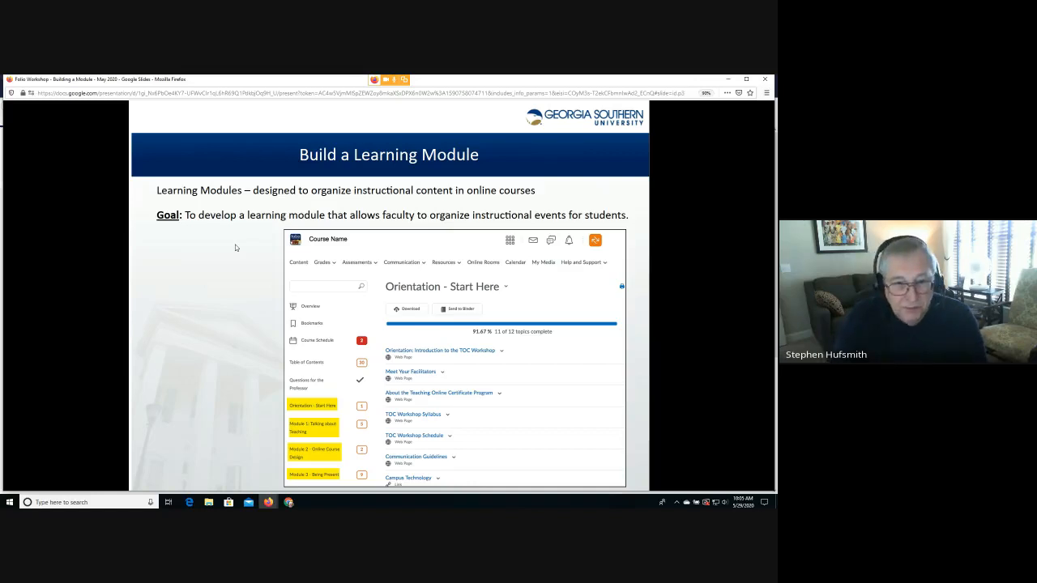
- Advance through the remaining Learning Objectives slides and minimize the presentation to reach the Folio Build a Learning Module Sandbox homepage
{"action": "left_click", "coordinate": [236, 246]}
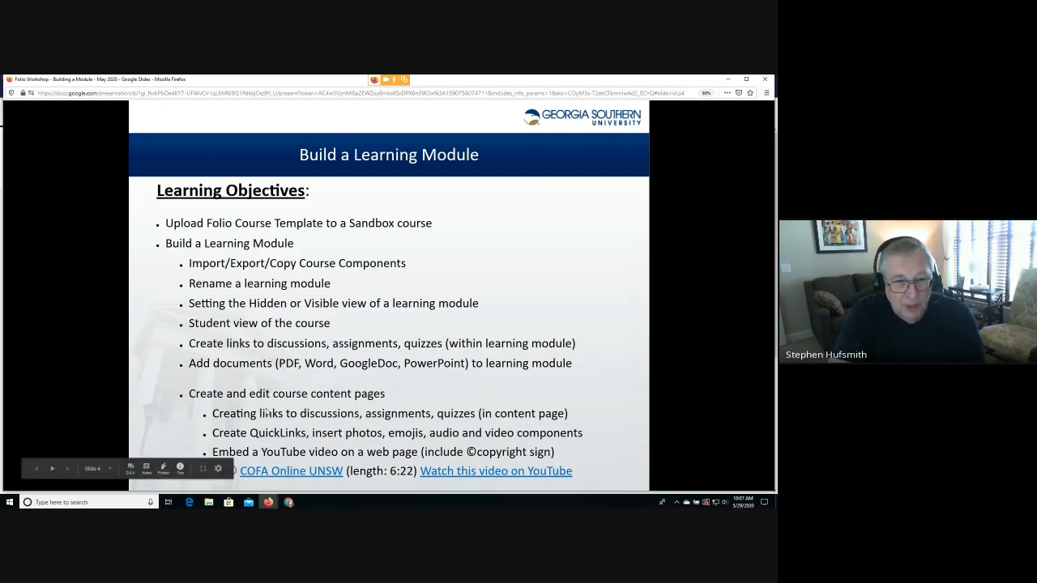
{"action": "left_click", "coordinate": [432, 391]}
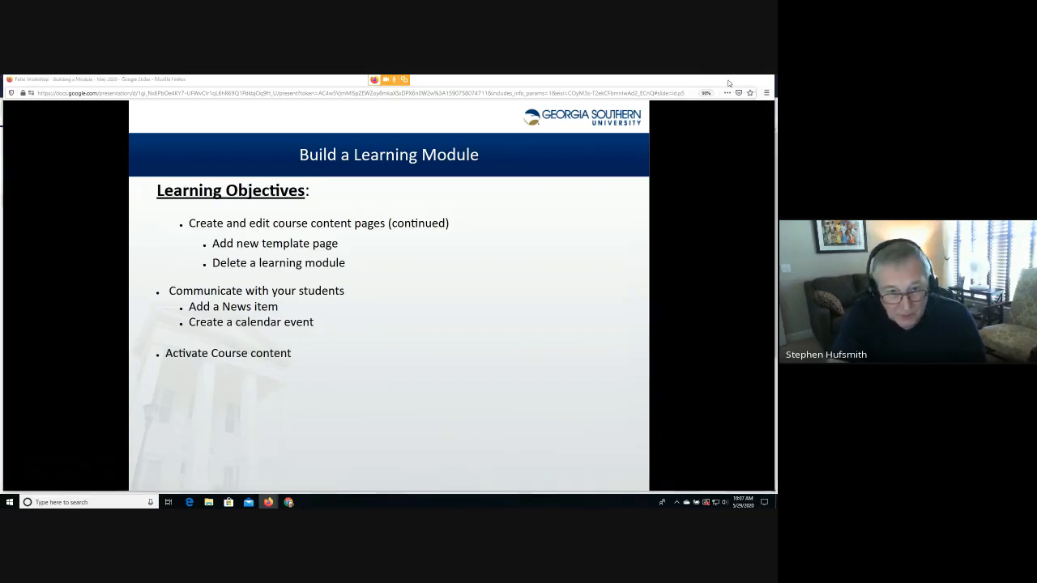
{"action": "left_click", "coordinate": [729, 79]}
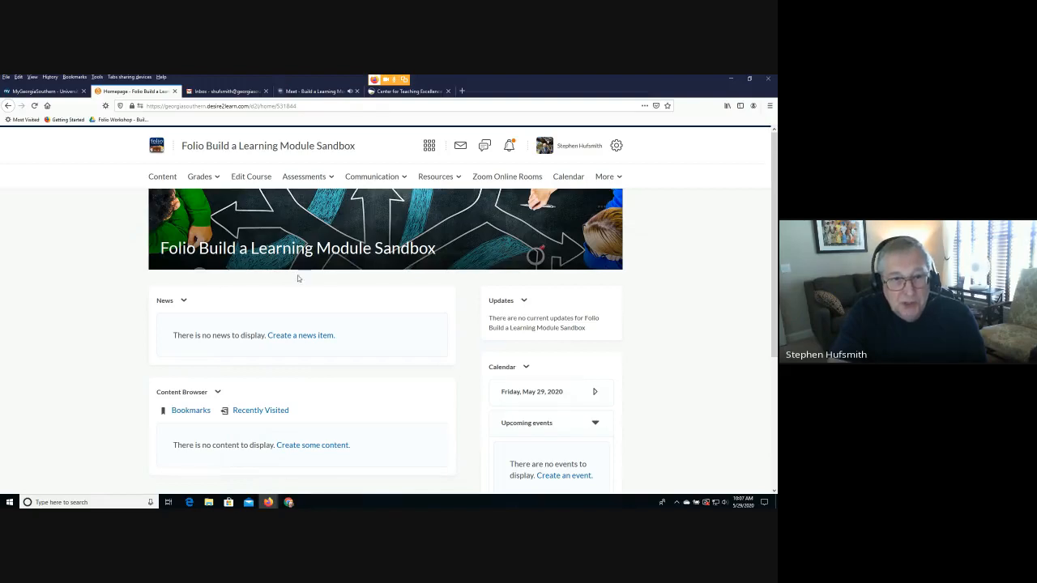
- Search the course selector for the instructor's full name followed by "Sandbox", and close the course list
{"action": "left_click", "coordinate": [430, 147]}
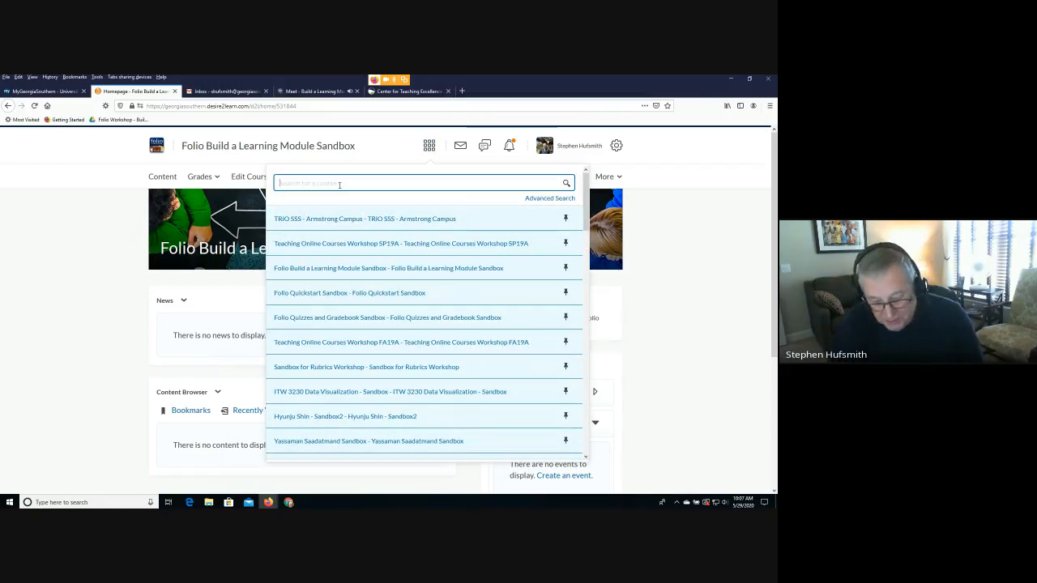
{"action": "type", "text": "Stephen"}
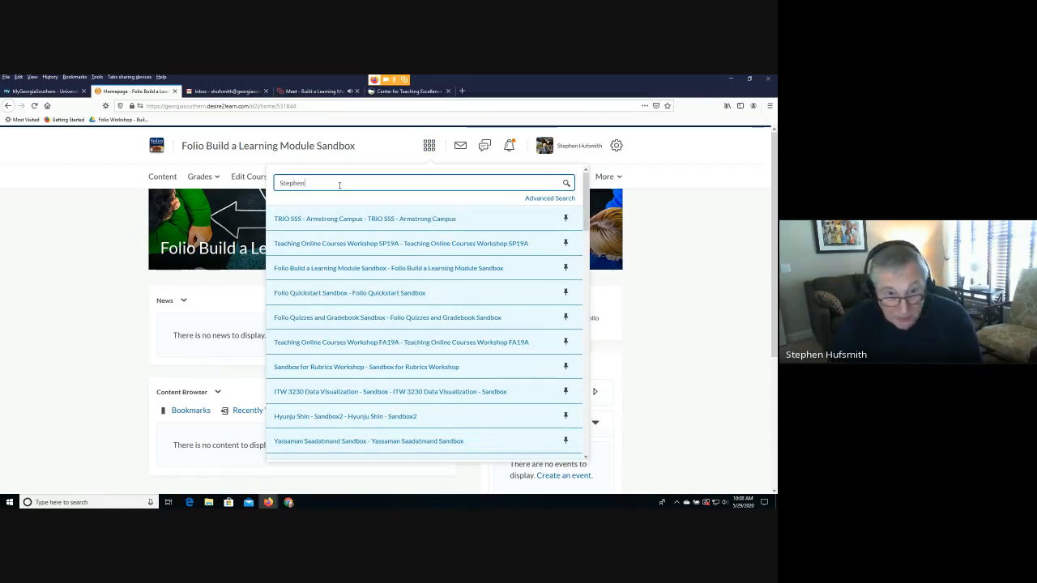
{"action": "type", "text": " Hufsmith"}
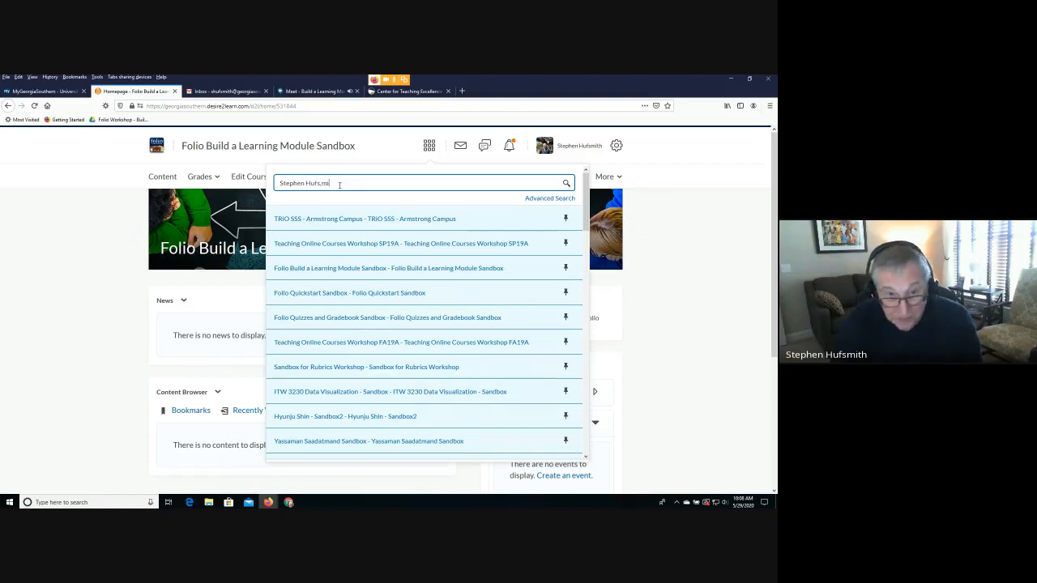
{"action": "key", "text": "BackSpace"}
{"action": "key", "text": "BackSpace"}
{"action": "key", "text": "BackSpace"}
{"action": "key", "text": "BackSpace"}
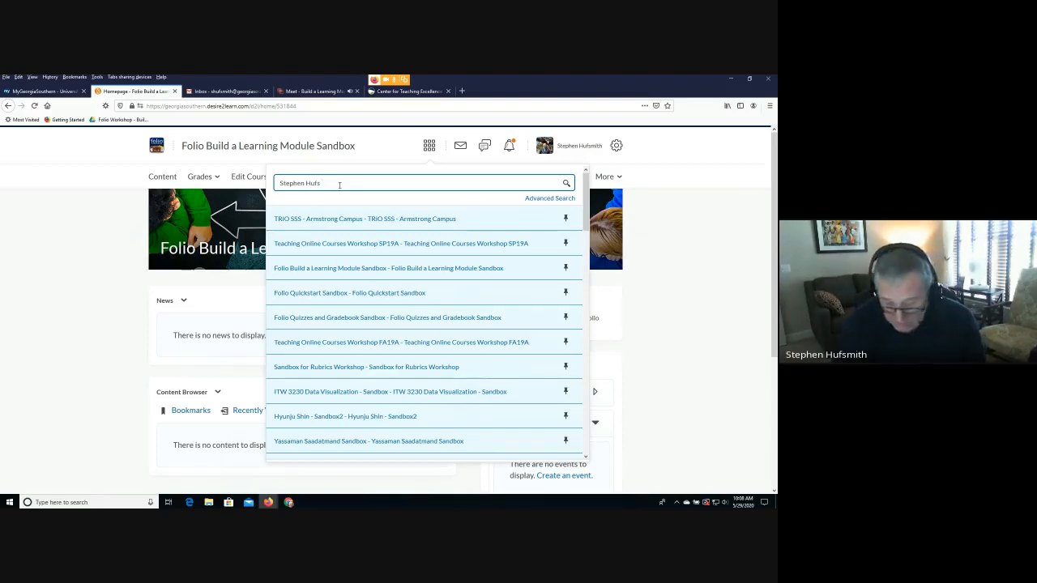
{"action": "type", "text": "mith Sp"}
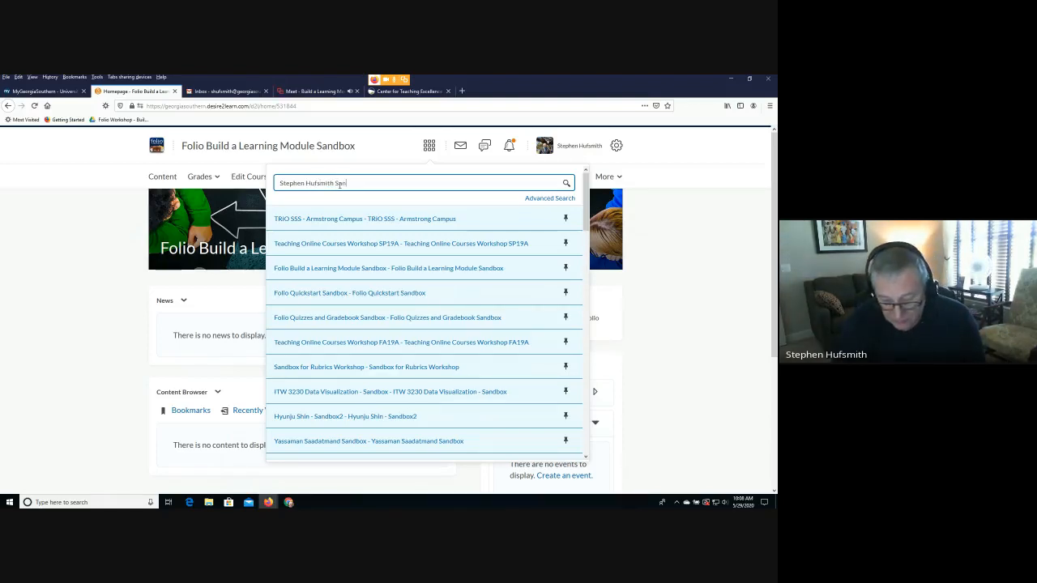
{"action": "type", "text": "ndbox"}
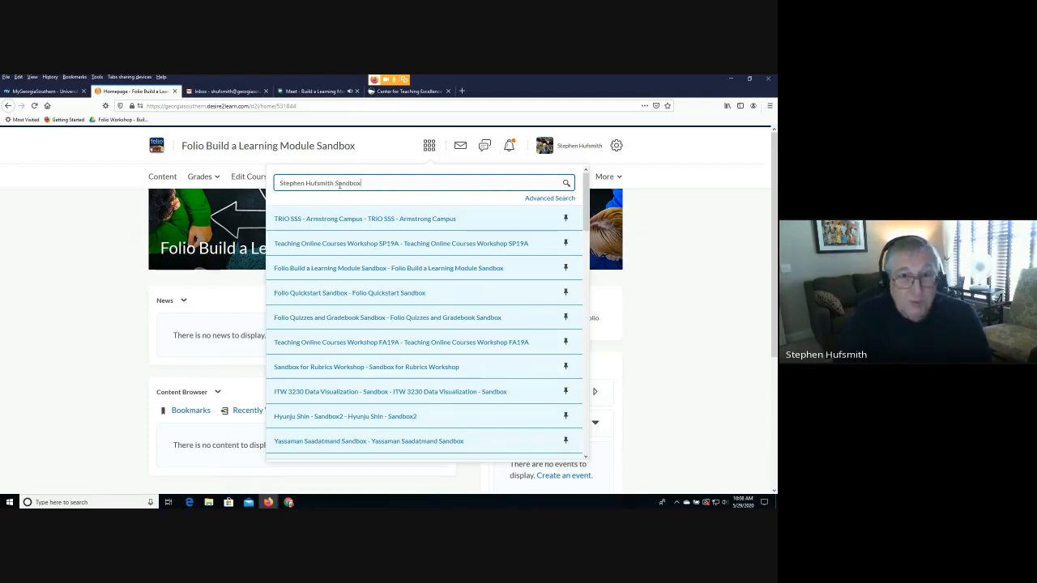
{"action": "left_click", "coordinate": [566, 185]}
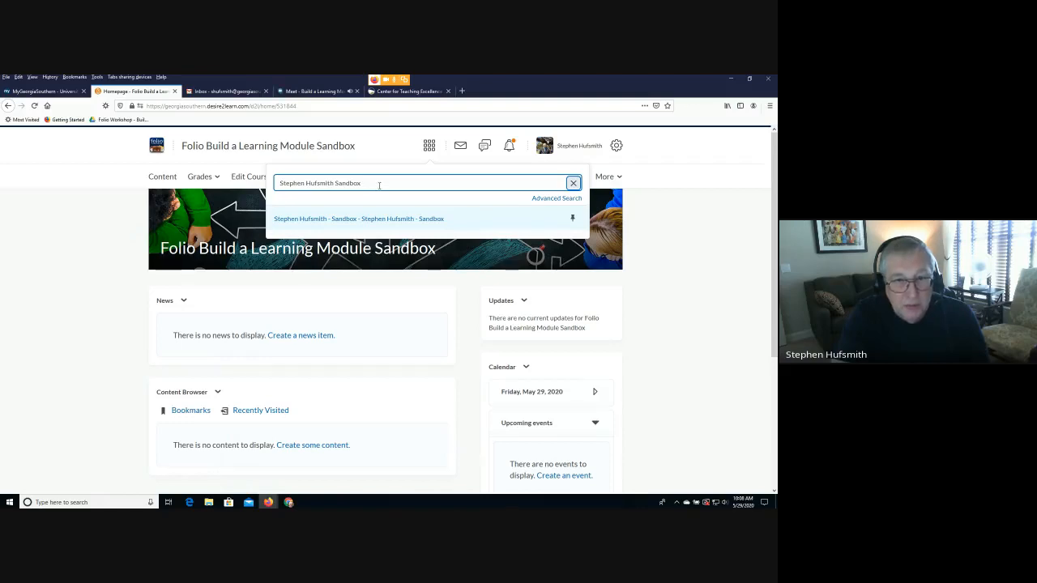
{"action": "left_click", "coordinate": [94, 288]}
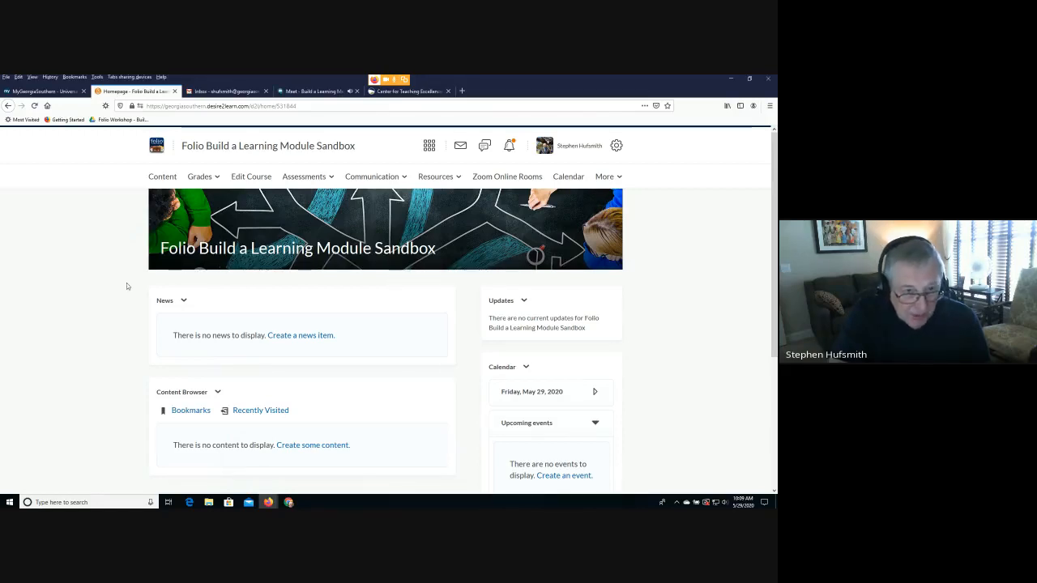
- Open the Content area of the Folio Build a Learning Module Sandbox course at its Table of Contents
{"action": "scroll", "coordinate": [130, 285], "scroll_direction": "down", "scroll_amount": 3}
{"action": "scroll", "coordinate": [140, 290], "scroll_direction": "up", "scroll_amount": 3}
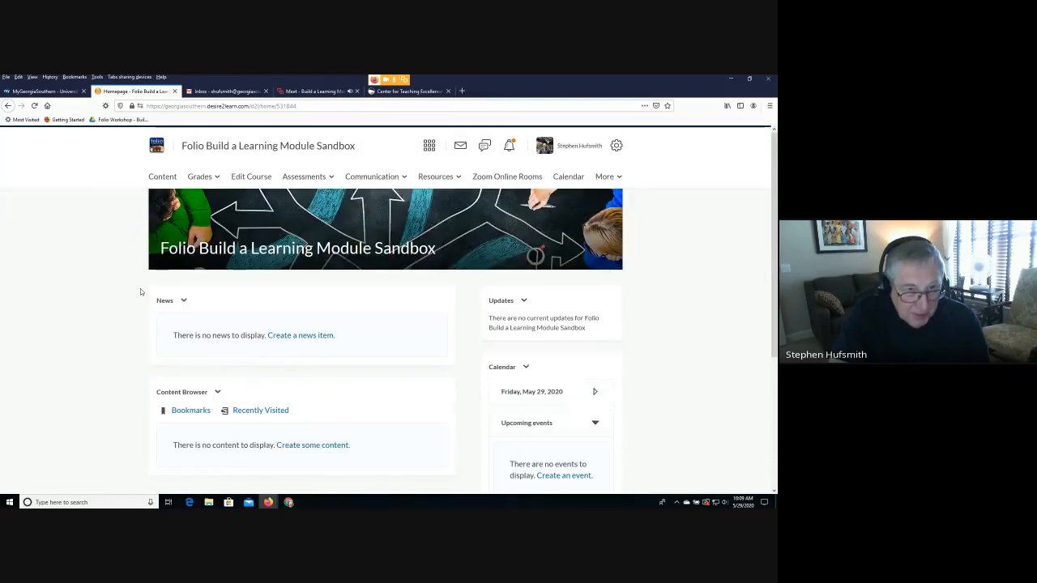
{"action": "left_click", "coordinate": [162, 176]}
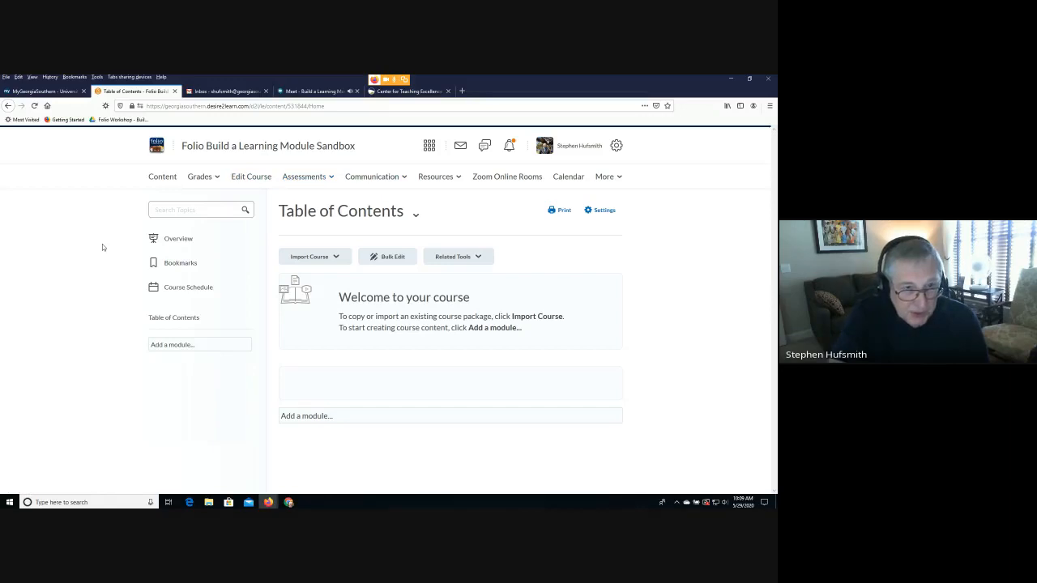
{"action": "left_click", "coordinate": [162, 176]}
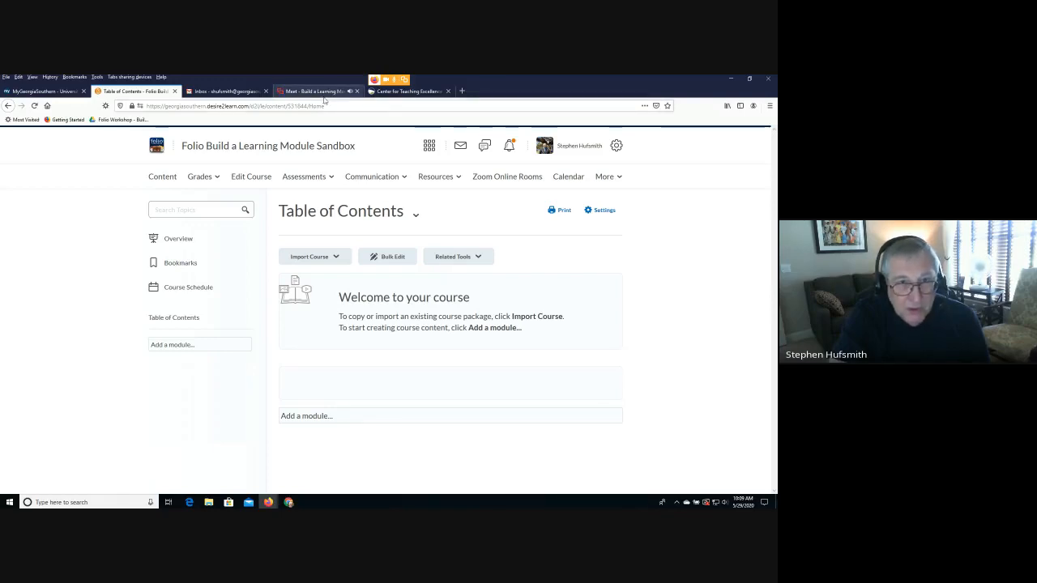
- Switch to the Center for Teaching Excellence website, show its web address, and open the Folio Template page
{"action": "left_click", "coordinate": [396, 92]}
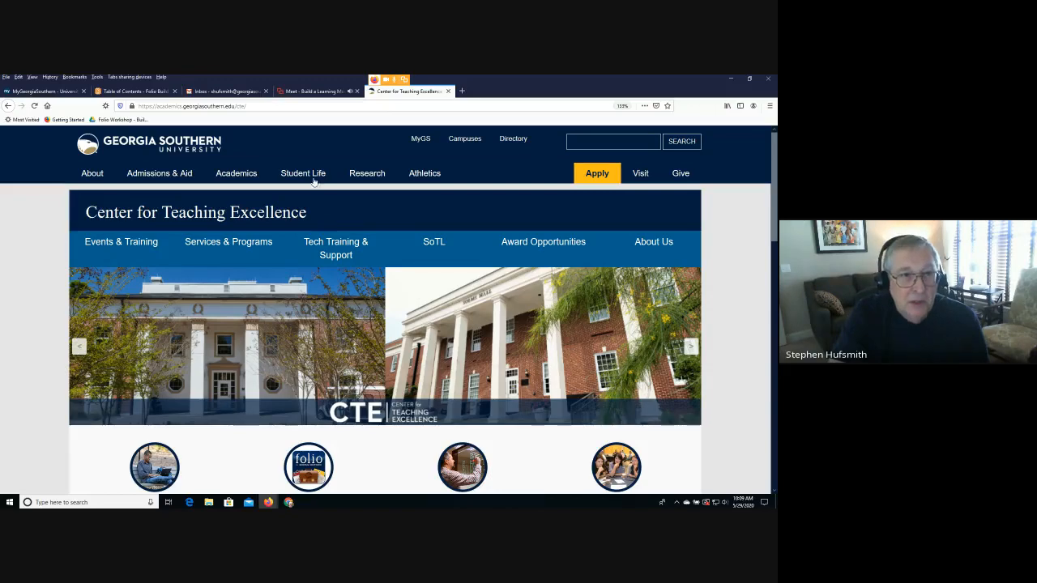
{"action": "left_click", "coordinate": [259, 106]}
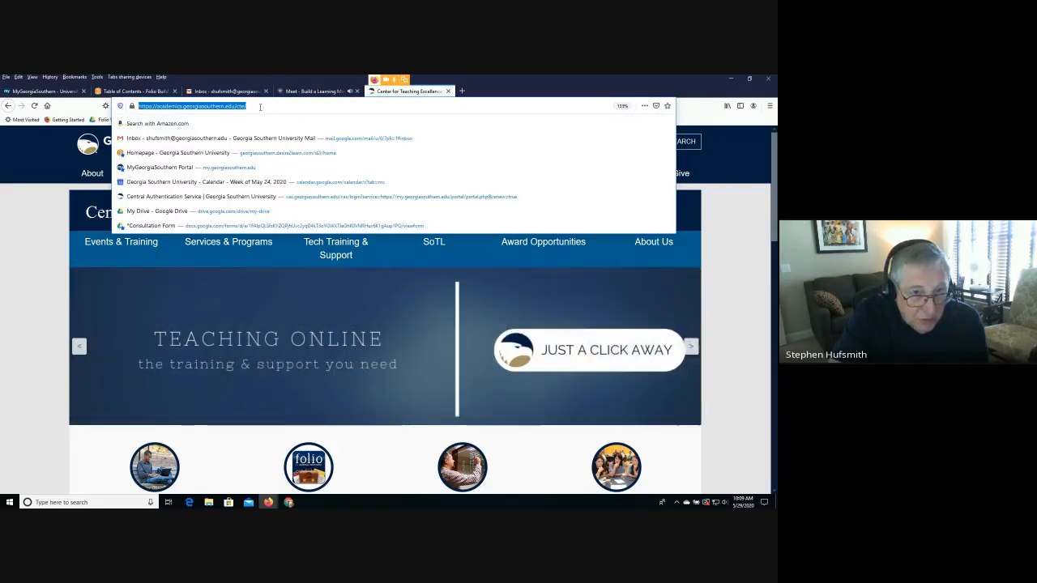
{"action": "left_click", "coordinate": [259, 106]}
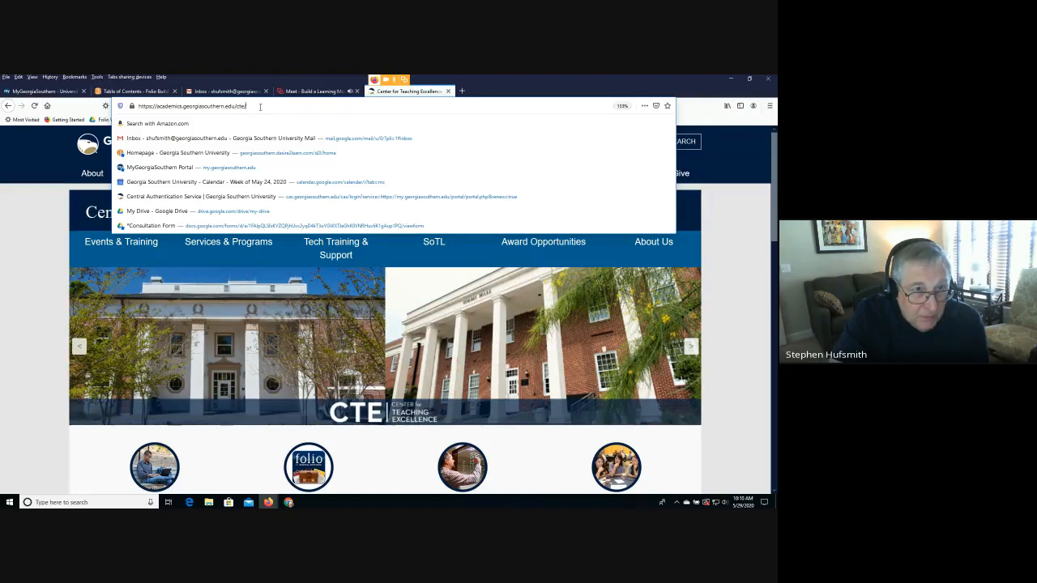
{"action": "left_click", "coordinate": [37, 235]}
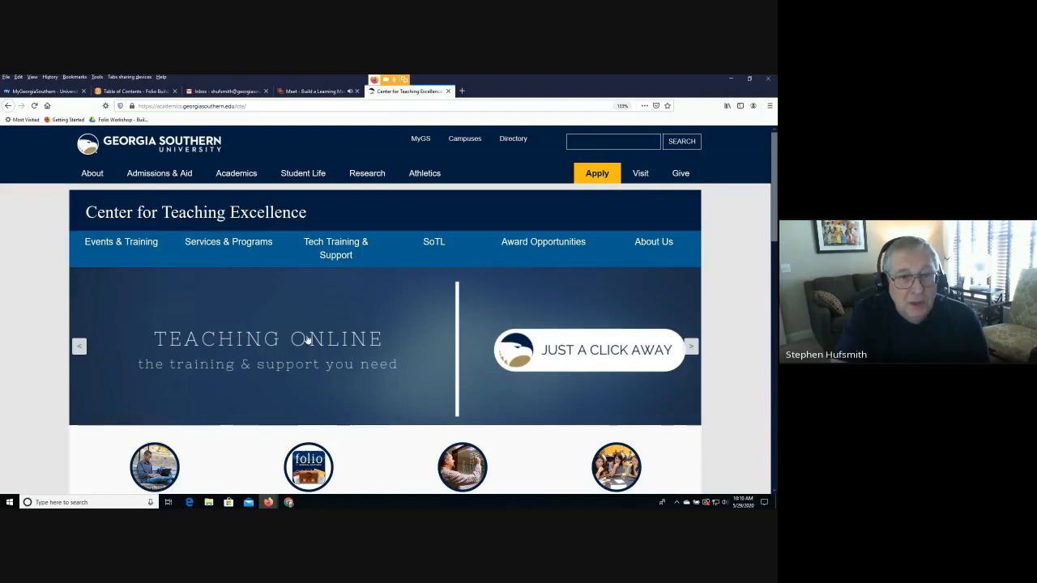
{"action": "scroll", "coordinate": [378, 320], "scroll_direction": "down", "scroll_amount": 3}
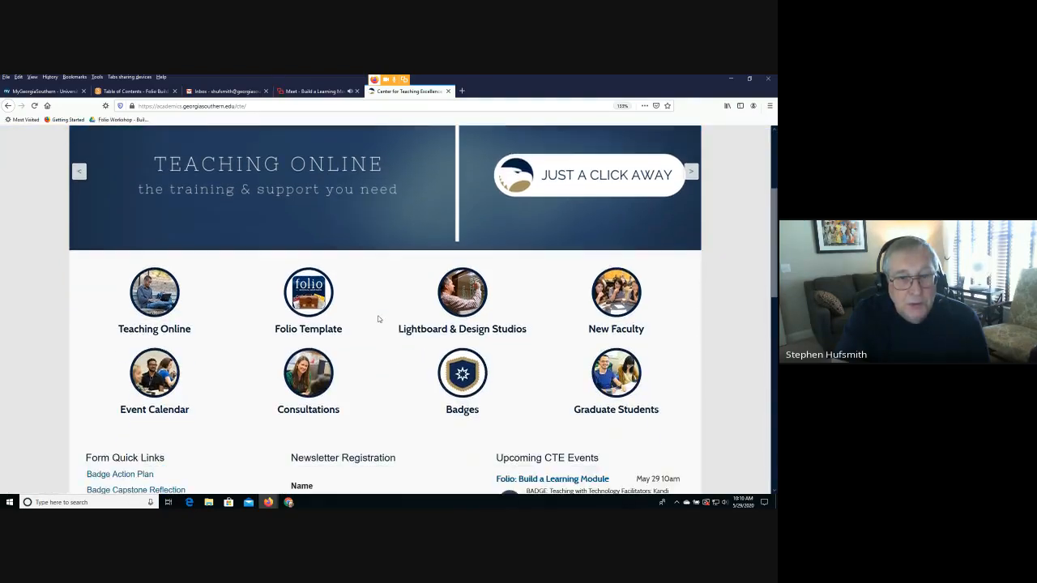
{"action": "scroll", "coordinate": [378, 320], "scroll_direction": "down", "scroll_amount": 1}
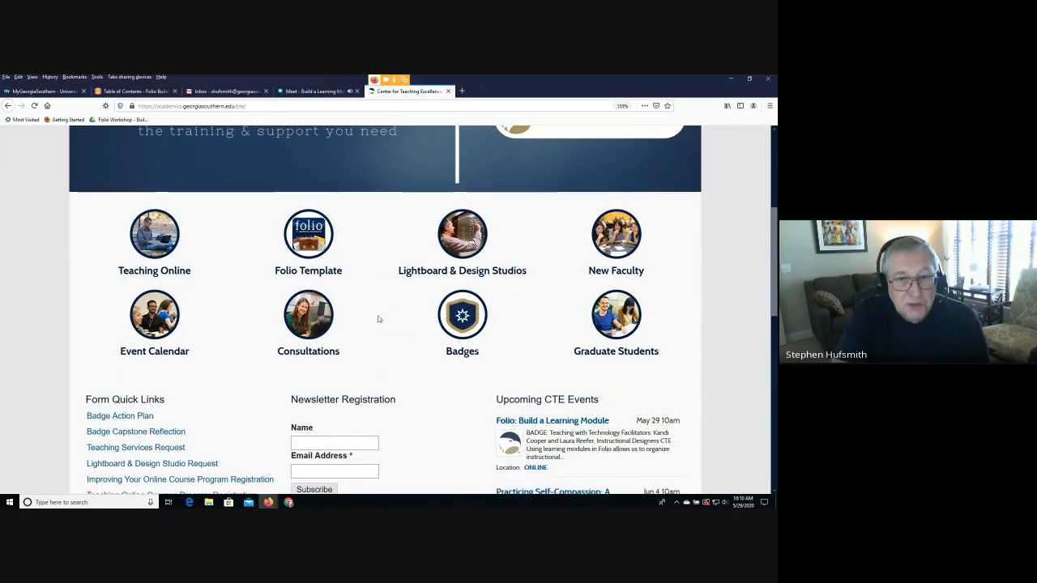
{"action": "left_click", "coordinate": [300, 272]}
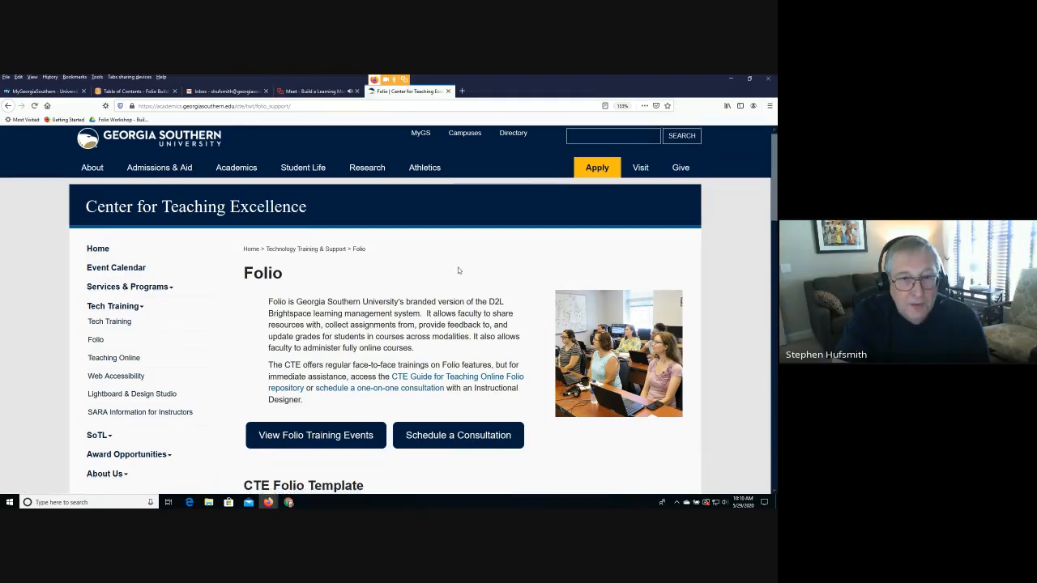
- Examine the CTE Folio Template's listed advantages and the instructions for downloading and installing it
{"action": "scroll", "coordinate": [458, 268], "scroll_direction": "down", "scroll_amount": 2}
{"action": "scroll", "coordinate": [456, 259], "scroll_direction": "down", "scroll_amount": 3}
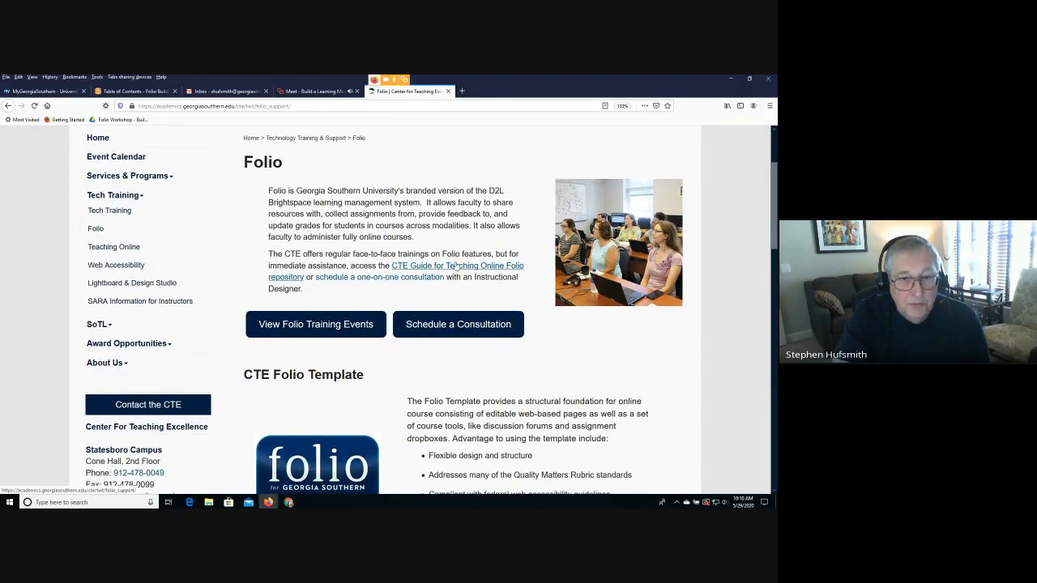
{"action": "scroll", "coordinate": [457, 267], "scroll_direction": "down", "scroll_amount": 3}
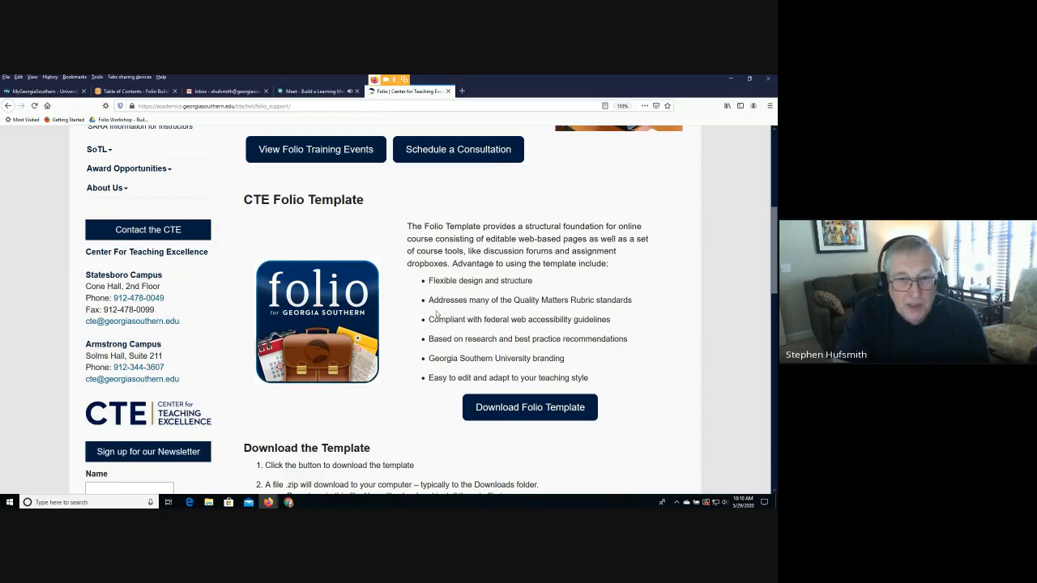
{"action": "scroll", "coordinate": [422, 291], "scroll_direction": "down", "scroll_amount": 1}
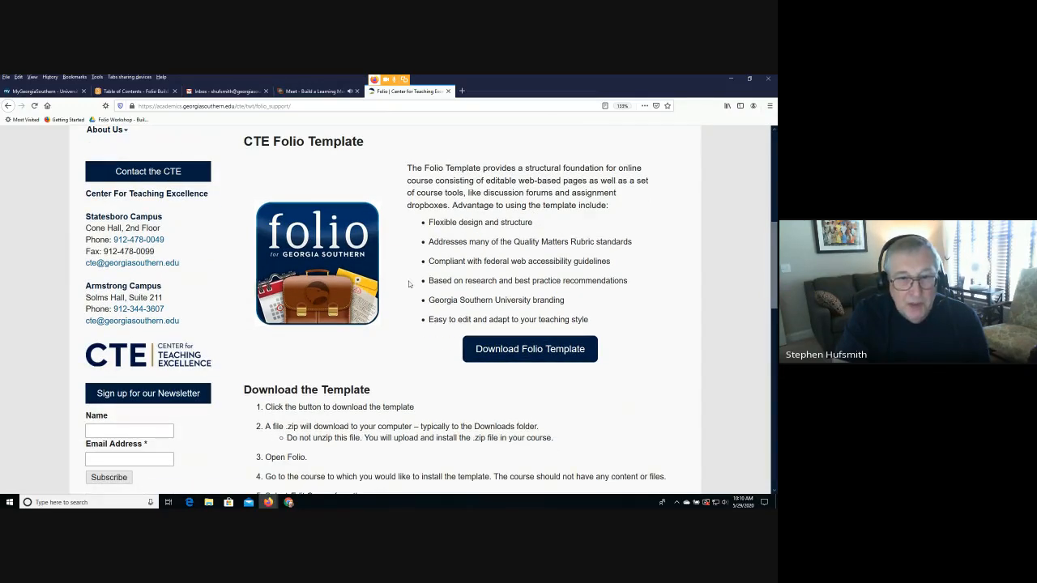
{"action": "scroll", "coordinate": [409, 283], "scroll_direction": "up", "scroll_amount": 1}
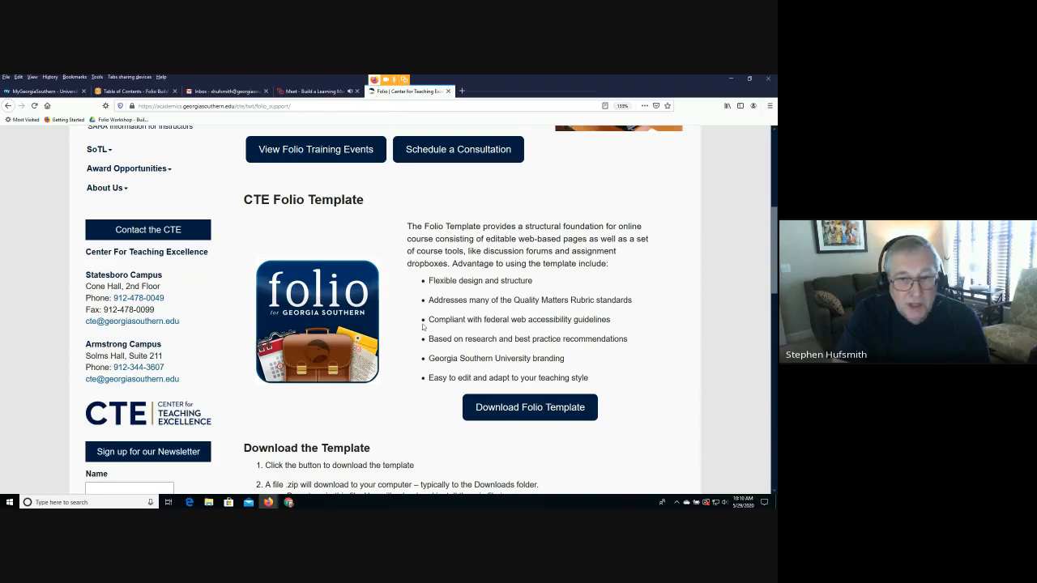
{"action": "left_click_drag", "start_coordinate": [428, 320], "coordinate": [439, 319]}
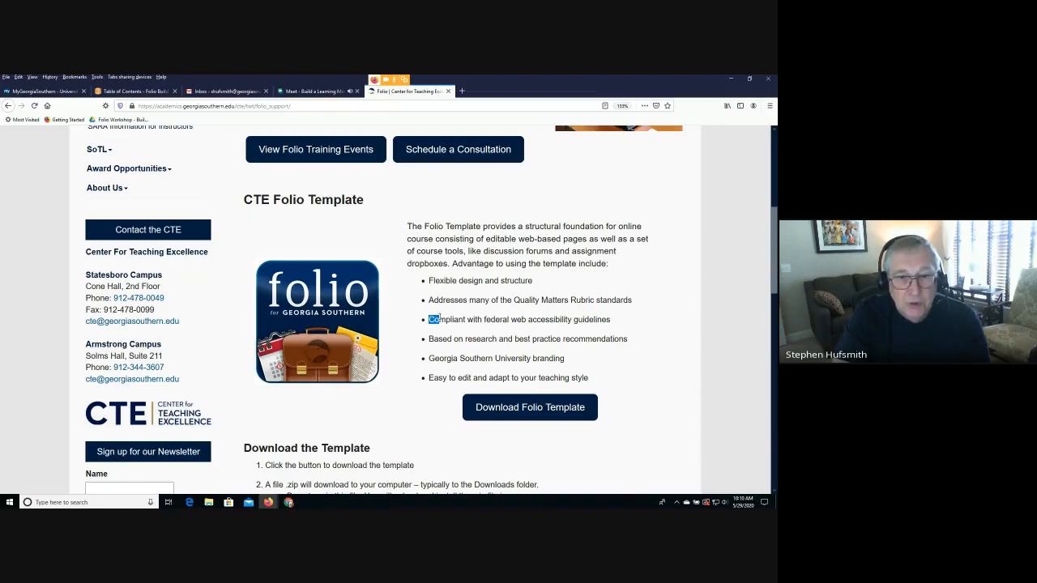
{"action": "left_click", "coordinate": [512, 329]}
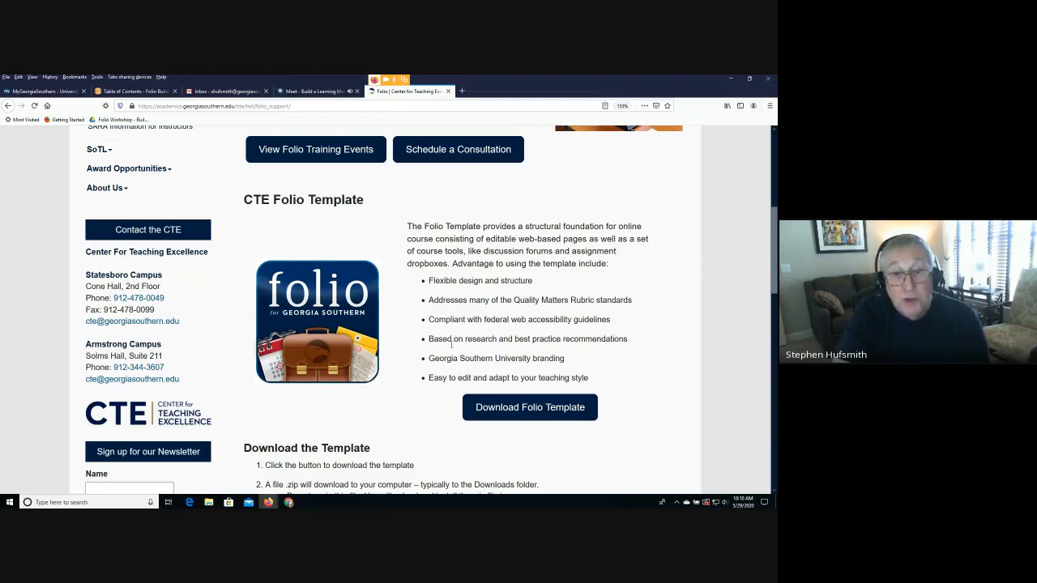
{"action": "left_click_drag", "start_coordinate": [428, 358], "coordinate": [485, 358]}
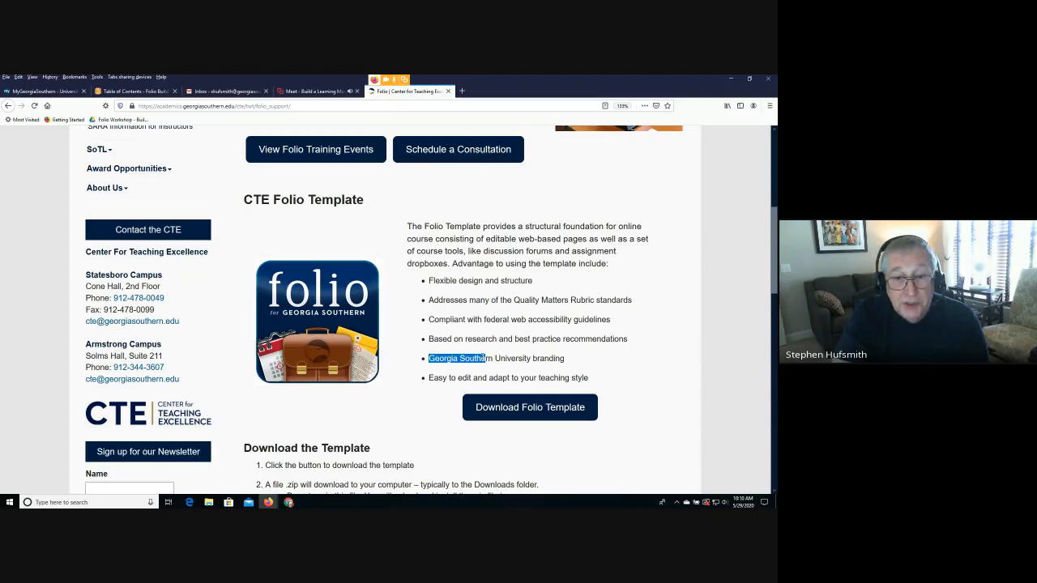
{"action": "left_click", "coordinate": [411, 407]}
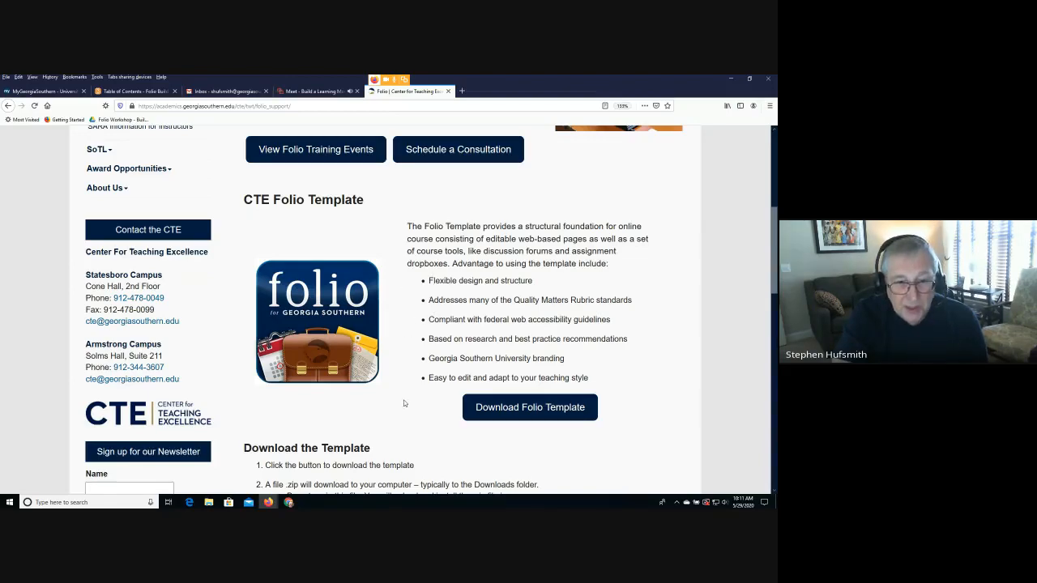
{"action": "scroll", "coordinate": [405, 403], "scroll_direction": "down", "scroll_amount": 3}
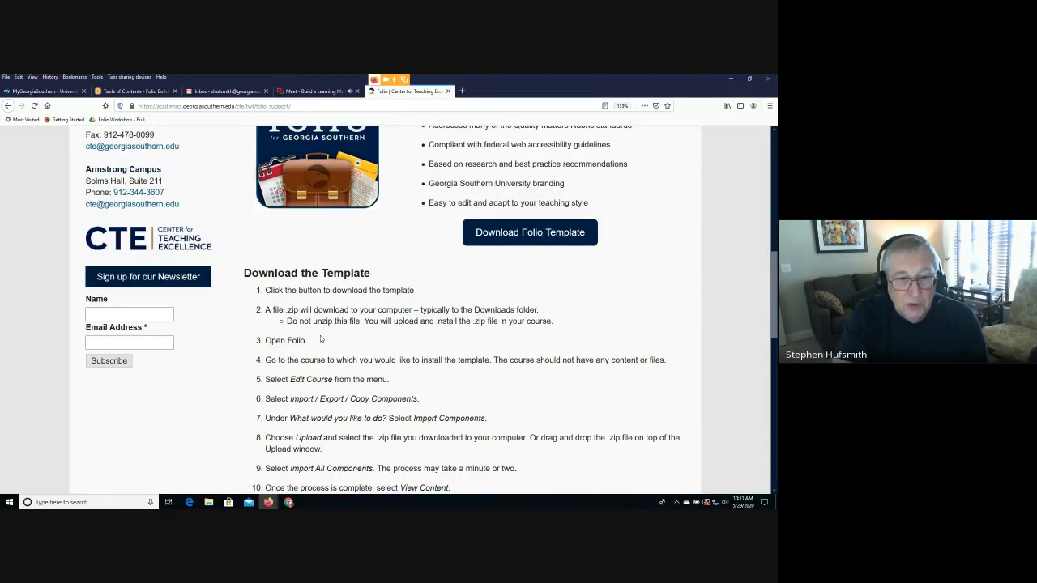
{"action": "scroll", "coordinate": [319, 363], "scroll_direction": "down", "scroll_amount": 1}
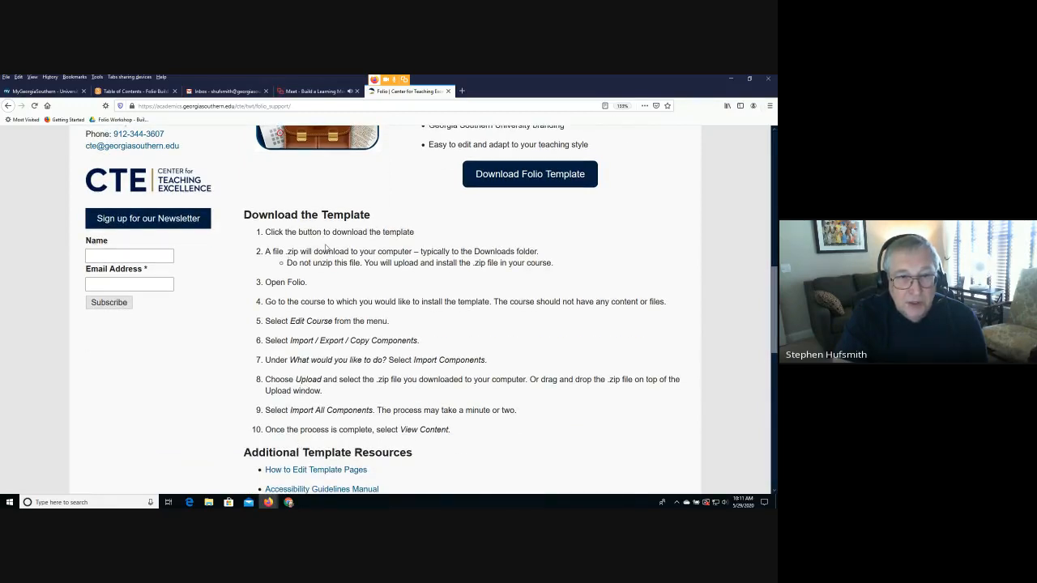
- Download the Folio template and save FolioTemplate.zip to the computer
{"action": "scroll", "coordinate": [325, 252], "scroll_direction": "up", "scroll_amount": 4}
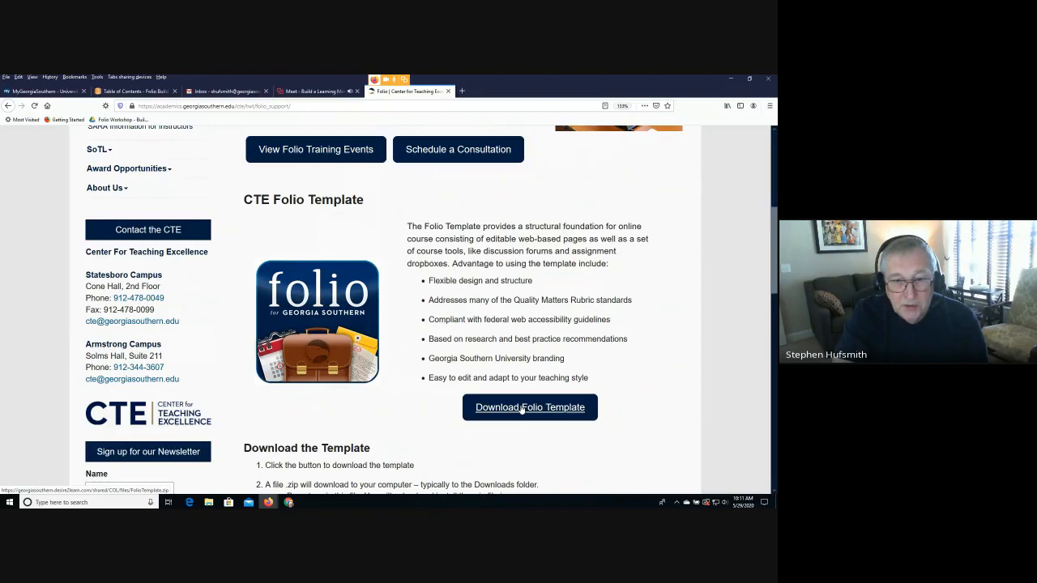
{"action": "left_click", "coordinate": [522, 410]}
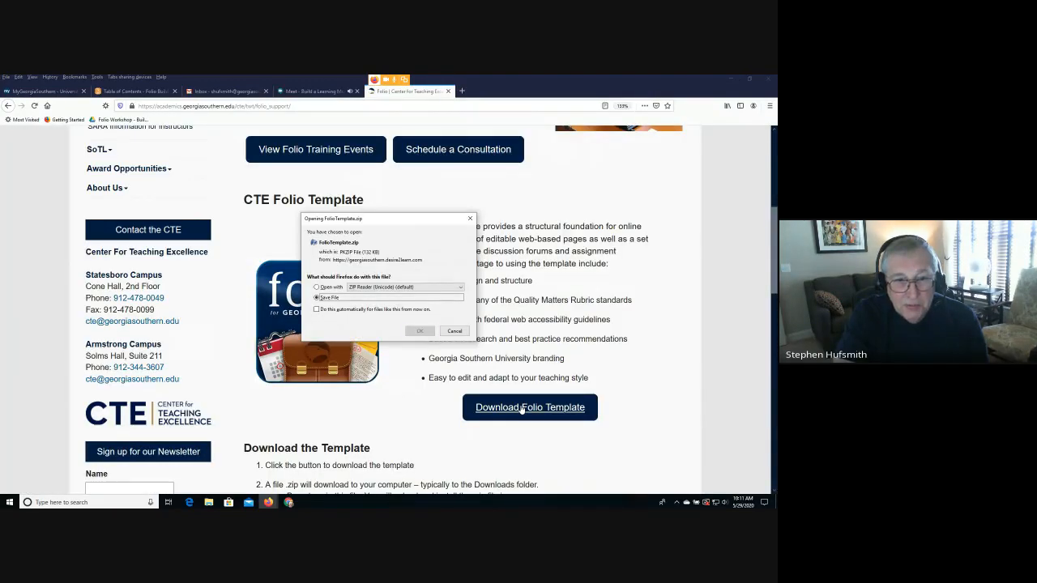
{"action": "left_click", "coordinate": [317, 297]}
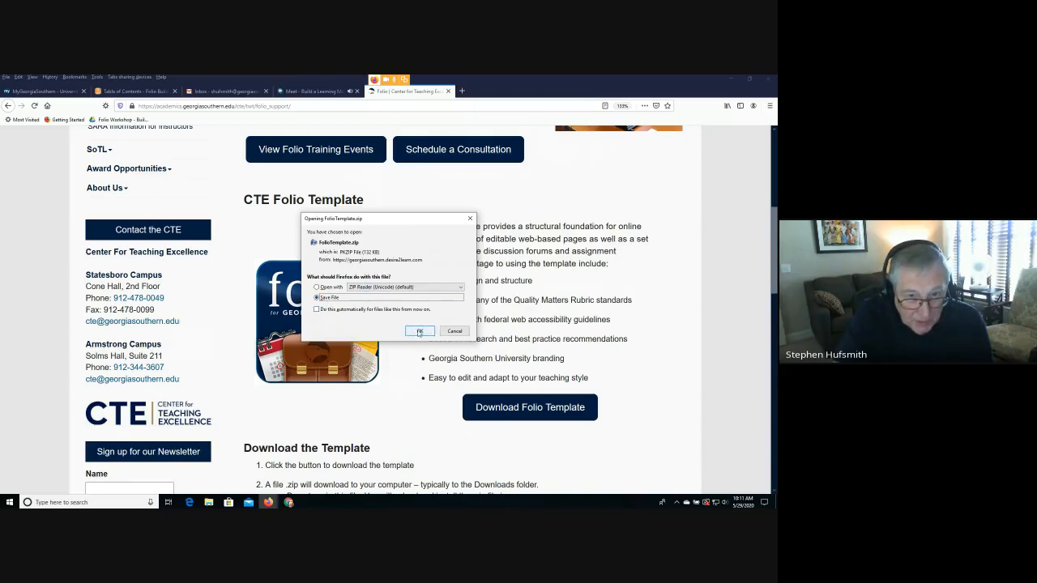
{"action": "left_click", "coordinate": [419, 332]}
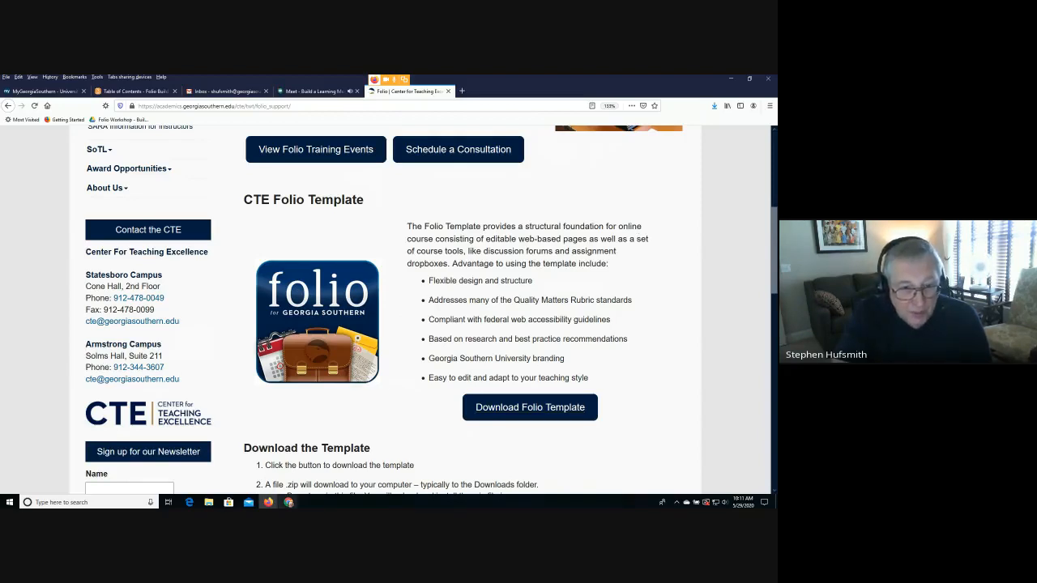
- Locate the downloaded FolioTemplate zip file in the computer's Downloads folder, then close the folder window
{"action": "left_click", "coordinate": [209, 503]}
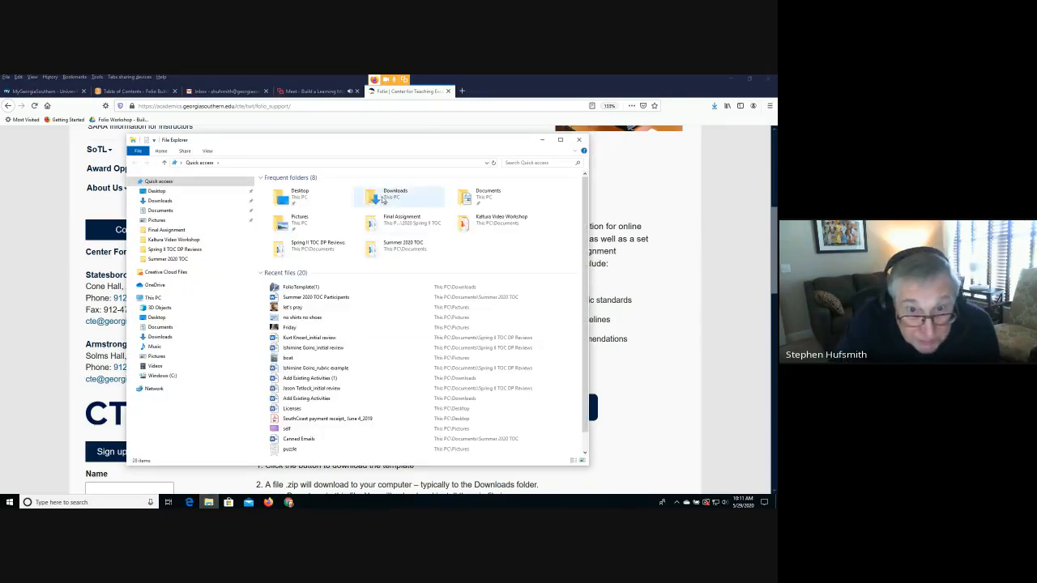
{"action": "left_click", "coordinate": [382, 200]}
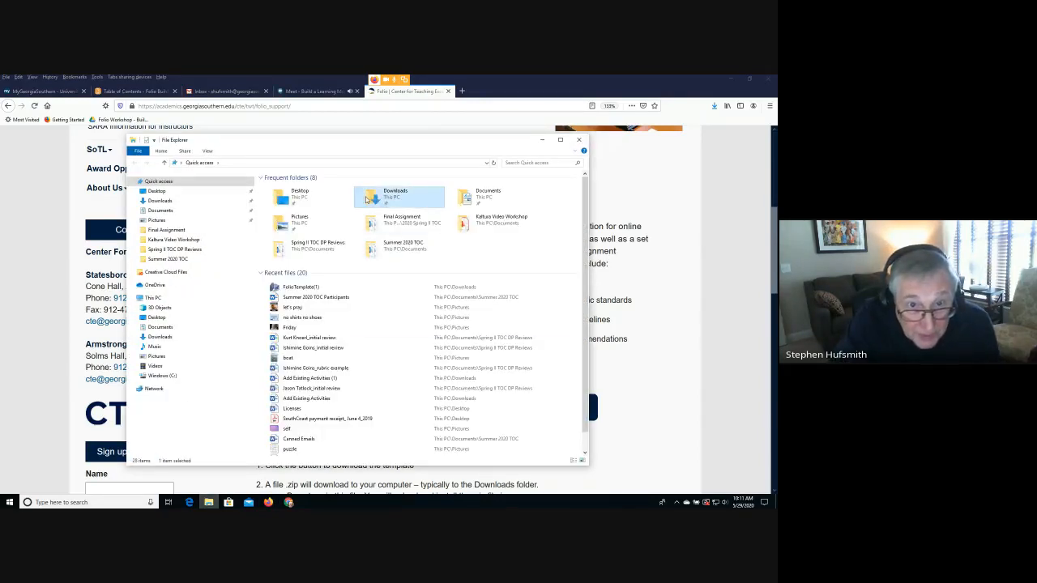
{"action": "double_click", "coordinate": [368, 200]}
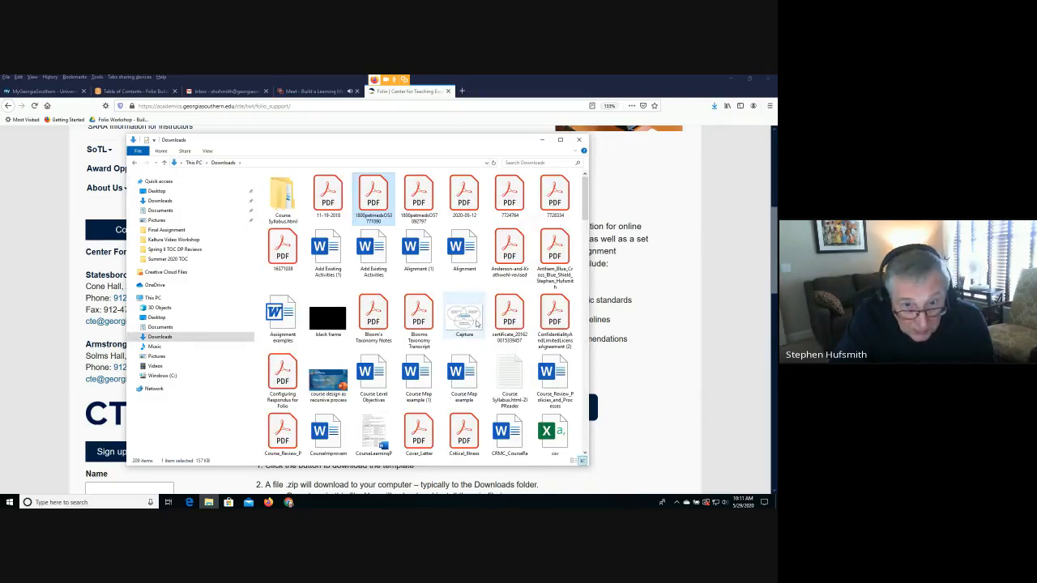
{"action": "scroll", "coordinate": [486, 344], "scroll_direction": "down", "scroll_amount": 3}
{"action": "scroll", "coordinate": [489, 347], "scroll_direction": "down", "scroll_amount": 10}
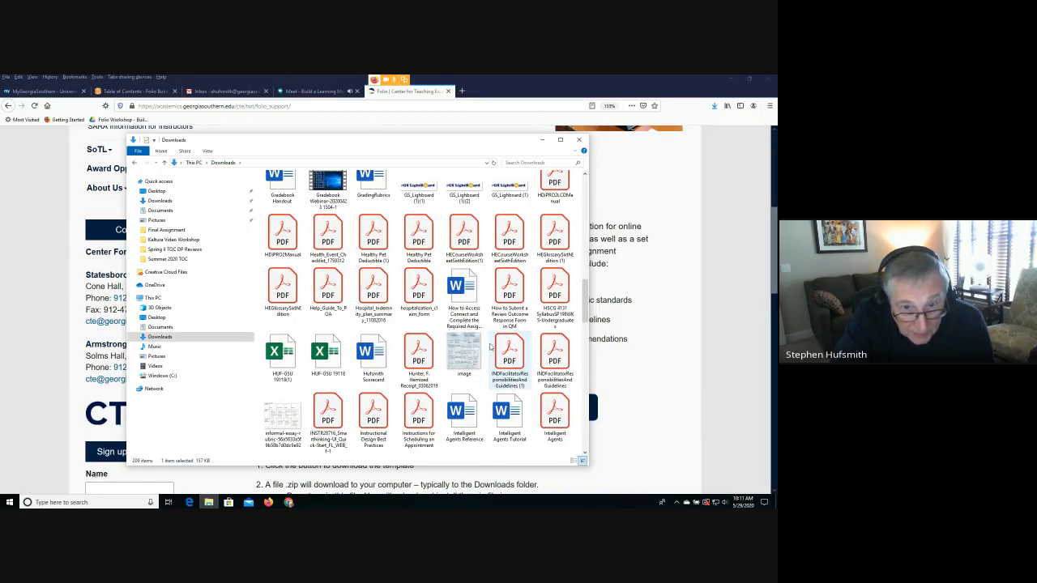
{"action": "scroll", "coordinate": [489, 346], "scroll_direction": "down", "scroll_amount": 15}
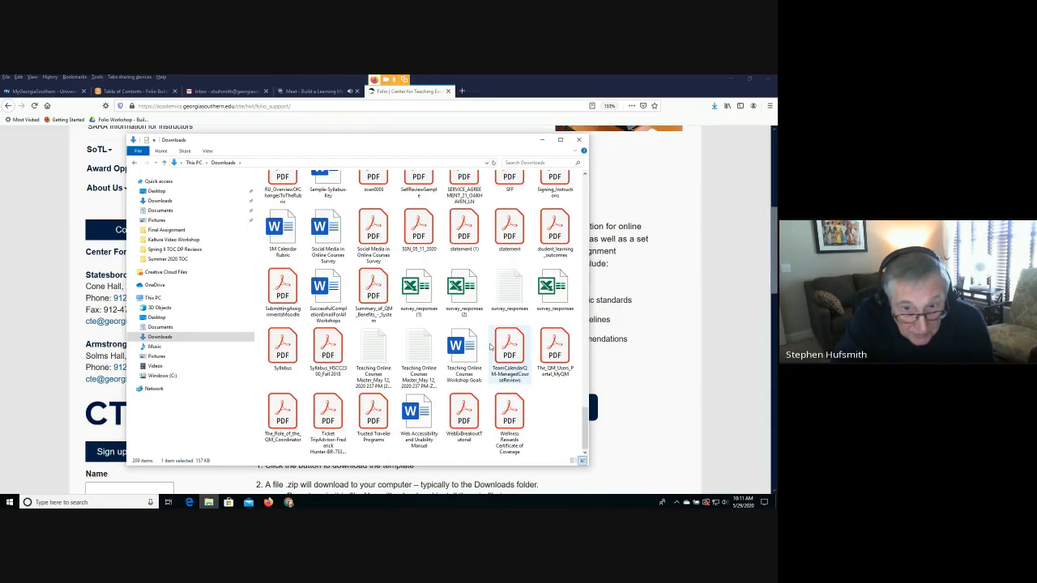
{"action": "scroll", "coordinate": [490, 347], "scroll_direction": "up", "scroll_amount": 10}
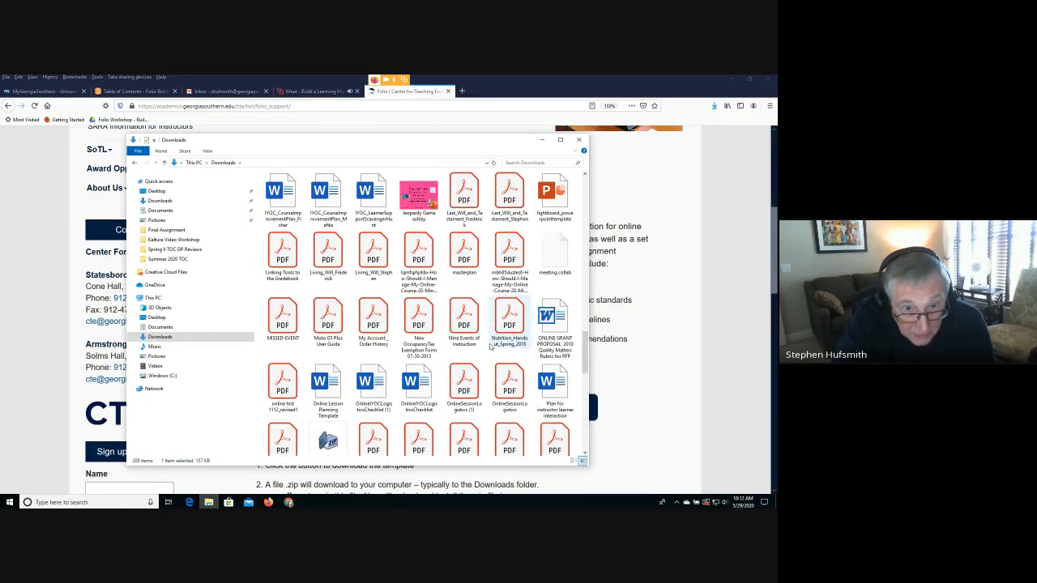
{"action": "scroll", "coordinate": [489, 347], "scroll_direction": "up", "scroll_amount": 5}
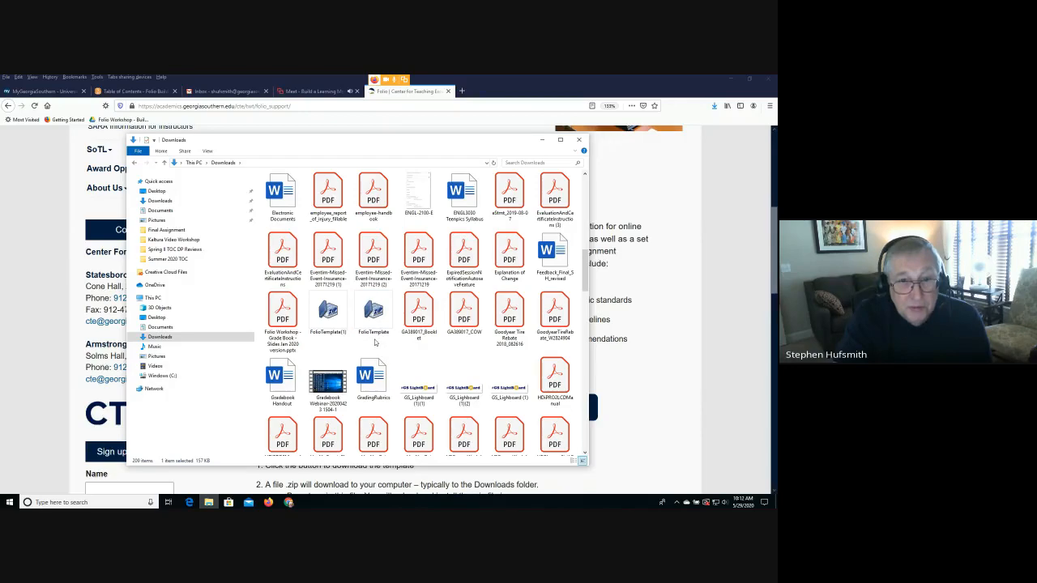
{"action": "left_click", "coordinate": [578, 140]}
- Return to the Folio Build a Learning Module Sandbox course and open Import / Export / Copy Components from its Course Administration page
{"action": "scroll", "coordinate": [578, 144], "scroll_direction": "up", "scroll_amount": 5}
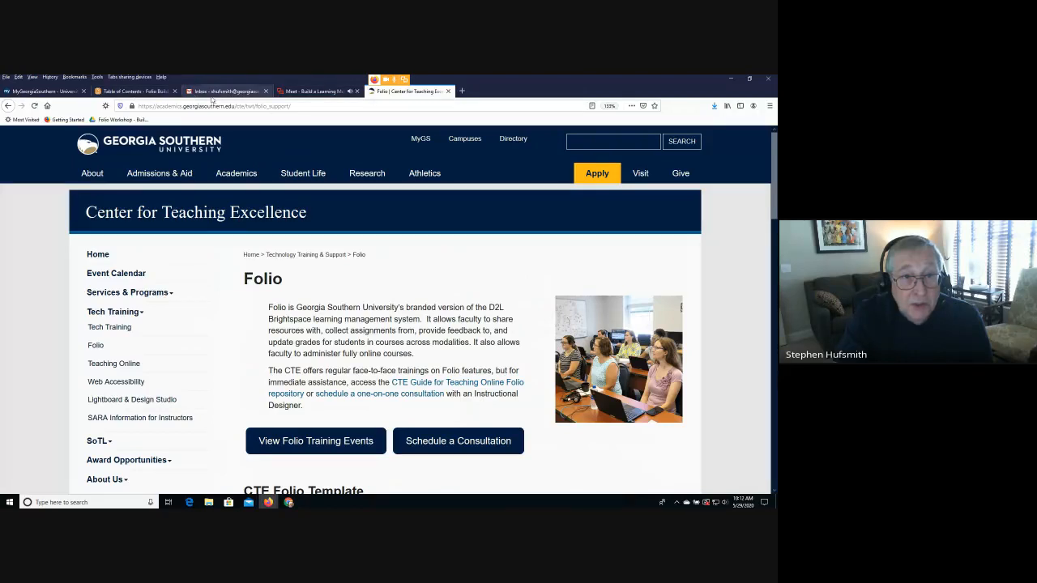
{"action": "left_click", "coordinate": [146, 92]}
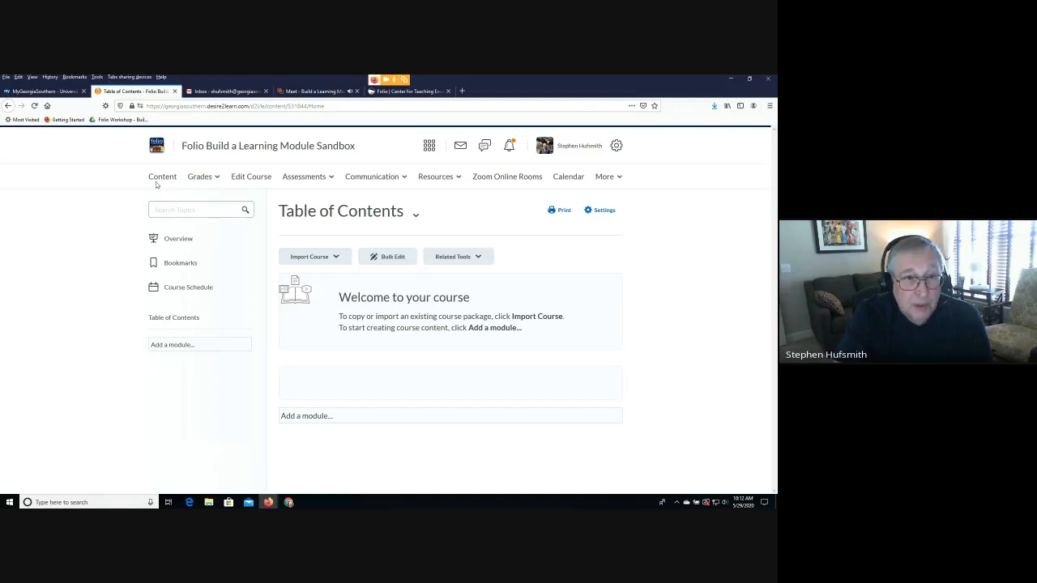
{"action": "left_click", "coordinate": [248, 180]}
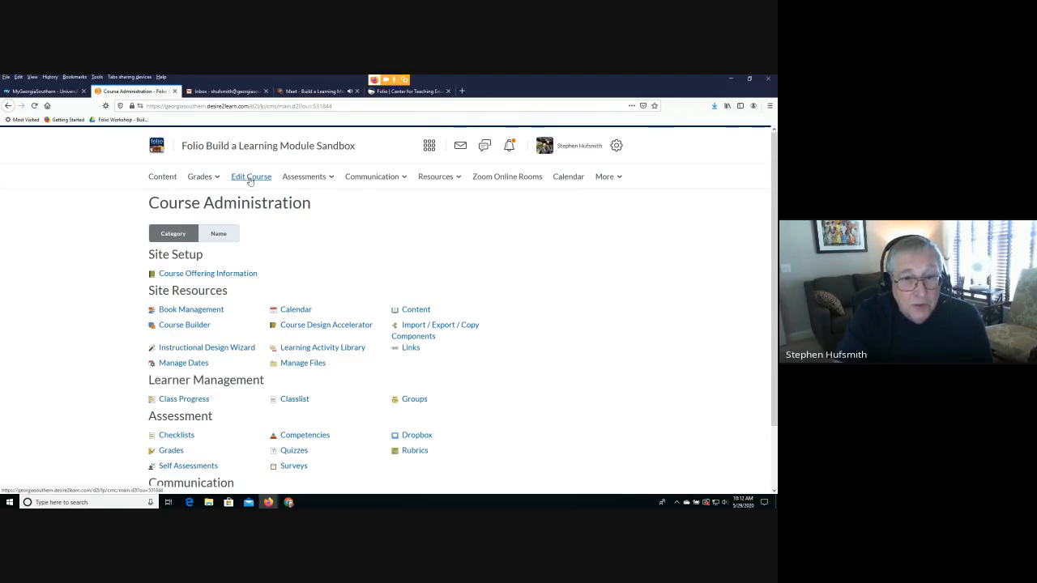
{"action": "scroll", "coordinate": [540, 333], "scroll_direction": "down", "scroll_amount": 2}
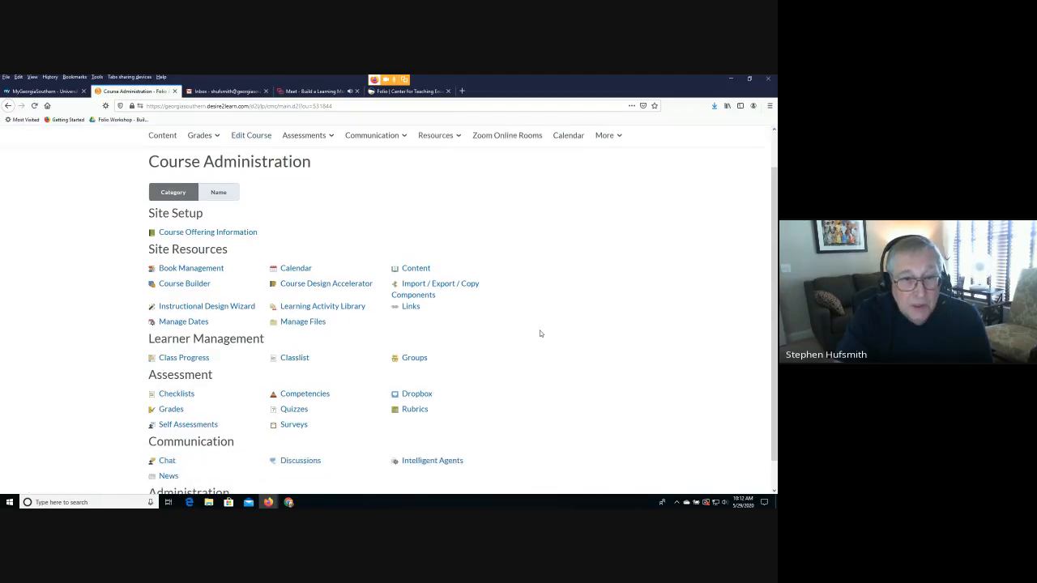
{"action": "scroll", "coordinate": [543, 335], "scroll_direction": "down", "scroll_amount": 1}
{"action": "scroll", "coordinate": [546, 336], "scroll_direction": "up", "scroll_amount": 3}
{"action": "scroll", "coordinate": [539, 472], "scroll_direction": "down", "scroll_amount": 2}
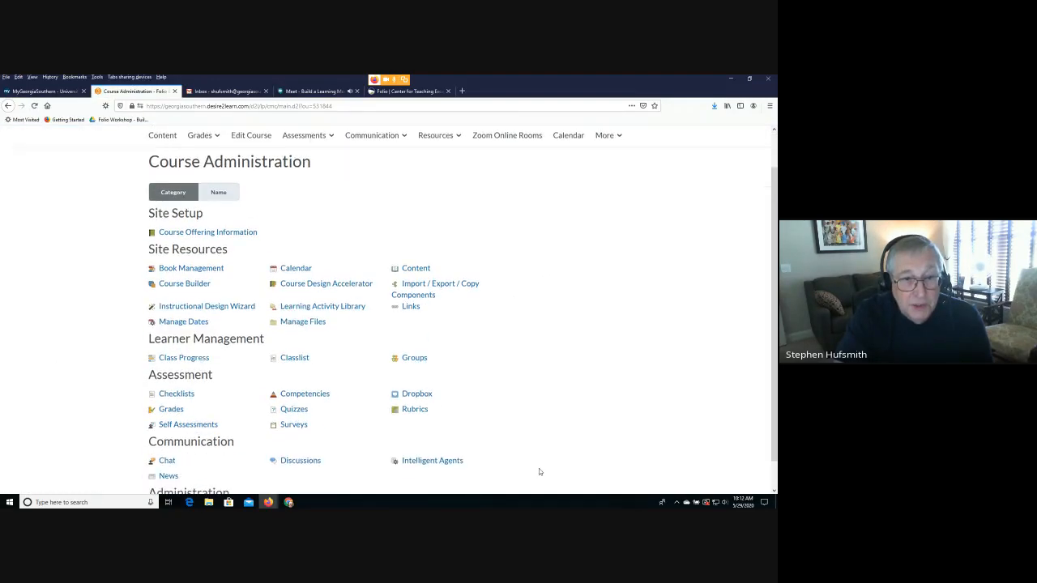
{"action": "left_click", "coordinate": [435, 285]}
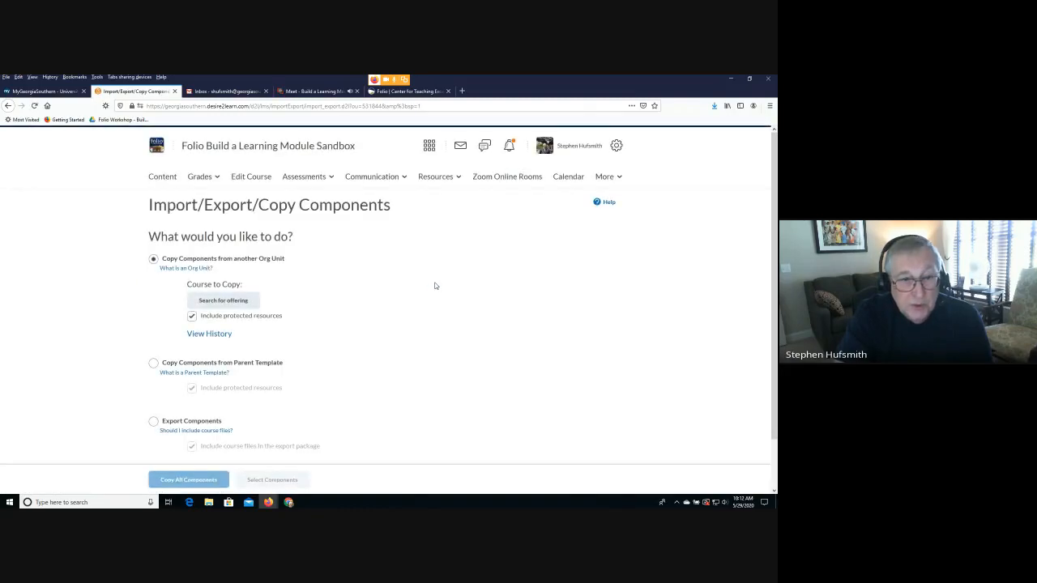
- Choose Import Components as the operation and start the course package import
{"action": "scroll", "coordinate": [431, 289], "scroll_direction": "down", "scroll_amount": 2}
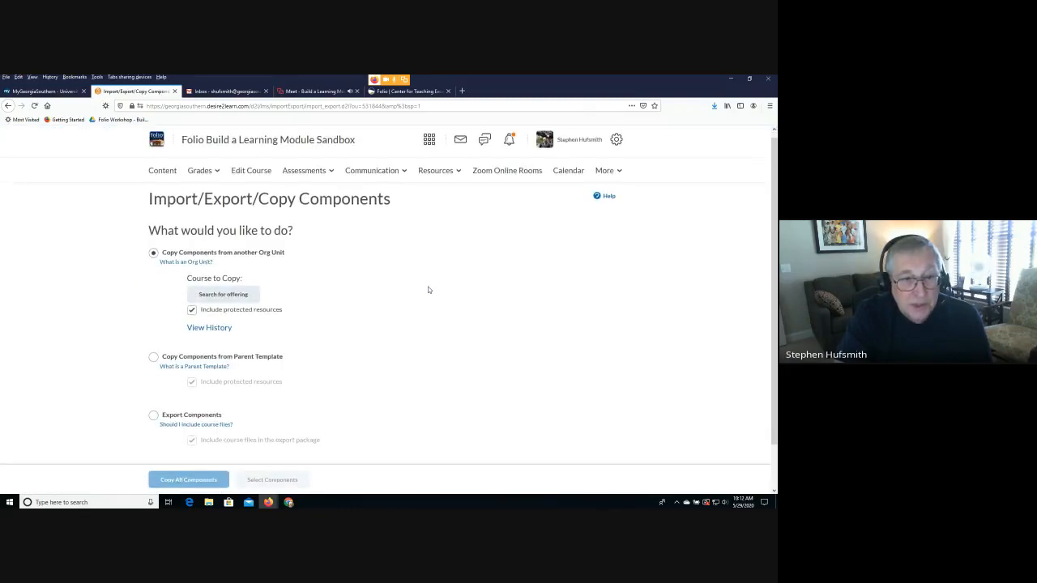
{"action": "scroll", "coordinate": [428, 297], "scroll_direction": "up", "scroll_amount": 2}
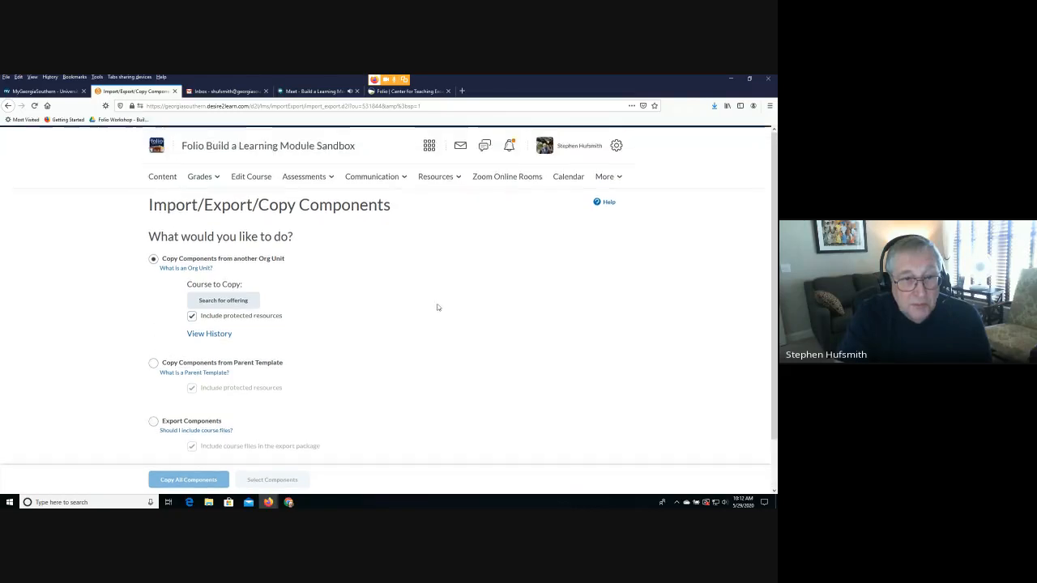
{"action": "scroll", "coordinate": [438, 307], "scroll_direction": "down", "scroll_amount": 2}
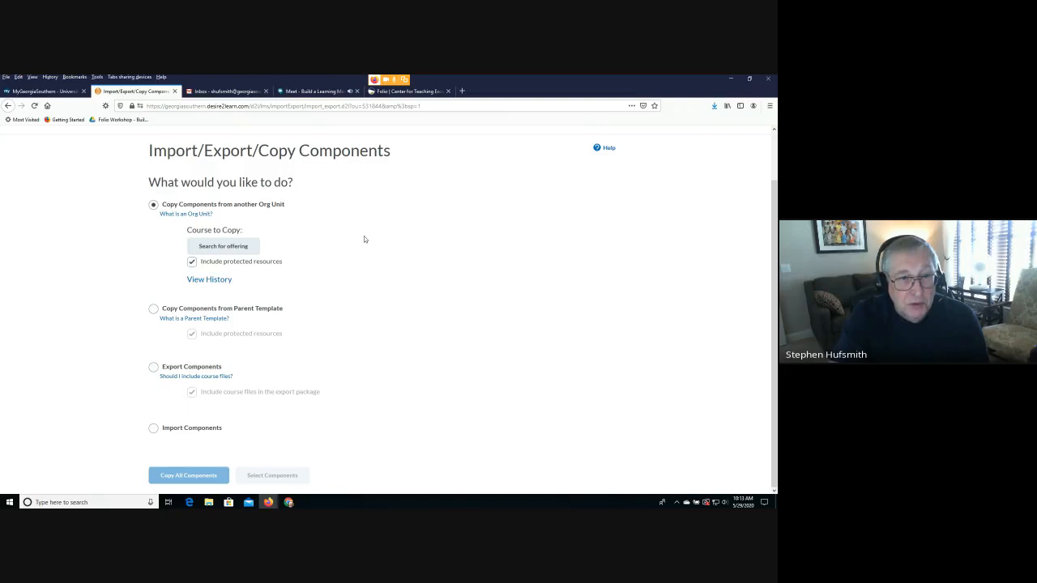
{"action": "left_click", "coordinate": [153, 430]}
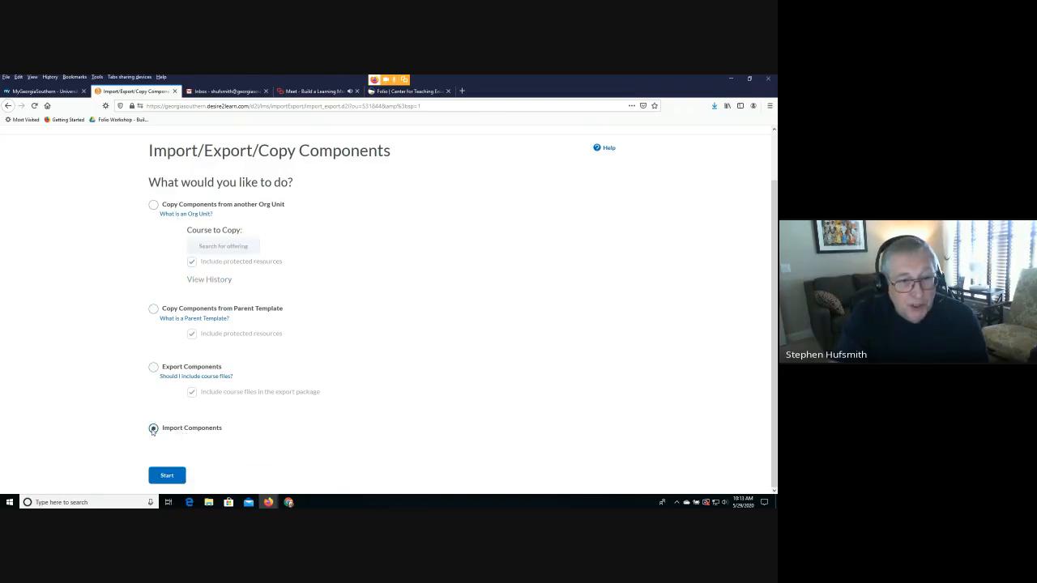
{"action": "left_click", "coordinate": [165, 478]}
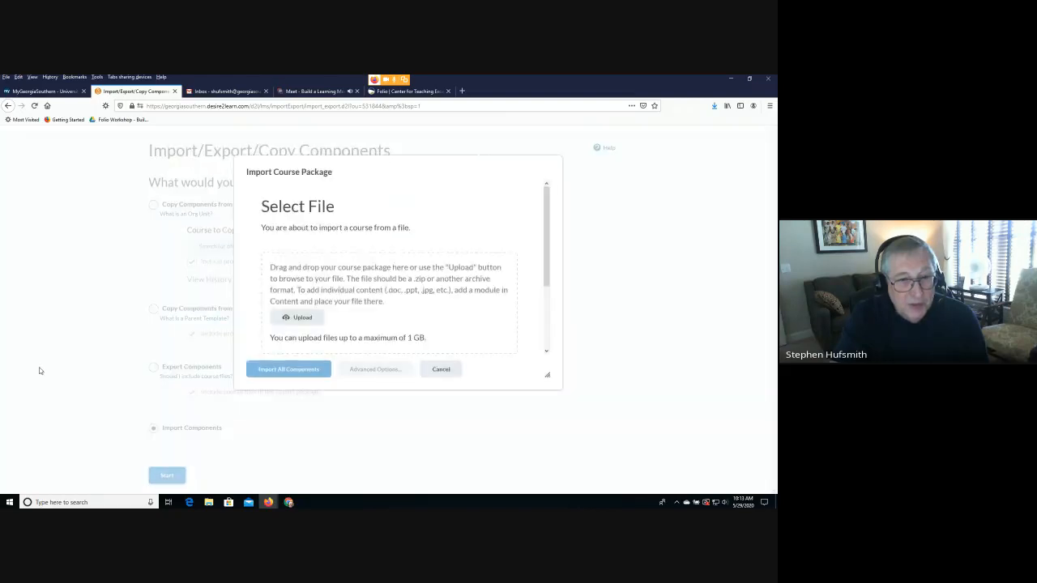
{"action": "scroll", "coordinate": [404, 300], "scroll_direction": "down", "scroll_amount": 1}
{"action": "scroll", "coordinate": [405, 300], "scroll_direction": "up", "scroll_amount": 2}
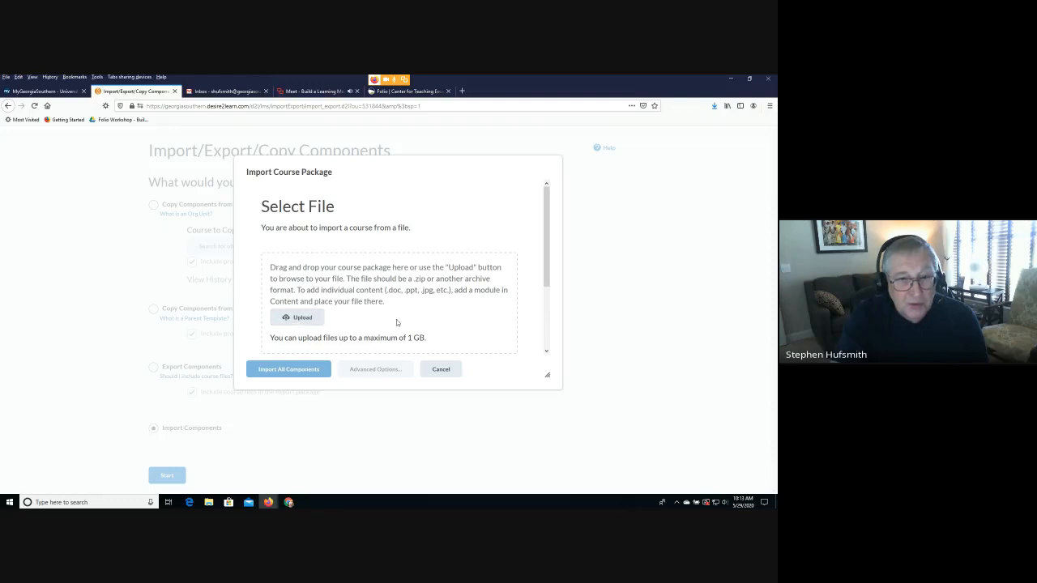
- Upload the FolioTemplate zip file from the Downloads folder as the course package
{"action": "left_click", "coordinate": [298, 318]}
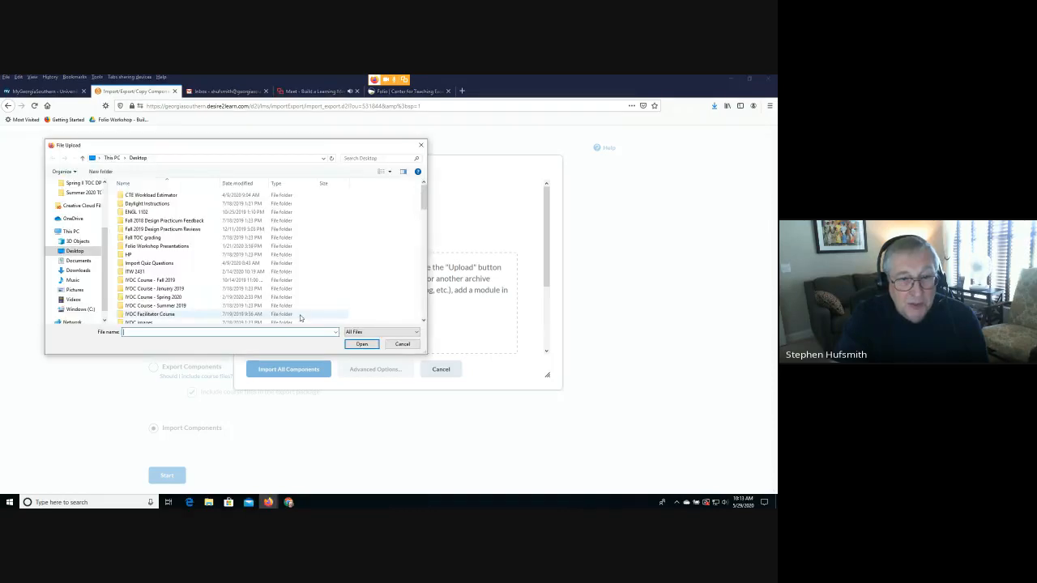
{"action": "left_click", "coordinate": [77, 270]}
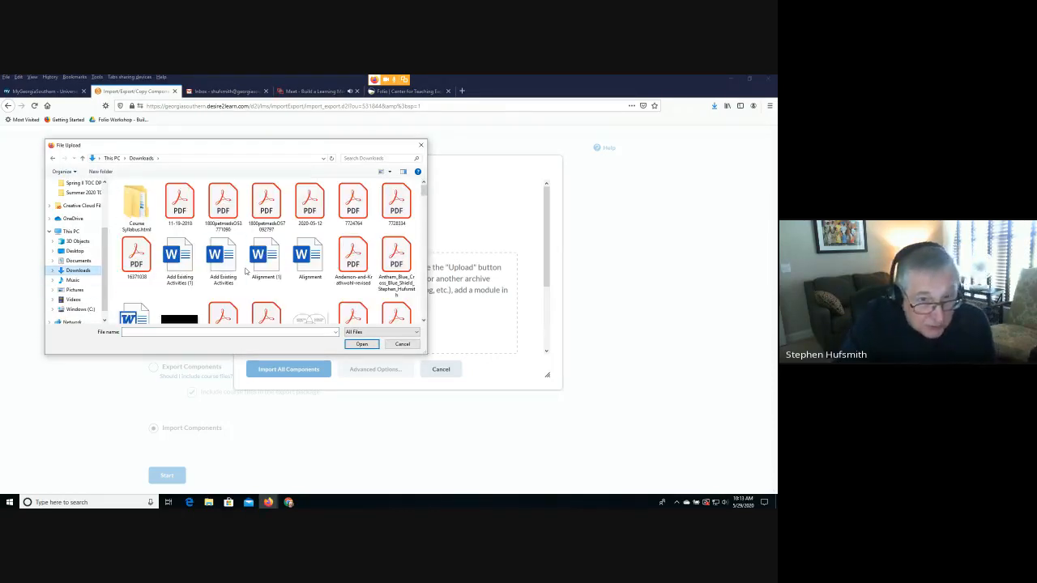
{"action": "scroll", "coordinate": [293, 286], "scroll_direction": "down", "scroll_amount": 3}
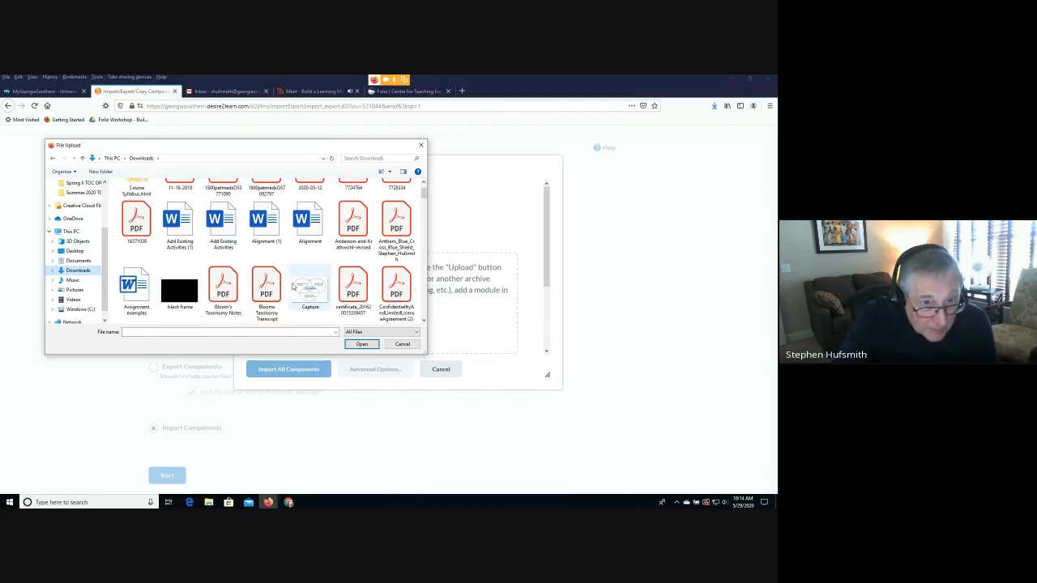
{"action": "scroll", "coordinate": [293, 286], "scroll_direction": "down", "scroll_amount": 4}
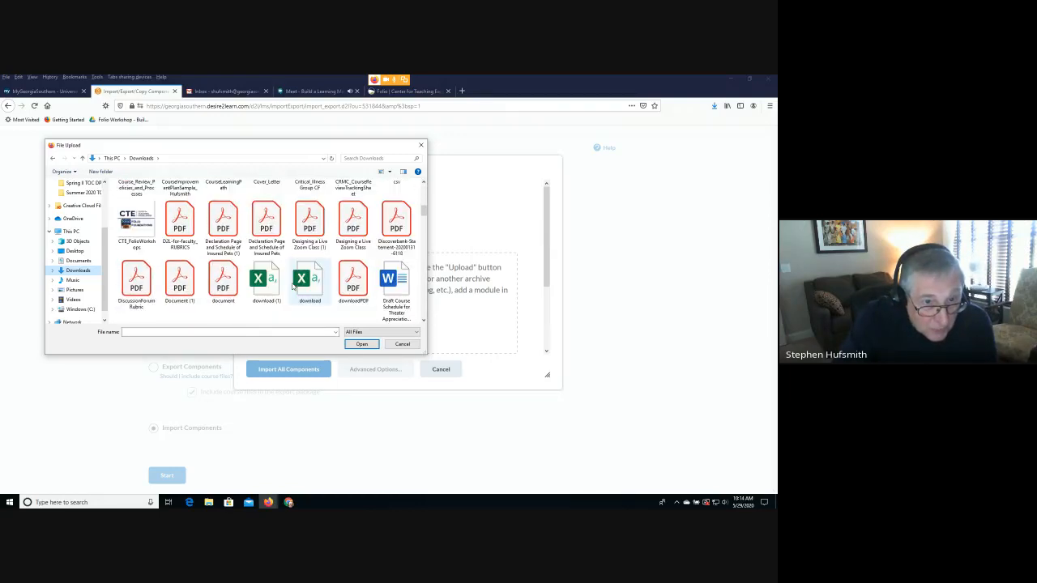
{"action": "scroll", "coordinate": [293, 286], "scroll_direction": "down", "scroll_amount": 6}
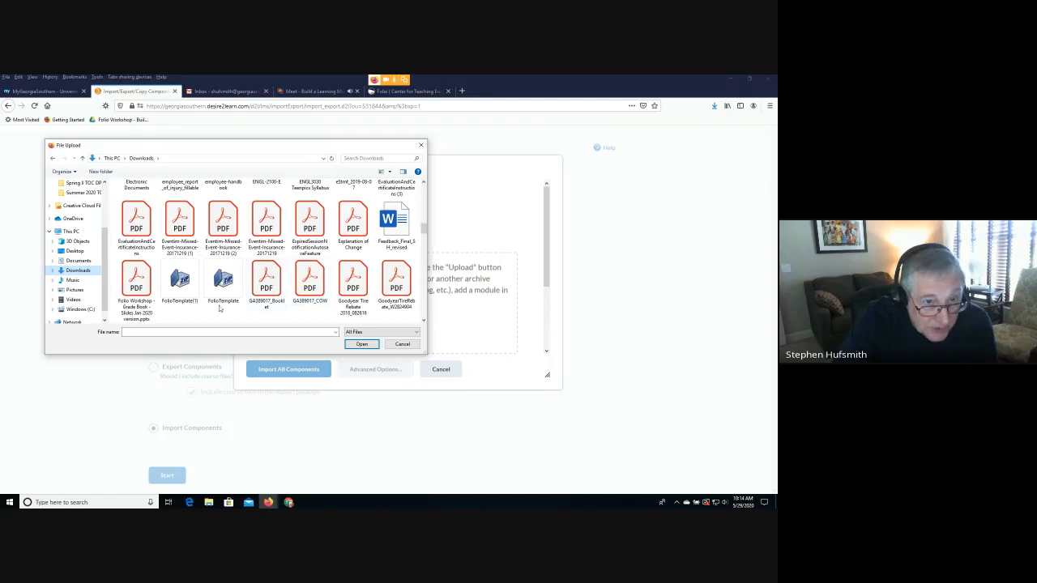
{"action": "left_click", "coordinate": [224, 285]}
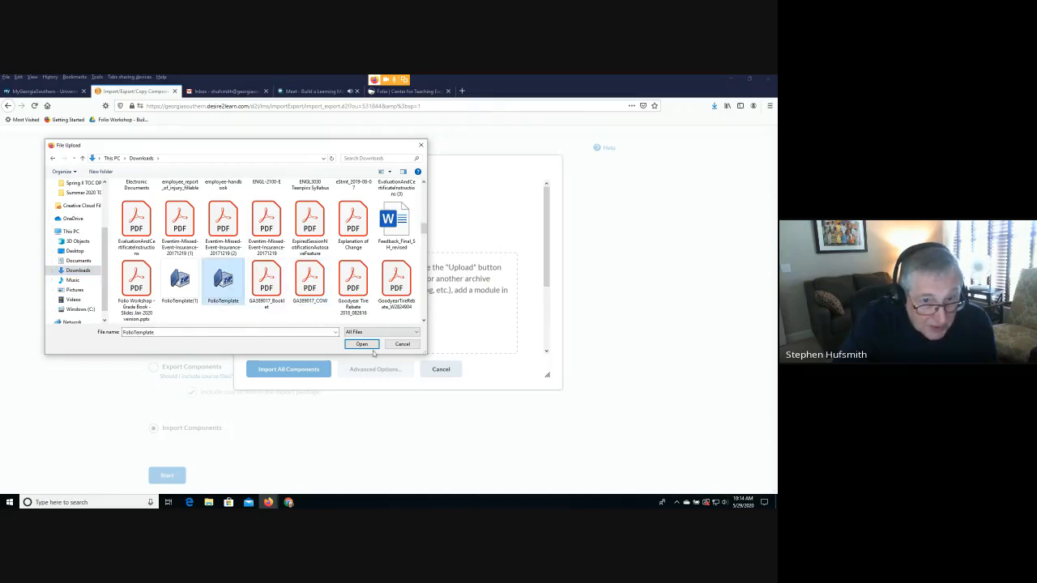
{"action": "left_click", "coordinate": [349, 346]}
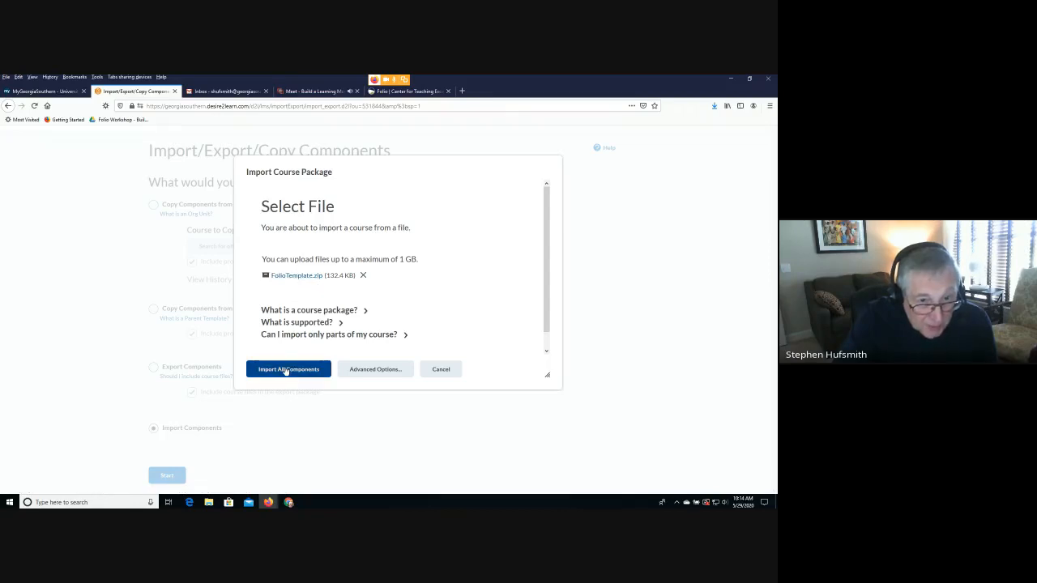
- Import all components of FolioTemplate.zip into the sandbox course
{"action": "left_click", "coordinate": [284, 371]}
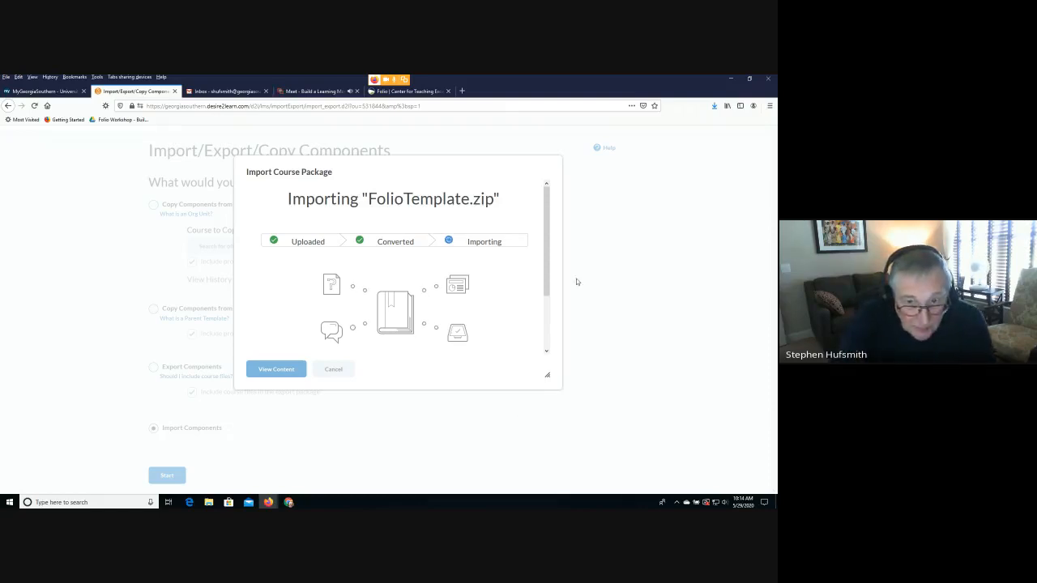
{"action": "left_click_drag", "start_coordinate": [549, 288], "coordinate": [549, 323]}
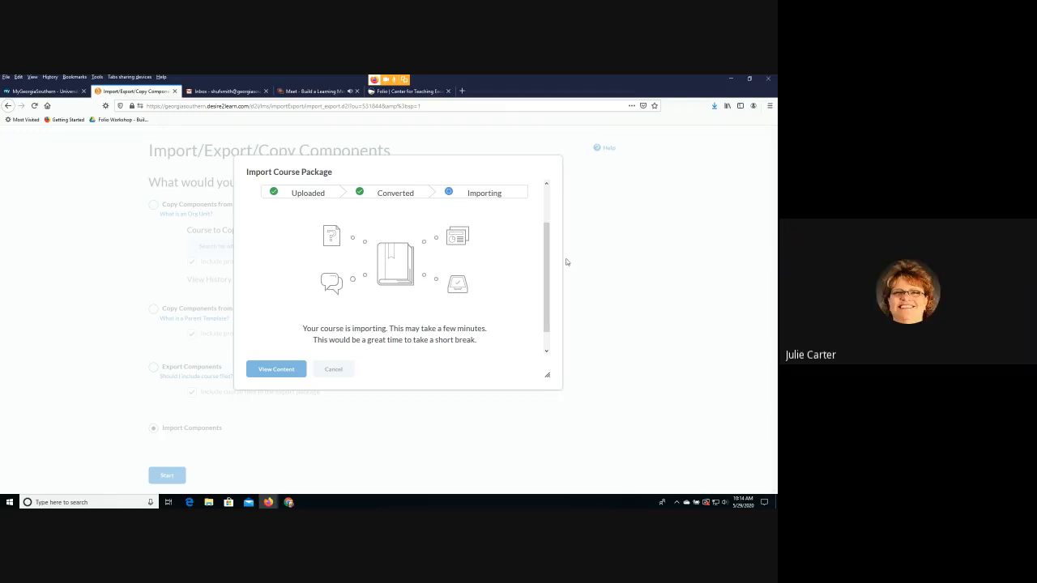
{"action": "left_click_drag", "start_coordinate": [549, 262], "coordinate": [611, 235]}
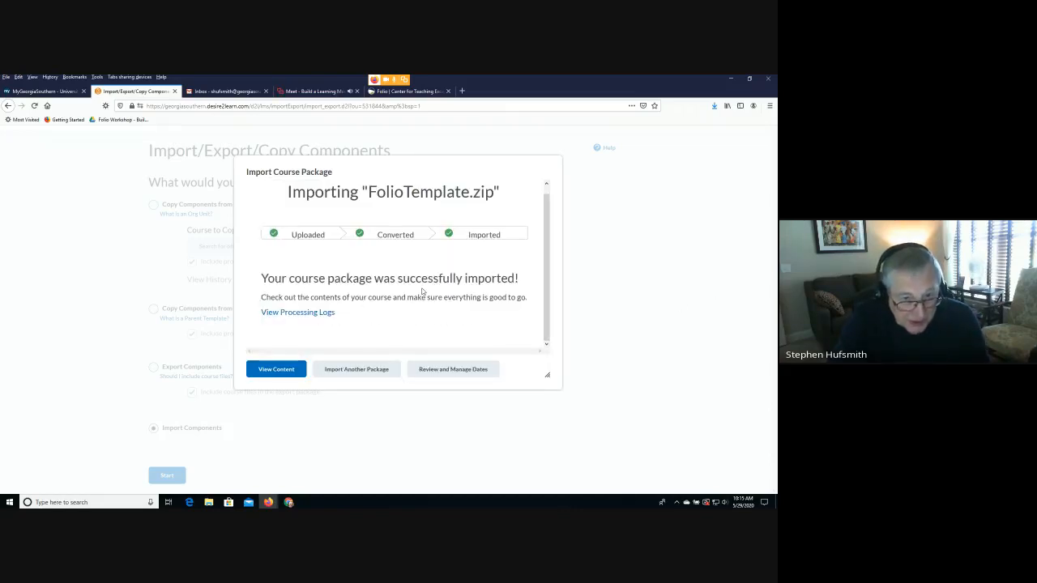
- Open the imported course content and examine the template's modules in the Table of Contents
{"action": "left_click", "coordinate": [276, 369]}
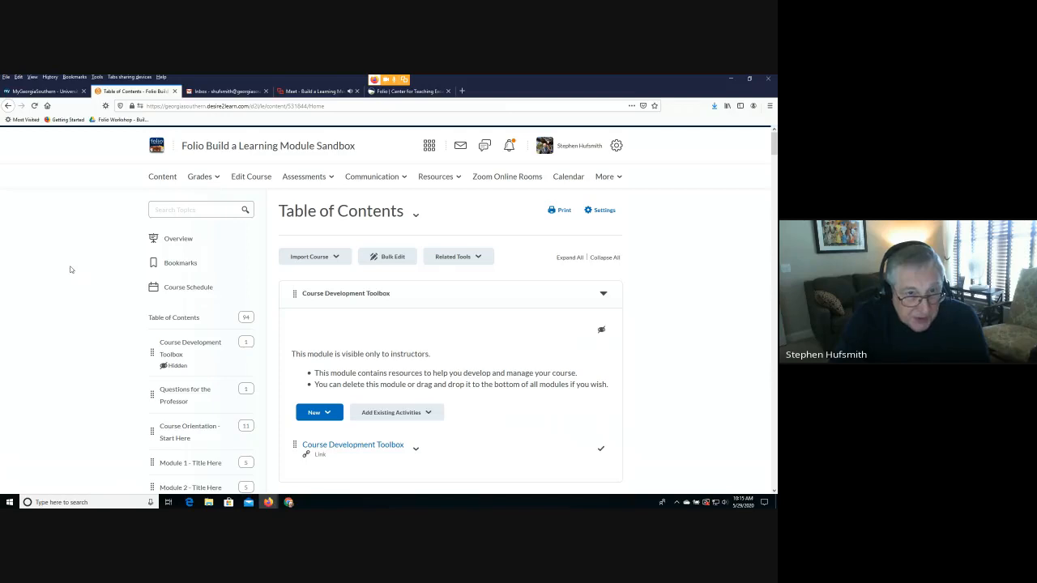
{"action": "scroll", "coordinate": [85, 262], "scroll_direction": "down", "scroll_amount": 3}
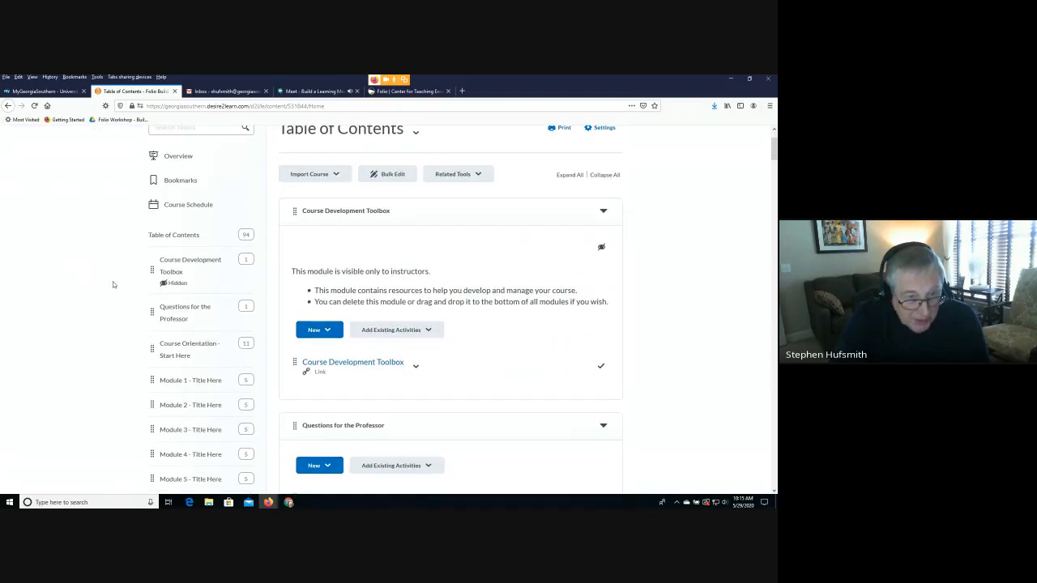
{"action": "scroll", "coordinate": [250, 290], "scroll_direction": "down", "scroll_amount": 6}
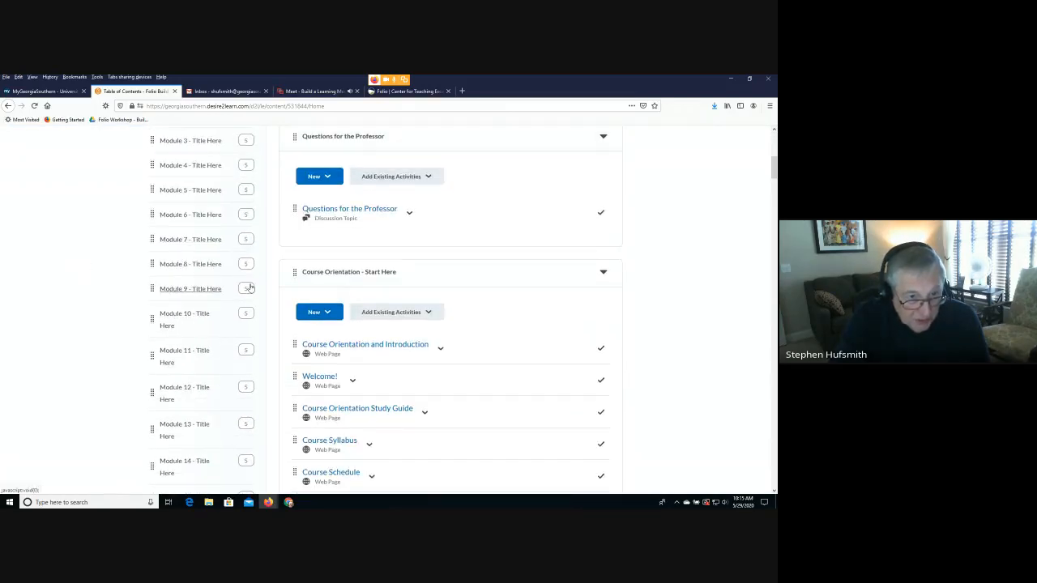
{"action": "scroll", "coordinate": [251, 289], "scroll_direction": "down", "scroll_amount": 2}
{"action": "scroll", "coordinate": [250, 288], "scroll_direction": "up", "scroll_amount": 4}
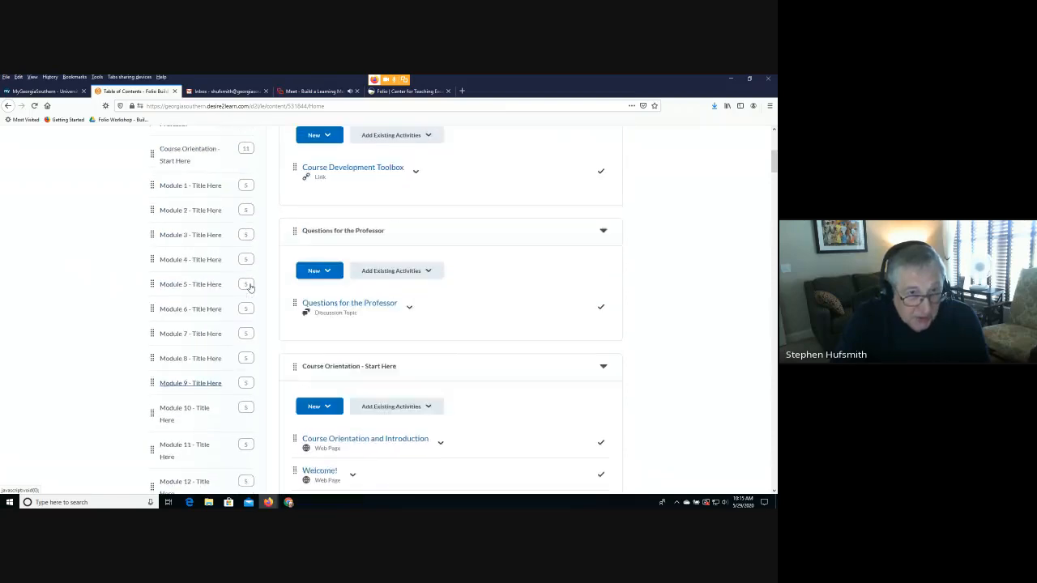
{"action": "scroll", "coordinate": [249, 285], "scroll_direction": "up", "scroll_amount": 4}
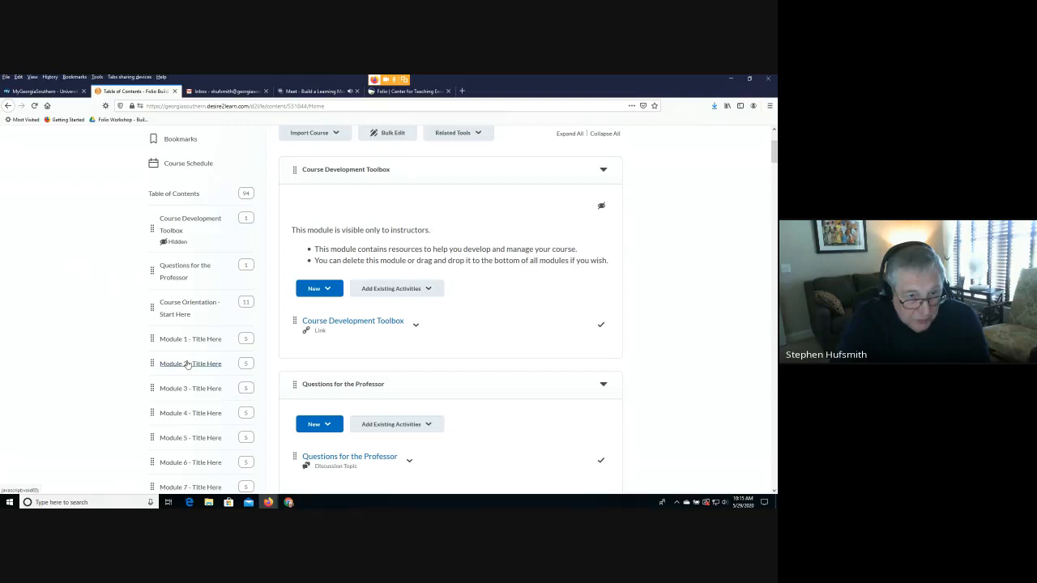
{"action": "scroll", "coordinate": [188, 361], "scroll_direction": "down", "scroll_amount": 1}
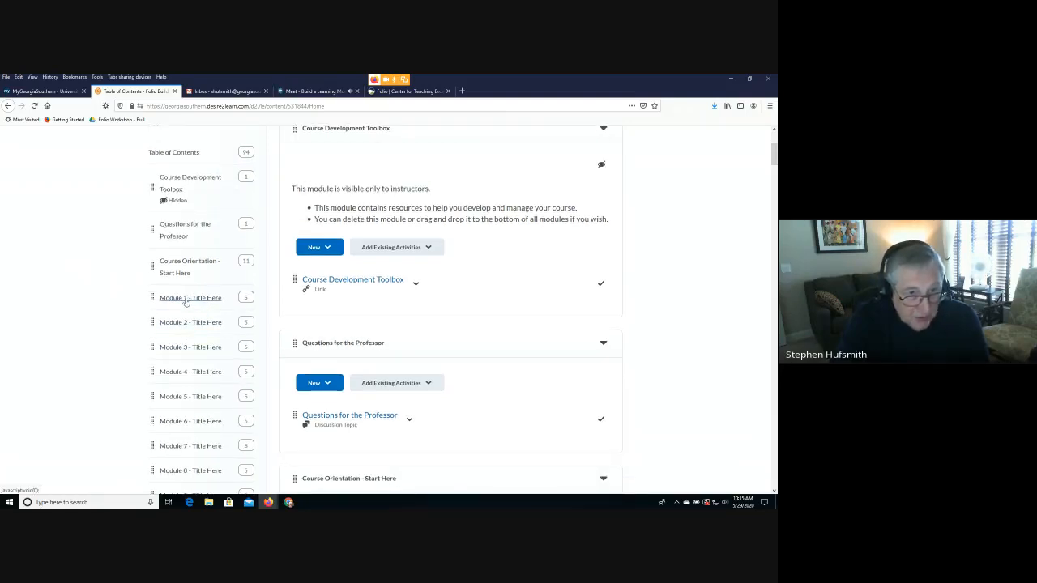
- Open Module 1's introduction page and examine its template instructions, learning objectives and task list
{"action": "left_click", "coordinate": [185, 298]}
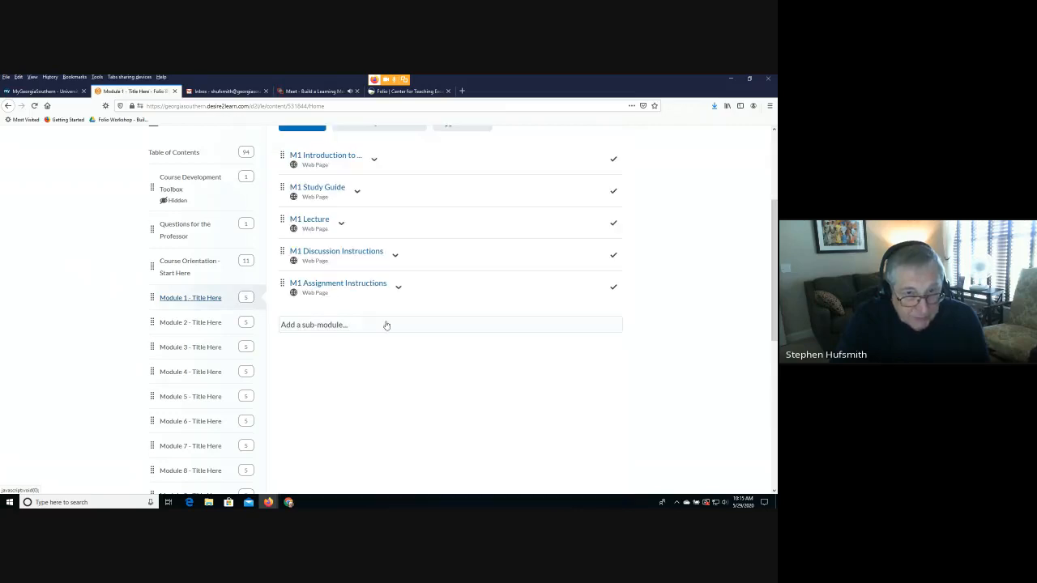
{"action": "scroll", "coordinate": [430, 342], "scroll_direction": "down", "scroll_amount": 1}
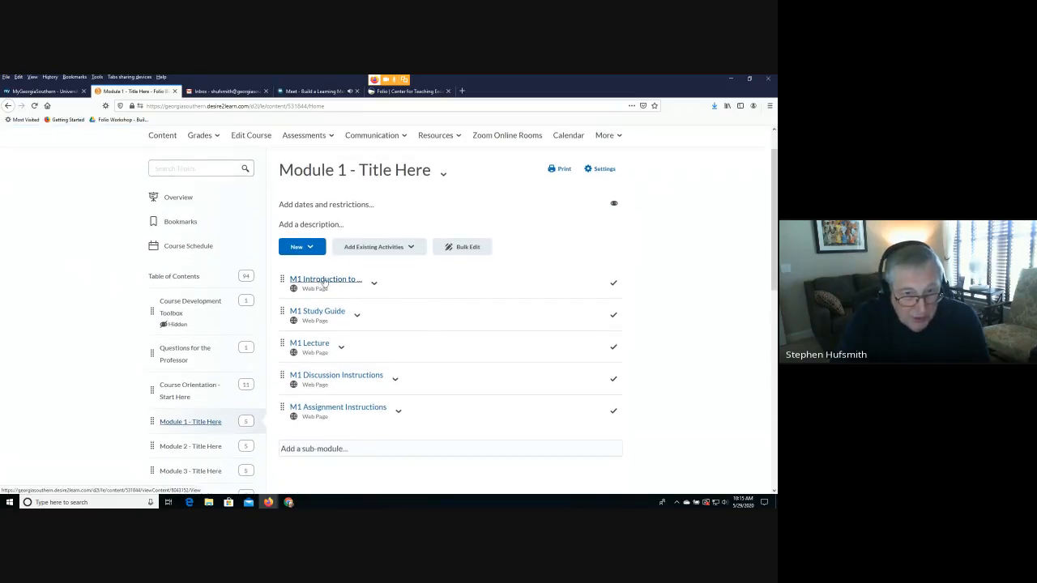
{"action": "left_click", "coordinate": [324, 280]}
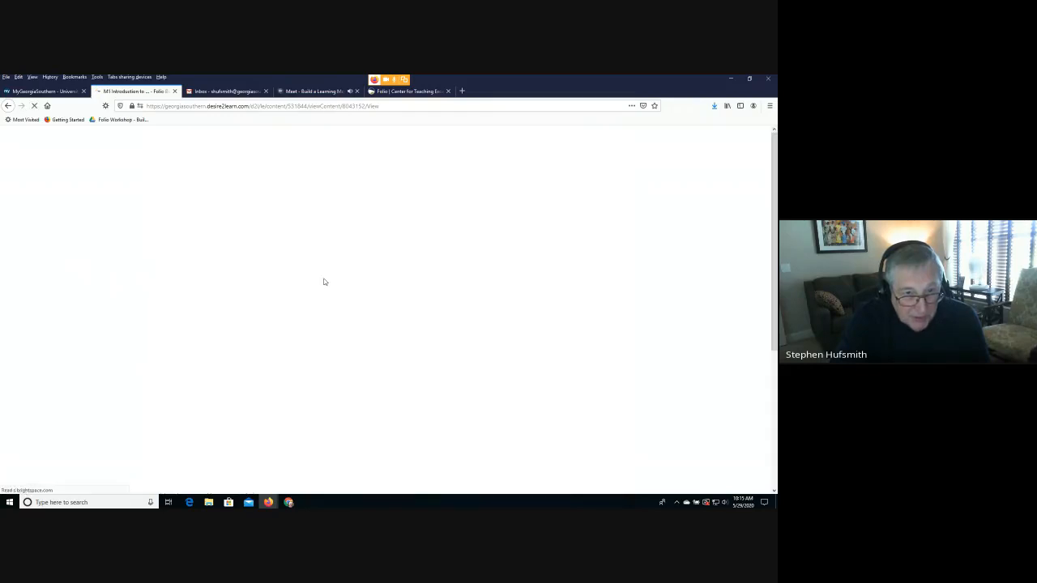
{"action": "scroll", "coordinate": [374, 354], "scroll_direction": "down", "scroll_amount": 5}
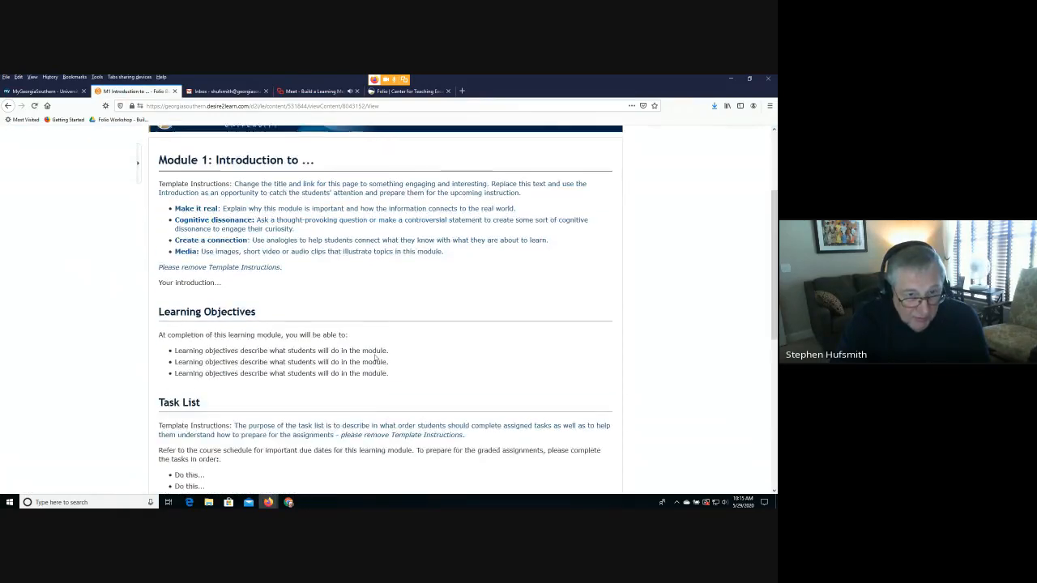
{"action": "scroll", "coordinate": [374, 354], "scroll_direction": "up", "scroll_amount": 3}
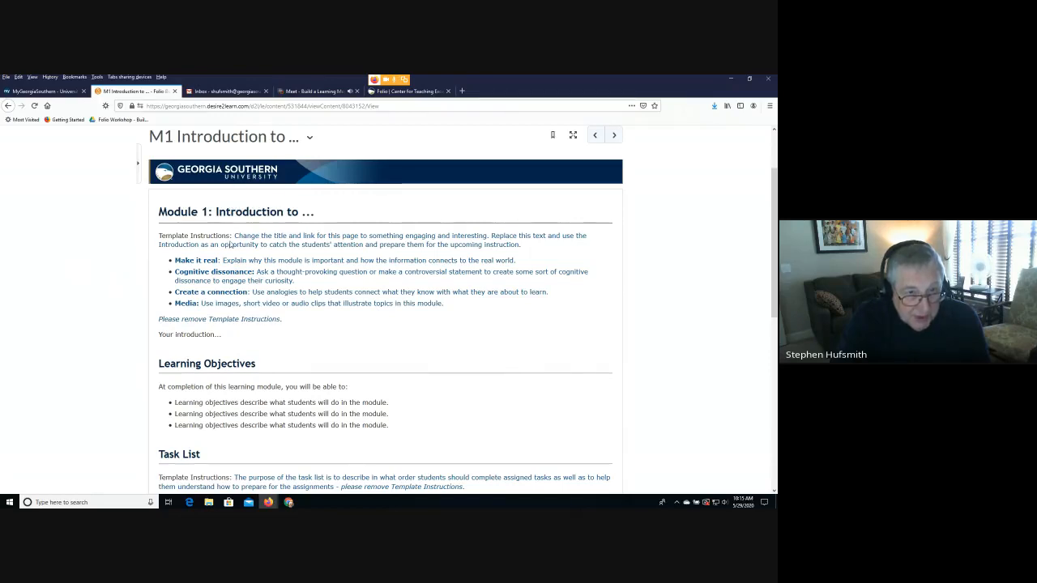
{"action": "left_click_drag", "start_coordinate": [307, 318], "coordinate": [244, 233]}
{"action": "left_click", "coordinate": [353, 328]}
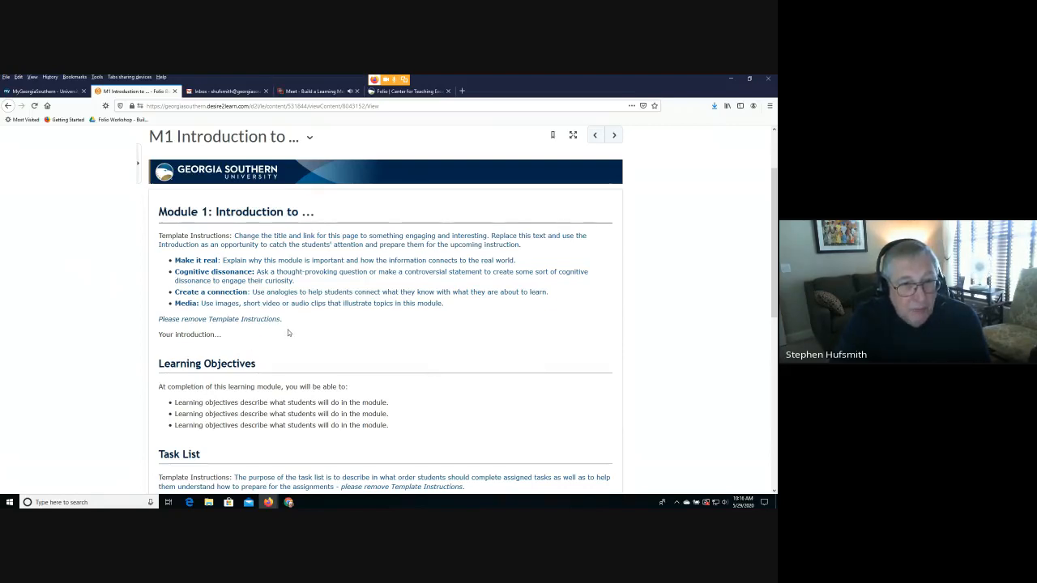
{"action": "scroll", "coordinate": [279, 328], "scroll_direction": "down", "scroll_amount": 3}
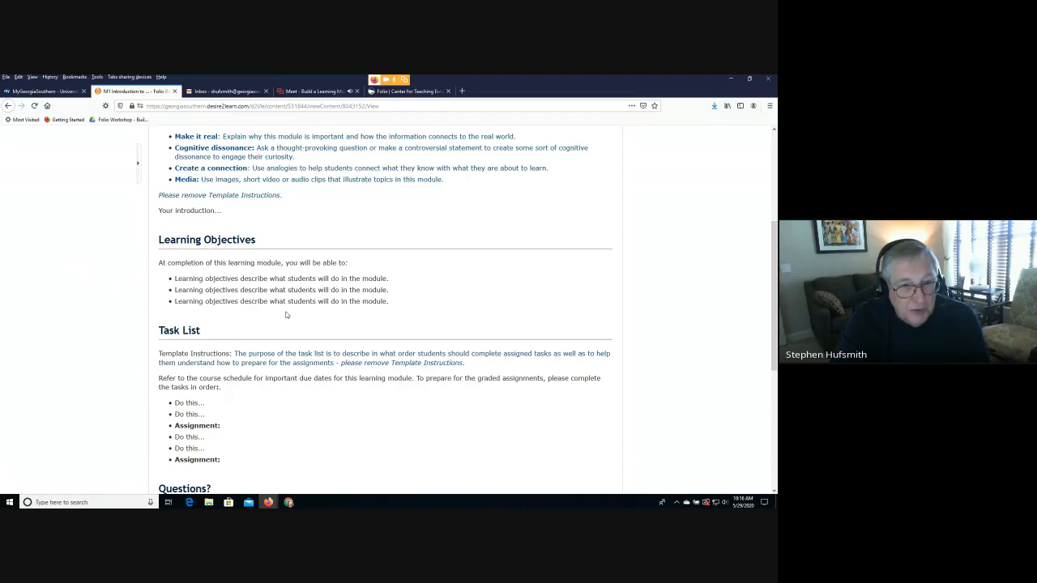
{"action": "scroll", "coordinate": [285, 314], "scroll_direction": "down", "scroll_amount": 3}
{"action": "scroll", "coordinate": [285, 315], "scroll_direction": "up", "scroll_amount": 8}
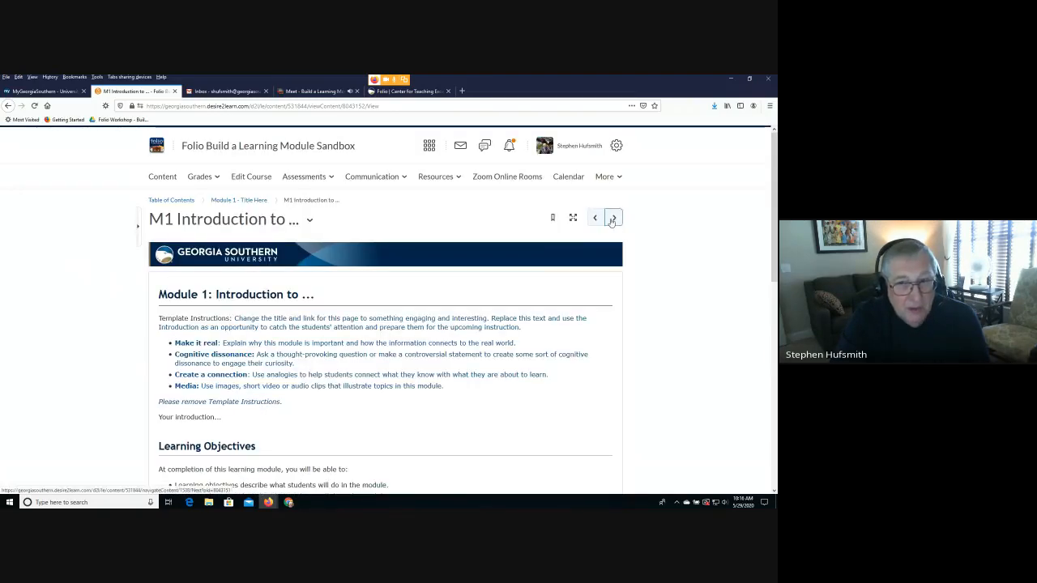
- Page forward through Module 1 and review the template instructions on the M1 Study Guide and M1 Lecture pages
{"action": "left_click", "coordinate": [614, 219]}
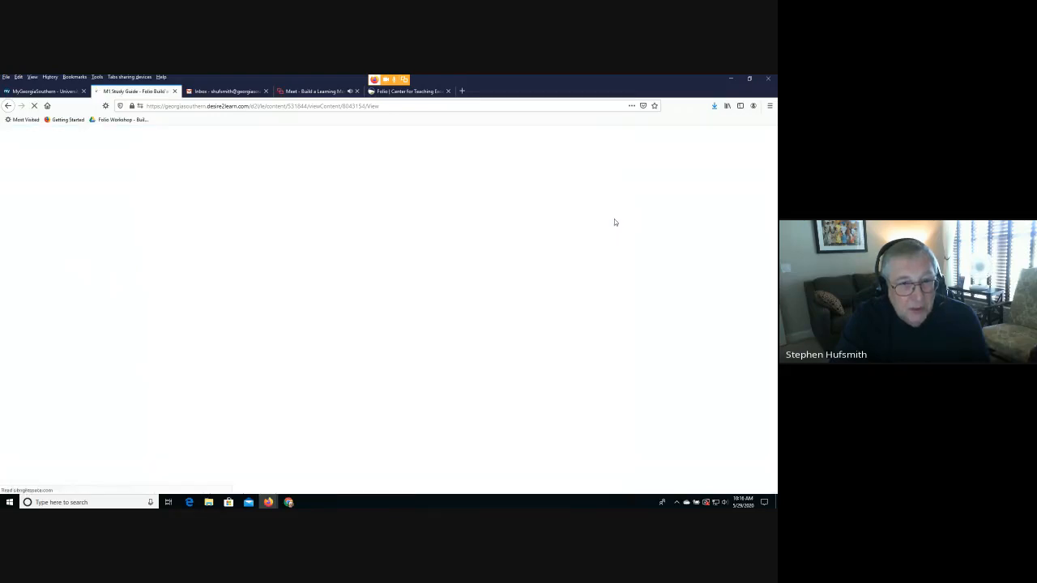
{"action": "scroll", "coordinate": [305, 354], "scroll_direction": "down", "scroll_amount": 1}
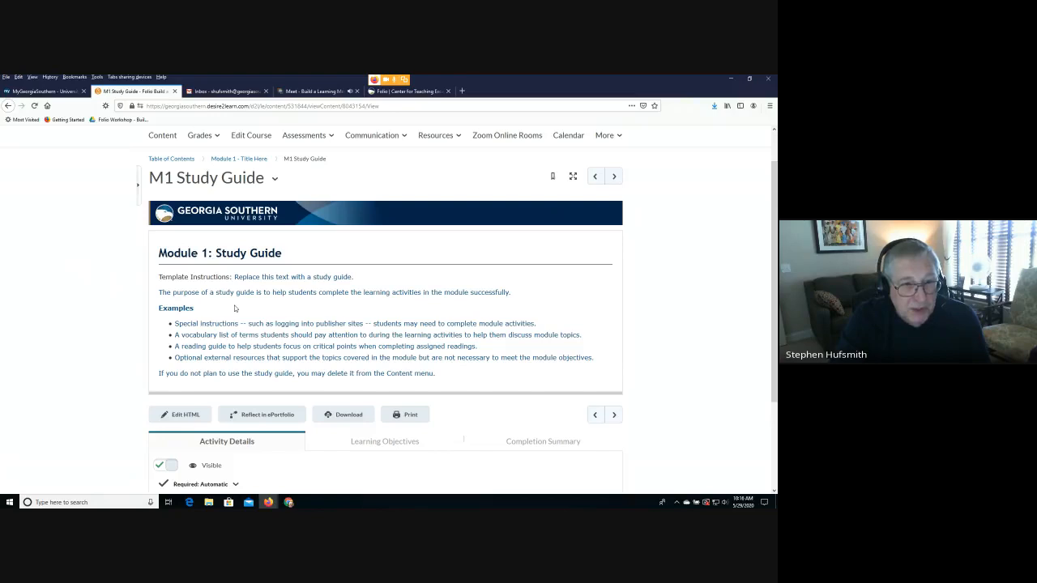
{"action": "left_click", "coordinate": [614, 177]}
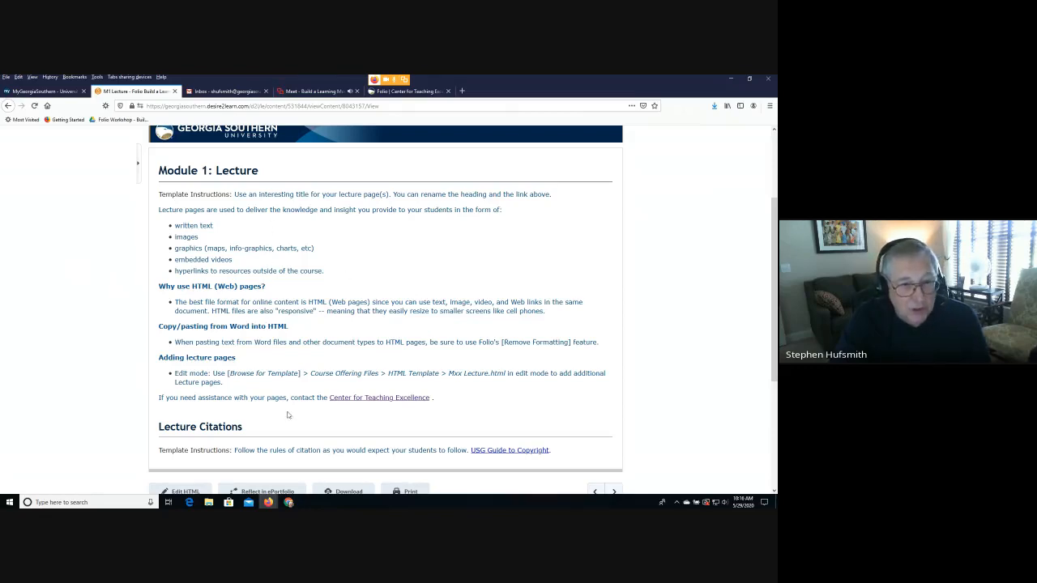
{"action": "scroll", "coordinate": [524, 286], "scroll_direction": "up", "scroll_amount": 1}
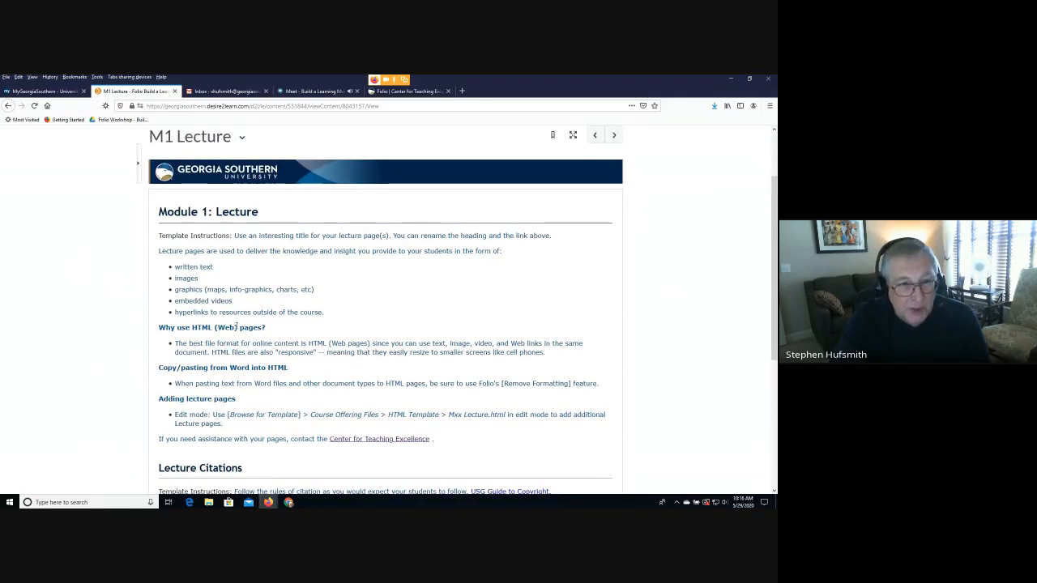
{"action": "scroll", "coordinate": [567, 243], "scroll_direction": "up", "scroll_amount": 2}
- Open the M1 Discussion Instructions page and examine its prompt, grading criteria, due day and submission sections
{"action": "left_click", "coordinate": [613, 220]}
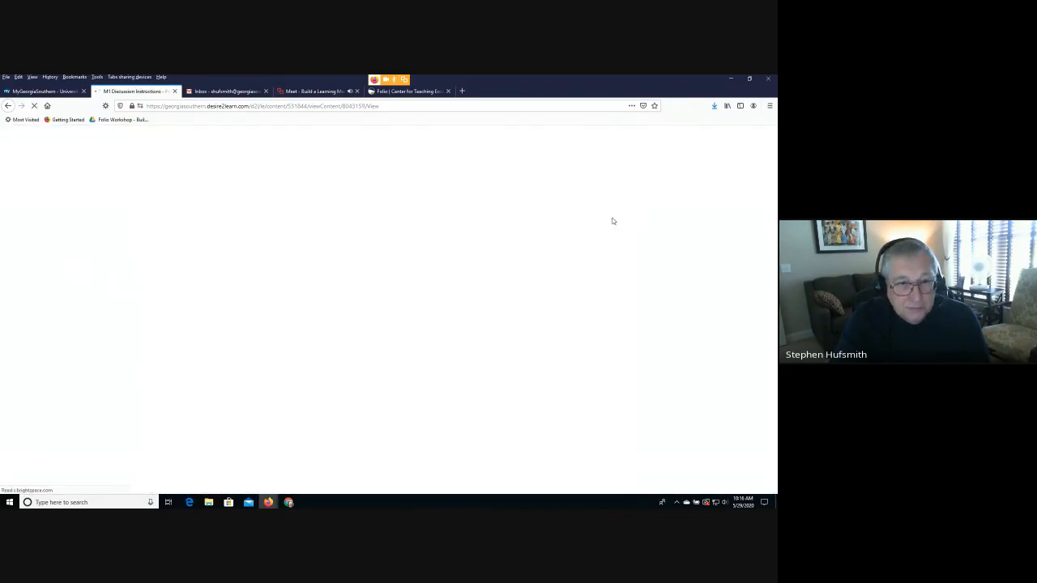
{"action": "scroll", "coordinate": [401, 320], "scroll_direction": "down", "scroll_amount": 2}
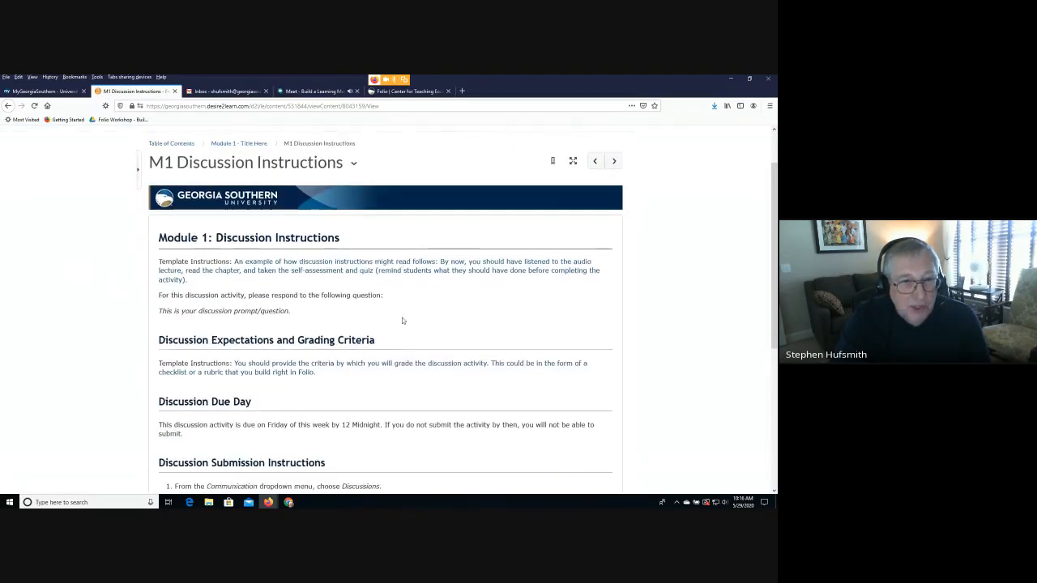
{"action": "scroll", "coordinate": [402, 321], "scroll_direction": "up", "scroll_amount": 1}
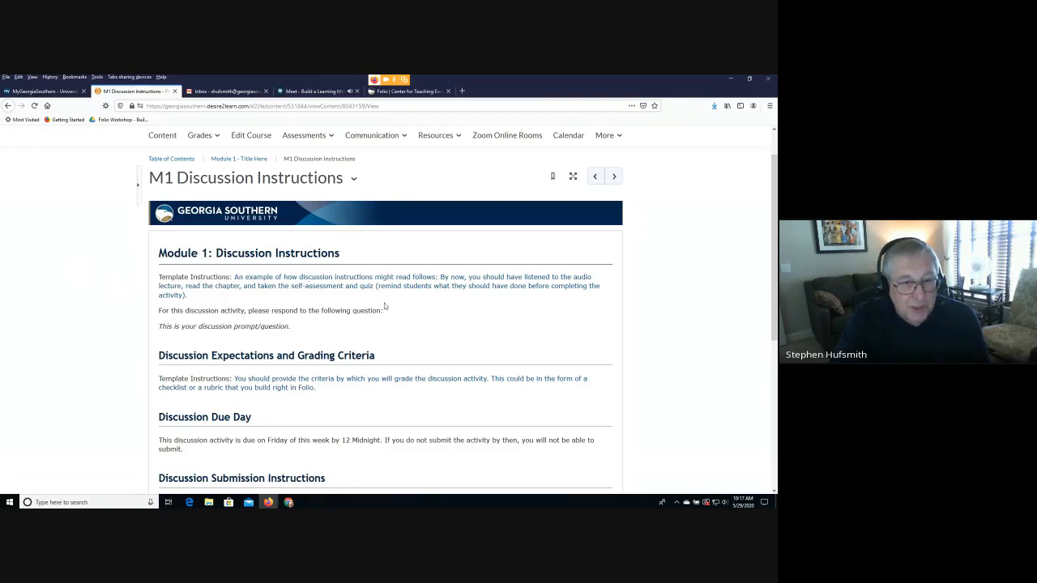
{"action": "scroll", "coordinate": [380, 310], "scroll_direction": "down", "scroll_amount": 1}
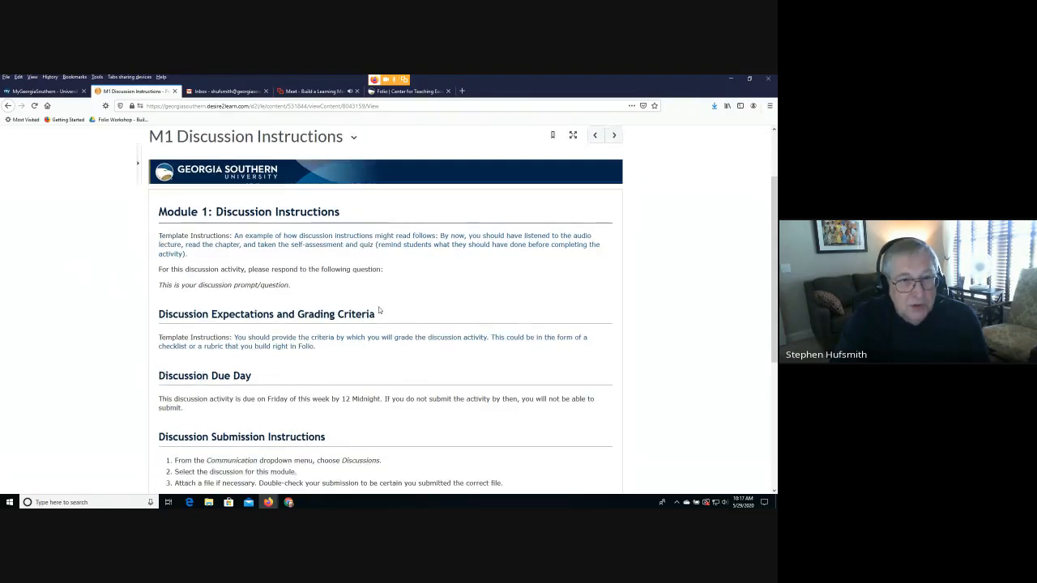
{"action": "scroll", "coordinate": [378, 287], "scroll_direction": "down", "scroll_amount": 1}
{"action": "scroll", "coordinate": [379, 287], "scroll_direction": "down", "scroll_amount": 1}
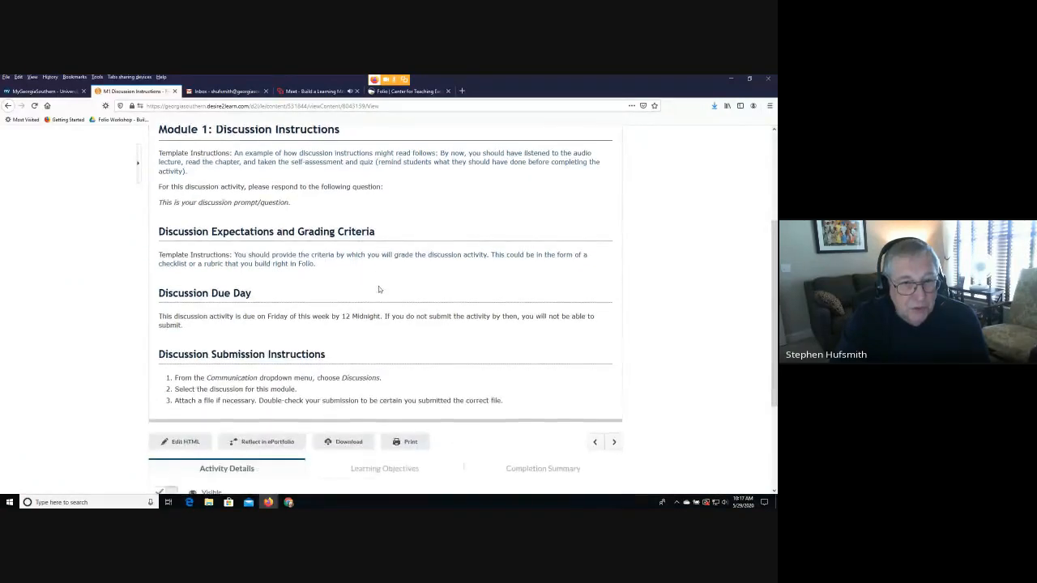
{"action": "scroll", "coordinate": [379, 286], "scroll_direction": "up", "scroll_amount": 1}
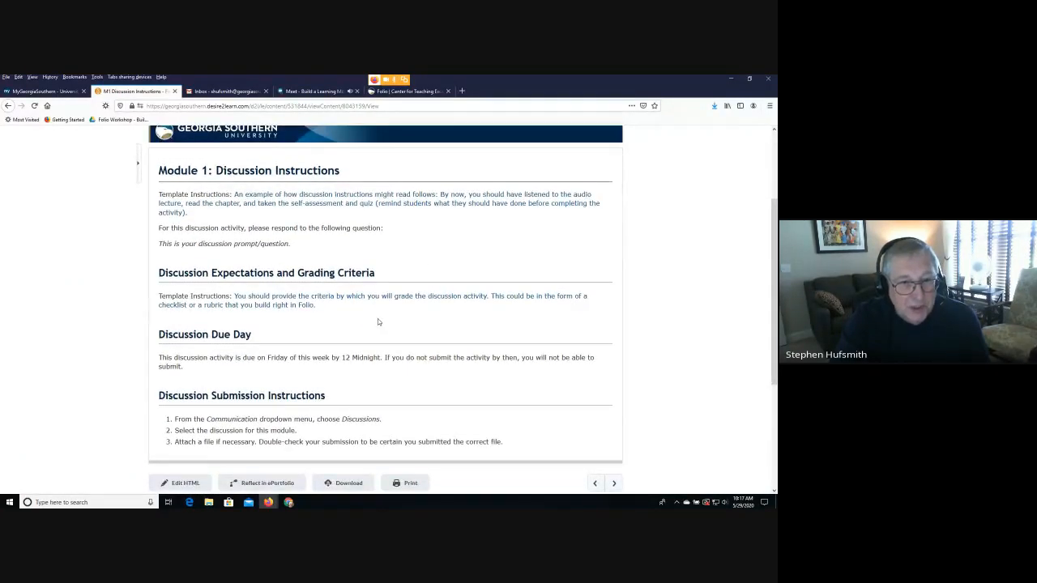
- Advance to the M1 Assignment Instructions page and review its grading criteria, due date and submission instructions
{"action": "scroll", "coordinate": [378, 322], "scroll_direction": "up", "scroll_amount": 2}
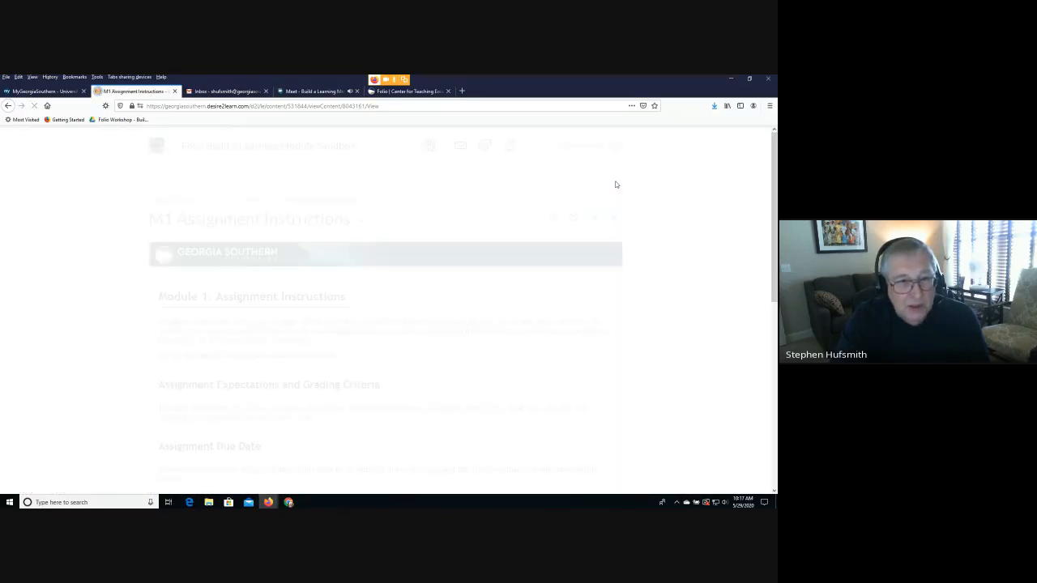
{"action": "scroll", "coordinate": [381, 300], "scroll_direction": "down", "scroll_amount": 3}
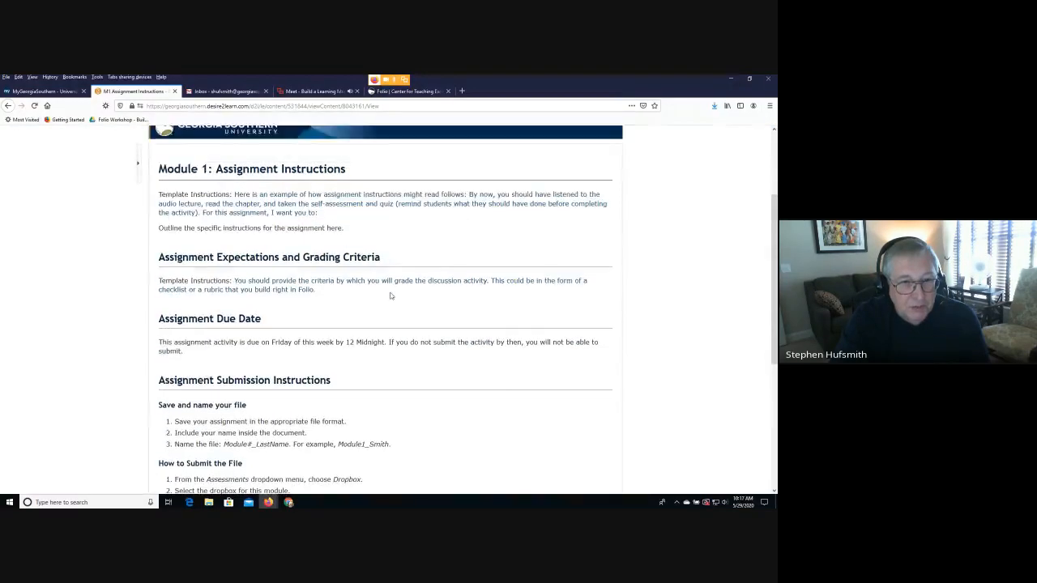
{"action": "scroll", "coordinate": [389, 296], "scroll_direction": "up", "scroll_amount": 2}
{"action": "scroll", "coordinate": [390, 296], "scroll_direction": "up", "scroll_amount": 1}
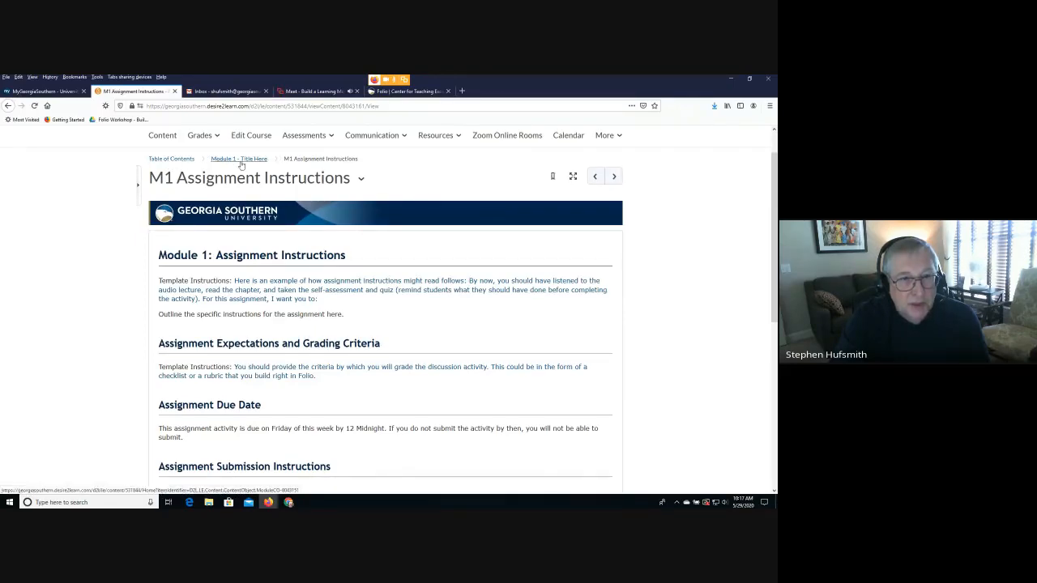
- Return to the Table of Contents and look through the full list of template modules
{"action": "left_click", "coordinate": [171, 160]}
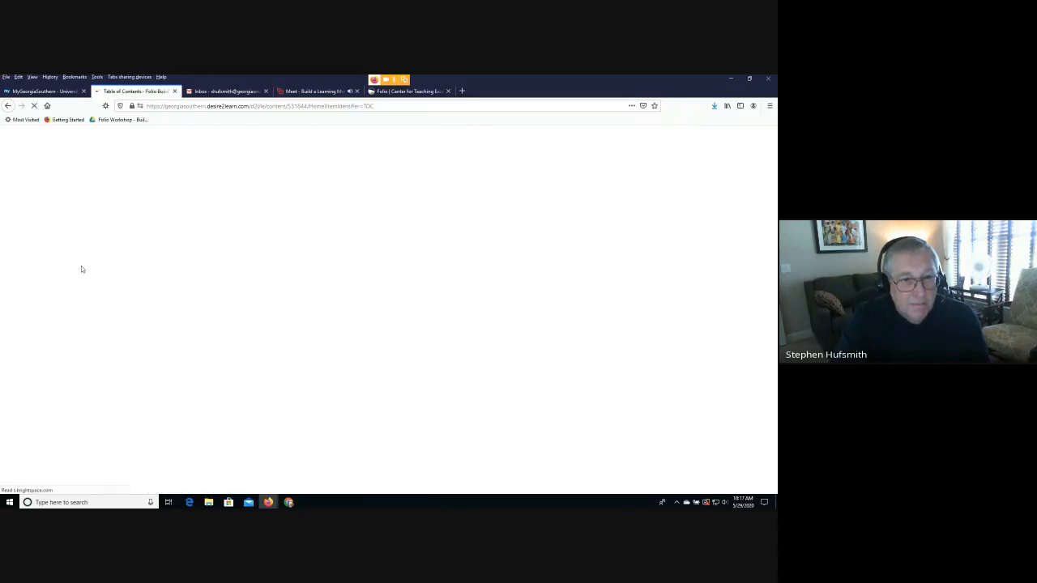
{"action": "scroll", "coordinate": [90, 267], "scroll_direction": "down", "scroll_amount": 3}
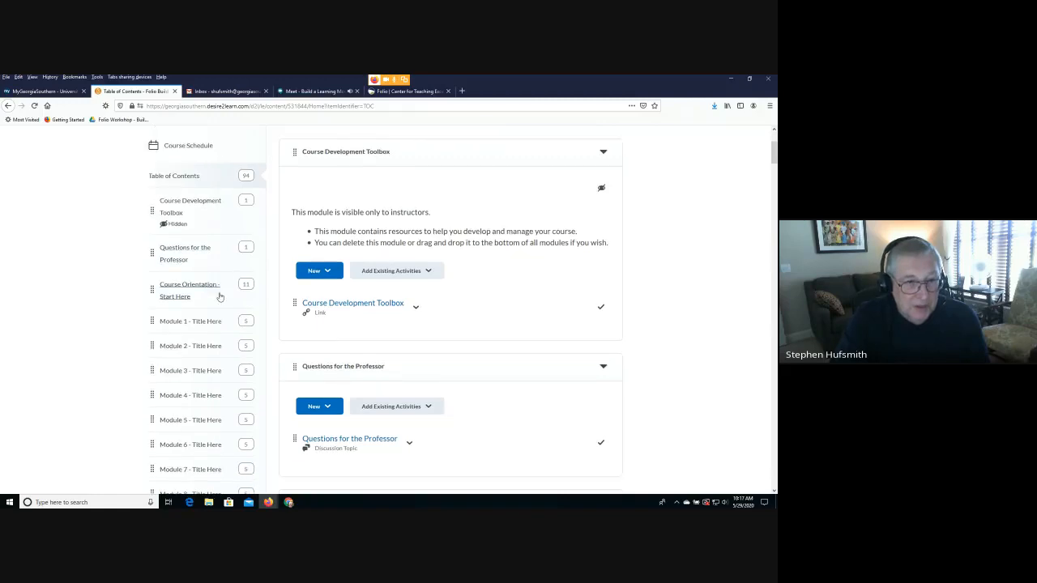
{"action": "scroll", "coordinate": [219, 297], "scroll_direction": "down", "scroll_amount": 4}
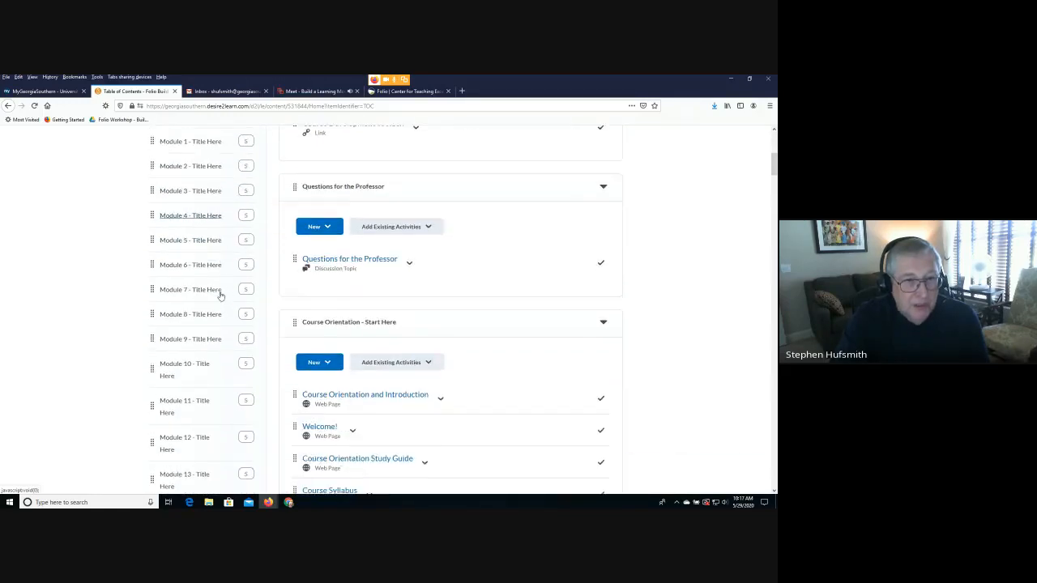
{"action": "scroll", "coordinate": [219, 295], "scroll_direction": "down", "scroll_amount": 5}
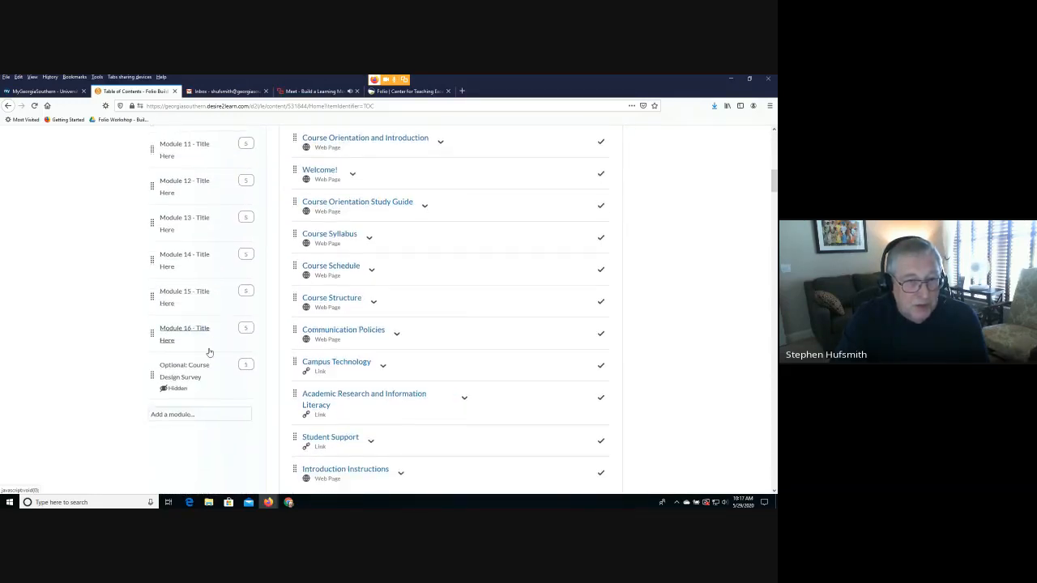
{"action": "scroll", "coordinate": [210, 352], "scroll_direction": "up", "scroll_amount": 6}
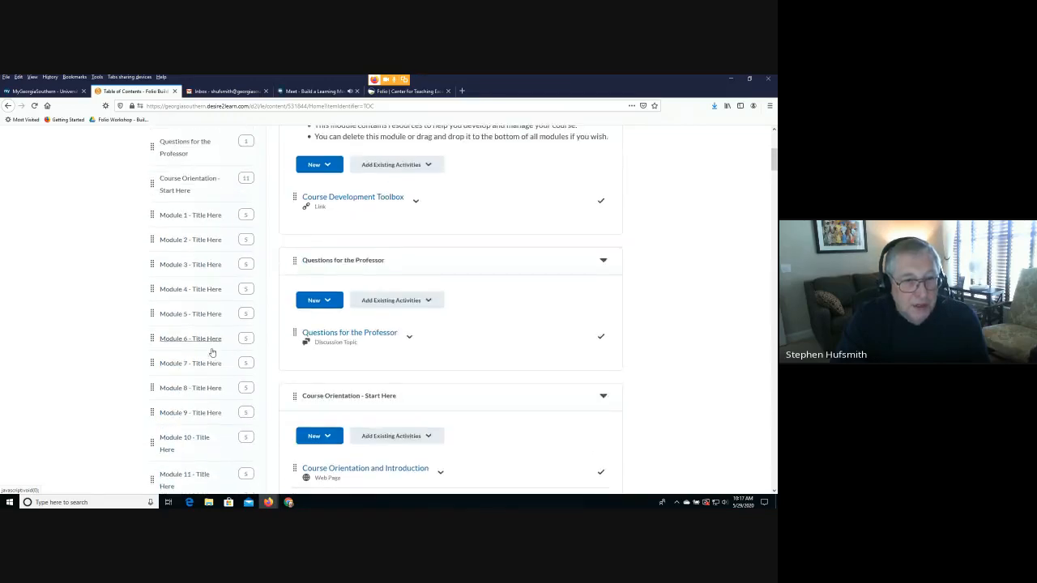
{"action": "scroll", "coordinate": [212, 352], "scroll_direction": "up", "scroll_amount": 3}
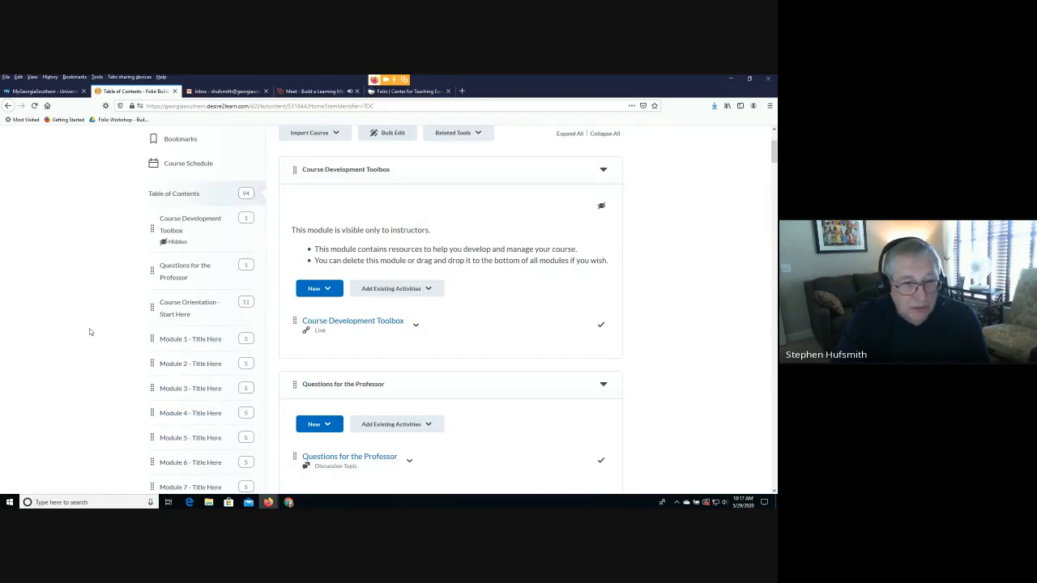
{"action": "scroll", "coordinate": [90, 331], "scroll_direction": "down", "scroll_amount": 2}
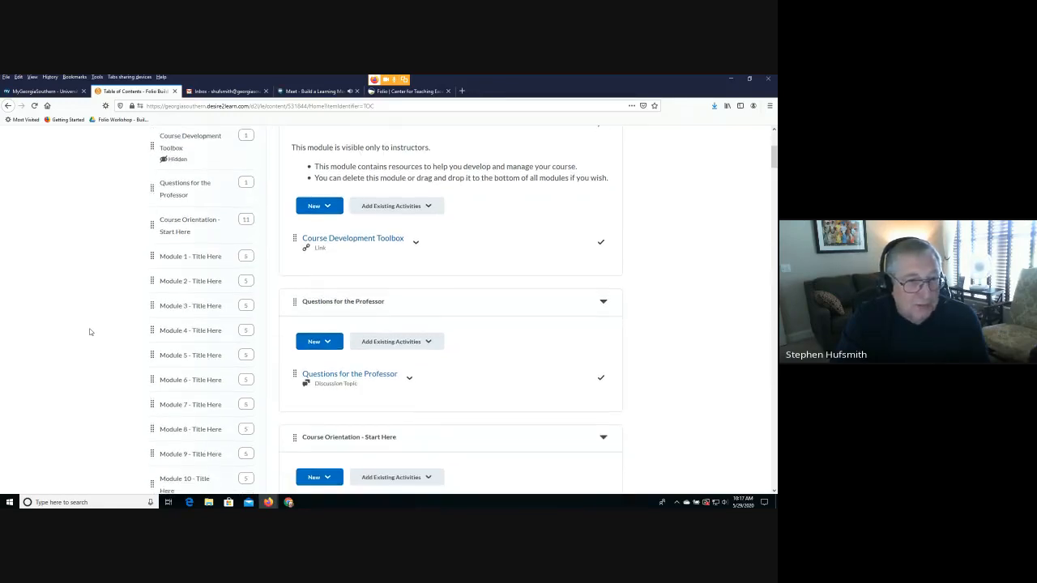
{"action": "scroll", "coordinate": [90, 331], "scroll_direction": "up", "scroll_amount": 3}
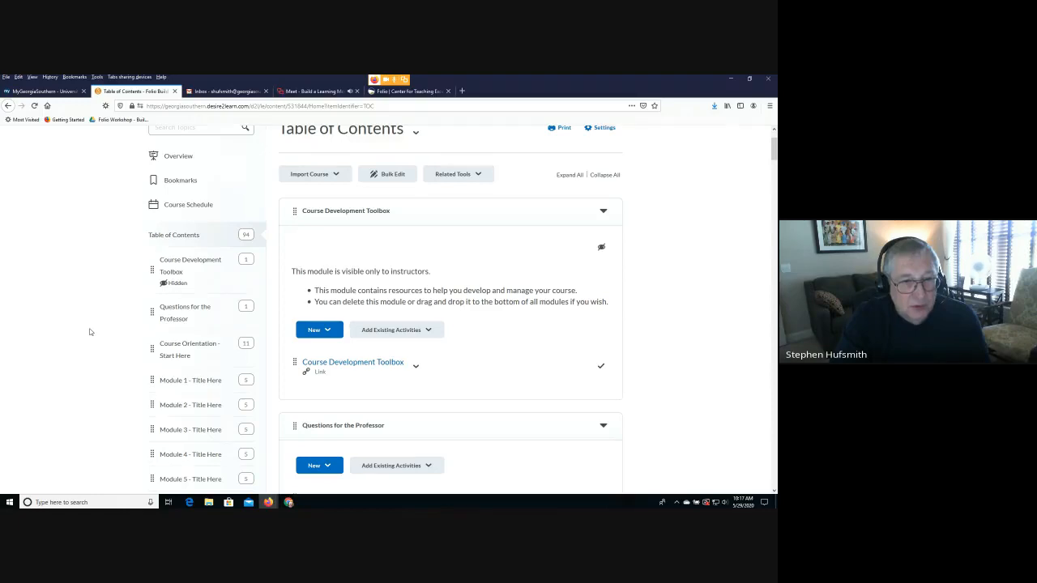
{"action": "scroll", "coordinate": [90, 331], "scroll_direction": "down", "scroll_amount": 2}
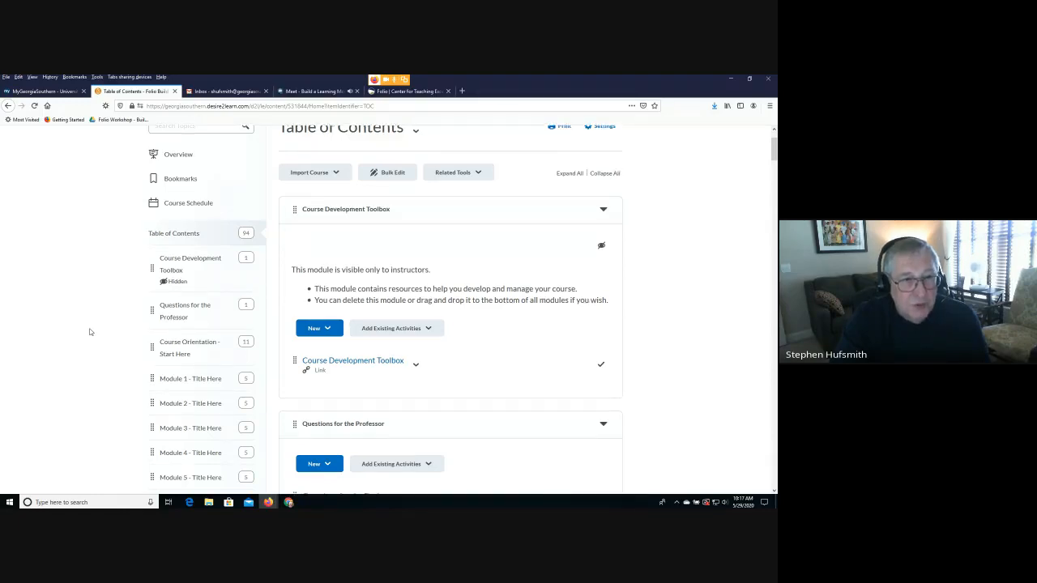
{"action": "scroll", "coordinate": [90, 332], "scroll_direction": "up", "scroll_amount": 1}
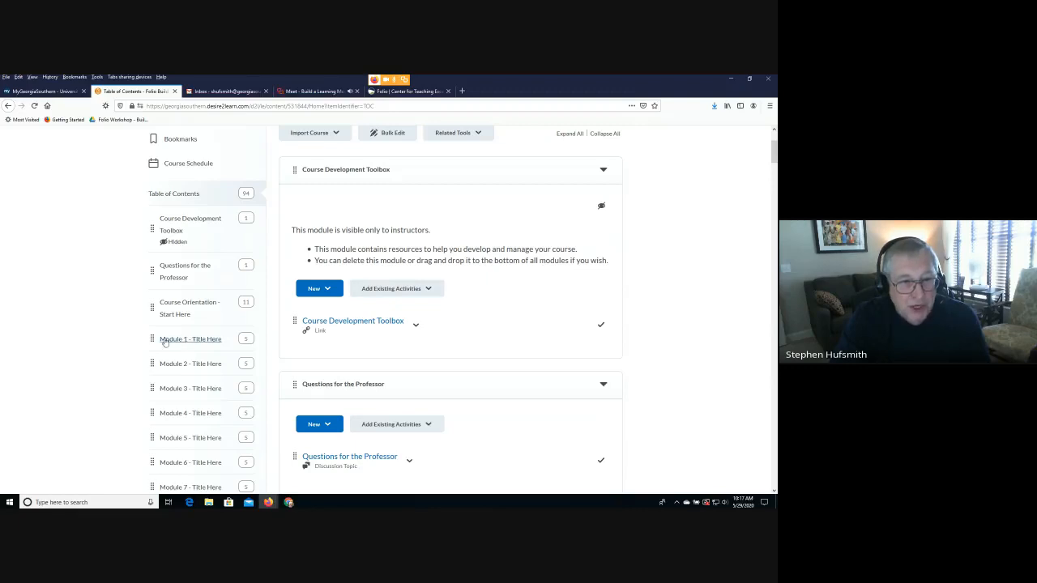
- Open the Course Orientation - Start Here module and examine its Course Orientation and Introduction page
{"action": "left_click", "coordinate": [186, 304]}
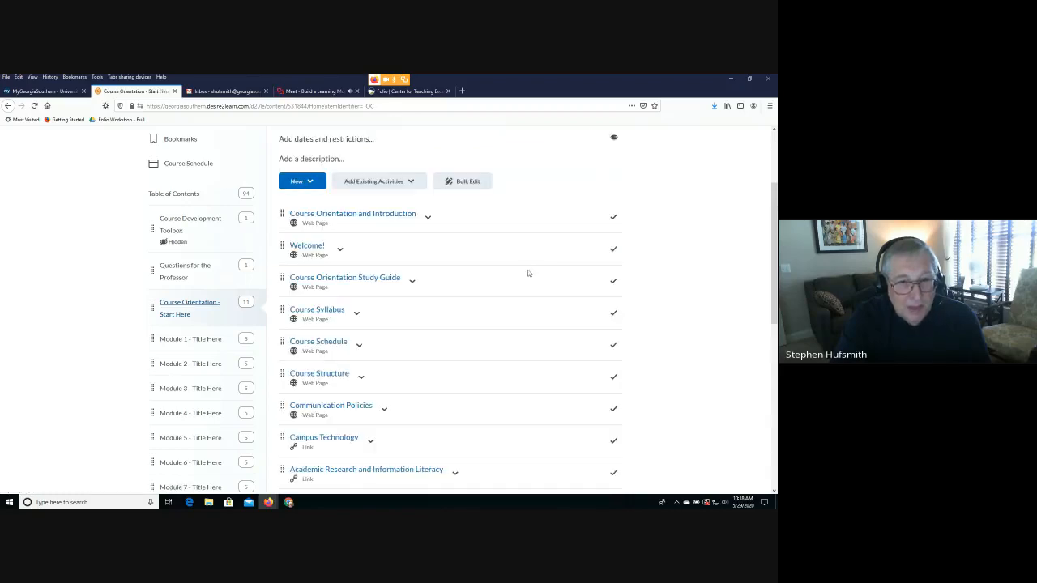
{"action": "scroll", "coordinate": [527, 275], "scroll_direction": "down", "scroll_amount": 2}
{"action": "scroll", "coordinate": [527, 276], "scroll_direction": "up", "scroll_amount": 2}
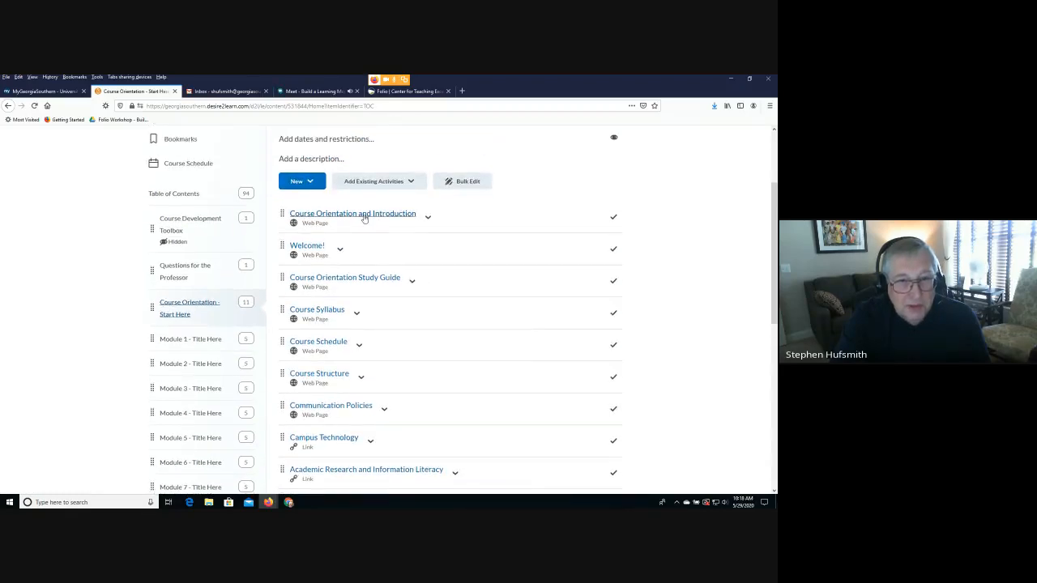
{"action": "left_click", "coordinate": [365, 218]}
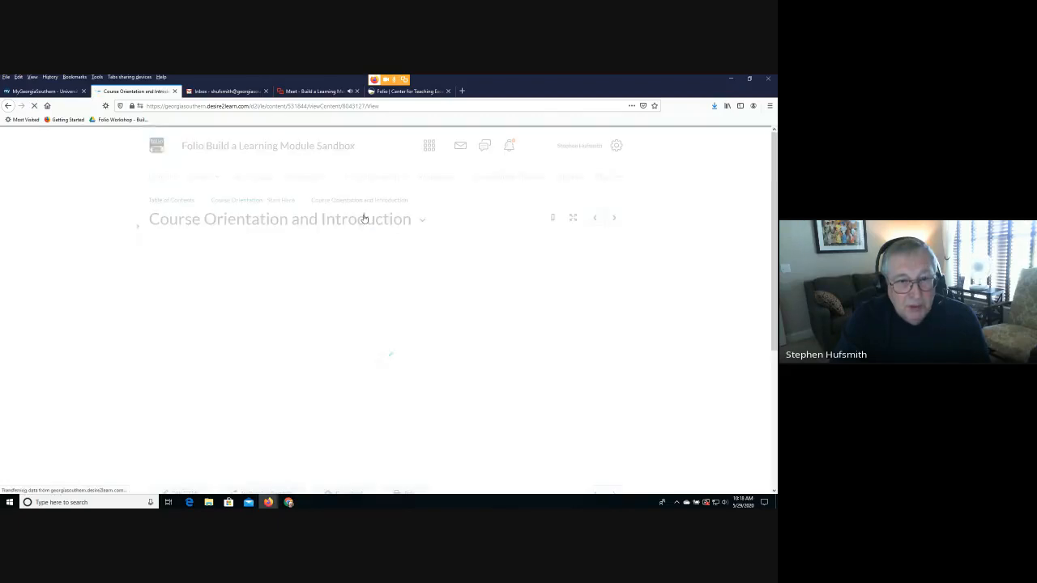
{"action": "scroll", "coordinate": [325, 375], "scroll_direction": "down", "scroll_amount": 5}
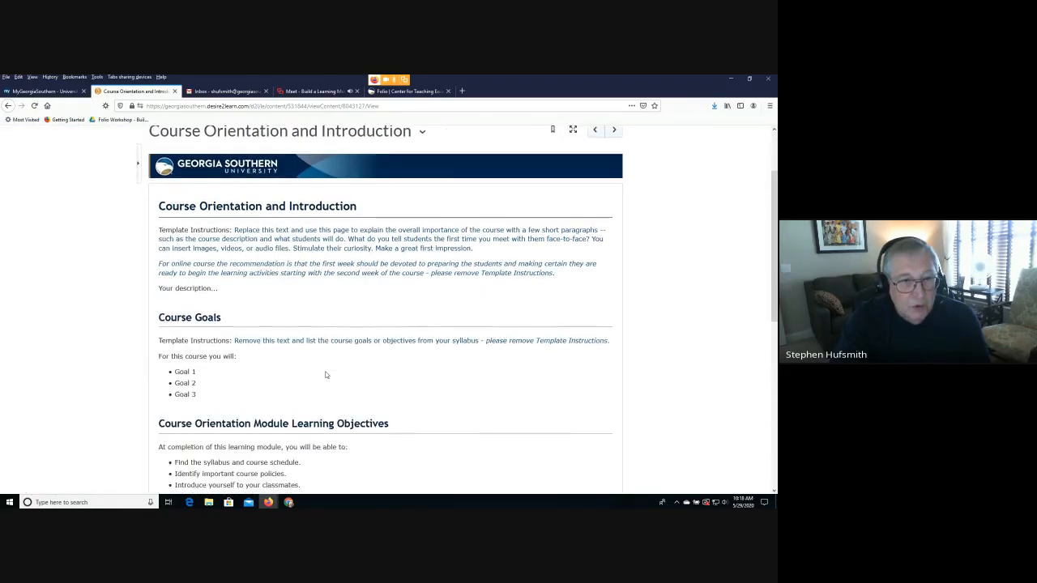
- Review the course goals, module learning objectives and task list on the Course Orientation and Introduction page, and advance to the Welcome! page
{"action": "scroll", "coordinate": [272, 300], "scroll_direction": "up", "scroll_amount": 1}
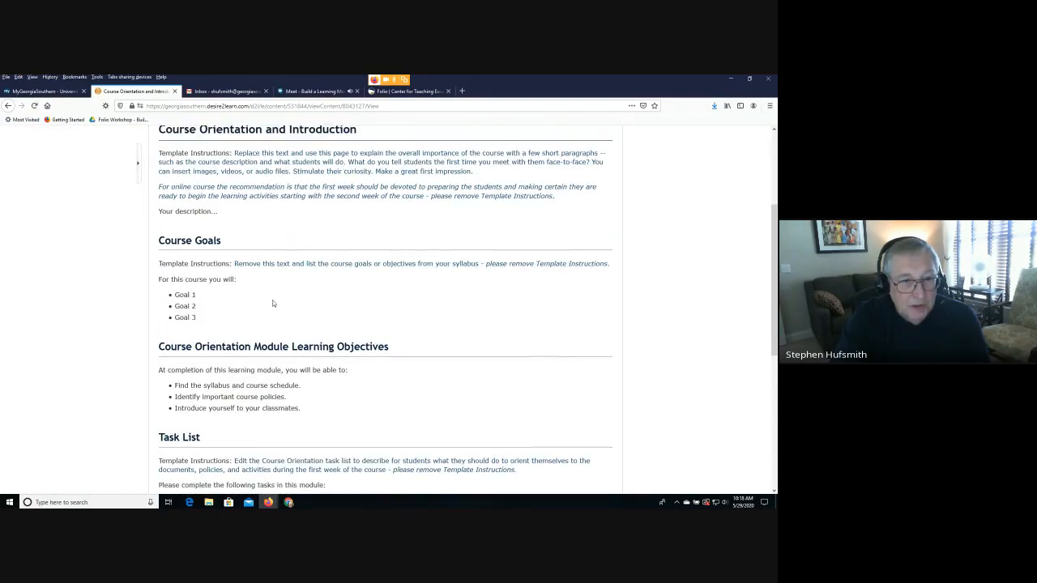
{"action": "scroll", "coordinate": [319, 322], "scroll_direction": "up", "scroll_amount": 1}
{"action": "scroll", "coordinate": [324, 324], "scroll_direction": "down", "scroll_amount": 5}
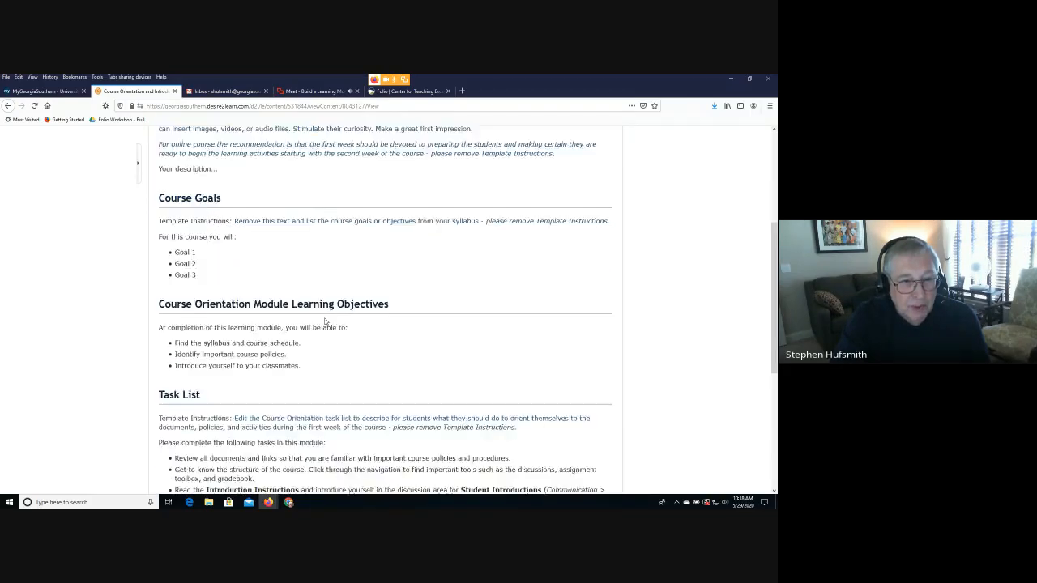
{"action": "scroll", "coordinate": [325, 319], "scroll_direction": "up", "scroll_amount": 10}
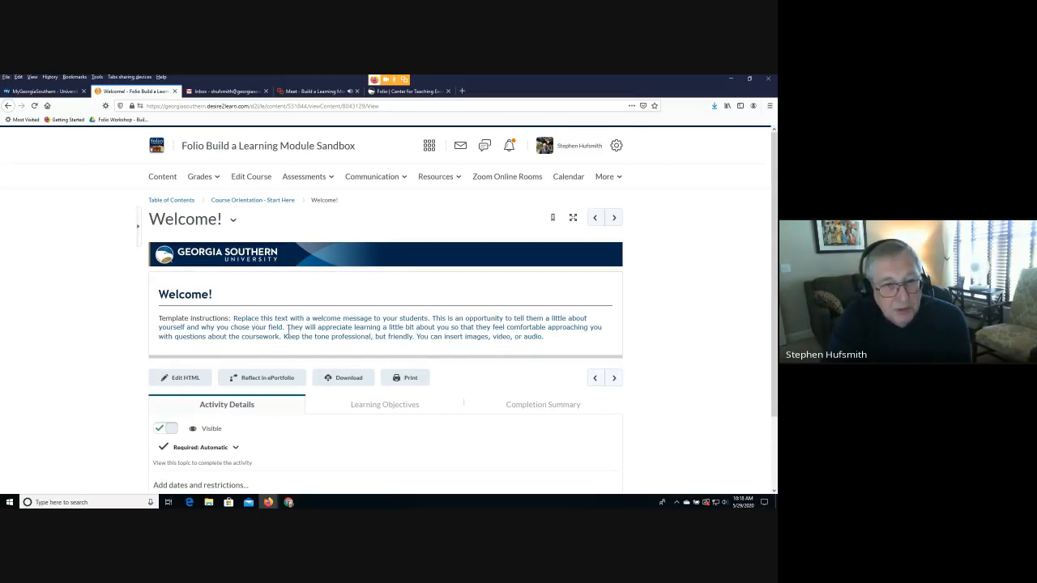
- Advance to the Course Orientation Study Guide page and review its template instructions, example quiz questions and due date section
{"action": "left_click", "coordinate": [614, 218]}
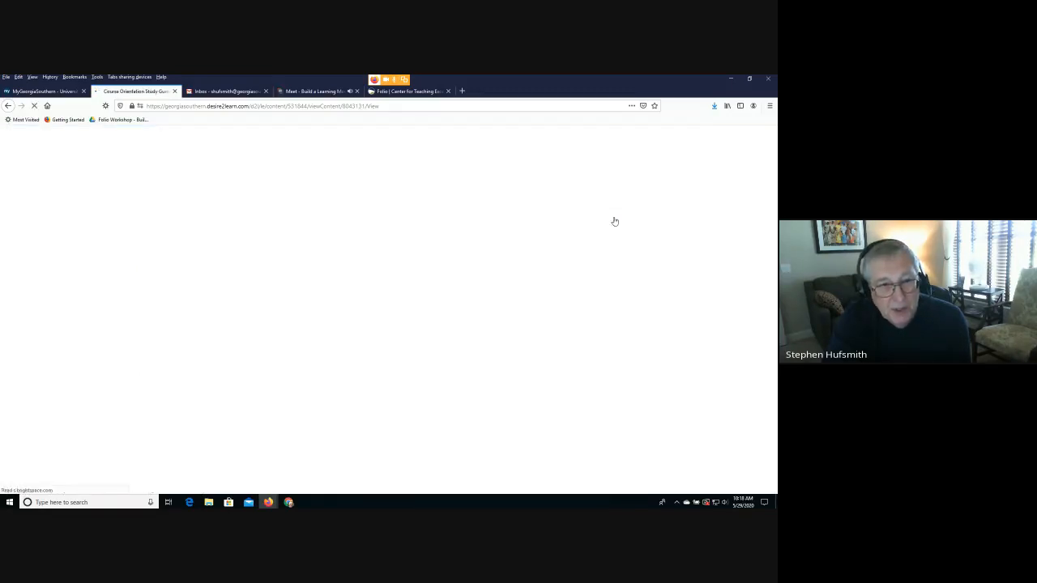
{"action": "scroll", "coordinate": [341, 382], "scroll_direction": "down", "scroll_amount": 1}
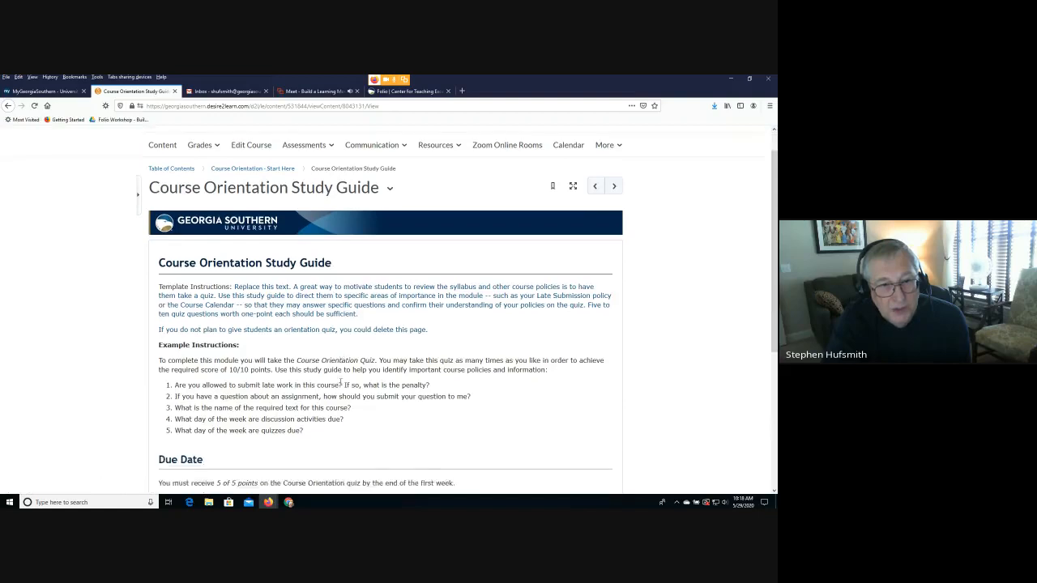
{"action": "scroll", "coordinate": [341, 383], "scroll_direction": "down", "scroll_amount": 3}
{"action": "scroll", "coordinate": [357, 377], "scroll_direction": "up", "scroll_amount": 3}
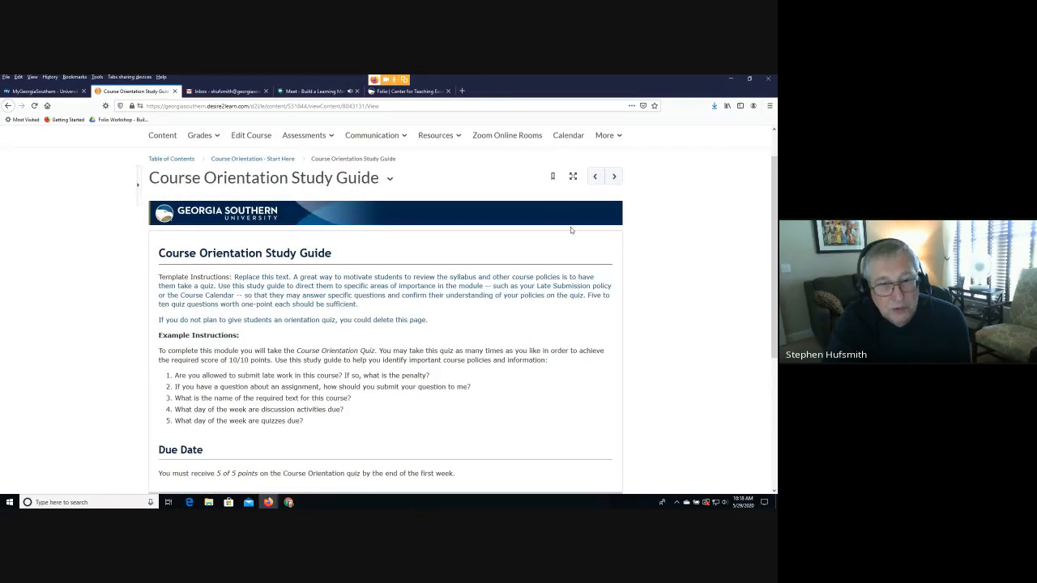
- Advance to the Course Syllabus page and look through its sections, from instructor contact information to required resources and online learning expectations
{"action": "left_click", "coordinate": [614, 176]}
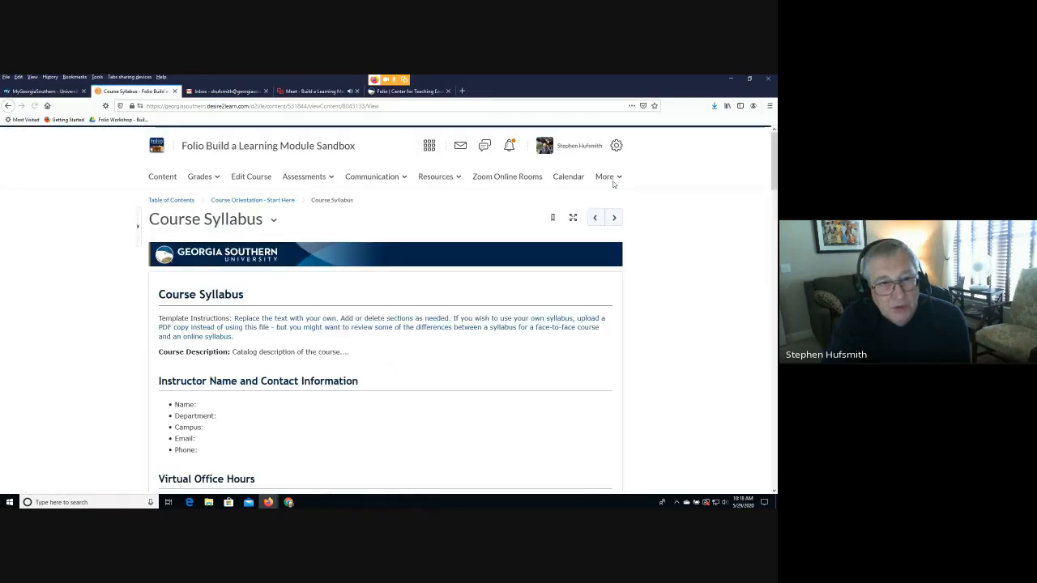
{"action": "scroll", "coordinate": [408, 365], "scroll_direction": "down", "scroll_amount": 3}
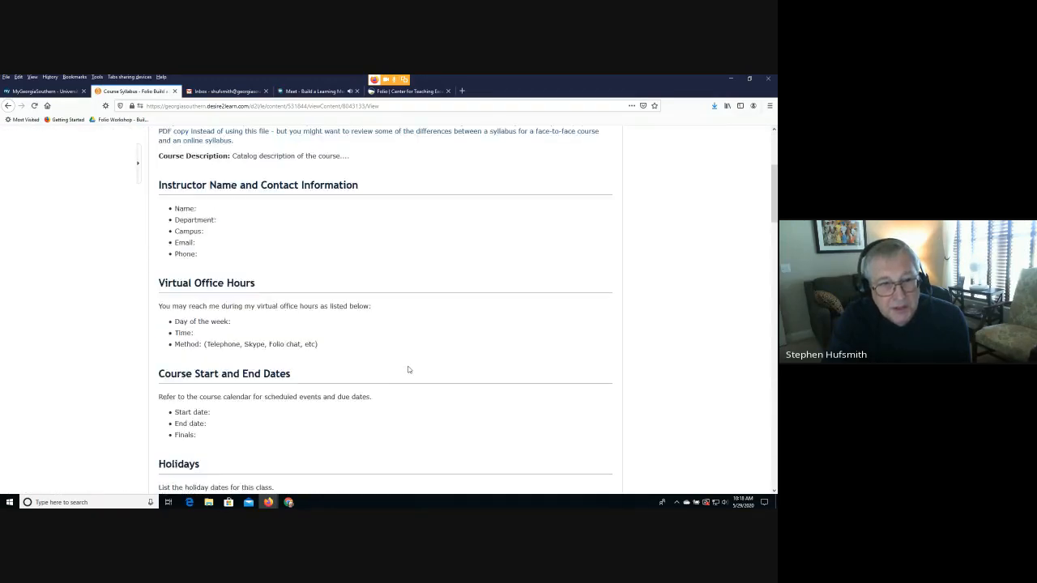
{"action": "scroll", "coordinate": [408, 370], "scroll_direction": "up", "scroll_amount": 3}
{"action": "scroll", "coordinate": [386, 304], "scroll_direction": "down", "scroll_amount": 6}
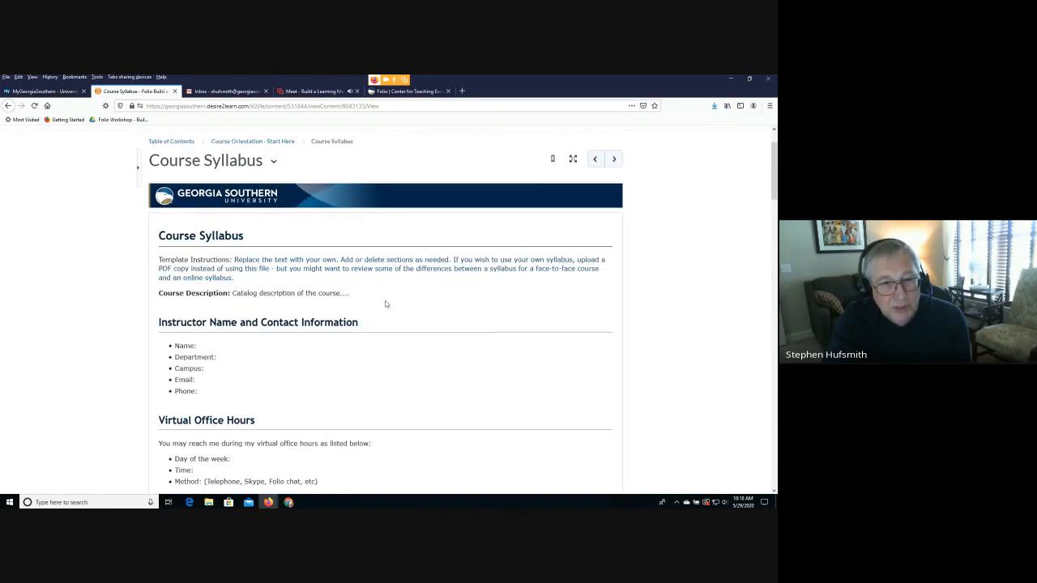
{"action": "scroll", "coordinate": [387, 307], "scroll_direction": "down", "scroll_amount": 3}
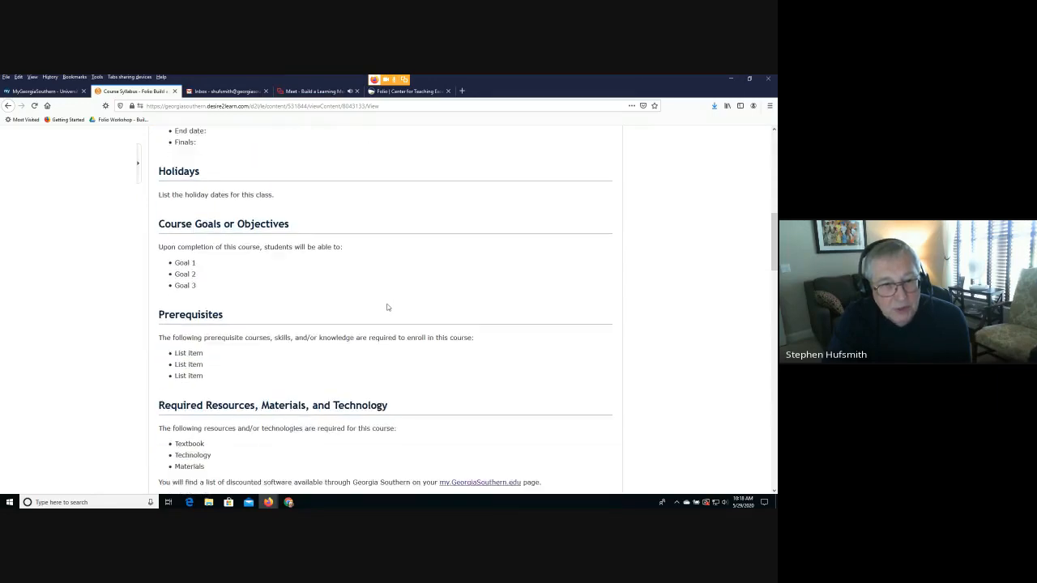
{"action": "scroll", "coordinate": [387, 307], "scroll_direction": "up", "scroll_amount": 3}
{"action": "scroll", "coordinate": [387, 307], "scroll_direction": "up", "scroll_amount": 6}
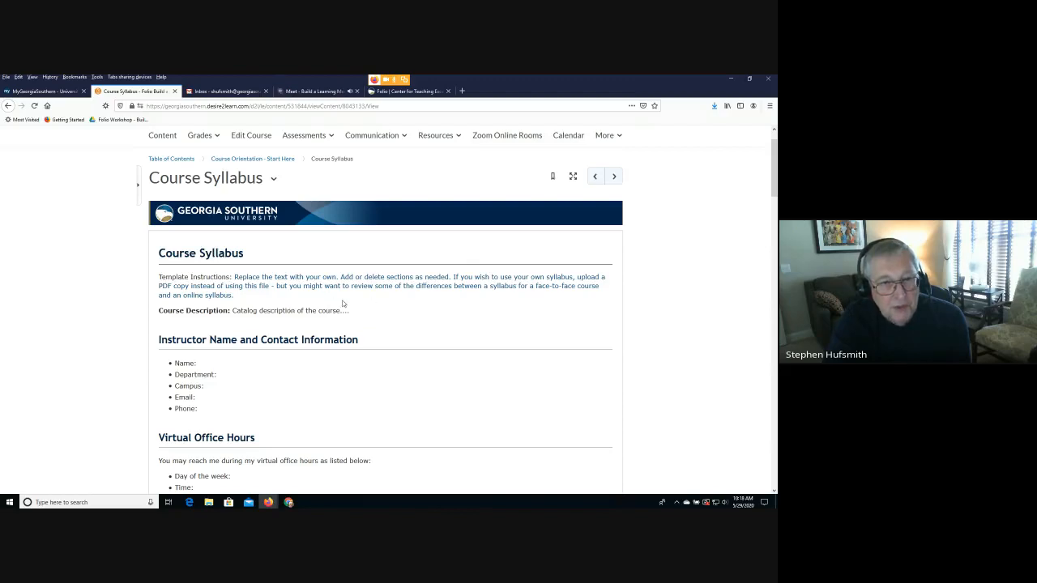
{"action": "scroll", "coordinate": [222, 355], "scroll_direction": "down", "scroll_amount": 1}
{"action": "scroll", "coordinate": [394, 317], "scroll_direction": "up", "scroll_amount": 1}
{"action": "scroll", "coordinate": [319, 340], "scroll_direction": "down", "scroll_amount": 8}
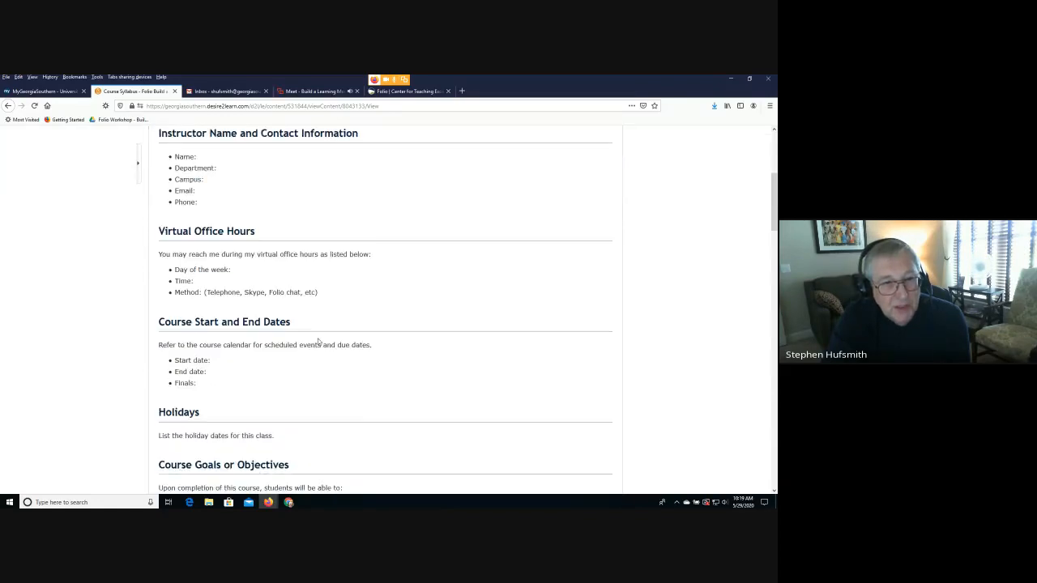
{"action": "scroll", "coordinate": [318, 342], "scroll_direction": "down", "scroll_amount": 5}
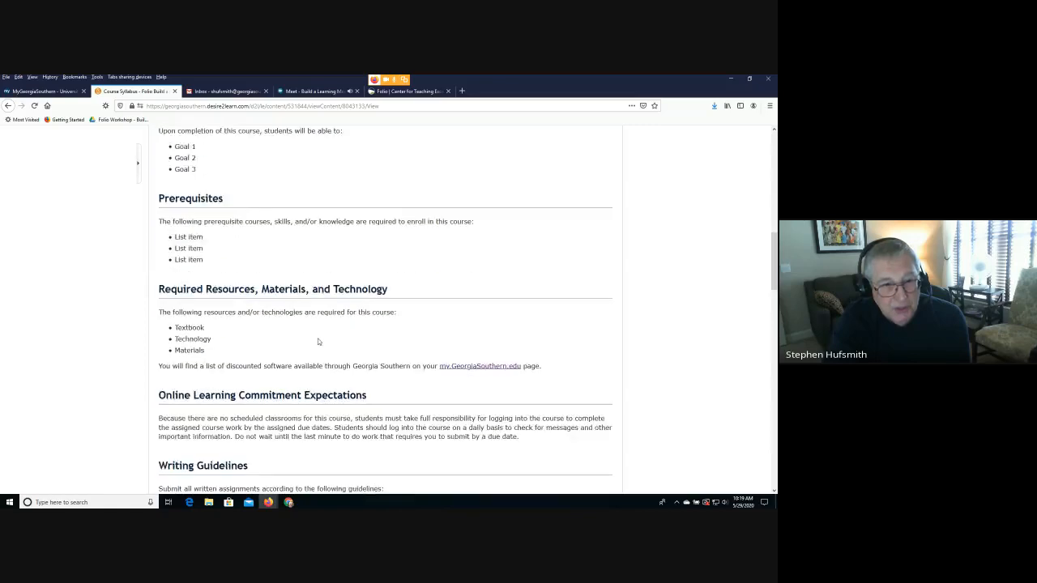
{"action": "scroll", "coordinate": [318, 342], "scroll_direction": "up", "scroll_amount": 6}
{"action": "scroll", "coordinate": [318, 342], "scroll_direction": "up", "scroll_amount": 5}
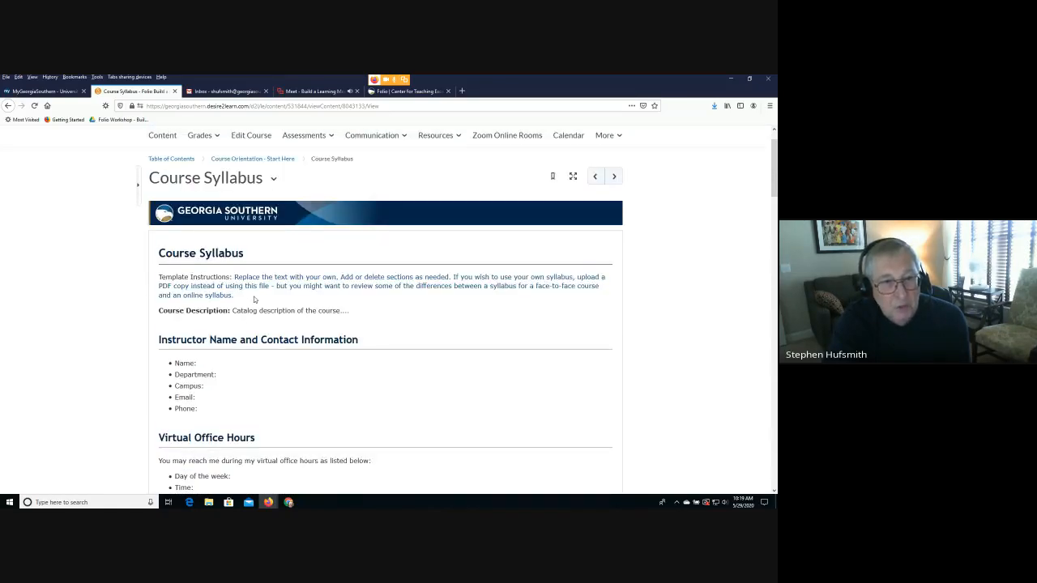
- Advance to the Course Schedule page and examine its template instructions and table of activities and due dates
{"action": "left_click", "coordinate": [613, 178]}
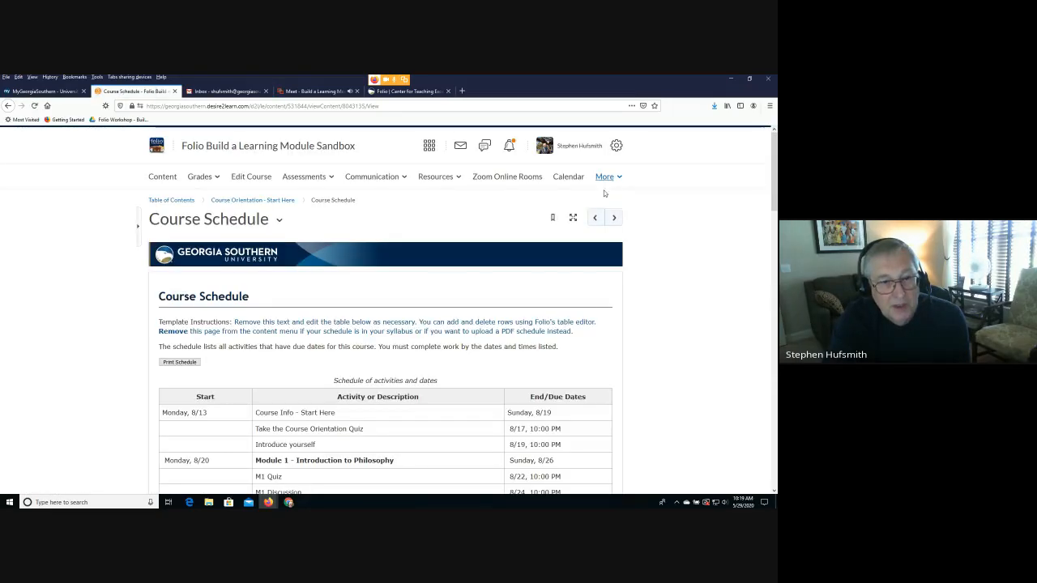
{"action": "scroll", "coordinate": [366, 346], "scroll_direction": "down", "scroll_amount": 4}
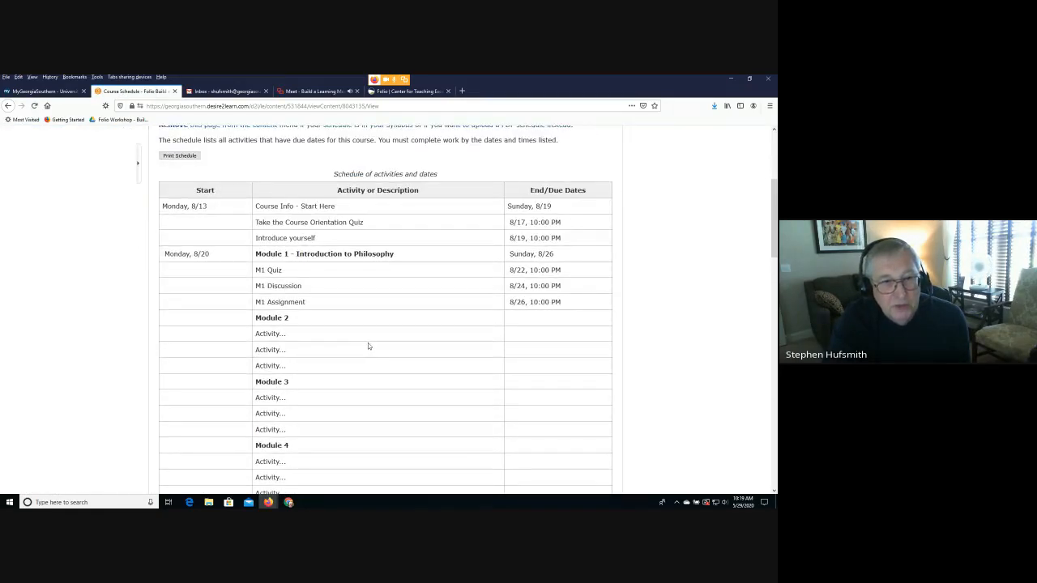
{"action": "scroll", "coordinate": [368, 346], "scroll_direction": "down", "scroll_amount": 1}
{"action": "scroll", "coordinate": [368, 346], "scroll_direction": "up", "scroll_amount": 3}
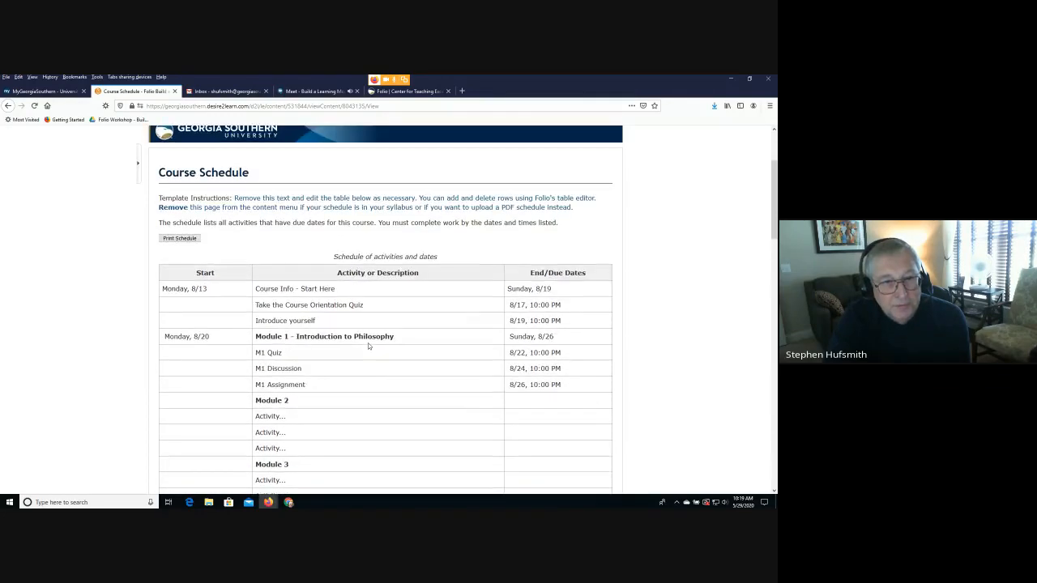
{"action": "scroll", "coordinate": [590, 277], "scroll_direction": "up", "scroll_amount": 2}
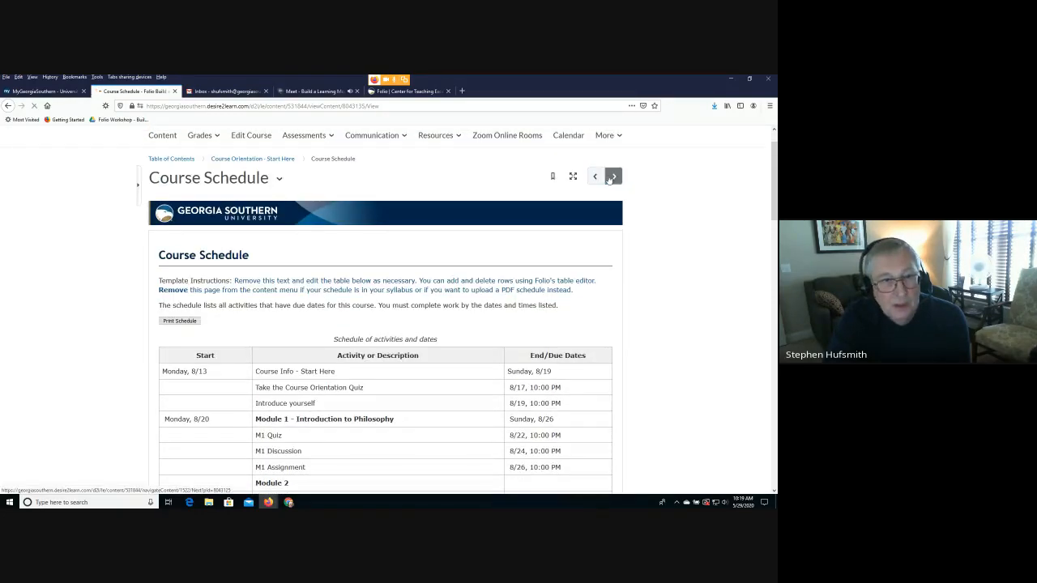
- Advance to the Course Structure page and review its first week, weekly modules, graded activities and Folio navigation video sections
{"action": "left_click", "coordinate": [610, 180]}
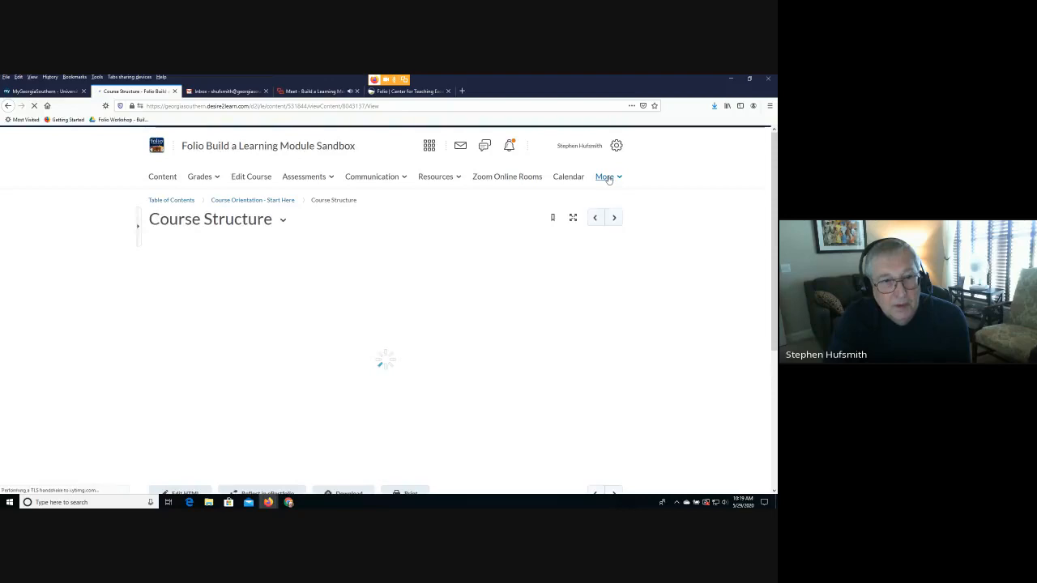
{"action": "scroll", "coordinate": [324, 401], "scroll_direction": "down", "scroll_amount": 3}
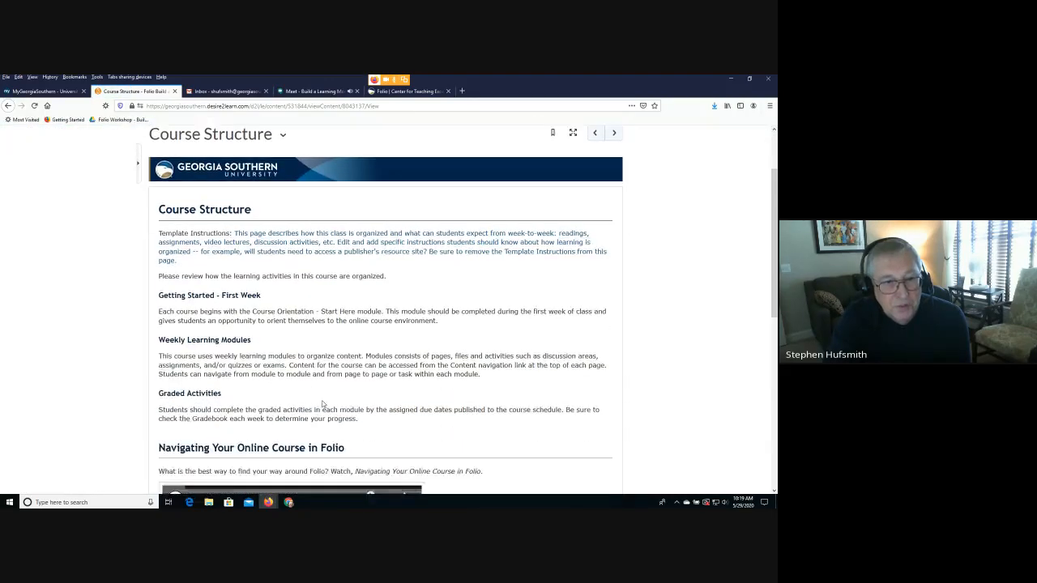
{"action": "scroll", "coordinate": [344, 379], "scroll_direction": "down", "scroll_amount": 1}
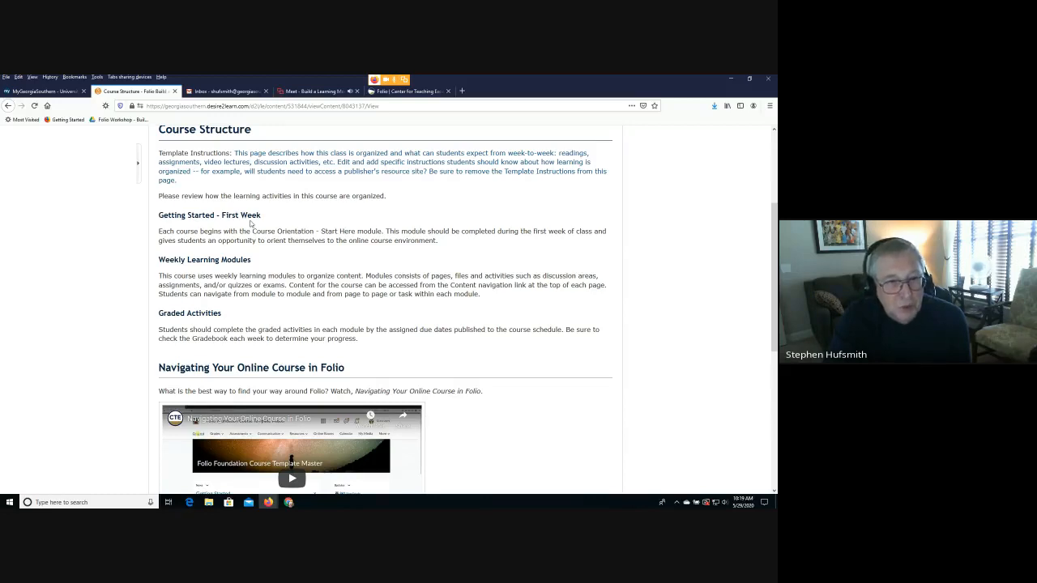
{"action": "scroll", "coordinate": [272, 294], "scroll_direction": "down", "scroll_amount": 3}
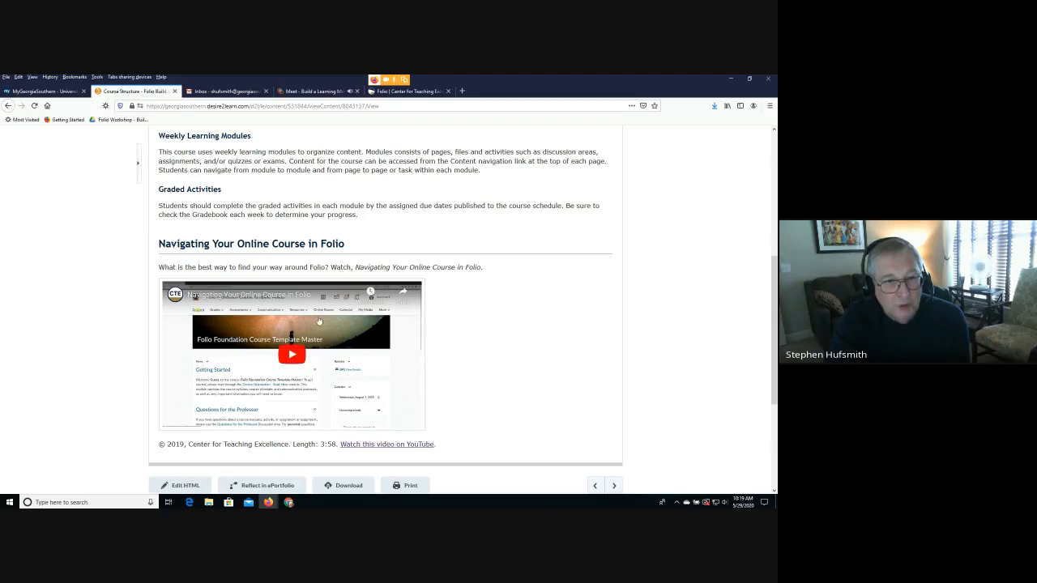
{"action": "scroll", "coordinate": [239, 303], "scroll_direction": "up", "scroll_amount": 1}
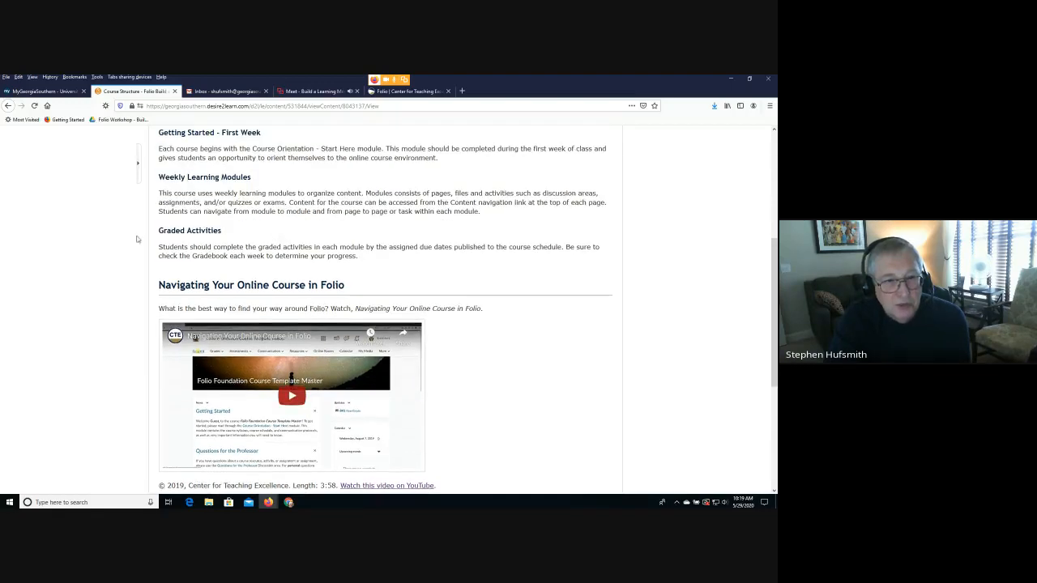
{"action": "scroll", "coordinate": [274, 271], "scroll_direction": "up", "scroll_amount": 3}
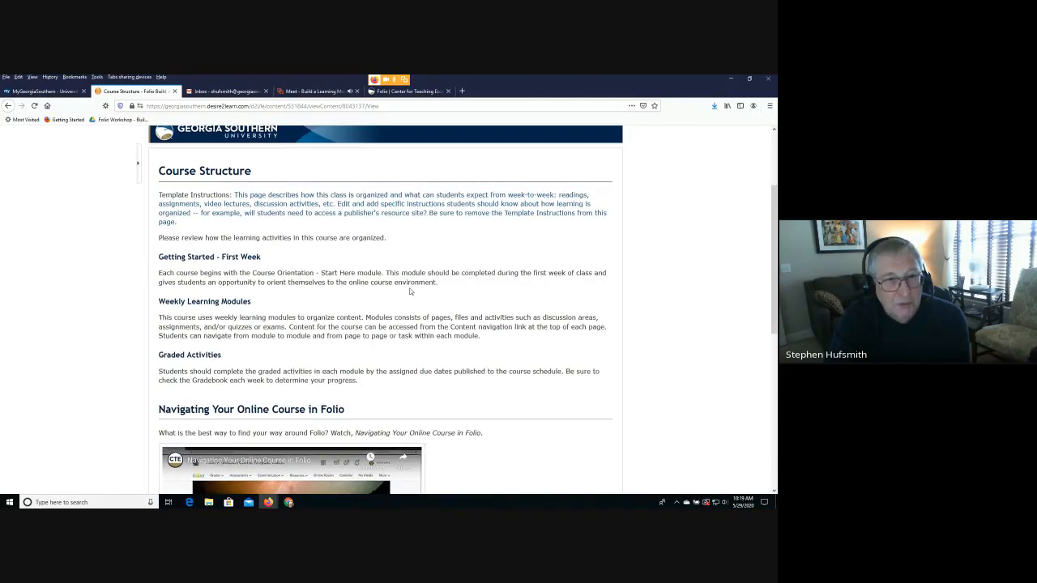
{"action": "scroll", "coordinate": [359, 261], "scroll_direction": "up", "scroll_amount": 2}
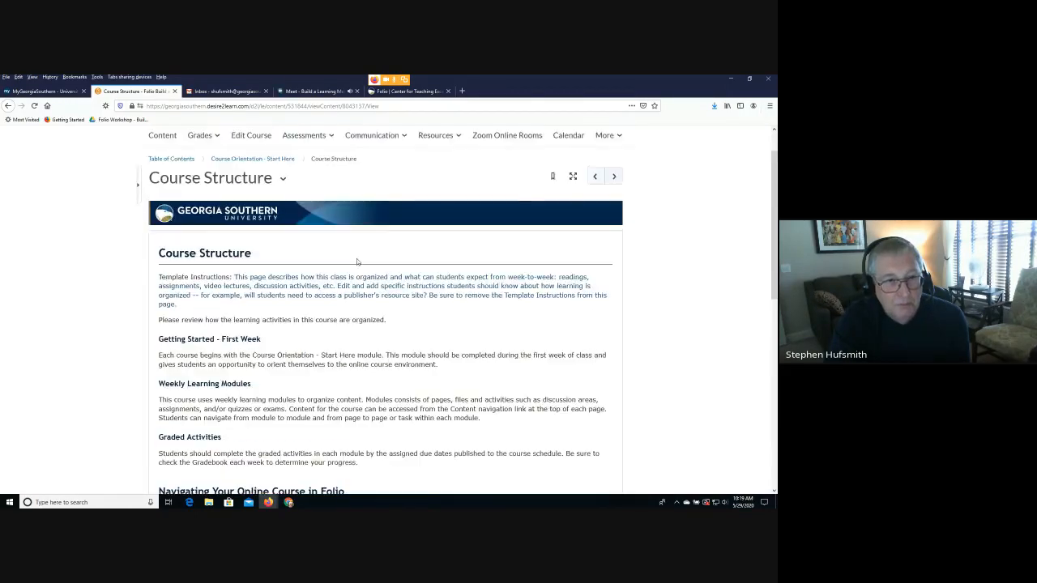
- Advance to the Communication Policies page and review its sections on questions, response times, netiquette, confidentiality and FERPA
{"action": "left_click", "coordinate": [612, 177]}
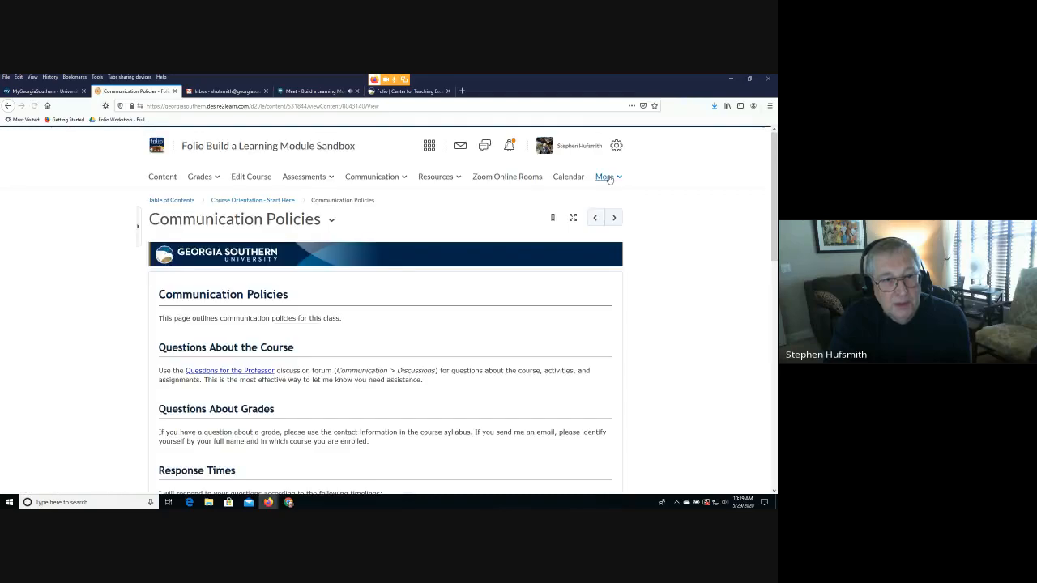
{"action": "scroll", "coordinate": [327, 326], "scroll_direction": "down", "scroll_amount": 5}
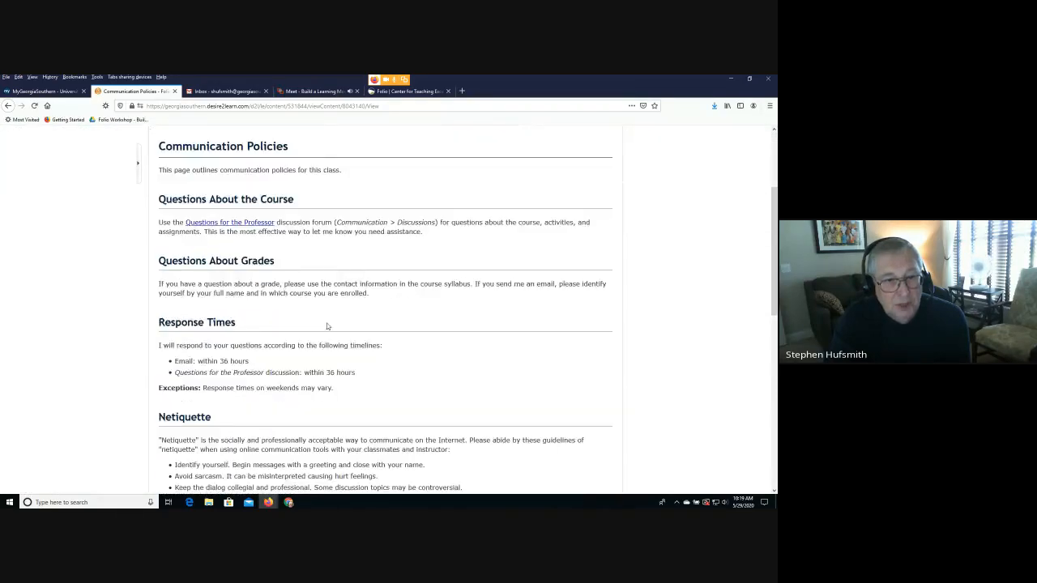
{"action": "scroll", "coordinate": [327, 326], "scroll_direction": "up", "scroll_amount": 5}
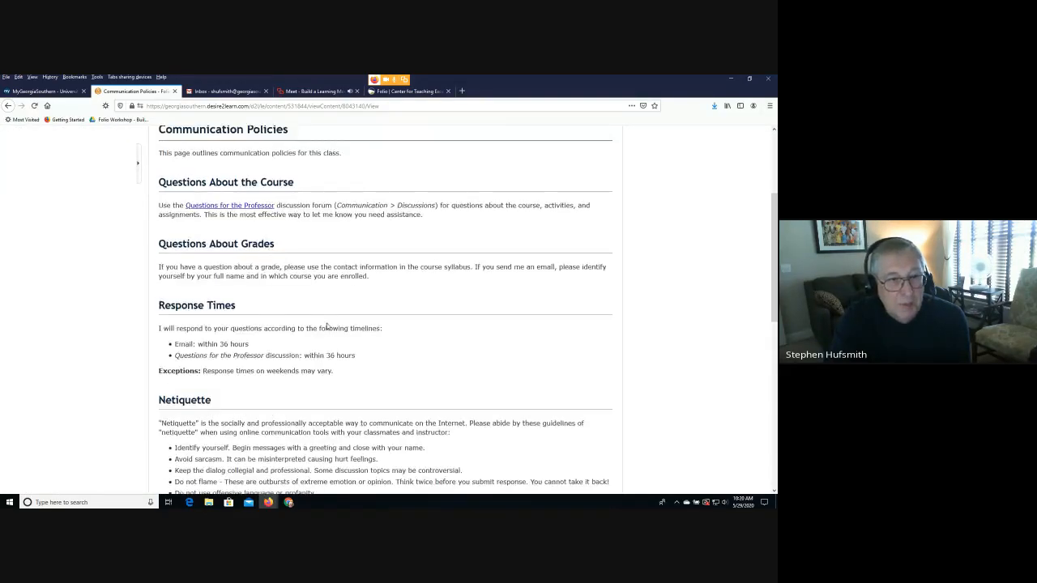
{"action": "scroll", "coordinate": [327, 326], "scroll_direction": "down", "scroll_amount": 6}
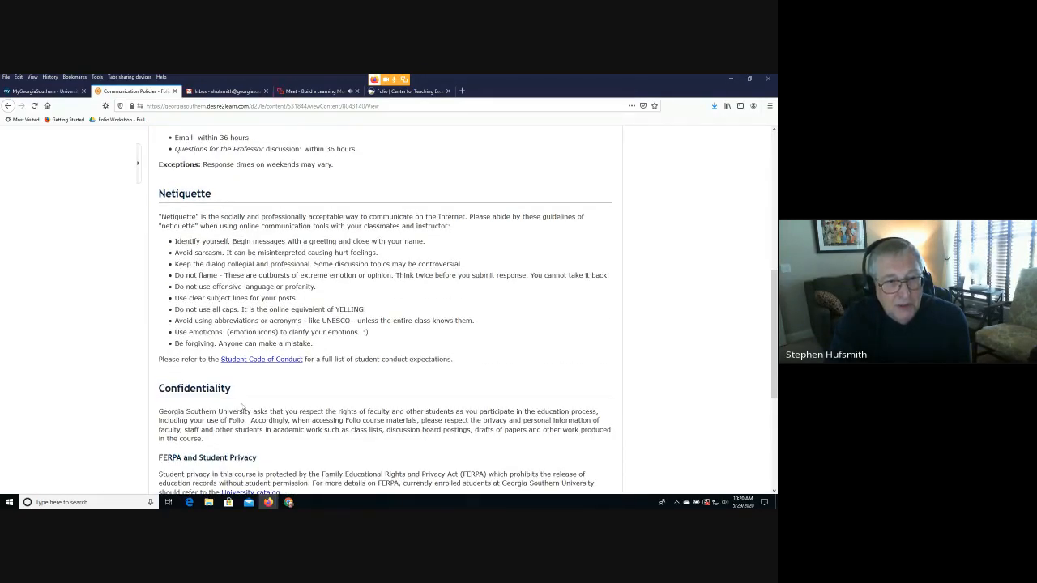
{"action": "scroll", "coordinate": [242, 407], "scroll_direction": "down", "scroll_amount": 2}
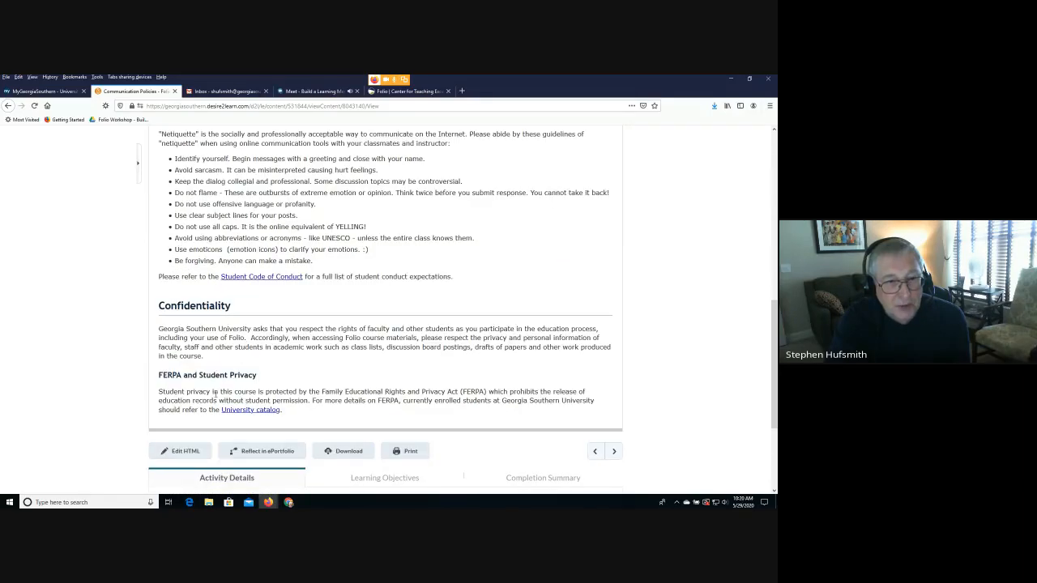
{"action": "scroll", "coordinate": [427, 414], "scroll_direction": "up", "scroll_amount": 7}
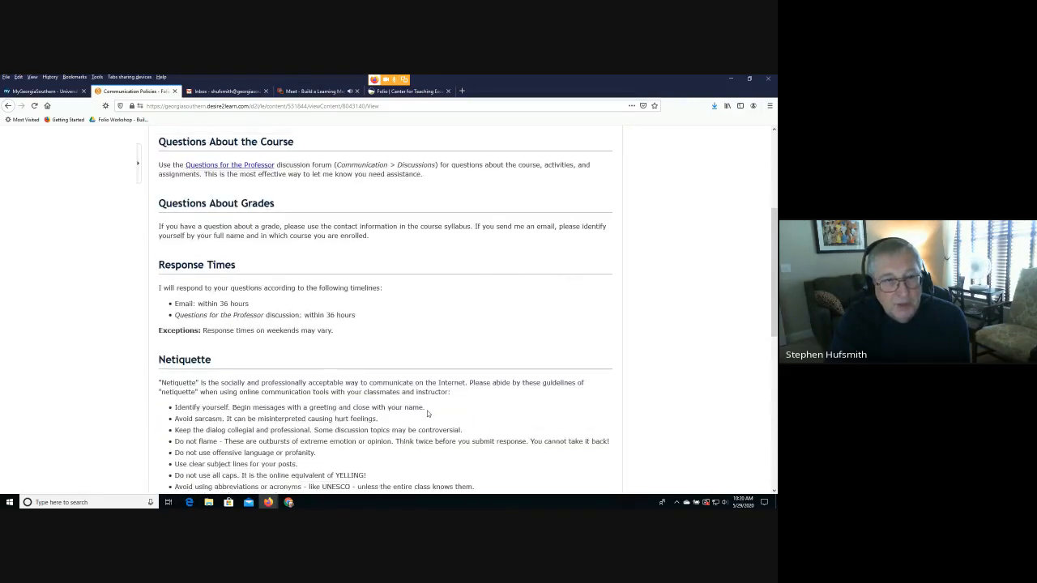
{"action": "scroll", "coordinate": [428, 414], "scroll_direction": "up", "scroll_amount": 2}
{"action": "scroll", "coordinate": [396, 375], "scroll_direction": "down", "scroll_amount": 2}
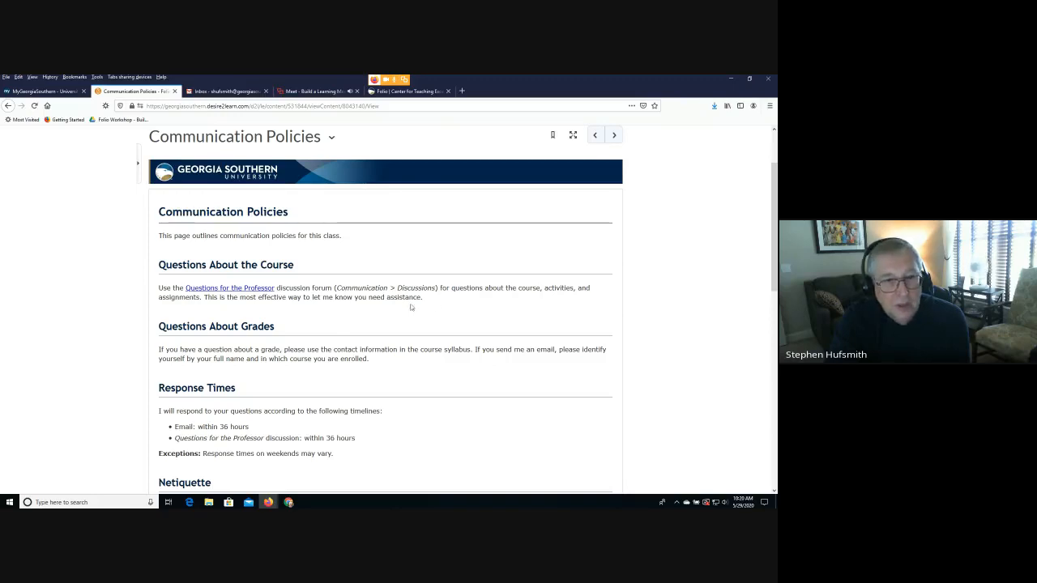
{"action": "scroll", "coordinate": [592, 187], "scroll_direction": "up", "scroll_amount": 1}
- Advance to the Campus Technology page and review its browser, technical skills, software, and technology accessibility, support and privacy sections
{"action": "left_click", "coordinate": [615, 177]}
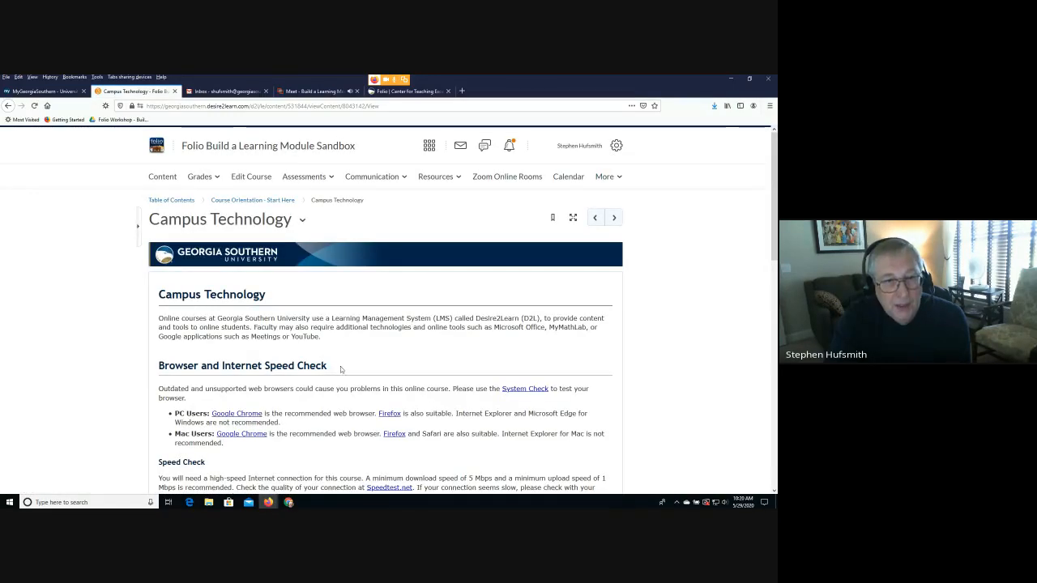
{"action": "scroll", "coordinate": [370, 354], "scroll_direction": "down", "scroll_amount": 4}
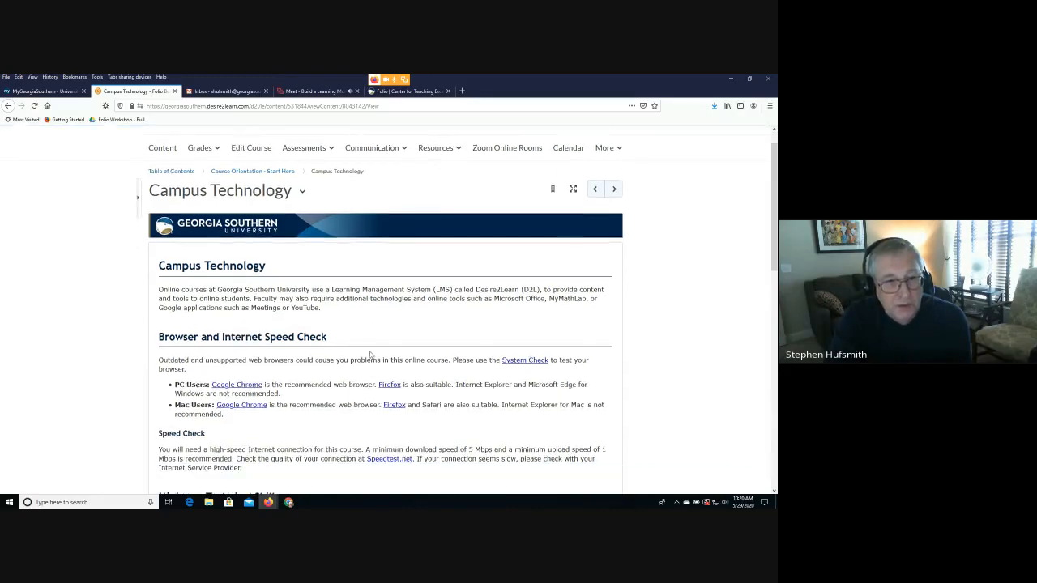
{"action": "scroll", "coordinate": [370, 355], "scroll_direction": "down", "scroll_amount": 2}
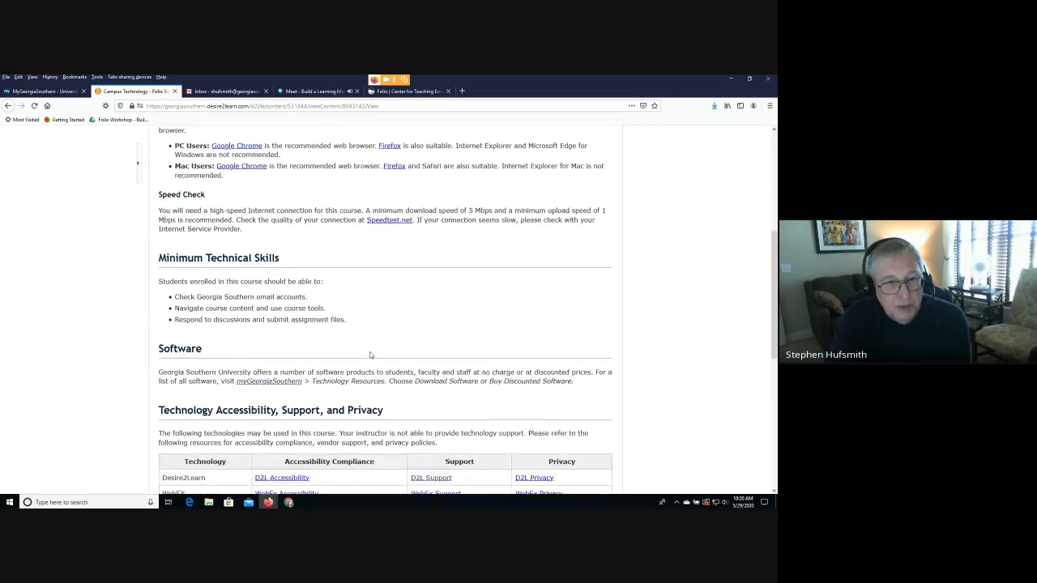
{"action": "scroll", "coordinate": [370, 355], "scroll_direction": "up", "scroll_amount": 3}
{"action": "scroll", "coordinate": [370, 355], "scroll_direction": "up", "scroll_amount": 1}
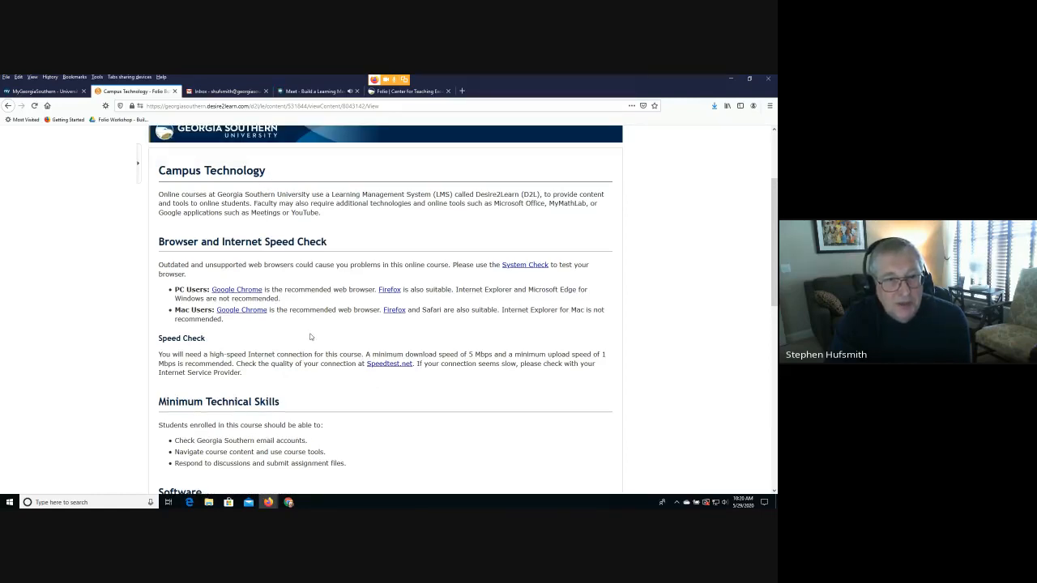
{"action": "scroll", "coordinate": [309, 336], "scroll_direction": "down", "scroll_amount": 5}
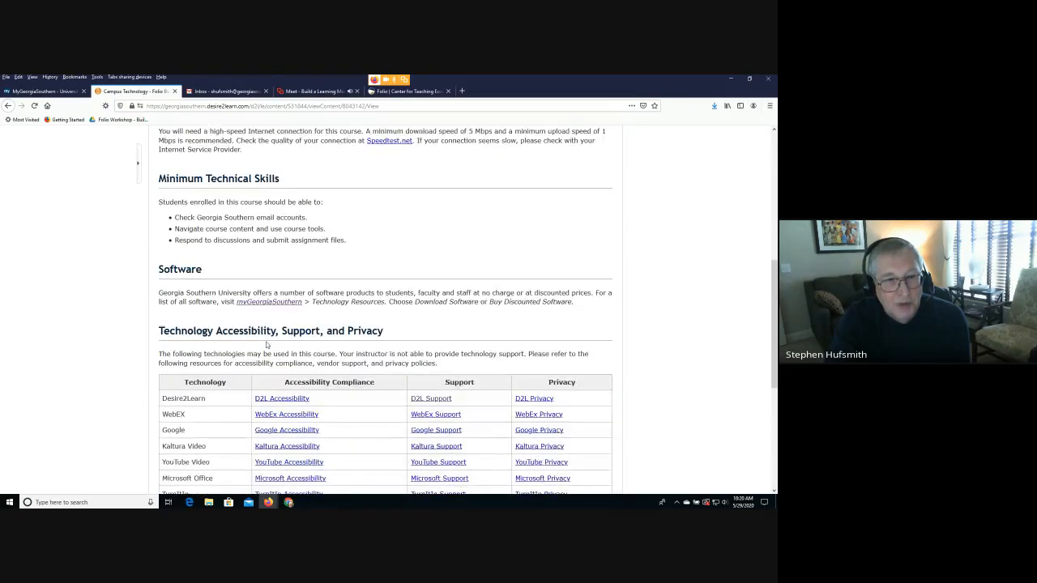
{"action": "scroll", "coordinate": [267, 344], "scroll_direction": "down", "scroll_amount": 3}
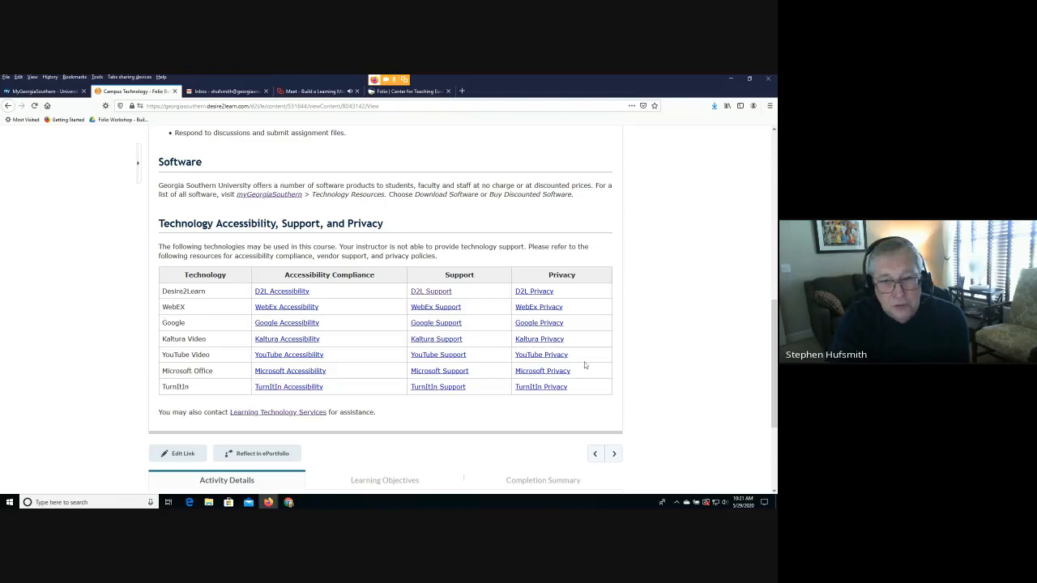
{"action": "scroll", "coordinate": [422, 408], "scroll_direction": "down", "scroll_amount": 3}
{"action": "scroll", "coordinate": [422, 408], "scroll_direction": "up", "scroll_amount": 10}
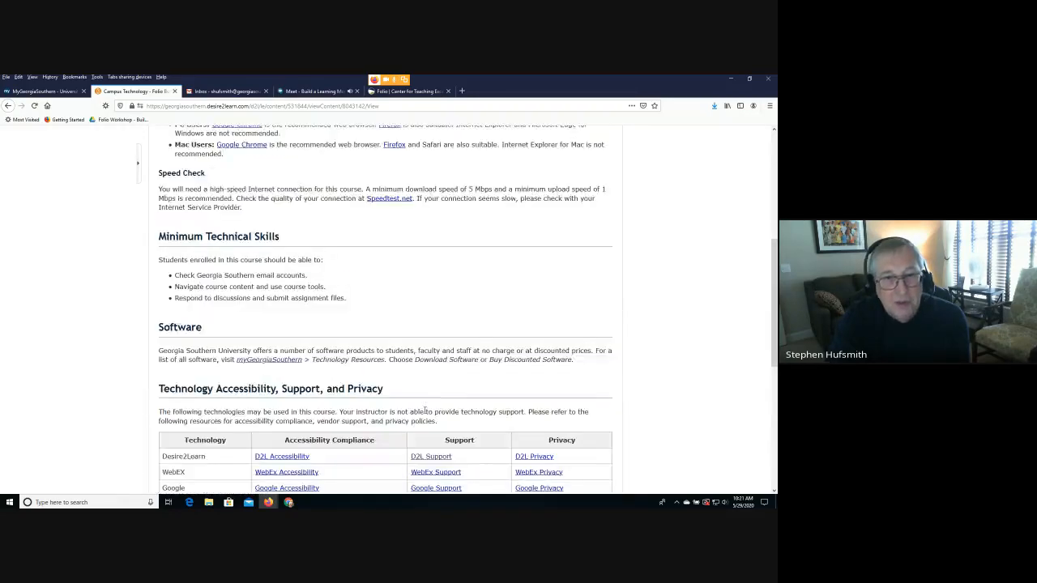
- Advance to the Academic Research and Information Literacy page and look through its academic research and CRAAP video lists
{"action": "left_click", "coordinate": [609, 220]}
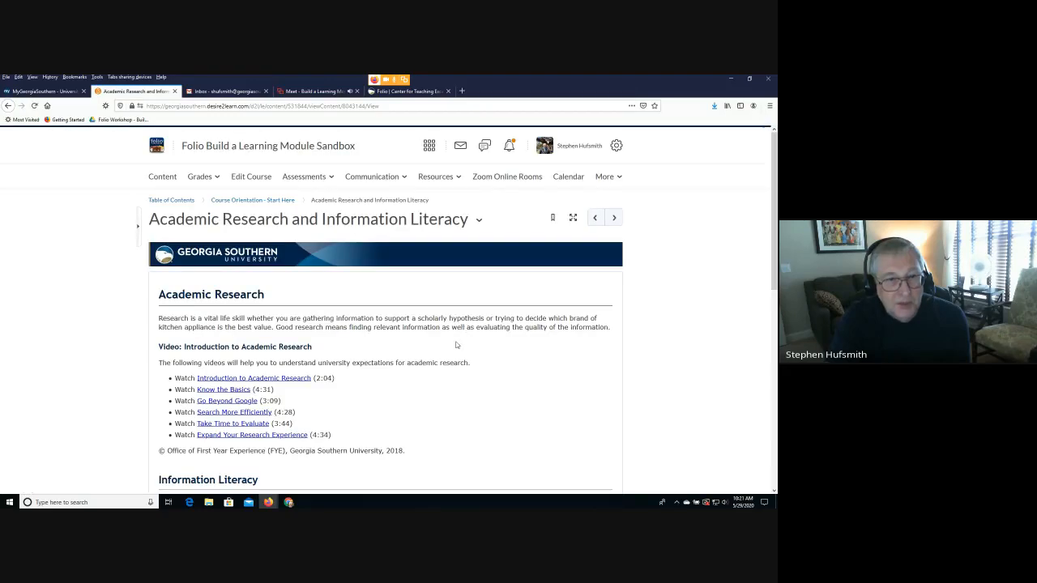
{"action": "scroll", "coordinate": [456, 345], "scroll_direction": "down", "scroll_amount": 1}
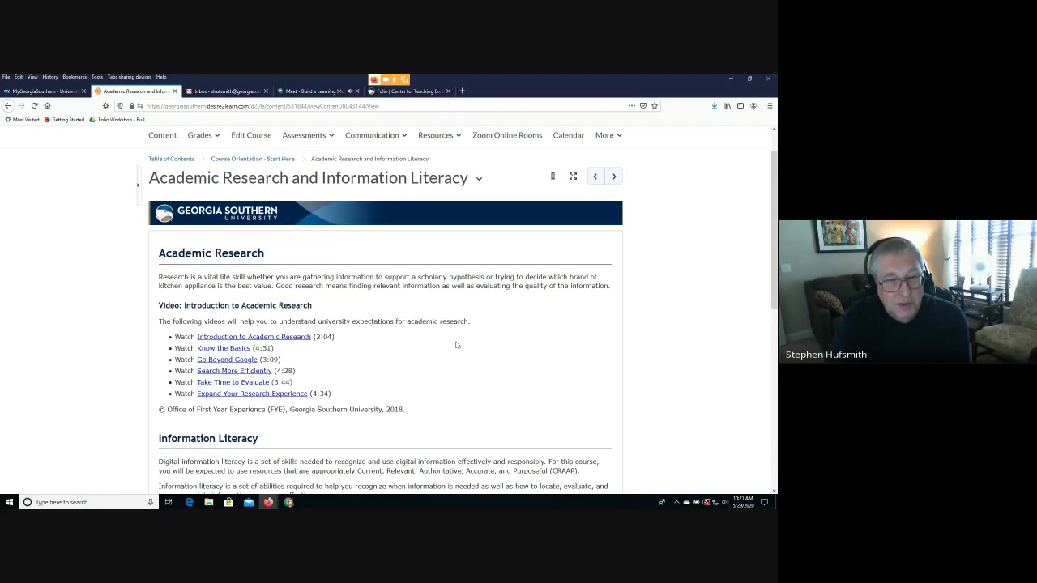
{"action": "scroll", "coordinate": [456, 345], "scroll_direction": "down", "scroll_amount": 4}
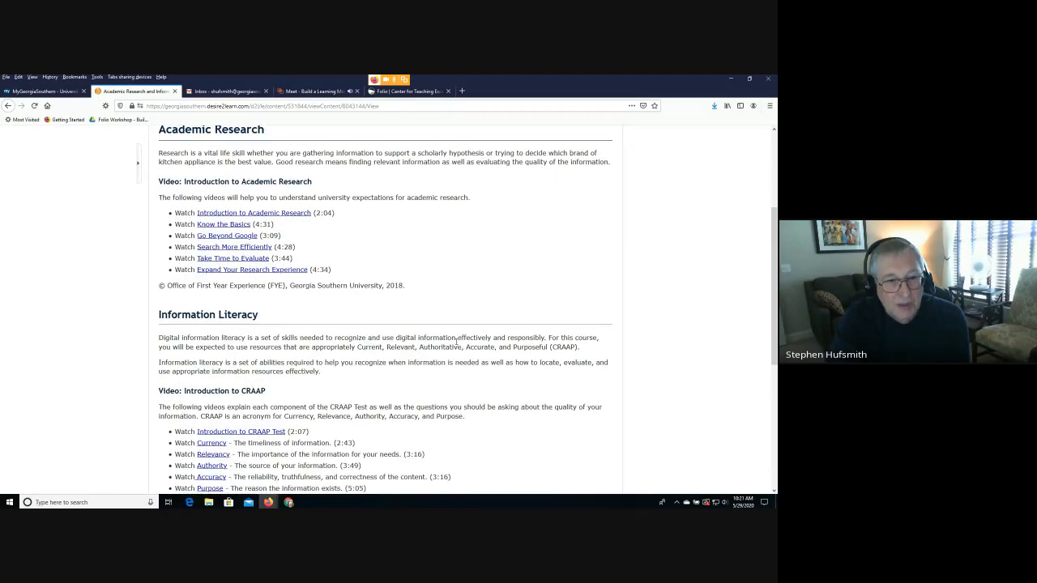
{"action": "scroll", "coordinate": [457, 342], "scroll_direction": "down", "scroll_amount": 2}
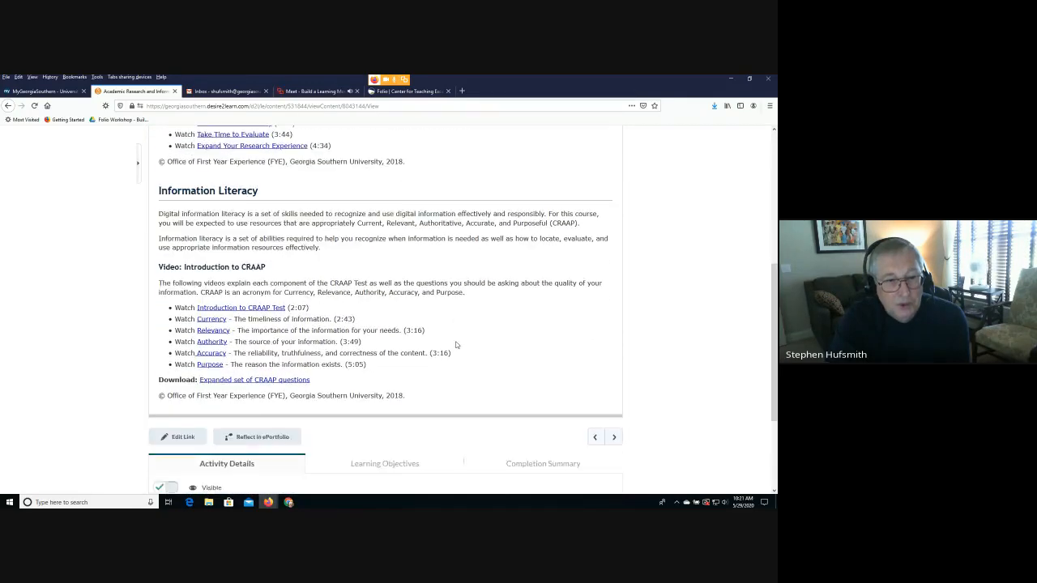
{"action": "scroll", "coordinate": [456, 345], "scroll_direction": "up", "scroll_amount": 2}
{"action": "scroll", "coordinate": [456, 346], "scroll_direction": "up", "scroll_amount": 4}
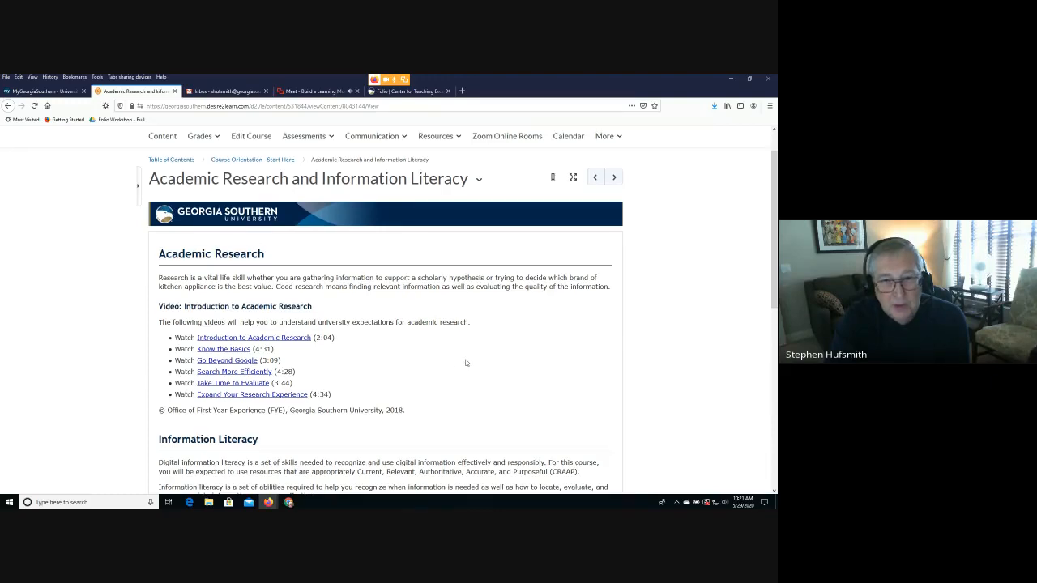
{"action": "scroll", "coordinate": [467, 362], "scroll_direction": "up", "scroll_amount": 1}
- Advance to the Student Support page and review its sections from university academics and institutional offices to library, support services and policies
{"action": "left_click", "coordinate": [615, 219]}
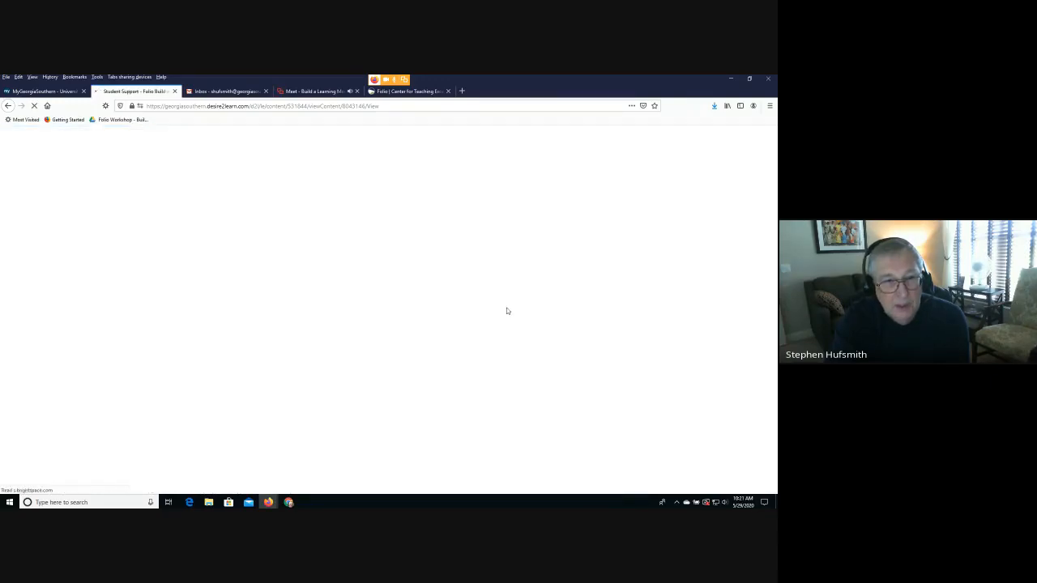
{"action": "scroll", "coordinate": [419, 373], "scroll_direction": "down", "scroll_amount": 3}
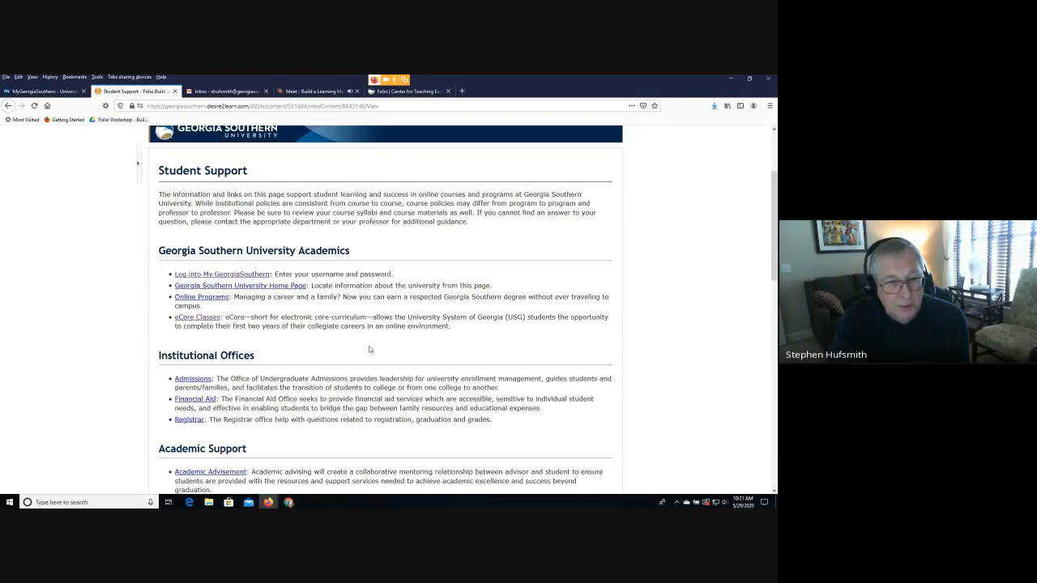
{"action": "scroll", "coordinate": [369, 349], "scroll_direction": "down", "scroll_amount": 3}
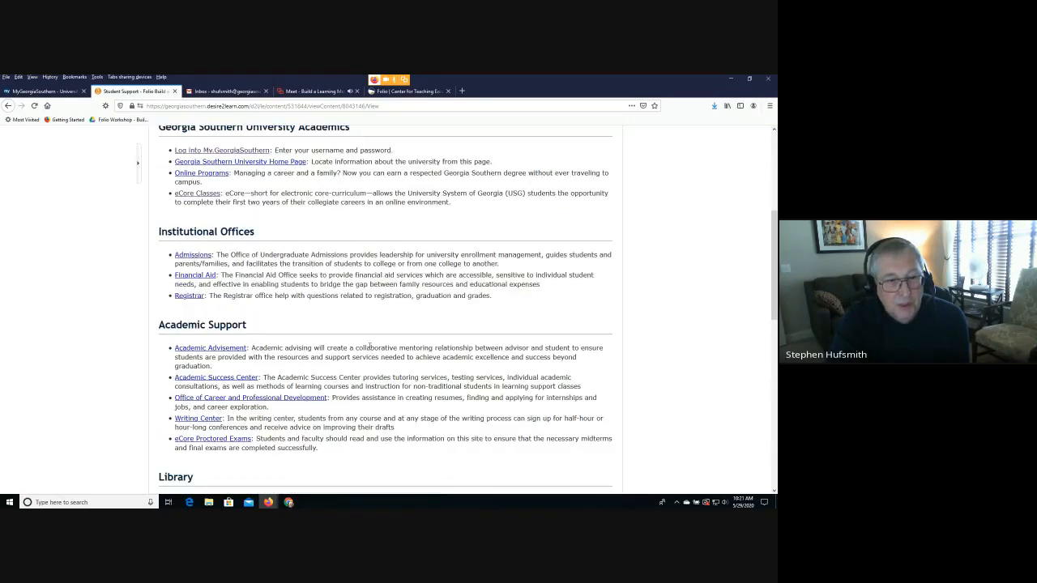
{"action": "scroll", "coordinate": [369, 346], "scroll_direction": "down", "scroll_amount": 4}
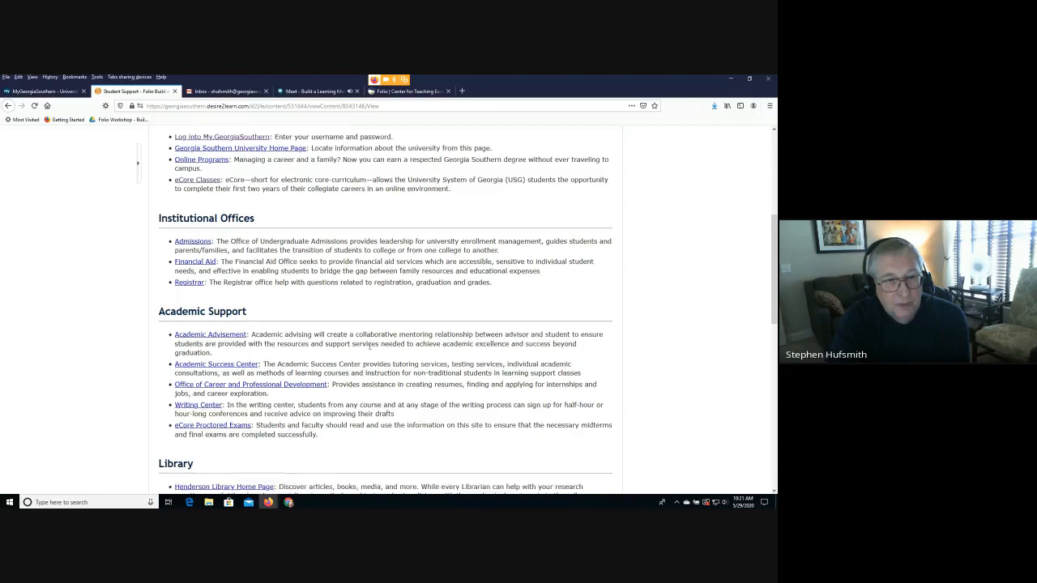
{"action": "scroll", "coordinate": [273, 418], "scroll_direction": "down", "scroll_amount": 2}
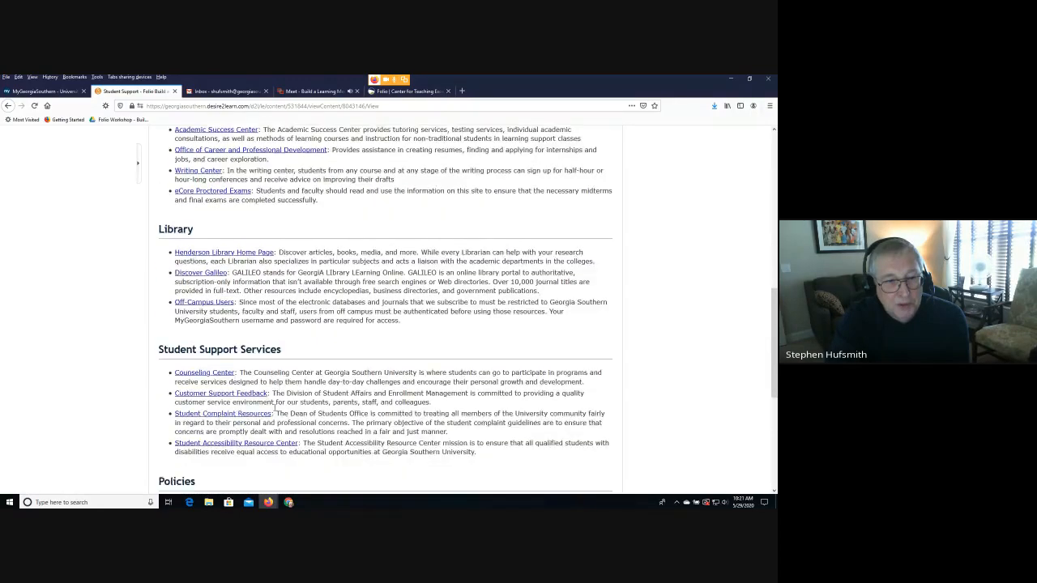
{"action": "scroll", "coordinate": [270, 388], "scroll_direction": "down", "scroll_amount": 1}
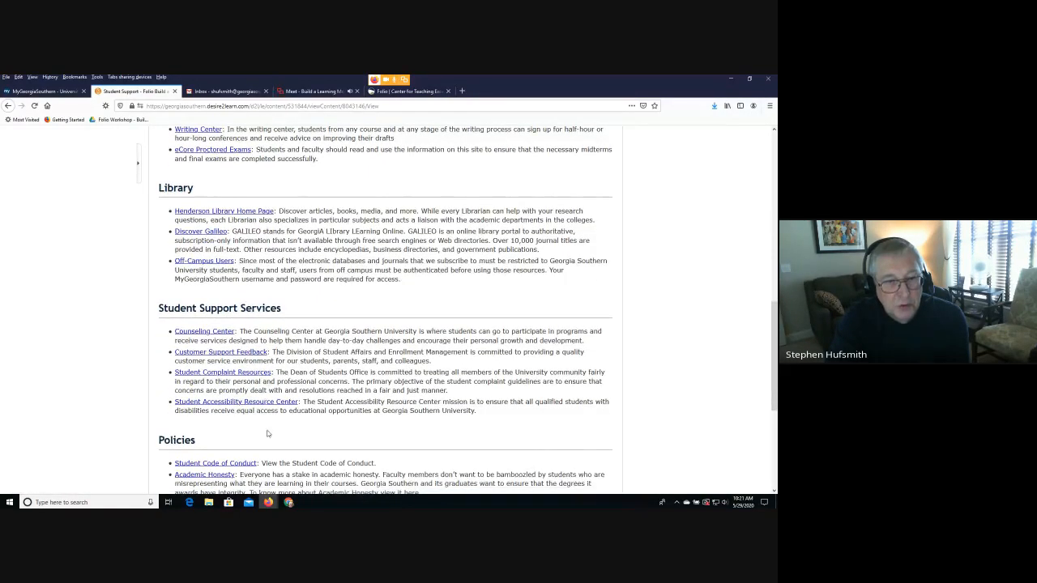
{"action": "scroll", "coordinate": [267, 434], "scroll_direction": "down", "scroll_amount": 2}
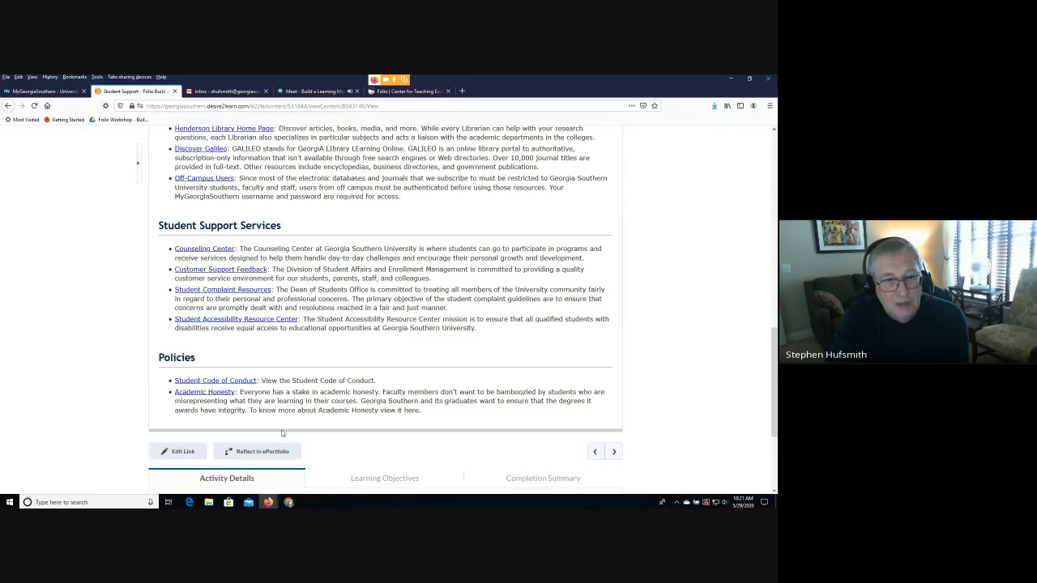
{"action": "scroll", "coordinate": [474, 370], "scroll_direction": "up", "scroll_amount": 4}
{"action": "scroll", "coordinate": [625, 190], "scroll_direction": "up", "scroll_amount": 5}
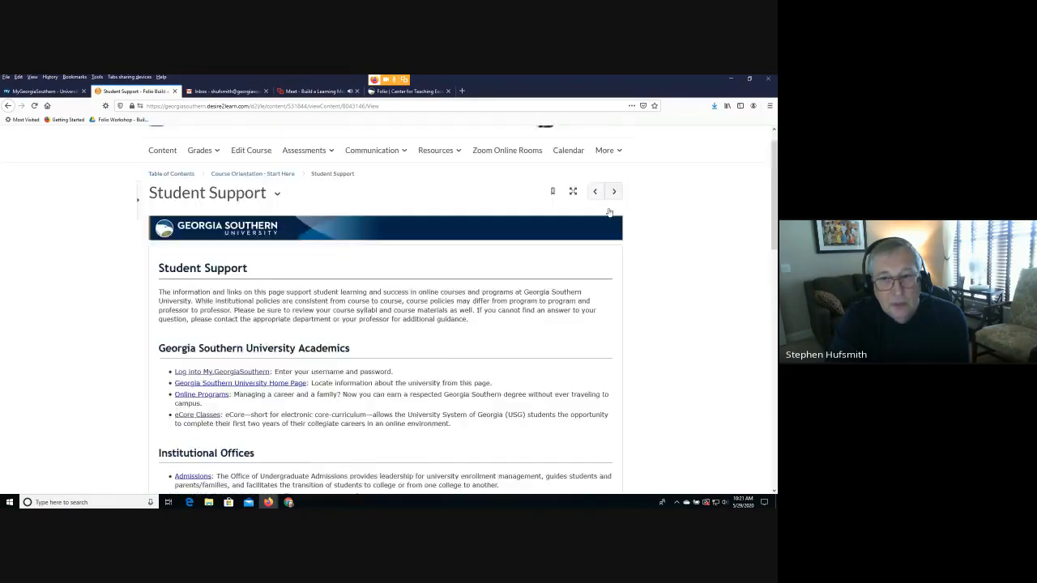
- Advance through the Introduction Instructions page to Module 1 and look over the module's template pages
{"action": "left_click", "coordinate": [613, 215]}
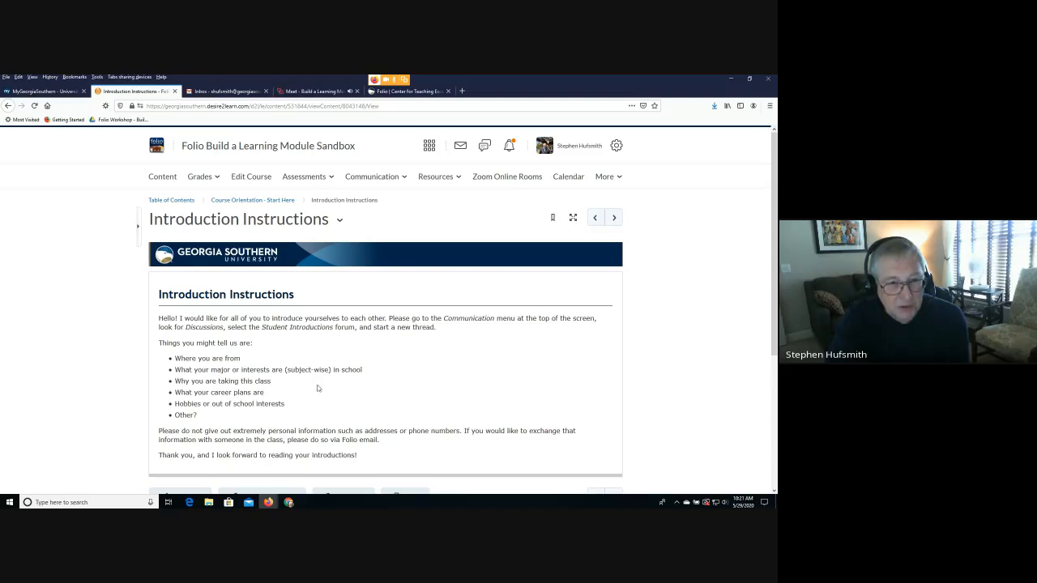
{"action": "left_click", "coordinate": [613, 218]}
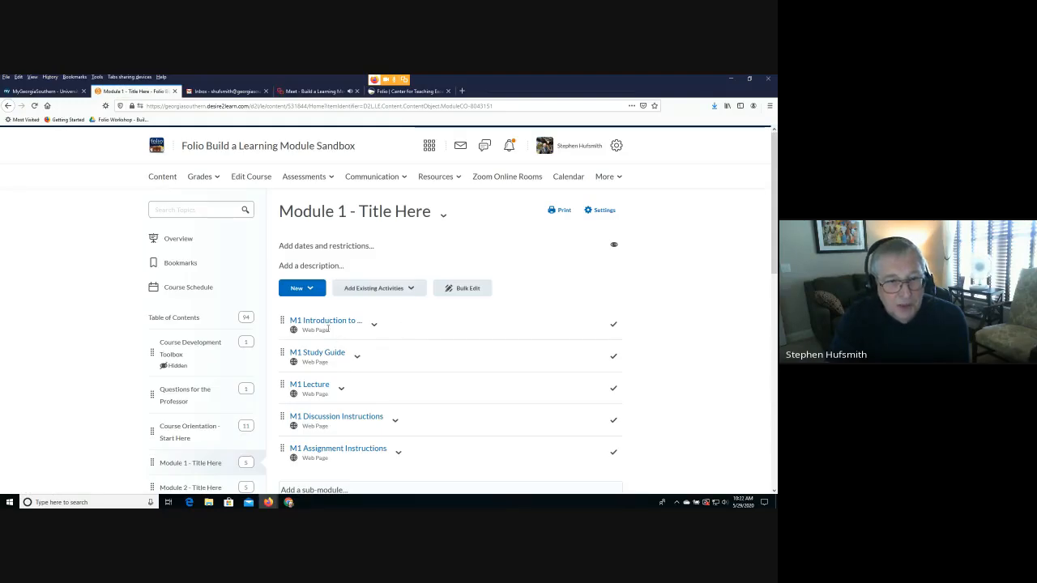
{"action": "scroll", "coordinate": [34, 346], "scroll_direction": "down", "scroll_amount": 3}
{"action": "scroll", "coordinate": [34, 347], "scroll_direction": "up", "scroll_amount": 3}
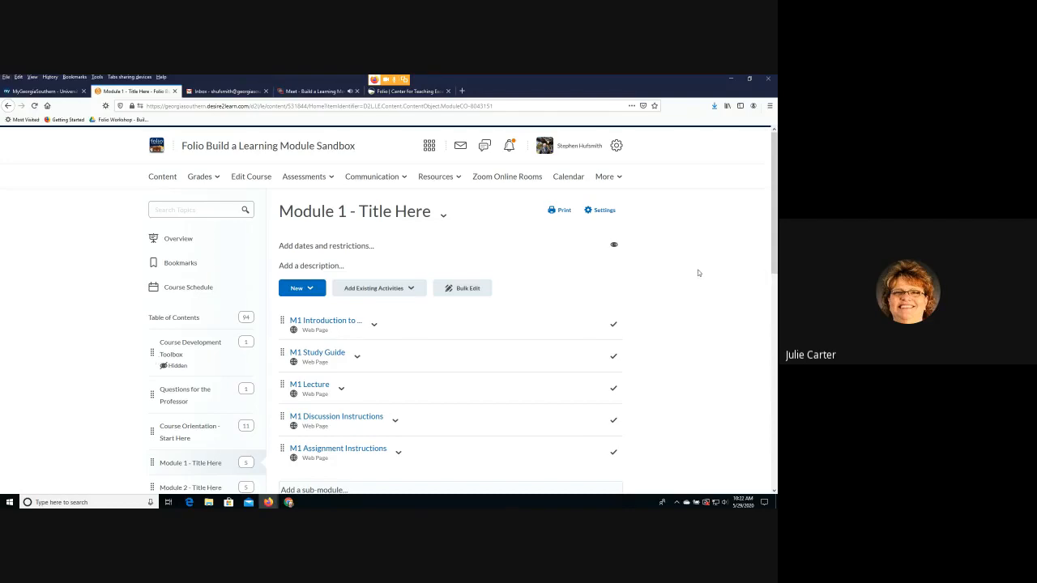
{"action": "scroll", "coordinate": [698, 273], "scroll_direction": "down", "scroll_amount": 4}
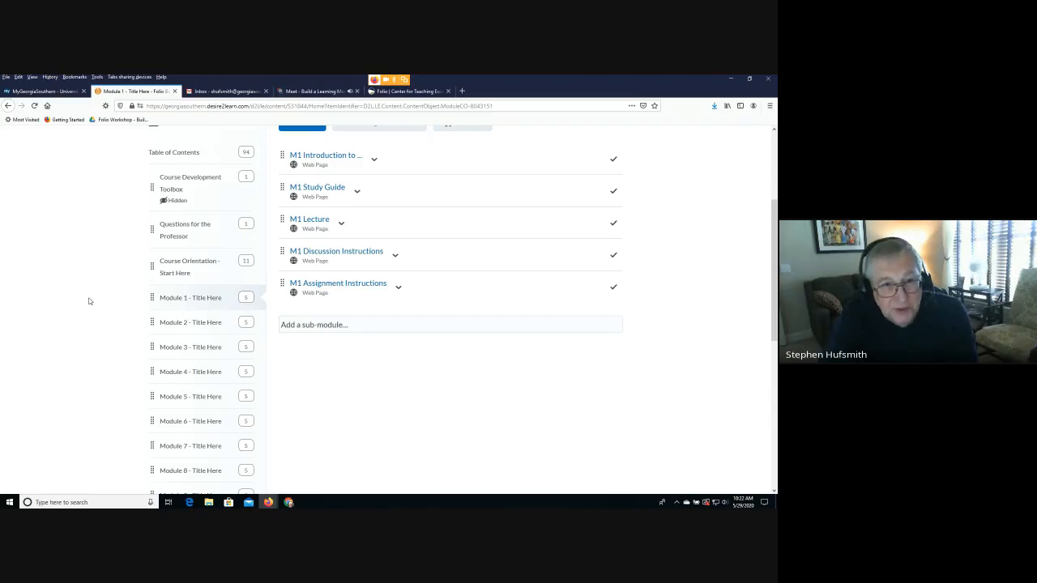
{"action": "scroll", "coordinate": [394, 335], "scroll_direction": "up", "scroll_amount": 2}
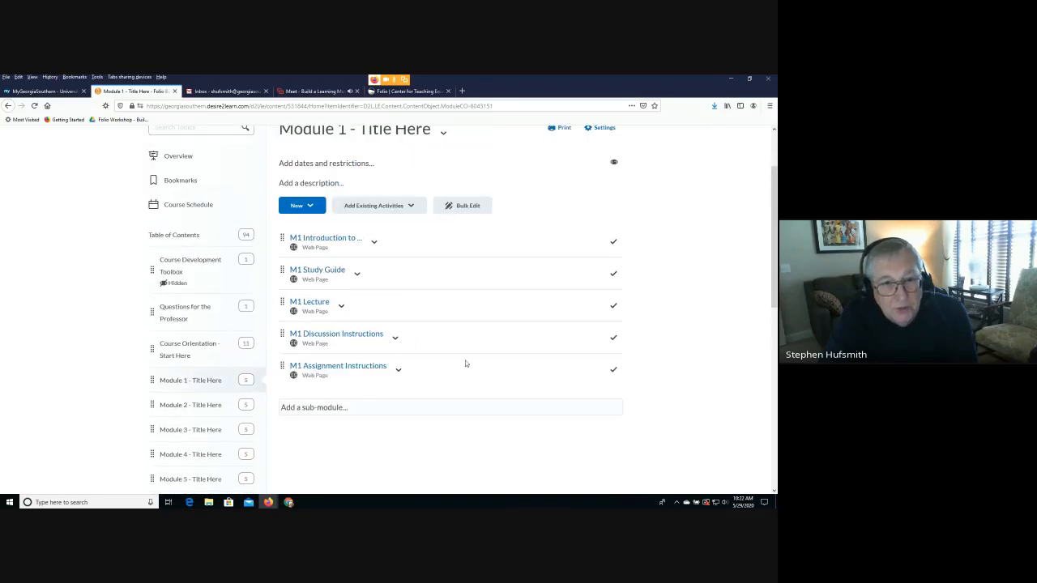
- Return to the Course Orientation - Start Here module and examine its list of pages and links
{"action": "left_click", "coordinate": [183, 348]}
{"action": "scroll", "coordinate": [427, 356], "scroll_direction": "down", "scroll_amount": 4}
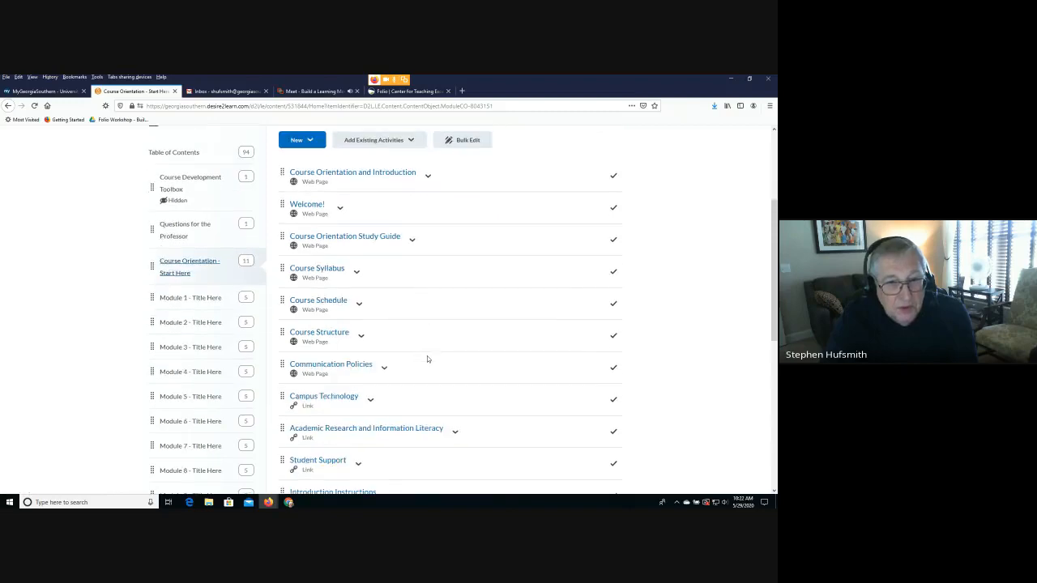
{"action": "scroll", "coordinate": [427, 359], "scroll_direction": "up", "scroll_amount": 1}
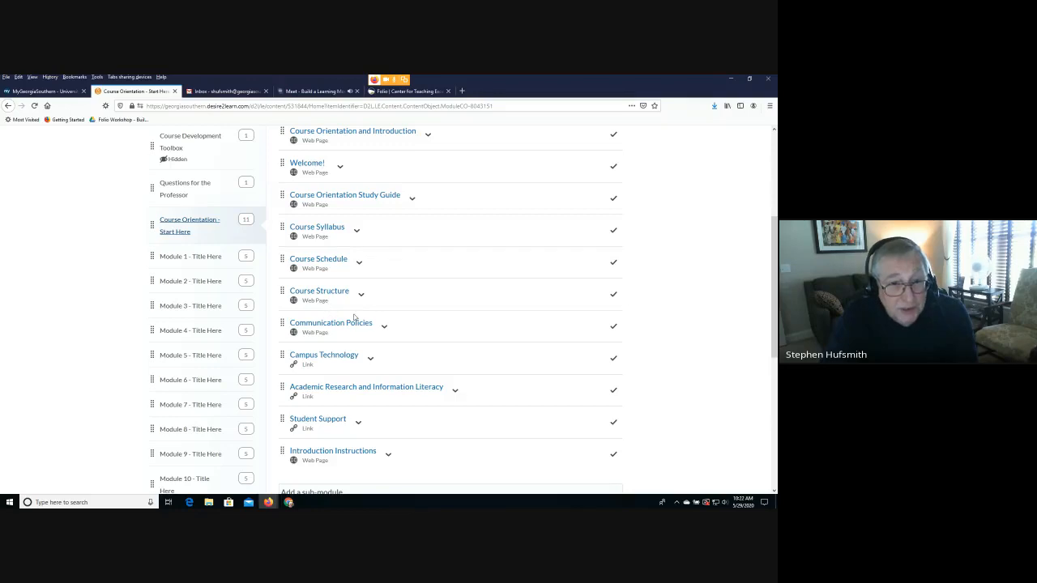
{"action": "scroll", "coordinate": [327, 310], "scroll_direction": "up", "scroll_amount": 1}
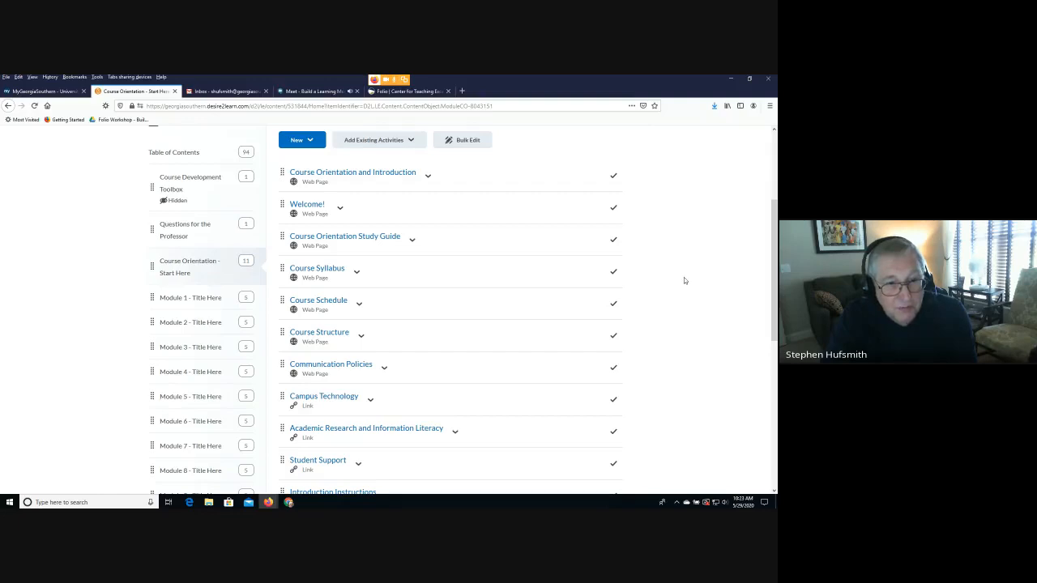
{"action": "scroll", "coordinate": [683, 280], "scroll_direction": "up", "scroll_amount": 2}
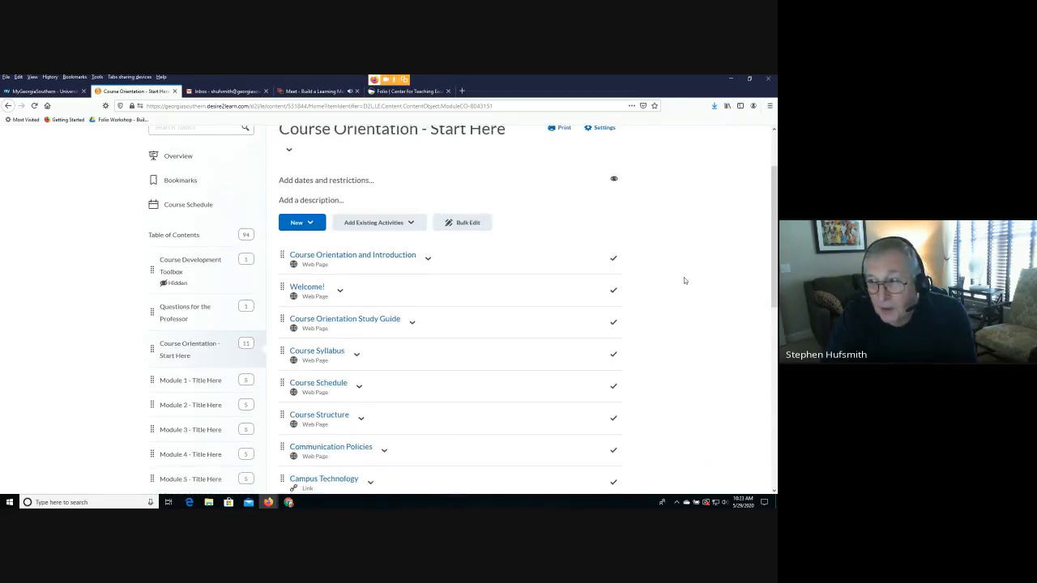
{"action": "scroll", "coordinate": [684, 280], "scroll_direction": "down", "scroll_amount": 2}
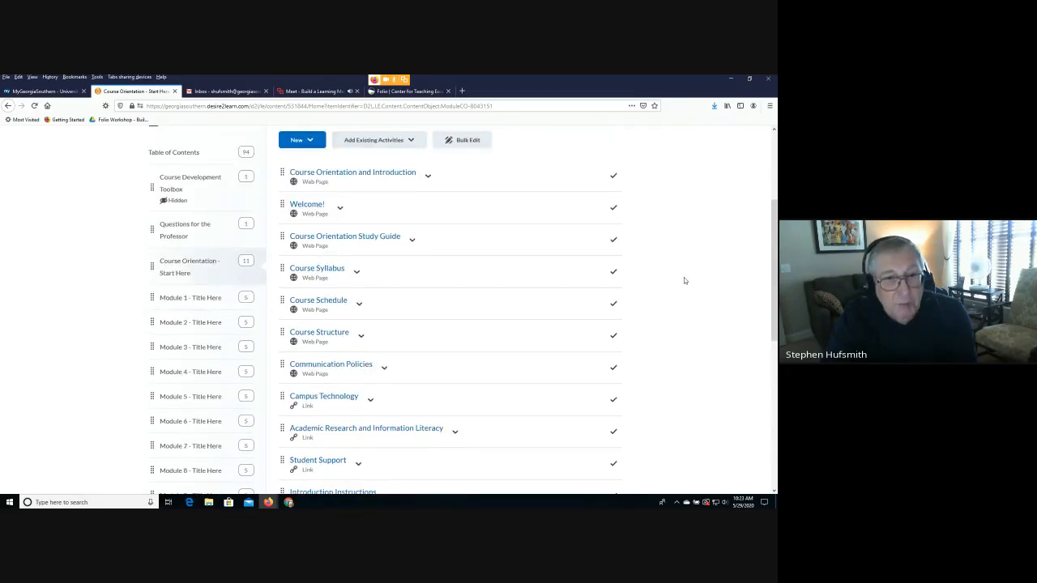
{"action": "scroll", "coordinate": [689, 282], "scroll_direction": "up", "scroll_amount": 2}
{"action": "scroll", "coordinate": [122, 362], "scroll_direction": "down", "scroll_amount": 1}
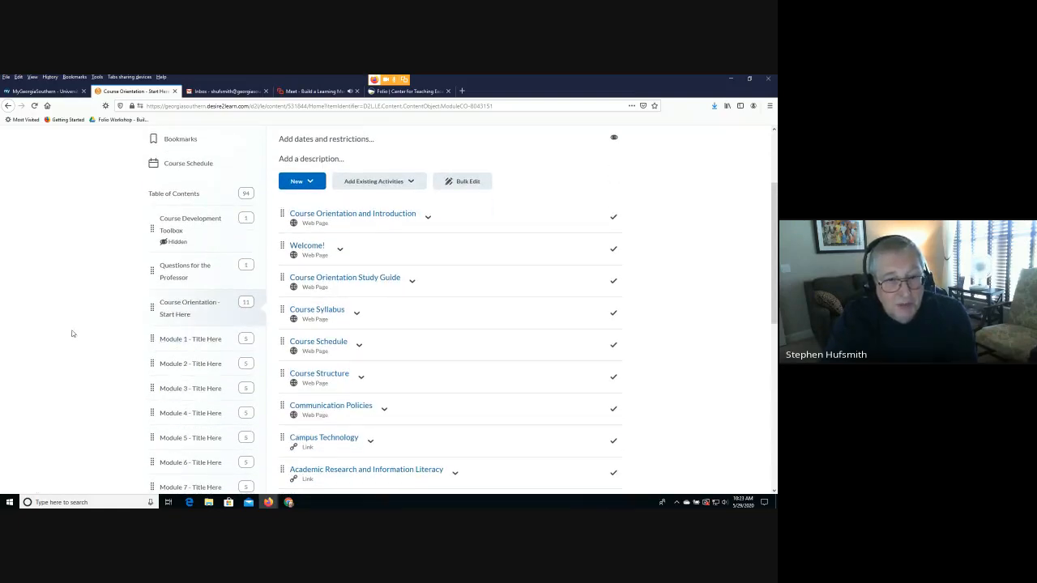
{"action": "scroll", "coordinate": [73, 332], "scroll_direction": "down", "scroll_amount": 2}
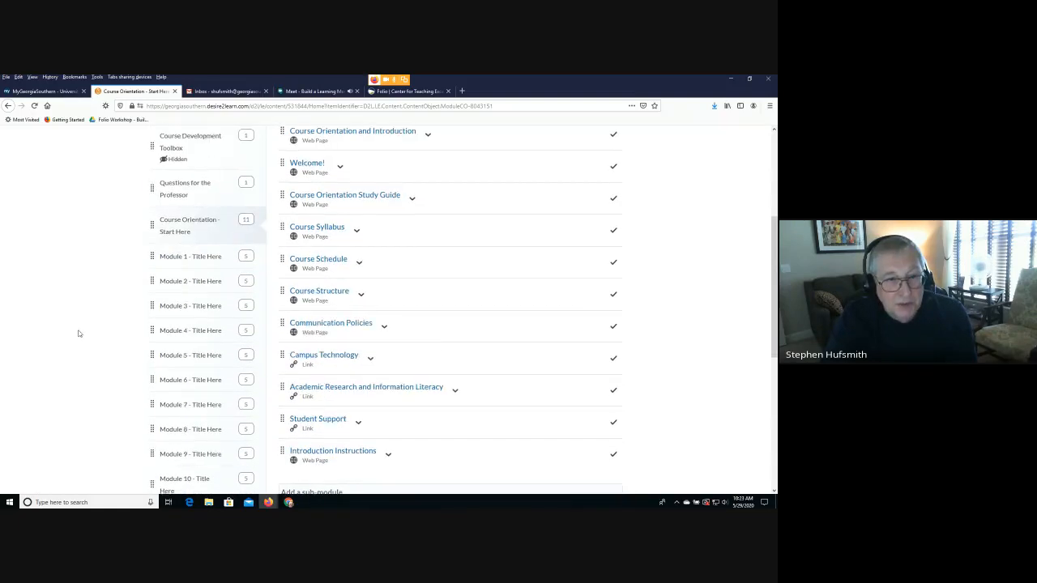
- Open the Module 1 - Title Here module and change its title to "Week 1 - Beginning THe Week"
{"action": "left_click", "coordinate": [185, 258]}
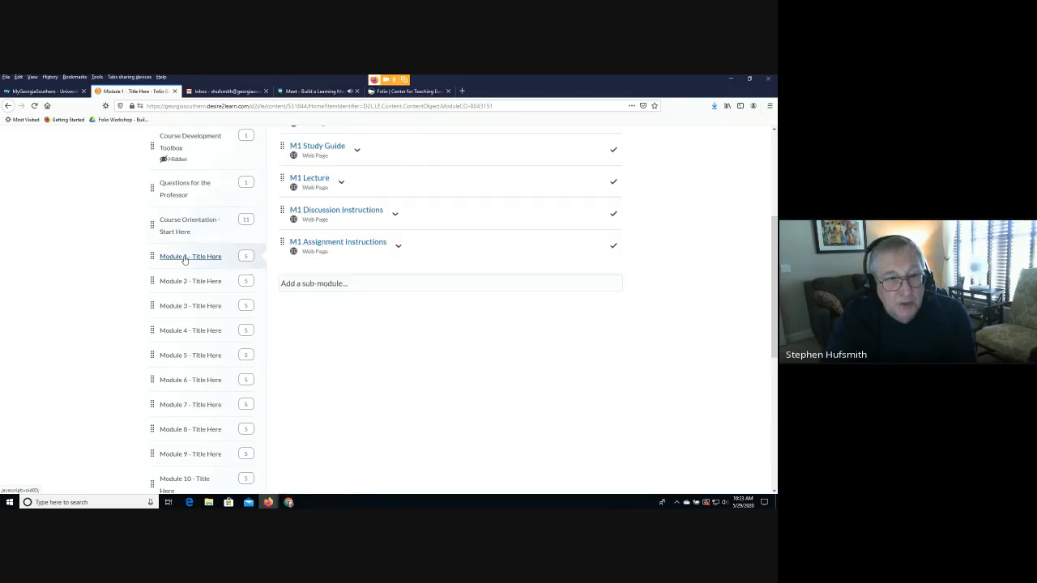
{"action": "scroll", "coordinate": [491, 427], "scroll_direction": "up", "scroll_amount": 3}
{"action": "scroll", "coordinate": [701, 265], "scroll_direction": "up", "scroll_amount": 1}
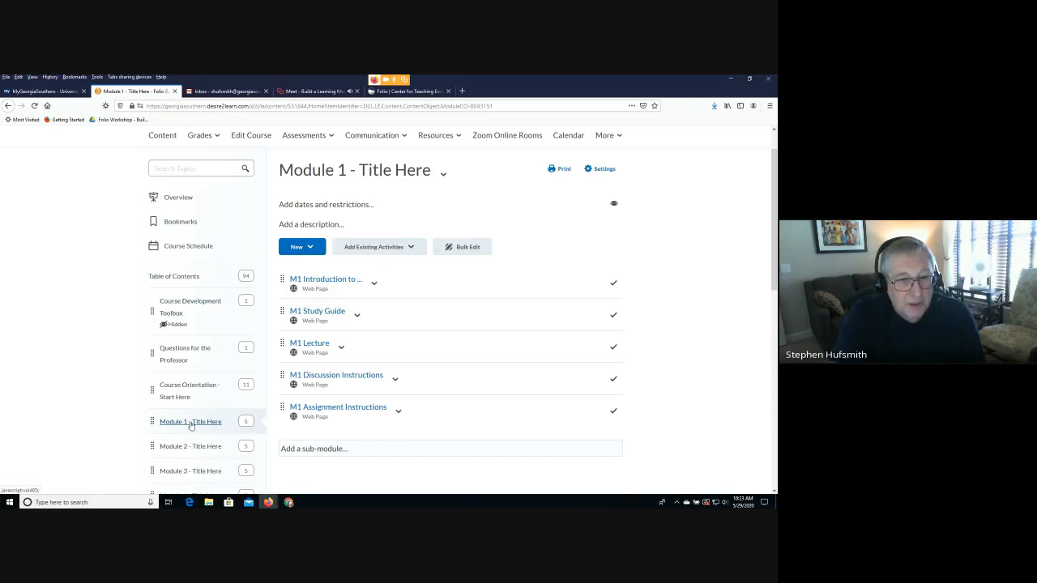
{"action": "left_click", "coordinate": [355, 171]}
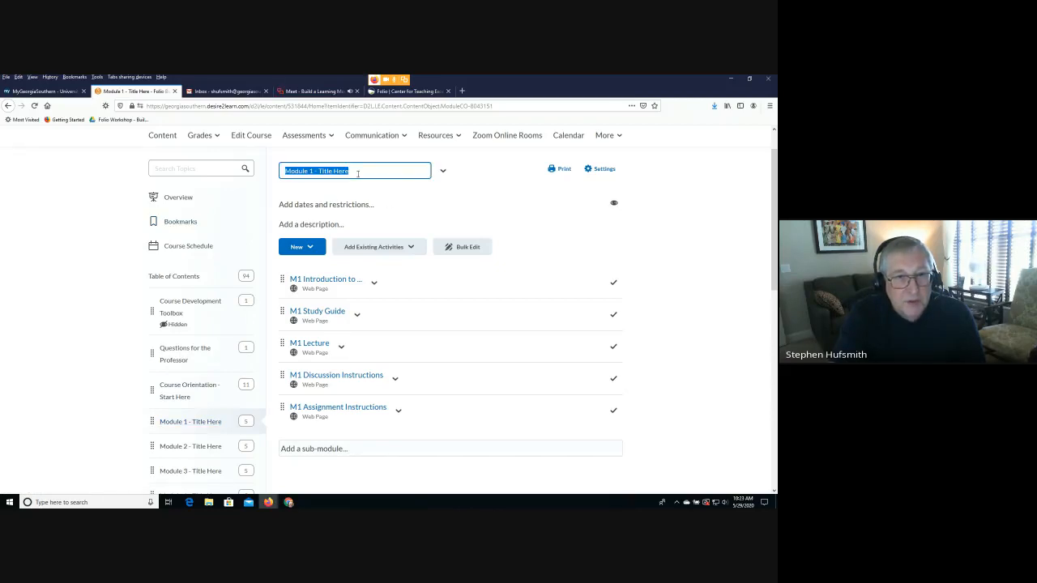
{"action": "left_click", "coordinate": [367, 172]}
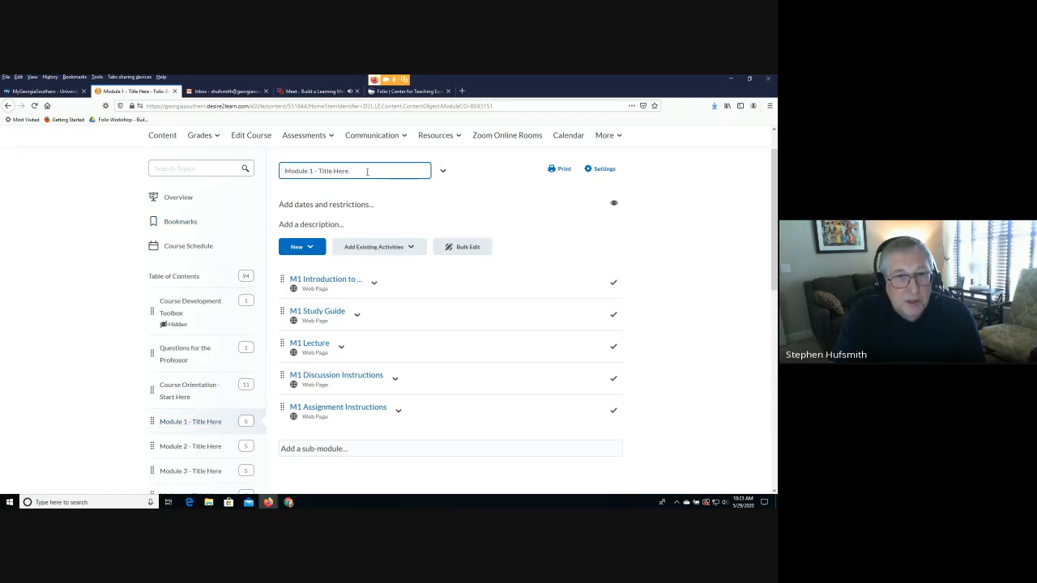
{"action": "double_click", "coordinate": [309, 171]}
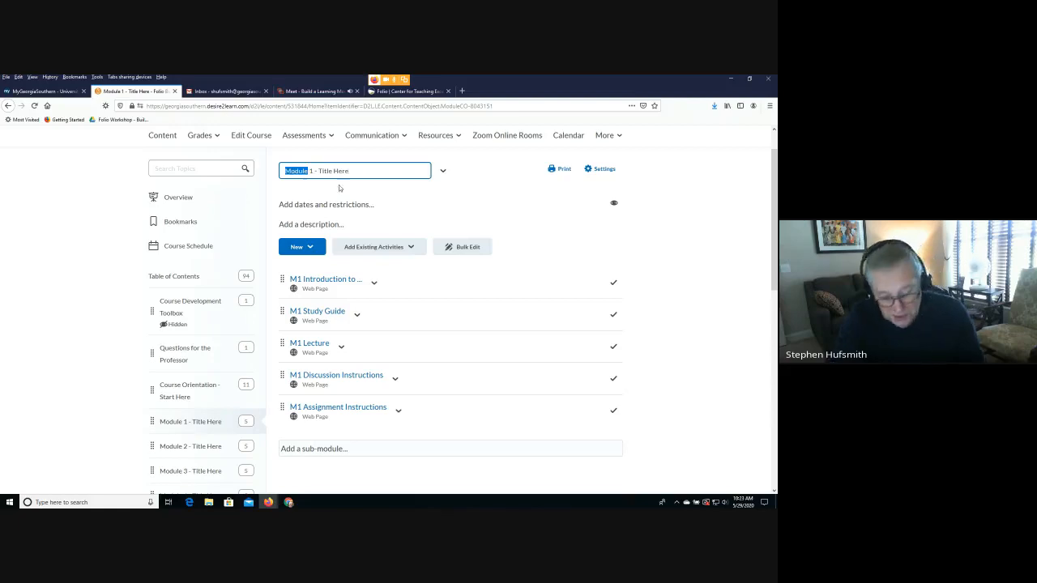
{"action": "type", "text": "Week"}
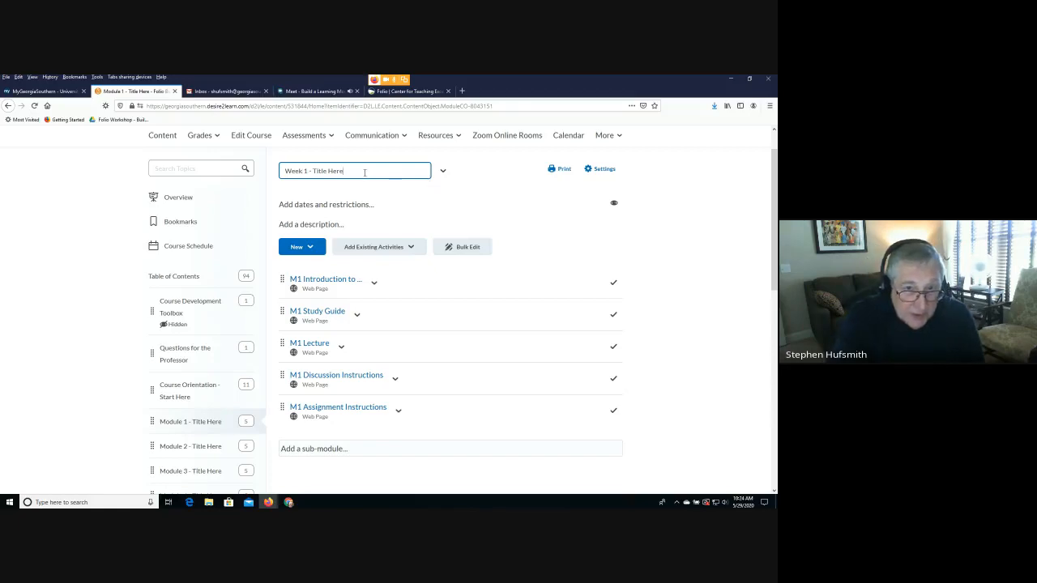
{"action": "left_click_drag", "start_coordinate": [364, 171], "coordinate": [313, 173]}
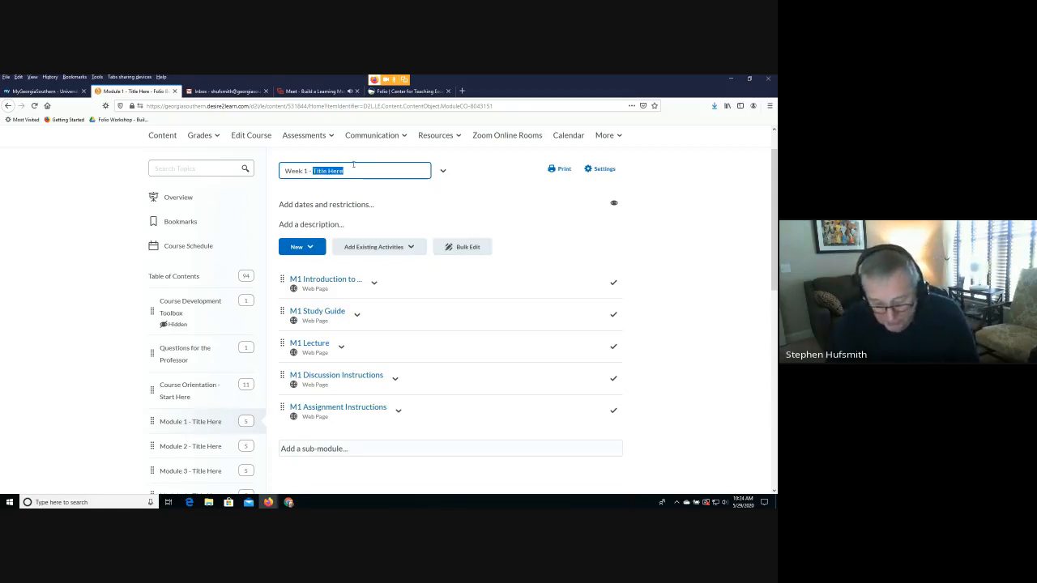
{"action": "type", "text": "Beginni"}
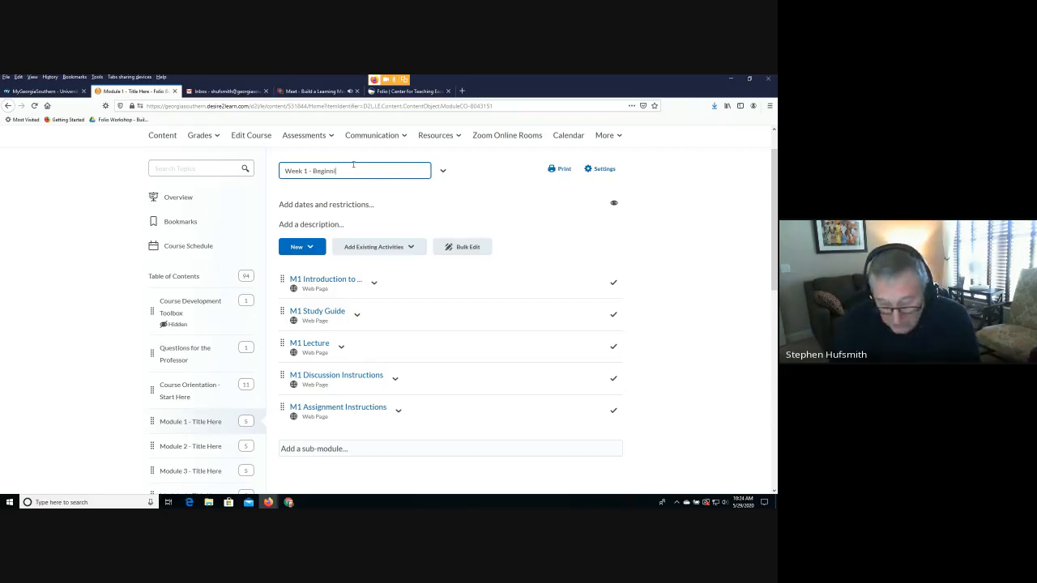
{"action": "type", "text": "ng"}
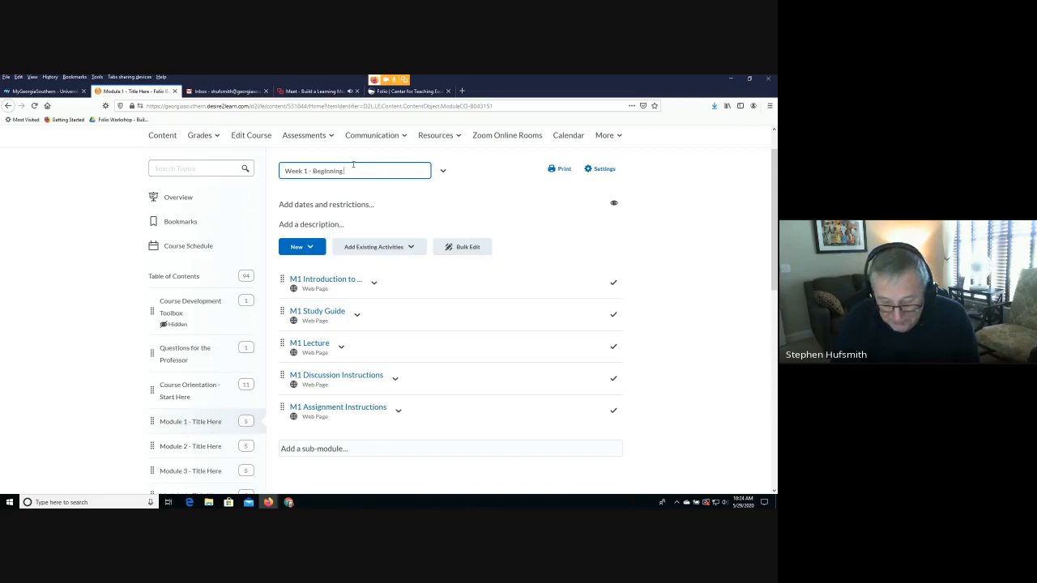
{"action": "type", "text": " THe Week"}
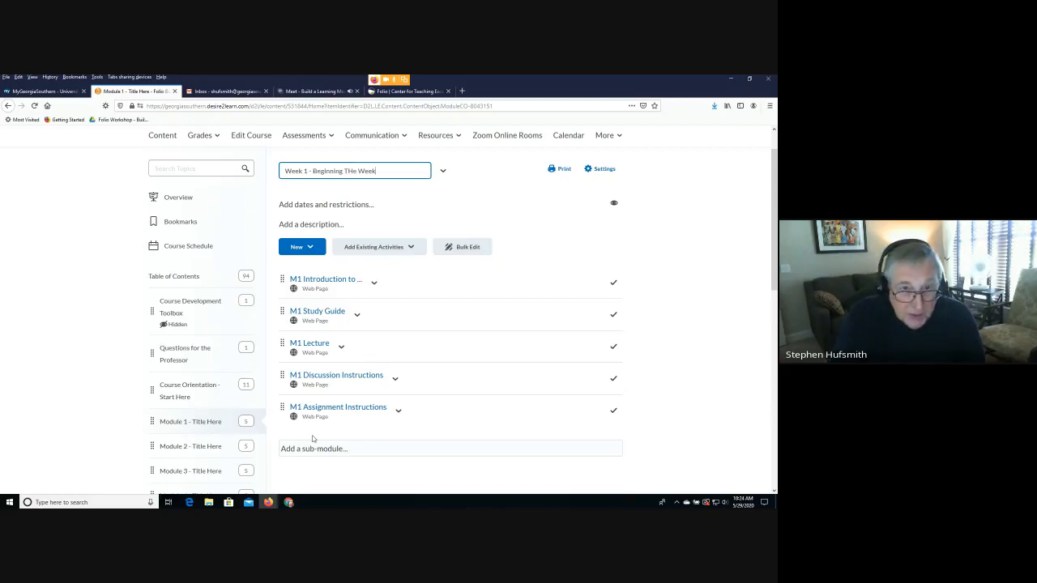
{"action": "left_click", "coordinate": [449, 200]}
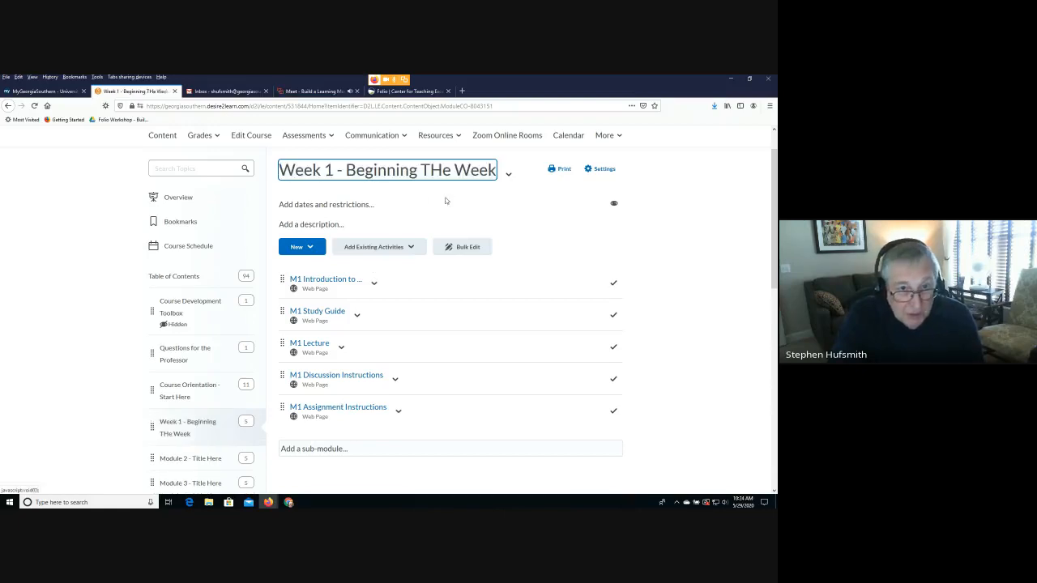
- Correct the capitalization in the module title so it reads "Week 1 - Beginning The Week"
{"action": "left_click", "coordinate": [426, 177]}
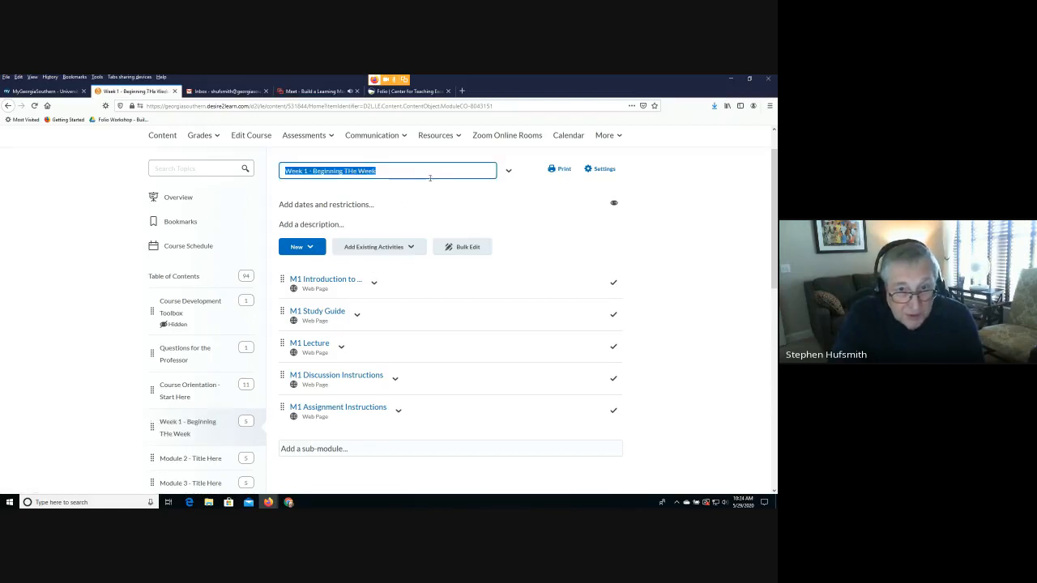
{"action": "left_click", "coordinate": [351, 170]}
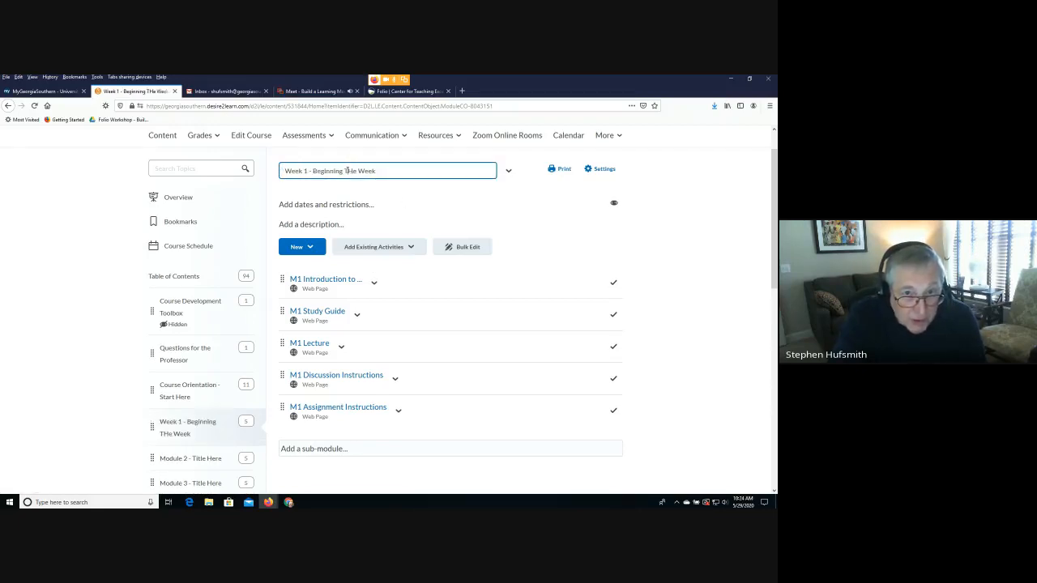
{"action": "left_click_drag", "start_coordinate": [347, 171], "coordinate": [356, 171]}
{"action": "type", "text": "he"}
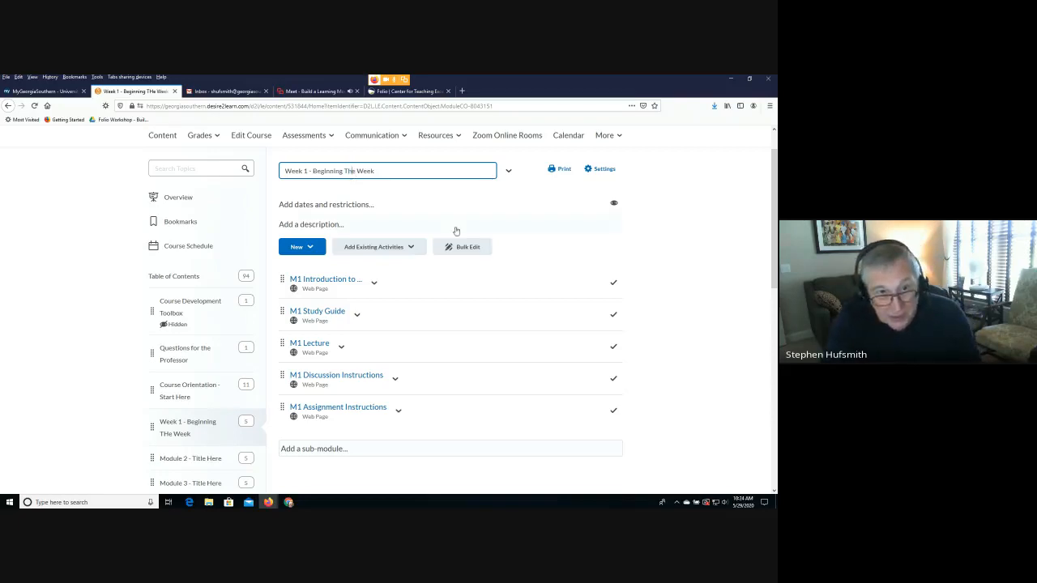
{"action": "left_click", "coordinate": [456, 230]}
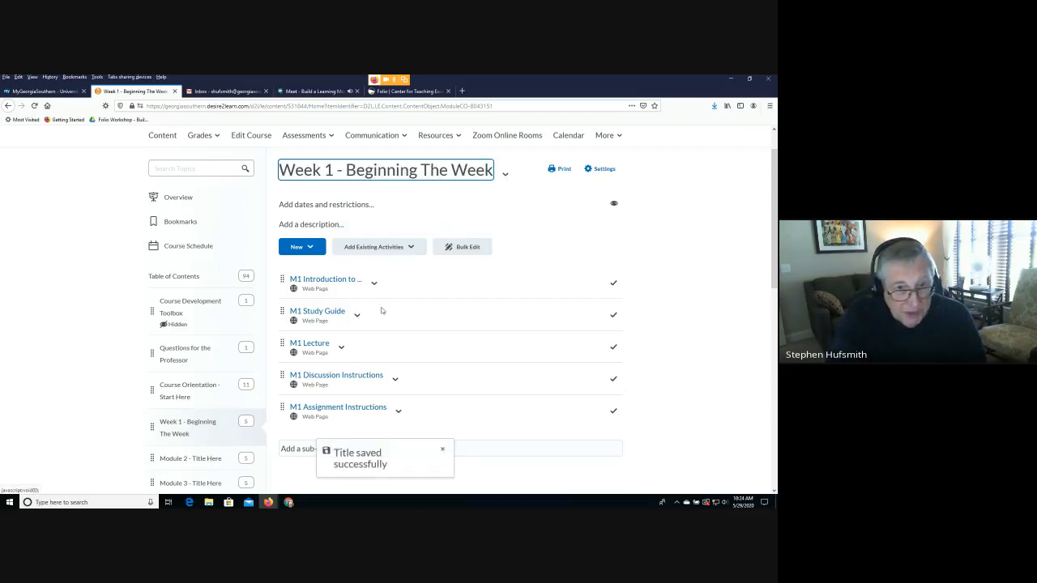
{"action": "left_click", "coordinate": [30, 354]}
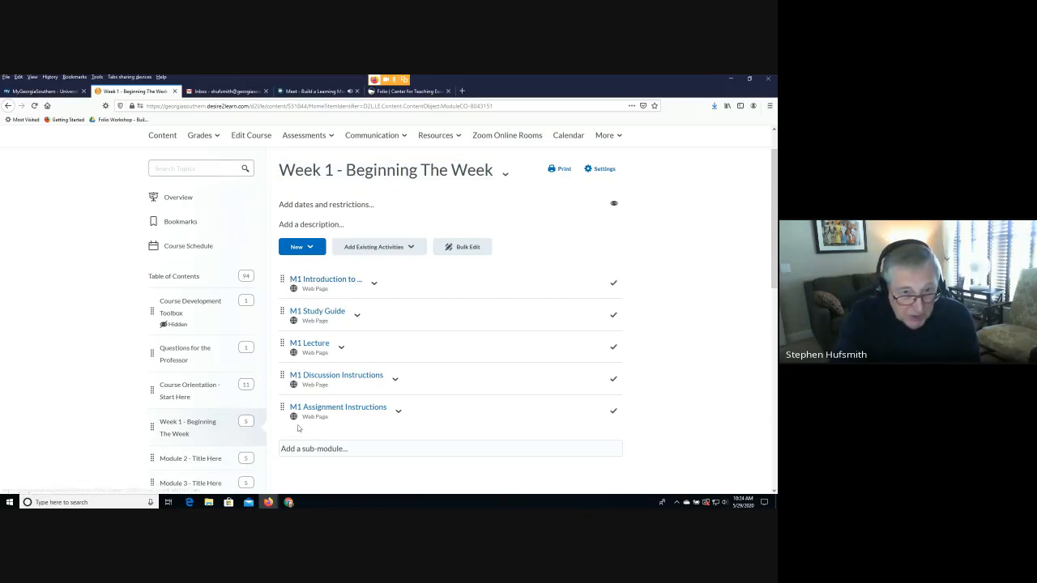
- Open the M1 Introduction to ... page and rename its title to "Week 1 Introduction"
{"action": "left_click", "coordinate": [316, 280]}
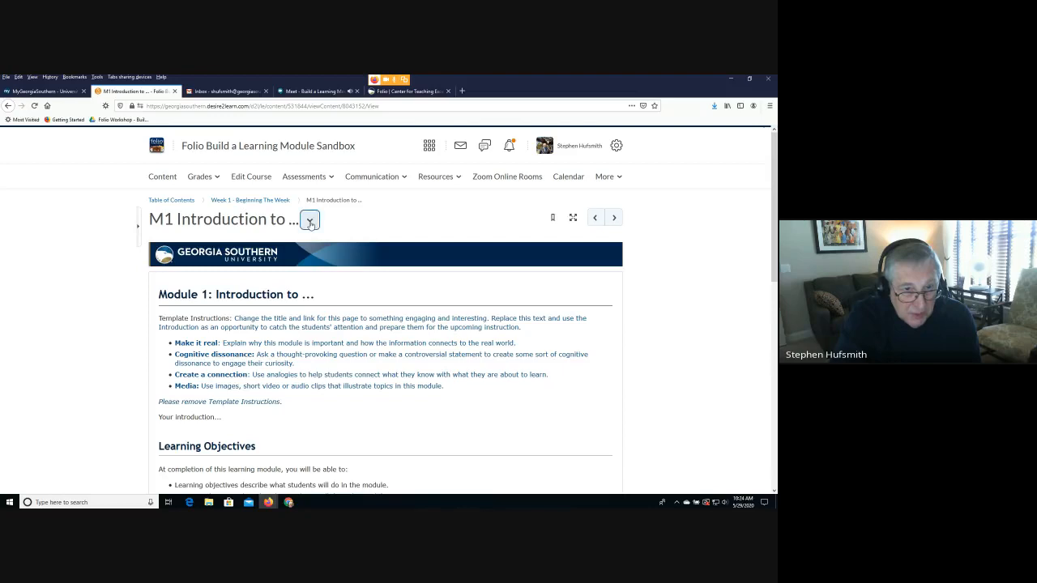
{"action": "left_click", "coordinate": [310, 221]}
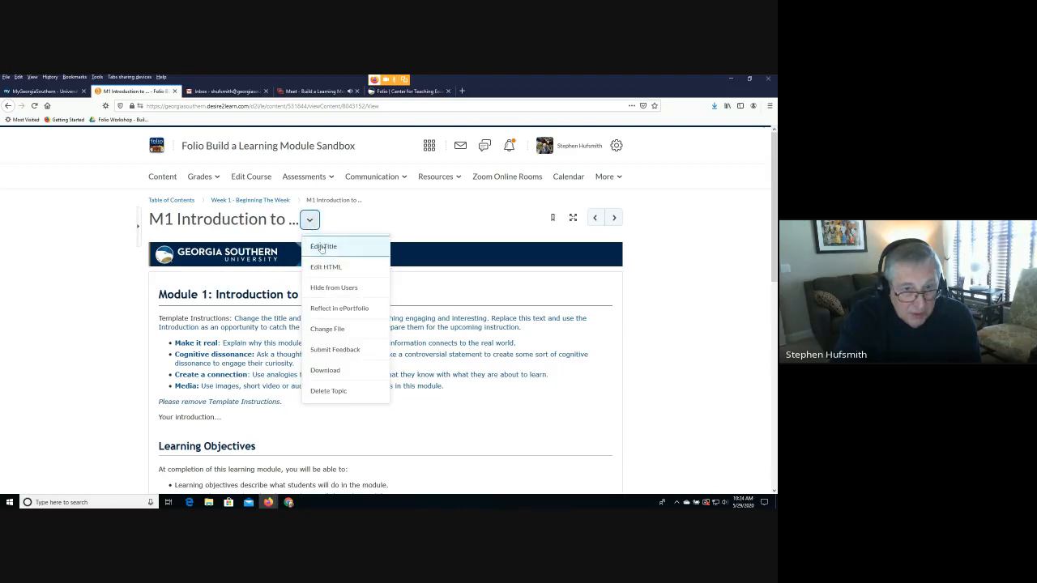
{"action": "left_click", "coordinate": [322, 247]}
{"action": "left_click", "coordinate": [234, 220]}
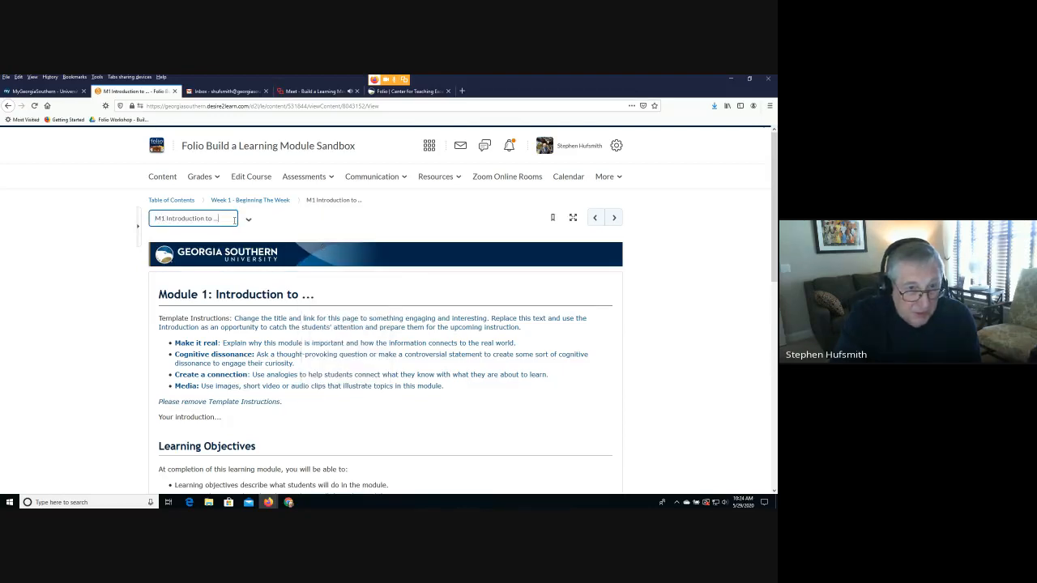
{"action": "triple_click", "coordinate": [206, 221]}
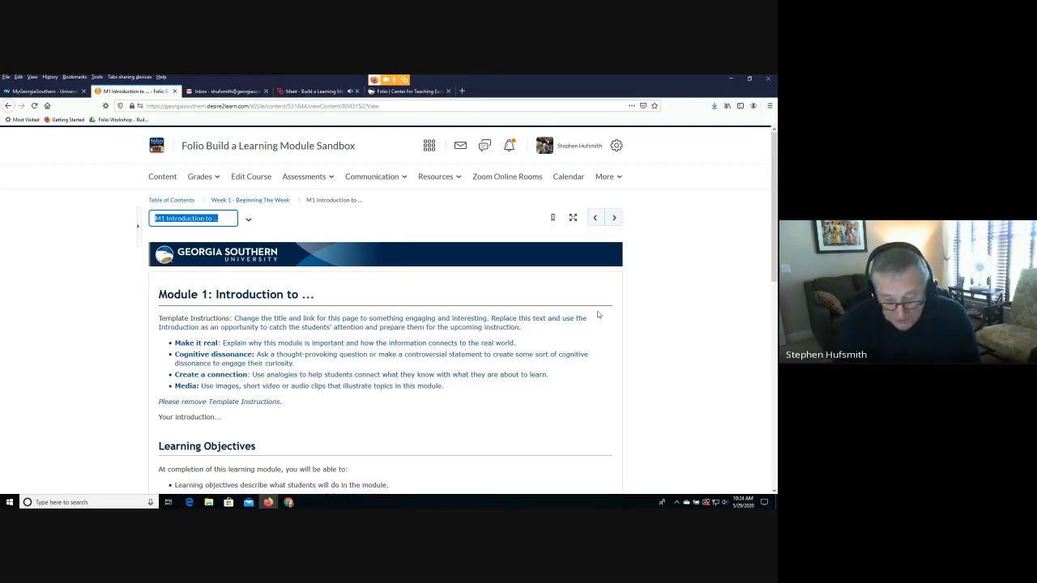
{"action": "type", "text": "Week 1"}
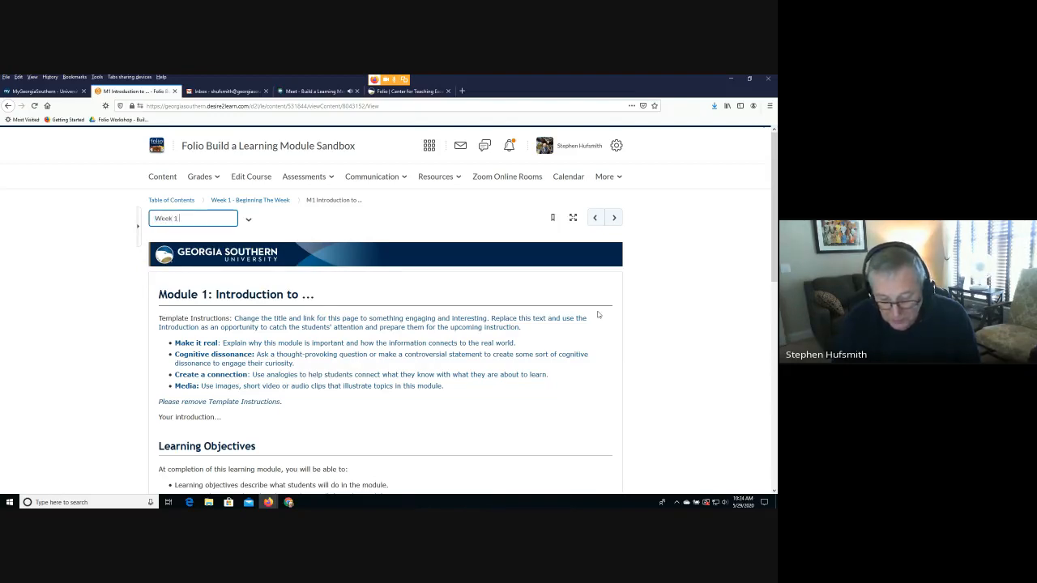
{"action": "type", "text": " - "}
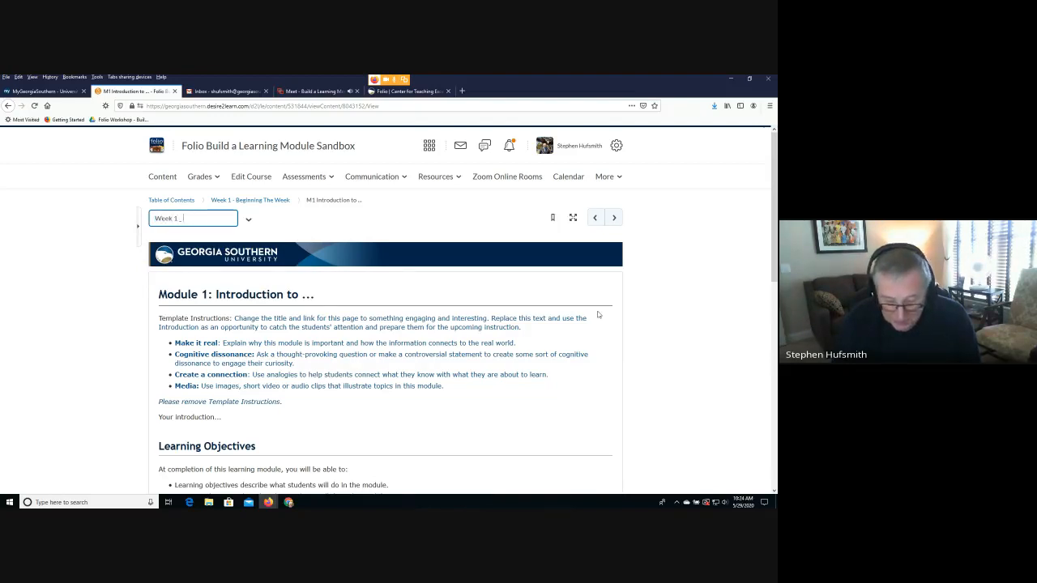
{"action": "type", "text": "Beg"}
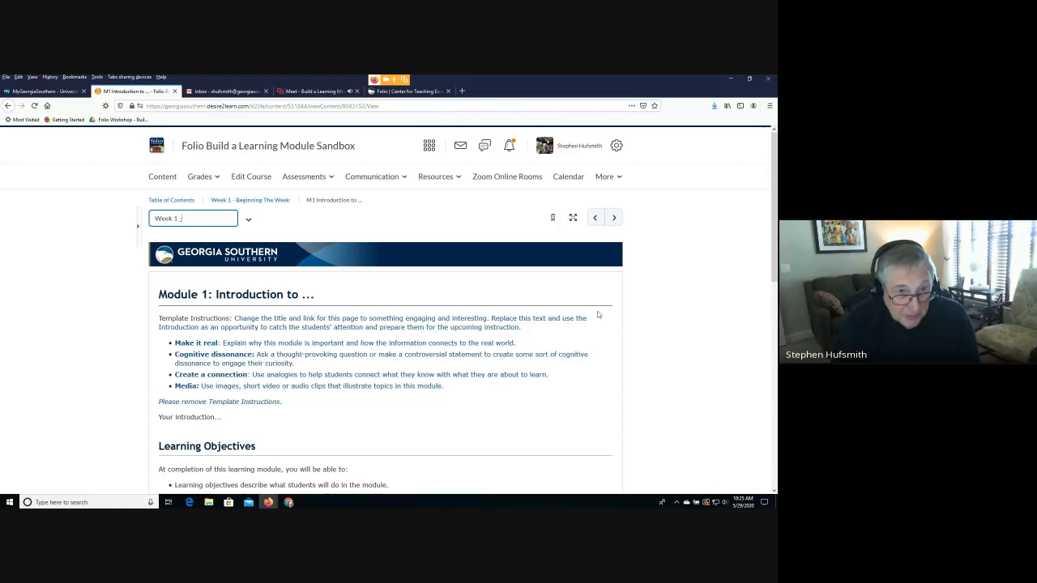
{"action": "type", "text": "Intor"}
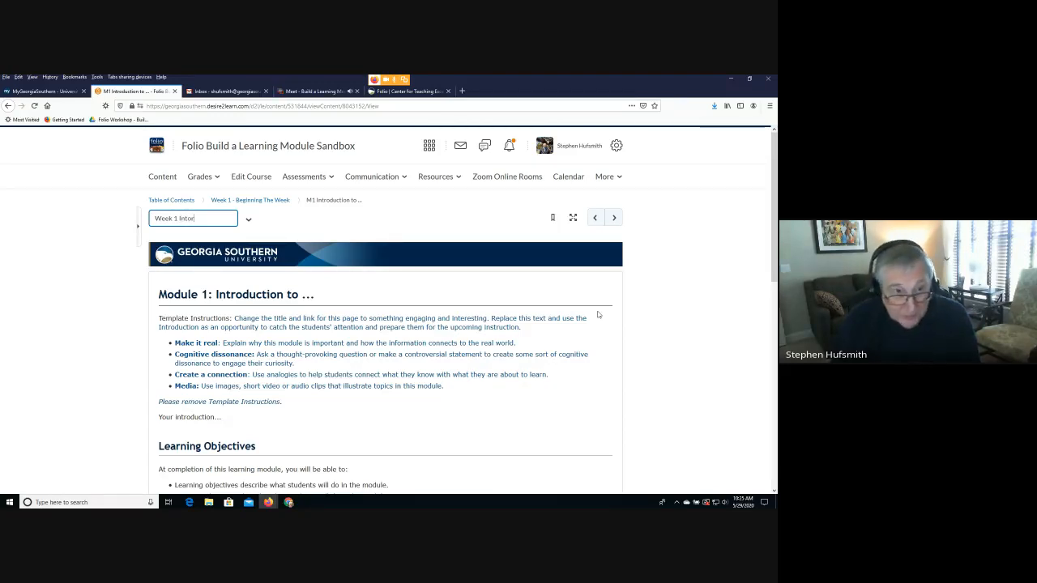
{"action": "key", "text": "BackSpace"}
{"action": "key", "text": "BackSpace"}
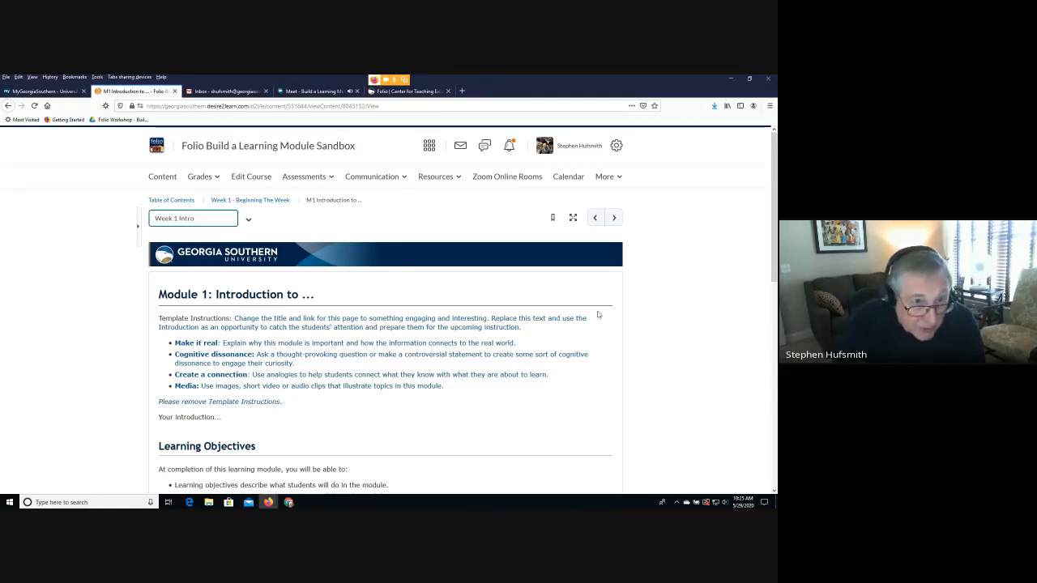
{"action": "type", "text": "uc"}
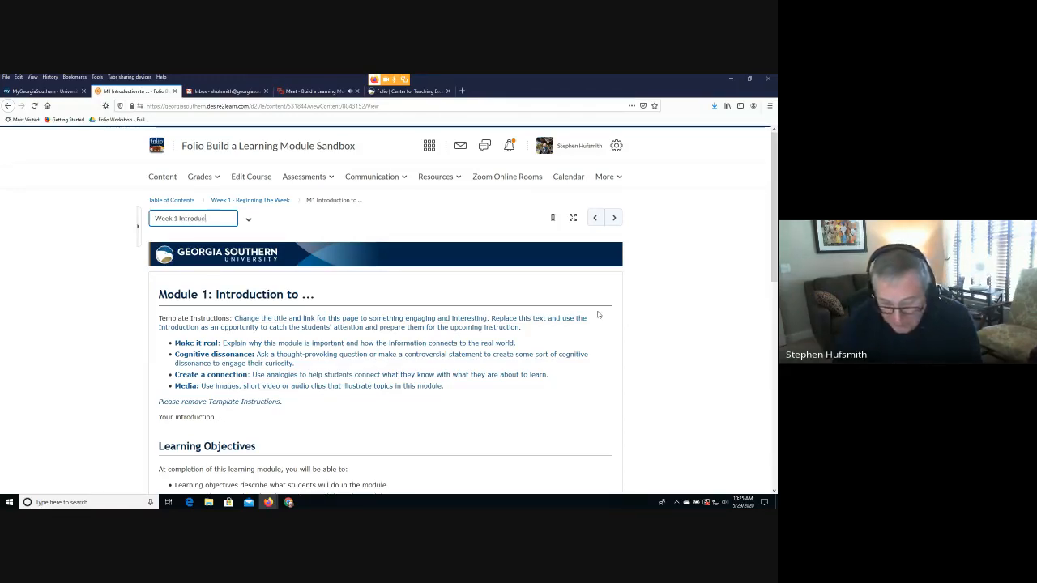
{"action": "type", "text": "tion"}
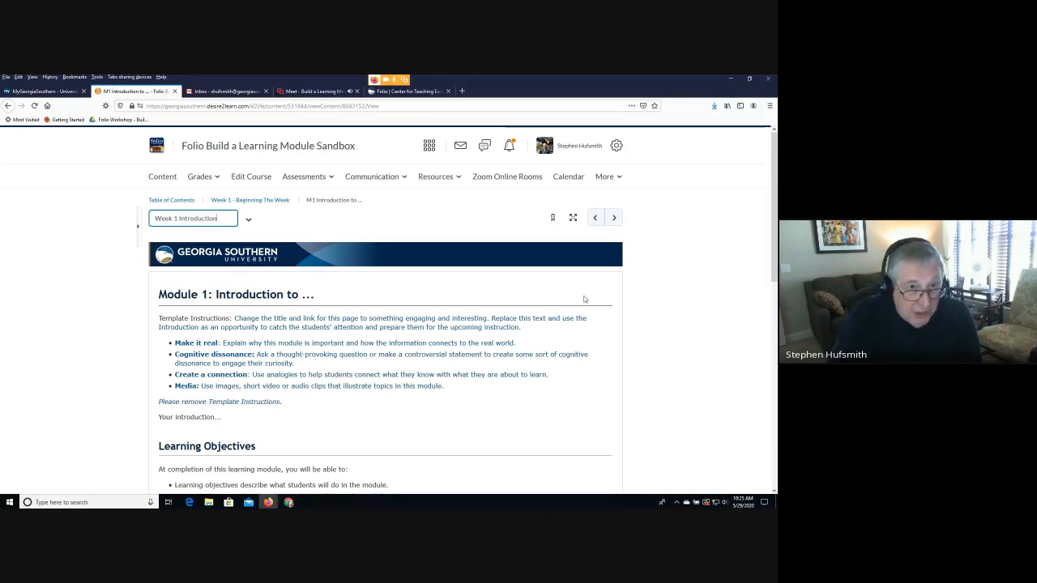
{"action": "key", "text": "Return"}
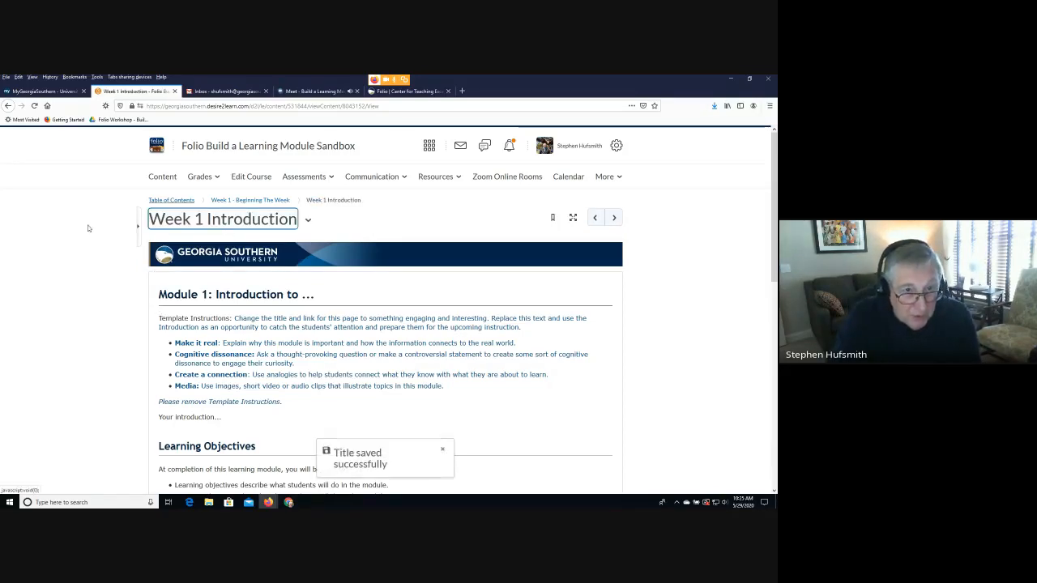
- Return to the Week 1 - Beginning The Week module and look over its list of pages
{"action": "left_click", "coordinate": [233, 203]}
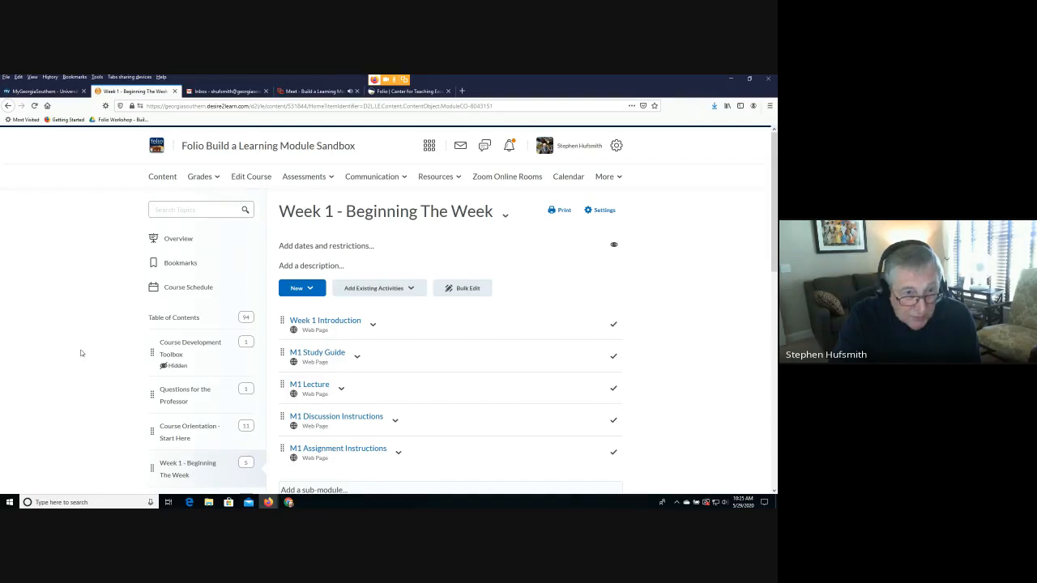
{"action": "scroll", "coordinate": [90, 350], "scroll_direction": "down", "scroll_amount": 1}
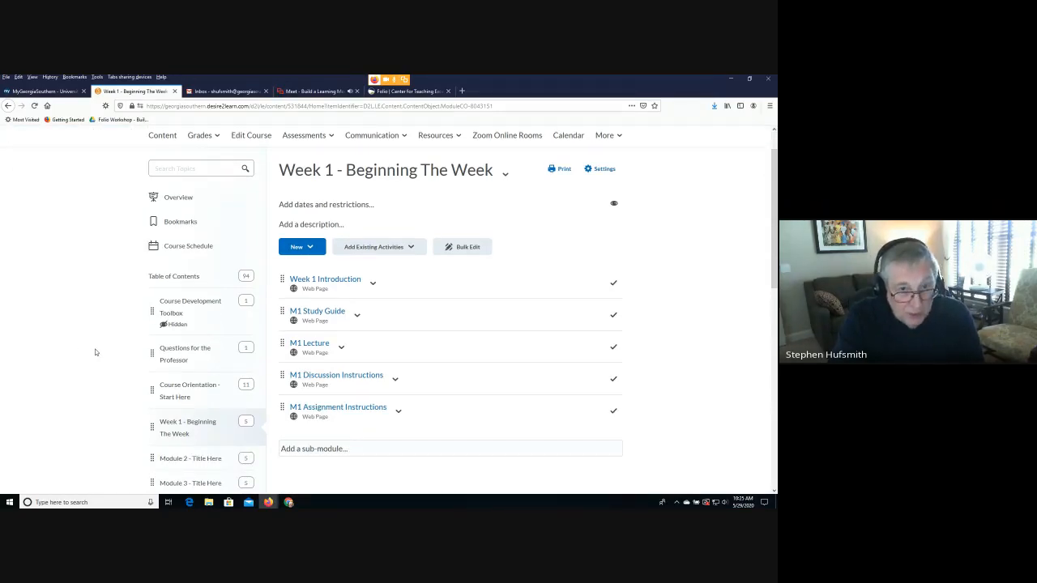
{"action": "scroll", "coordinate": [95, 352], "scroll_direction": "up", "scroll_amount": 1}
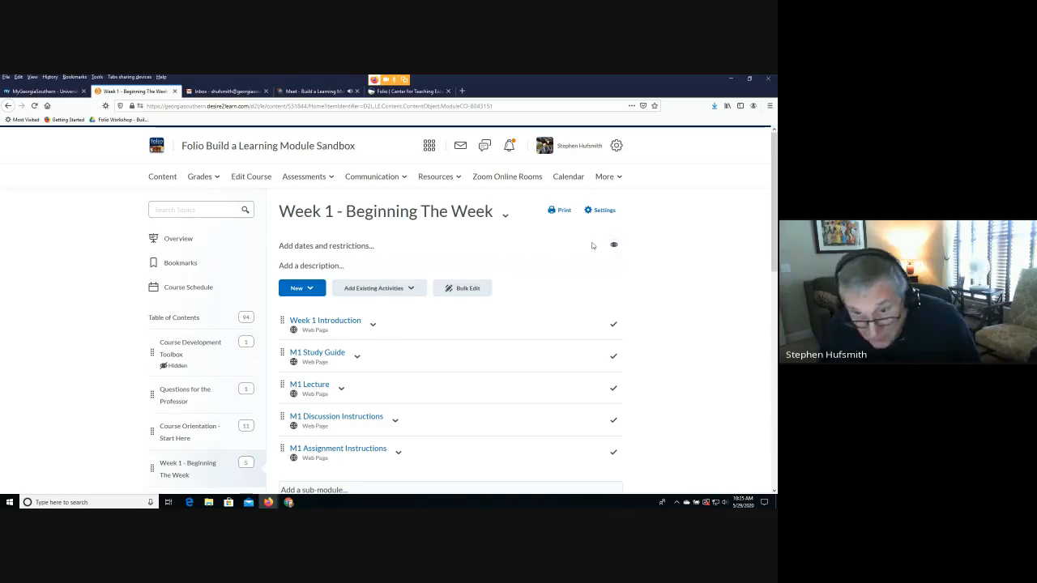
- Switch the Week 1 - Beginning The Week module's visibility to Hidden and back to Visible
{"action": "key", "text": "ctrl+plus"}
{"action": "key", "text": "ctrl+plus"}
{"action": "key", "text": "ctrl+plus"}
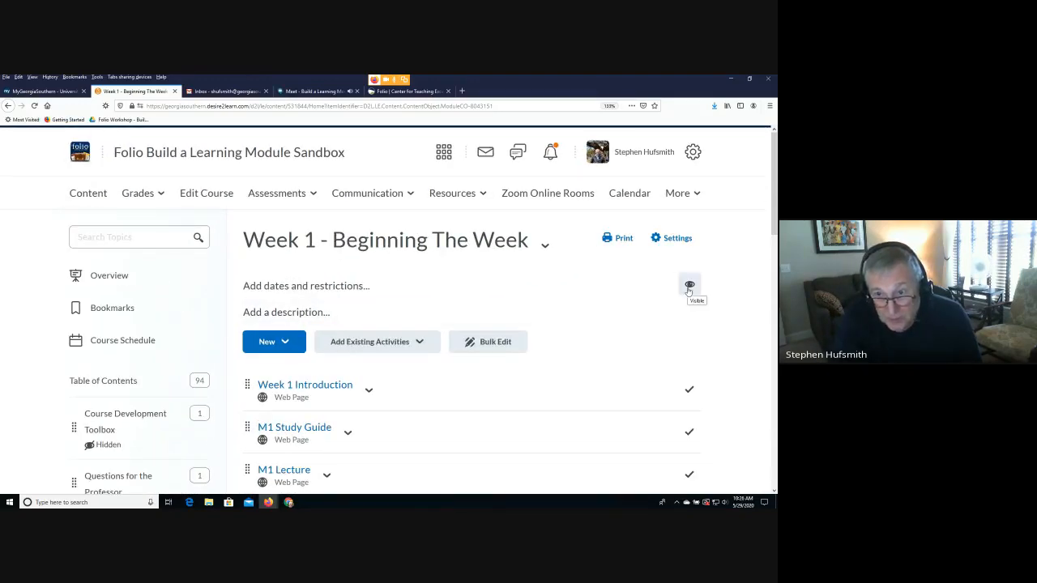
{"action": "left_click", "coordinate": [689, 289]}
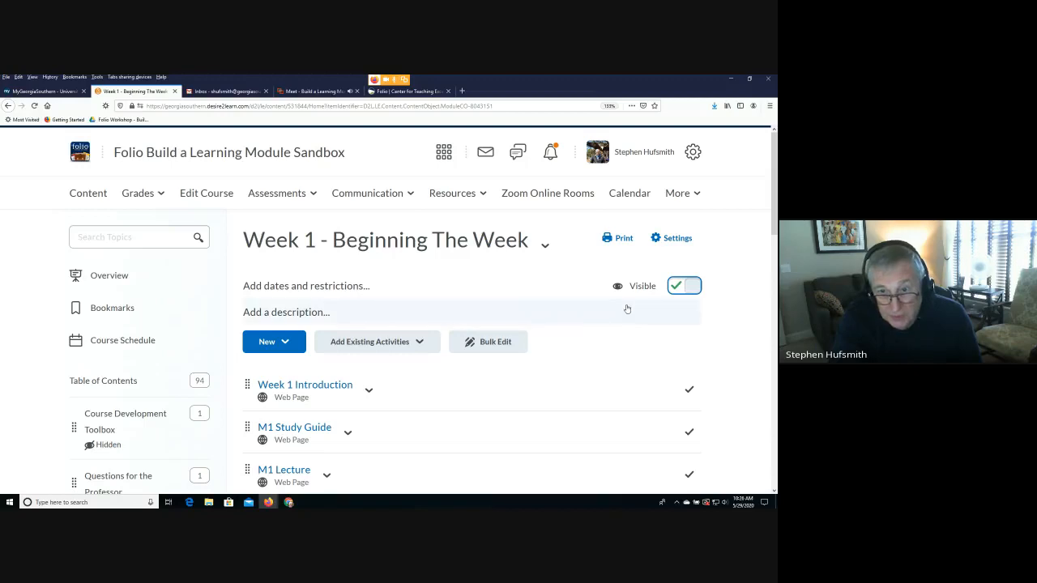
{"action": "left_click", "coordinate": [673, 289]}
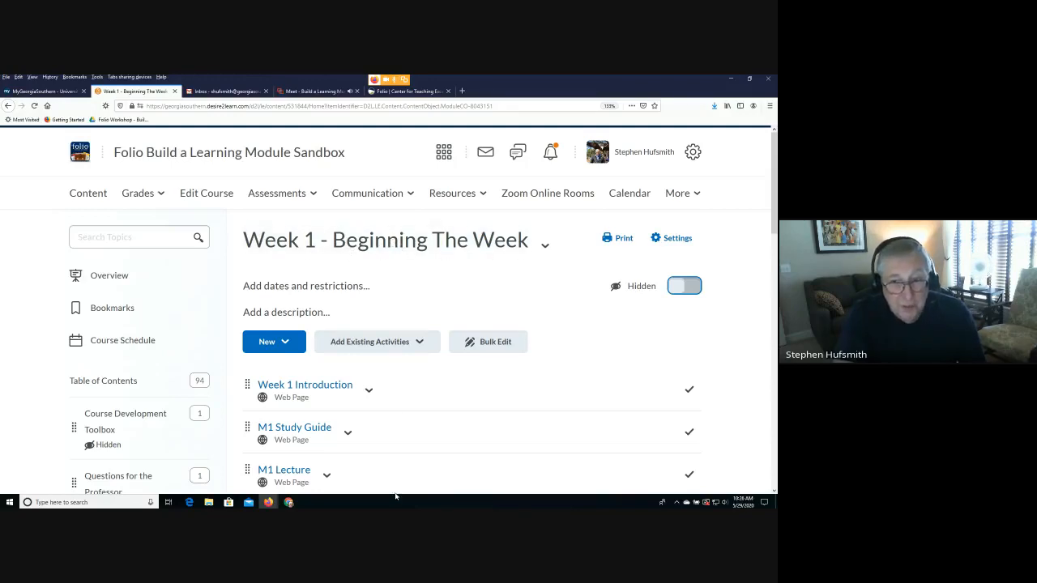
{"action": "left_click", "coordinate": [695, 288]}
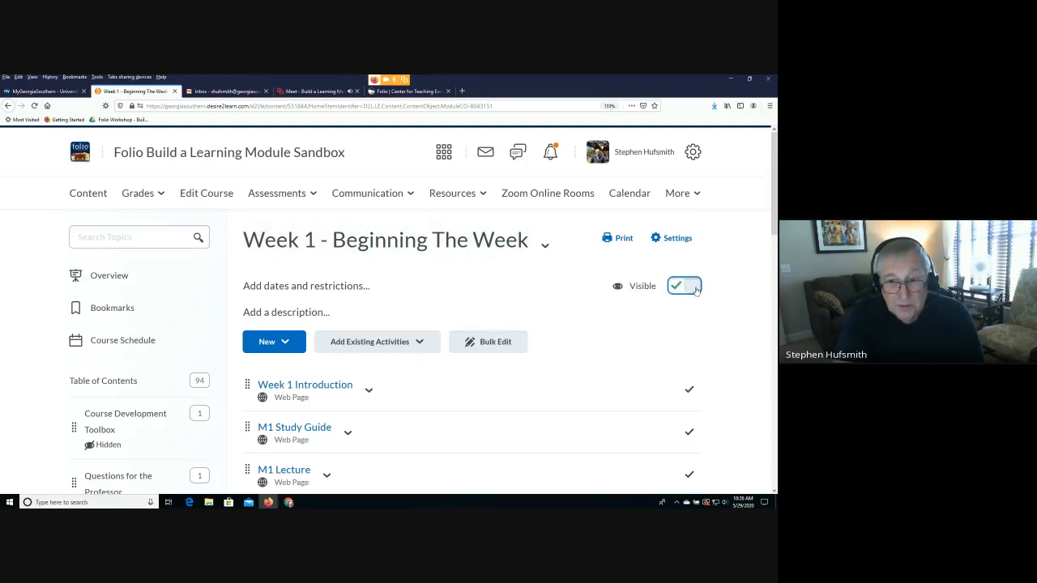
- Open the Week 1 Introduction page and switch its visibility to Hidden and back to Visible
{"action": "scroll", "coordinate": [483, 354], "scroll_direction": "down", "scroll_amount": 3}
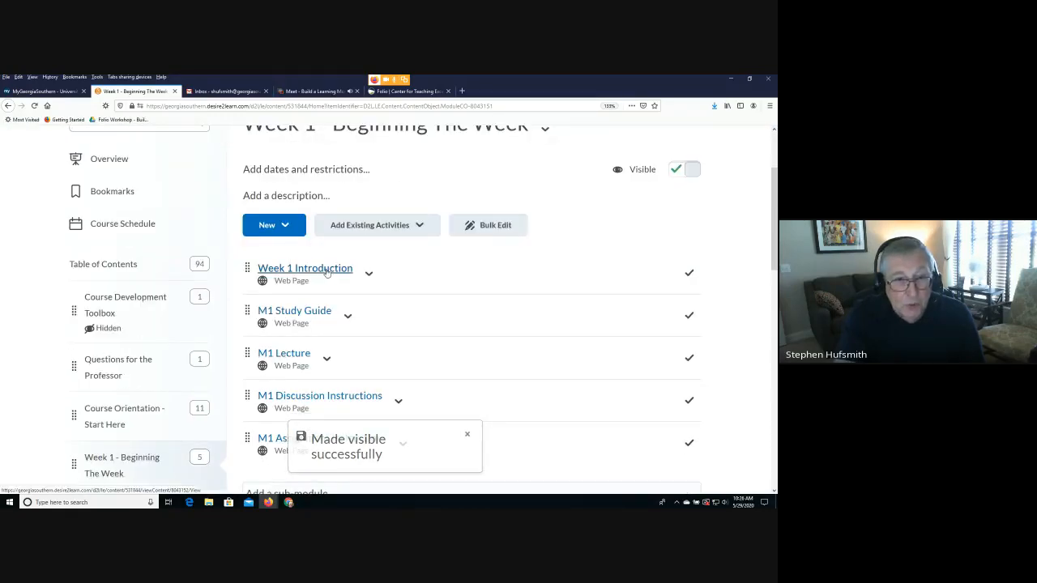
{"action": "left_click", "coordinate": [369, 273]}
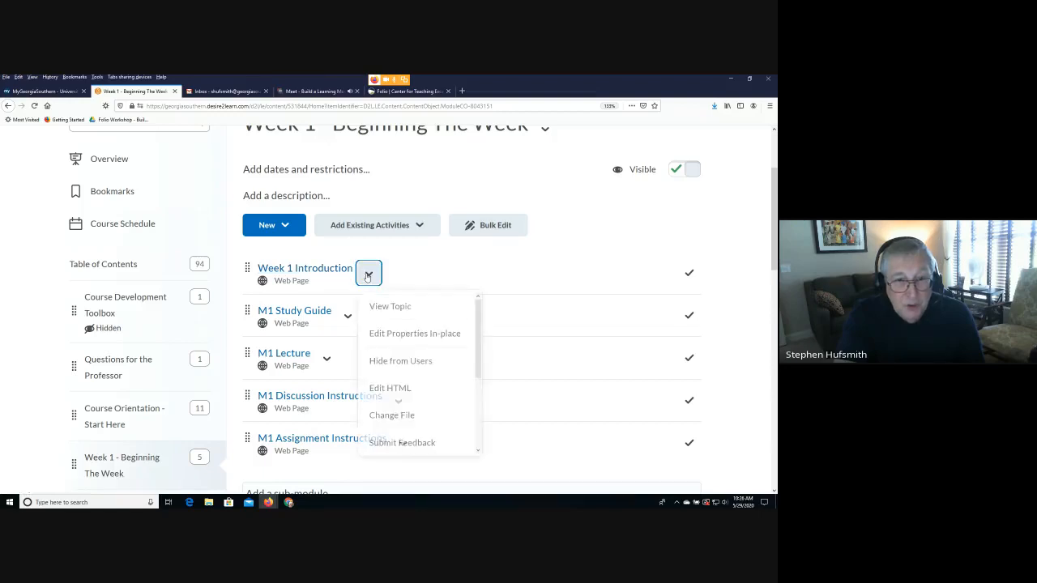
{"action": "left_click", "coordinate": [388, 312]}
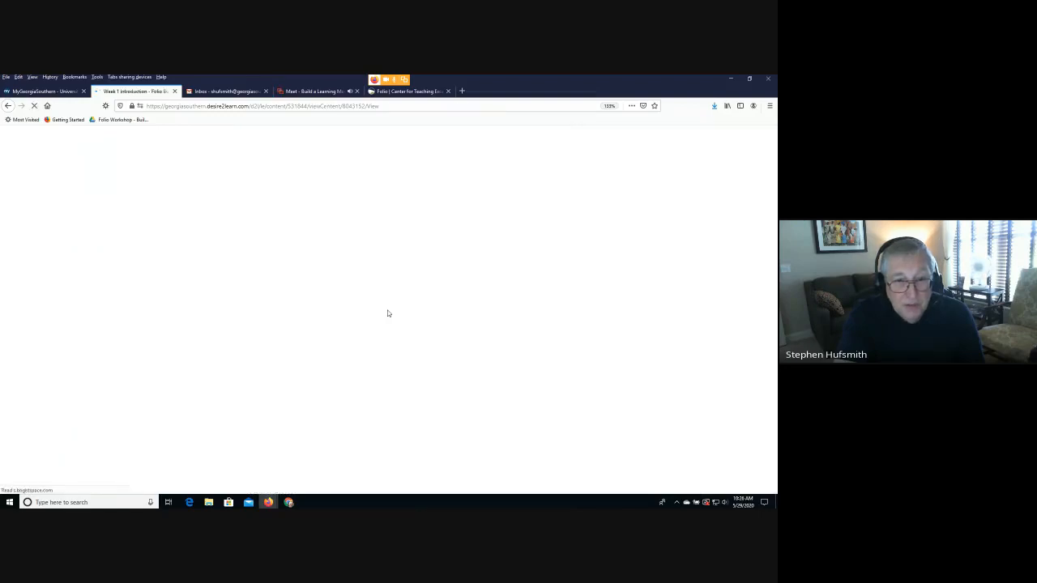
{"action": "scroll", "coordinate": [548, 355], "scroll_direction": "down", "scroll_amount": 10}
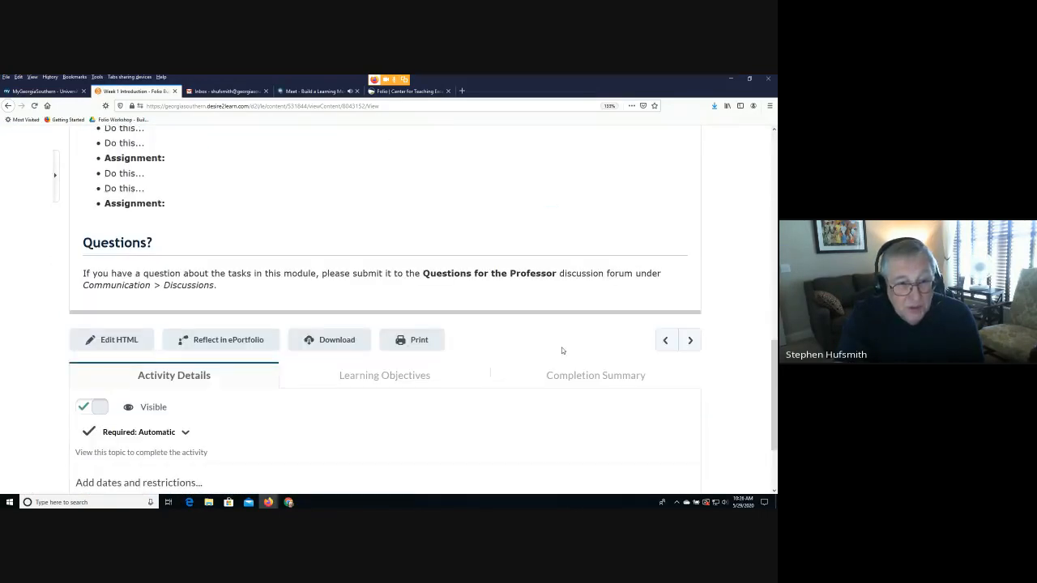
{"action": "left_click", "coordinate": [95, 407]}
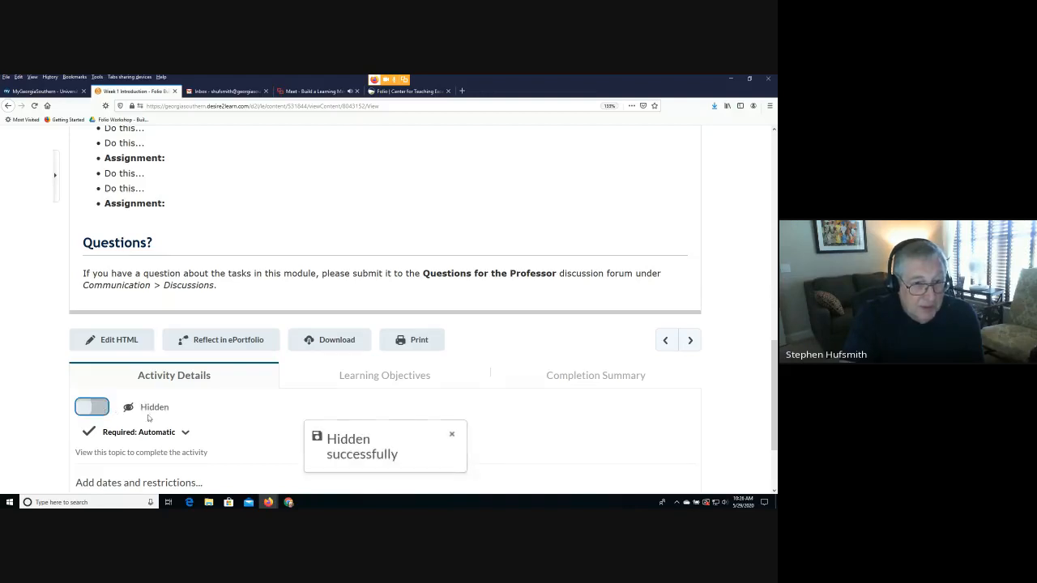
{"action": "left_click", "coordinate": [93, 408]}
- Return to the Week 1 - Beginning The Week module and set its visibility to Hidden
{"action": "scroll", "coordinate": [36, 400], "scroll_direction": "up", "scroll_amount": 10}
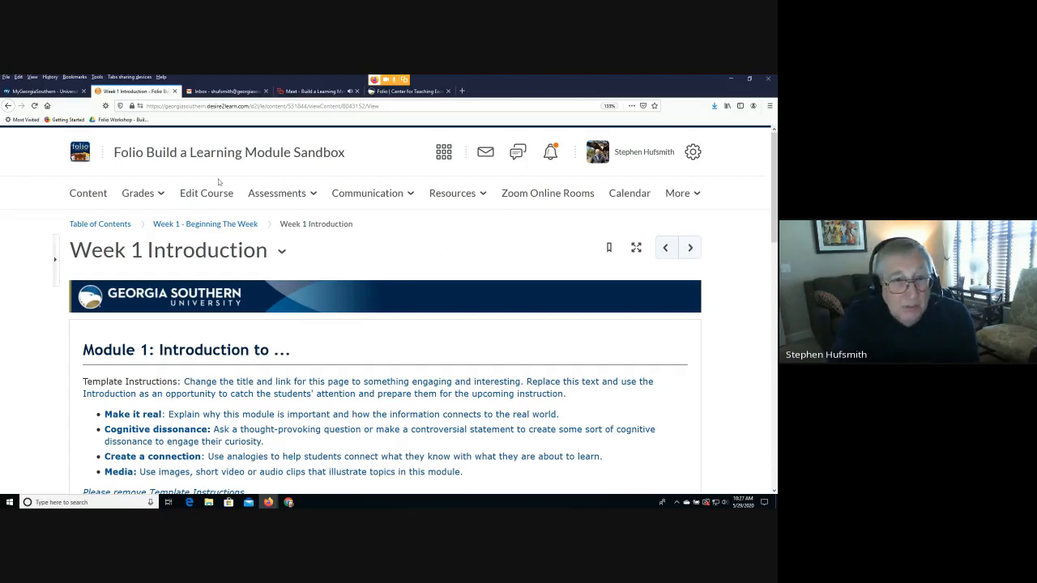
{"action": "left_click", "coordinate": [211, 225]}
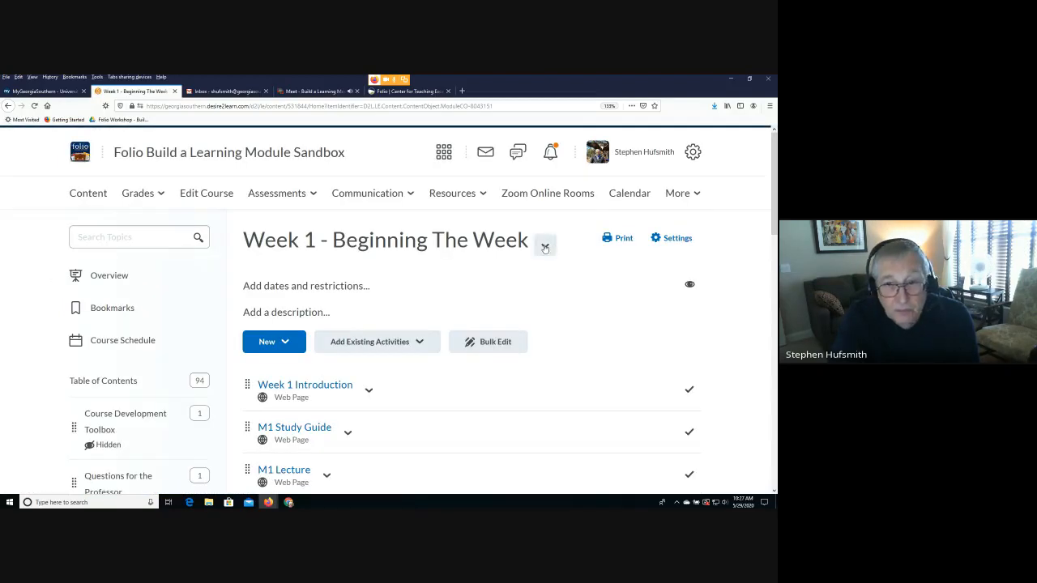
{"action": "left_click", "coordinate": [690, 290]}
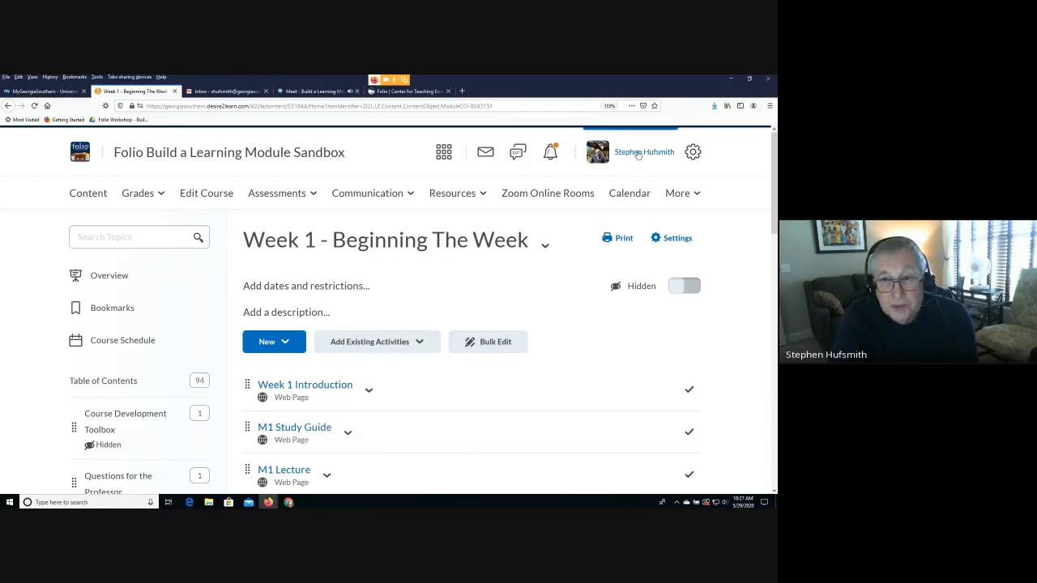
- View the course as a student and check the content's Table of Contents for the hidden Week 1 module
{"action": "left_click", "coordinate": [639, 153]}
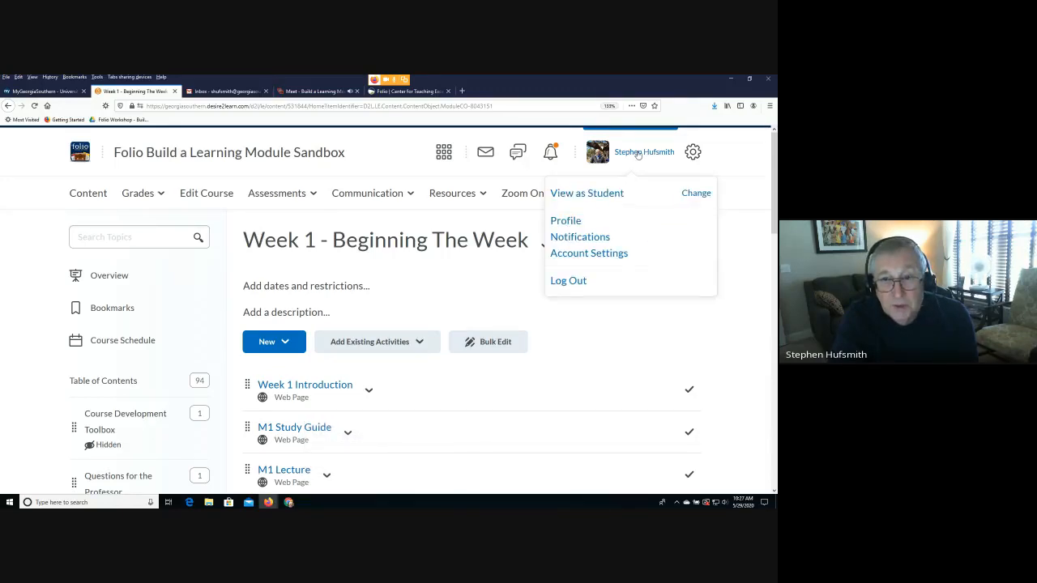
{"action": "left_click", "coordinate": [584, 194]}
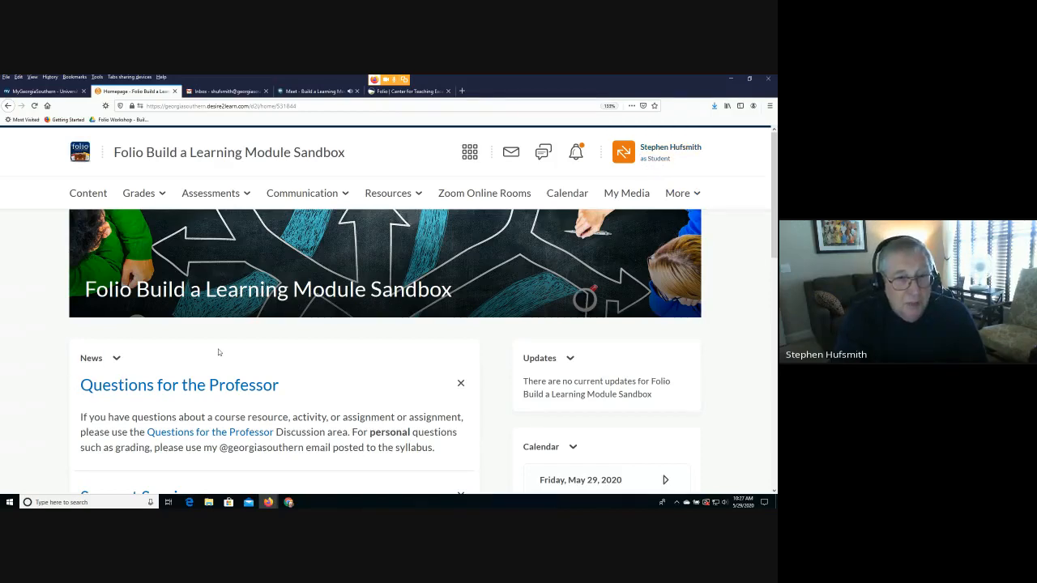
{"action": "left_click", "coordinate": [95, 196]}
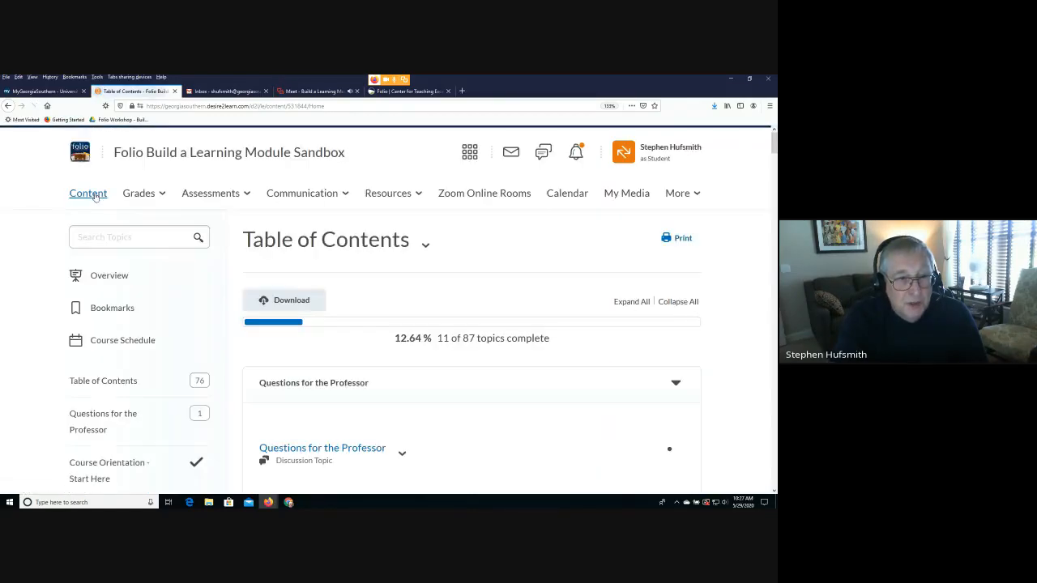
{"action": "scroll", "coordinate": [499, 391], "scroll_direction": "down", "scroll_amount": 4}
{"action": "scroll", "coordinate": [133, 330], "scroll_direction": "up", "scroll_amount": 2}
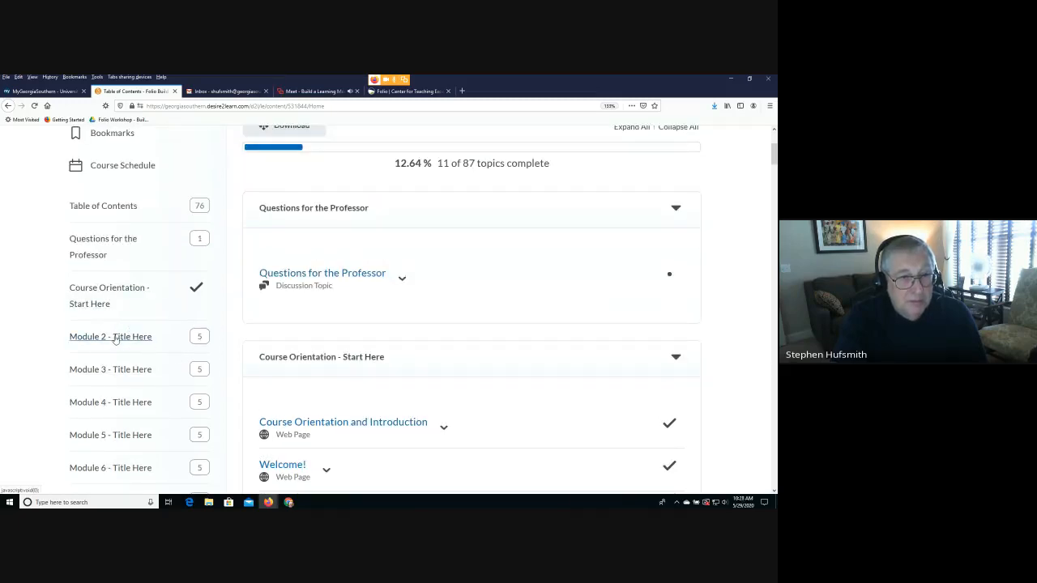
{"action": "scroll", "coordinate": [502, 369], "scroll_direction": "up", "scroll_amount": 2}
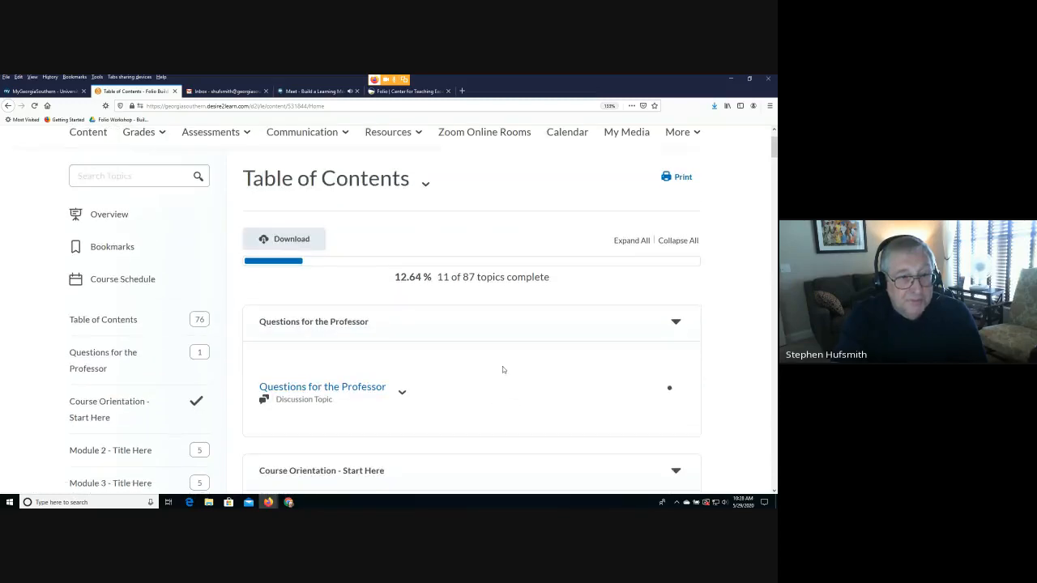
{"action": "scroll", "coordinate": [503, 369], "scroll_direction": "down", "scroll_amount": 3}
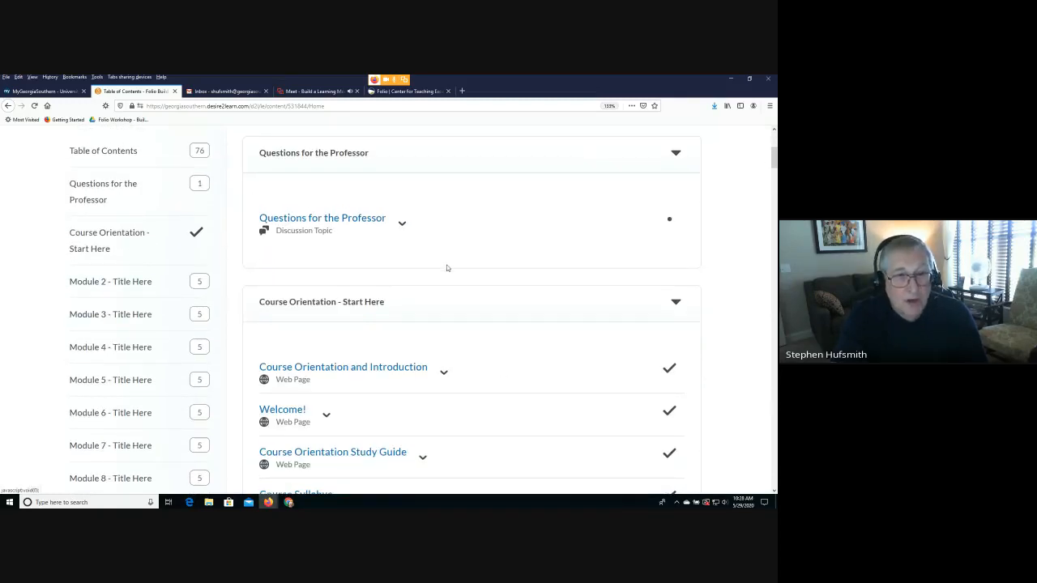
{"action": "scroll", "coordinate": [315, 227], "scroll_direction": "up", "scroll_amount": 2}
{"action": "scroll", "coordinate": [352, 339], "scroll_direction": "down", "scroll_amount": 2}
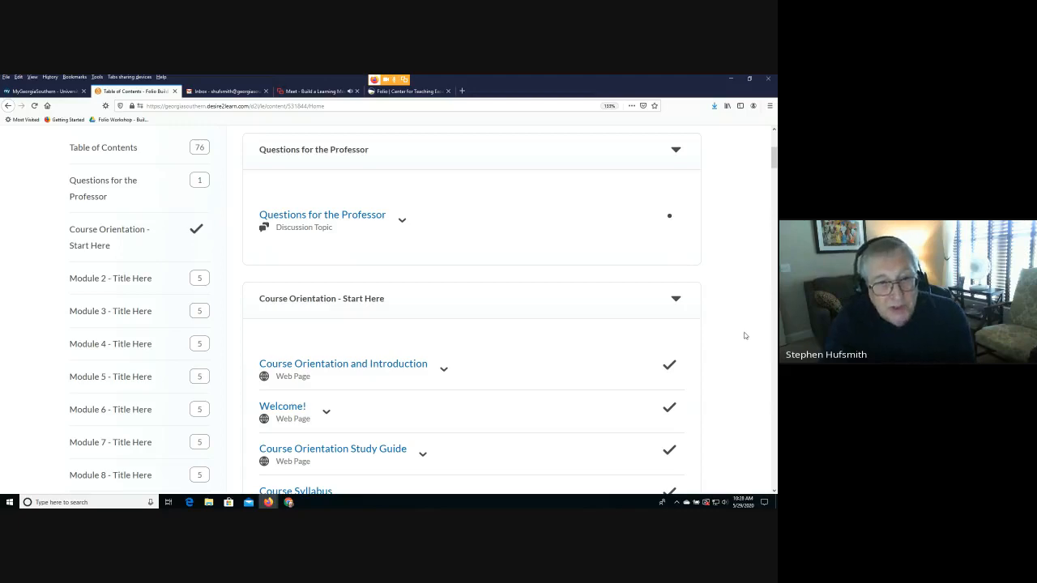
{"action": "scroll", "coordinate": [704, 350], "scroll_direction": "up", "scroll_amount": 4}
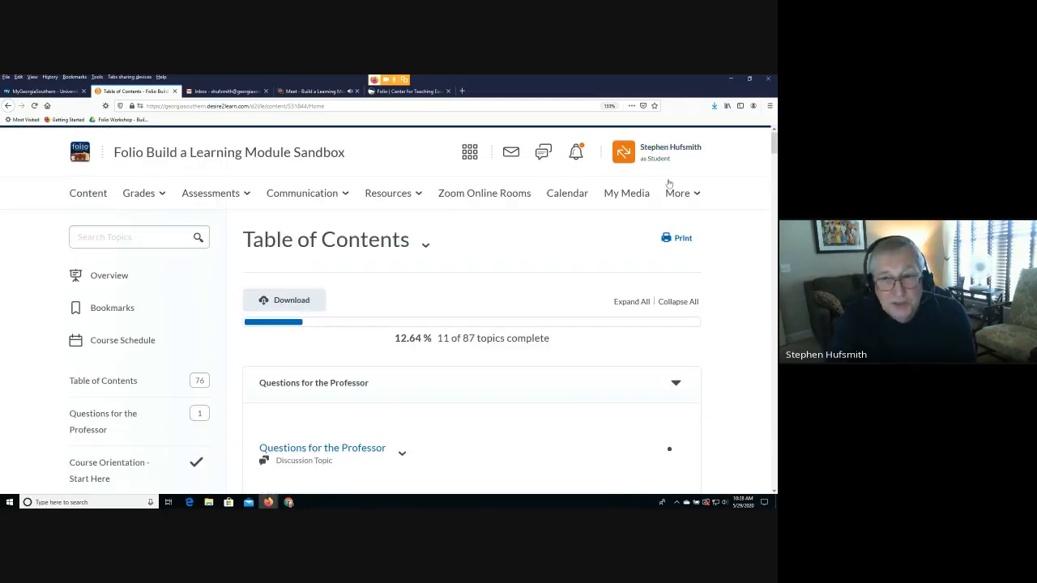
- Leave the student view, reduce the page zoom to 120%, and look over the course homepage
{"action": "left_click", "coordinate": [653, 153]}
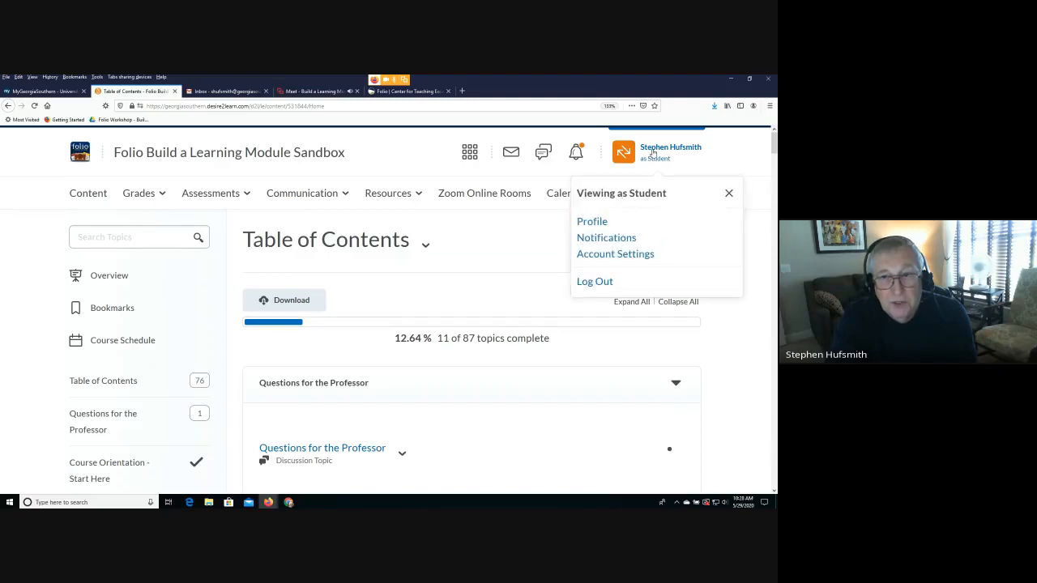
{"action": "left_click", "coordinate": [730, 196]}
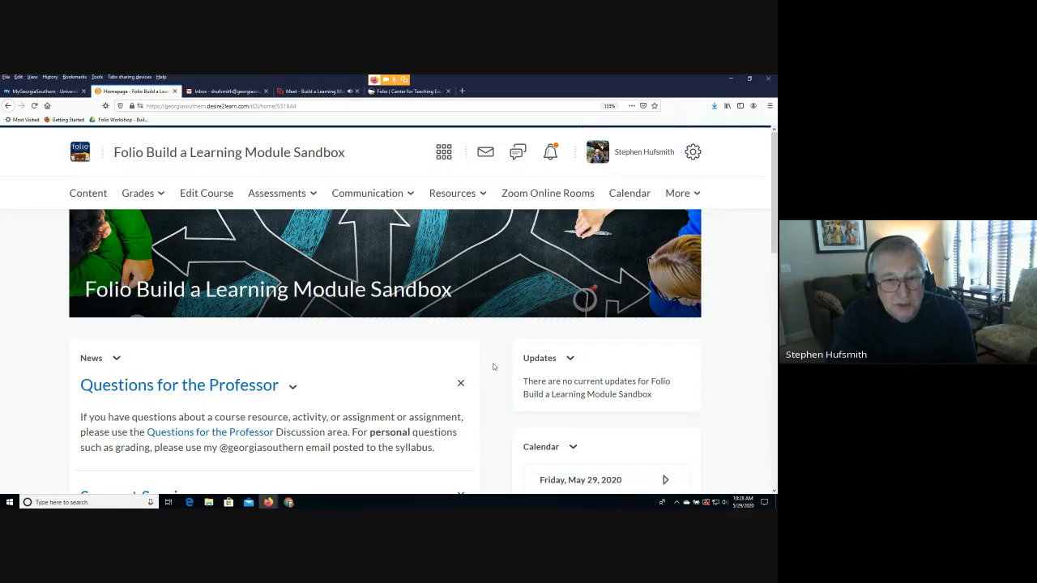
{"action": "scroll", "coordinate": [495, 365], "scroll_direction": "down", "scroll_amount": 3}
{"action": "scroll", "coordinate": [495, 364], "scroll_direction": "up", "scroll_amount": 3}
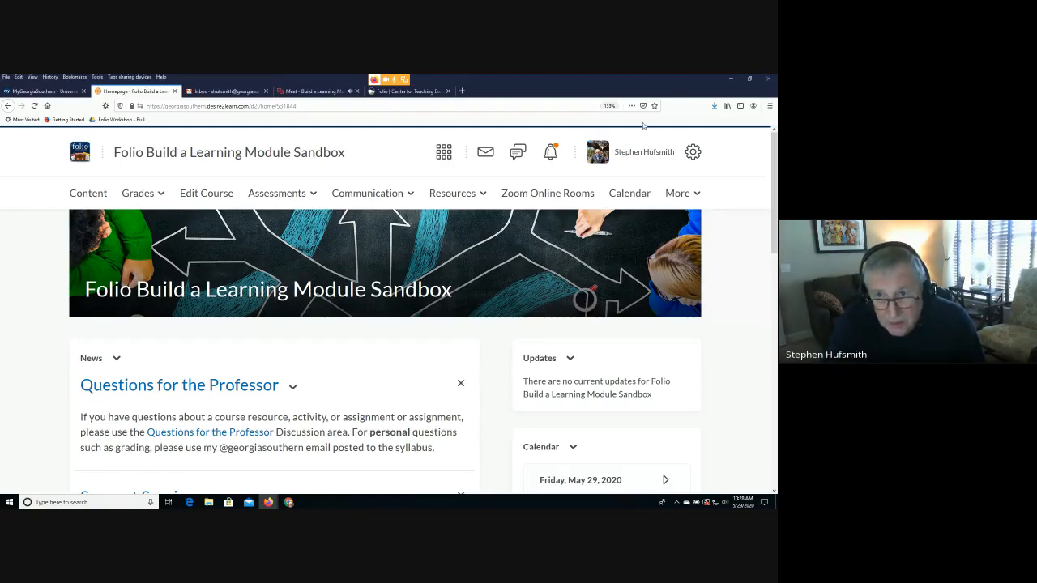
{"action": "key", "text": "ctrl+minus"}
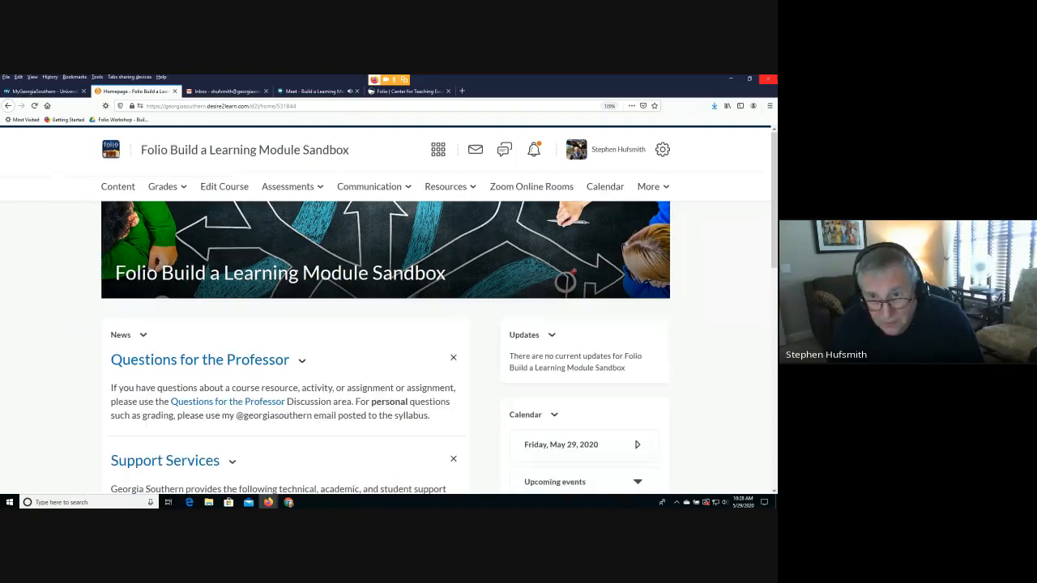
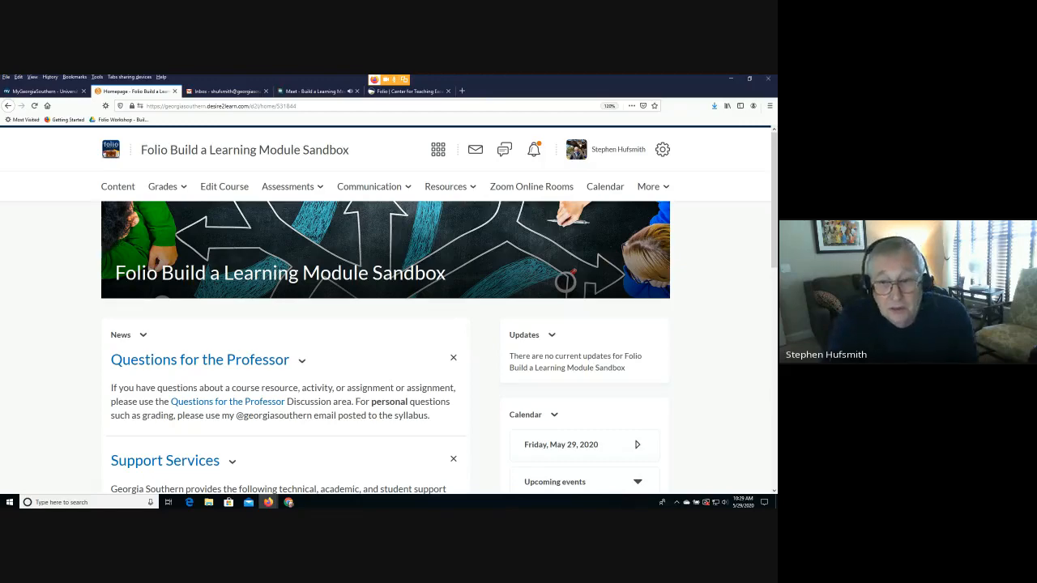
{"action": "scroll", "coordinate": [334, 458], "scroll_direction": "down", "scroll_amount": 5}
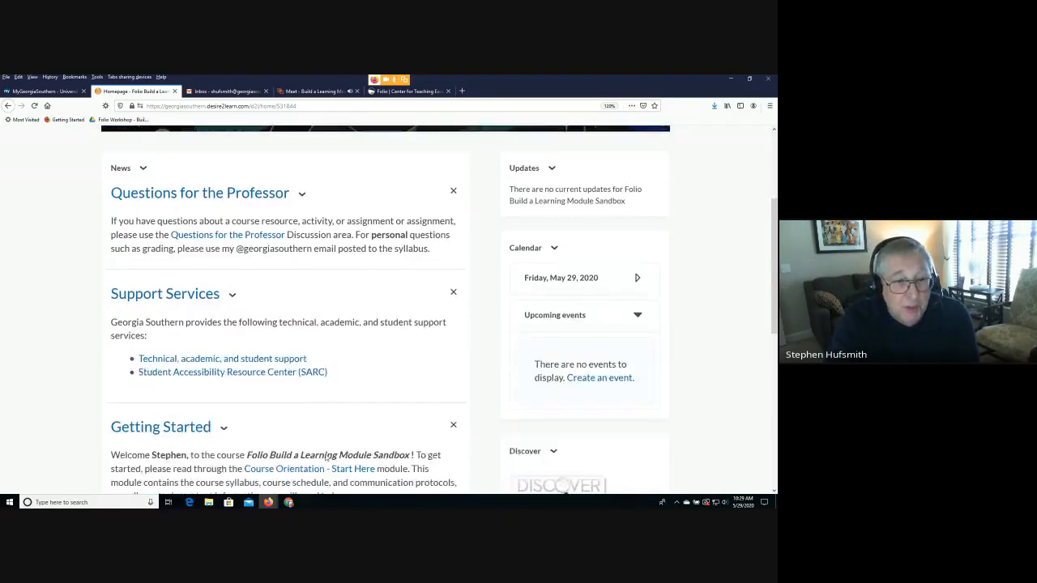
{"action": "scroll", "coordinate": [326, 461], "scroll_direction": "down", "scroll_amount": 5}
{"action": "scroll", "coordinate": [343, 440], "scroll_direction": "up", "scroll_amount": 10}
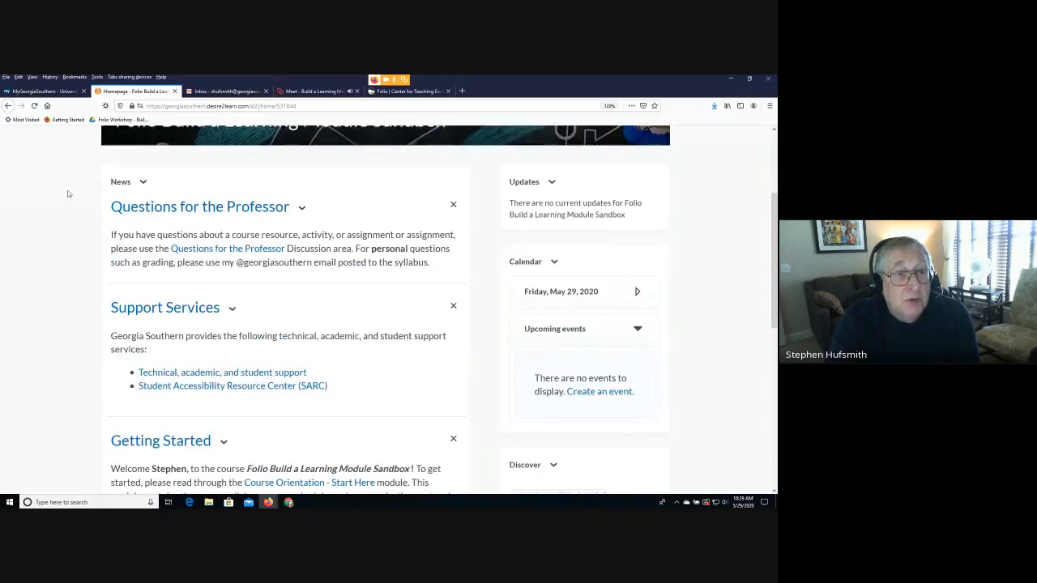
- Open the M1 Lecture page in the Week 1 - Beginning The Week module and read its template instructions
{"action": "left_click", "coordinate": [116, 186]}
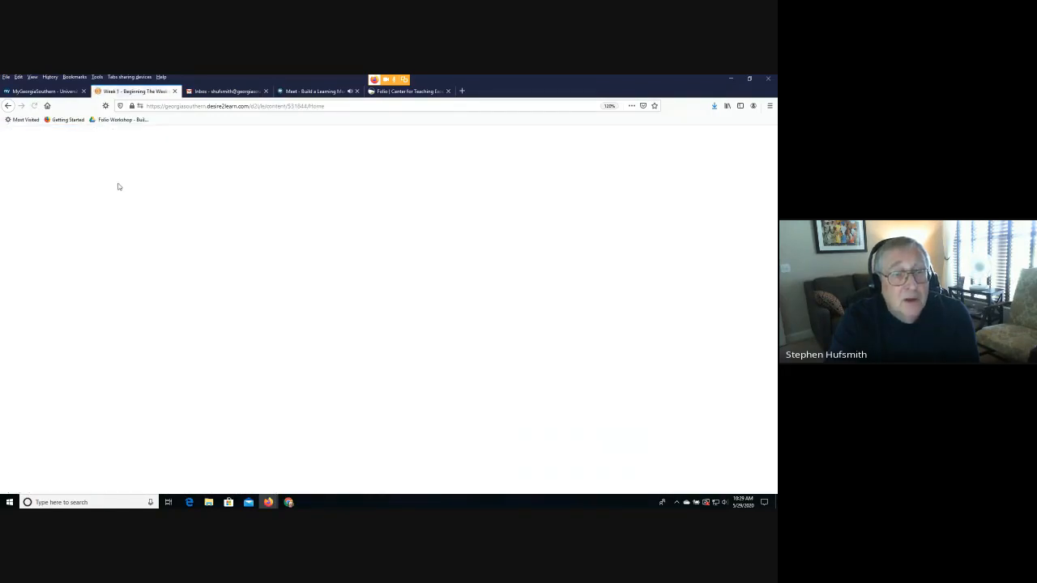
{"action": "scroll", "coordinate": [69, 277], "scroll_direction": "down", "scroll_amount": 3}
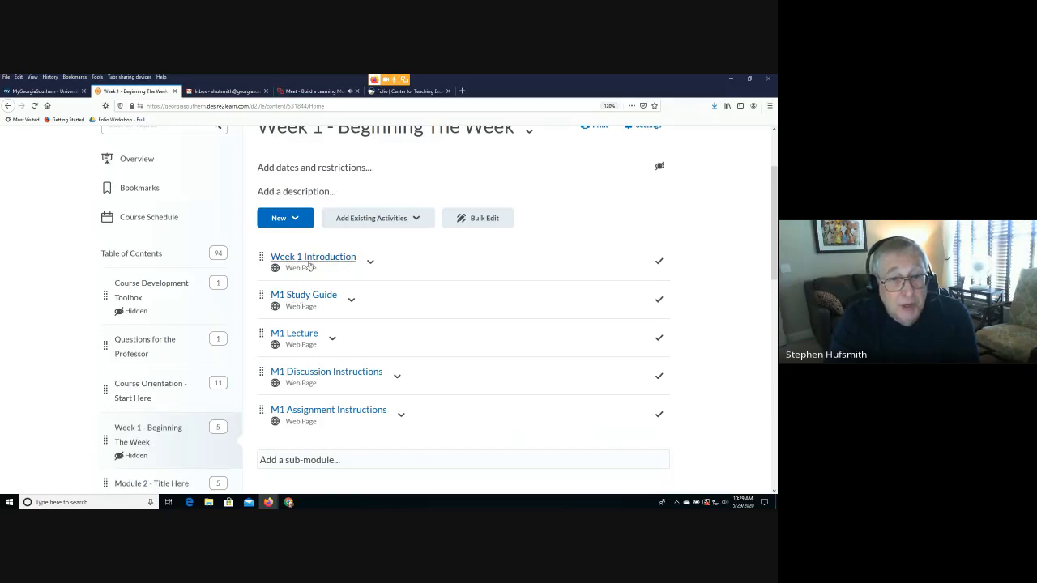
{"action": "left_click", "coordinate": [294, 337]}
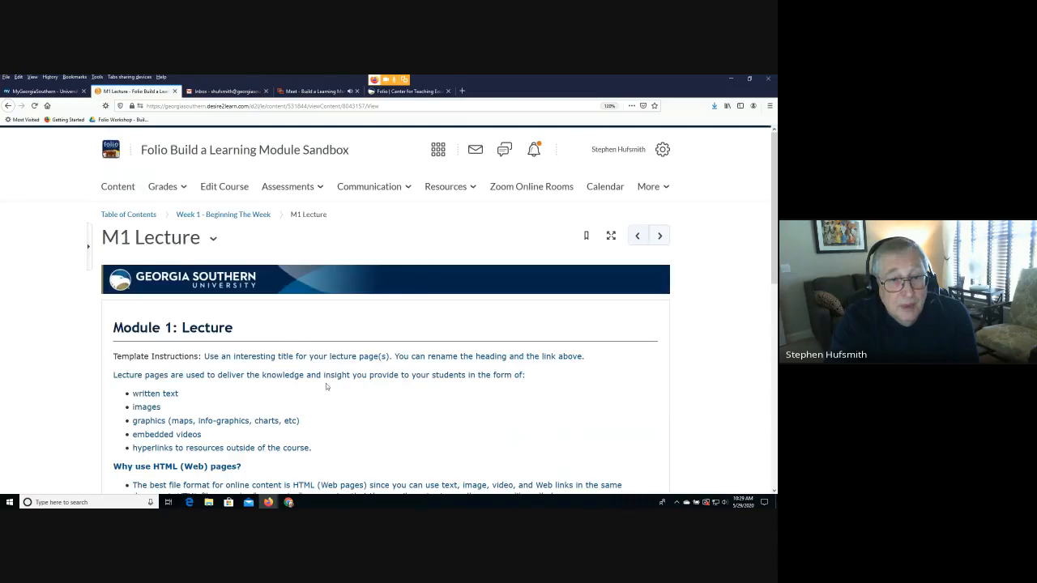
{"action": "scroll", "coordinate": [331, 386], "scroll_direction": "down", "scroll_amount": 3}
{"action": "scroll", "coordinate": [331, 386], "scroll_direction": "down", "scroll_amount": 3}
{"action": "scroll", "coordinate": [331, 385], "scroll_direction": "up", "scroll_amount": 5}
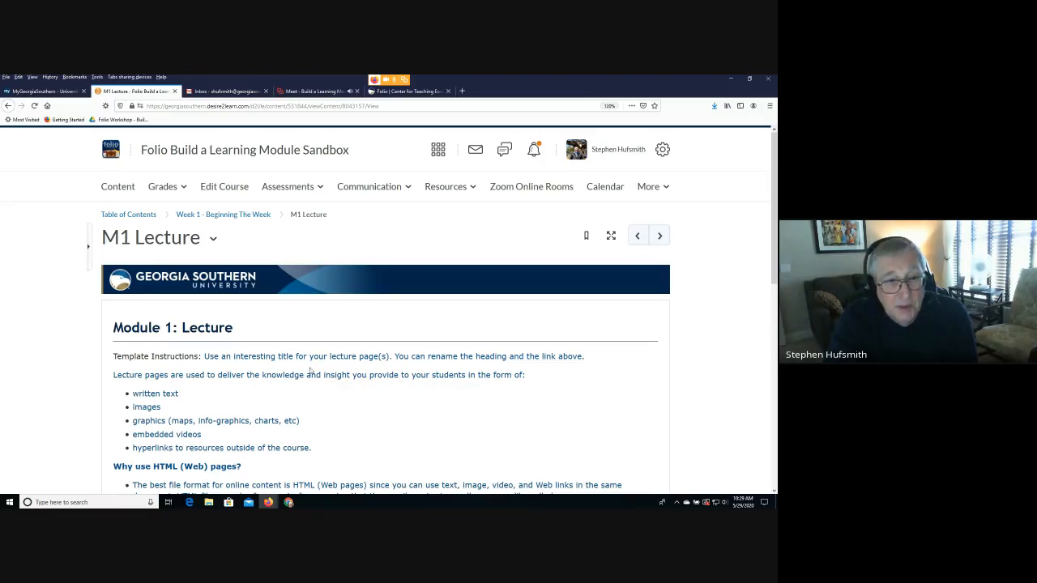
{"action": "scroll", "coordinate": [312, 372], "scroll_direction": "down", "scroll_amount": 10}
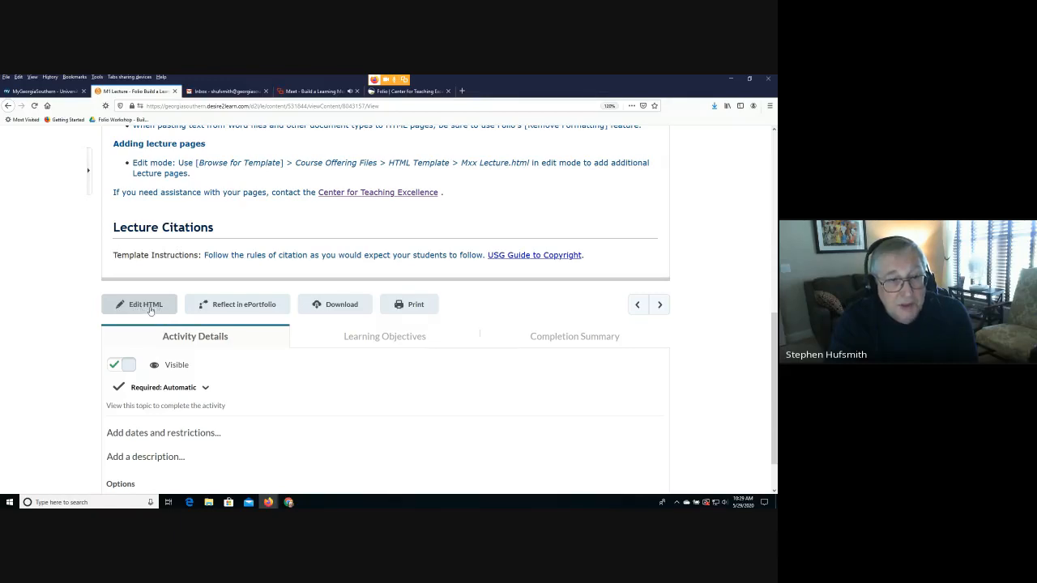
{"action": "scroll", "coordinate": [154, 312], "scroll_direction": "up", "scroll_amount": 1}
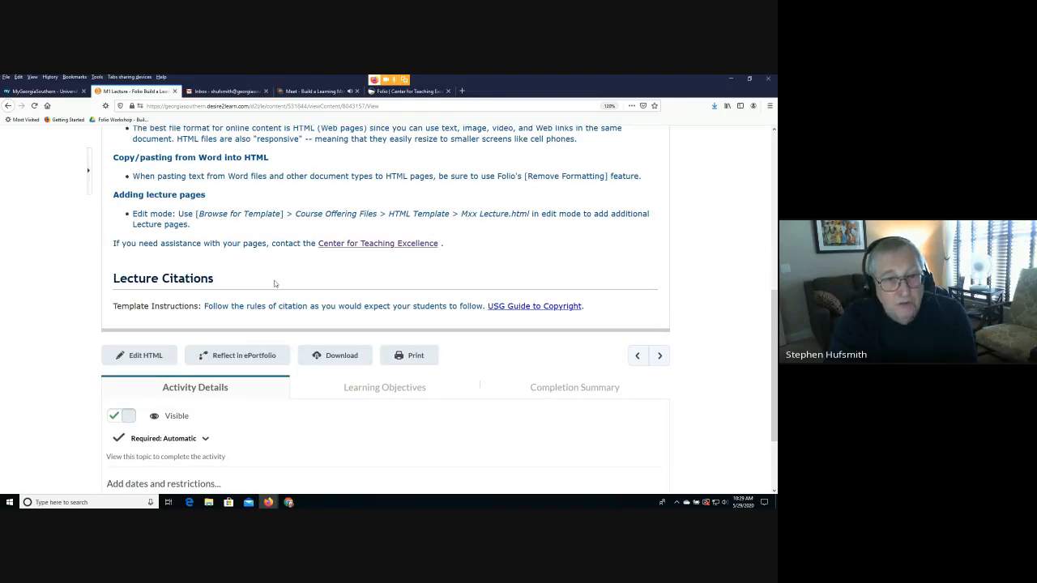
{"action": "scroll", "coordinate": [461, 300], "scroll_direction": "up", "scroll_amount": 4}
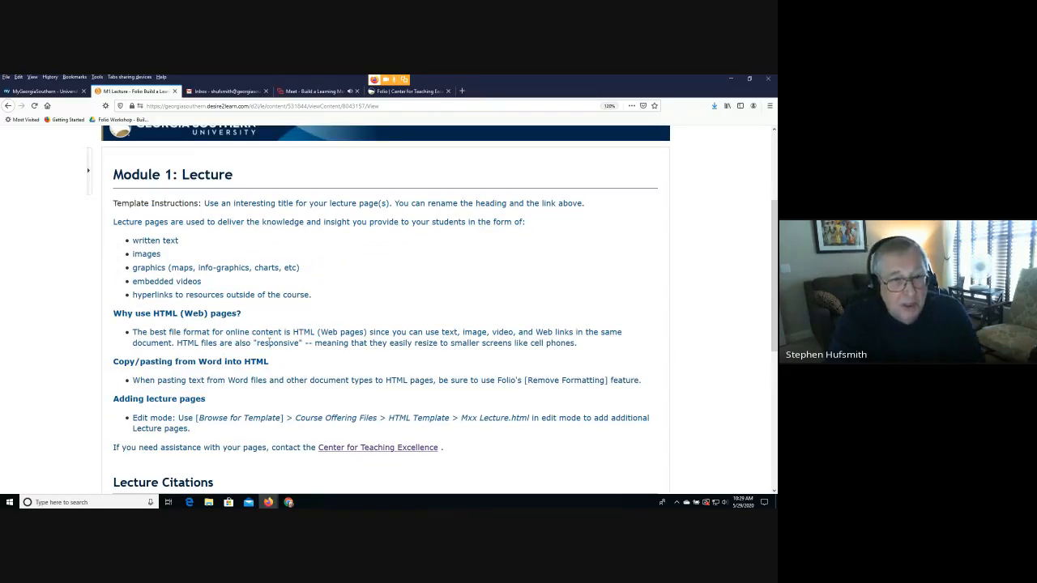
{"action": "scroll", "coordinate": [231, 381], "scroll_direction": "down", "scroll_amount": 3}
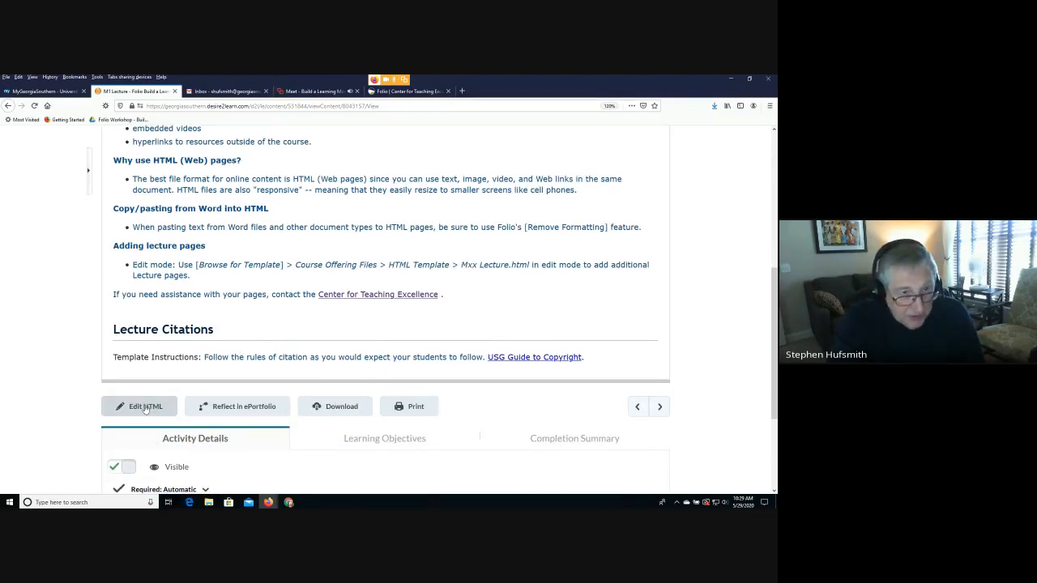
- Open the M1 Lecture page for HTML editing, then expand and collapse the editor's additional formatting tools
{"action": "left_click", "coordinate": [142, 406]}
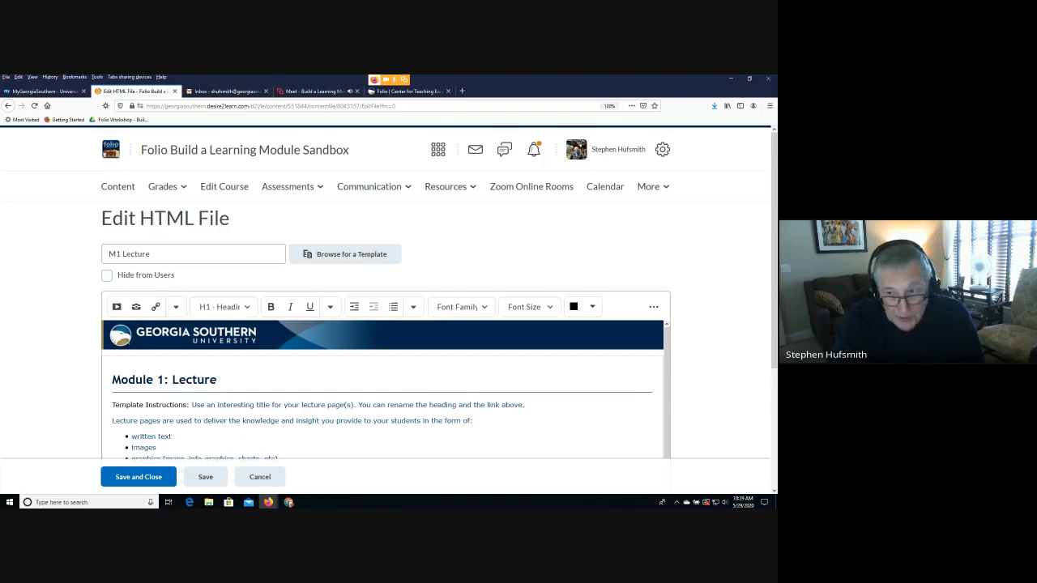
{"action": "scroll", "coordinate": [730, 357], "scroll_direction": "down", "scroll_amount": 3}
{"action": "scroll", "coordinate": [730, 356], "scroll_direction": "up", "scroll_amount": 2}
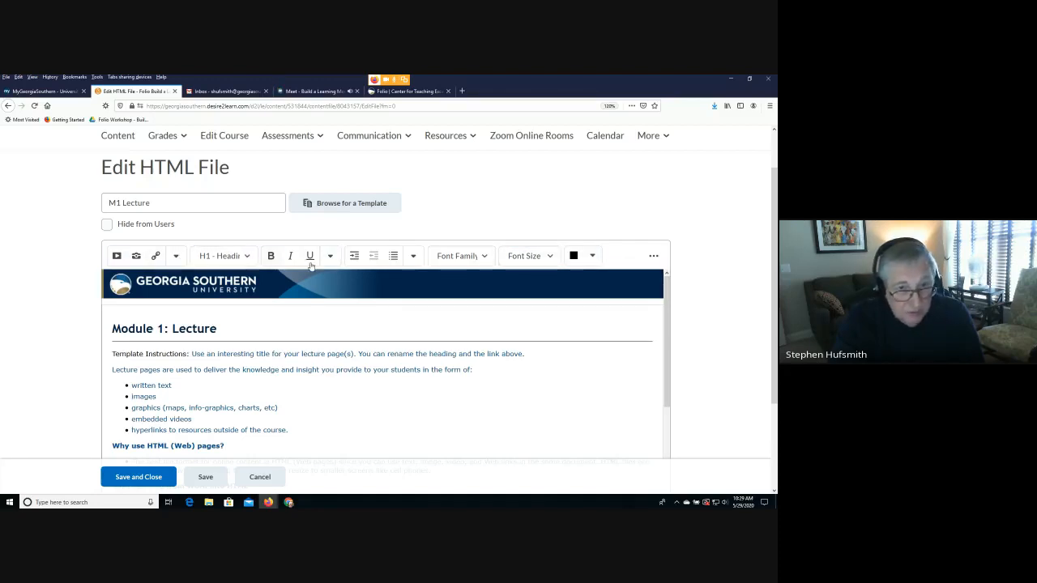
{"action": "left_click", "coordinate": [654, 257]}
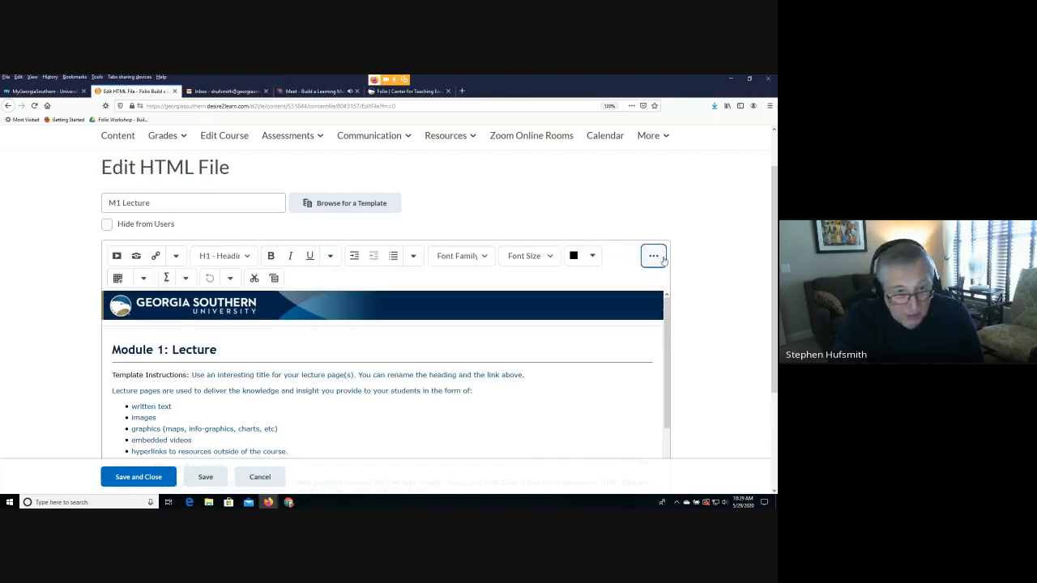
{"action": "left_click", "coordinate": [656, 257]}
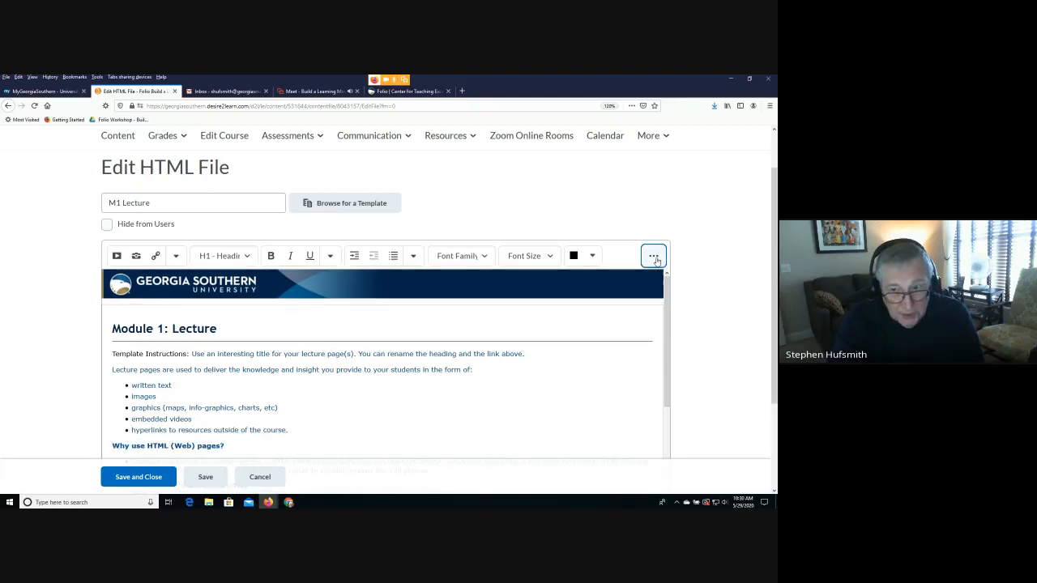
- Expand the editor's additional formatting tools and review the available equation types
{"action": "left_click", "coordinate": [656, 258]}
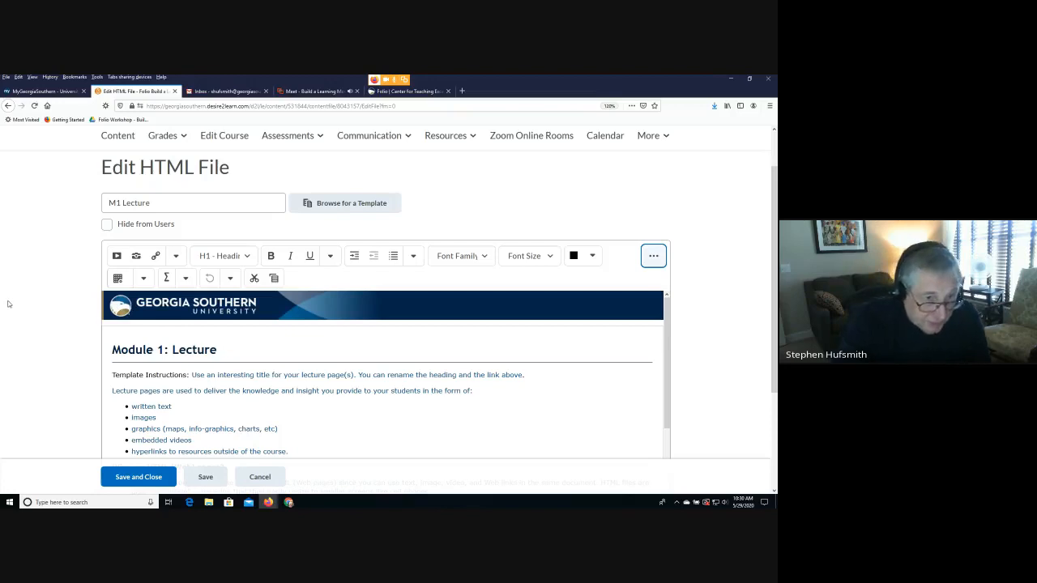
{"action": "left_click", "coordinate": [62, 299]}
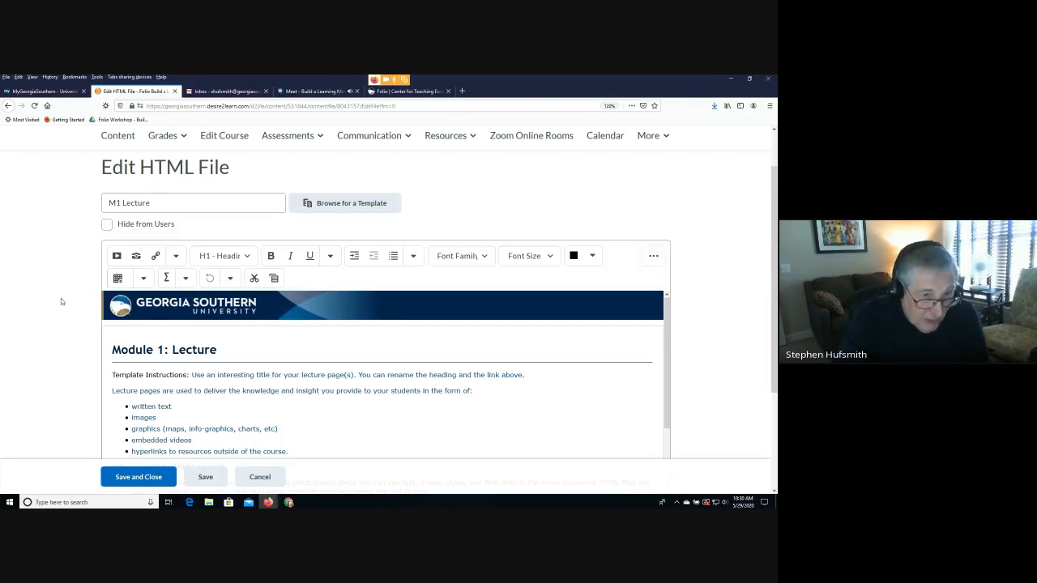
{"action": "left_click", "coordinate": [186, 278]}
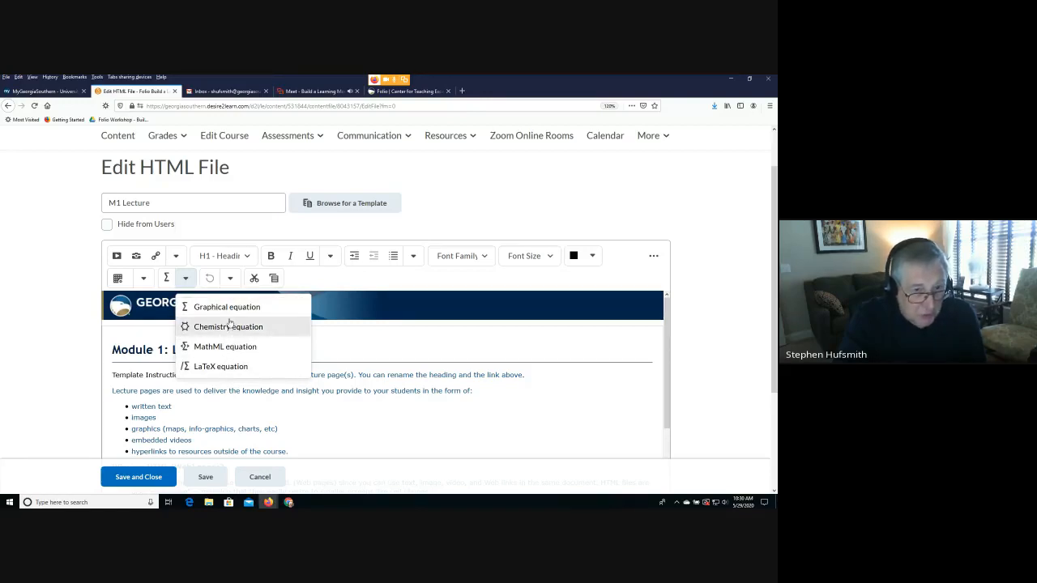
{"action": "left_click", "coordinate": [497, 402]}
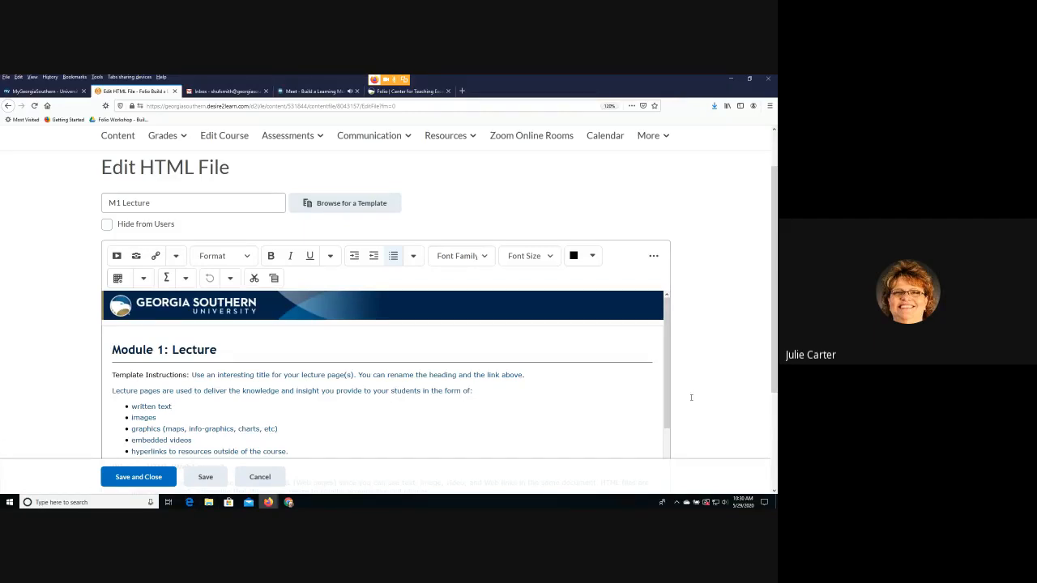
- Look over the M1 Lecture text, cancel the edit, and return to the Week 1 - Beginning The Week module
{"action": "scroll", "coordinate": [707, 340], "scroll_direction": "down", "scroll_amount": 1}
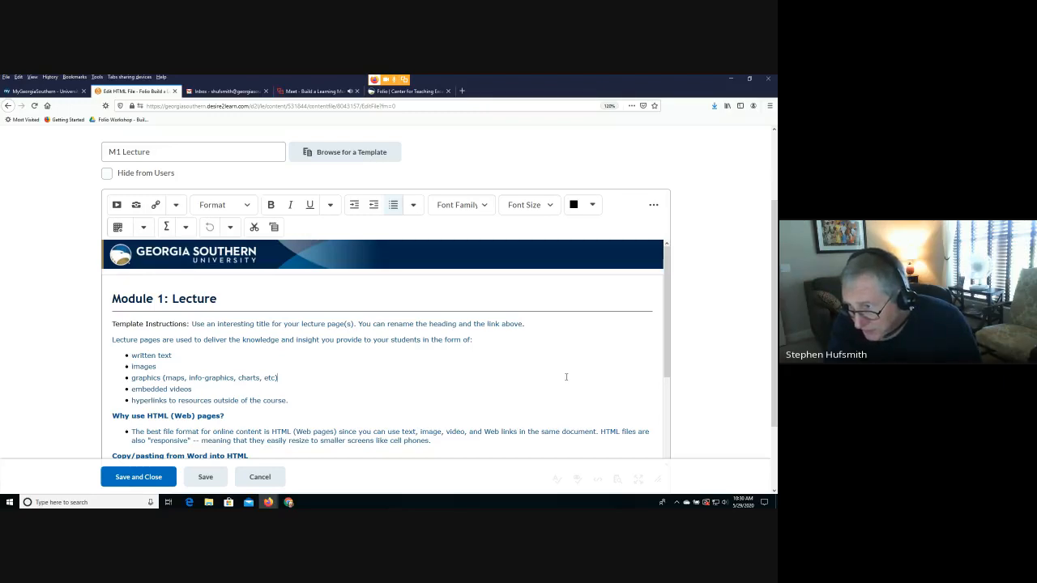
{"action": "scroll", "coordinate": [79, 349], "scroll_direction": "up", "scroll_amount": 2}
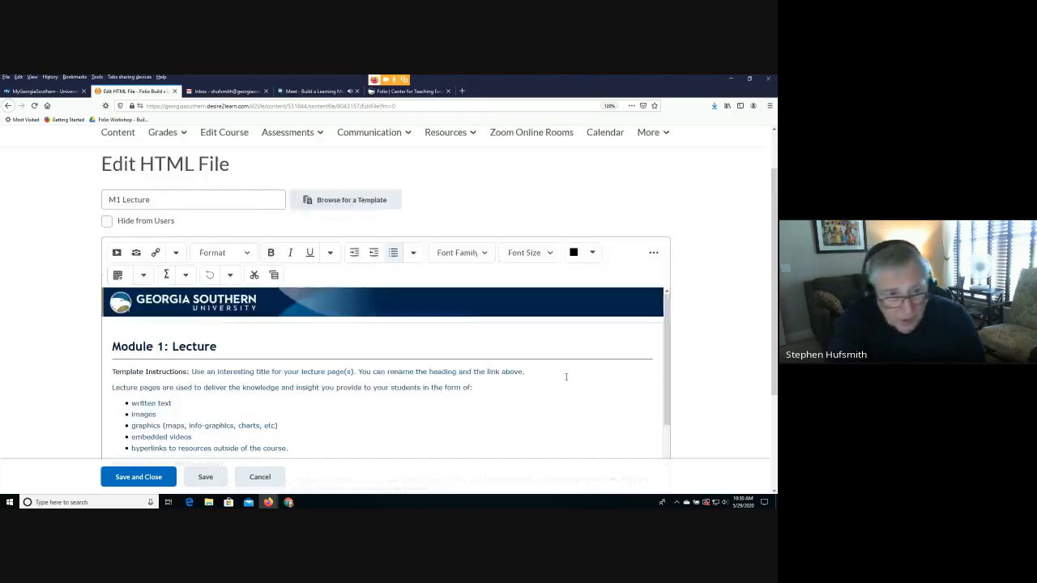
{"action": "scroll", "coordinate": [79, 361], "scroll_direction": "down", "scroll_amount": 3}
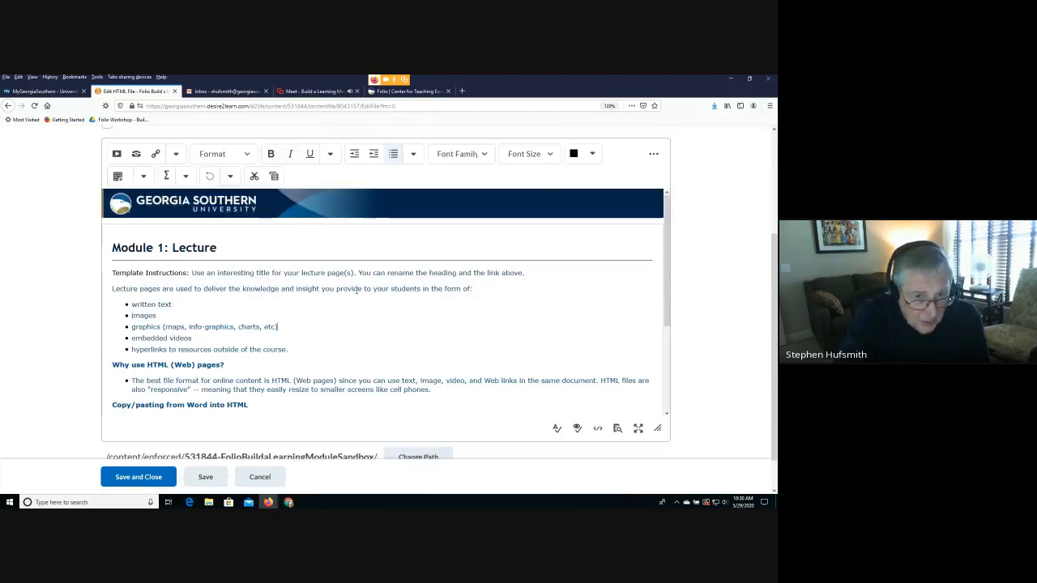
{"action": "left_click", "coordinate": [259, 478]}
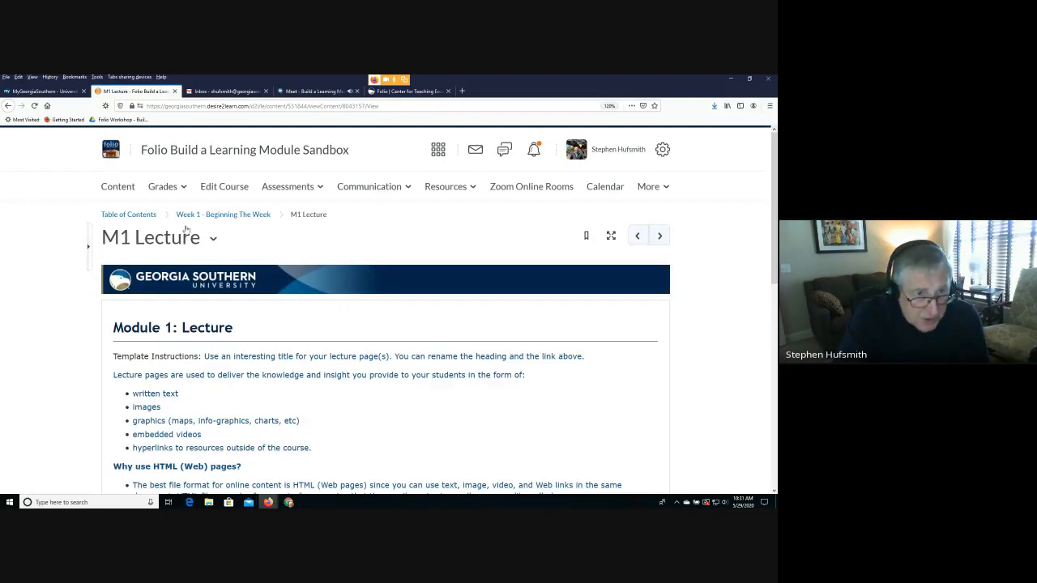
{"action": "left_click", "coordinate": [209, 215]}
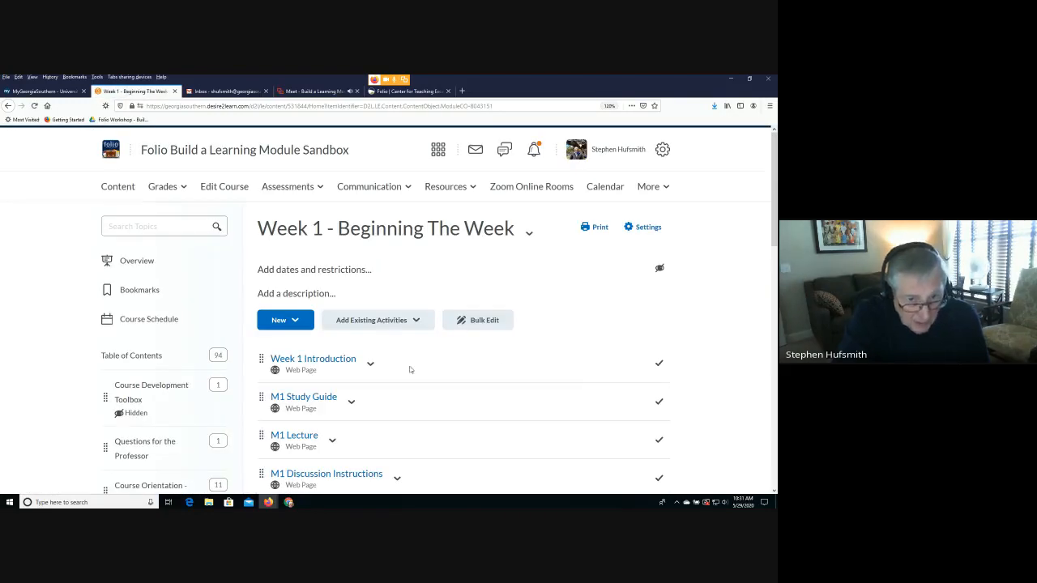
- Open the course's Dropbox folders and look through the list of assignment folders
{"action": "left_click", "coordinate": [287, 188]}
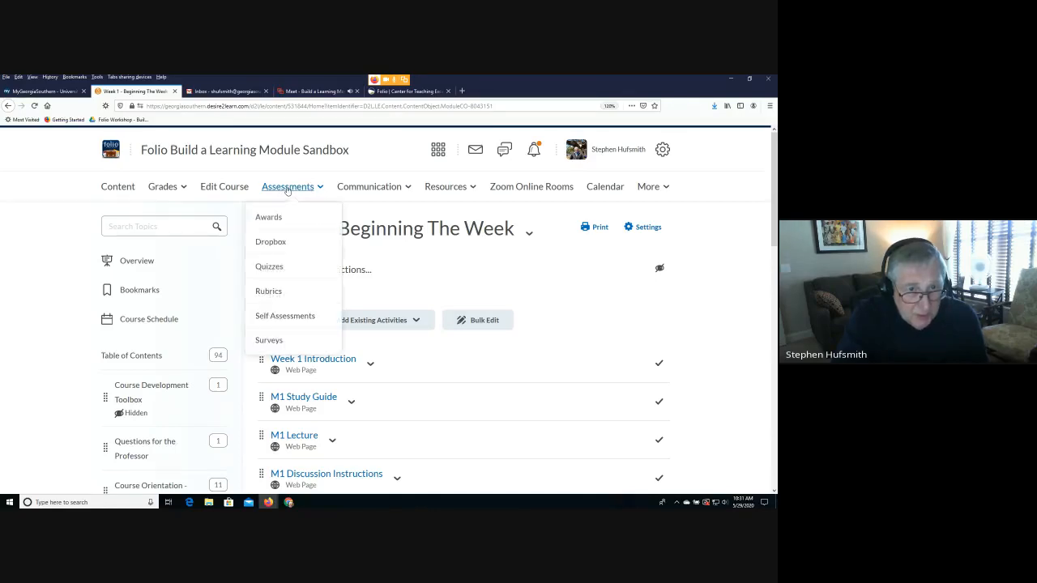
{"action": "left_click", "coordinate": [286, 189]}
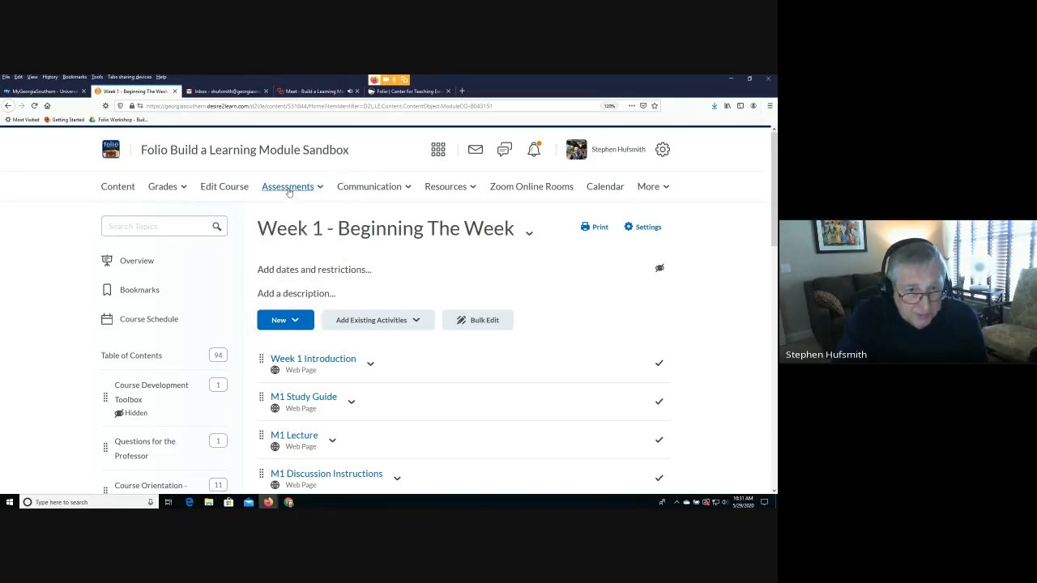
{"action": "left_click", "coordinate": [289, 191]}
{"action": "left_click", "coordinate": [277, 242]}
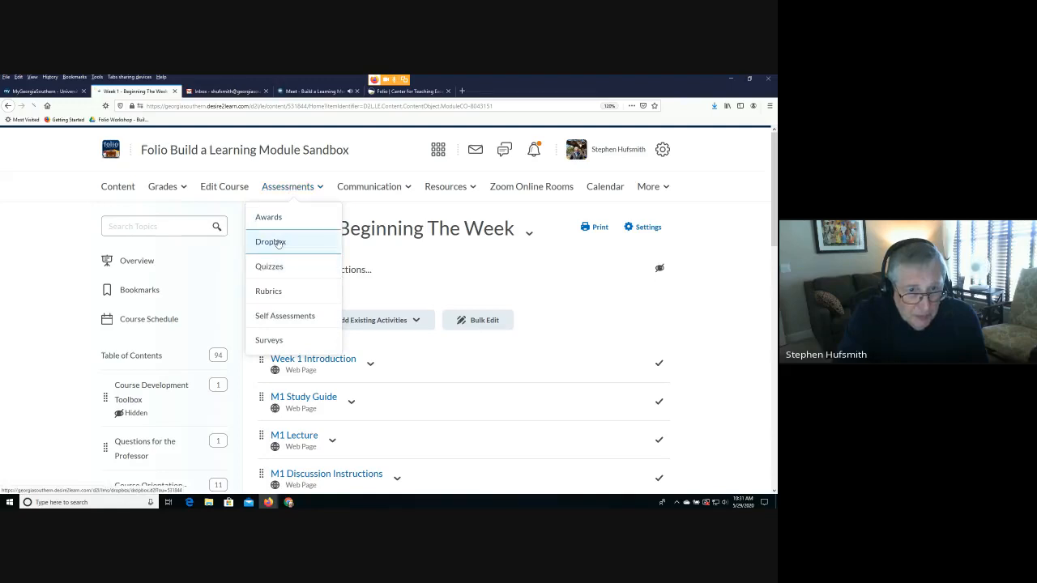
{"action": "scroll", "coordinate": [203, 308], "scroll_direction": "down", "scroll_amount": 2}
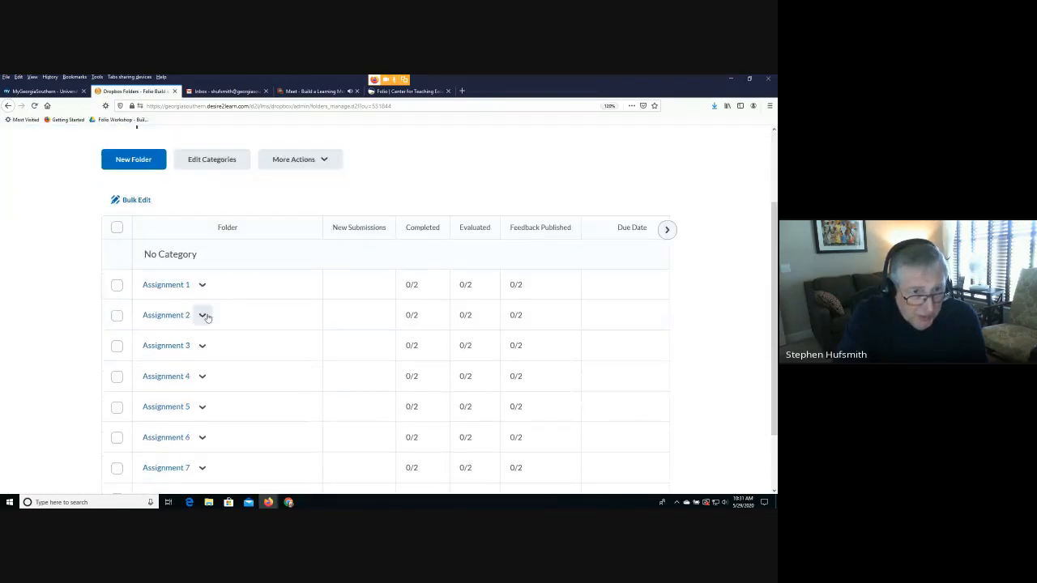
{"action": "scroll", "coordinate": [175, 421], "scroll_direction": "down", "scroll_amount": 2}
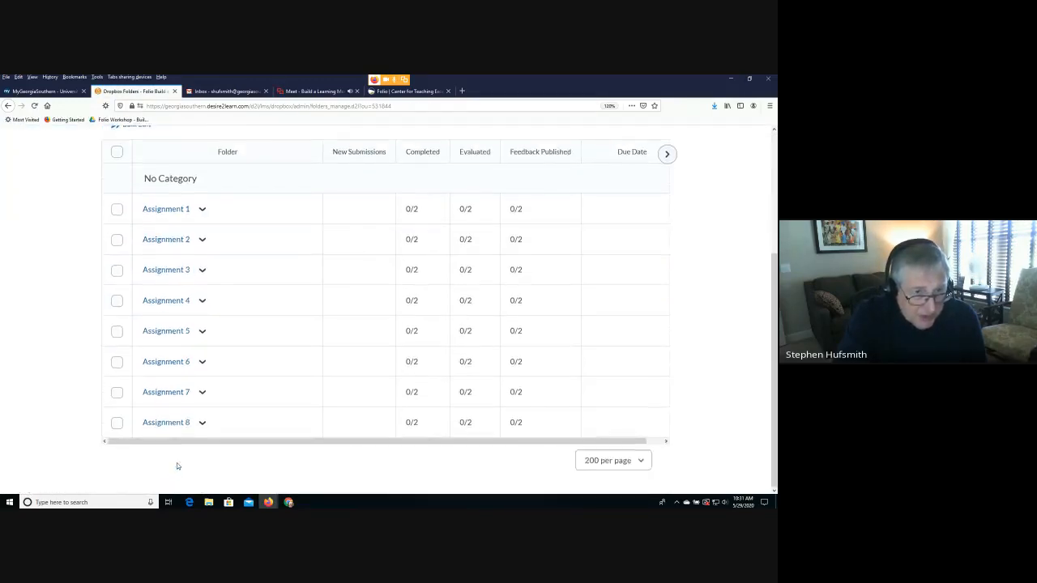
{"action": "scroll", "coordinate": [179, 438], "scroll_direction": "up", "scroll_amount": 4}
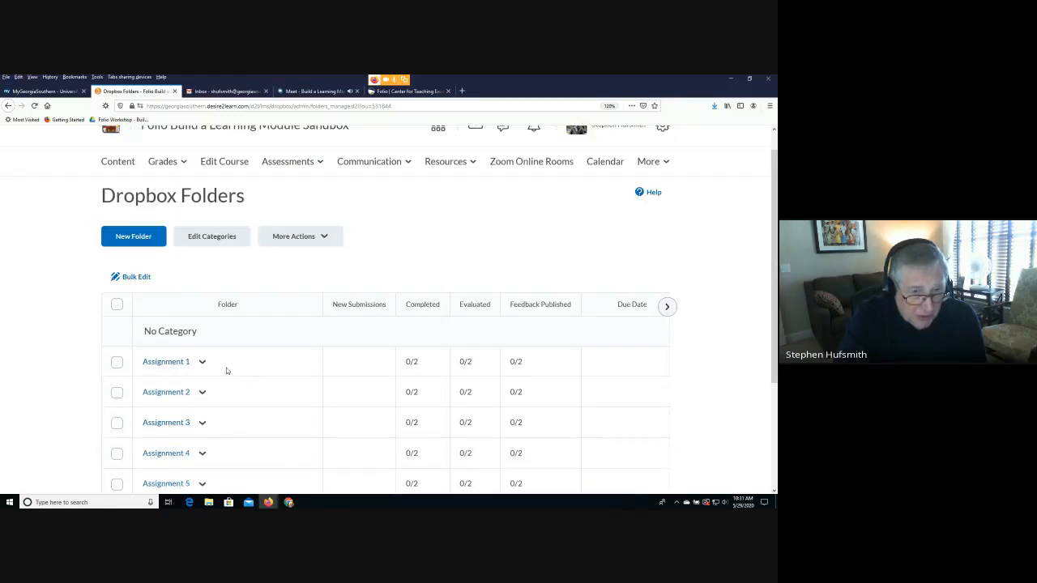
{"action": "scroll", "coordinate": [226, 368], "scroll_direction": "up", "scroll_amount": 1}
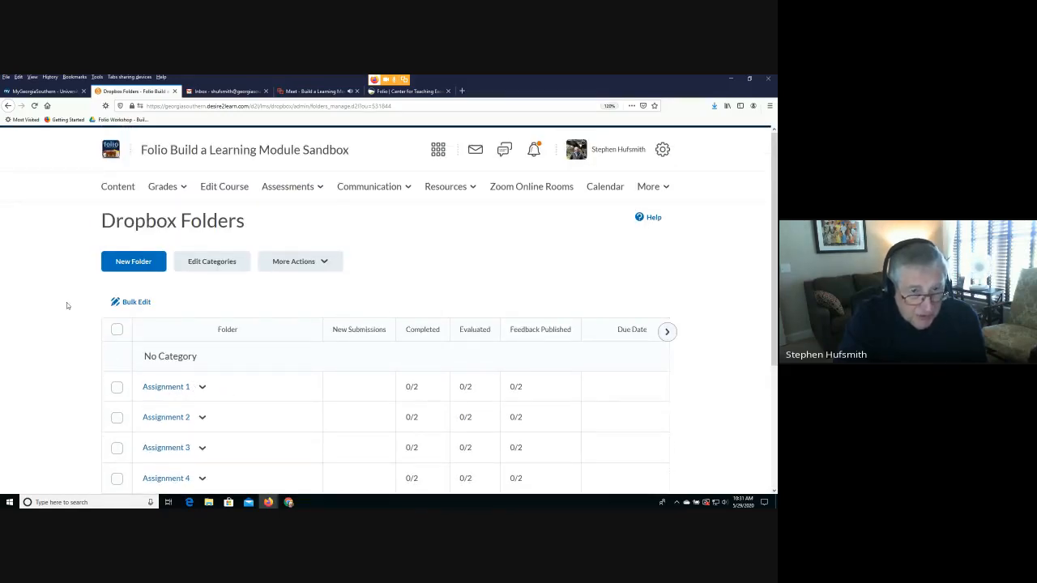
- Return to the course content and add the existing Assignment 1 dropbox to the Week 1 - Beginning The Week module
{"action": "left_click", "coordinate": [124, 188]}
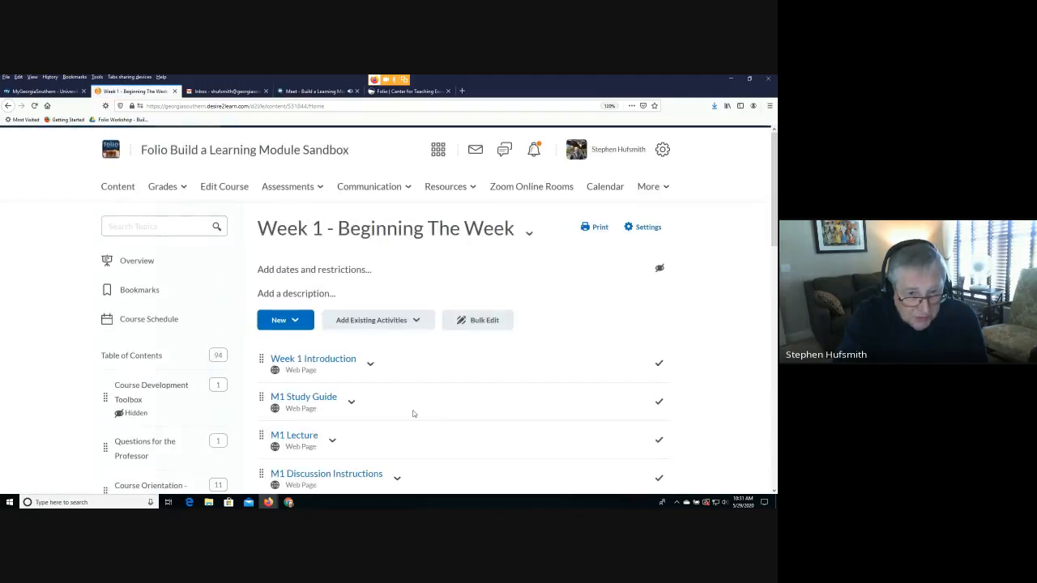
{"action": "scroll", "coordinate": [413, 414], "scroll_direction": "down", "scroll_amount": 2}
{"action": "scroll", "coordinate": [416, 414], "scroll_direction": "down", "scroll_amount": 1}
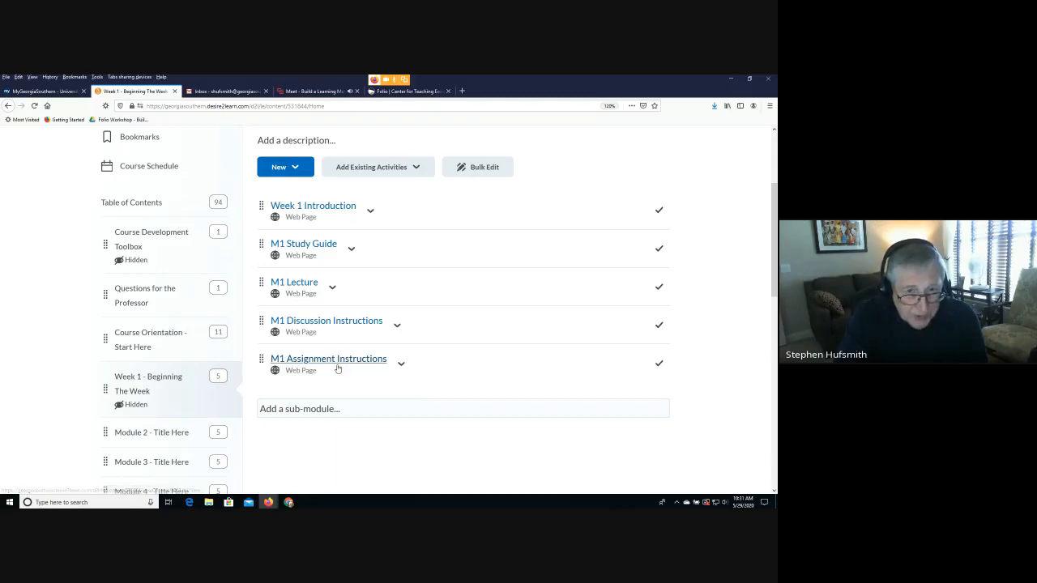
{"action": "scroll", "coordinate": [398, 267], "scroll_direction": "up", "scroll_amount": 1}
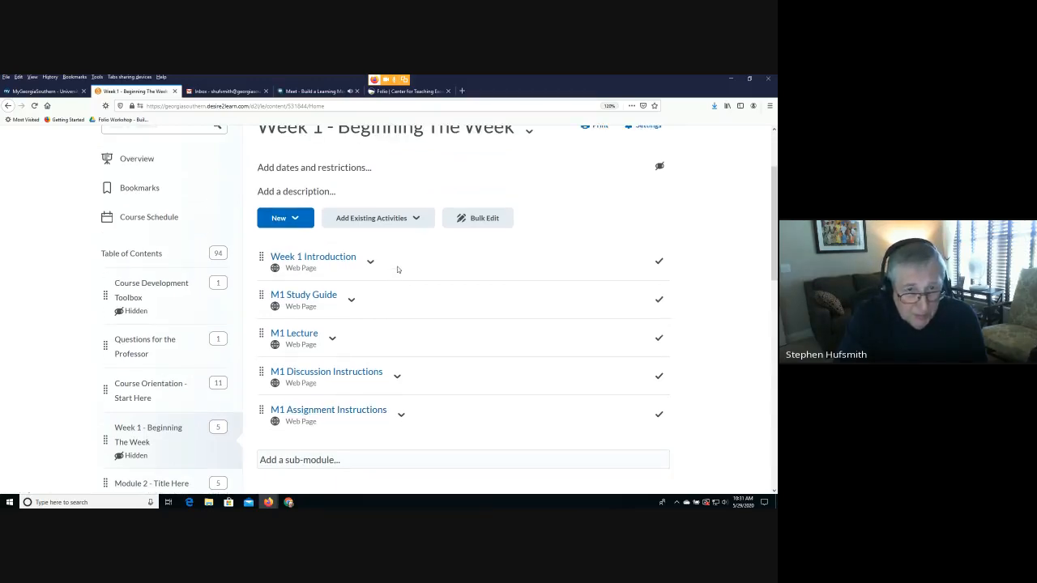
{"action": "left_click", "coordinate": [384, 220]}
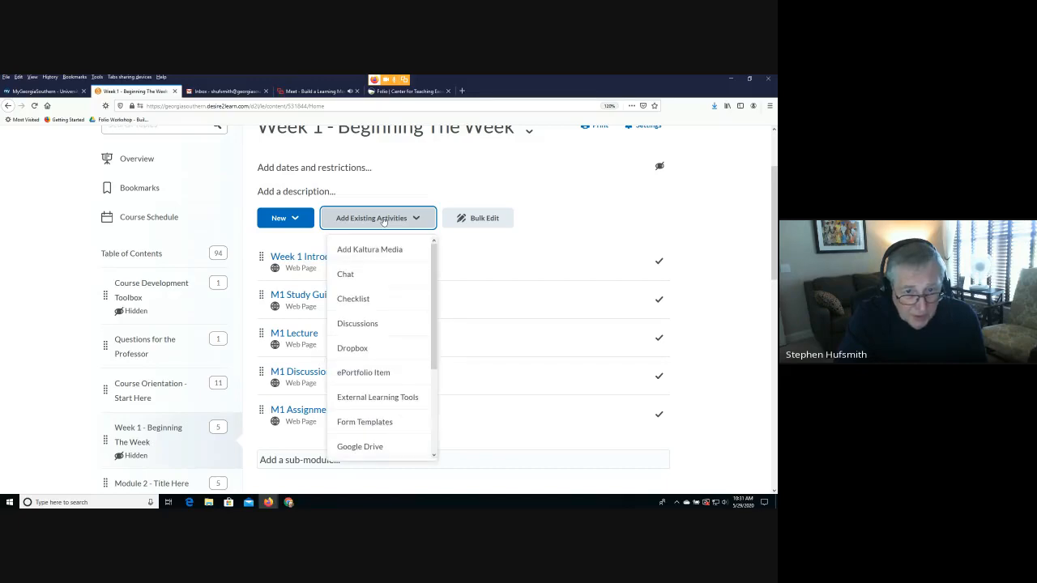
{"action": "scroll", "coordinate": [398, 299], "scroll_direction": "down", "scroll_amount": 1}
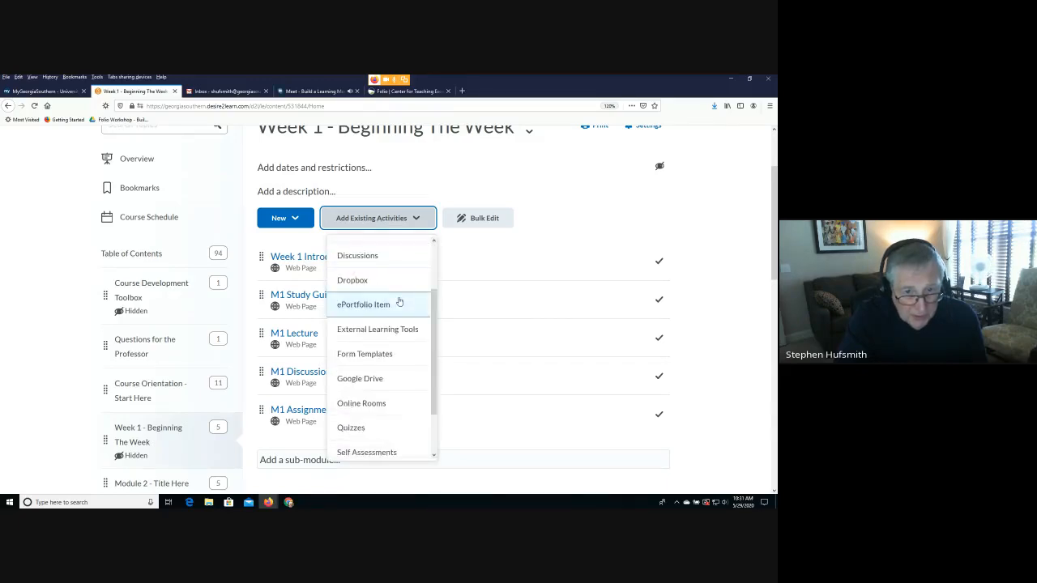
{"action": "scroll", "coordinate": [398, 302], "scroll_direction": "up", "scroll_amount": 1}
{"action": "scroll", "coordinate": [381, 313], "scroll_direction": "down", "scroll_amount": 2}
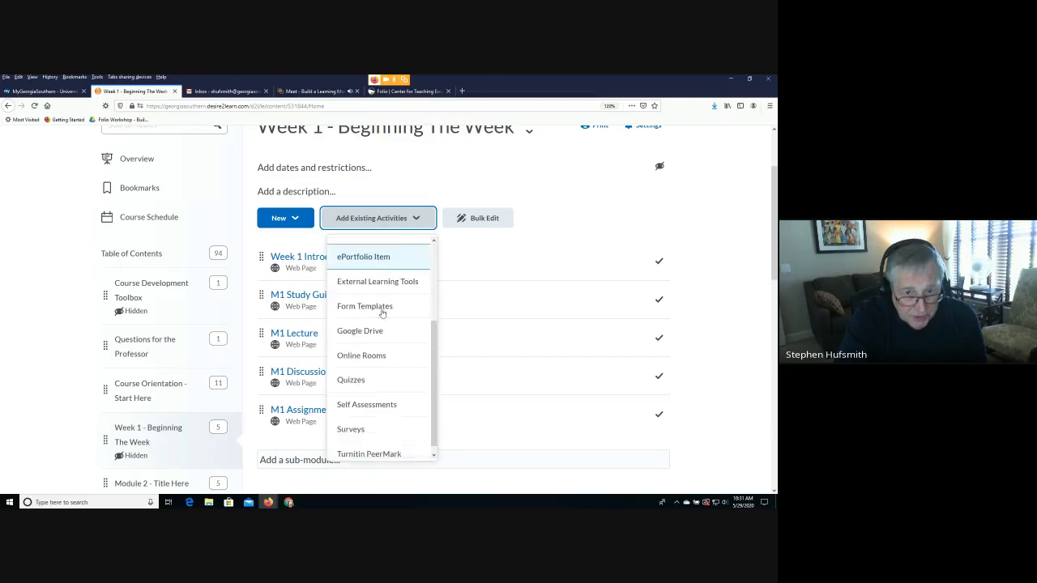
{"action": "scroll", "coordinate": [376, 310], "scroll_direction": "up", "scroll_amount": 3}
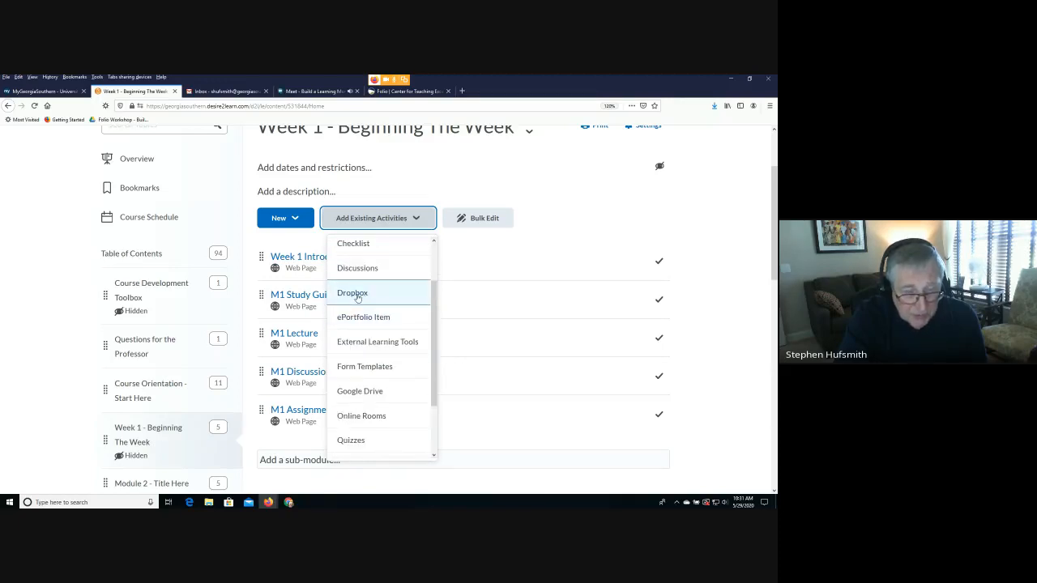
{"action": "left_click", "coordinate": [357, 296]}
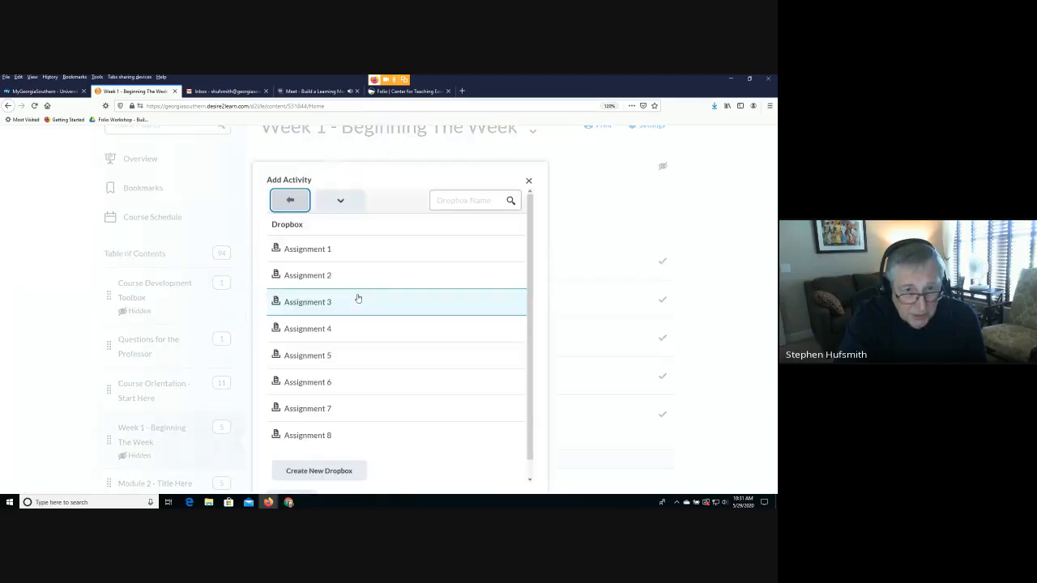
{"action": "left_click", "coordinate": [309, 248]}
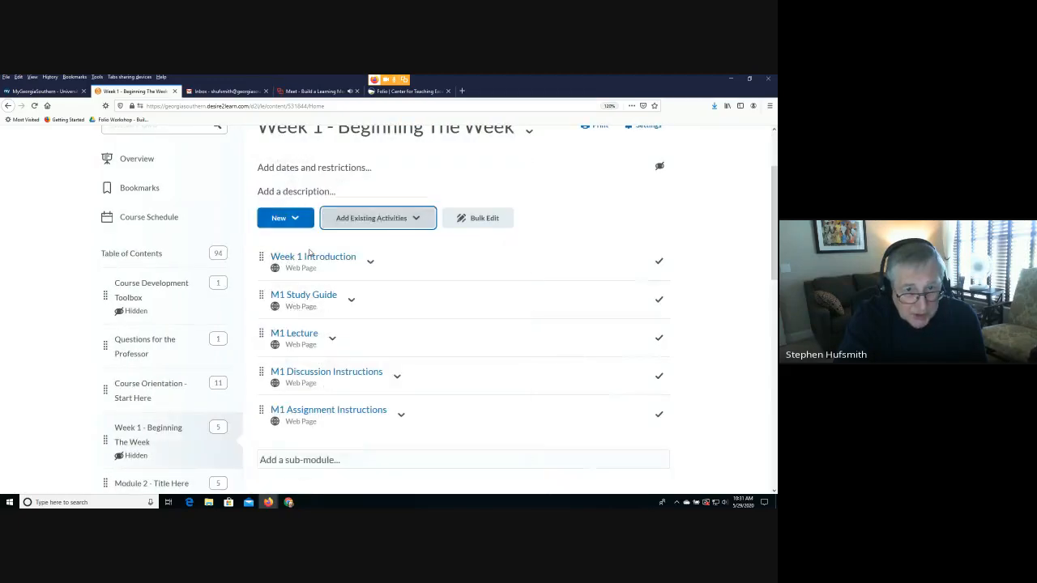
- Check where the Assignment 1 activity sits among the Week 1 module's topics
{"action": "scroll", "coordinate": [429, 406], "scroll_direction": "down", "scroll_amount": 3}
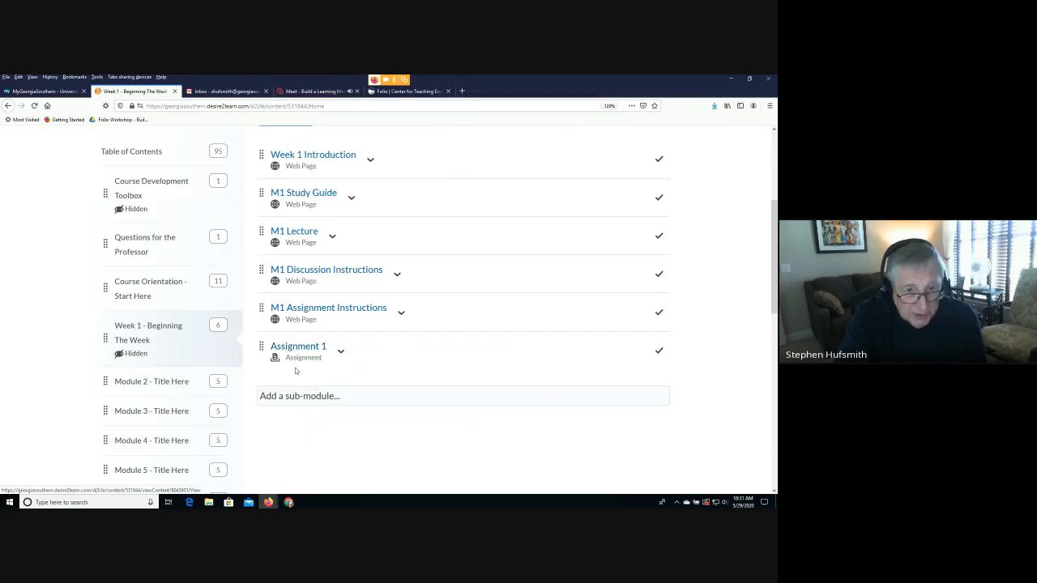
{"action": "scroll", "coordinate": [296, 366], "scroll_direction": "up", "scroll_amount": 3}
{"action": "scroll", "coordinate": [320, 348], "scroll_direction": "down", "scroll_amount": 3}
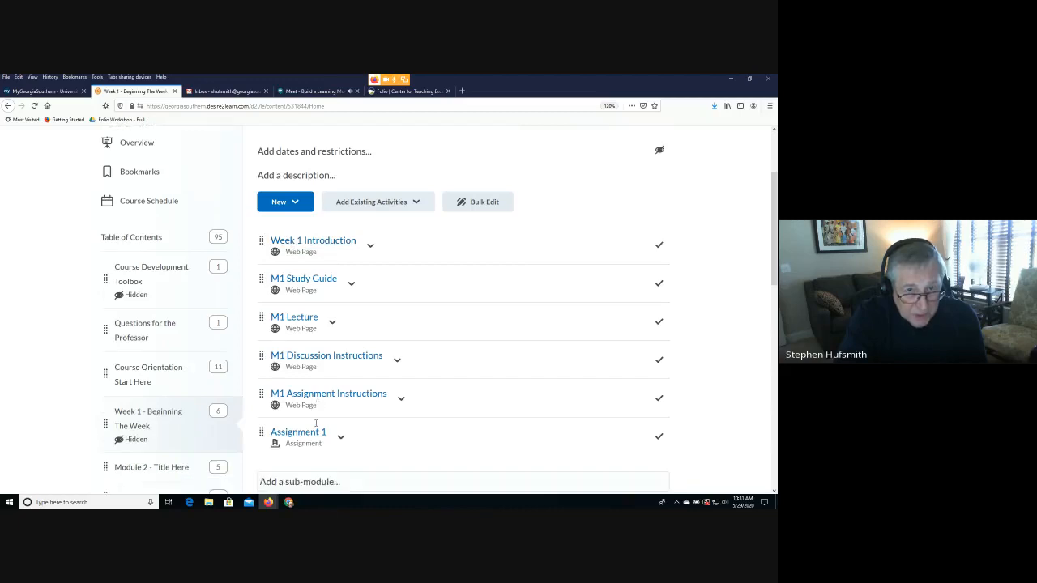
{"action": "scroll", "coordinate": [315, 423], "scroll_direction": "up", "scroll_amount": 3}
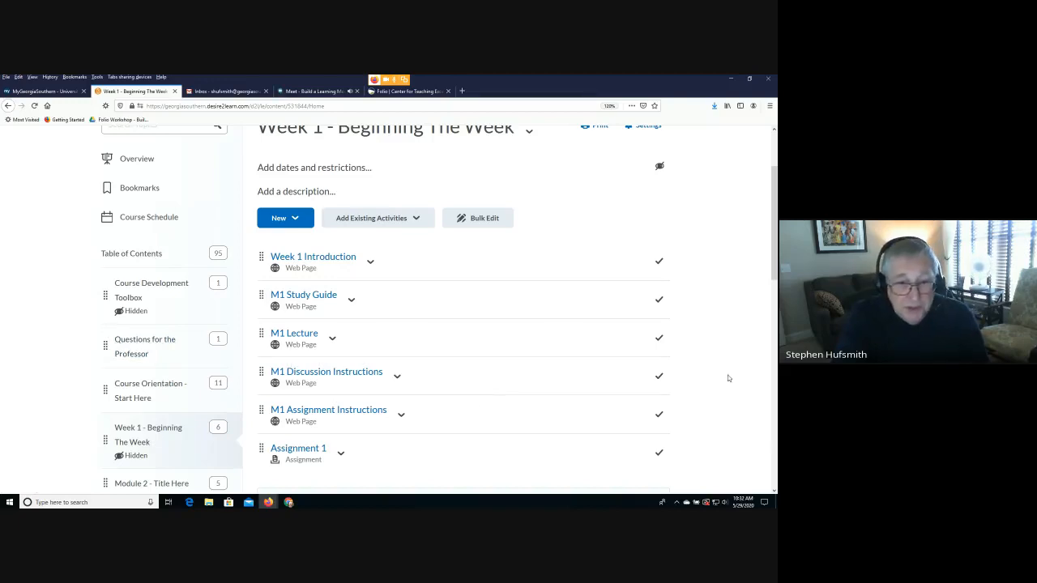
{"action": "scroll", "coordinate": [381, 408], "scroll_direction": "down", "scroll_amount": 1}
{"action": "scroll", "coordinate": [379, 409], "scroll_direction": "up", "scroll_amount": 1}
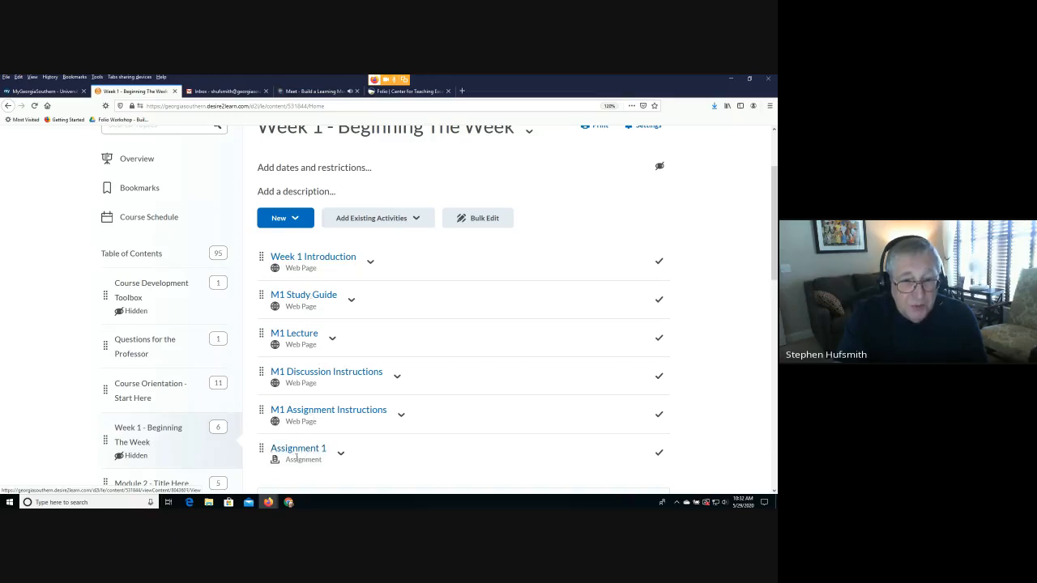
- Revisit the Dropbox folders, and return to the Week 1 module to compare its Assignment 1 link with the instruction pages
{"action": "scroll", "coordinate": [302, 459], "scroll_direction": "up", "scroll_amount": 3}
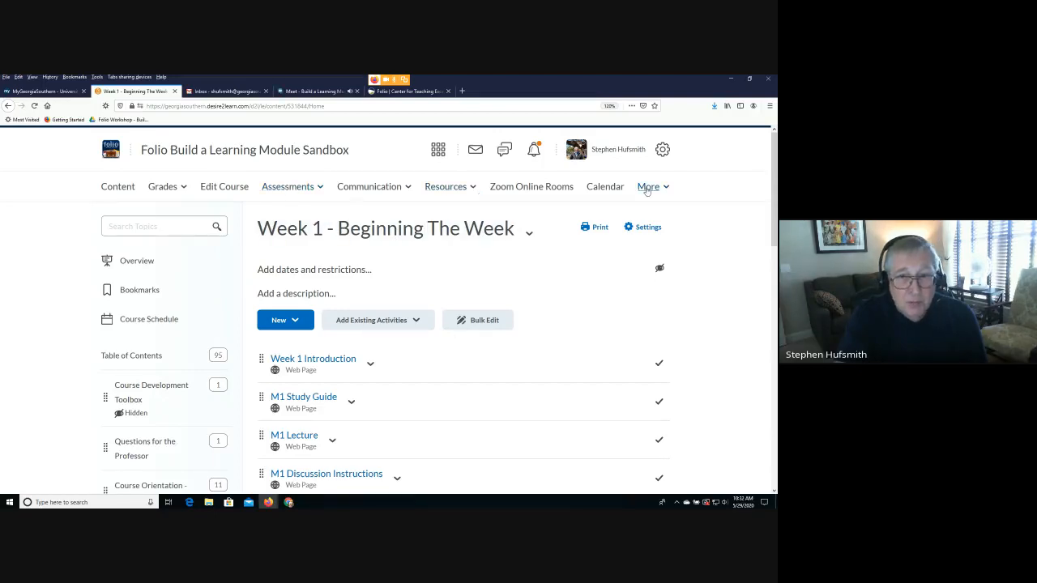
{"action": "left_click", "coordinate": [292, 188]}
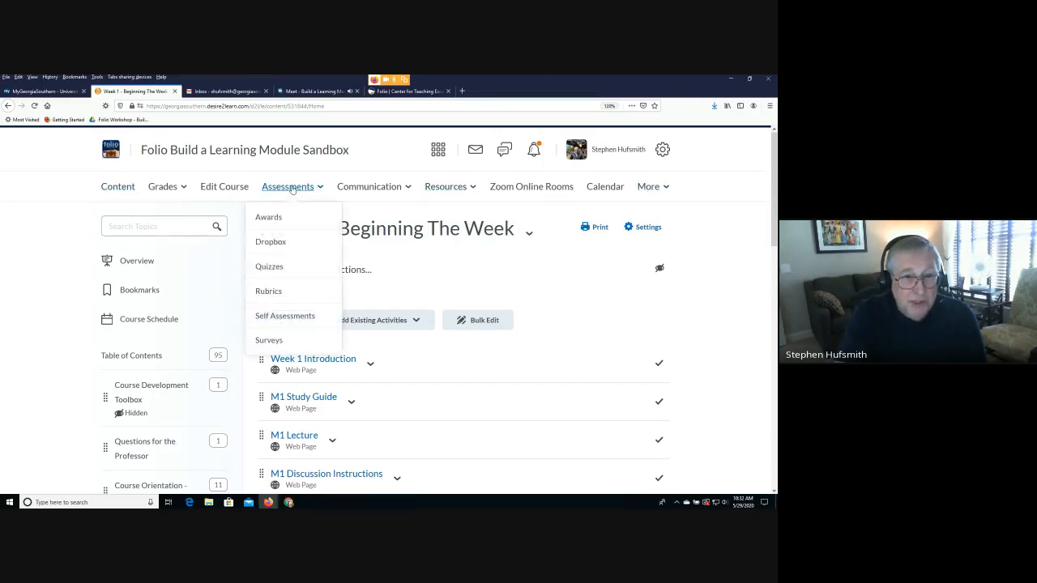
{"action": "left_click", "coordinate": [275, 242]}
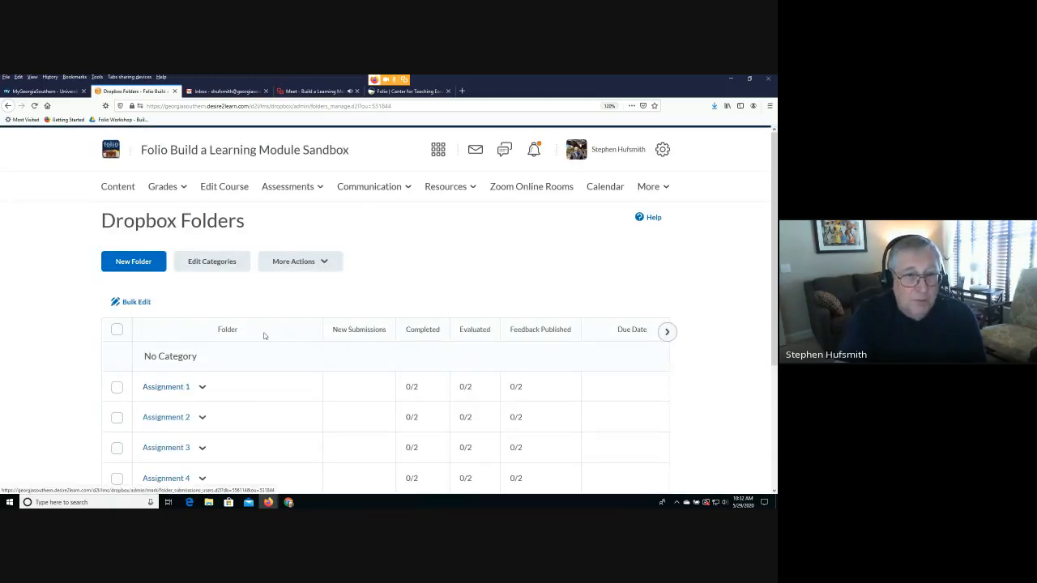
{"action": "left_click", "coordinate": [119, 186]}
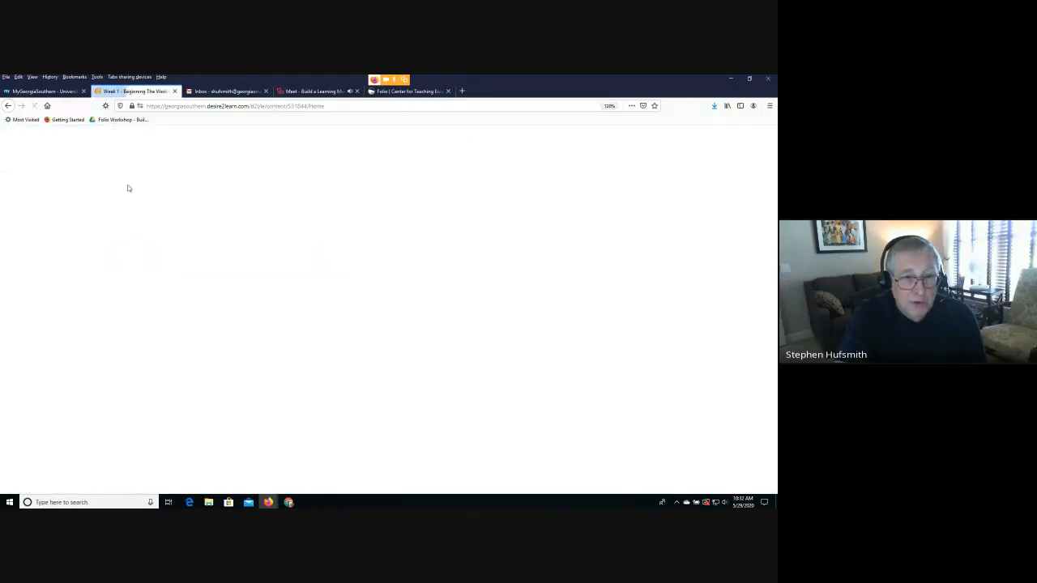
{"action": "scroll", "coordinate": [391, 417], "scroll_direction": "down", "scroll_amount": 3}
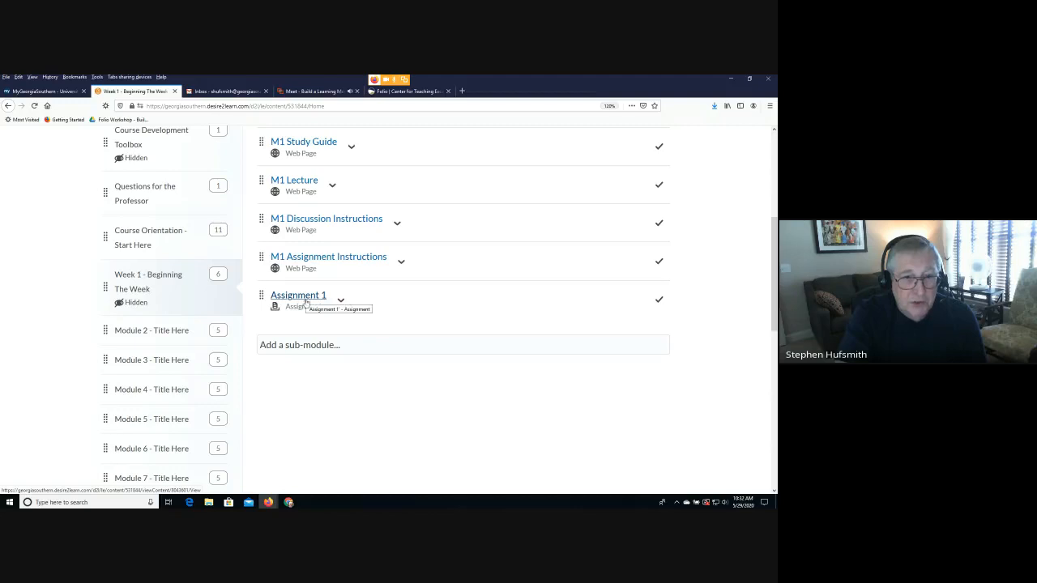
{"action": "scroll", "coordinate": [329, 340], "scroll_direction": "up", "scroll_amount": 2}
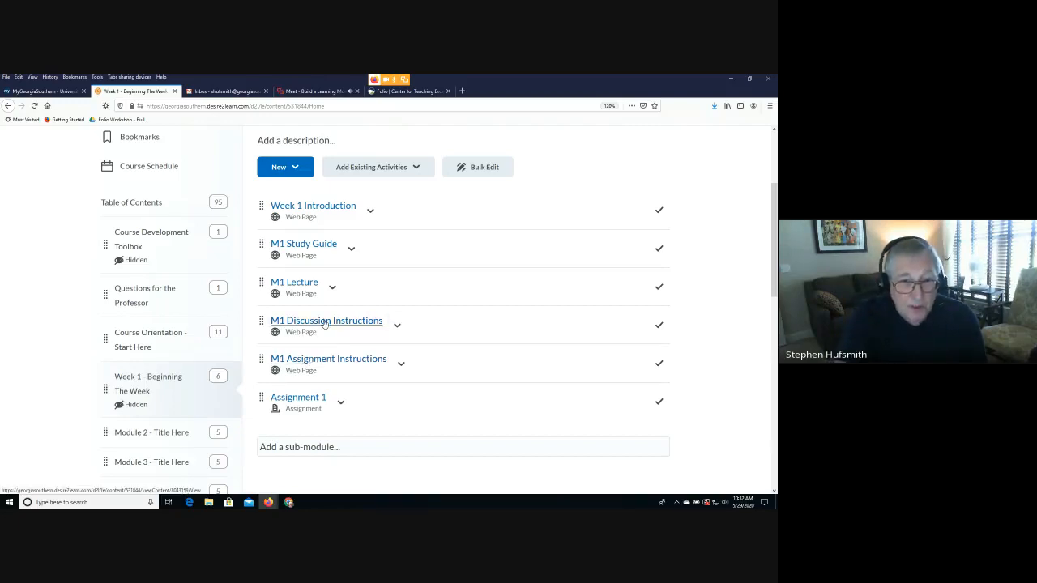
- Add the existing Discussion 1 topic from Module Discussion Areas to the Week 1 - Beginning The Week module
{"action": "left_click", "coordinate": [383, 171]}
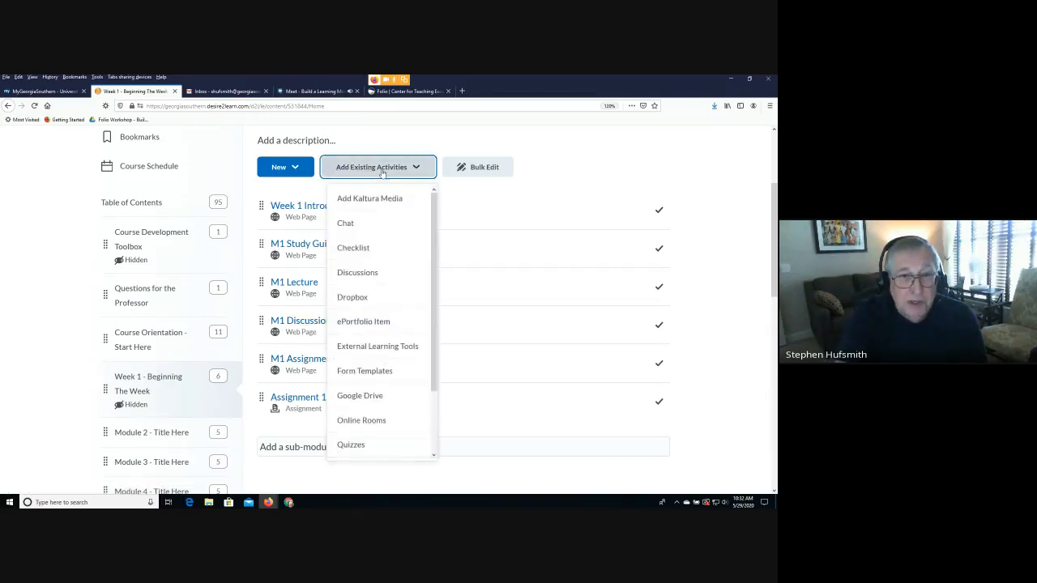
{"action": "left_click", "coordinate": [359, 273]}
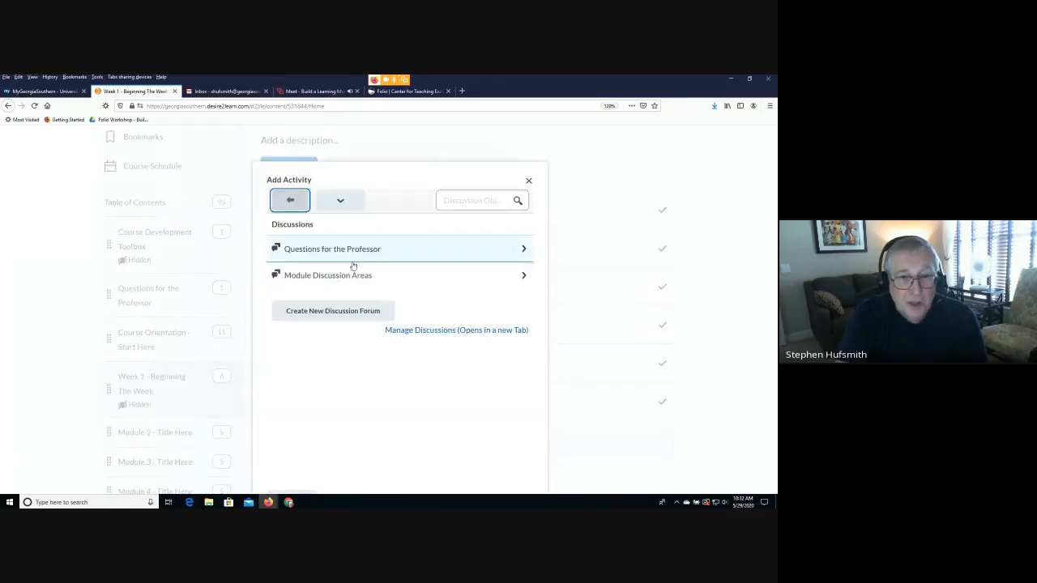
{"action": "left_click", "coordinate": [332, 276]}
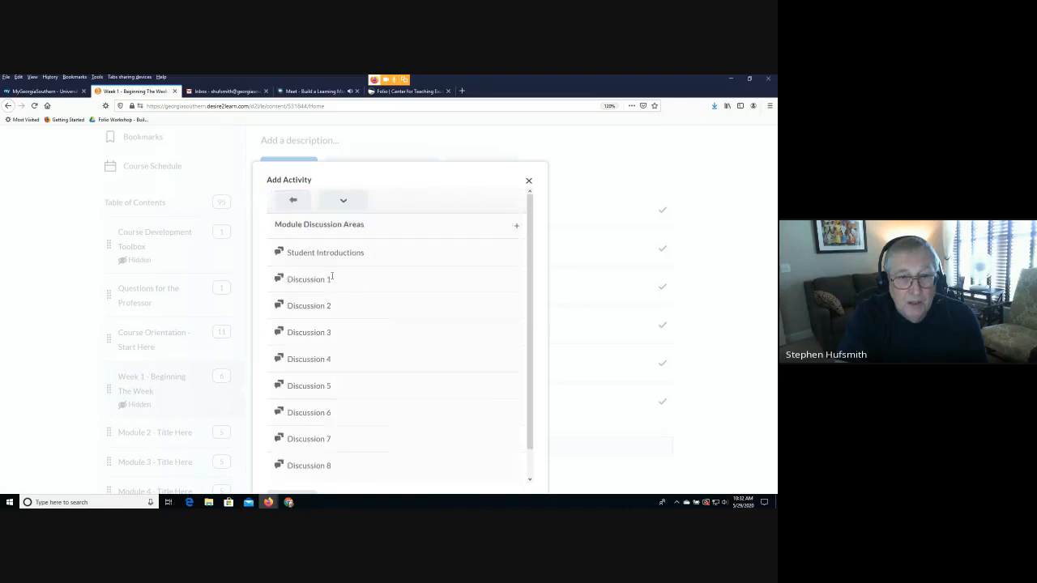
{"action": "scroll", "coordinate": [311, 397], "scroll_direction": "down", "scroll_amount": 1}
{"action": "scroll", "coordinate": [320, 373], "scroll_direction": "up", "scroll_amount": 1}
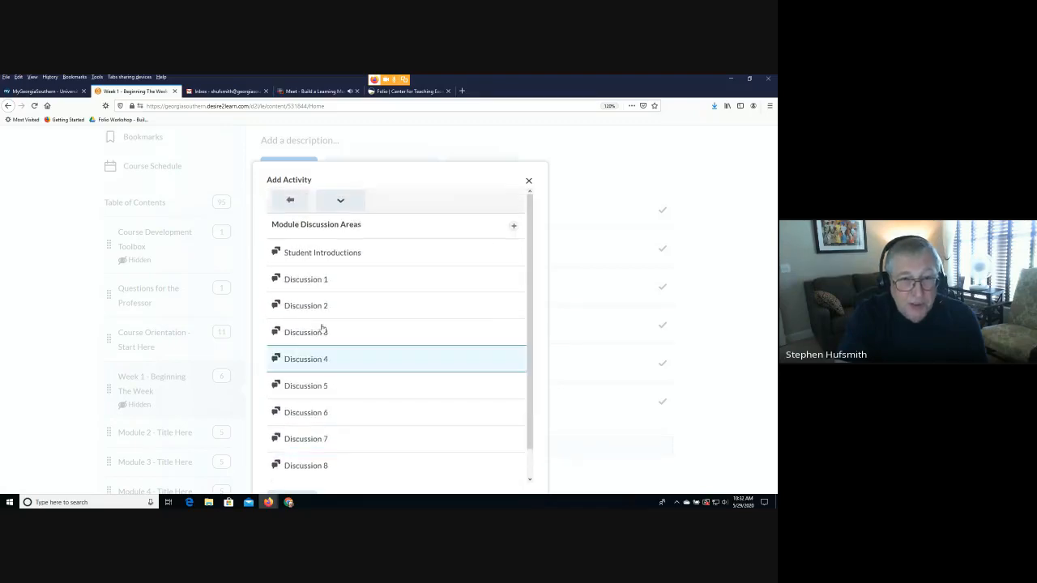
{"action": "left_click", "coordinate": [307, 281]}
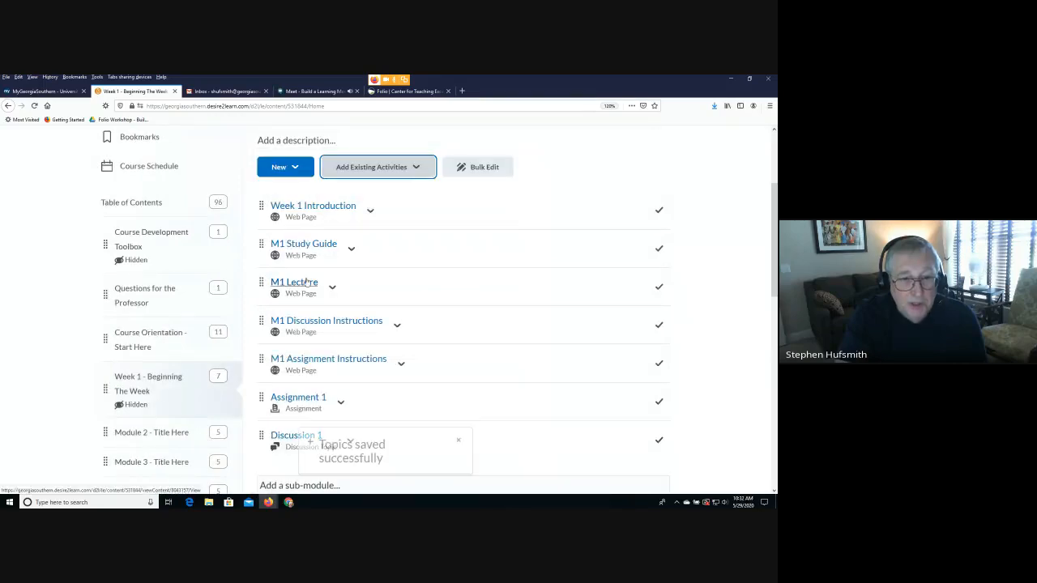
- Move the Discussion 1 topic directly below M1 Discussion Instructions in the Week 1 module
{"action": "scroll", "coordinate": [499, 401], "scroll_direction": "down", "scroll_amount": 2}
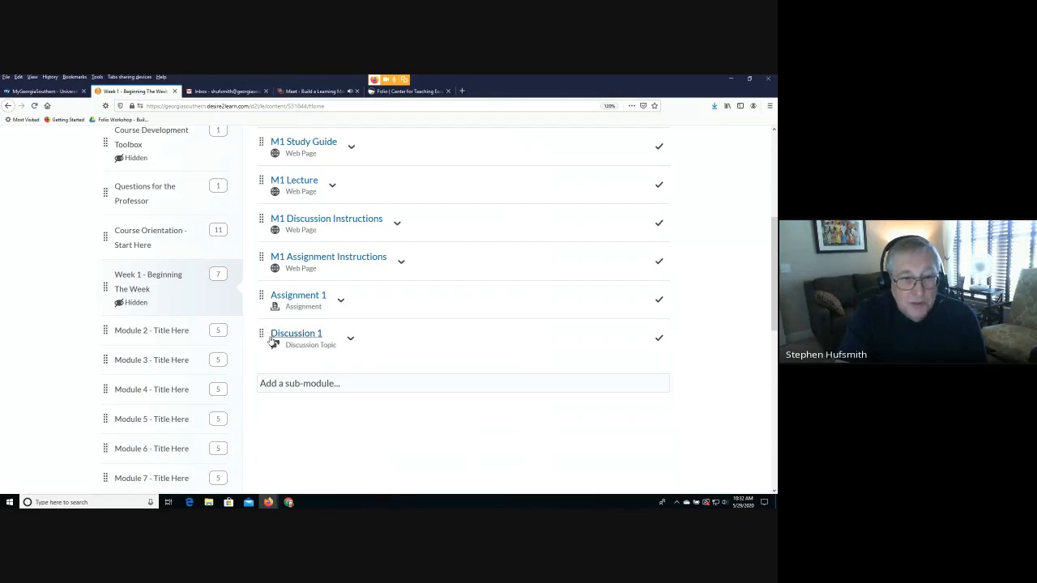
{"action": "left_click_drag", "start_coordinate": [262, 341], "coordinate": [256, 244]}
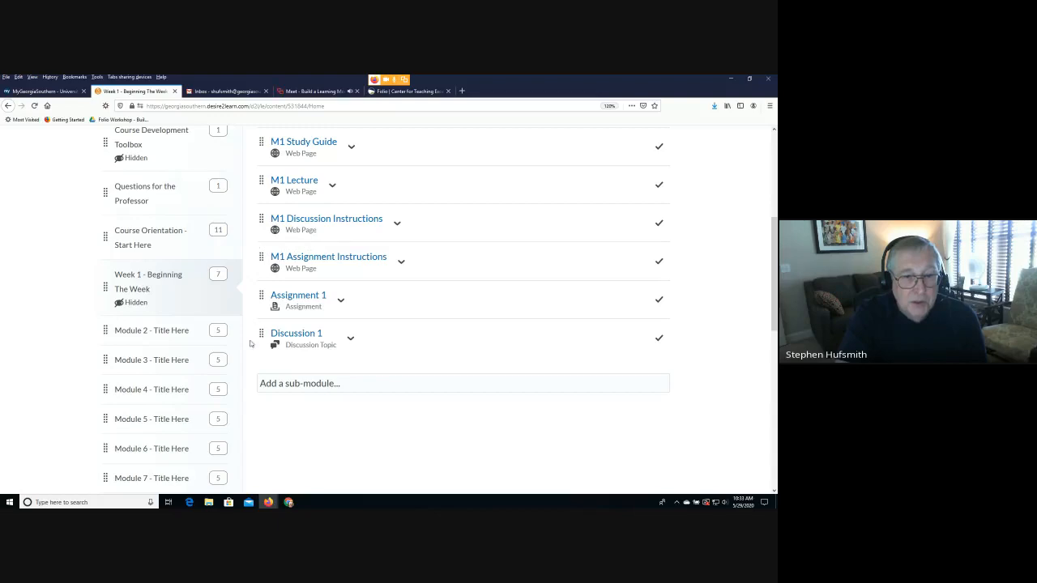
{"action": "left_click_drag", "start_coordinate": [261, 335], "coordinate": [278, 240]}
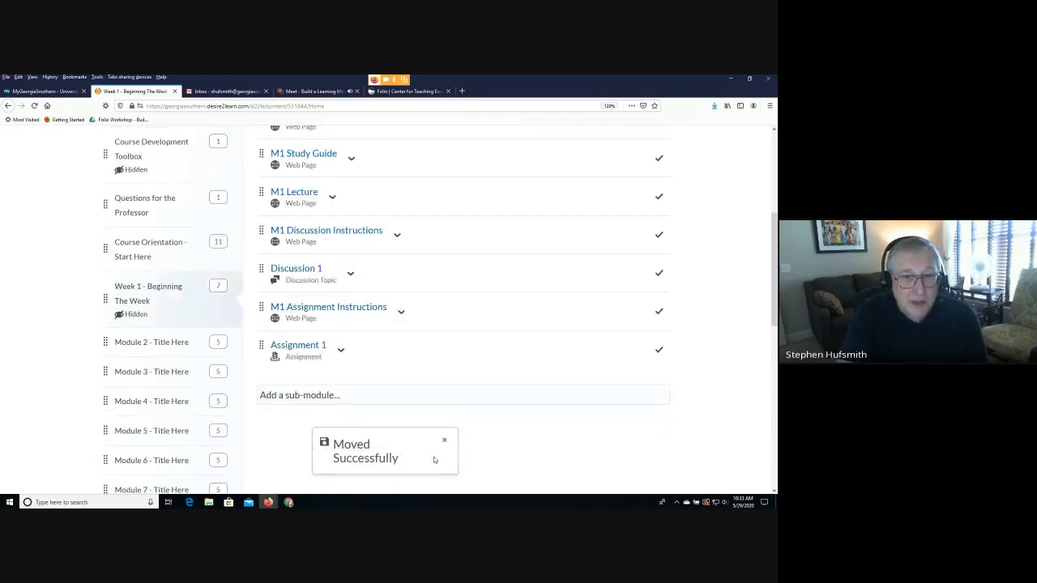
- View the Week 1 topics in order, from M1 Discussion Instructions through Discussion 1 and M1 Assignment Instructions to Assignment 1
{"action": "scroll", "coordinate": [326, 176], "scroll_direction": "down", "scroll_amount": 1}
{"action": "left_click", "coordinate": [326, 169]}
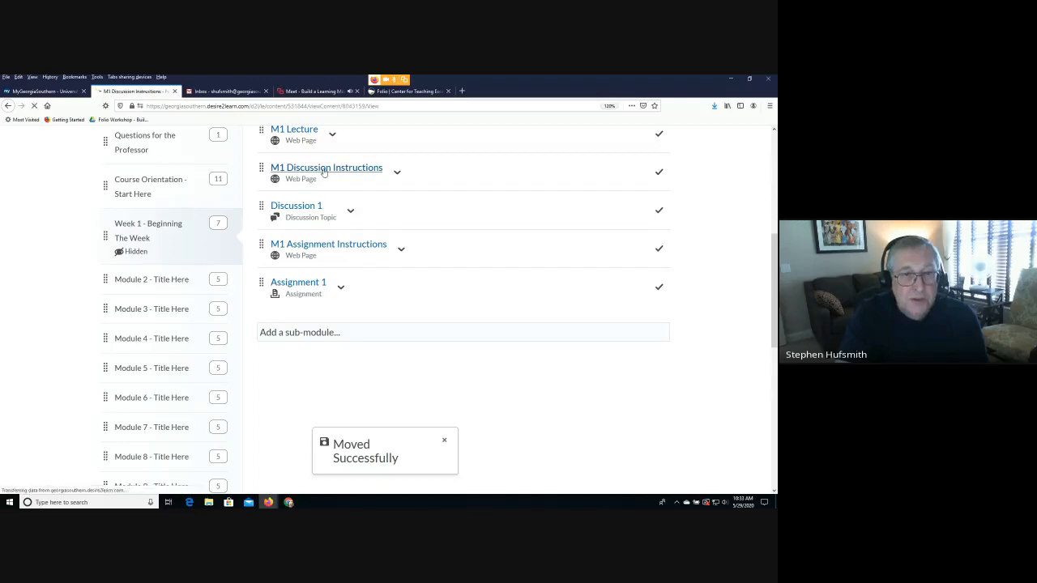
{"action": "scroll", "coordinate": [423, 359], "scroll_direction": "down", "scroll_amount": 3}
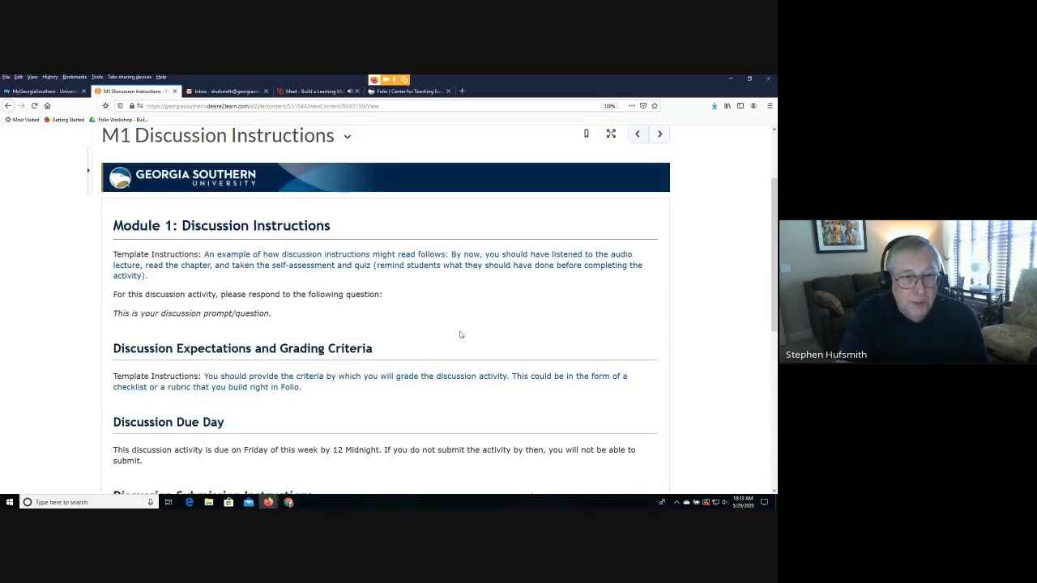
{"action": "left_click", "coordinate": [662, 135]}
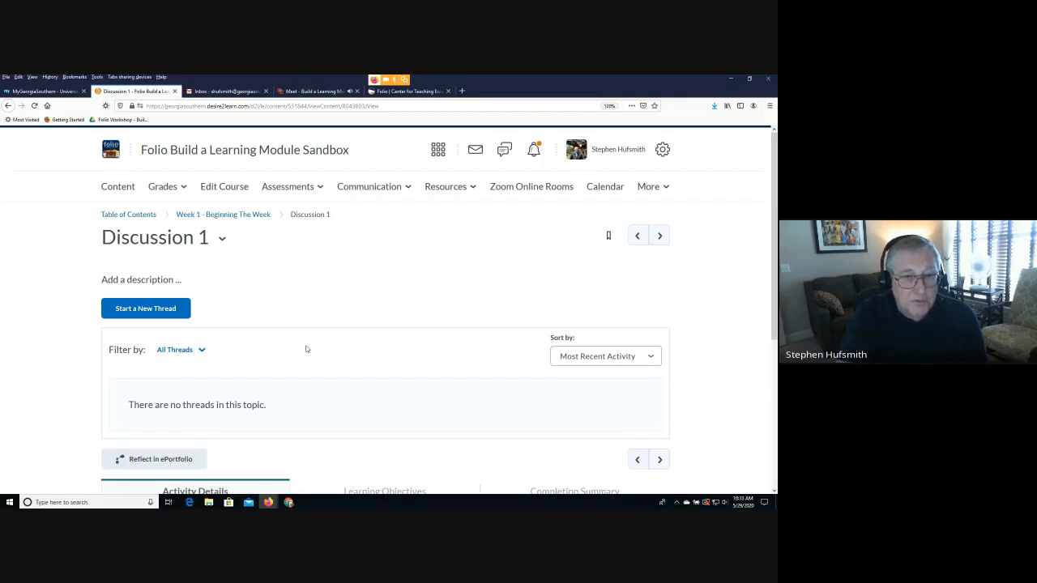
{"action": "left_click", "coordinate": [659, 235]}
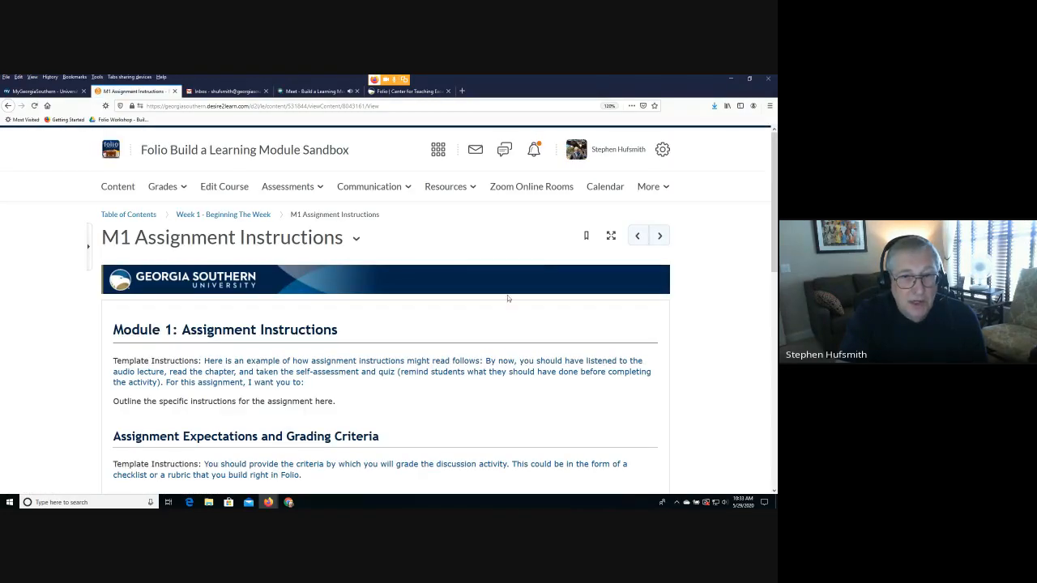
{"action": "left_click", "coordinate": [659, 235]}
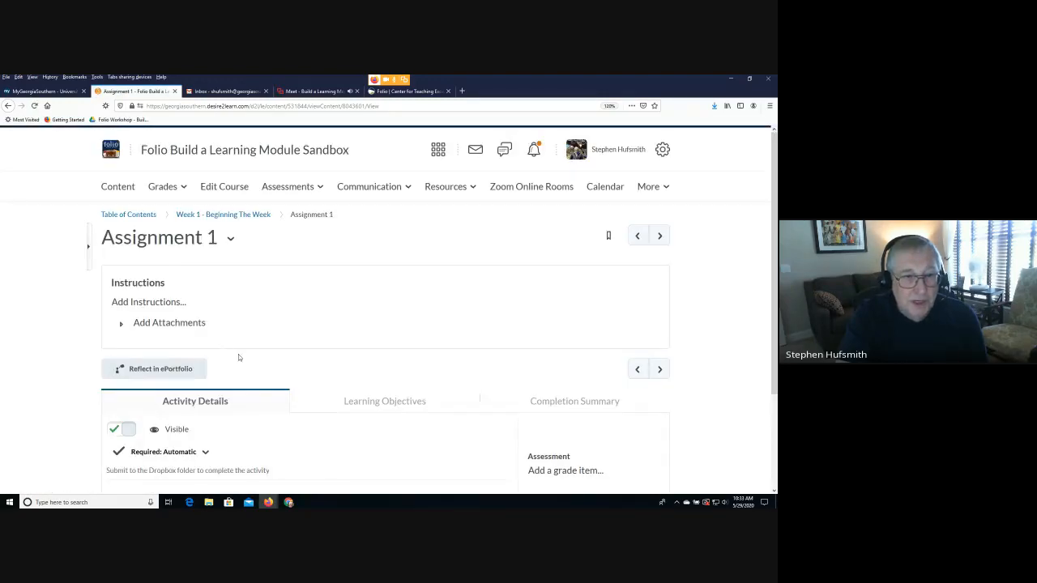
- Hide the Assignment 1 activity in its activity details, and make it visible again
{"action": "scroll", "coordinate": [395, 418], "scroll_direction": "down", "scroll_amount": 4}
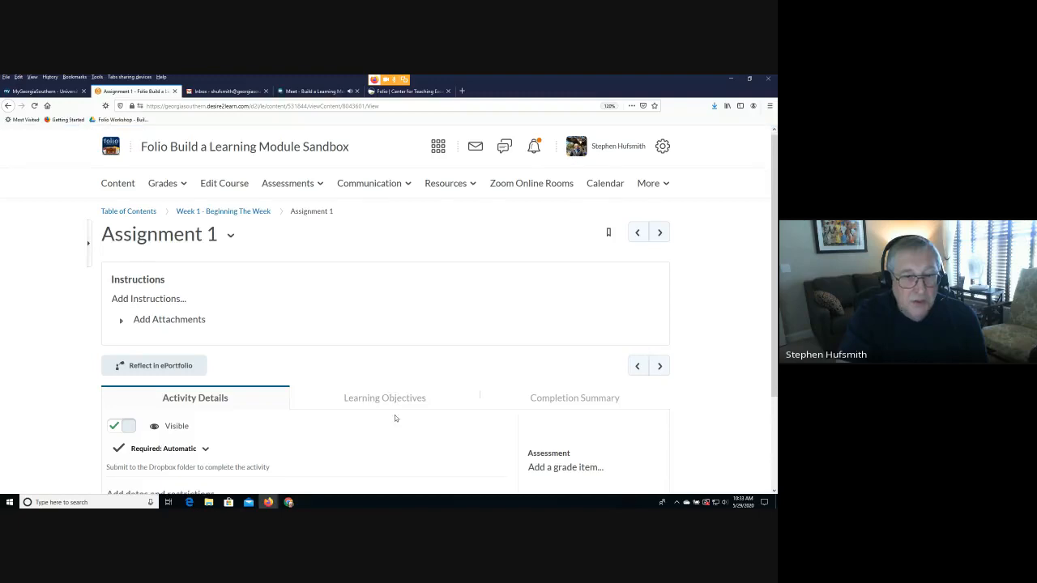
{"action": "scroll", "coordinate": [395, 418], "scroll_direction": "up", "scroll_amount": 4}
{"action": "scroll", "coordinate": [396, 418], "scroll_direction": "down", "scroll_amount": 2}
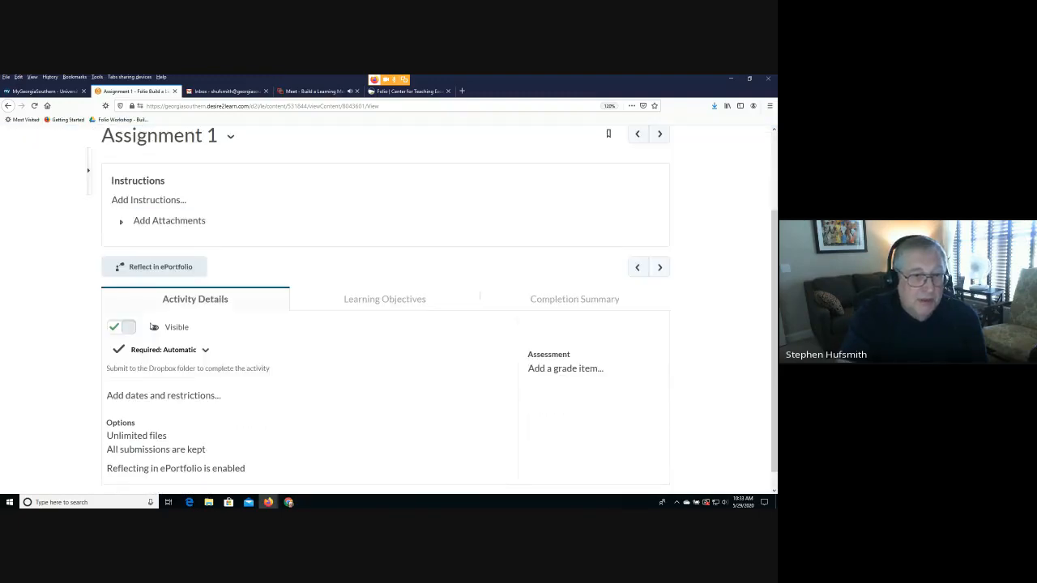
{"action": "left_click", "coordinate": [128, 328]}
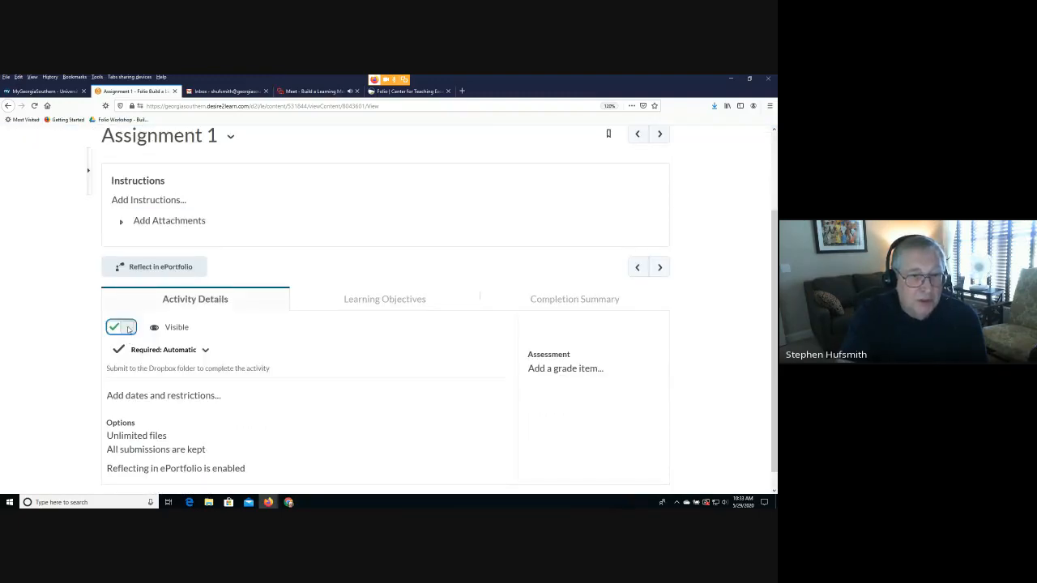
{"action": "left_click", "coordinate": [122, 328]}
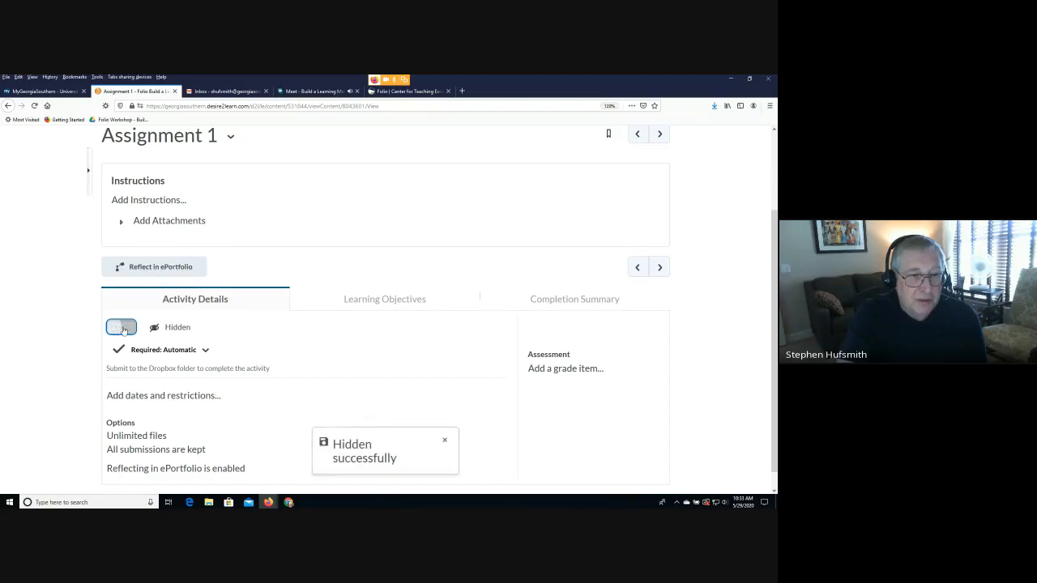
- Open the course's quiz management page, and return to the Week 1 module to look through its list of topics
{"action": "scroll", "coordinate": [92, 340], "scroll_direction": "up", "scroll_amount": 2}
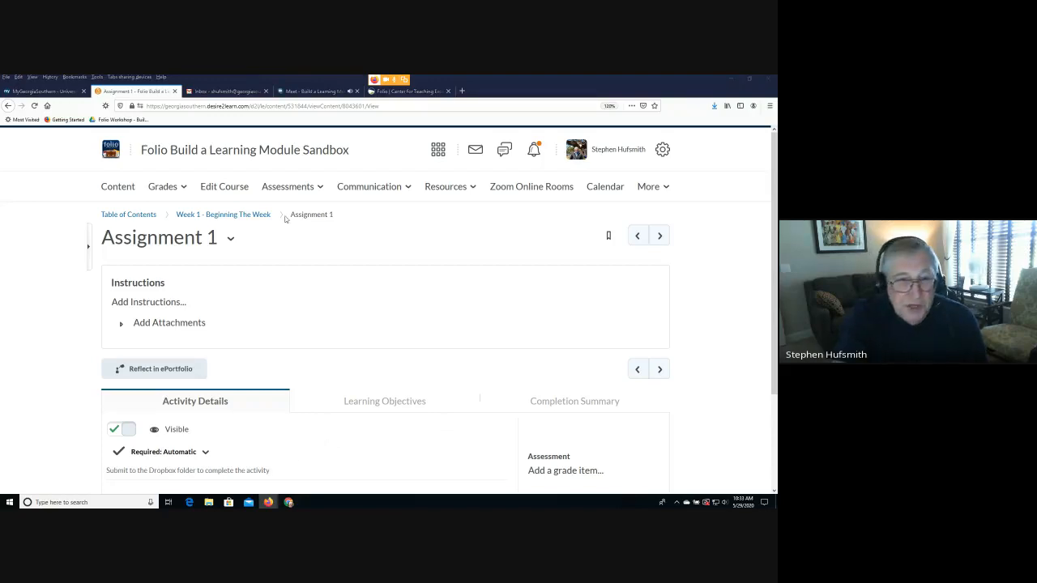
{"action": "left_click", "coordinate": [288, 187]}
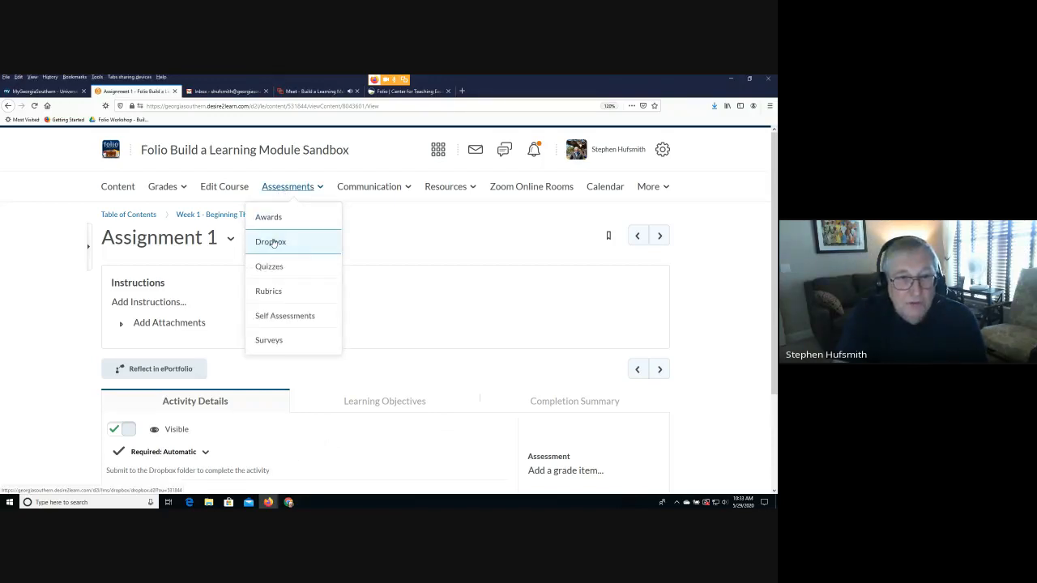
{"action": "left_click", "coordinate": [268, 268]}
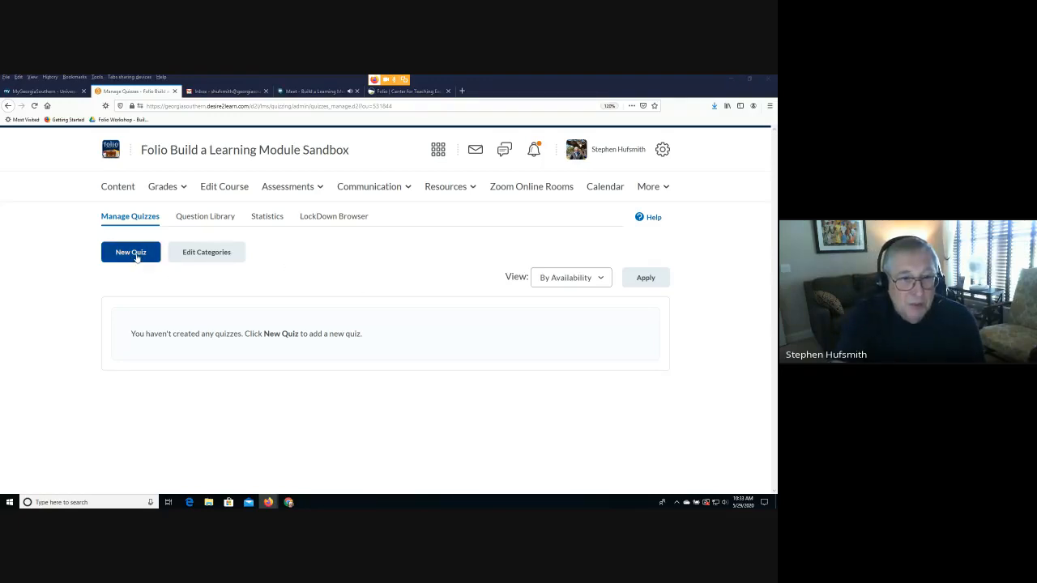
{"action": "left_click", "coordinate": [124, 191]}
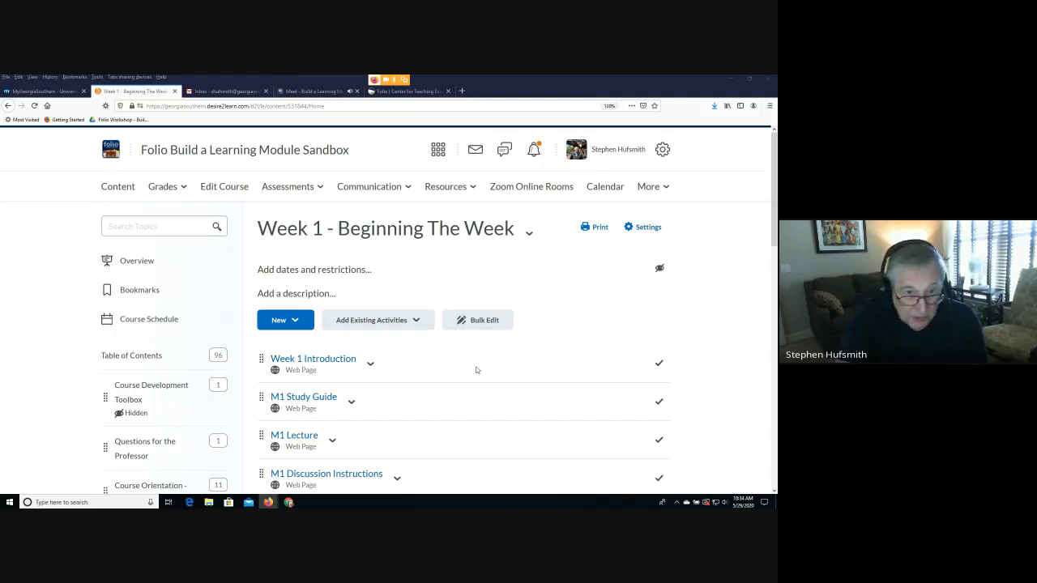
{"action": "scroll", "coordinate": [480, 366], "scroll_direction": "down", "scroll_amount": 3}
{"action": "scroll", "coordinate": [485, 366], "scroll_direction": "down", "scroll_amount": 2}
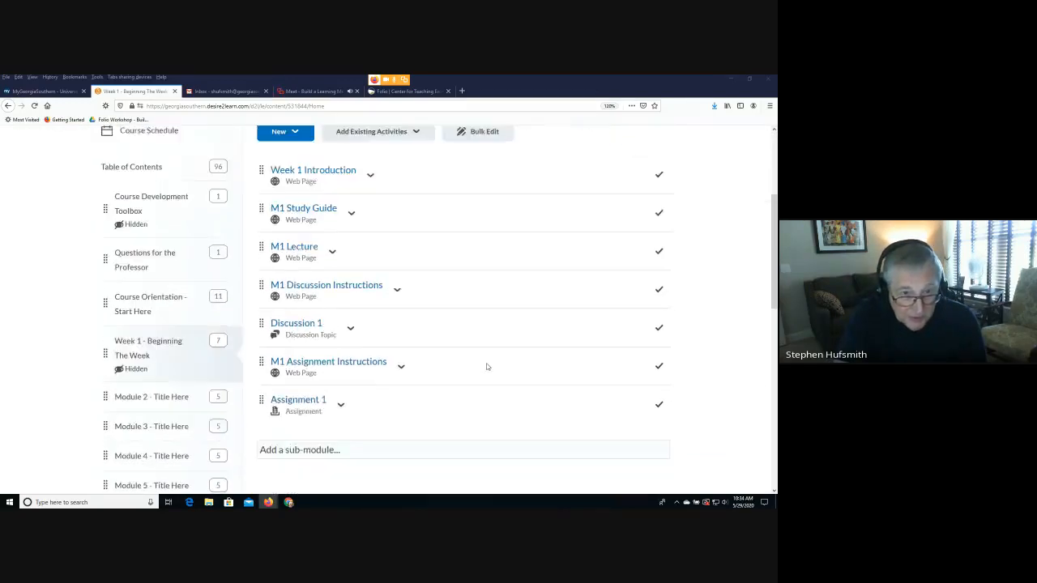
{"action": "scroll", "coordinate": [487, 367], "scroll_direction": "up", "scroll_amount": 2}
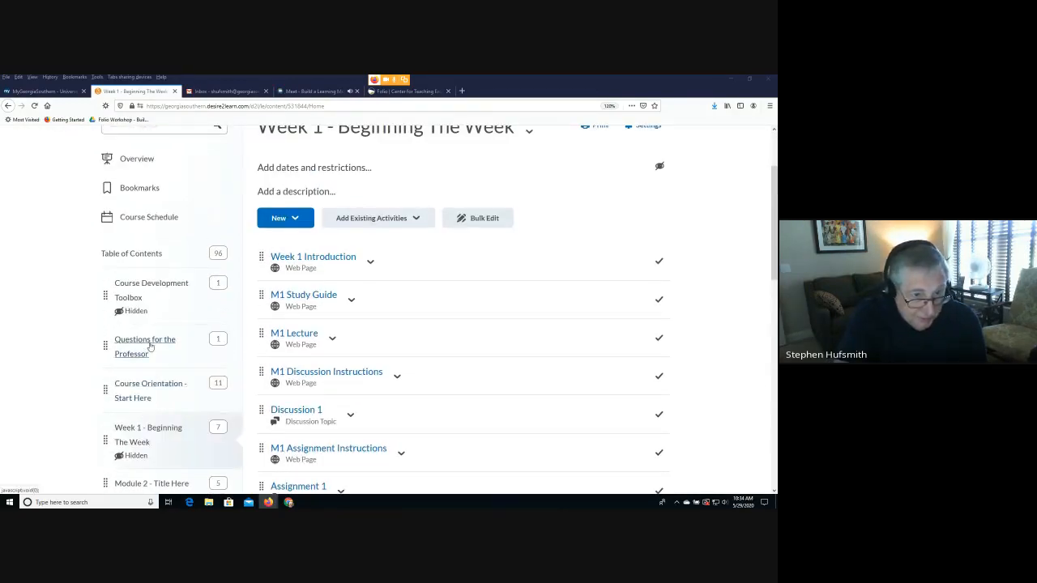
{"action": "scroll", "coordinate": [341, 340], "scroll_direction": "down", "scroll_amount": 3}
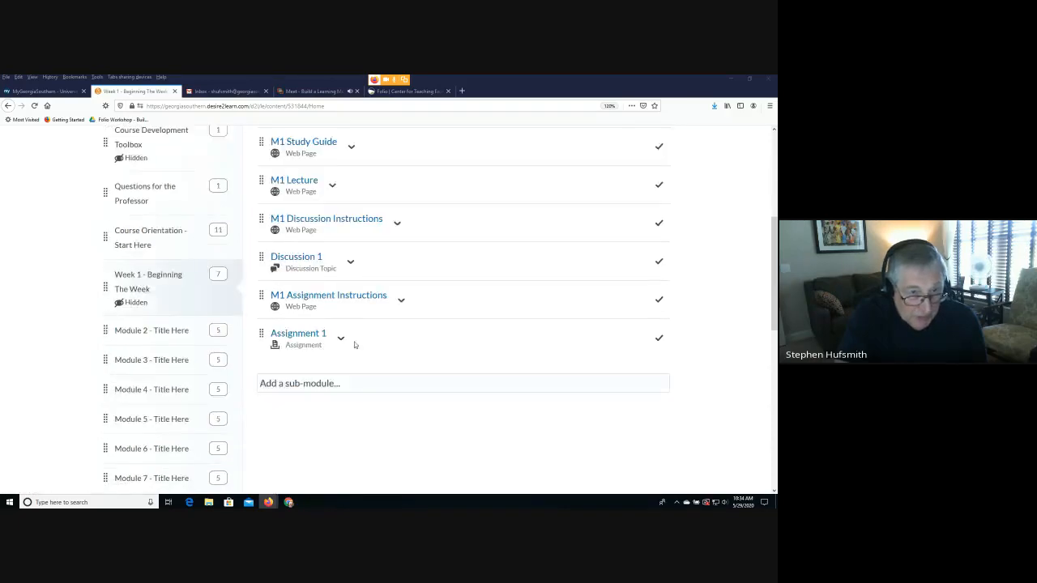
{"action": "scroll", "coordinate": [154, 370], "scroll_direction": "up", "scroll_amount": 3}
- Upload the Bloom's Taxonomy Notes PDF from the computer's Downloads folder to the Course Orientation - Start Here module
{"action": "left_click", "coordinate": [141, 387]}
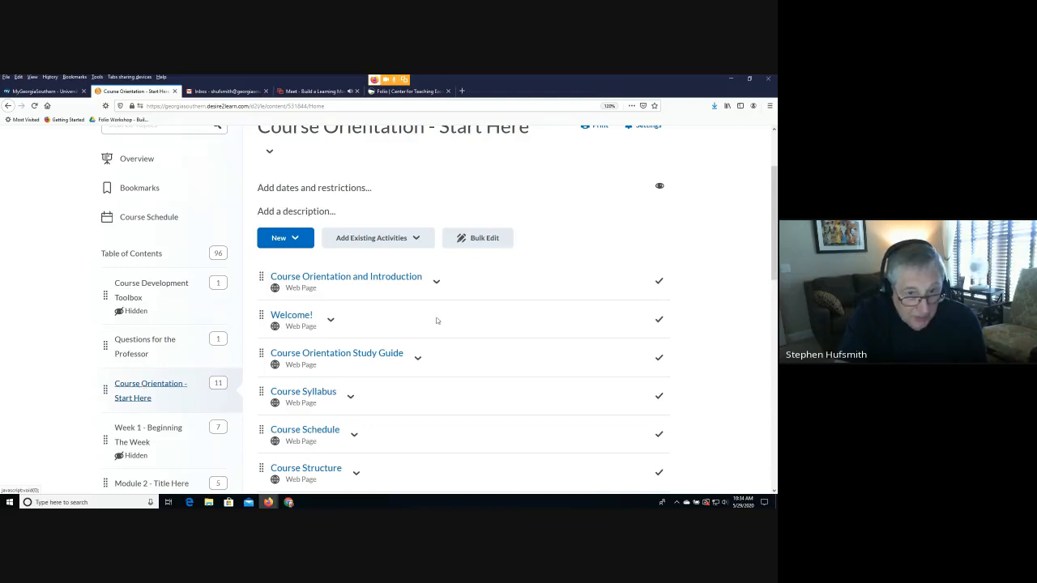
{"action": "scroll", "coordinate": [514, 324], "scroll_direction": "down", "scroll_amount": 1}
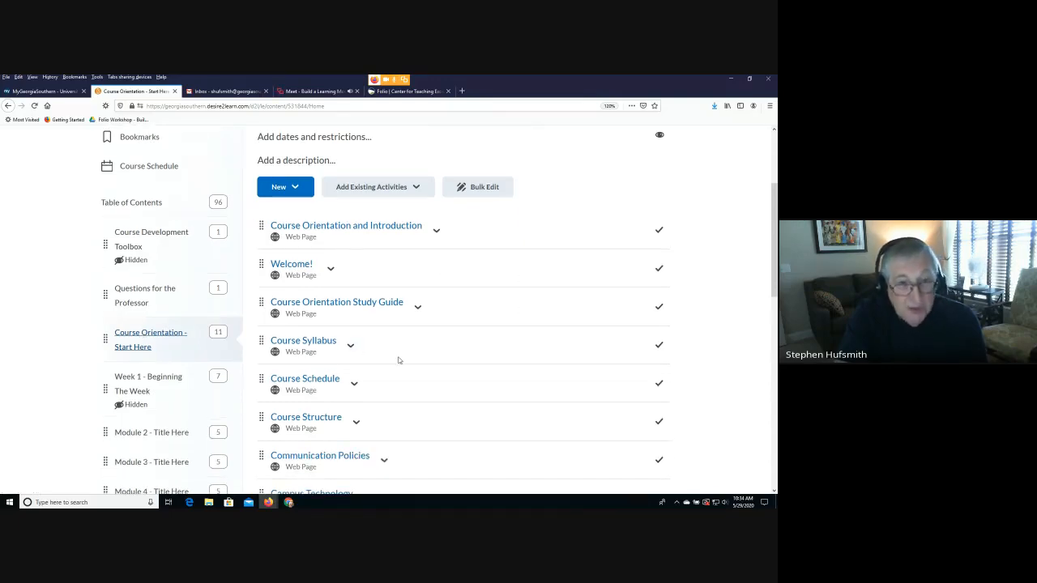
{"action": "left_click", "coordinate": [295, 187]}
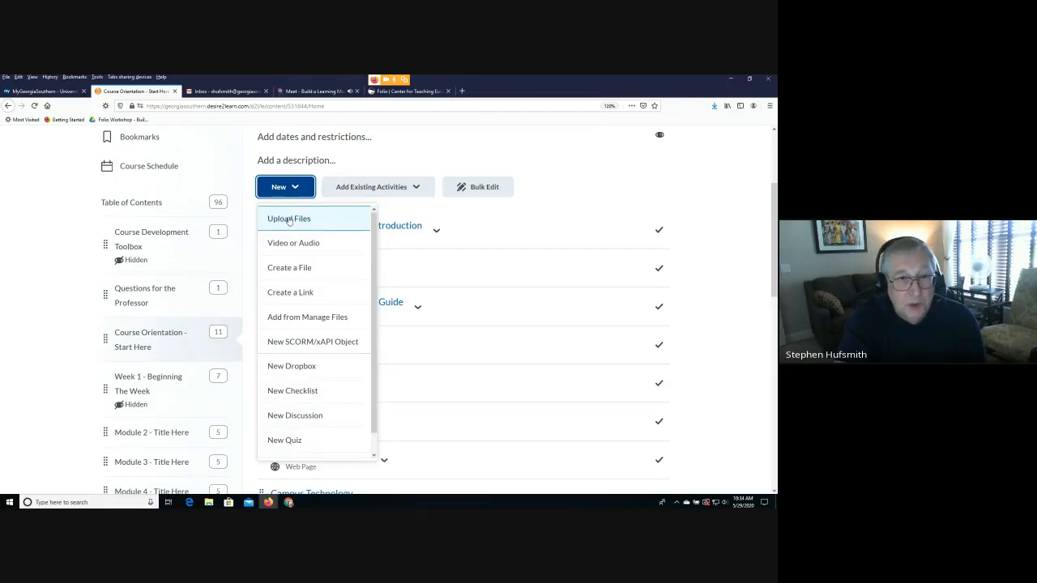
{"action": "left_click", "coordinate": [288, 219]}
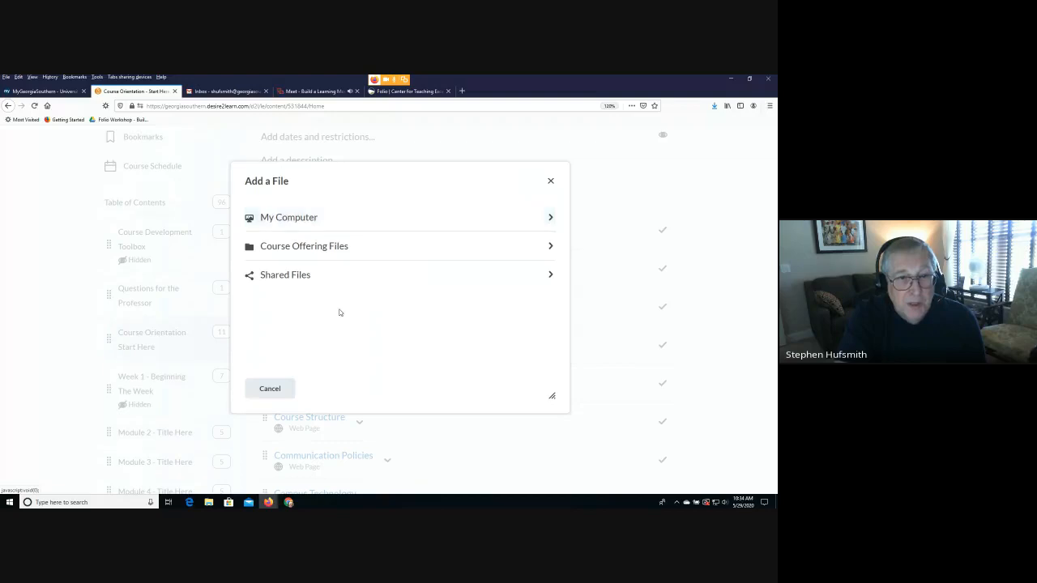
{"action": "left_click", "coordinate": [297, 220]}
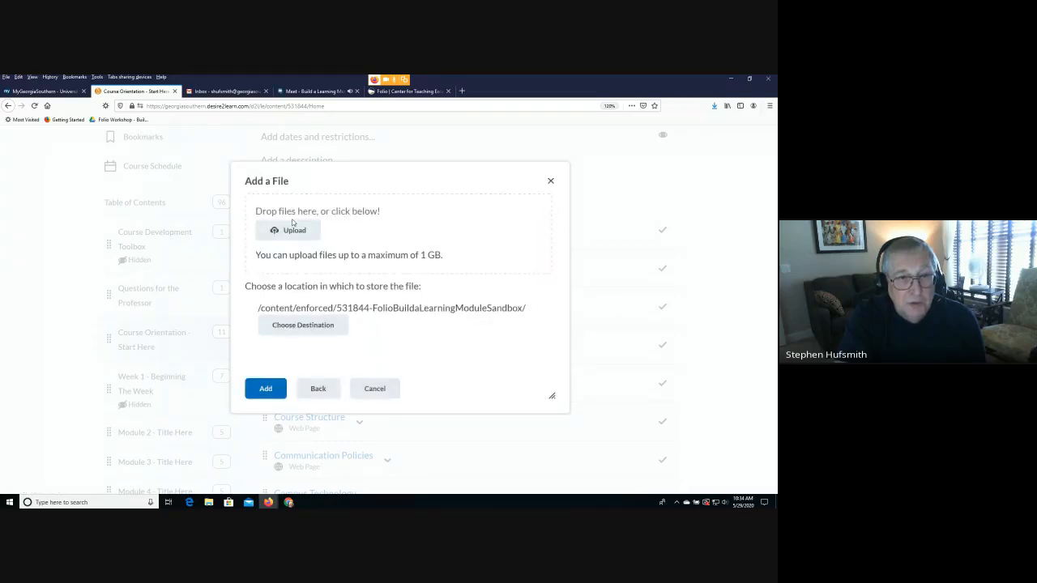
{"action": "left_click", "coordinate": [295, 233]}
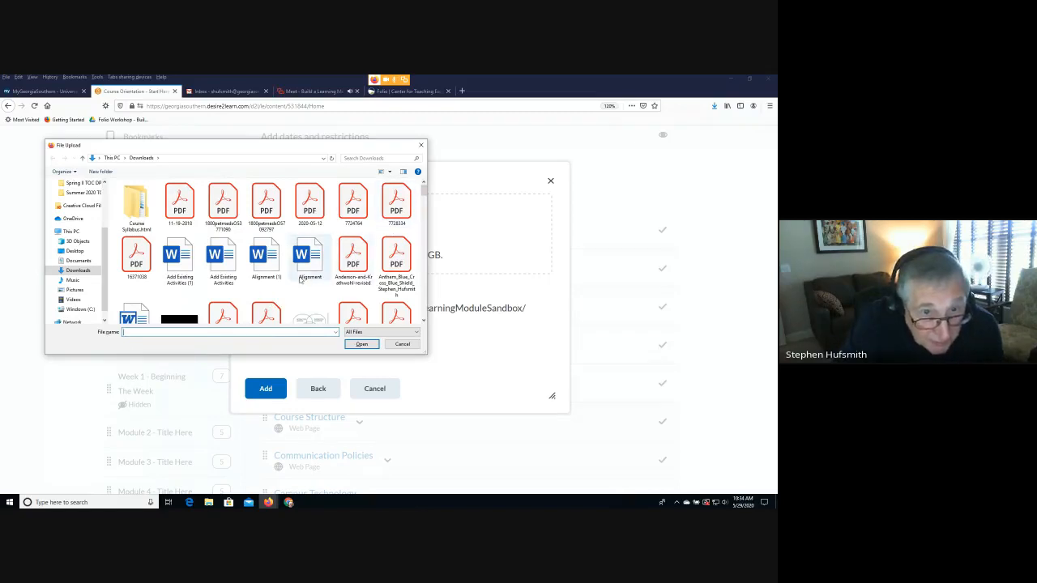
{"action": "scroll", "coordinate": [304, 279], "scroll_direction": "down", "scroll_amount": 1}
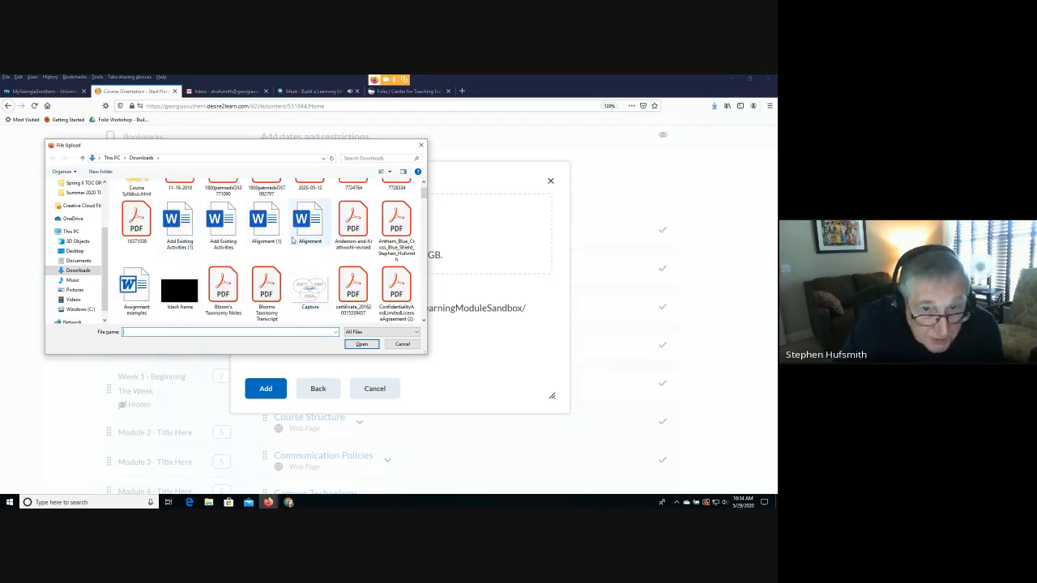
{"action": "left_click", "coordinate": [129, 292]}
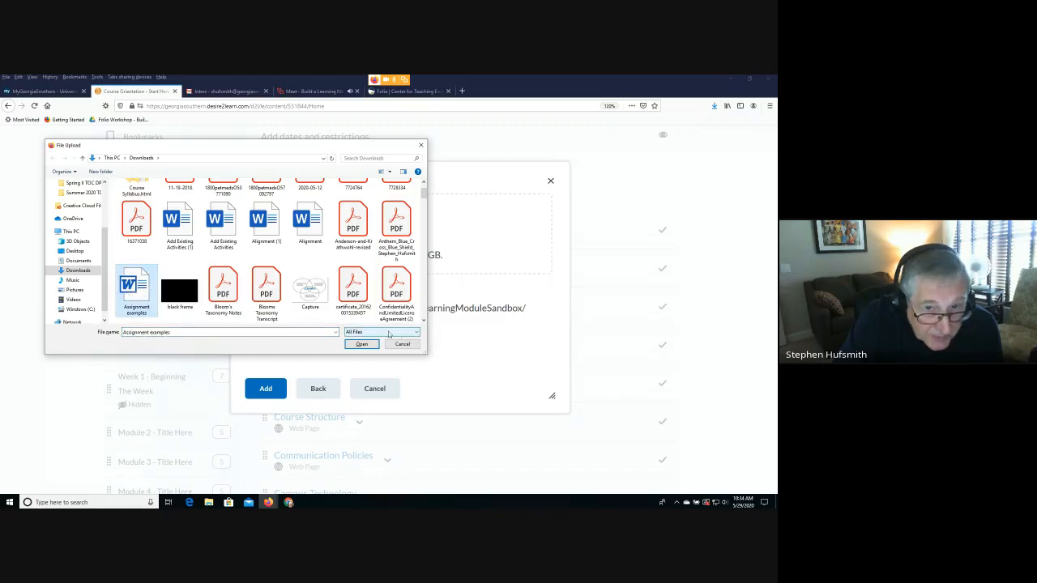
{"action": "left_click", "coordinate": [225, 285]}
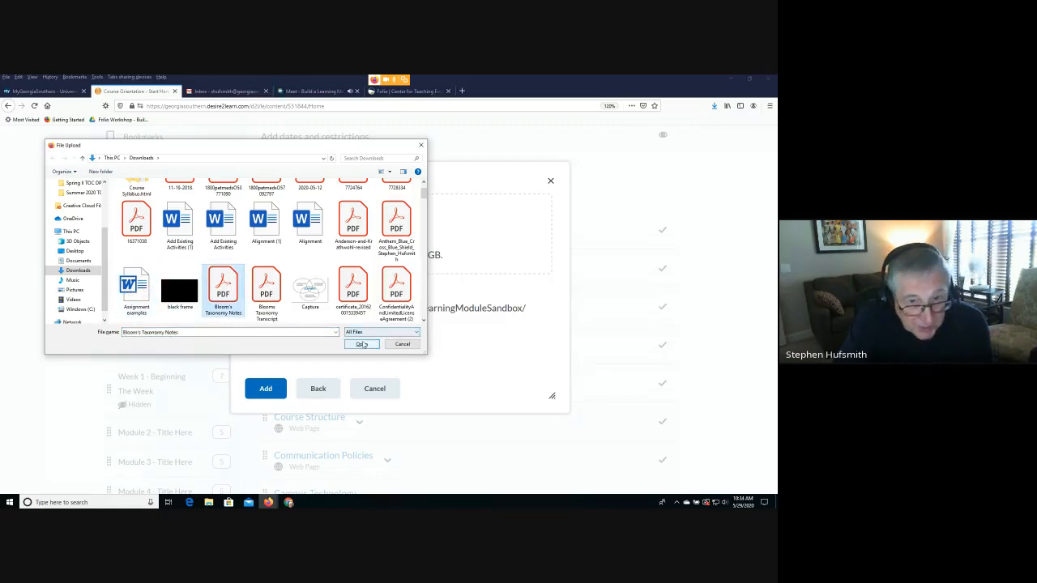
{"action": "left_click", "coordinate": [363, 344]}
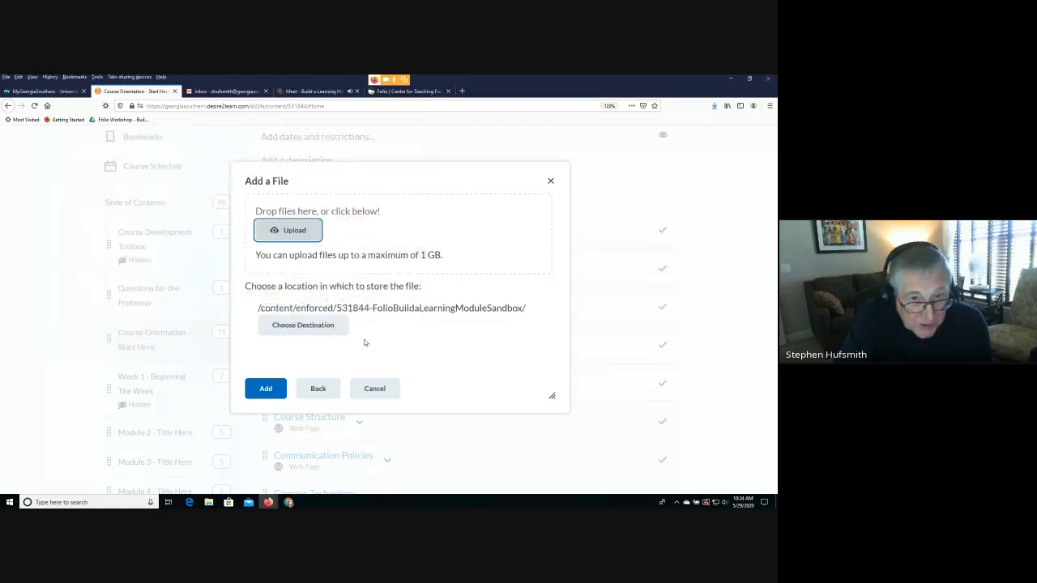
{"action": "left_click", "coordinate": [267, 391]}
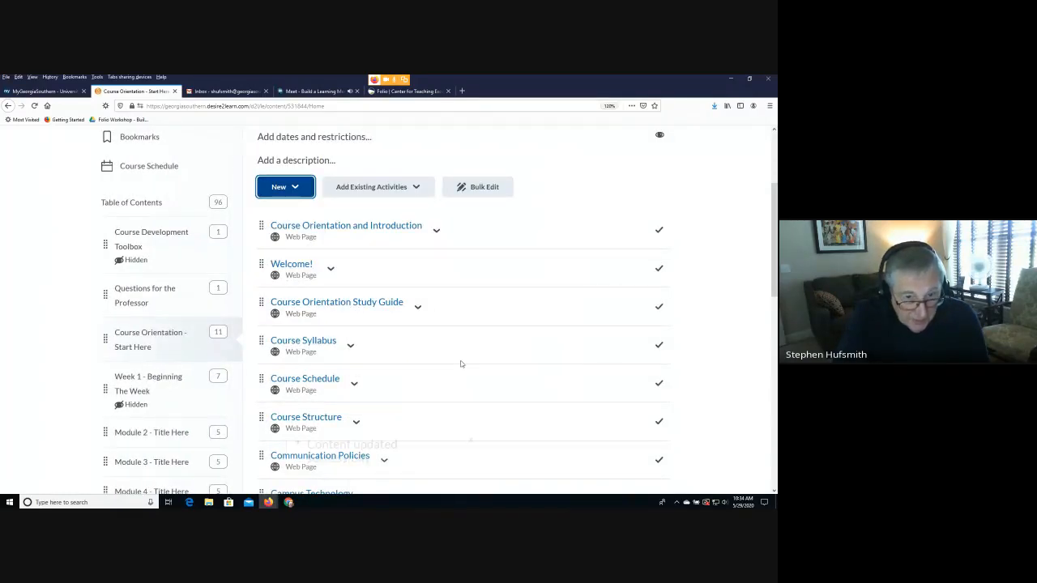
- Try to move Bloom's Taxonomy Notes up to the Course Structure topic in the Course Orientation - Start Here module
{"action": "scroll", "coordinate": [462, 364], "scroll_direction": "down", "scroll_amount": 5}
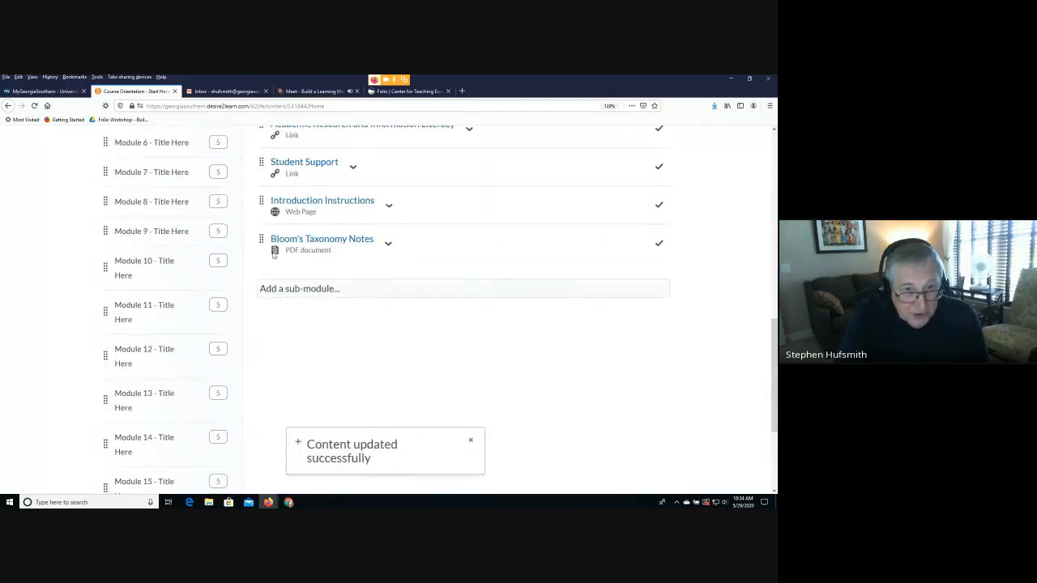
{"action": "scroll", "coordinate": [262, 387], "scroll_direction": "up", "scroll_amount": 3}
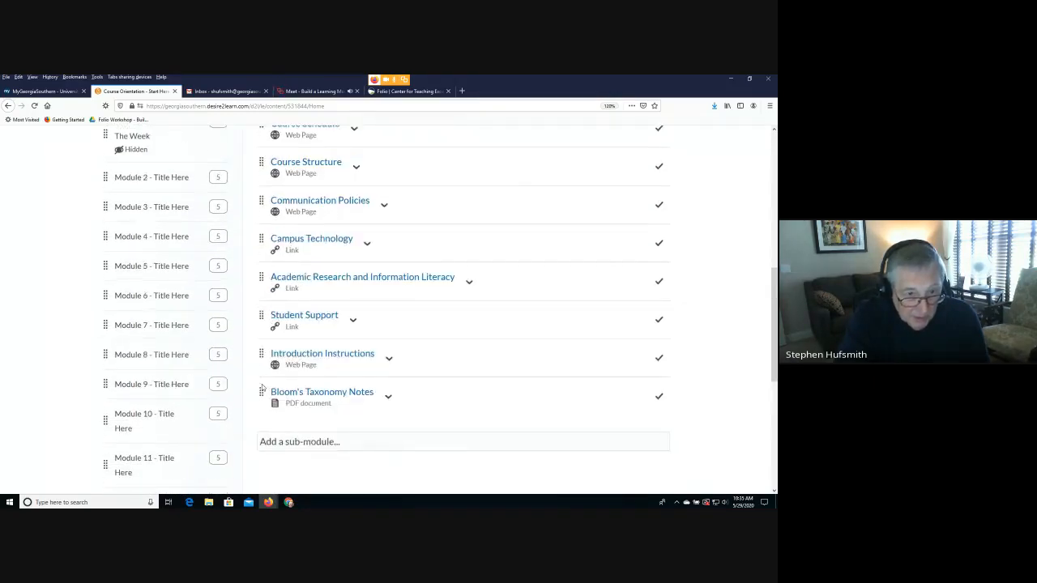
{"action": "left_click_drag", "start_coordinate": [259, 392], "coordinate": [260, 159]}
{"action": "right_click", "coordinate": [260, 159]}
{"action": "left_click", "coordinate": [271, 213]}
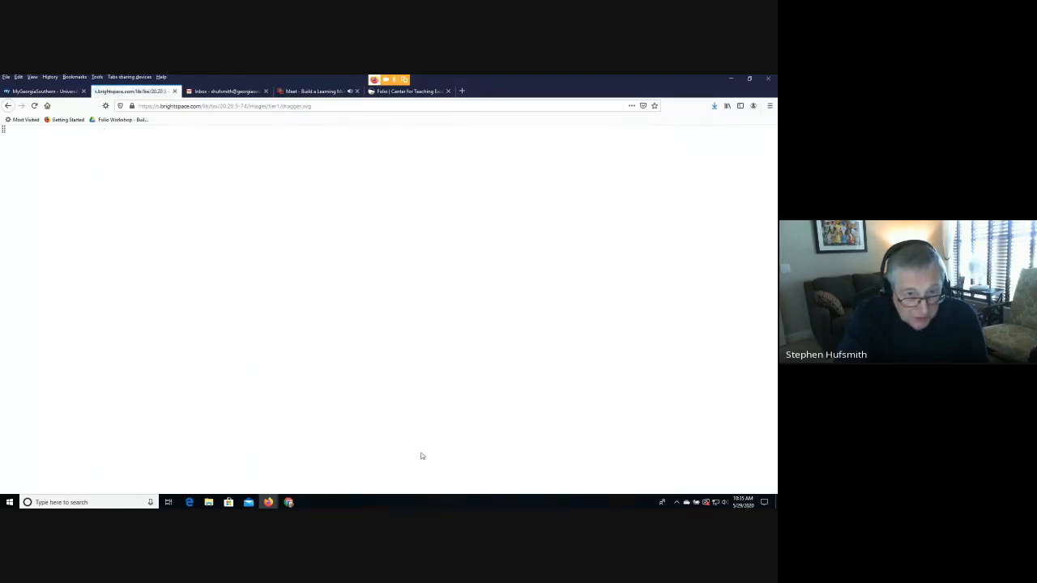
- Return to the course content and open Module 2 to view its topic list
{"action": "left_click", "coordinate": [9, 106]}
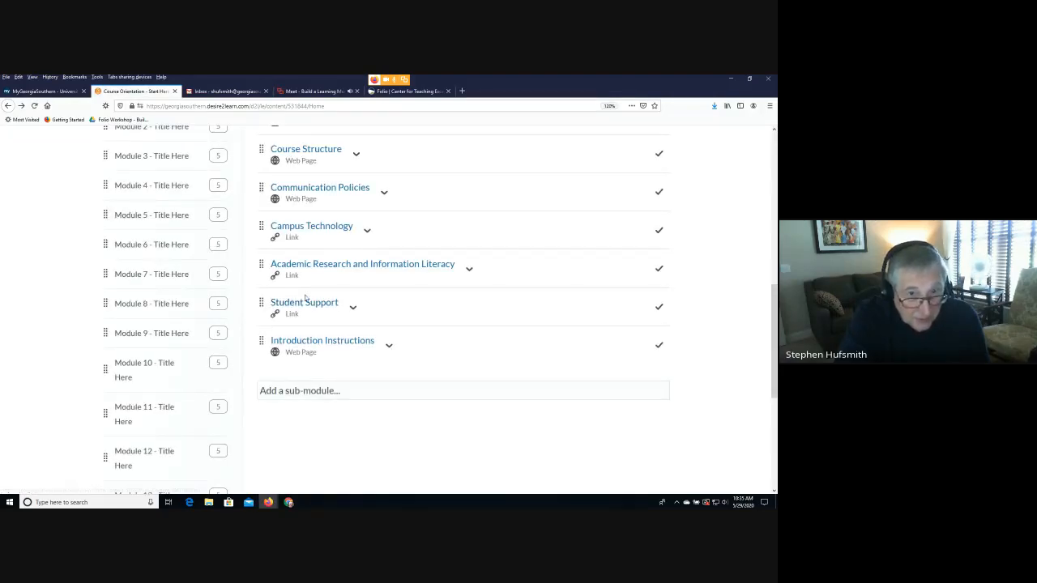
{"action": "scroll", "coordinate": [300, 312], "scroll_direction": "up", "scroll_amount": 5}
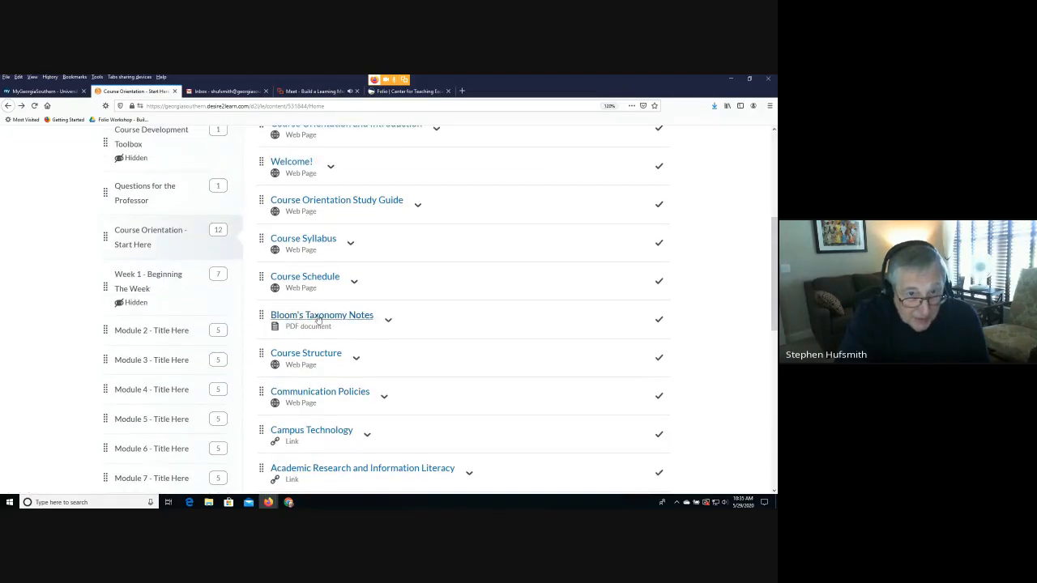
{"action": "left_click", "coordinate": [151, 330]}
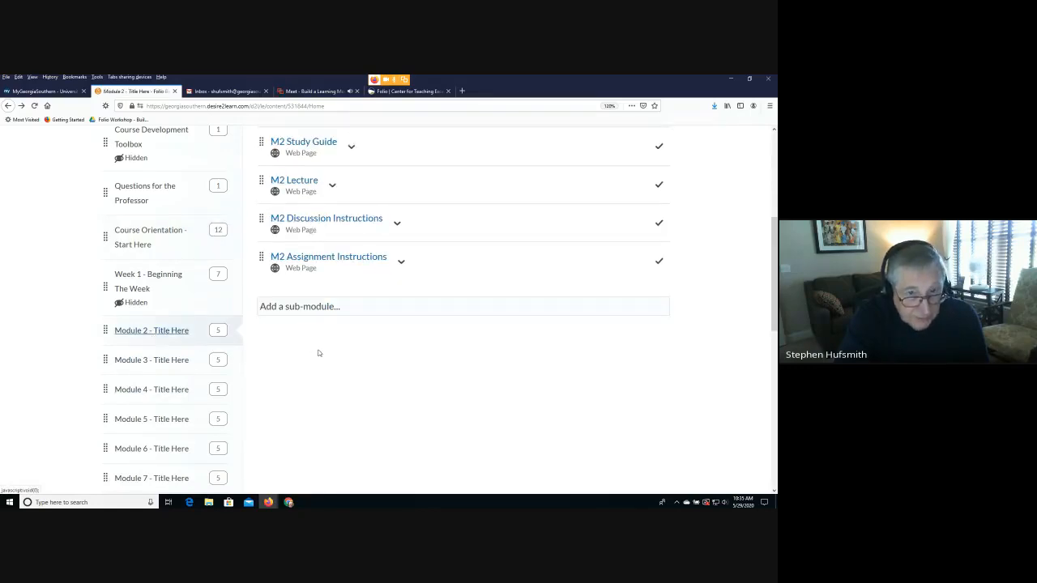
{"action": "scroll", "coordinate": [357, 365], "scroll_direction": "up", "scroll_amount": 3}
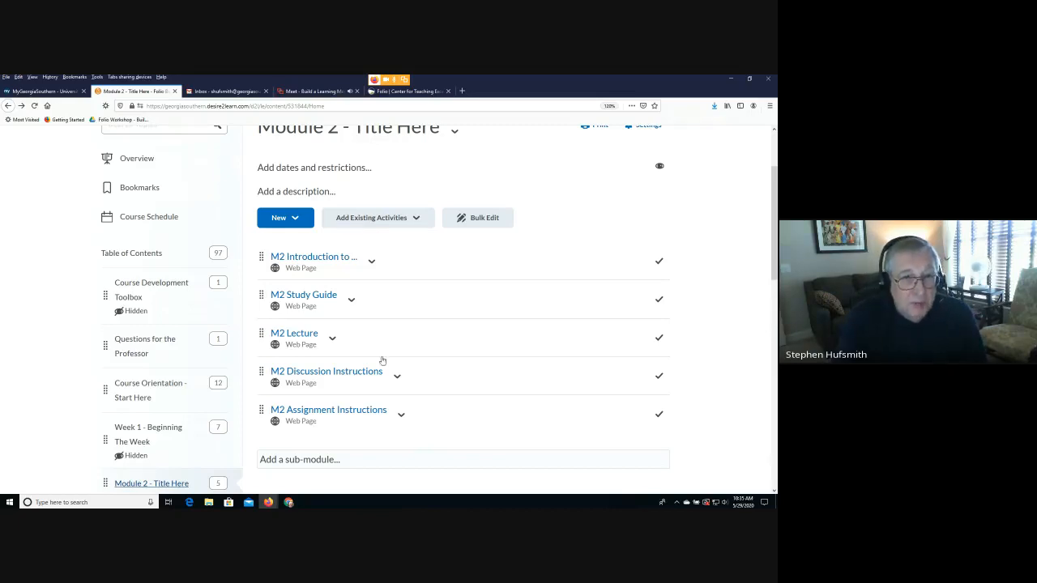
{"action": "scroll", "coordinate": [280, 324], "scroll_direction": "up", "scroll_amount": 3}
- Examine the options for adding new content to Module 2, from uploading files to creating a discussion
{"action": "left_click", "coordinate": [278, 320]}
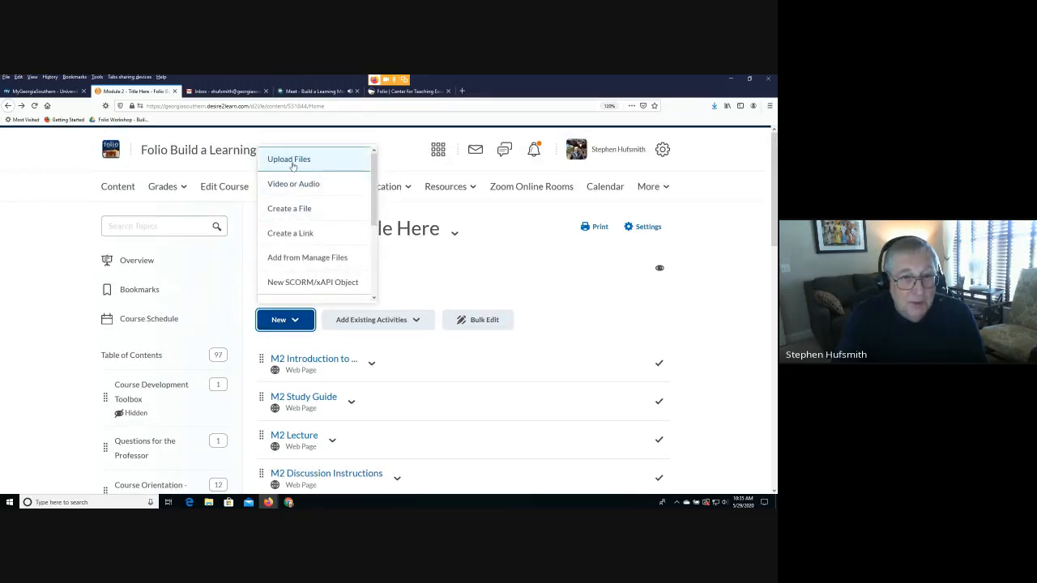
{"action": "scroll", "coordinate": [351, 403], "scroll_direction": "down", "scroll_amount": 1}
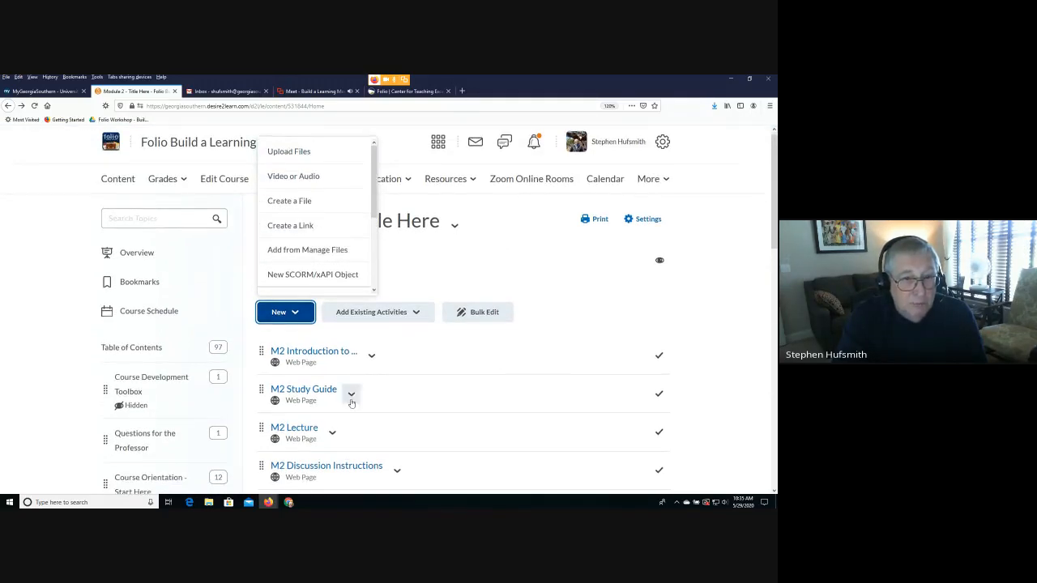
{"action": "scroll", "coordinate": [350, 402], "scroll_direction": "down", "scroll_amount": 2}
{"action": "left_click", "coordinate": [708, 386]}
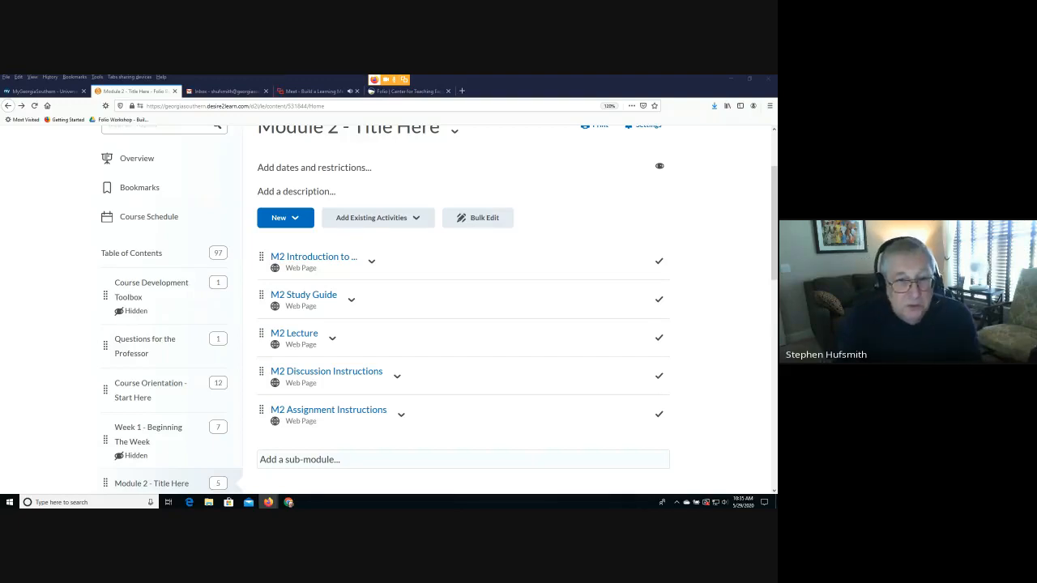
{"action": "left_click", "coordinate": [303, 226]}
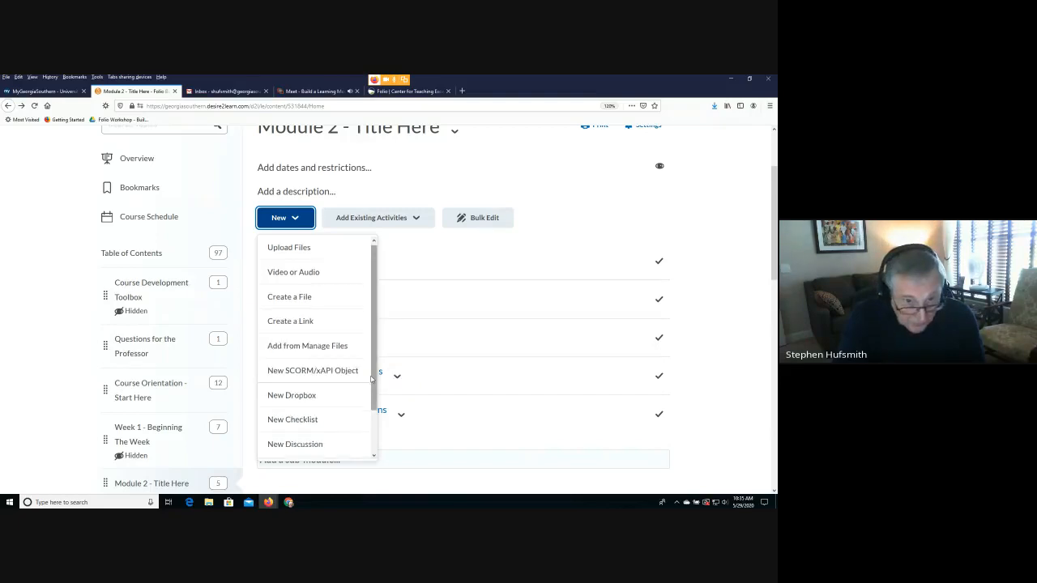
{"action": "scroll", "coordinate": [372, 379], "scroll_direction": "down", "scroll_amount": 2}
{"action": "scroll", "coordinate": [371, 378], "scroll_direction": "up", "scroll_amount": 2}
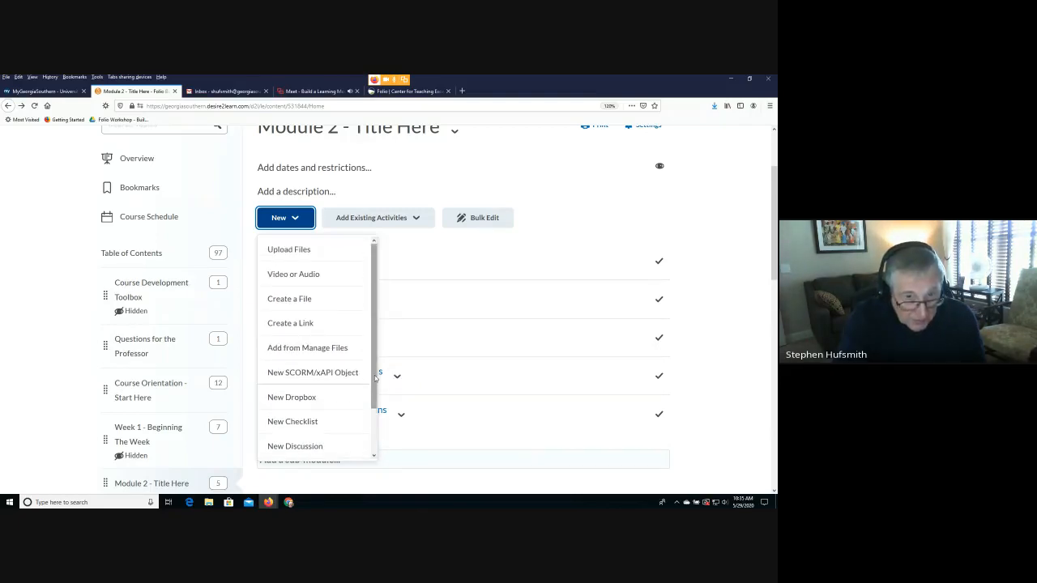
{"action": "left_click", "coordinate": [443, 259]}
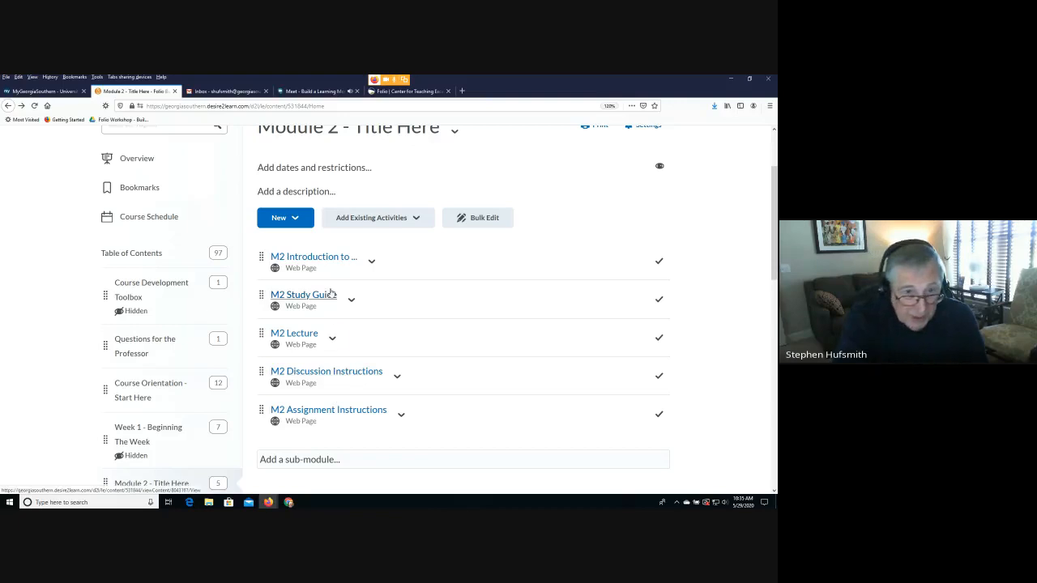
- Open the M2 Introduction page of Module 2 and start editing its HTML
{"action": "left_click", "coordinate": [324, 257]}
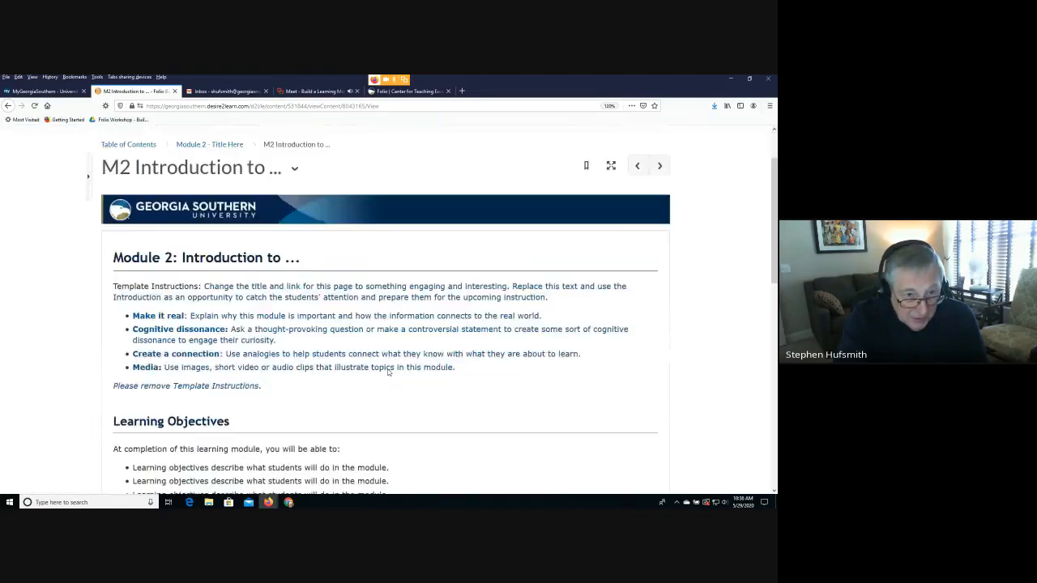
{"action": "scroll", "coordinate": [394, 369], "scroll_direction": "down", "scroll_amount": 2}
{"action": "scroll", "coordinate": [394, 365], "scroll_direction": "up", "scroll_amount": 1}
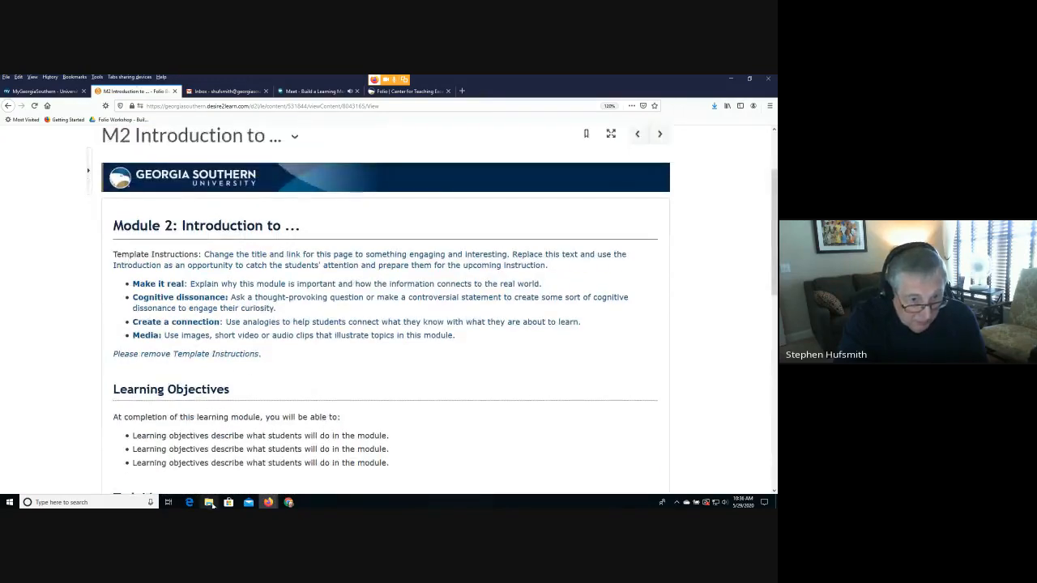
{"action": "scroll", "coordinate": [254, 378], "scroll_direction": "down", "scroll_amount": 5}
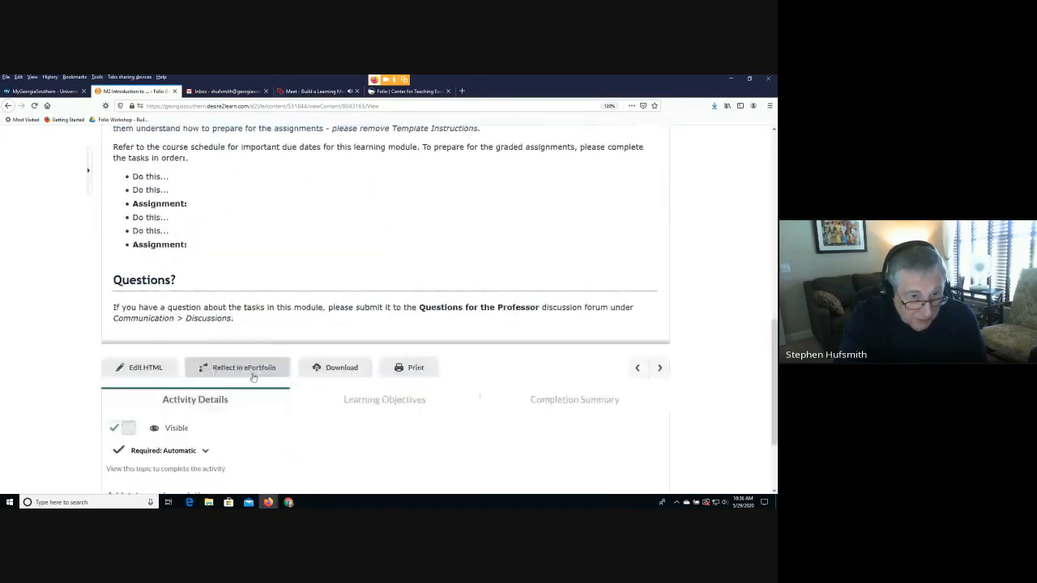
{"action": "left_click", "coordinate": [139, 368]}
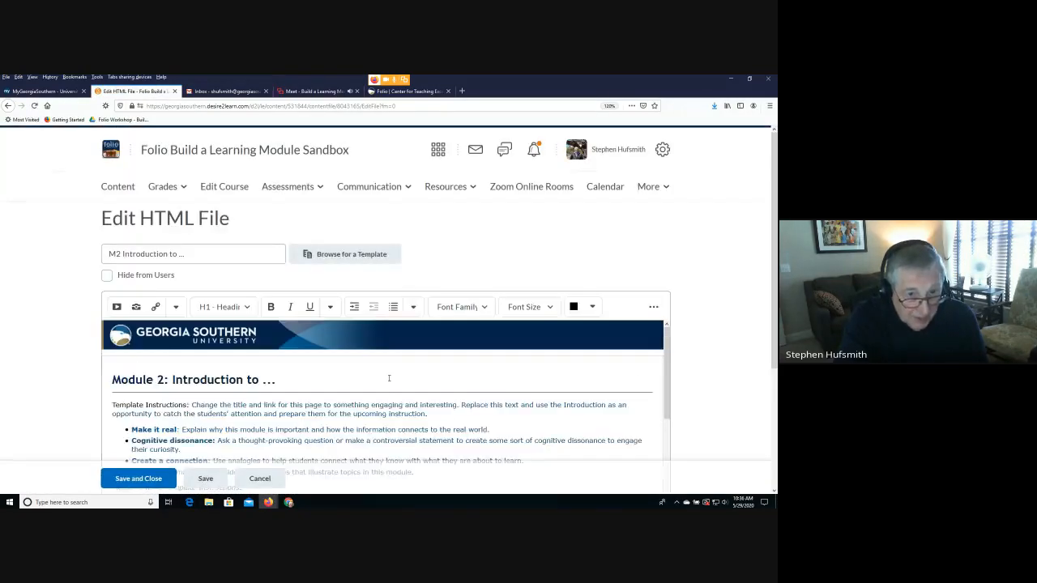
- Delete the template instructions beneath the "Module 2: Introduction to ..." heading, including the bullets and the removal reminder
{"action": "scroll", "coordinate": [648, 376], "scroll_direction": "down", "scroll_amount": 5}
{"action": "scroll", "coordinate": [648, 376], "scroll_direction": "up", "scroll_amount": 1}
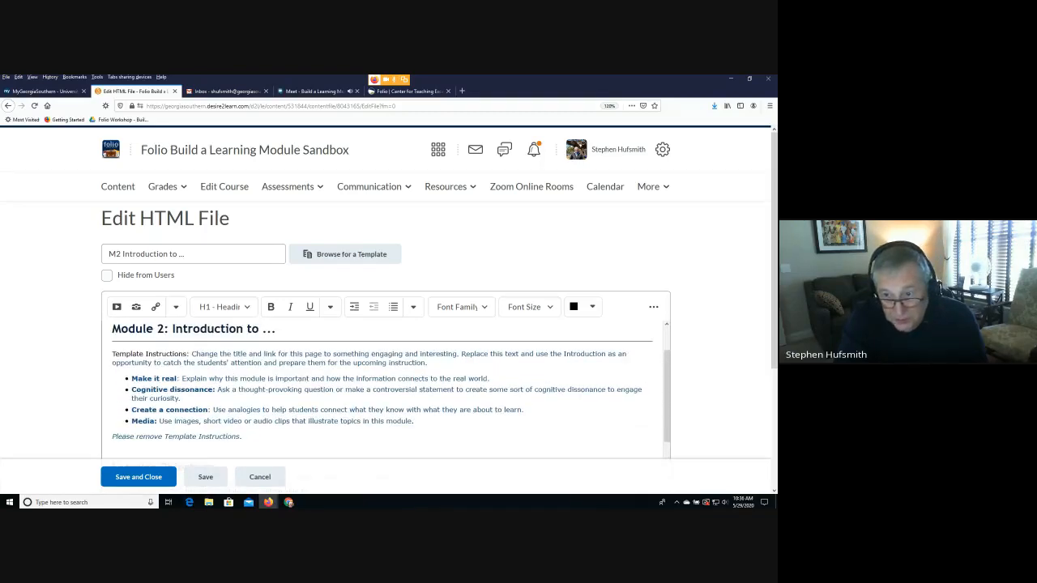
{"action": "left_click_drag", "start_coordinate": [775, 276], "coordinate": [775, 333]}
{"action": "scroll", "coordinate": [392, 359], "scroll_direction": "up", "scroll_amount": 1}
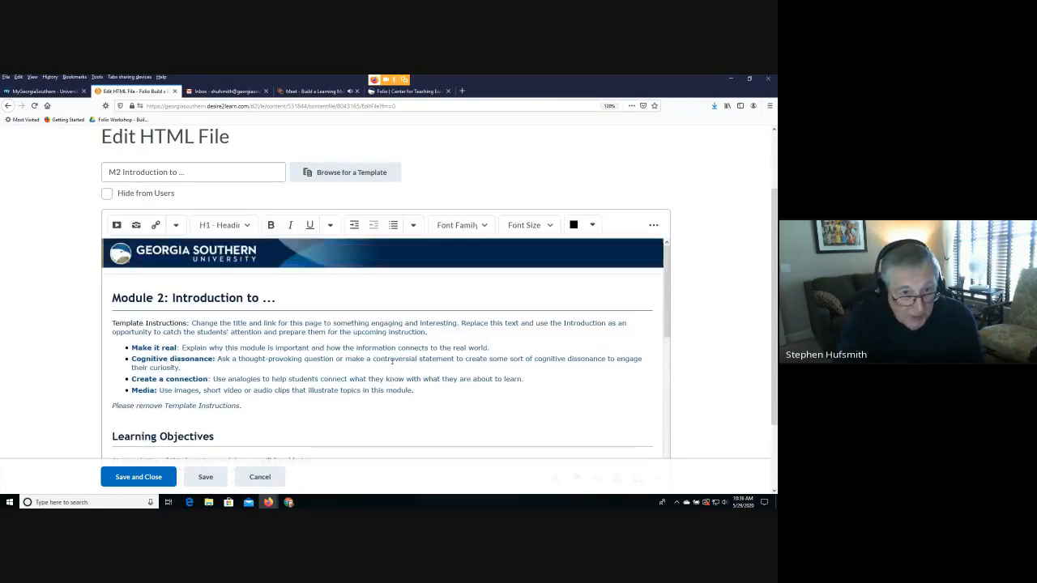
{"action": "scroll", "coordinate": [392, 359], "scroll_direction": "down", "scroll_amount": 1}
{"action": "left_click_drag", "start_coordinate": [279, 361], "coordinate": [83, 267]}
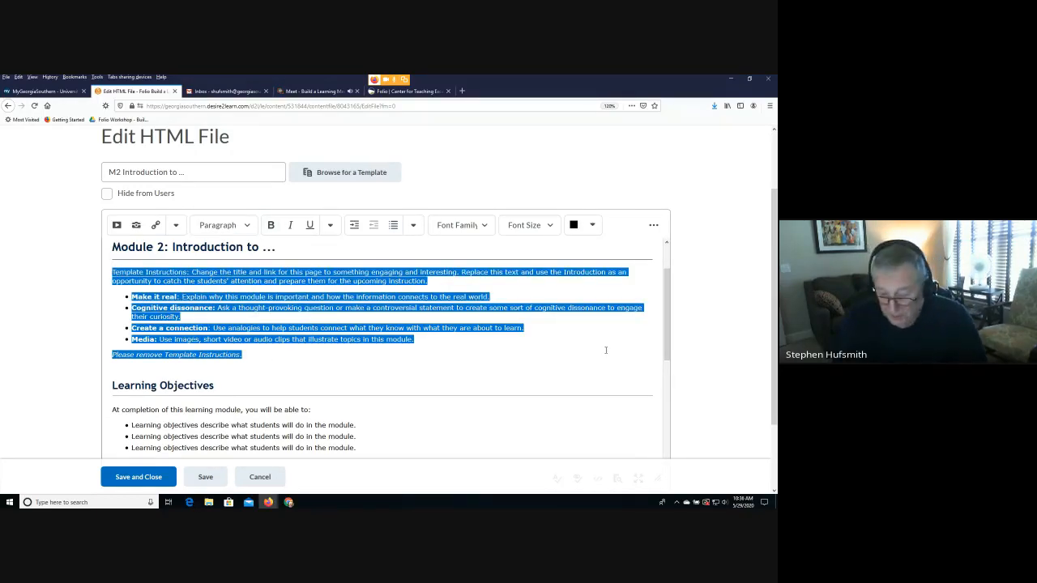
{"action": "key", "text": "Delete"}
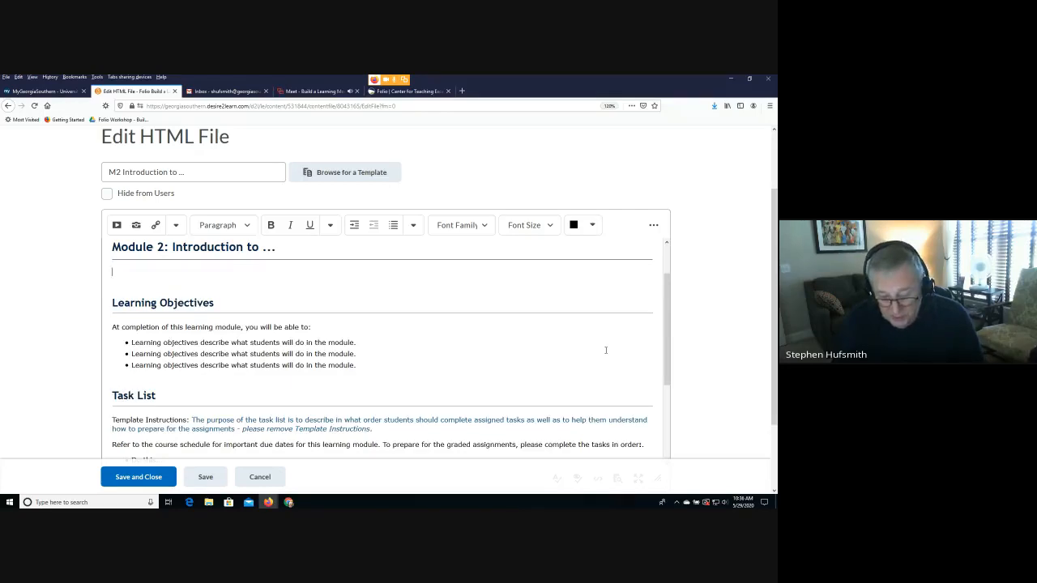
- Enter "This..." as the introduction text beneath the Module 2 heading
{"action": "type", "text": "THis is"}
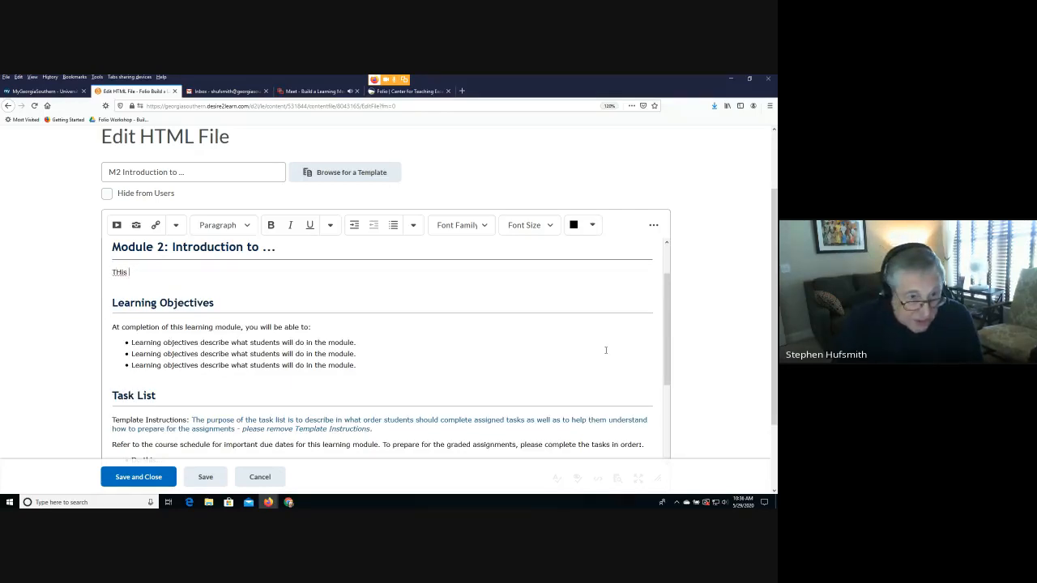
{"action": "key", "text": "BackSpace"}
{"action": "key", "text": "BackSpace"}
{"action": "key", "text": "BackSpace"}
{"action": "key", "text": "BackSpace"}
{"action": "type", "text": "his..."}
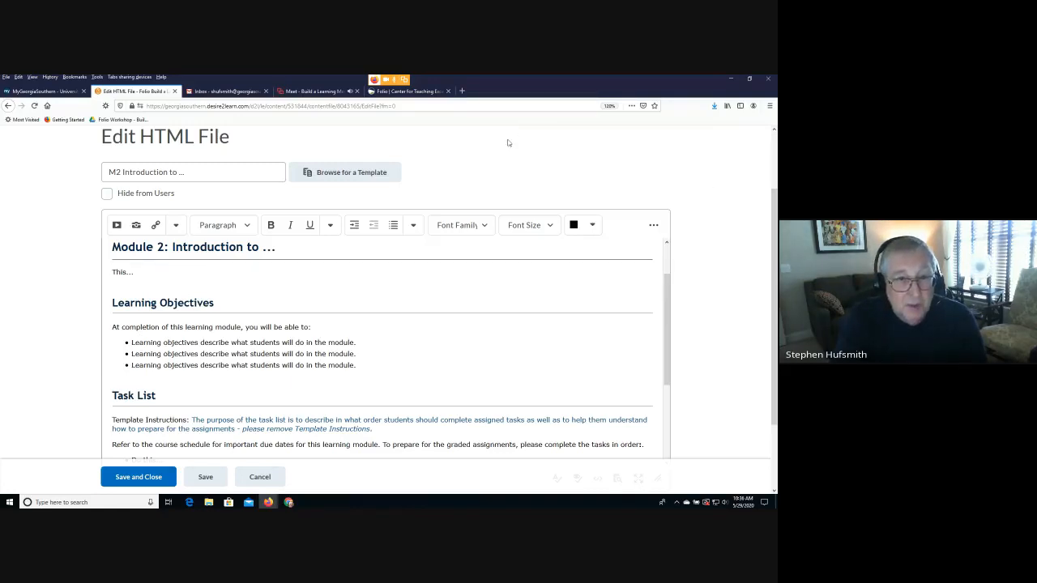
- Switch to the desktop and try to open the Activating Courses Word document
{"action": "left_click", "coordinate": [732, 79]}
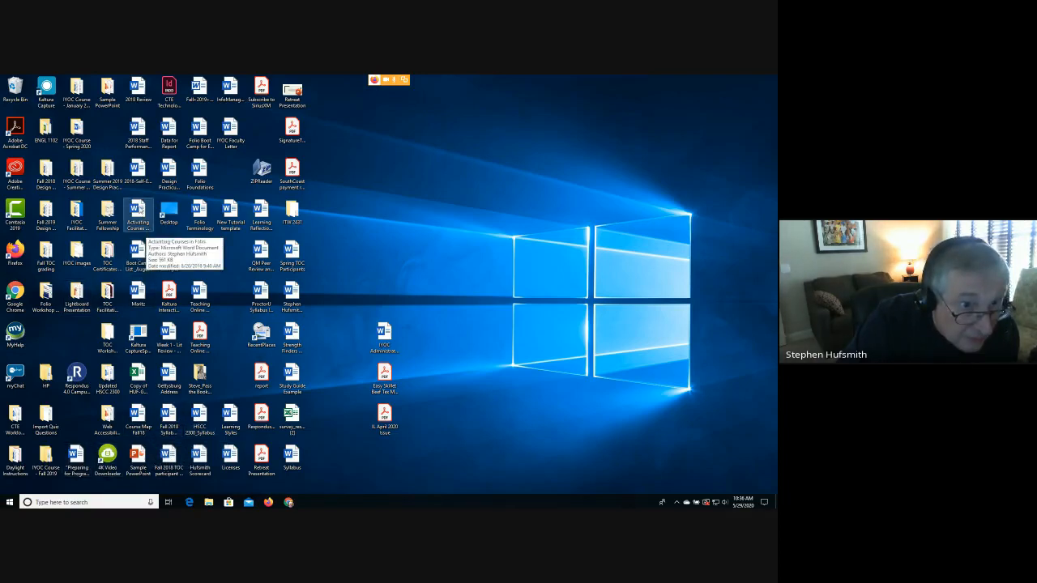
{"action": "double_click", "coordinate": [137, 212]}
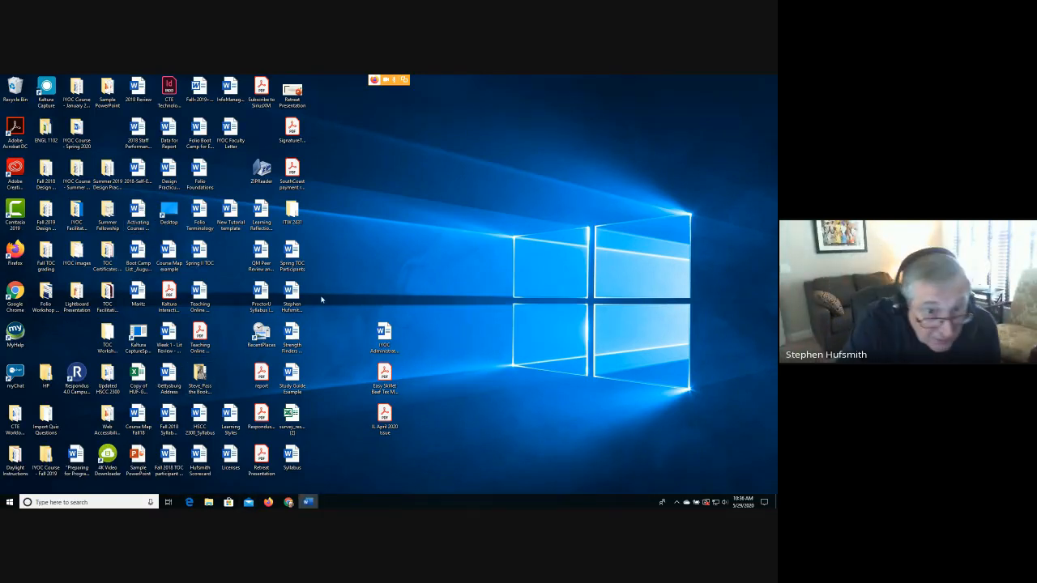
{"action": "left_click", "coordinate": [386, 336]}
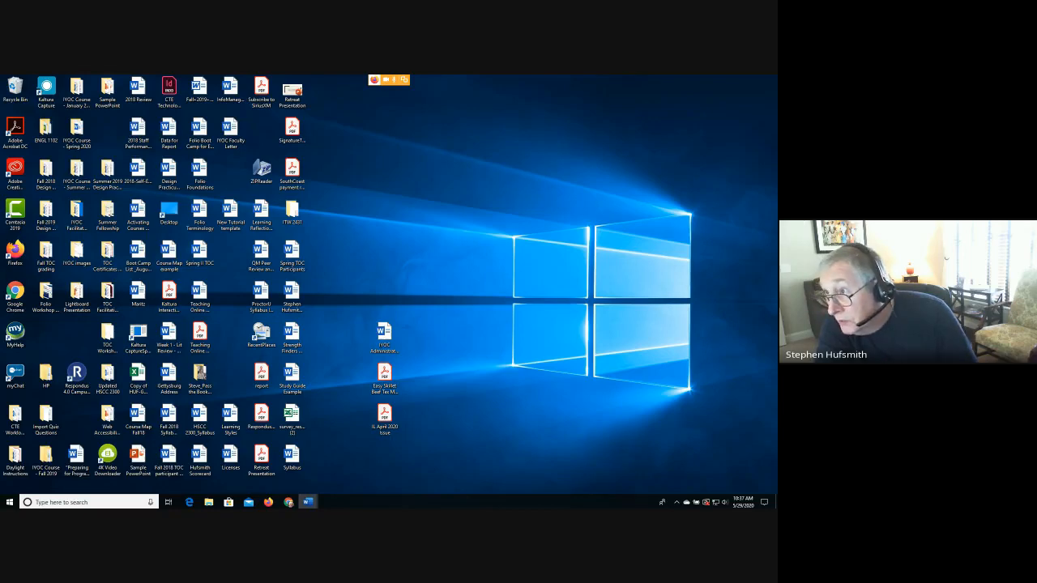
{"action": "left_click_drag", "start_coordinate": [777, 122], "coordinate": [427, 110]}
{"action": "left_click", "coordinate": [594, 112]}
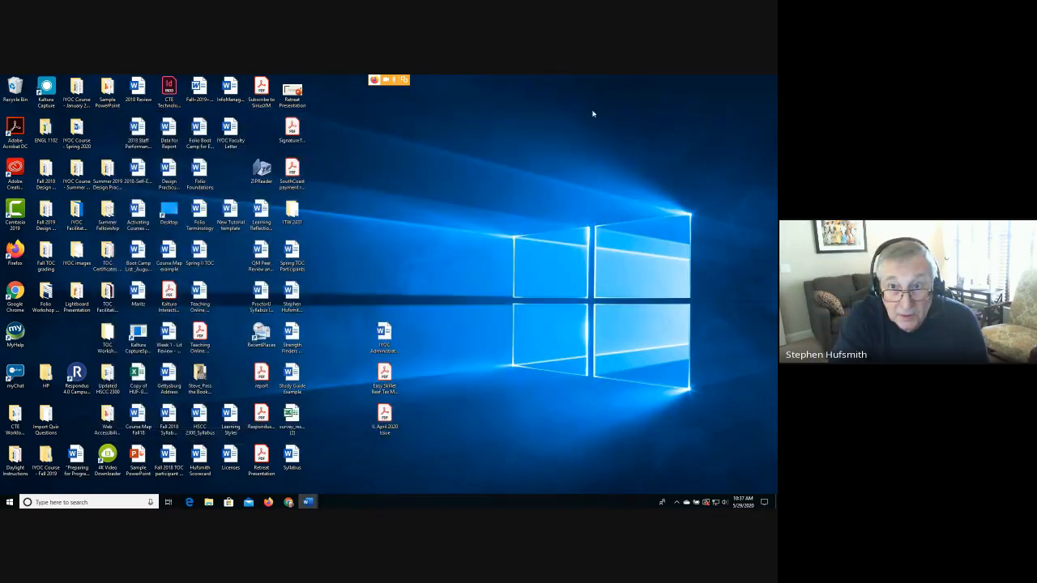
- Open the Gettysburg Address document from the desktop in a maximized Word window and copy its entire text
{"action": "double_click", "coordinate": [175, 376]}
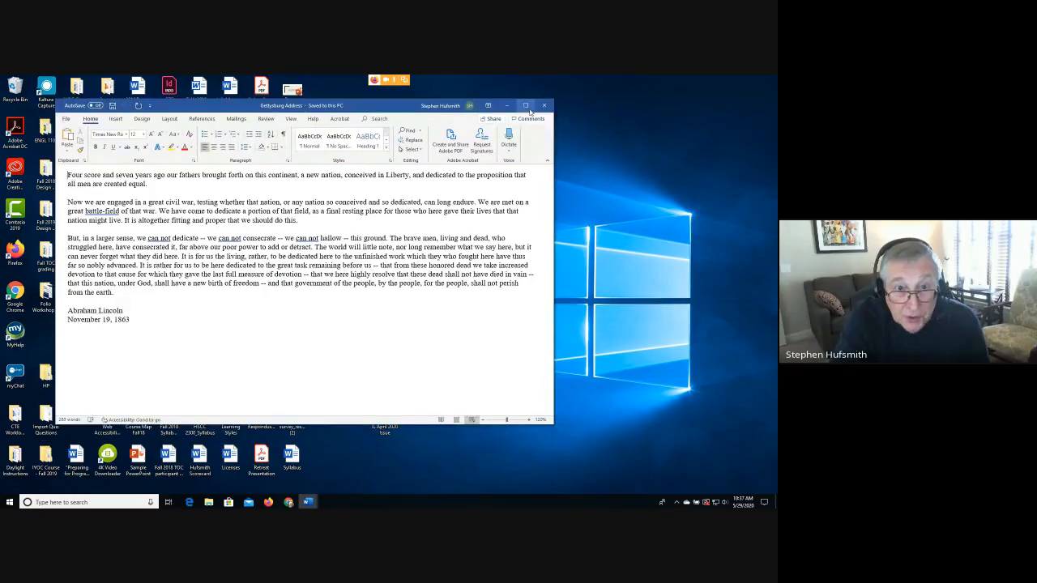
{"action": "left_click", "coordinate": [527, 107]}
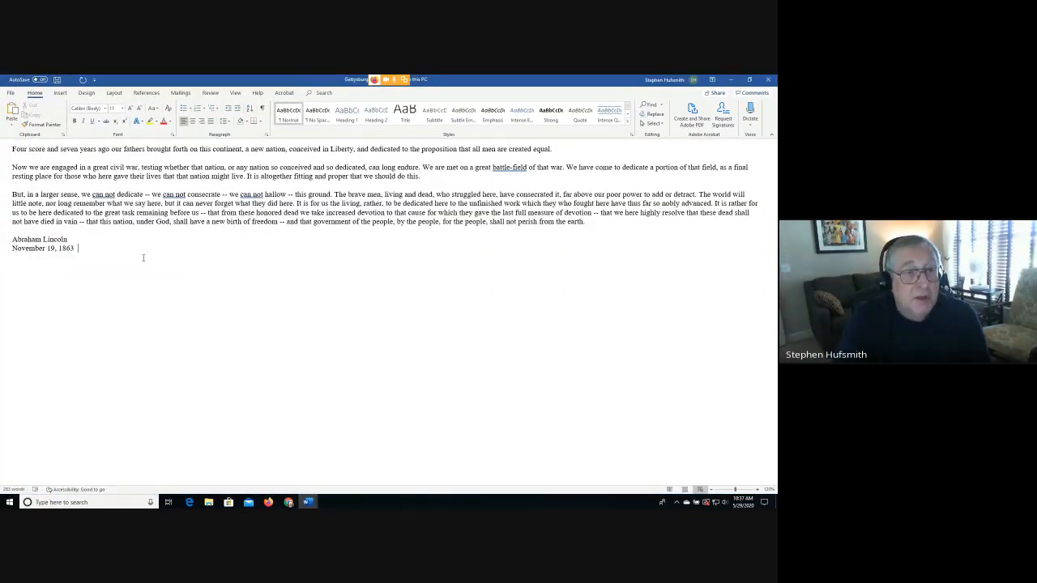
{"action": "left_click_drag", "start_coordinate": [147, 260], "coordinate": [3, 146]}
{"action": "key", "text": "ctrl+c"}
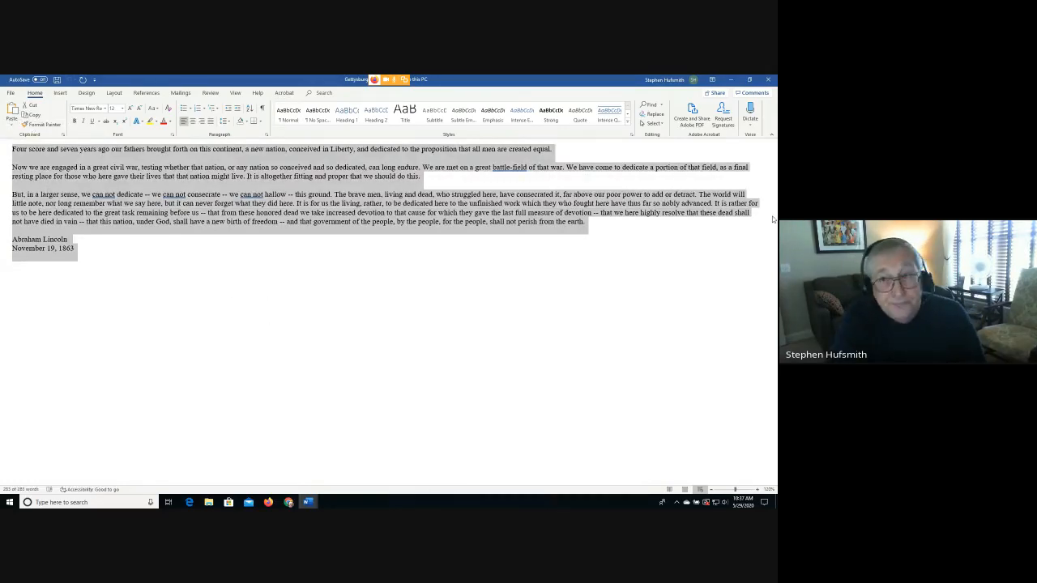
- Switch back to the Edit HTML File page in Firefox and replace "This..." with the copied speech, removing its formatting
{"action": "left_click", "coordinate": [731, 79]}
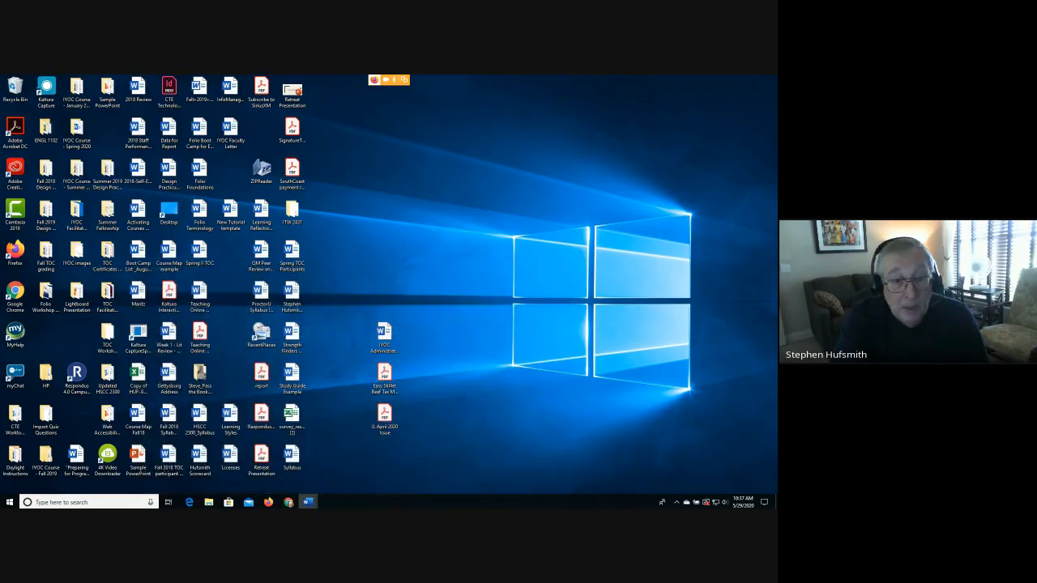
{"action": "mouse_move", "coordinate": [269, 503]}
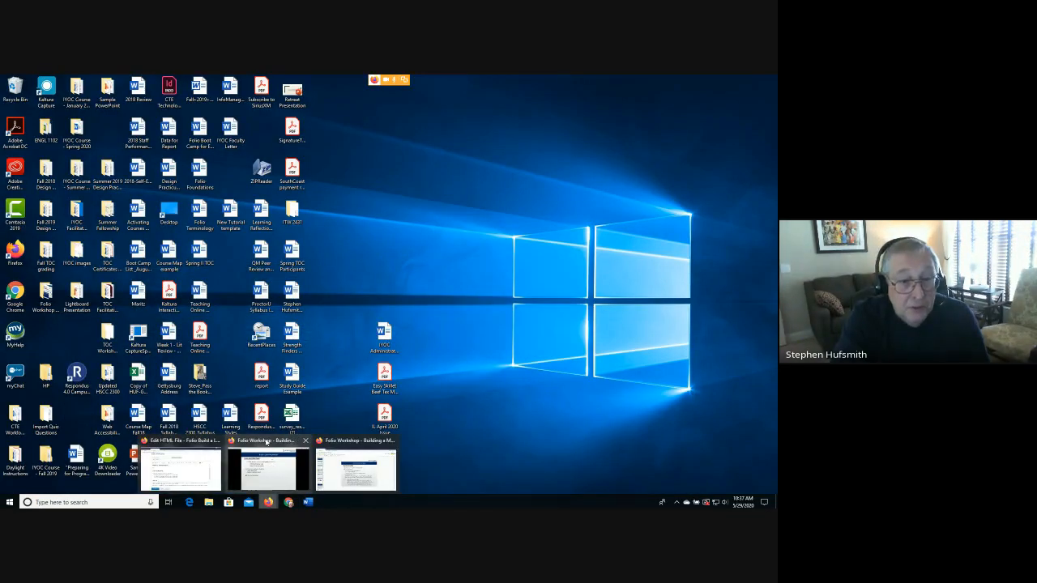
{"action": "mouse_move", "coordinate": [243, 446]}
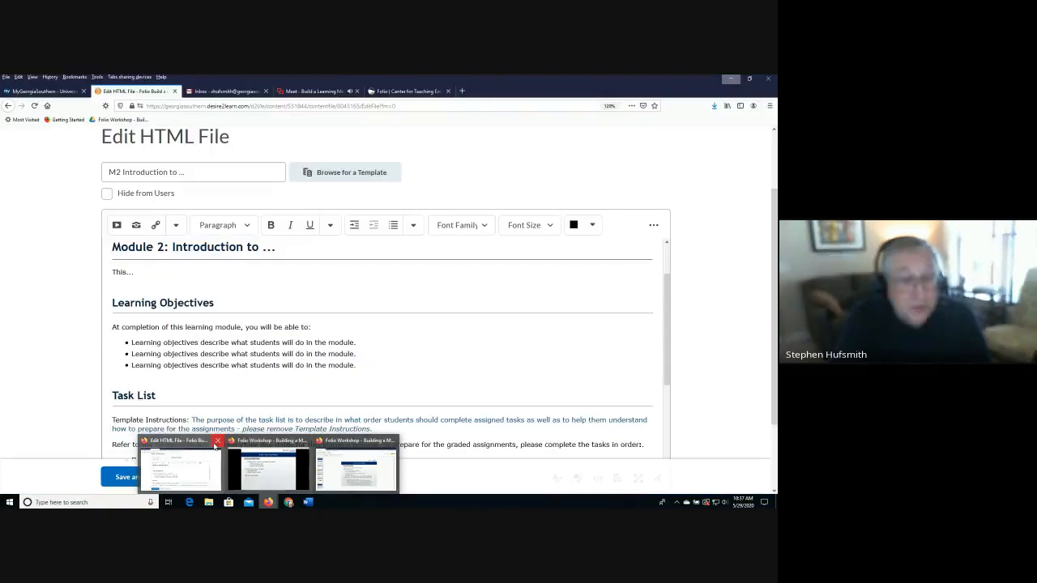
{"action": "left_click", "coordinate": [180, 457]}
{"action": "left_click_drag", "start_coordinate": [166, 280], "coordinate": [105, 273]}
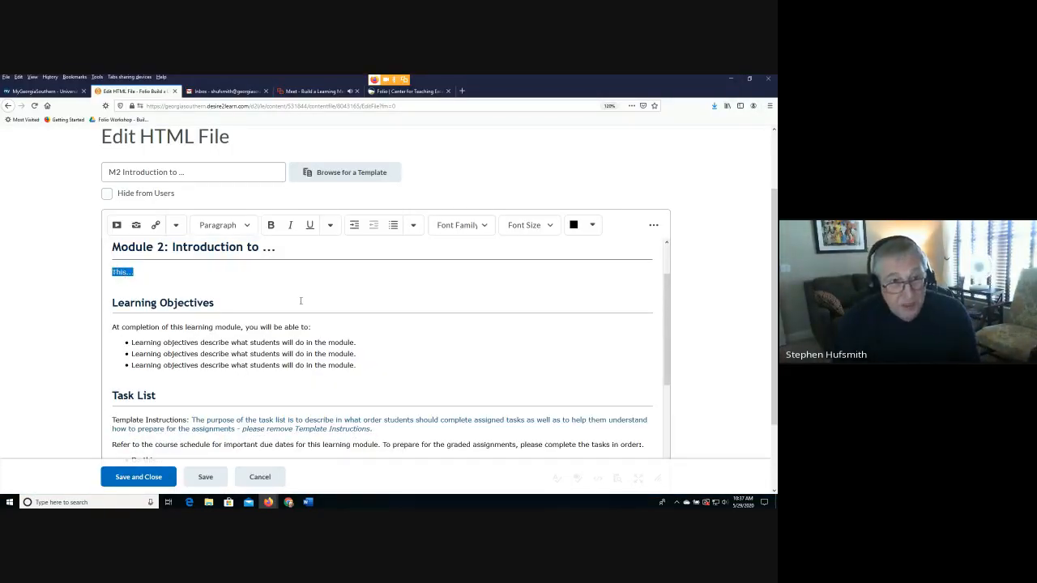
{"action": "key", "text": "ctrl+v"}
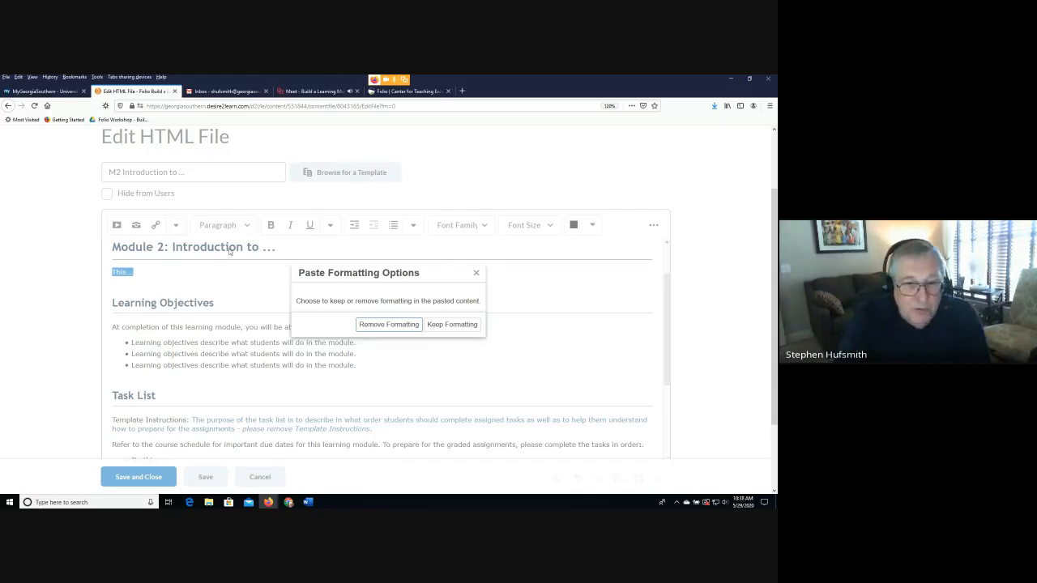
{"action": "left_click", "coordinate": [386, 326]}
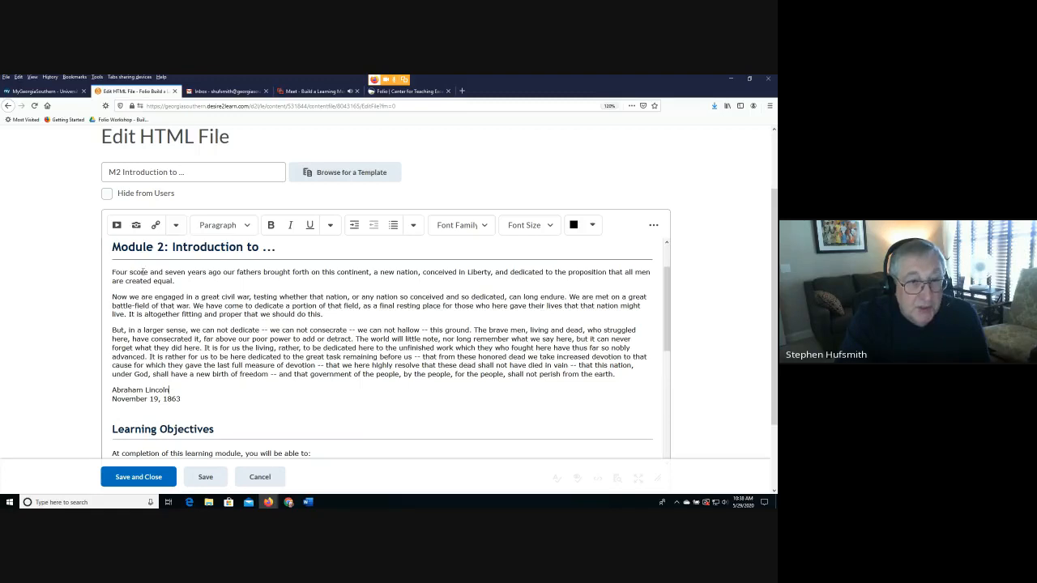
{"action": "scroll", "coordinate": [255, 360], "scroll_direction": "down", "scroll_amount": 3}
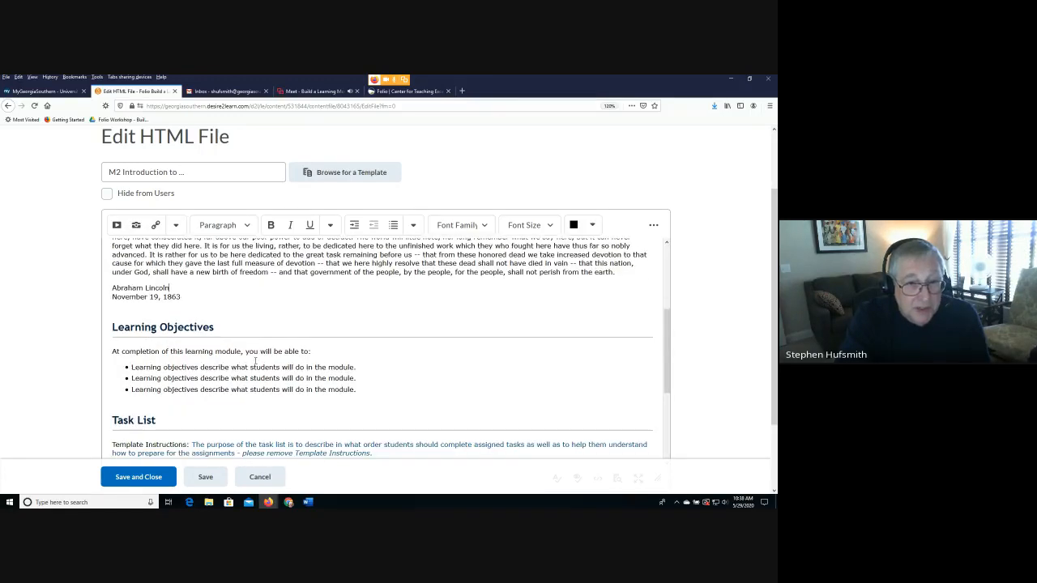
{"action": "scroll", "coordinate": [255, 361], "scroll_direction": "up", "scroll_amount": 3}
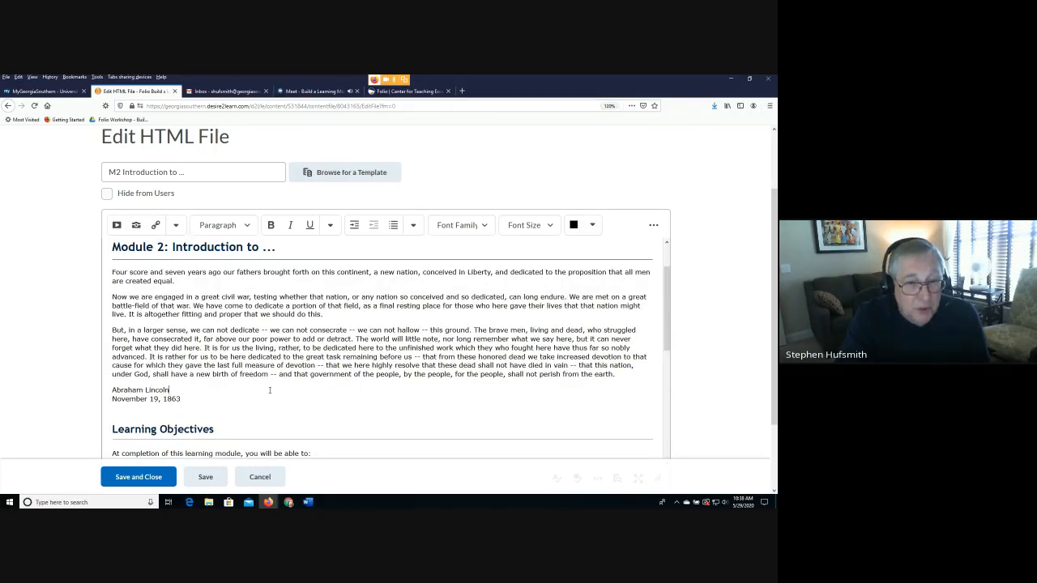
- Paste the speech again below the November 19, 1863 line, keeping its formatting, and save and close the page
{"action": "left_click_drag", "start_coordinate": [201, 399], "coordinate": [153, 323]}
{"action": "left_click", "coordinate": [205, 379]}
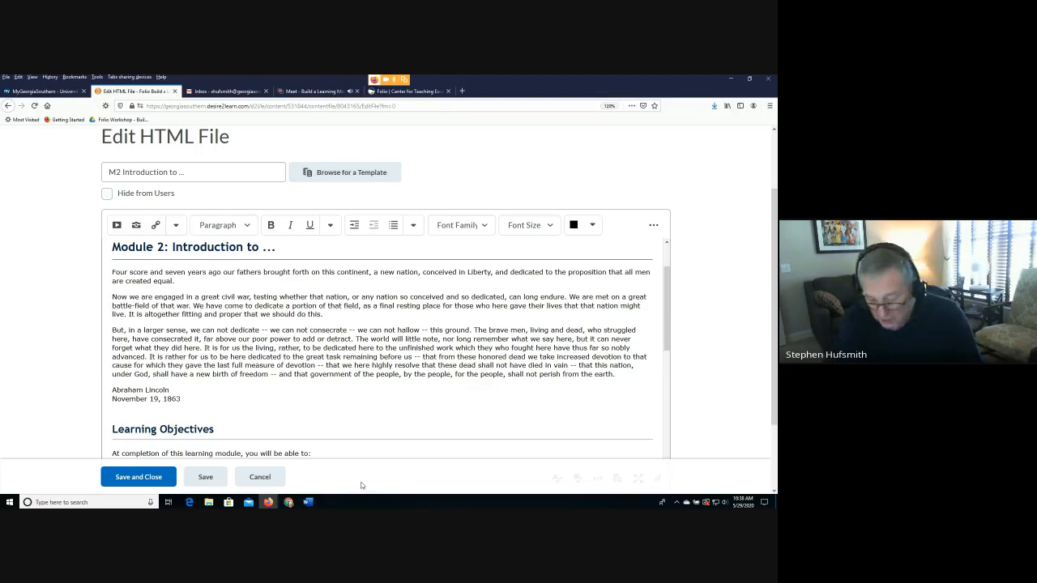
{"action": "key", "text": "Return"}
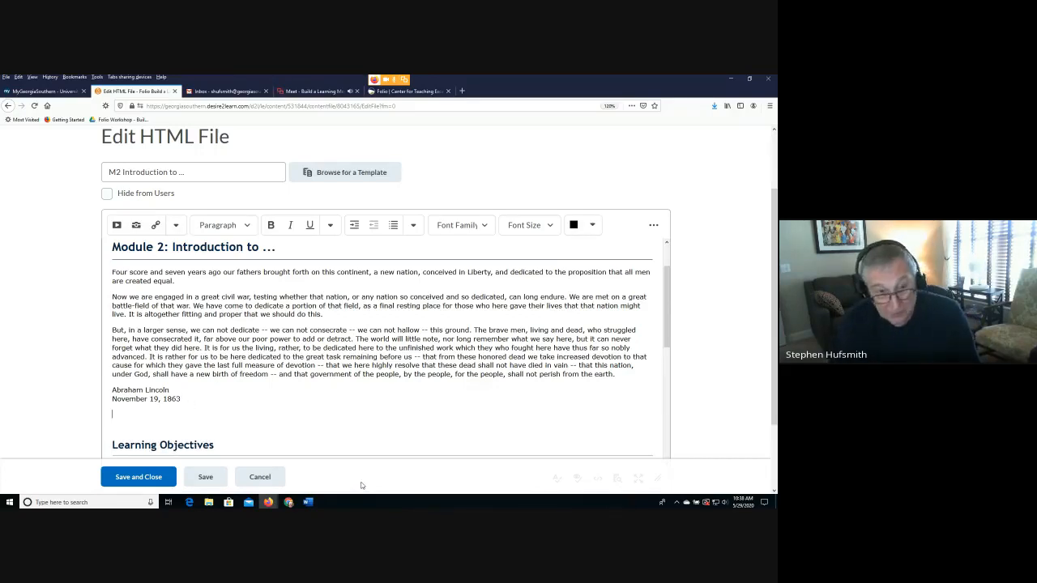
{"action": "key", "text": "ctrl+v"}
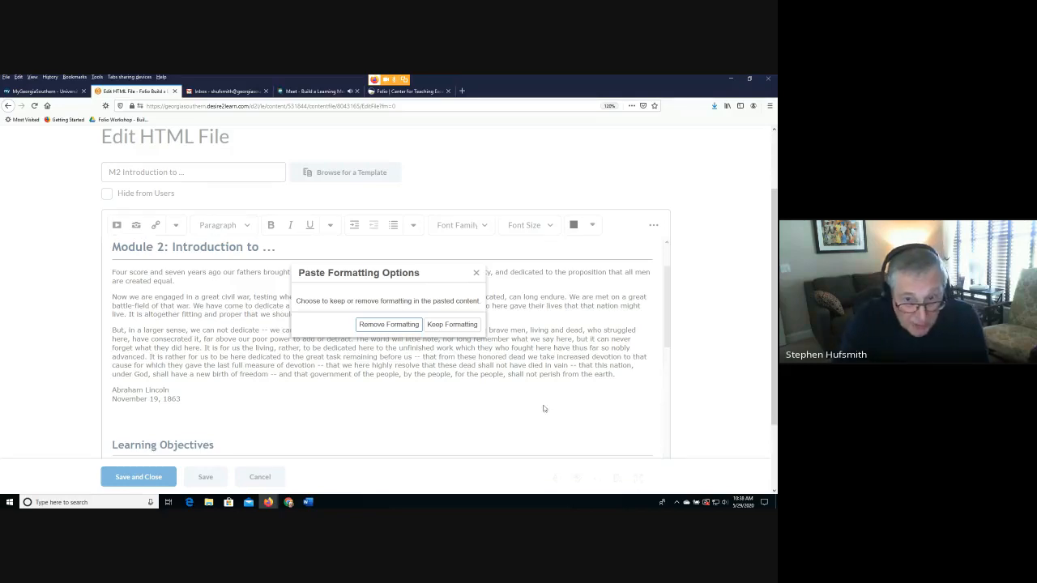
{"action": "left_click", "coordinate": [446, 324]}
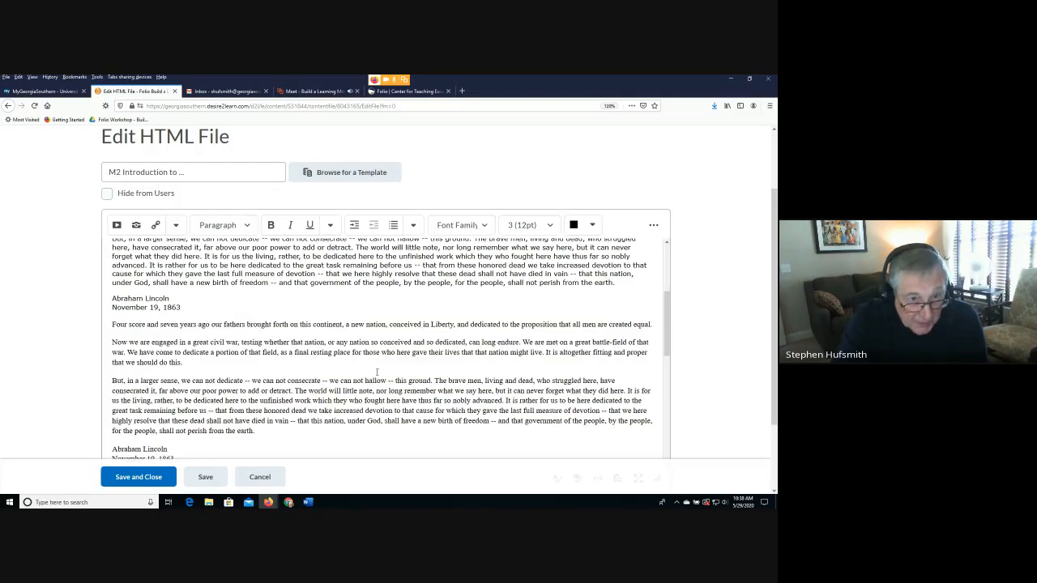
{"action": "scroll", "coordinate": [400, 363], "scroll_direction": "up", "scroll_amount": 4}
{"action": "scroll", "coordinate": [370, 396], "scroll_direction": "down", "scroll_amount": 4}
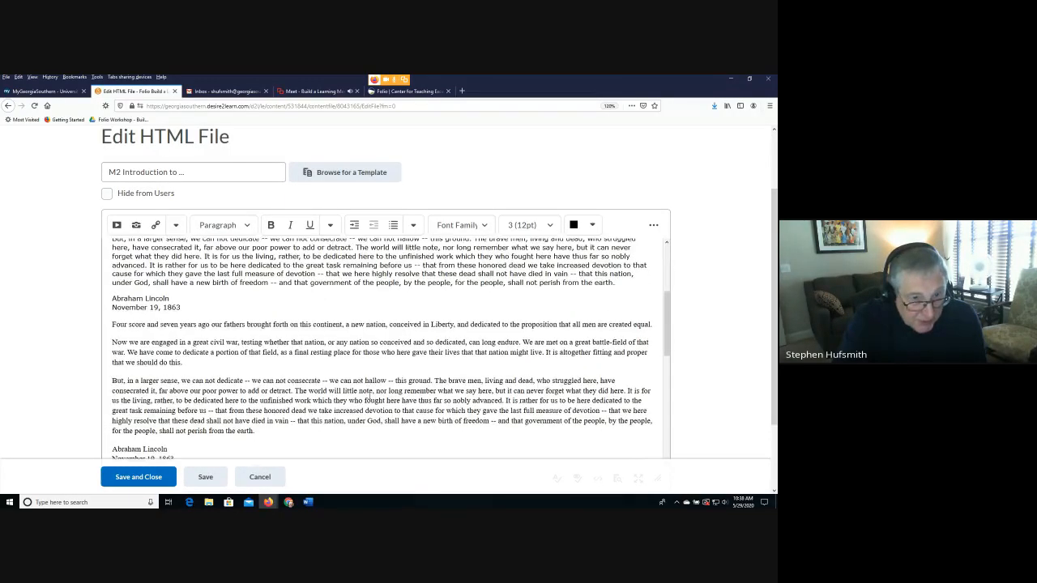
{"action": "scroll", "coordinate": [370, 397], "scroll_direction": "up", "scroll_amount": 1}
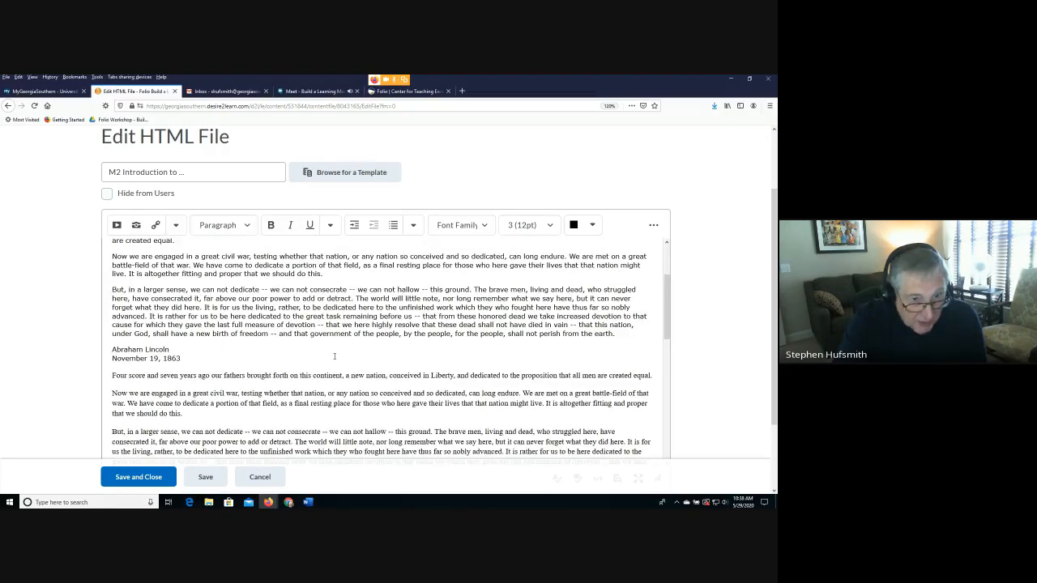
{"action": "scroll", "coordinate": [334, 356], "scroll_direction": "down", "scroll_amount": 1}
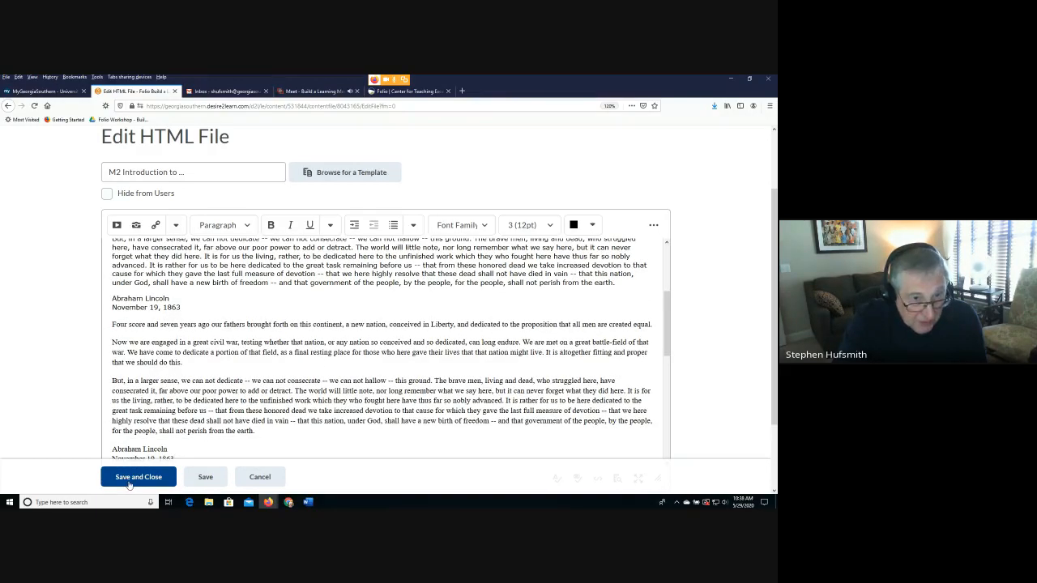
{"action": "left_click", "coordinate": [129, 484]}
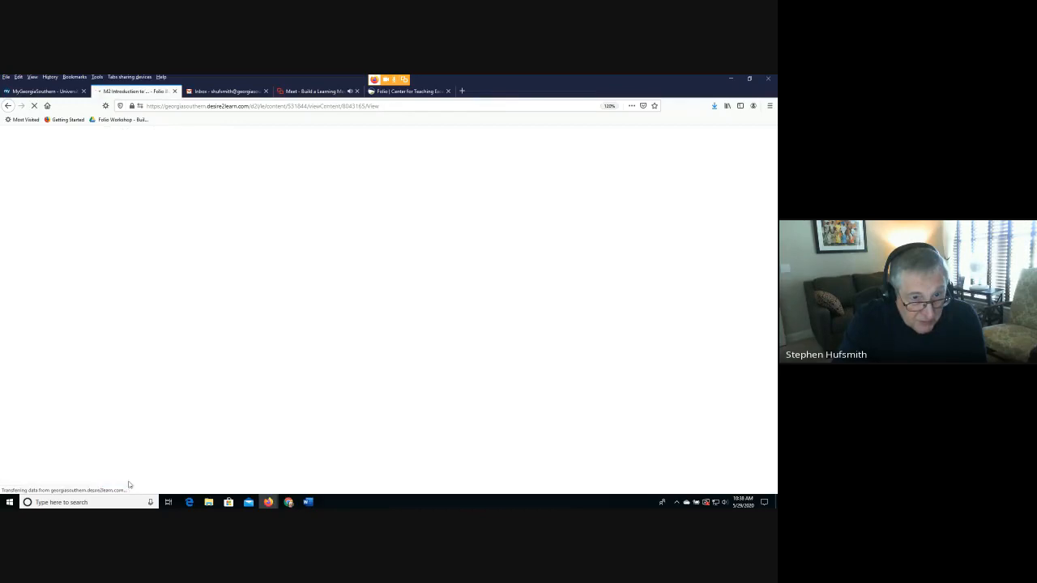
- Compare the fonts of the two pasted copies of the speech on the saved M2 introduction page
{"action": "scroll", "coordinate": [438, 395], "scroll_direction": "down", "scroll_amount": 3}
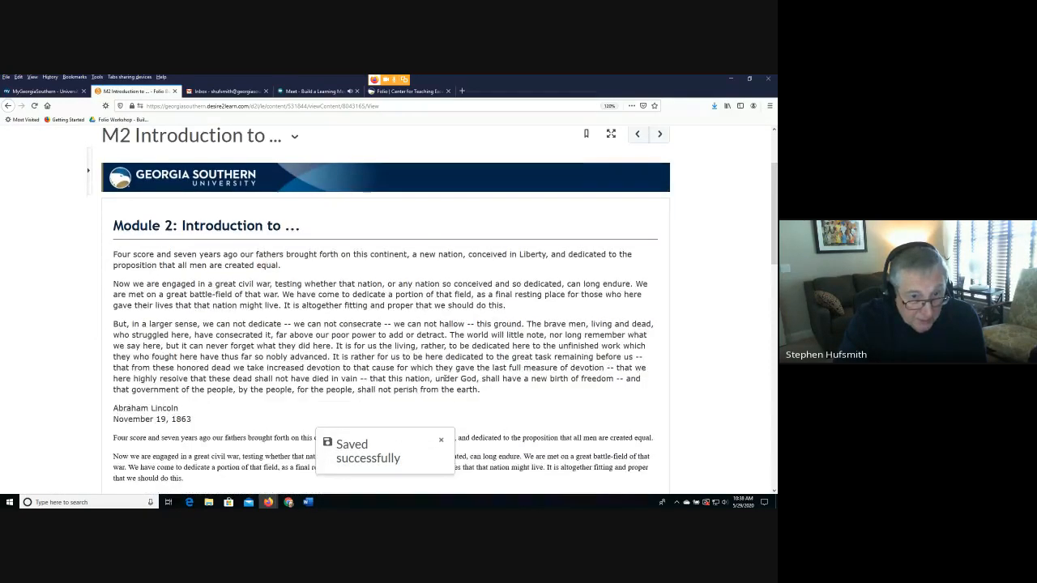
{"action": "scroll", "coordinate": [445, 378], "scroll_direction": "down", "scroll_amount": 1}
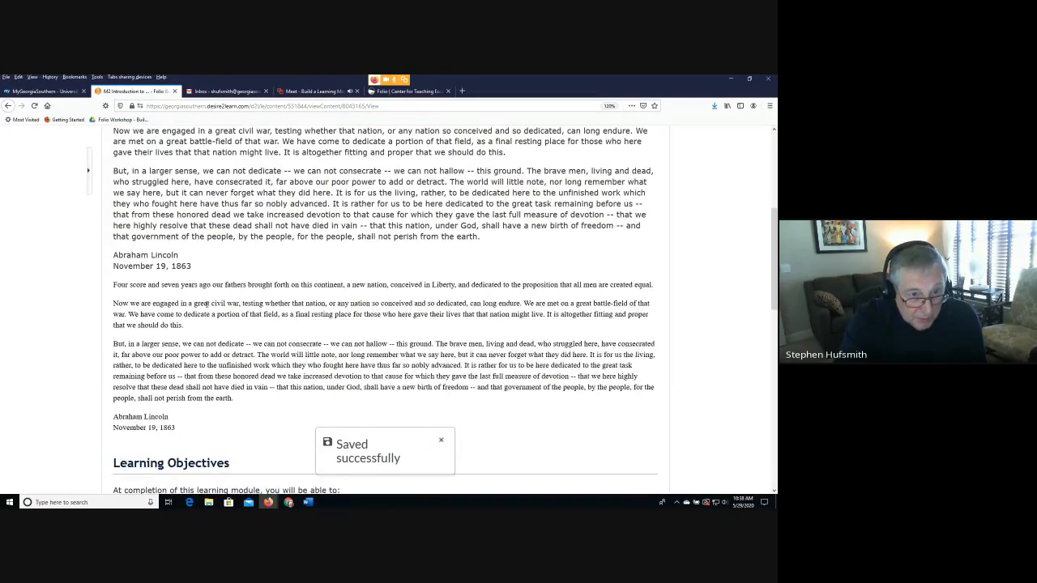
{"action": "scroll", "coordinate": [251, 327], "scroll_direction": "up", "scroll_amount": 2}
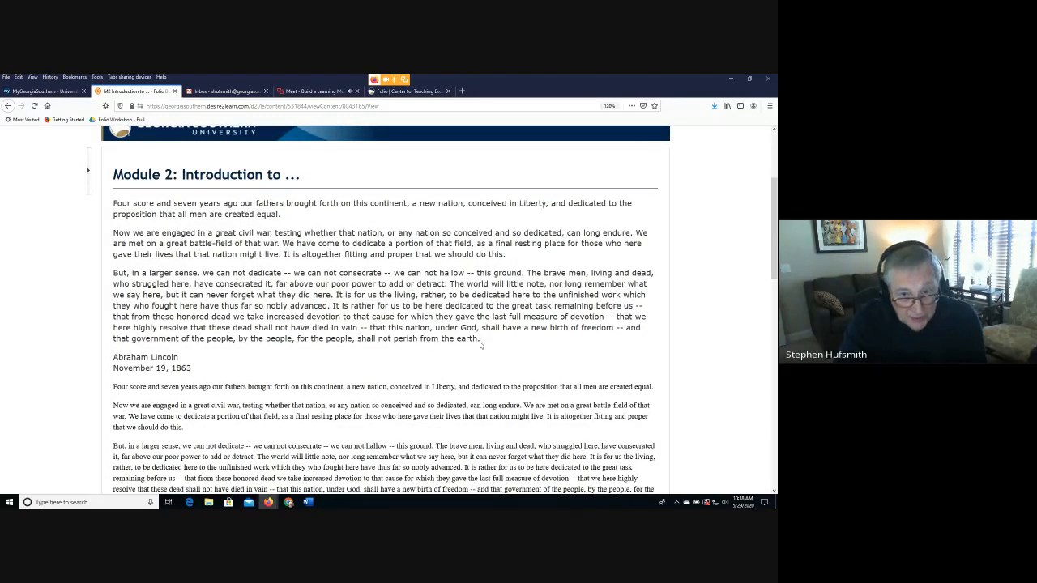
{"action": "left_click_drag", "start_coordinate": [478, 340], "coordinate": [114, 203]}
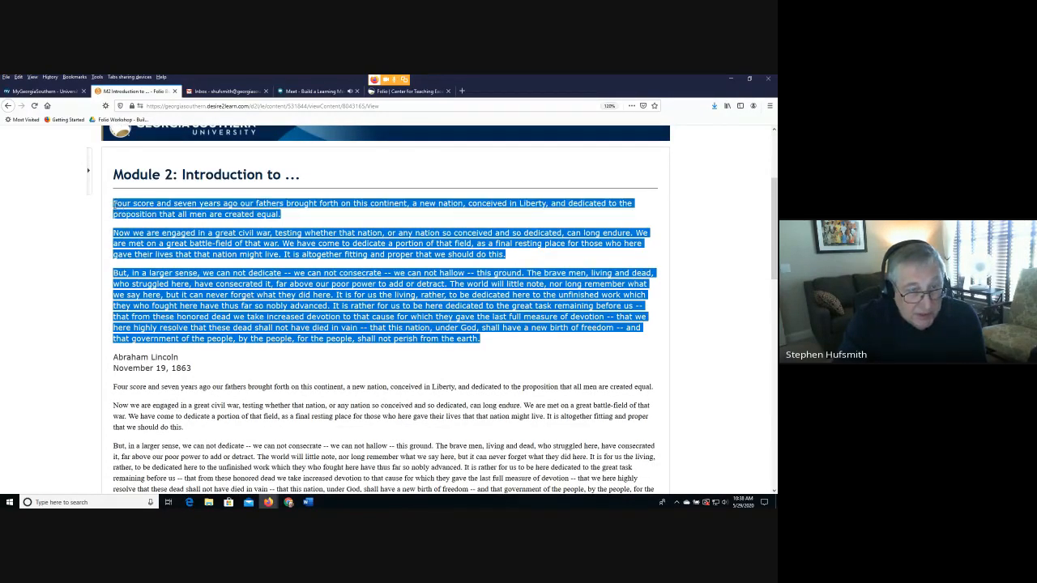
{"action": "left_click", "coordinate": [279, 381]}
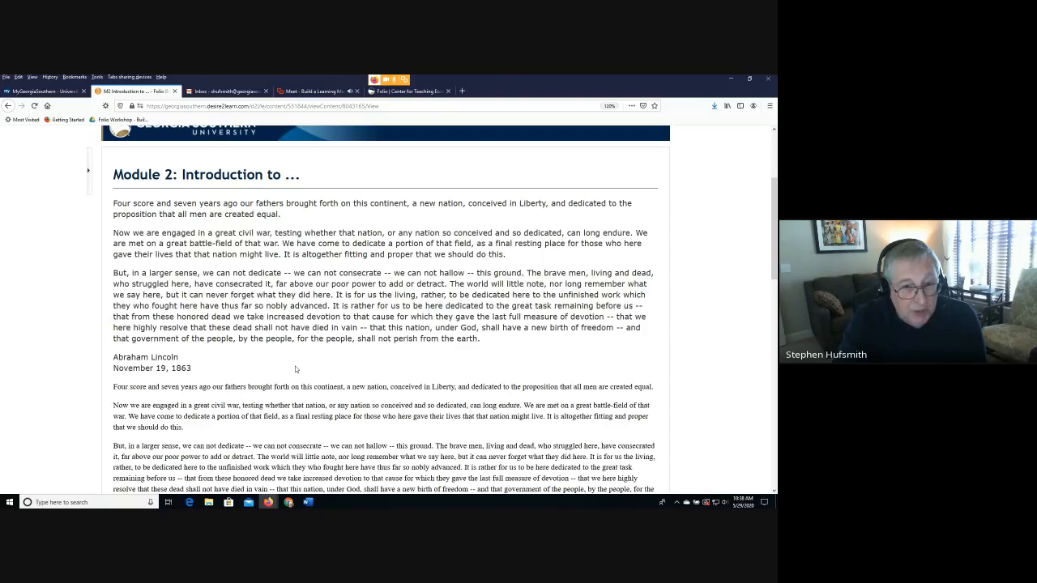
{"action": "scroll", "coordinate": [295, 370], "scroll_direction": "down", "scroll_amount": 3}
{"action": "scroll", "coordinate": [296, 369], "scroll_direction": "up", "scroll_amount": 3}
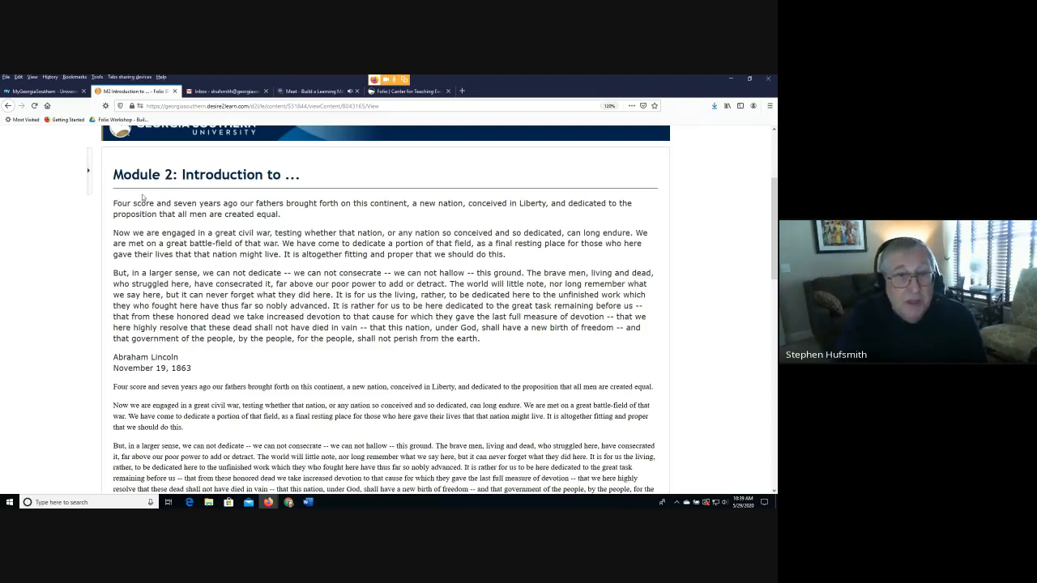
- Return to the course's Table of Contents and open the Module 2 - Title Here module
{"action": "scroll", "coordinate": [150, 225], "scroll_direction": "up", "scroll_amount": 3}
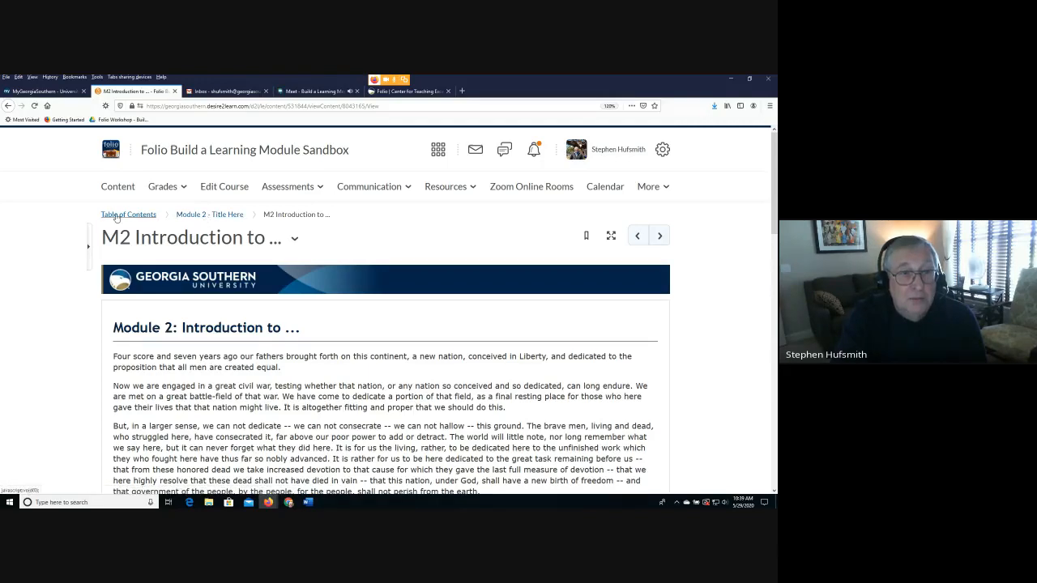
{"action": "left_click", "coordinate": [123, 216]}
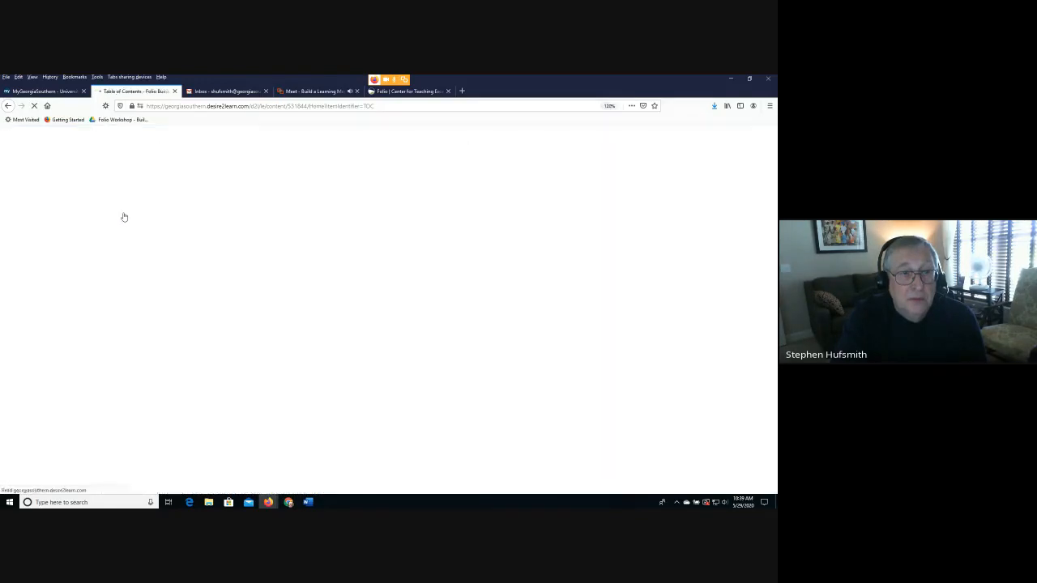
{"action": "scroll", "coordinate": [402, 399], "scroll_direction": "down", "scroll_amount": 3}
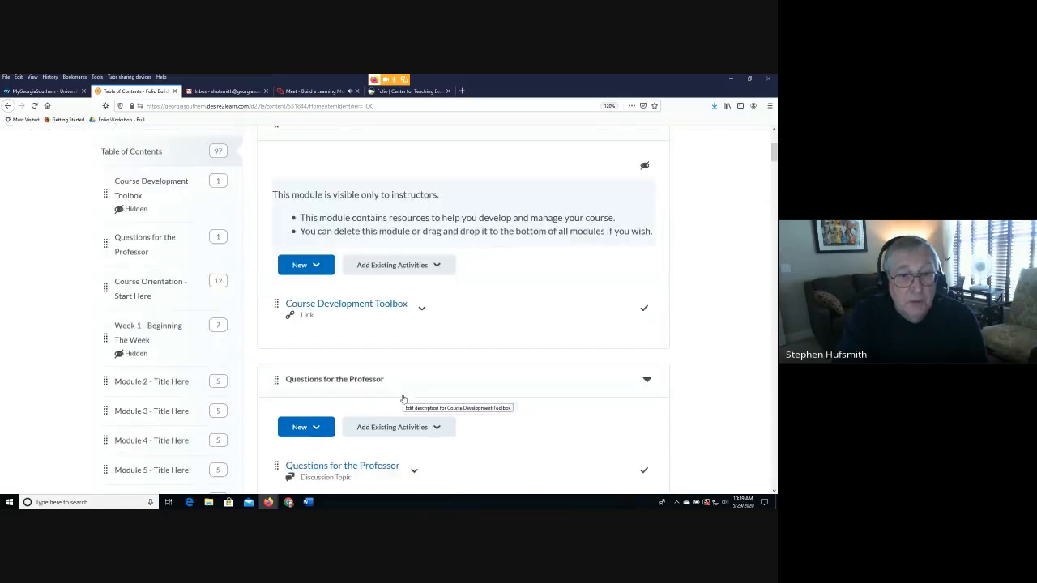
{"action": "left_click", "coordinate": [150, 381]}
{"action": "scroll", "coordinate": [263, 307], "scroll_direction": "up", "scroll_amount": 1}
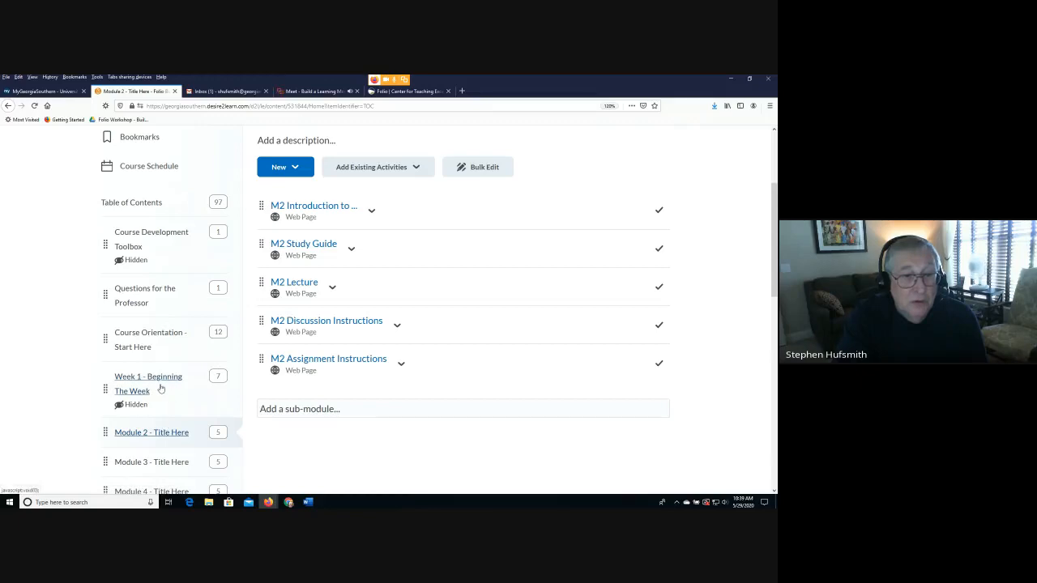
- Open the Week 1 - Beginning The Week module and review its list of topics and activities
{"action": "left_click", "coordinate": [160, 385]}
{"action": "scroll", "coordinate": [405, 381], "scroll_direction": "down", "scroll_amount": 1}
{"action": "scroll", "coordinate": [356, 341], "scroll_direction": "down", "scroll_amount": 1}
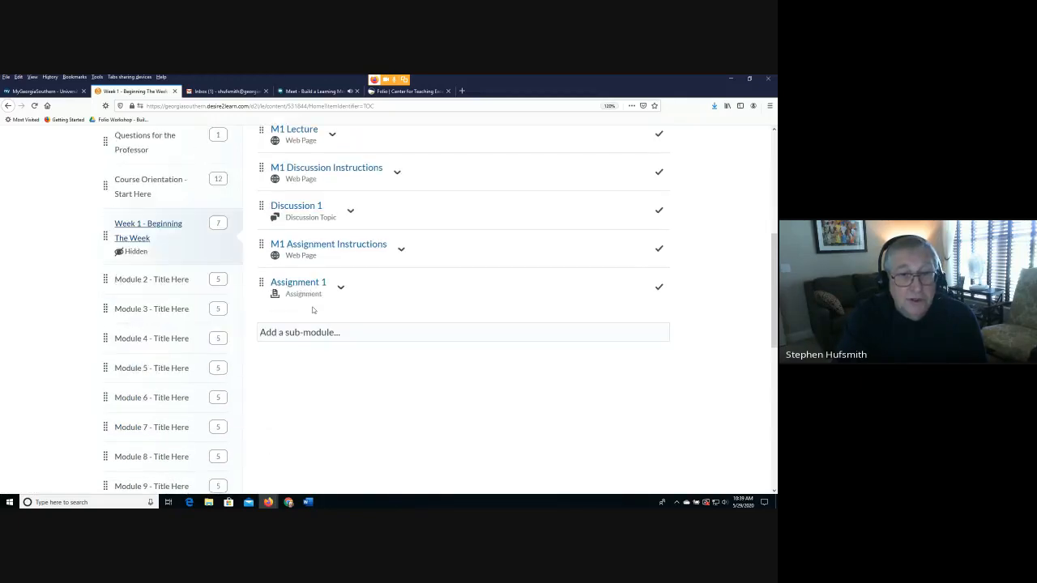
{"action": "scroll", "coordinate": [306, 308], "scroll_direction": "up", "scroll_amount": 1}
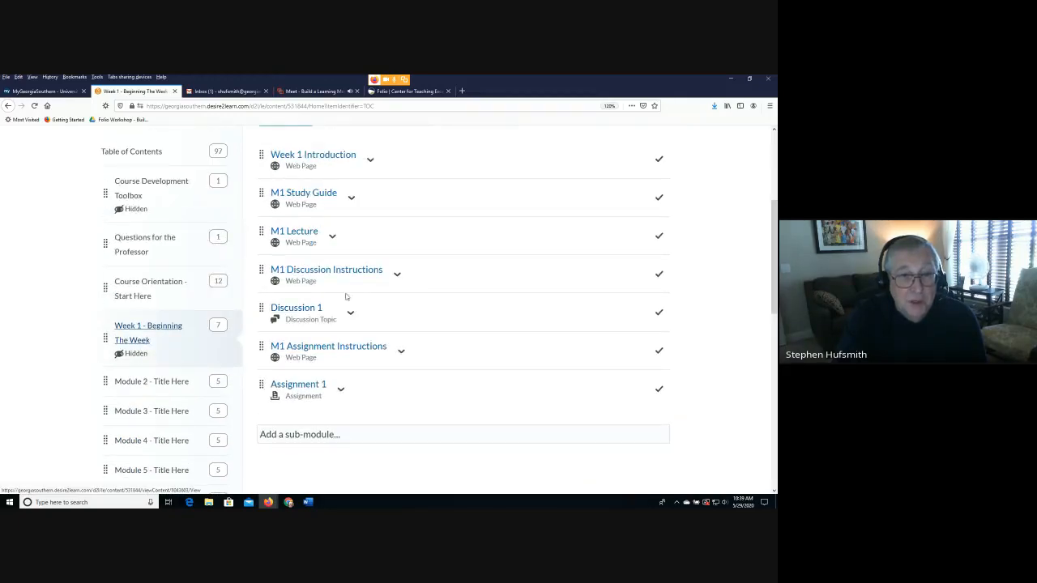
- Go back to Module 2 and open its M2 Discussion Instructions page for HTML editing
{"action": "left_click", "coordinate": [158, 384]}
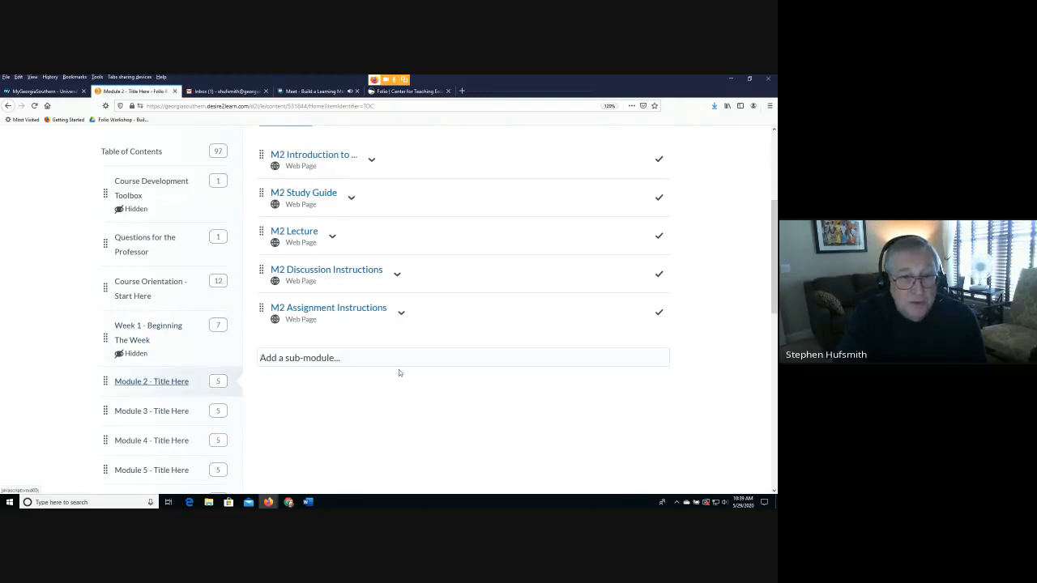
{"action": "scroll", "coordinate": [399, 370], "scroll_direction": "up", "scroll_amount": 2}
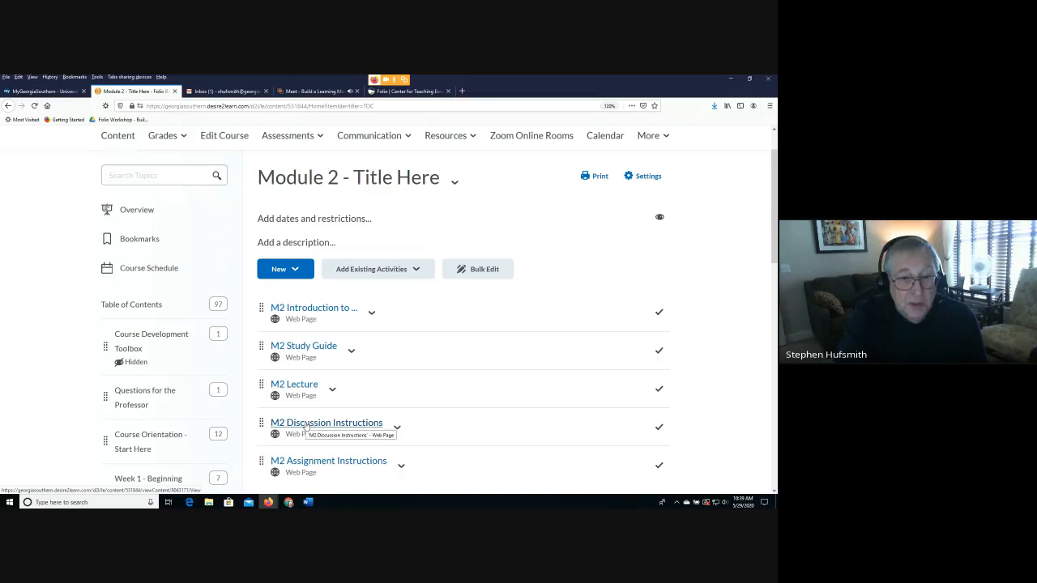
{"action": "left_click", "coordinate": [324, 423]}
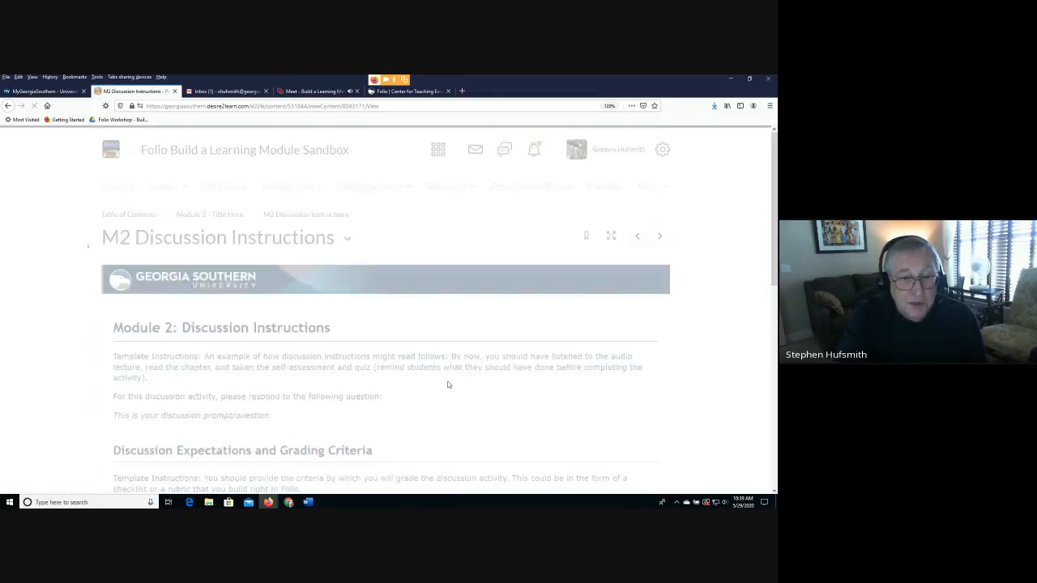
{"action": "scroll", "coordinate": [425, 386], "scroll_direction": "down", "scroll_amount": 4}
{"action": "scroll", "coordinate": [426, 387], "scroll_direction": "down", "scroll_amount": 2}
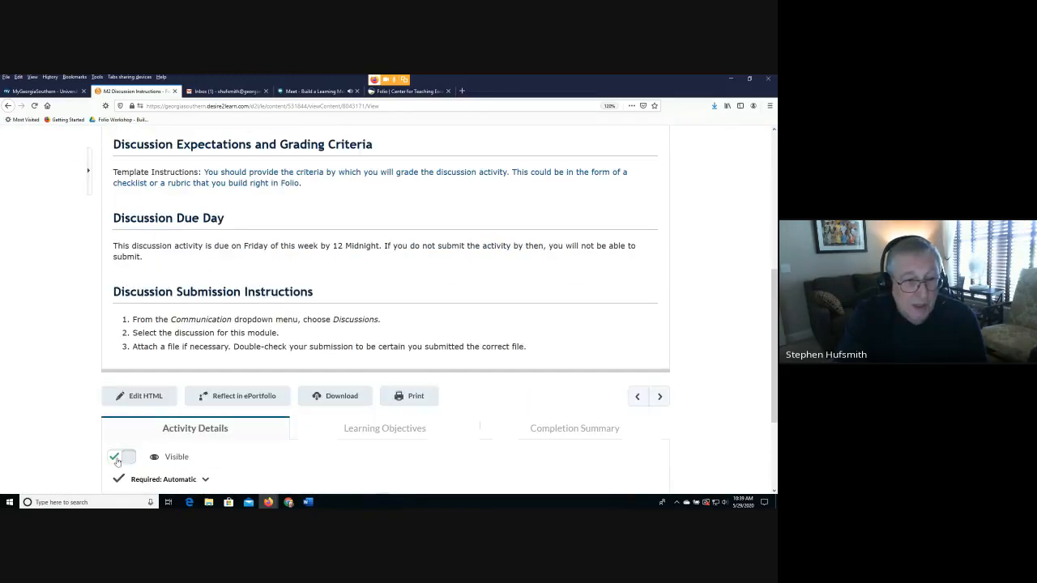
{"action": "left_click", "coordinate": [147, 397]}
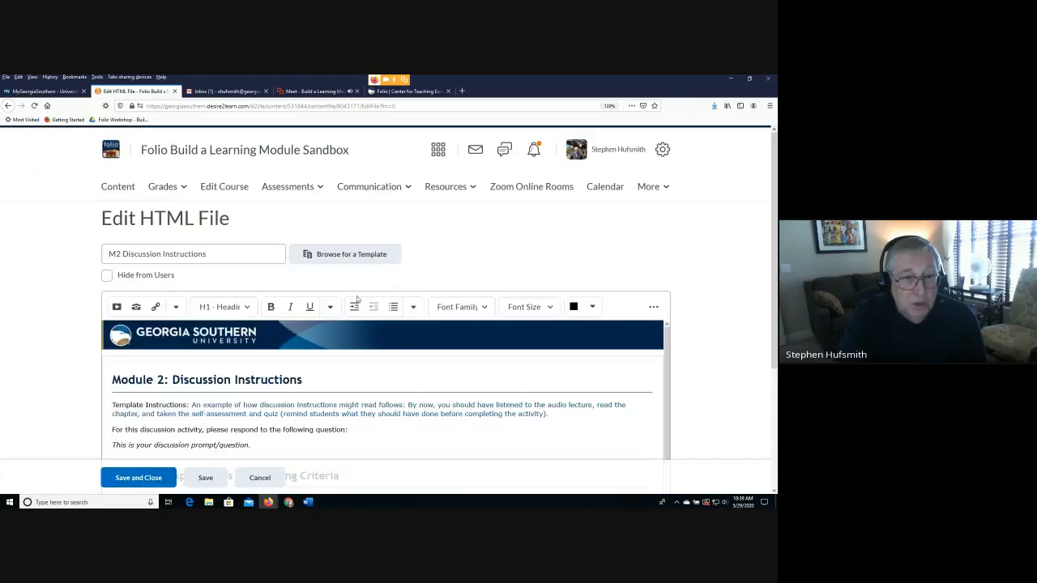
- Add a new line reading "Discussion 1" beneath the discussion prompt/question placeholder
{"action": "scroll", "coordinate": [278, 403], "scroll_direction": "down", "scroll_amount": 1}
{"action": "left_click", "coordinate": [272, 398]}
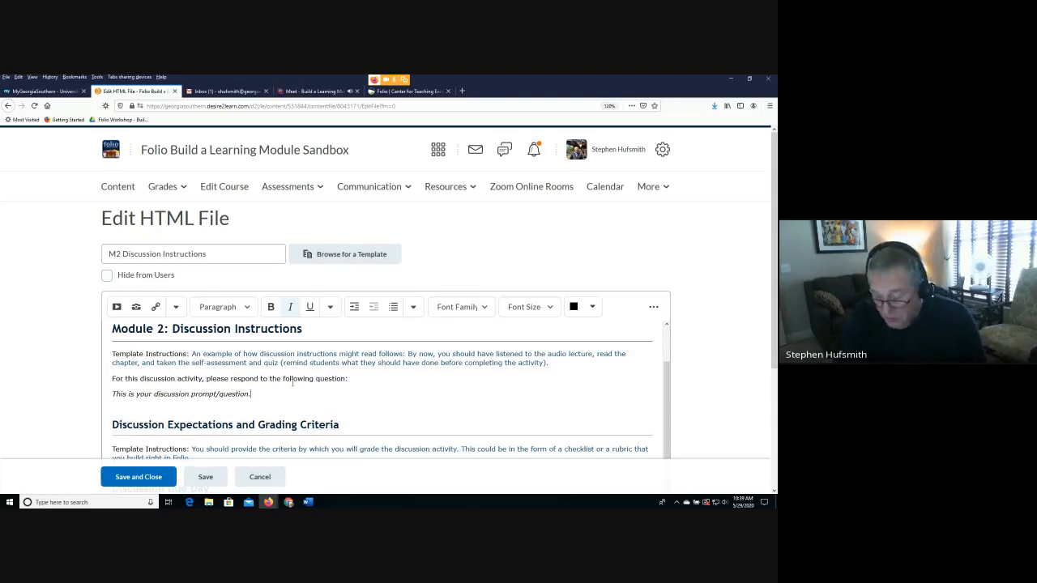
{"action": "key", "text": "Return"}
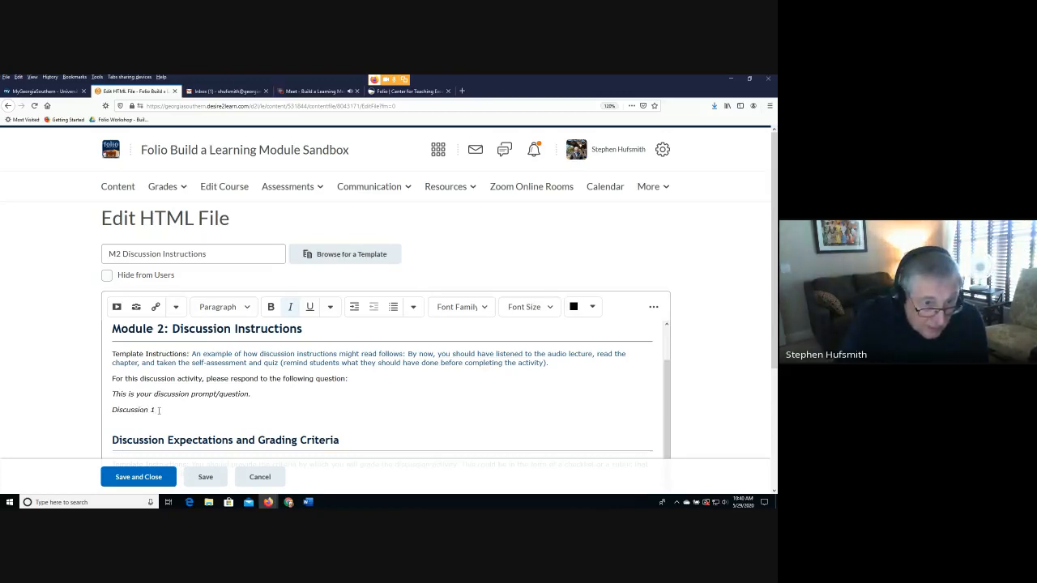
- Turn the "Discussion 1" text into a Quicklink to the Discussion 1 topic under Discussions
{"action": "left_click_drag", "start_coordinate": [159, 410], "coordinate": [111, 410]}
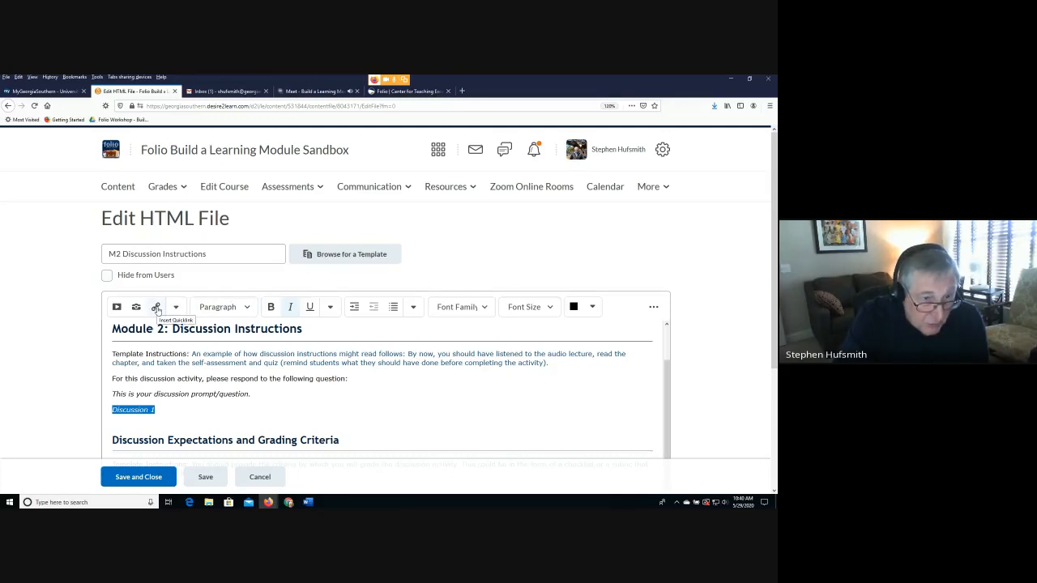
{"action": "left_click", "coordinate": [156, 309]}
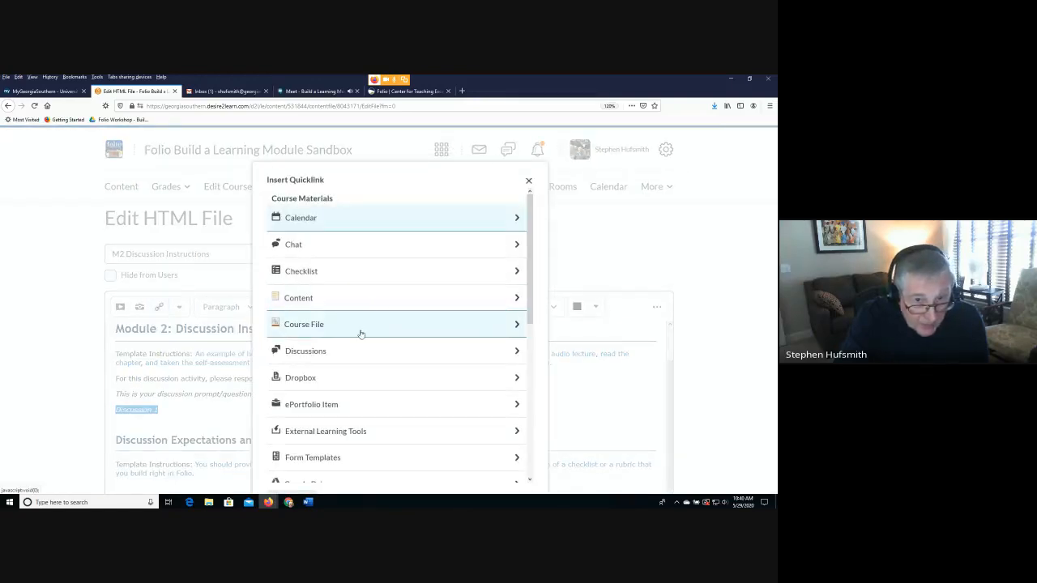
{"action": "left_click", "coordinate": [312, 357]}
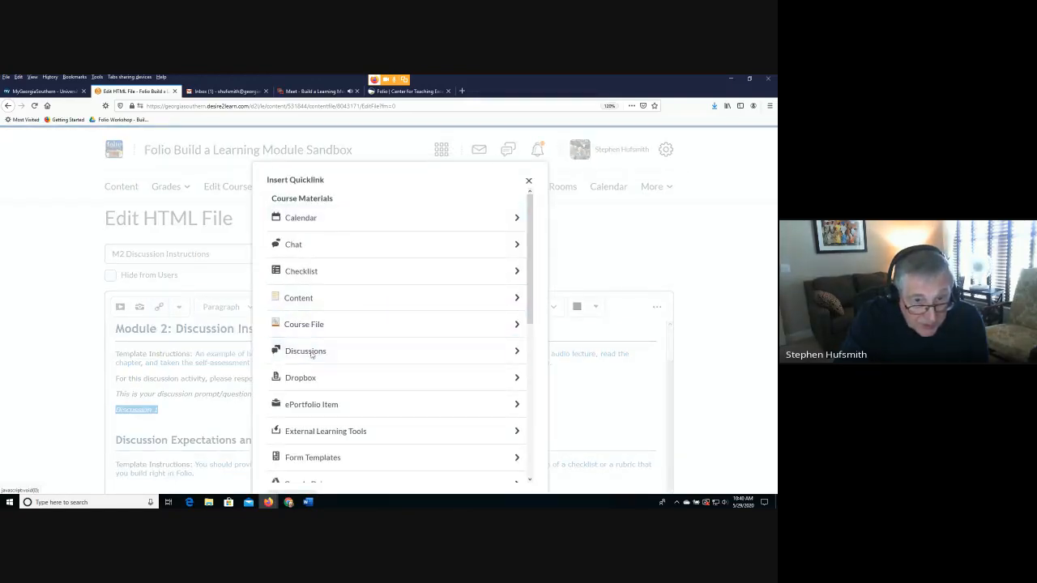
{"action": "left_click", "coordinate": [329, 281]}
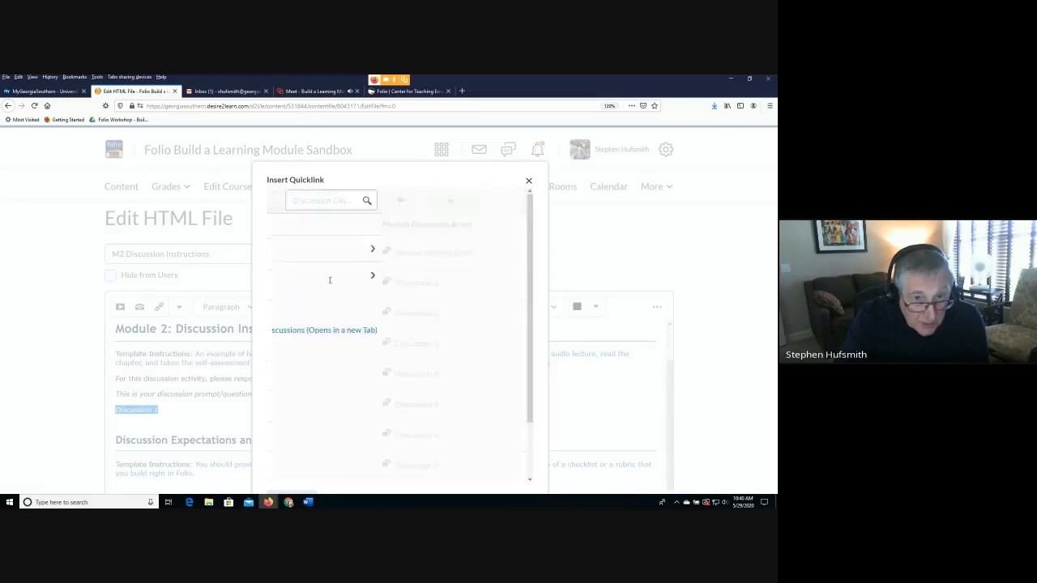
{"action": "left_click", "coordinate": [316, 284]}
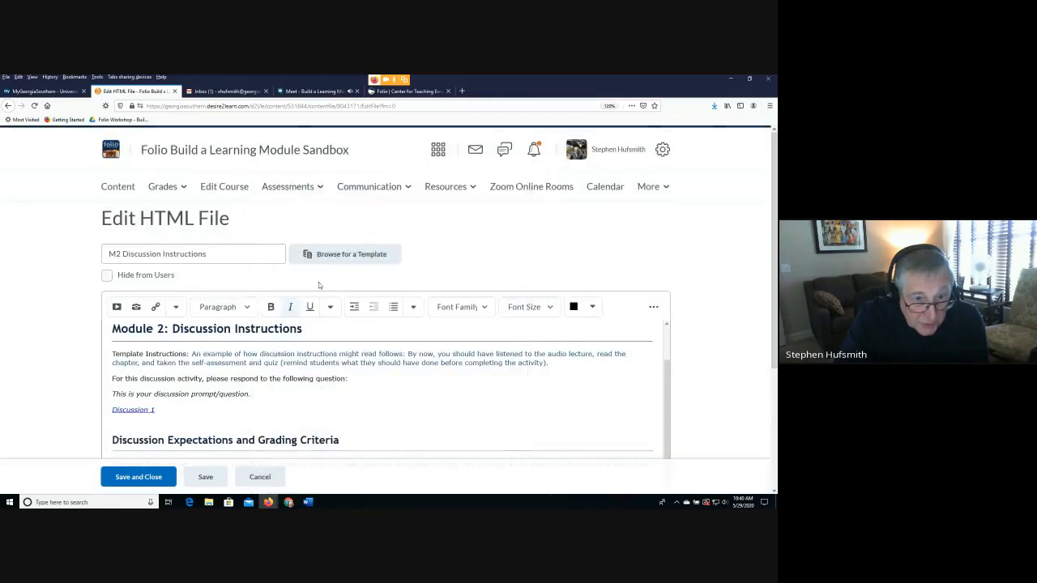
- Save and close the M2 Discussion Instructions page and locate the Discussion 1 link on it
{"action": "left_click", "coordinate": [148, 425]}
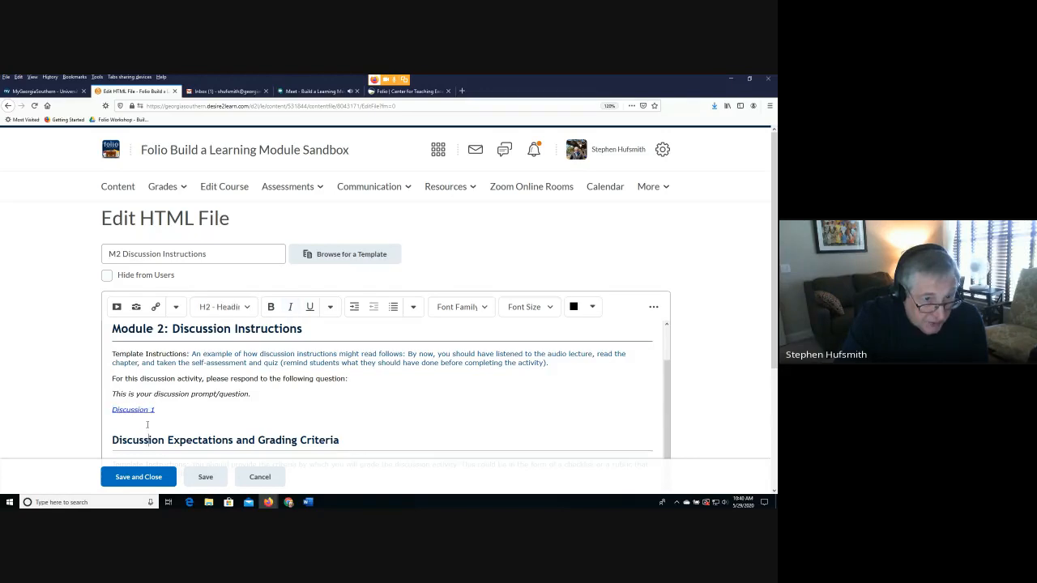
{"action": "left_click", "coordinate": [144, 478]}
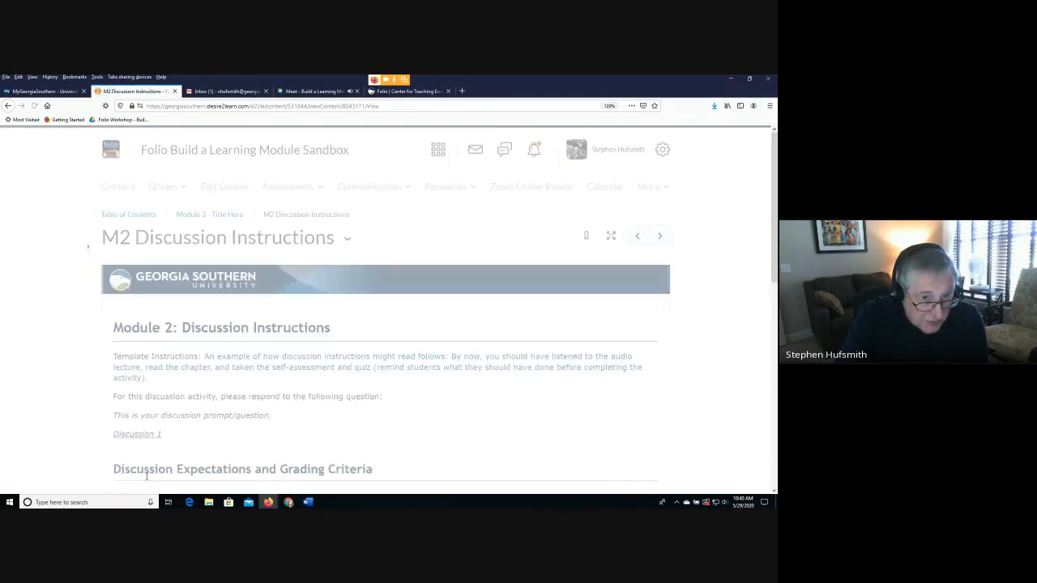
{"action": "scroll", "coordinate": [195, 344], "scroll_direction": "down", "scroll_amount": 2}
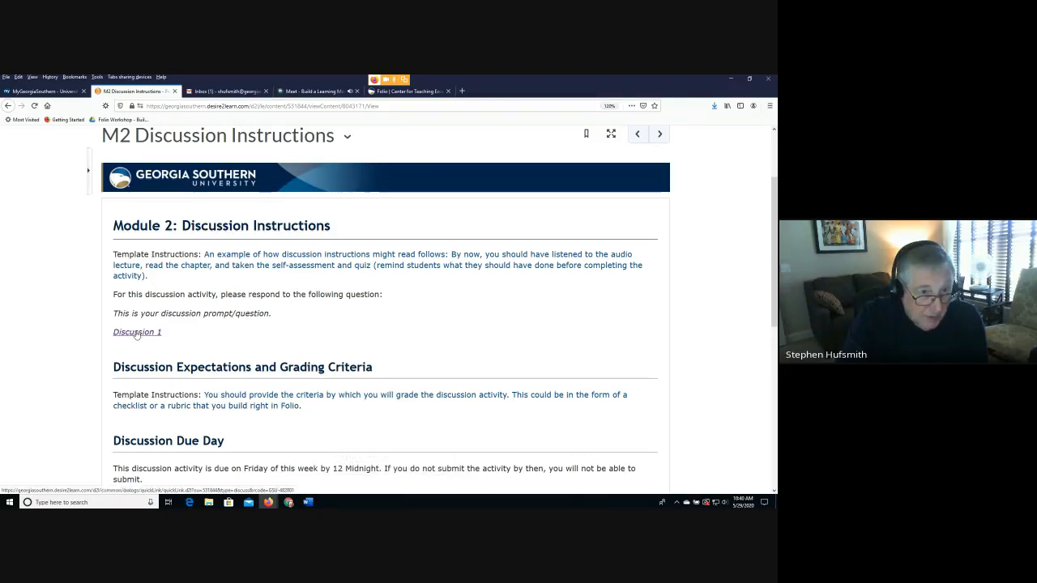
- Test the Discussion 1 link on the M2 Discussion Instructions page and return to the page
{"action": "left_click", "coordinate": [137, 332]}
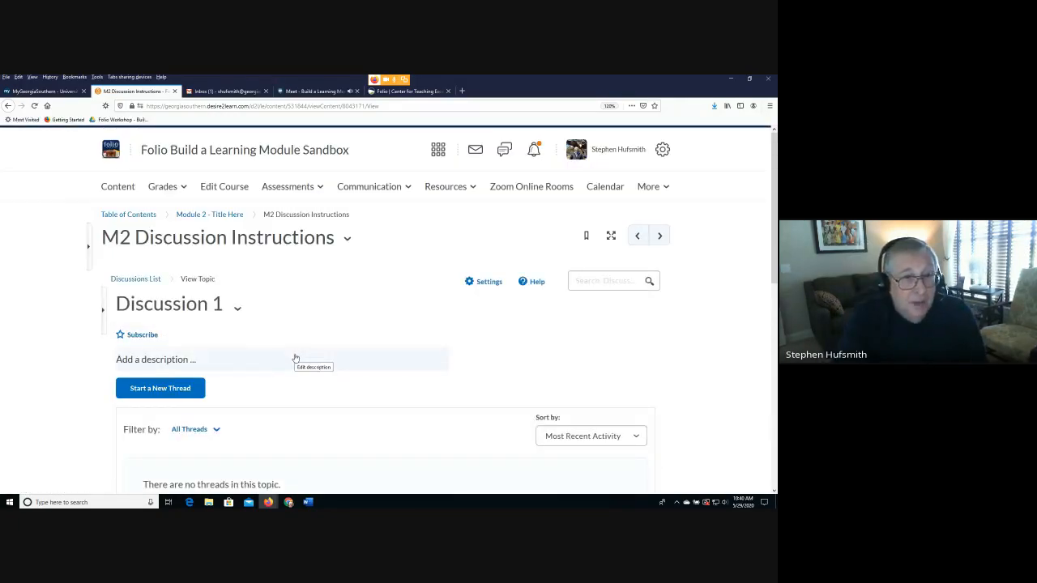
{"action": "left_click", "coordinate": [8, 106]}
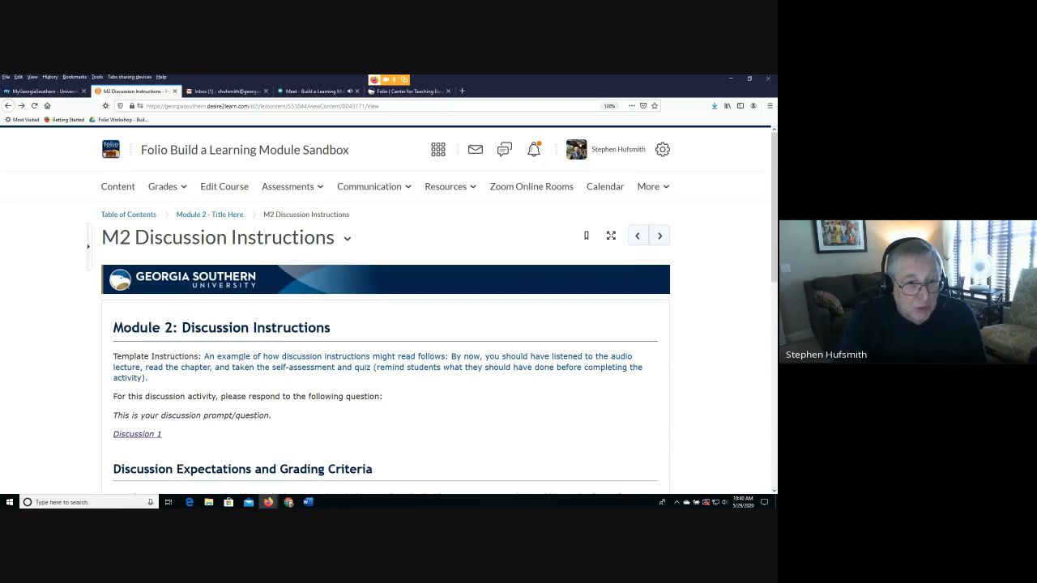
{"action": "scroll", "coordinate": [146, 397], "scroll_direction": "down", "scroll_amount": 1}
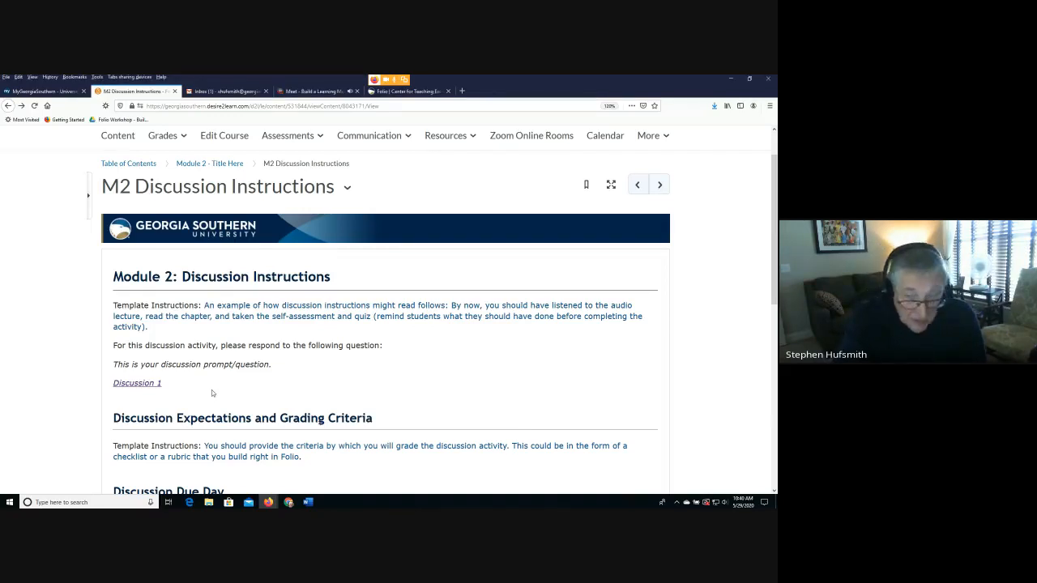
{"action": "scroll", "coordinate": [396, 357], "scroll_direction": "up", "scroll_amount": 1}
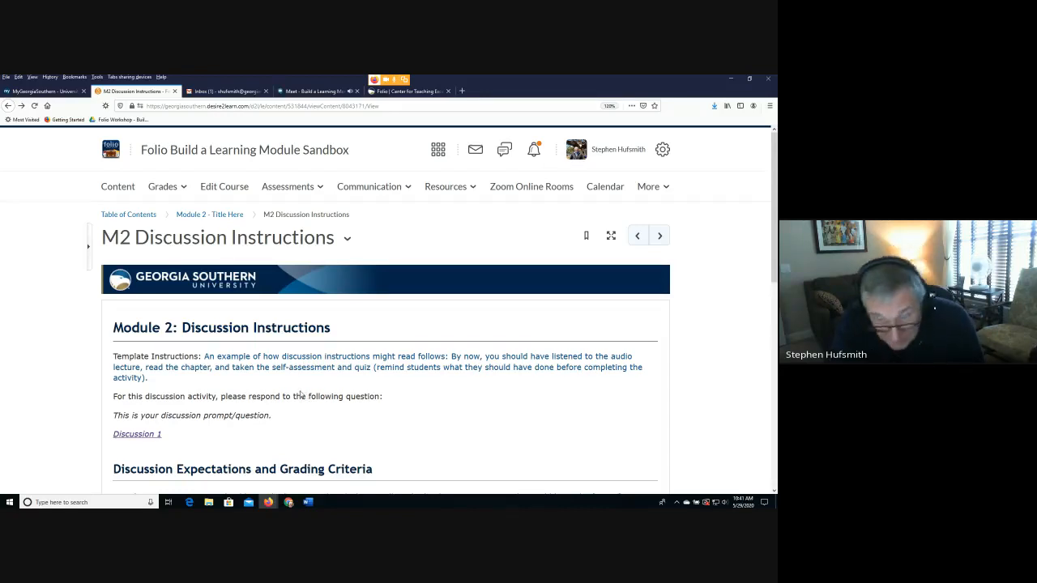
{"action": "scroll", "coordinate": [306, 396], "scroll_direction": "down", "scroll_amount": 2}
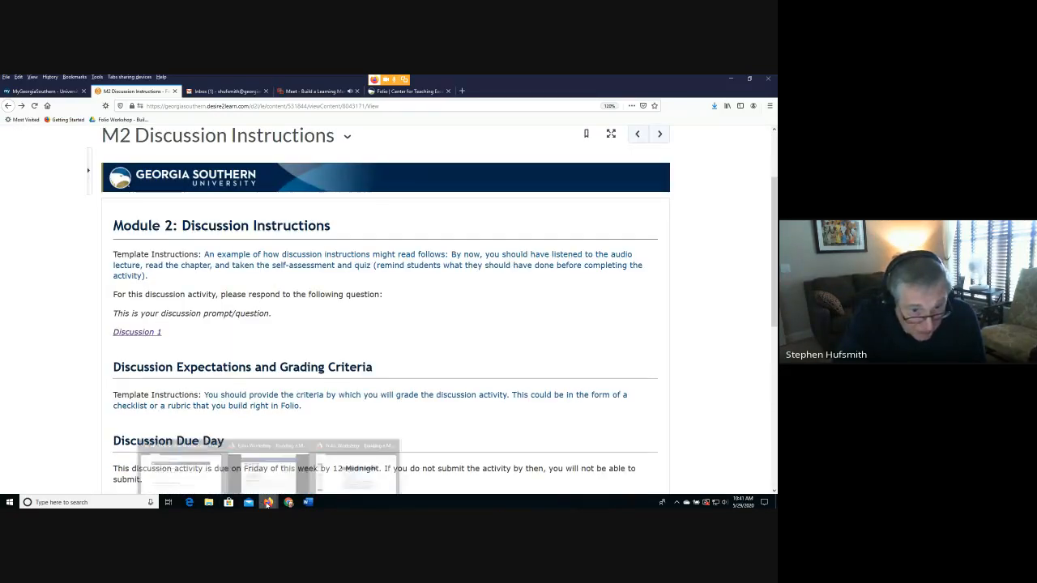
{"action": "scroll", "coordinate": [229, 387], "scroll_direction": "down", "scroll_amount": 7}
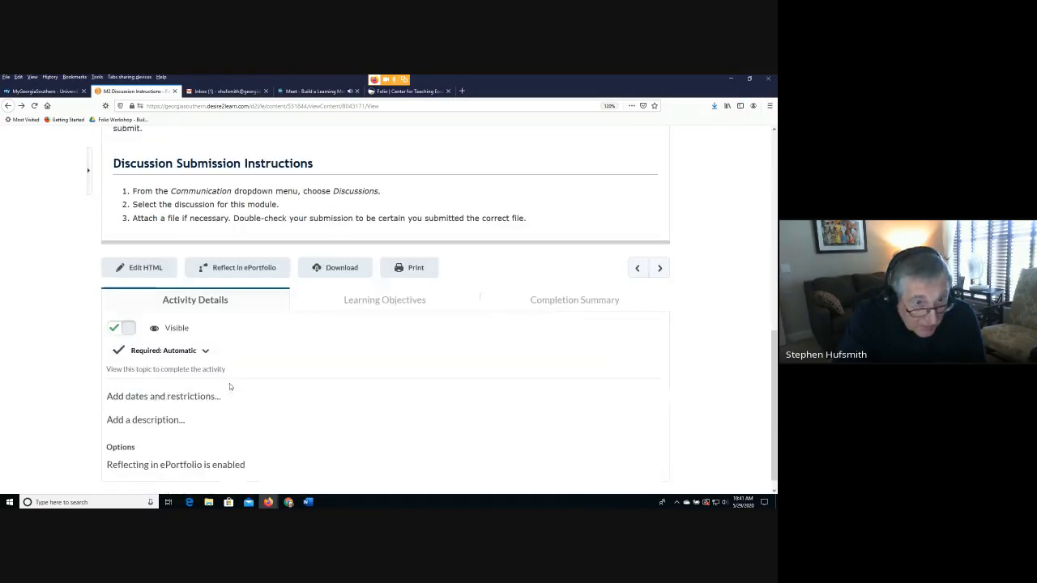
{"action": "left_click", "coordinate": [145, 253]}
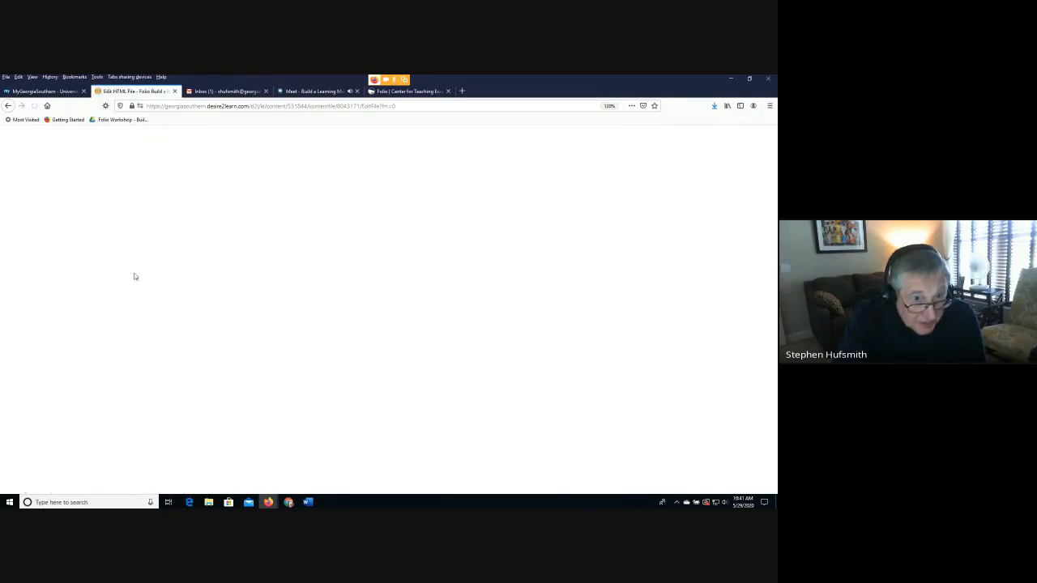
{"action": "left_click", "coordinate": [300, 438]}
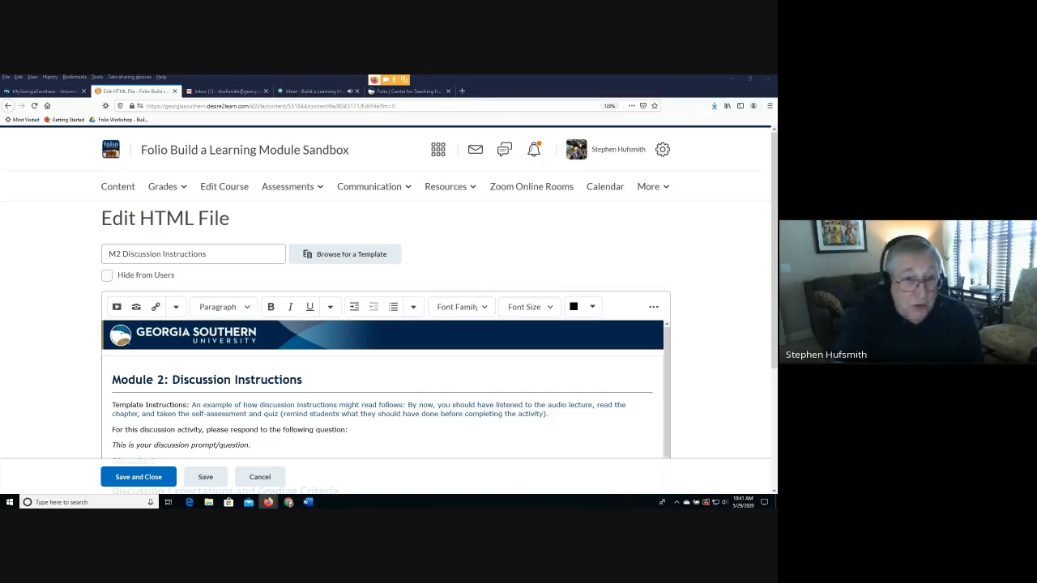
{"action": "left_click", "coordinate": [371, 386]}
{"action": "scroll", "coordinate": [366, 384], "scroll_direction": "down", "scroll_amount": 3}
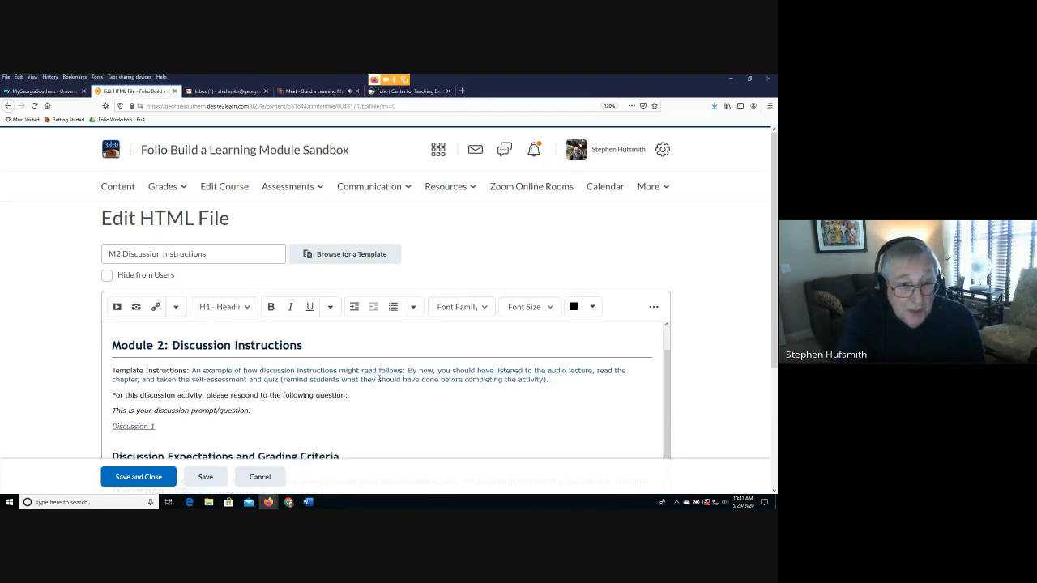
{"action": "scroll", "coordinate": [363, 384], "scroll_direction": "down", "scroll_amount": 1}
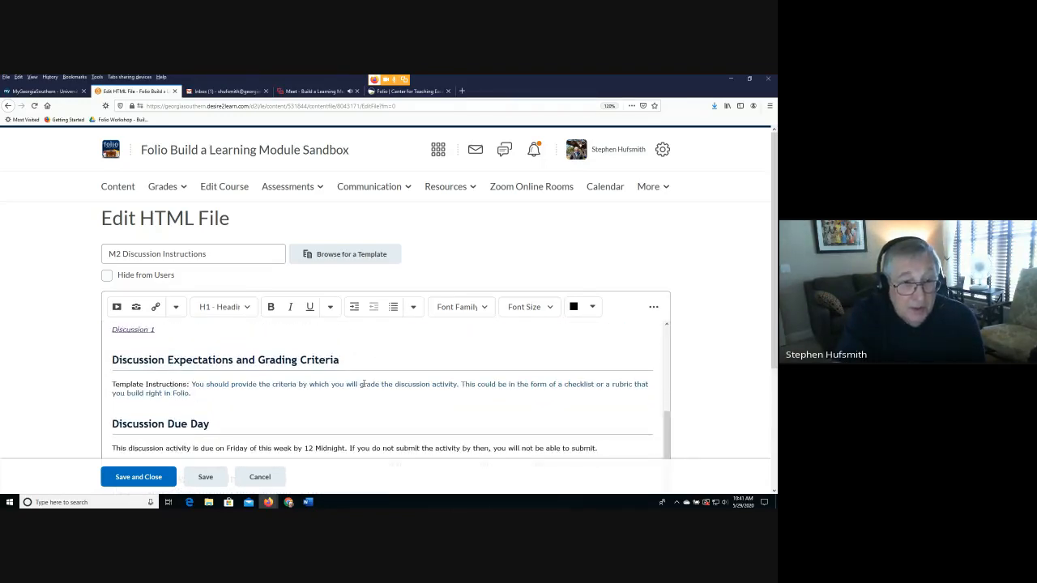
{"action": "scroll", "coordinate": [363, 384], "scroll_direction": "up", "scroll_amount": 4}
{"action": "left_click", "coordinate": [261, 479]}
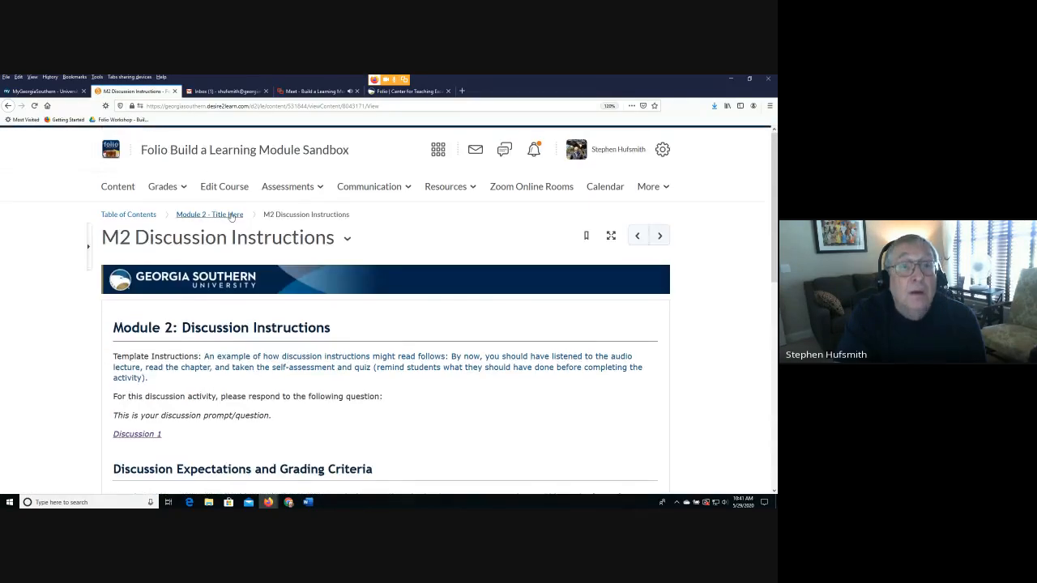
- Go back to Module 2 and open its M2 Lecture page for HTML editing
{"action": "left_click", "coordinate": [232, 216]}
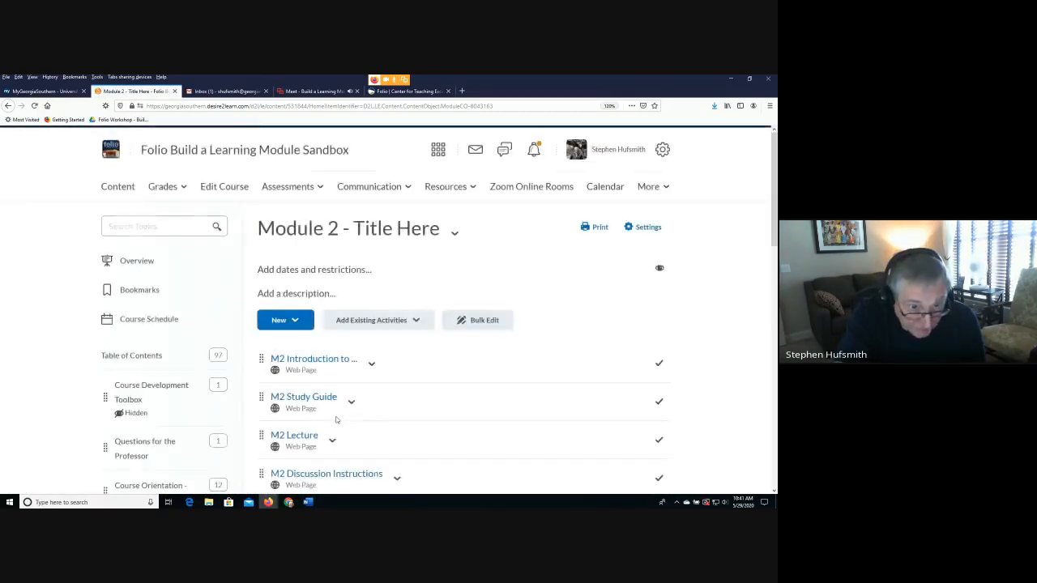
{"action": "scroll", "coordinate": [337, 420], "scroll_direction": "down", "scroll_amount": 3}
{"action": "left_click", "coordinate": [300, 287]}
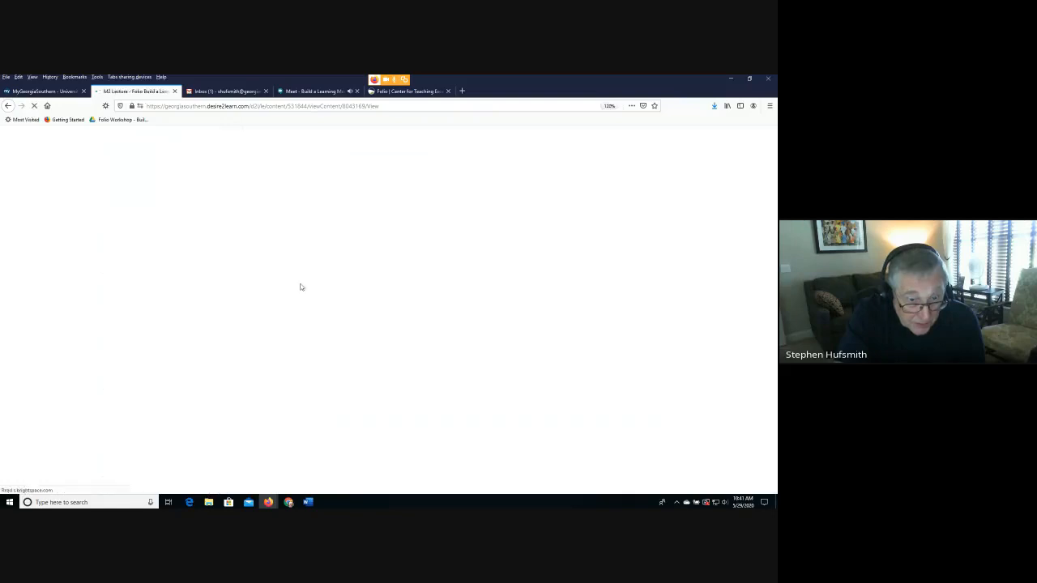
{"action": "scroll", "coordinate": [243, 365], "scroll_direction": "down", "scroll_amount": 5}
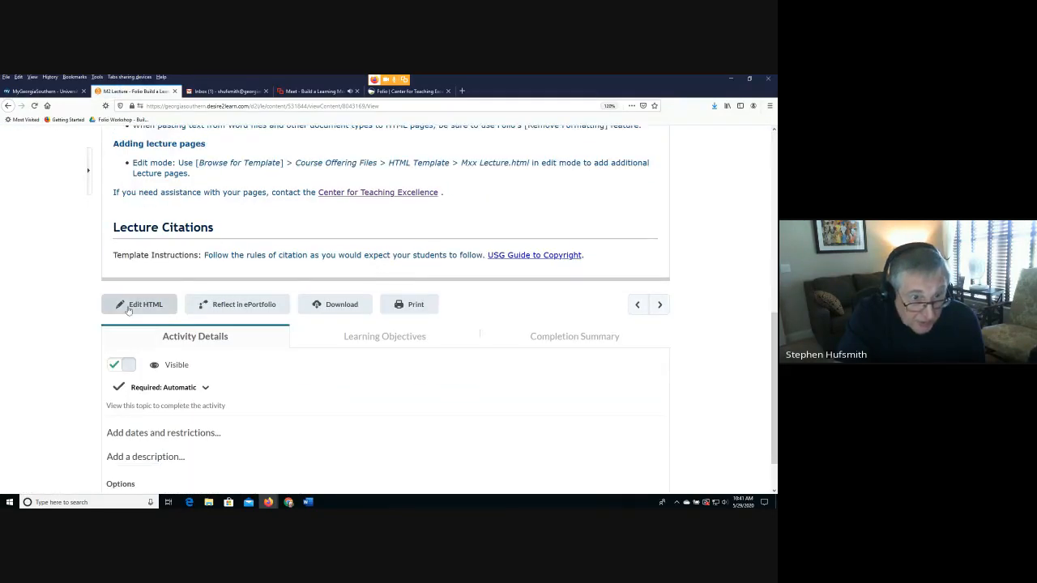
{"action": "left_click", "coordinate": [134, 305]}
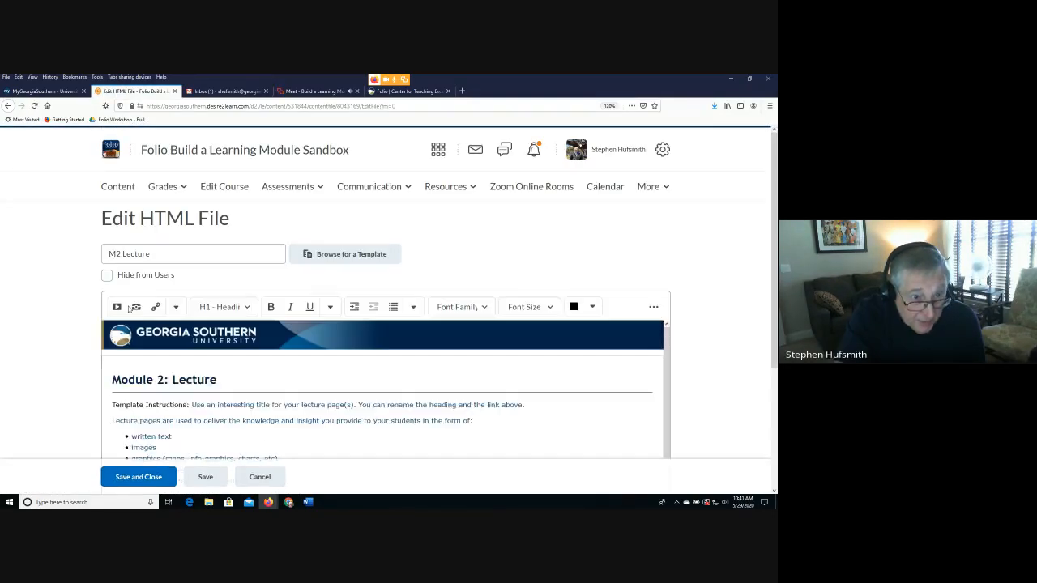
- Delete the "Lecture pages are used to deliver..." sentence and its bulleted list above "Why use HTML (Web) pages?"
{"action": "scroll", "coordinate": [179, 374], "scroll_direction": "down", "scroll_amount": 3}
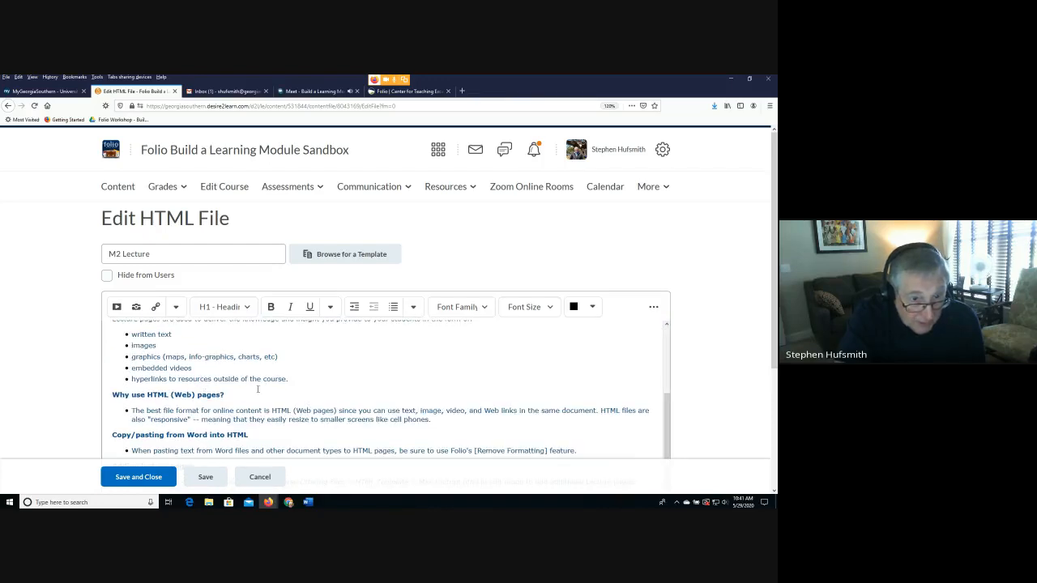
{"action": "scroll", "coordinate": [256, 390], "scroll_direction": "down", "scroll_amount": 1}
{"action": "scroll", "coordinate": [260, 410], "scroll_direction": "up", "scroll_amount": 3}
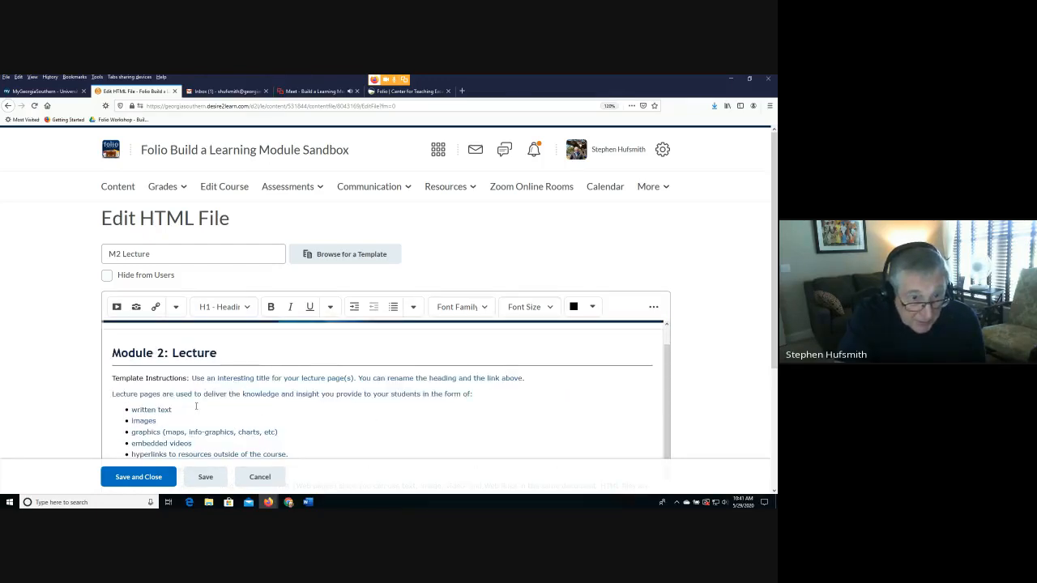
{"action": "scroll", "coordinate": [196, 407], "scroll_direction": "down", "scroll_amount": 3}
{"action": "left_click_drag", "start_coordinate": [332, 359], "coordinate": [111, 321]}
{"action": "key", "text": "Delete"}
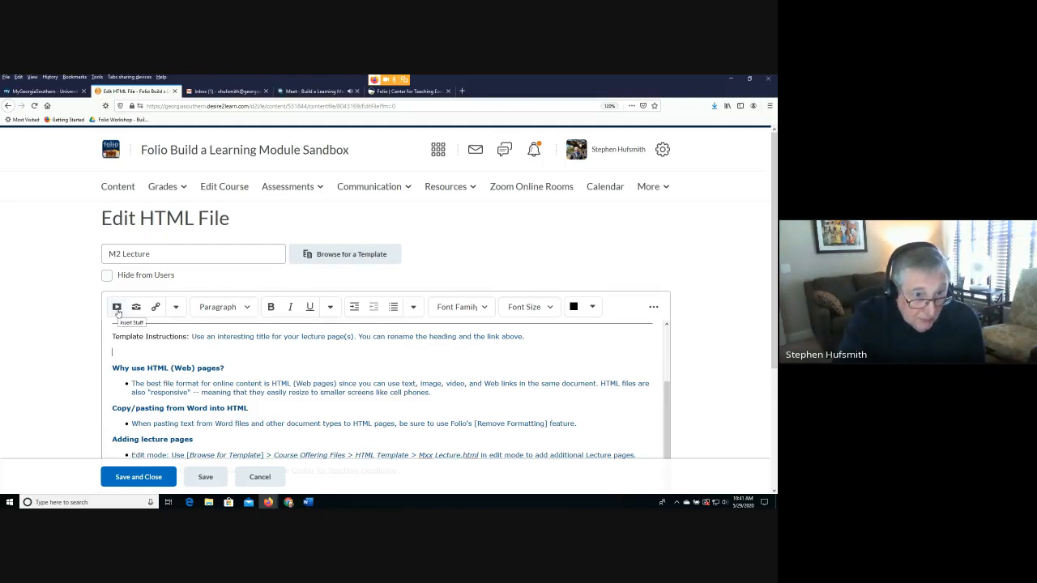
- Start inserting content by embed code in place of the deleted text, and open a new browser tab
{"action": "left_click", "coordinate": [118, 311]}
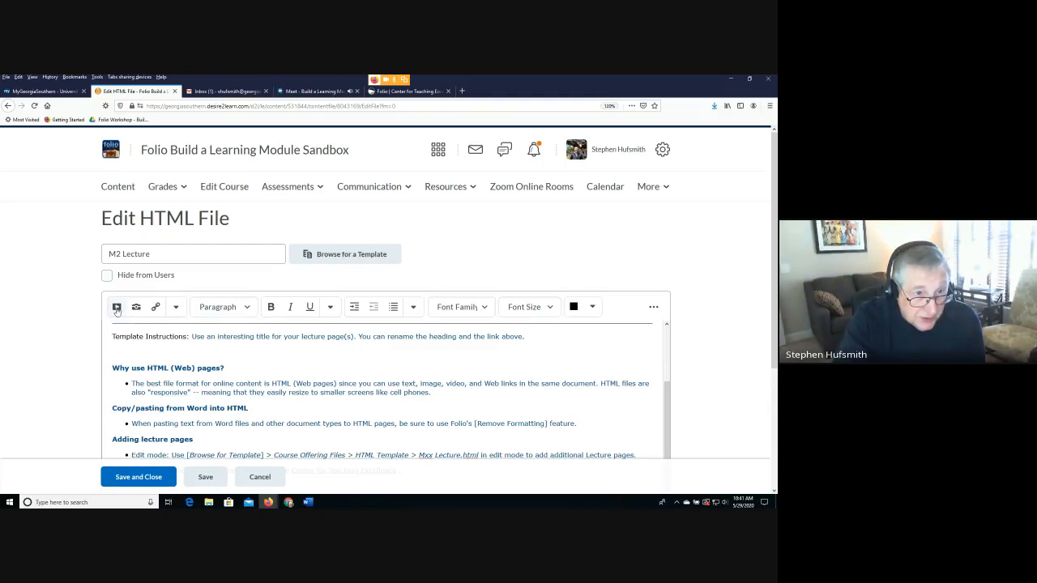
{"action": "left_click", "coordinate": [116, 309]}
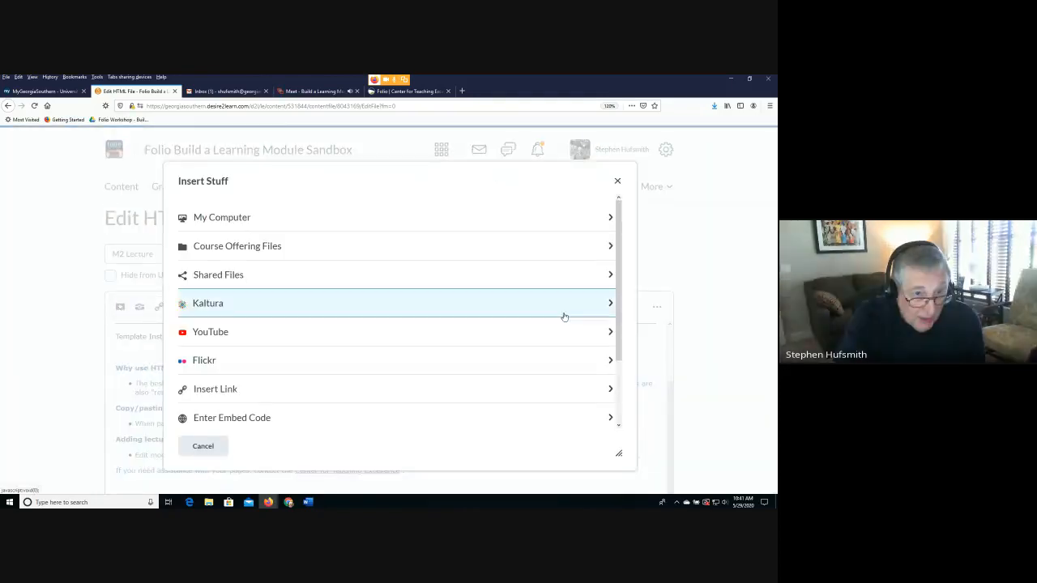
{"action": "right_click", "coordinate": [231, 275]}
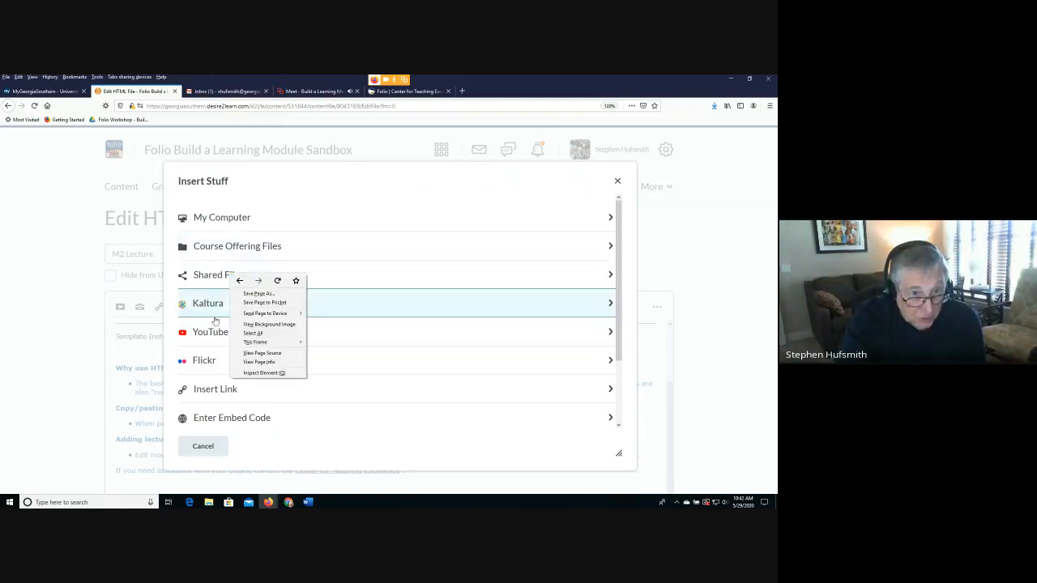
{"action": "left_click", "coordinate": [628, 284]}
{"action": "scroll", "coordinate": [284, 313], "scroll_direction": "down", "scroll_amount": 1}
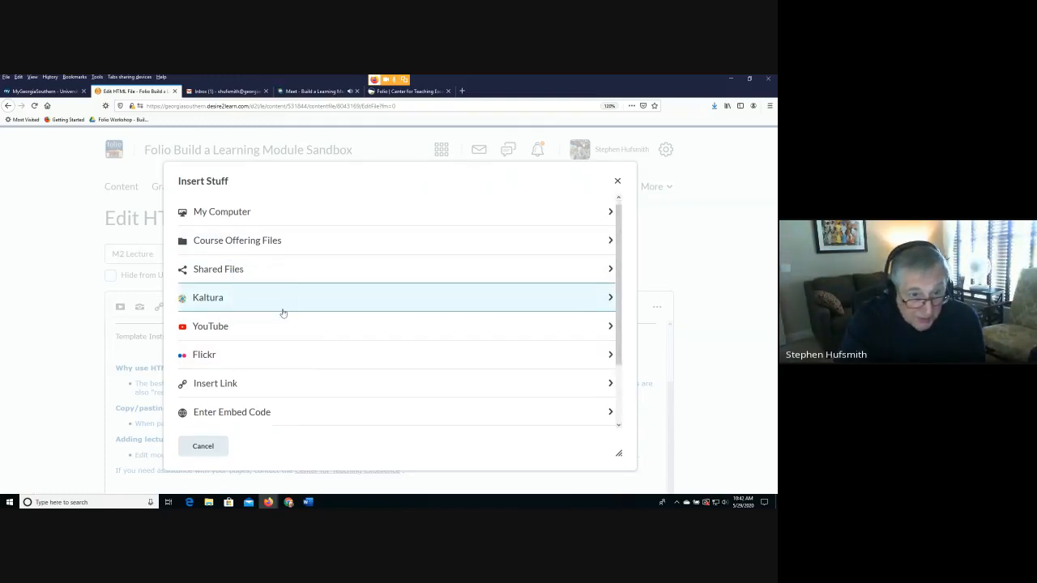
{"action": "scroll", "coordinate": [284, 314], "scroll_direction": "down", "scroll_amount": 2}
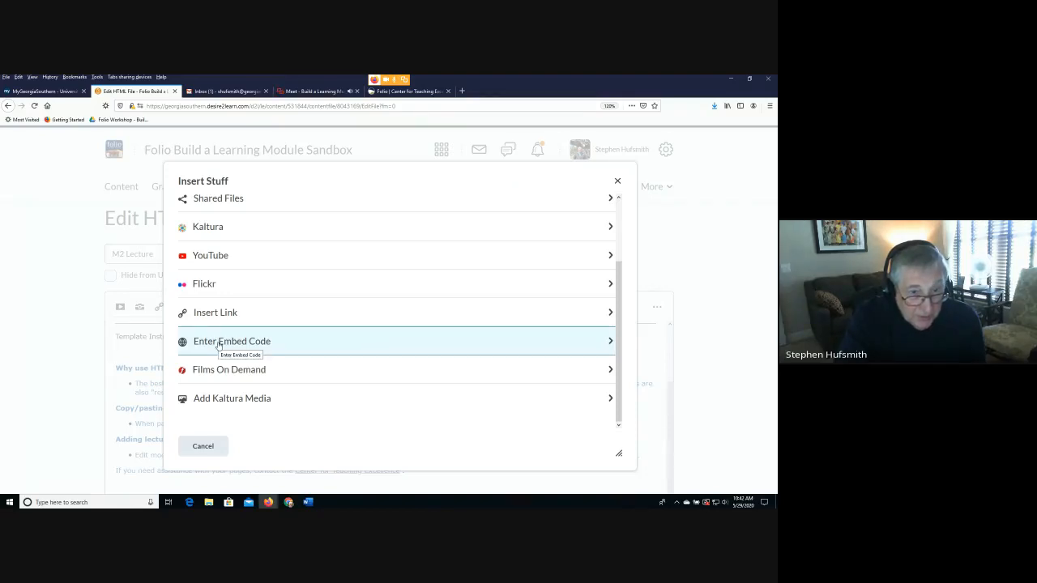
{"action": "left_click", "coordinate": [218, 344]}
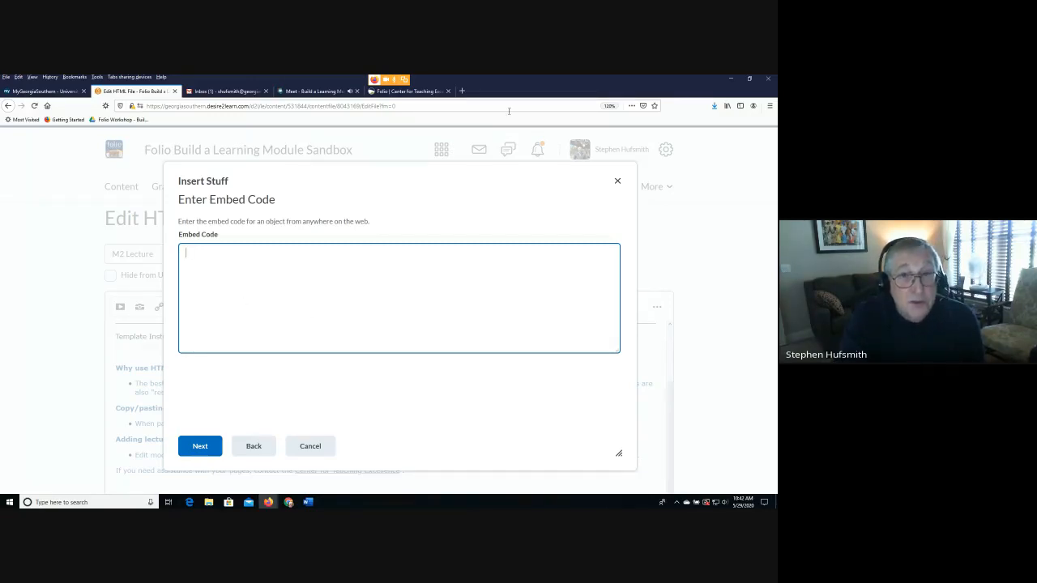
{"action": "left_click", "coordinate": [462, 91]}
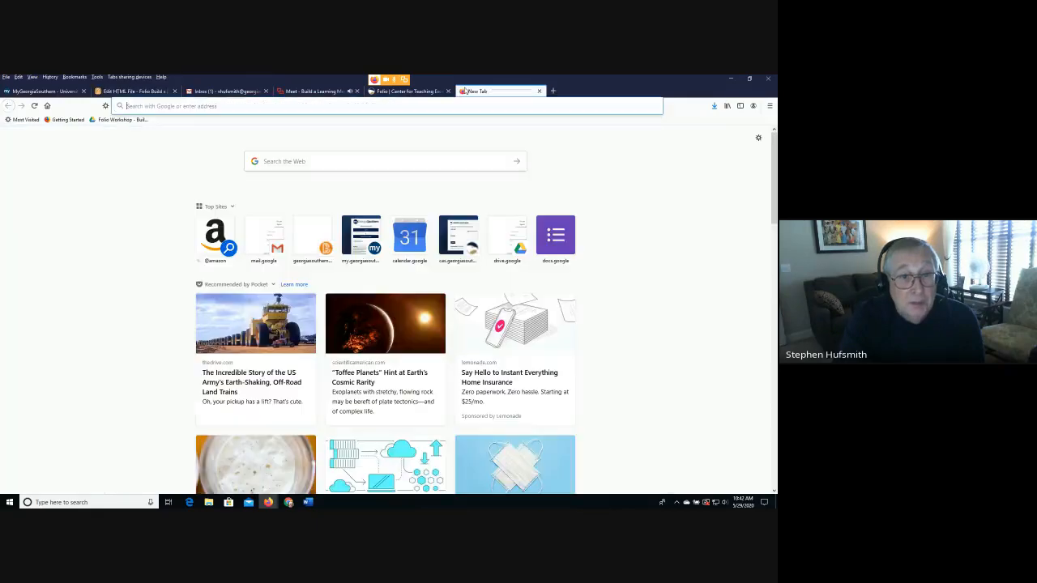
{"action": "left_click", "coordinate": [129, 90]}
{"action": "left_click", "coordinate": [151, 106]}
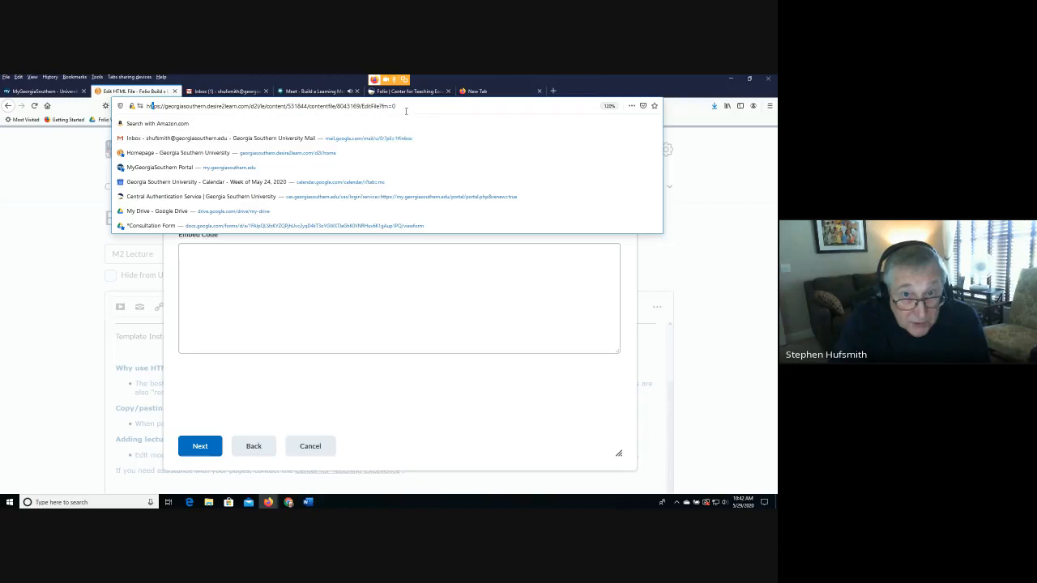
{"action": "left_click_drag", "start_coordinate": [408, 108], "coordinate": [87, 111]}
{"action": "type", "text": "Youtube"}
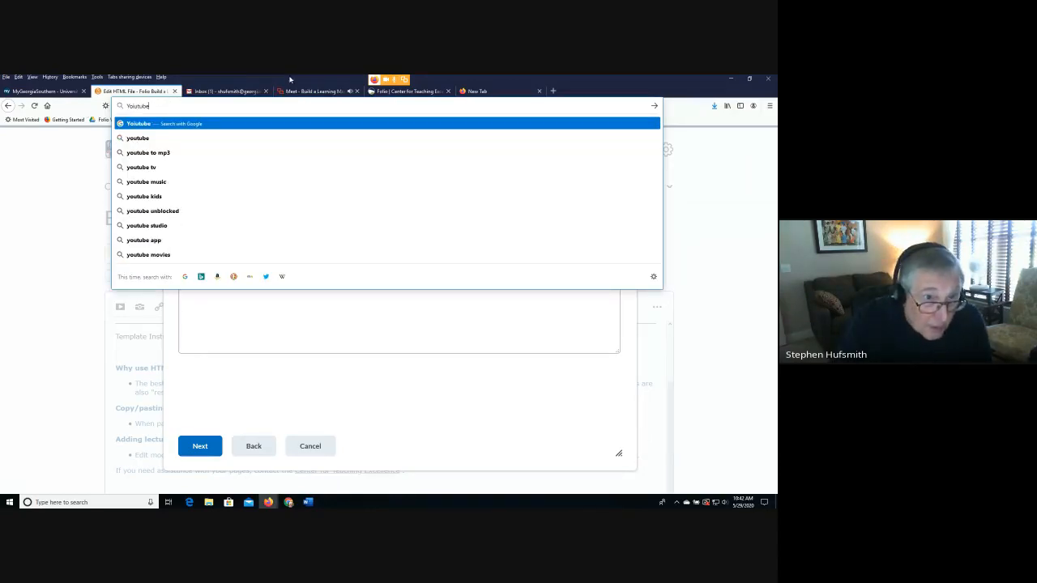
{"action": "left_click", "coordinate": [128, 140]}
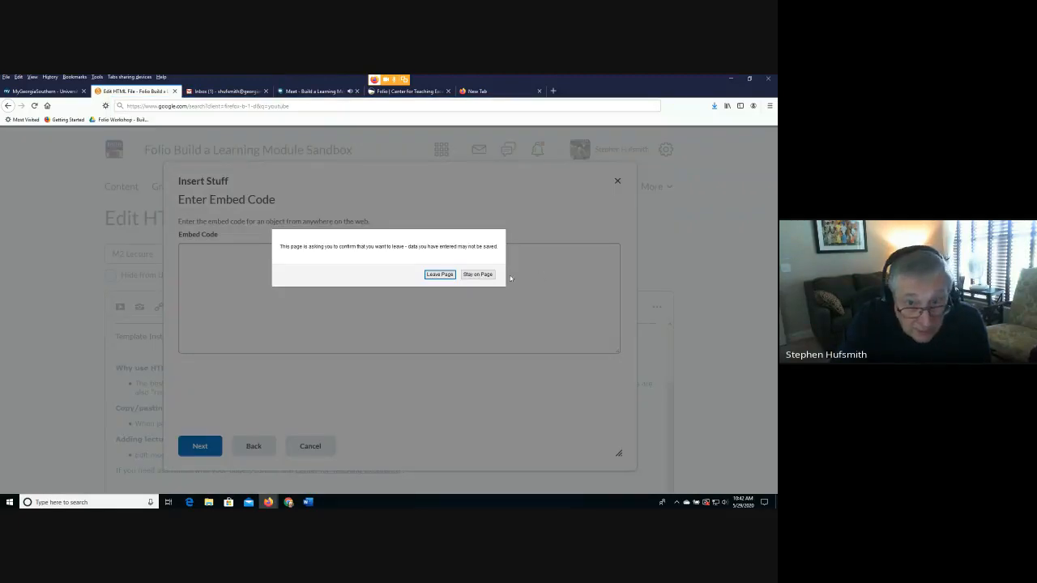
{"action": "left_click", "coordinate": [478, 275]}
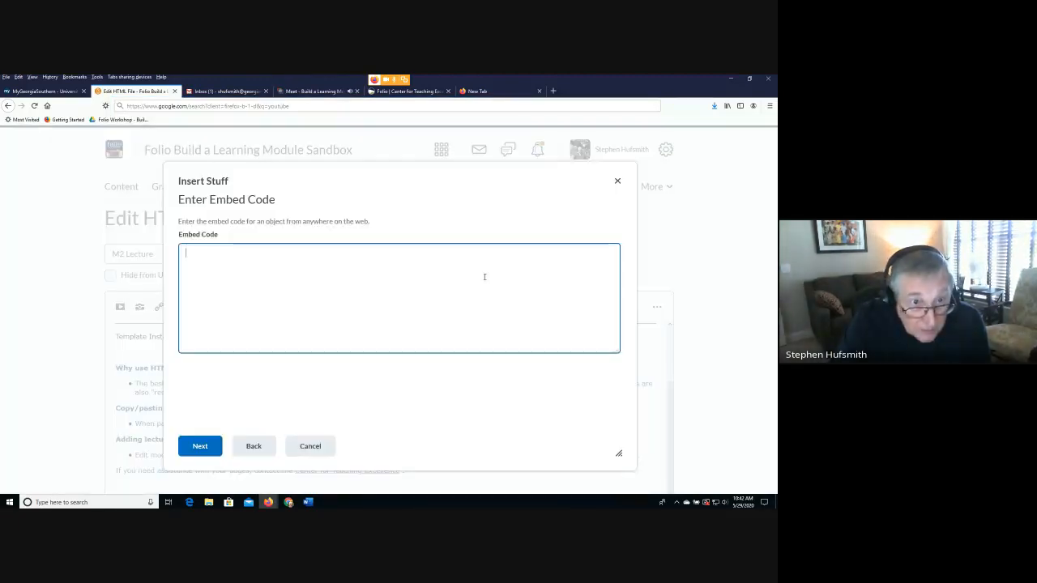
- Search the web for YouTube in the blank browser tab, open the site and browse its home page videos
{"action": "left_click", "coordinate": [516, 92]}
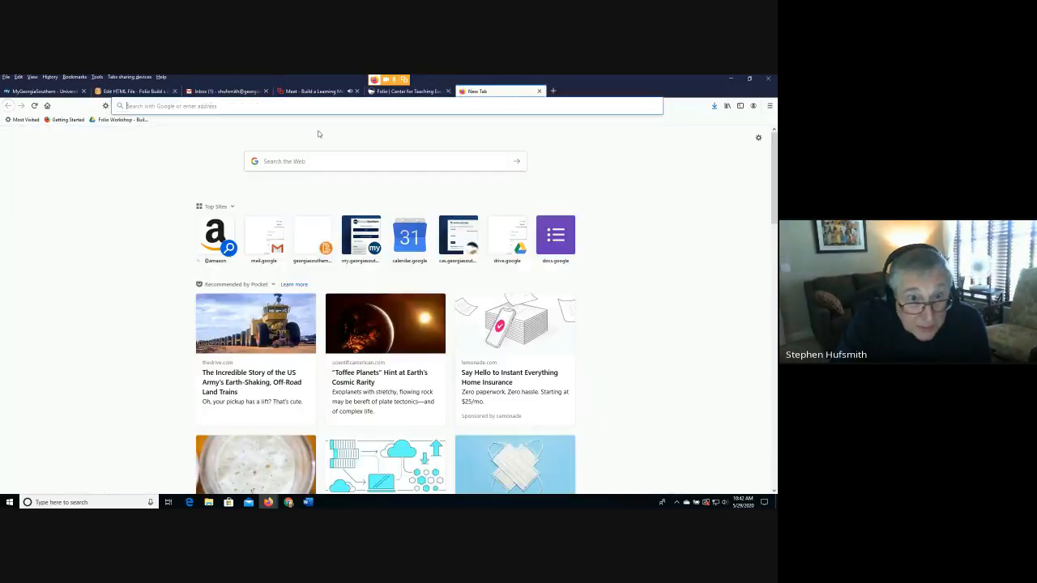
{"action": "left_click", "coordinate": [155, 105]}
{"action": "type", "text": "y"}
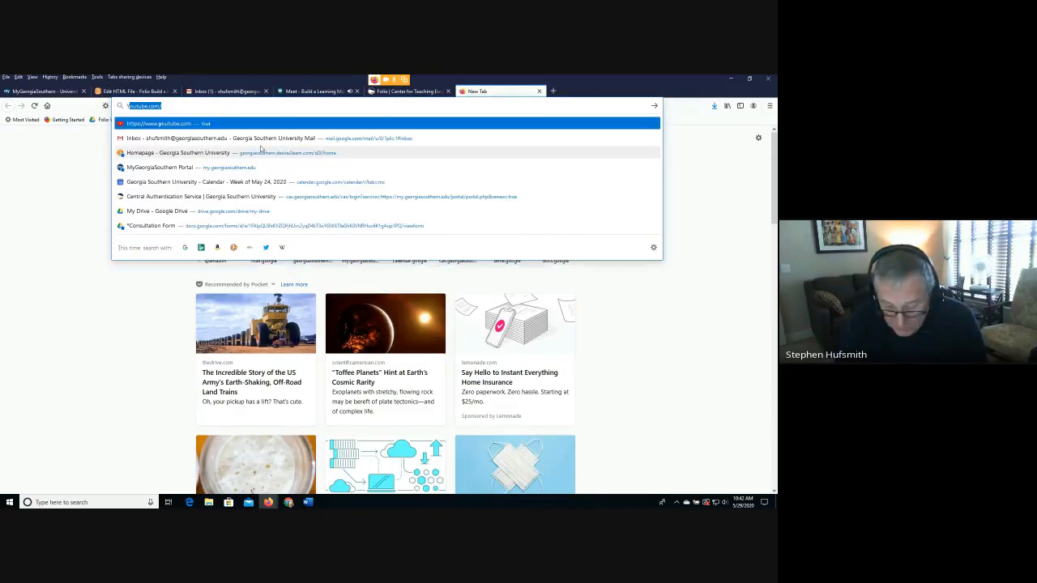
{"action": "type", "text": "outube"}
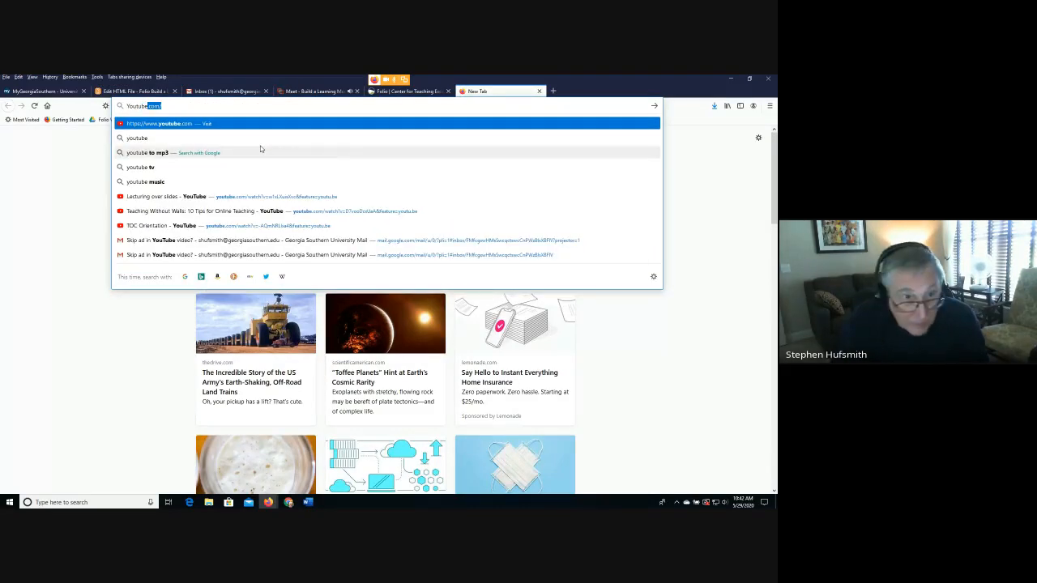
{"action": "left_click", "coordinate": [162, 140]}
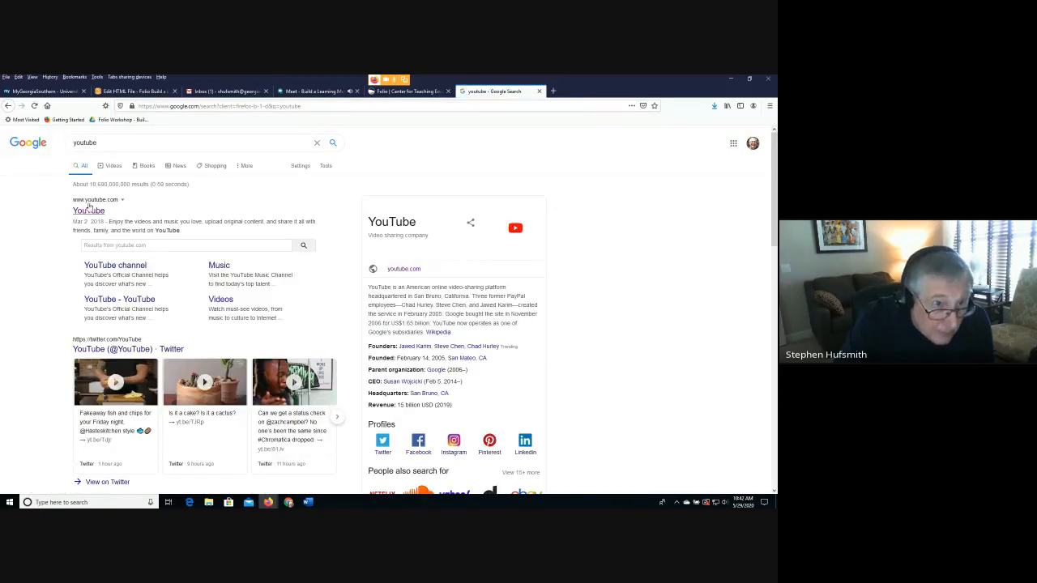
{"action": "left_click", "coordinate": [89, 210]}
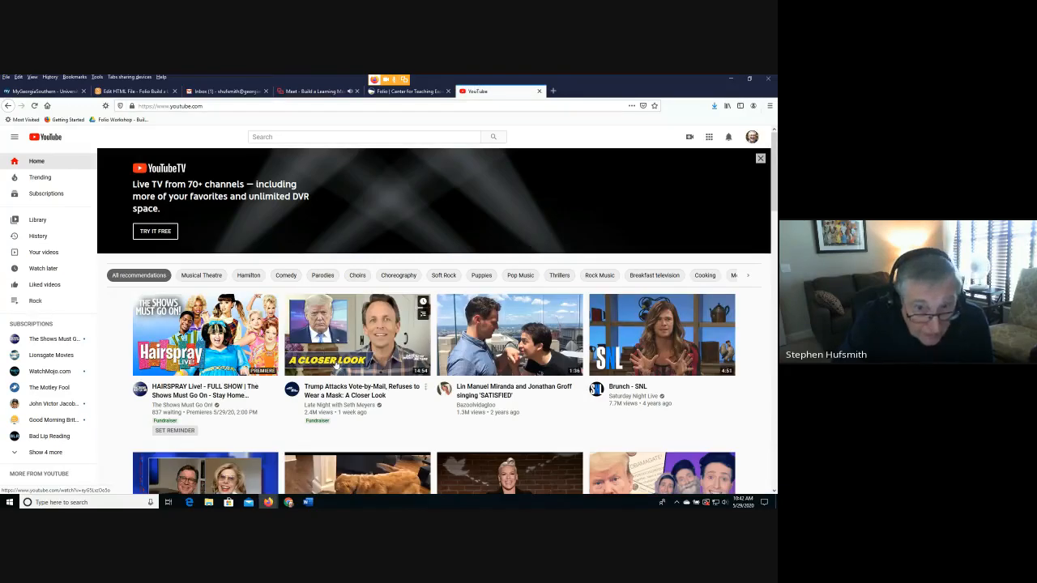
{"action": "scroll", "coordinate": [336, 366], "scroll_direction": "down", "scroll_amount": 6}
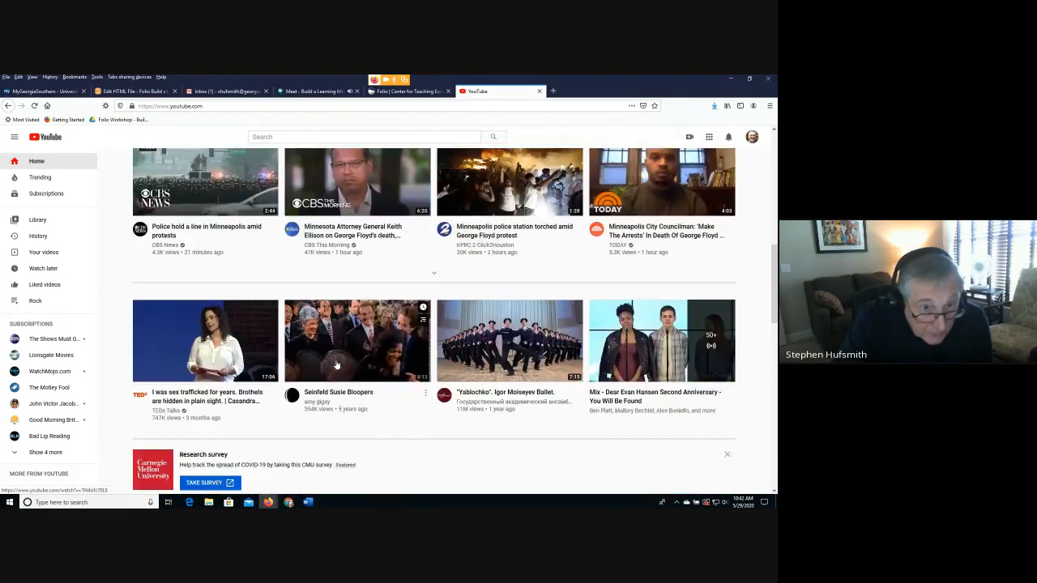
- Look through the YouTube home page feed and the channel's own uploads for a video to embed
{"action": "scroll", "coordinate": [337, 367], "scroll_direction": "down", "scroll_amount": 5}
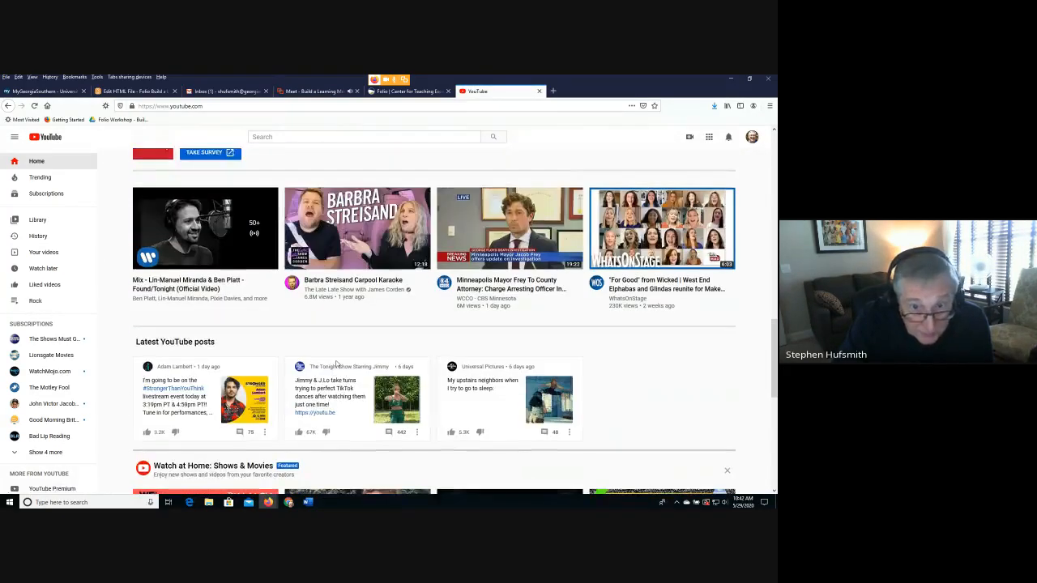
{"action": "scroll", "coordinate": [336, 367], "scroll_direction": "down", "scroll_amount": 2}
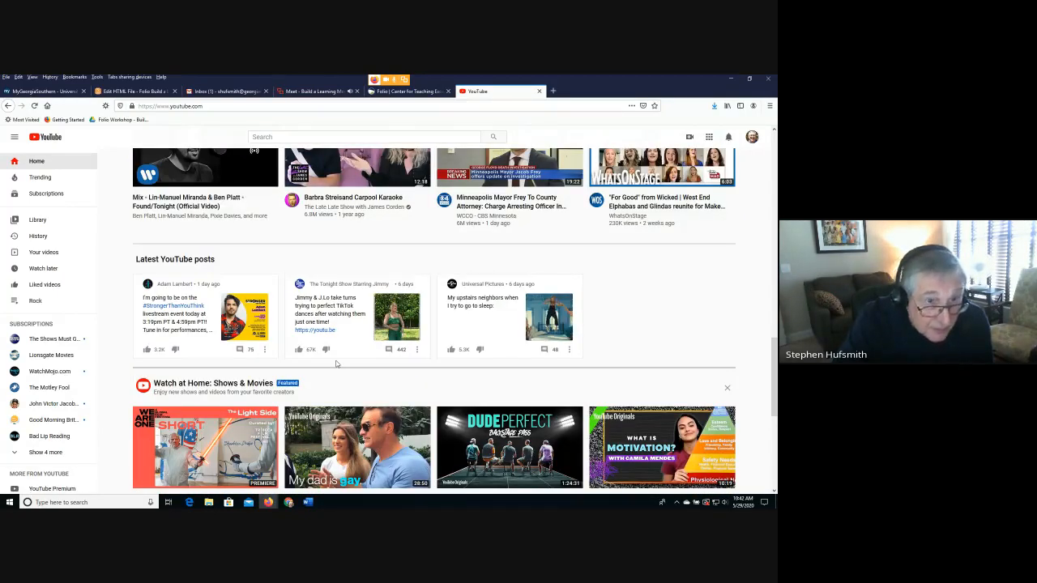
{"action": "scroll", "coordinate": [337, 364], "scroll_direction": "up", "scroll_amount": 4}
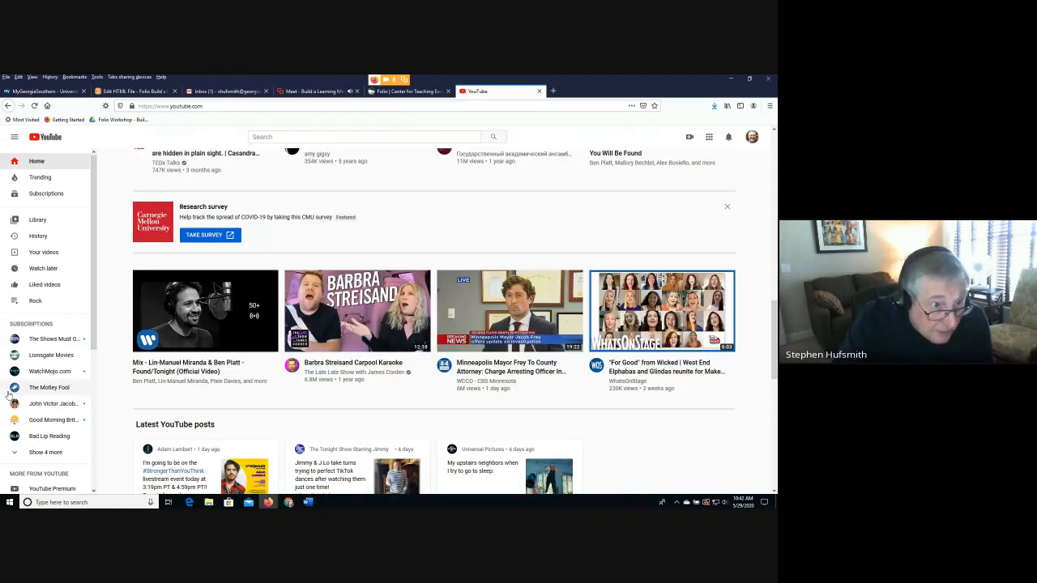
{"action": "left_click", "coordinate": [36, 257]}
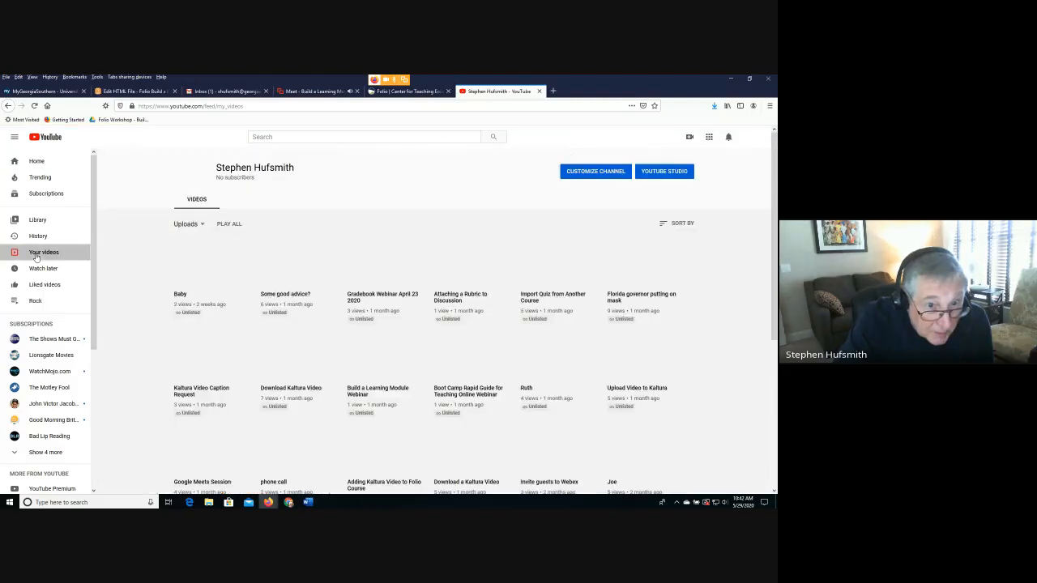
- Find "Navigating Your Online Course in Folio" in the YouTube library's watch history, open it and pause playback
{"action": "left_click", "coordinate": [36, 222]}
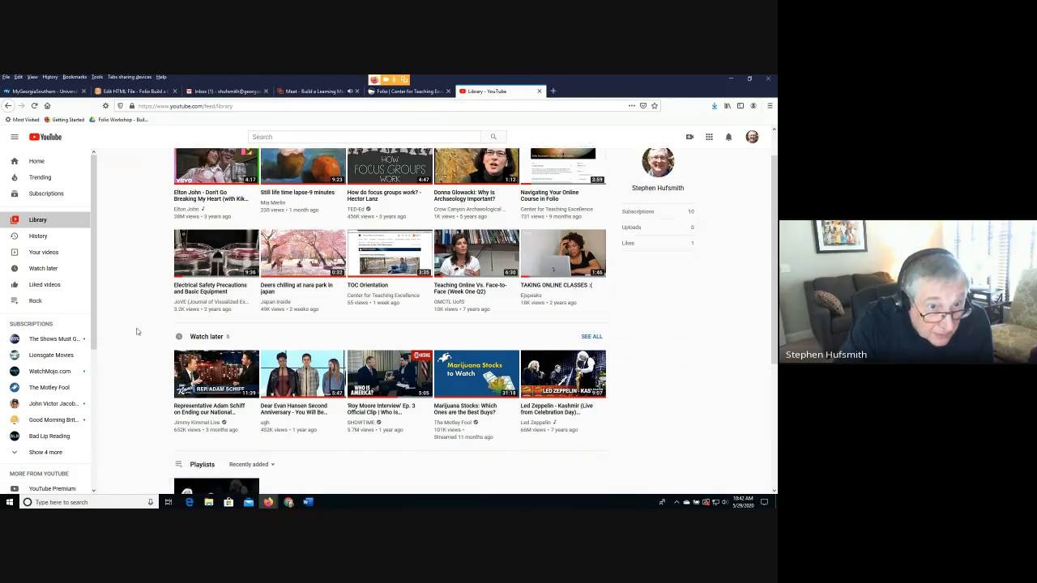
{"action": "scroll", "coordinate": [137, 331], "scroll_direction": "down", "scroll_amount": 4}
{"action": "scroll", "coordinate": [136, 332], "scroll_direction": "down", "scroll_amount": 2}
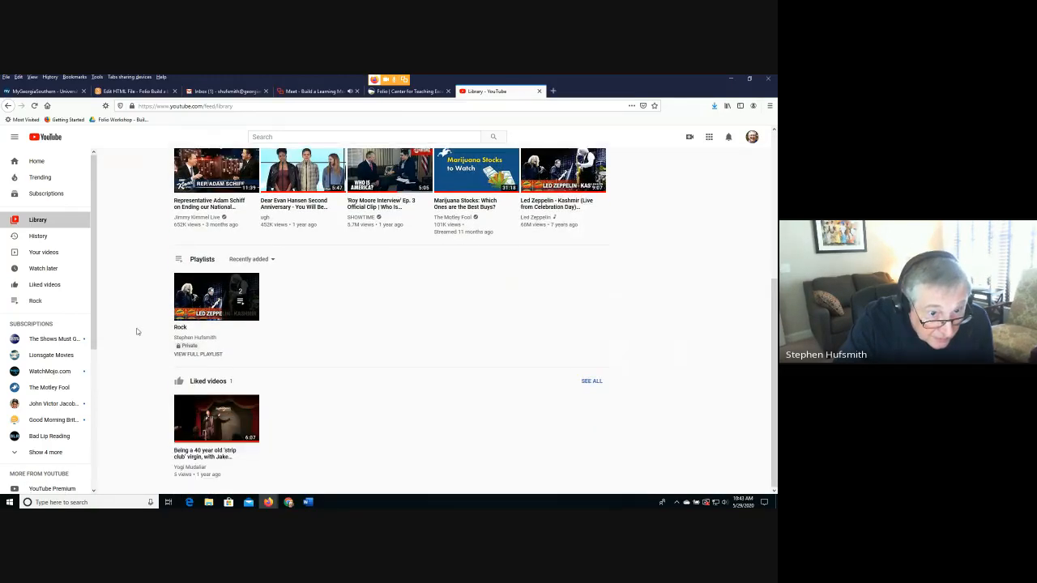
{"action": "scroll", "coordinate": [137, 331], "scroll_direction": "up", "scroll_amount": 5}
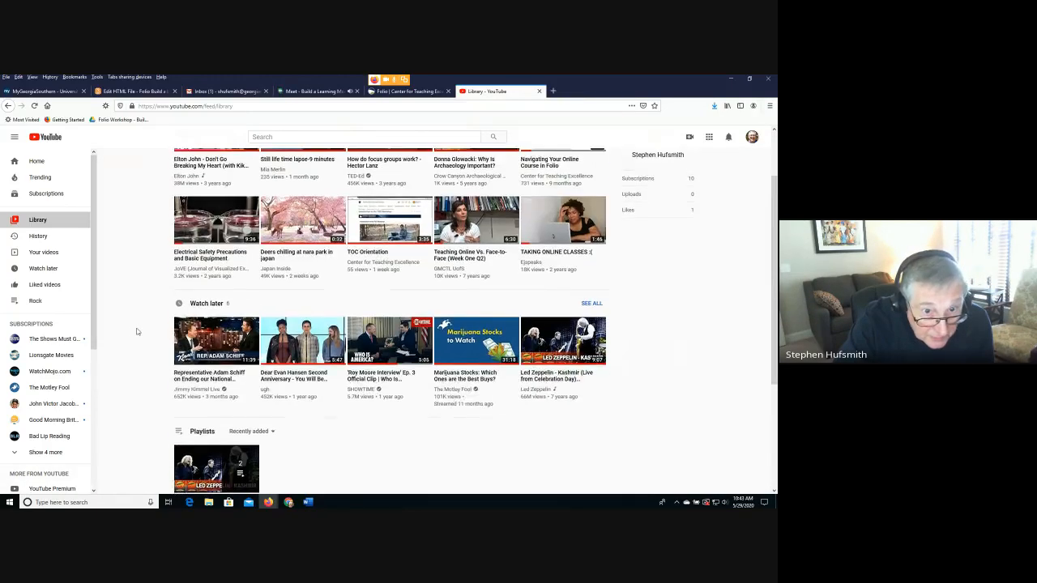
{"action": "scroll", "coordinate": [334, 379], "scroll_direction": "up", "scroll_amount": 1}
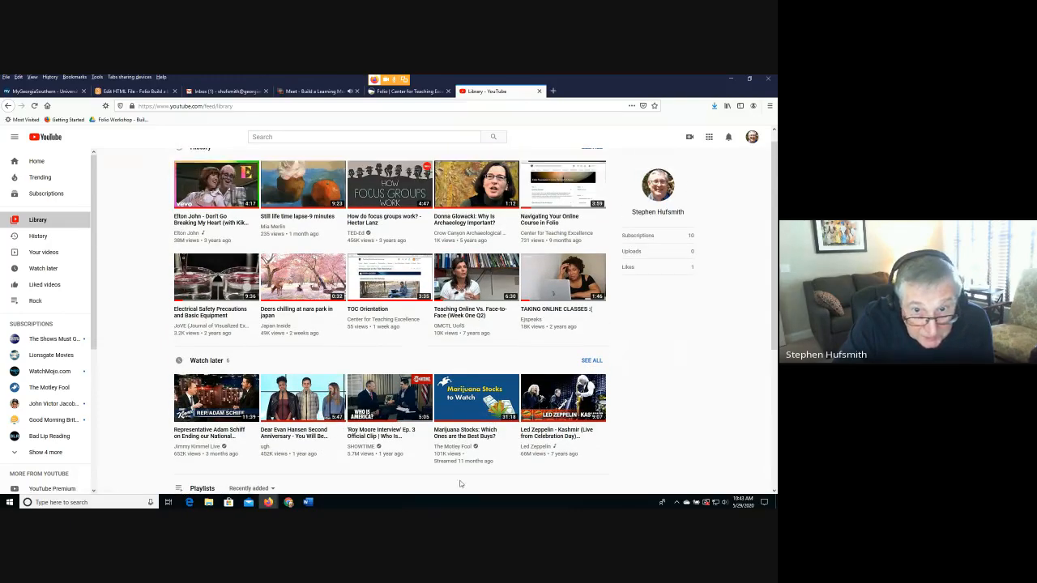
{"action": "left_click", "coordinate": [547, 232]}
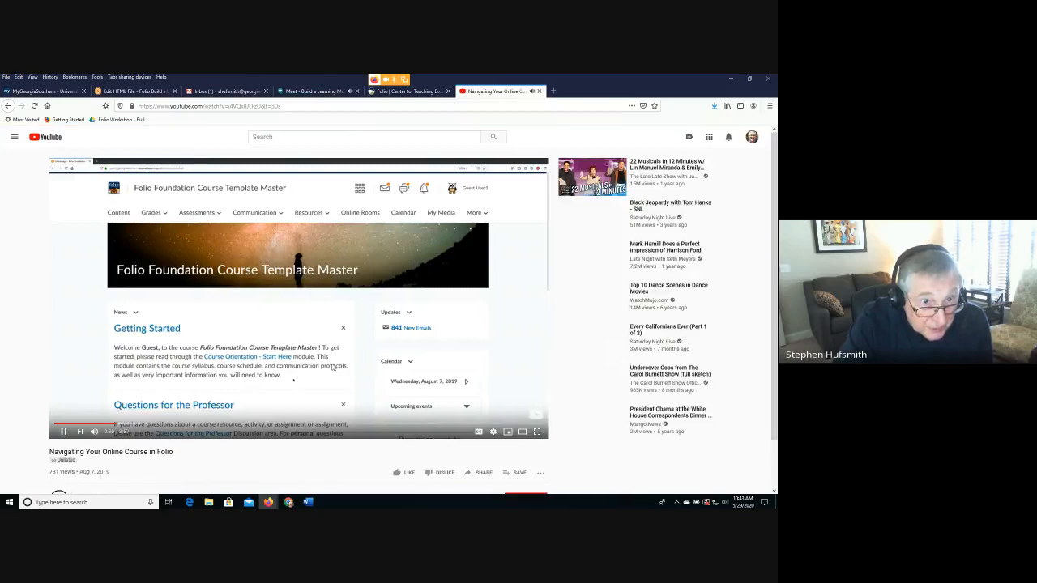
{"action": "left_click", "coordinate": [63, 431]}
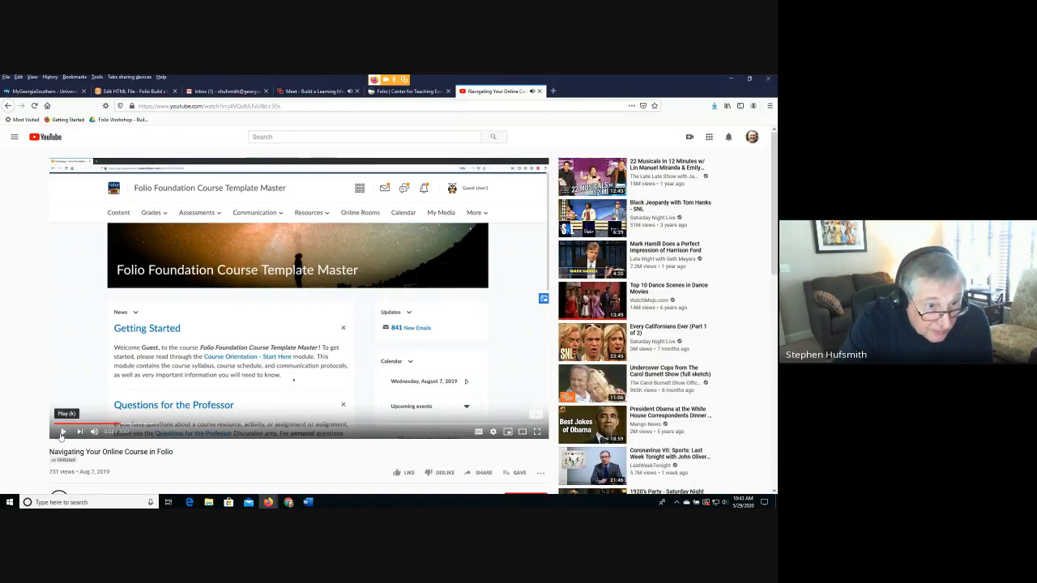
{"action": "scroll", "coordinate": [428, 360], "scroll_direction": "down", "scroll_amount": 3}
{"action": "scroll", "coordinate": [427, 360], "scroll_direction": "up", "scroll_amount": 3}
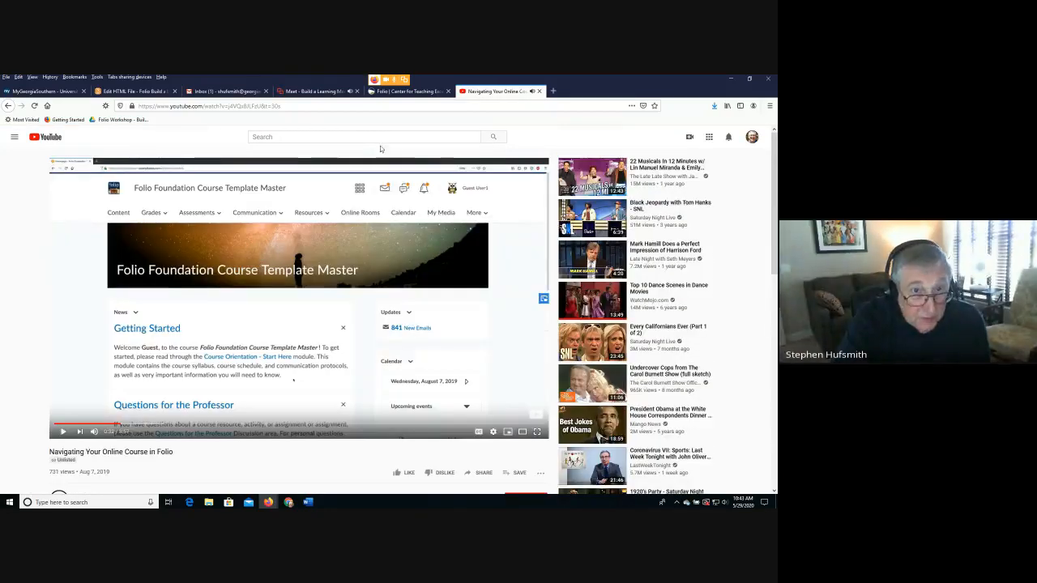
- Copy the video's share link and close the sharing options
{"action": "scroll", "coordinate": [462, 442], "scroll_direction": "down", "scroll_amount": 1}
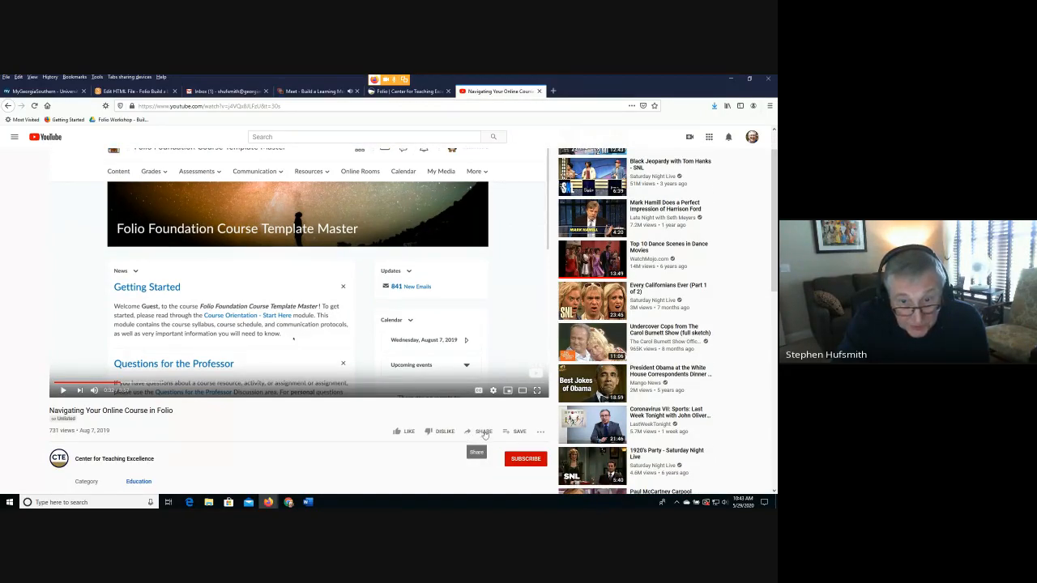
{"action": "left_click", "coordinate": [485, 433]}
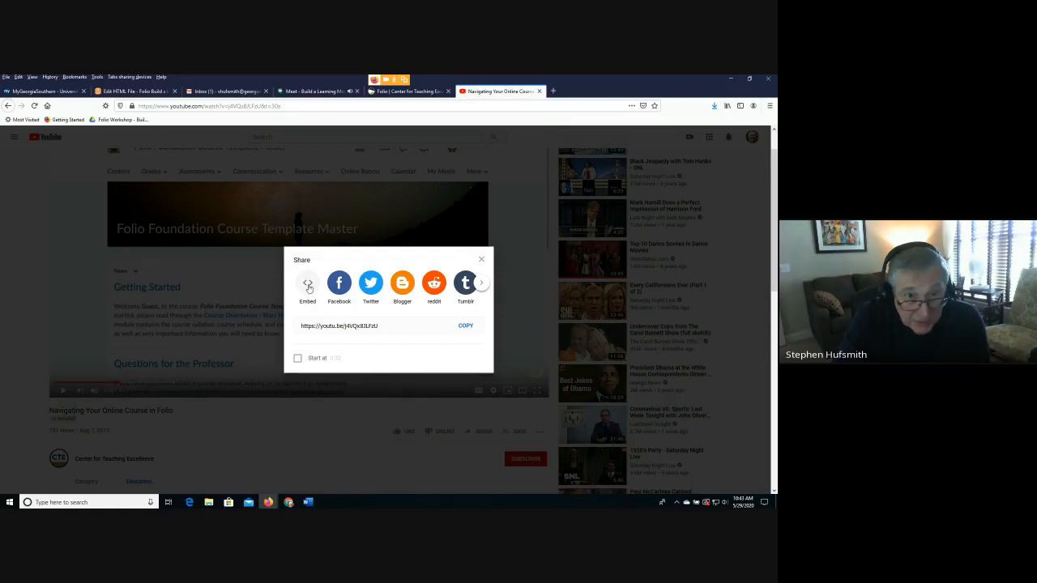
{"action": "left_click", "coordinate": [464, 327]}
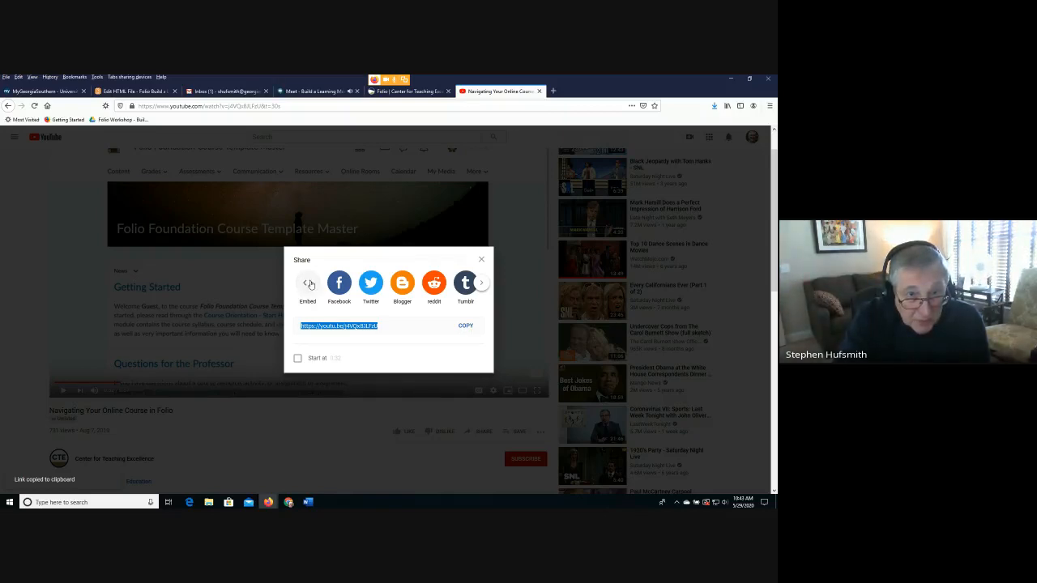
{"action": "key", "text": "Escape"}
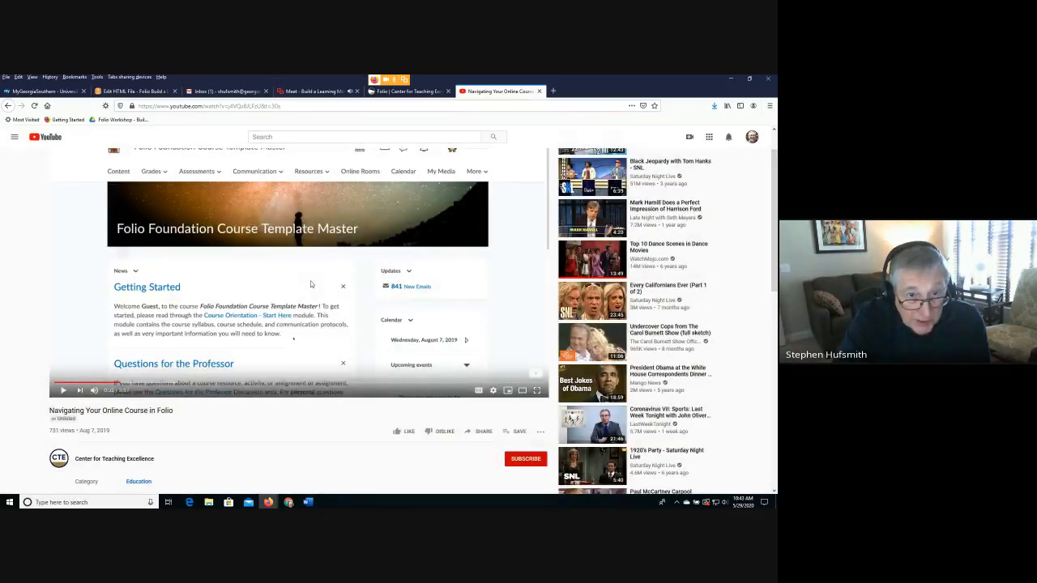
- Copy the embed code of the "Navigating Your Online Course in Folio" video from its sharing options
{"action": "left_click", "coordinate": [482, 433]}
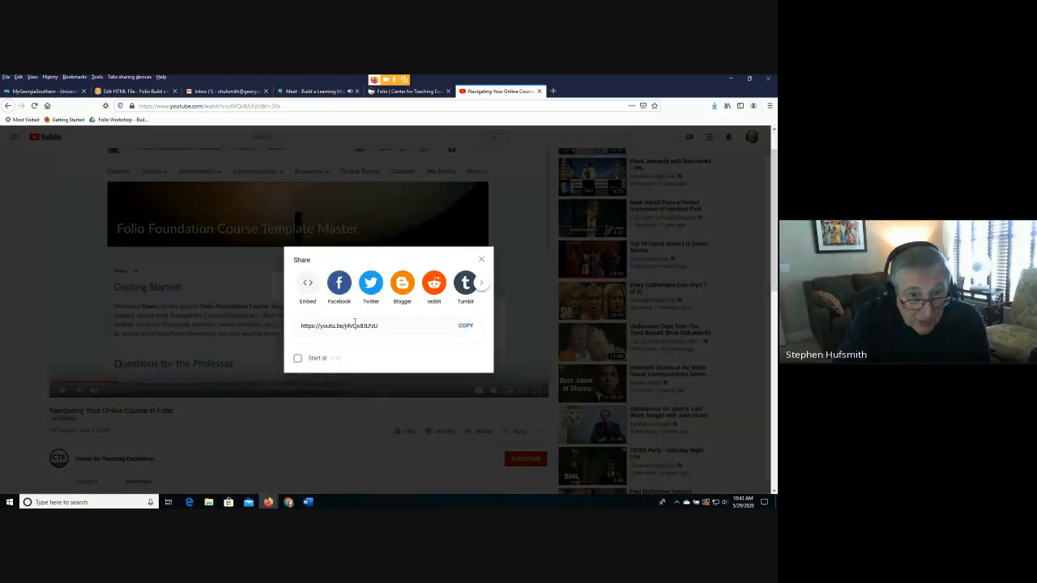
{"action": "left_click", "coordinate": [312, 290]}
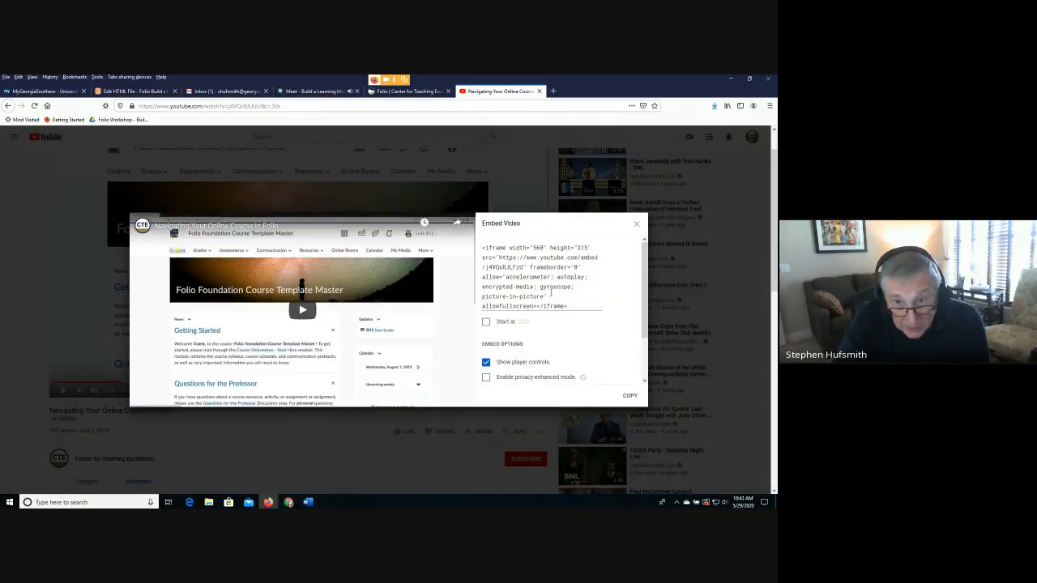
{"action": "left_click", "coordinate": [629, 396]}
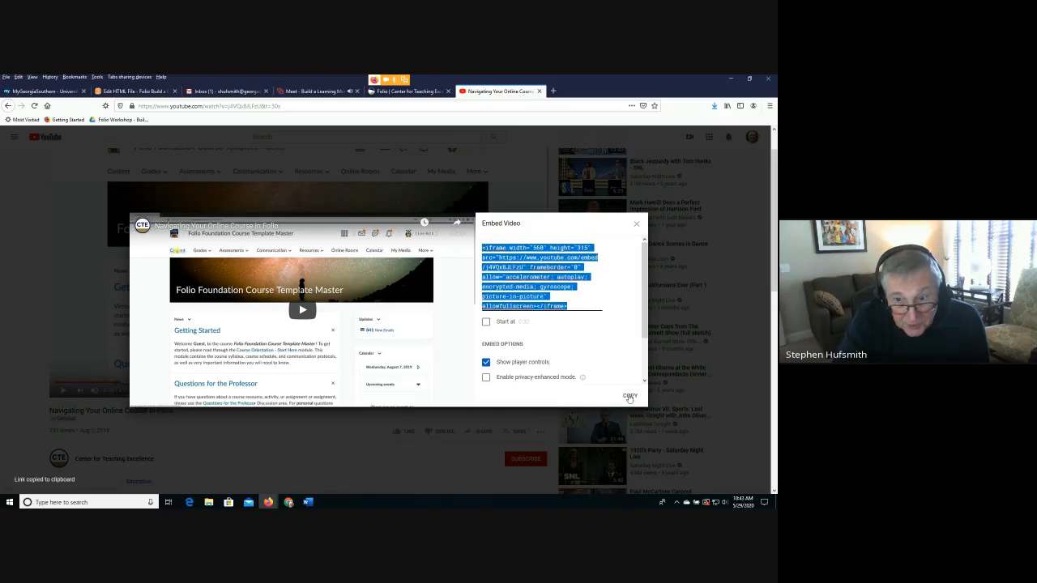
- Return to the M2 Lecture page in Folio, paste the copied embed code and insert the video
{"action": "left_click", "coordinate": [134, 91]}
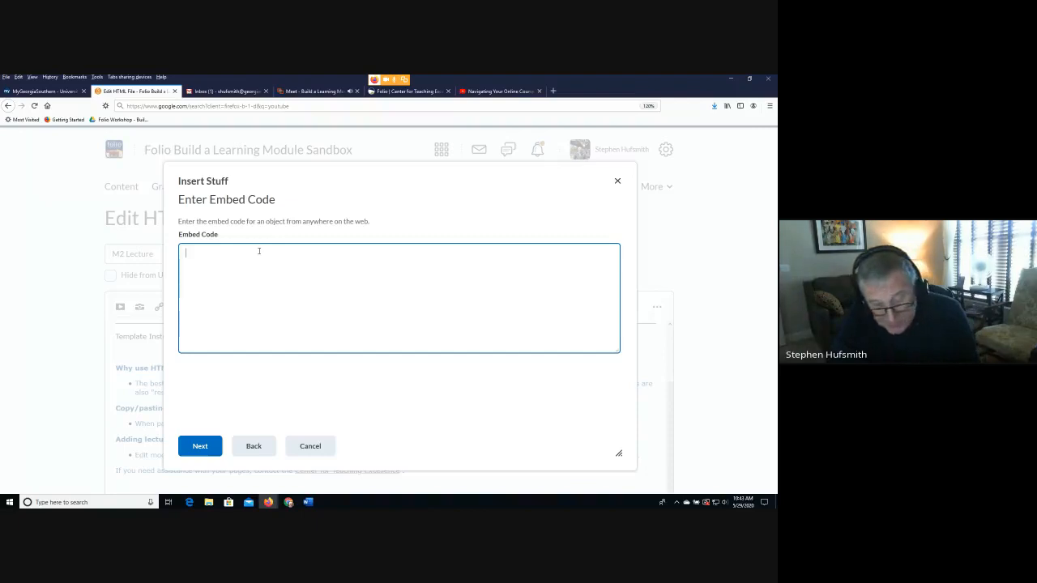
{"action": "key", "text": "ctrl+v"}
{"action": "left_click", "coordinate": [201, 447]}
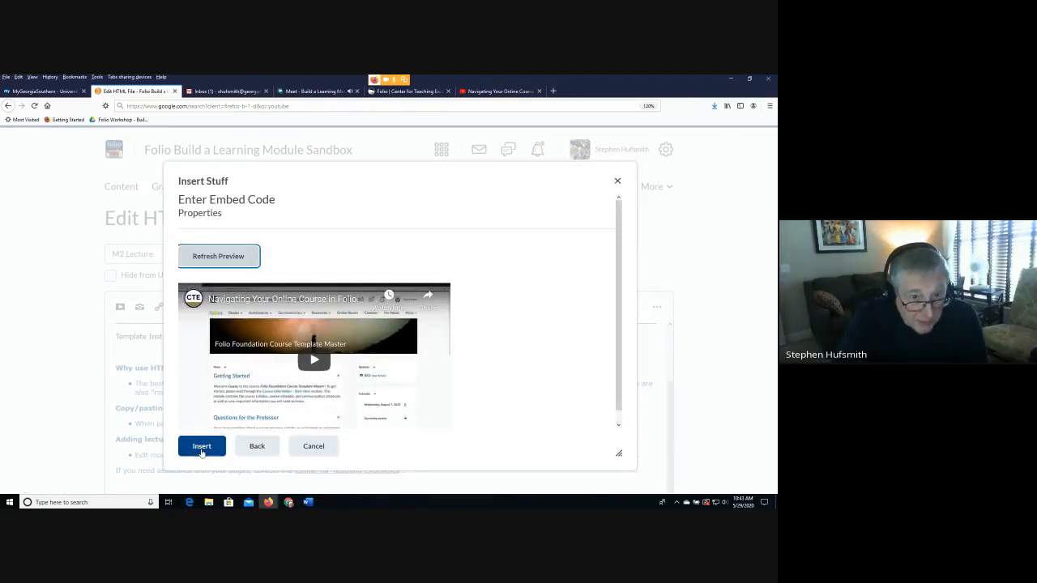
{"action": "left_click", "coordinate": [200, 447]}
- Check the embedded video in the M2 Lecture editor, and save and close the page
{"action": "scroll", "coordinate": [457, 409], "scroll_direction": "down", "scroll_amount": 2}
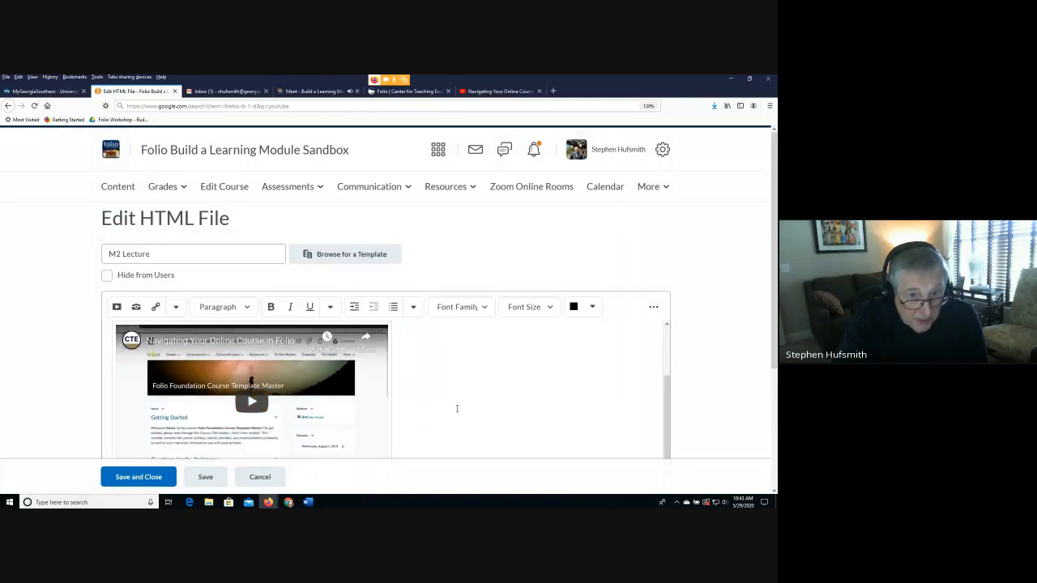
{"action": "scroll", "coordinate": [457, 409], "scroll_direction": "up", "scroll_amount": 3}
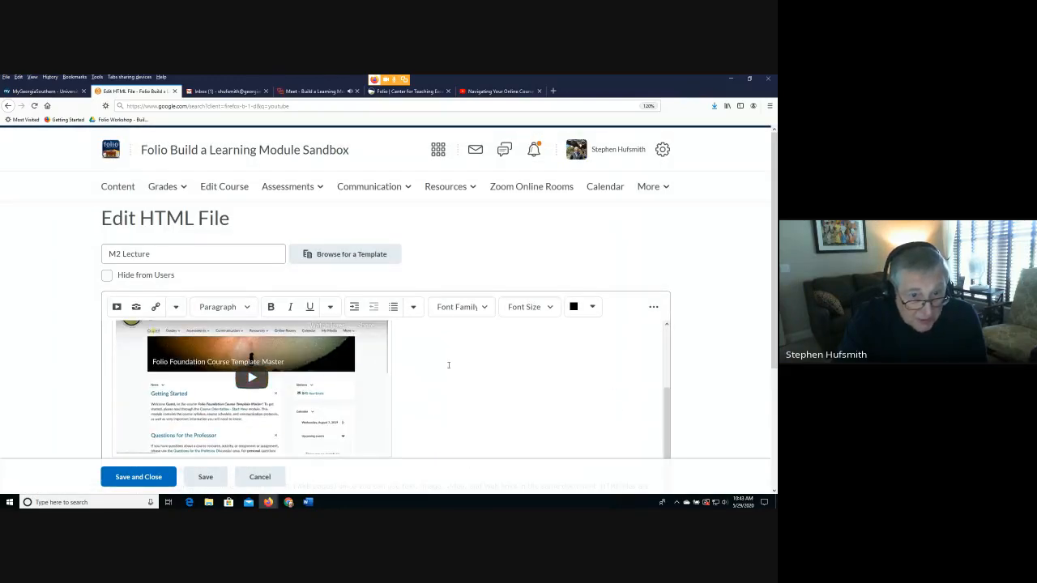
{"action": "scroll", "coordinate": [448, 366], "scroll_direction": "down", "scroll_amount": 2}
{"action": "left_click", "coordinate": [158, 484]}
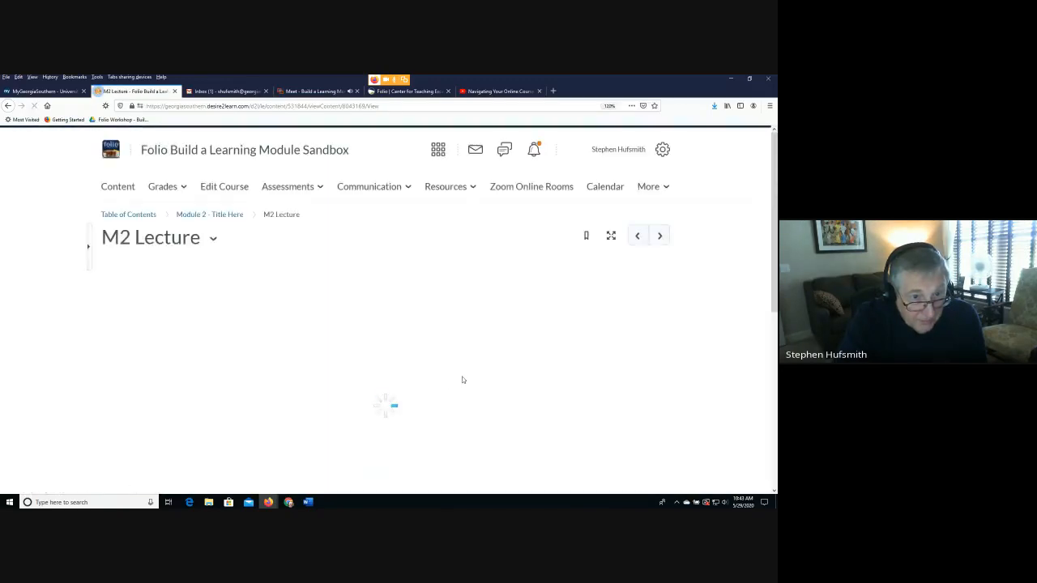
- Review the saved M2 Lecture page and reopen it for HTML editing
{"action": "scroll", "coordinate": [463, 380], "scroll_direction": "down", "scroll_amount": 3}
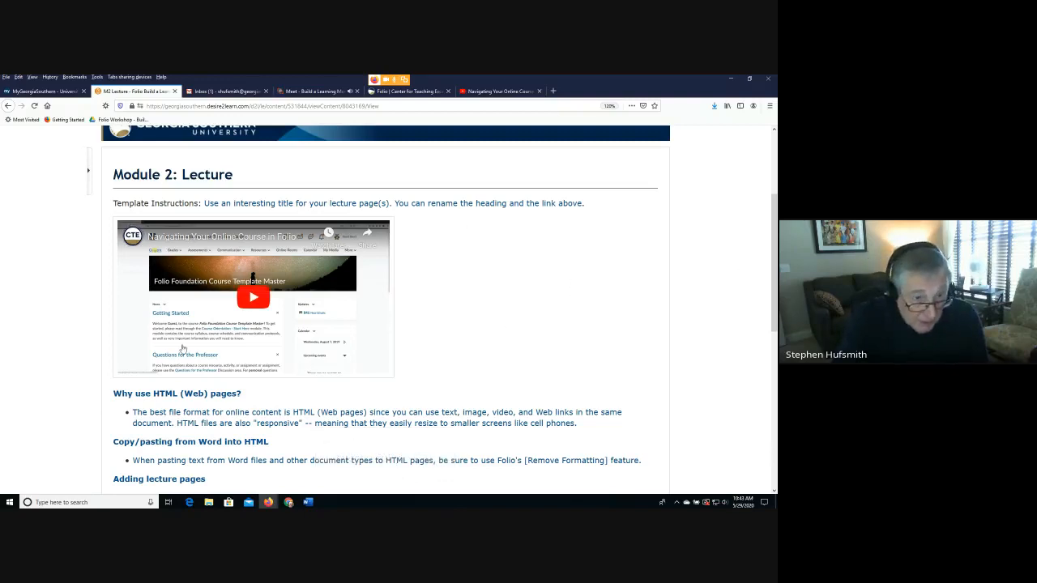
{"action": "scroll", "coordinate": [454, 388], "scroll_direction": "down", "scroll_amount": 2}
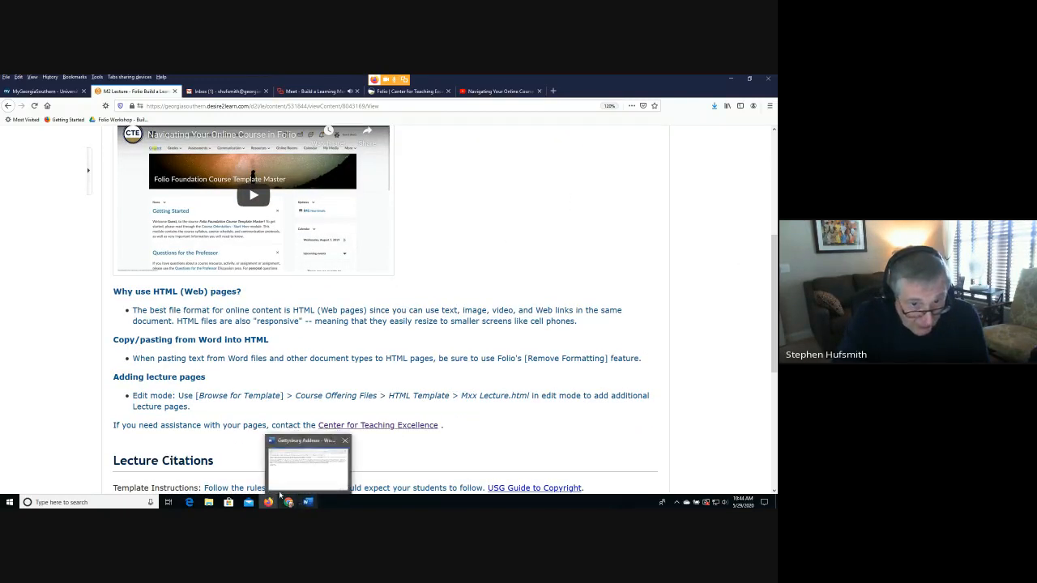
{"action": "scroll", "coordinate": [191, 453], "scroll_direction": "down", "scroll_amount": 2}
{"action": "scroll", "coordinate": [186, 456], "scroll_direction": "down", "scroll_amount": 3}
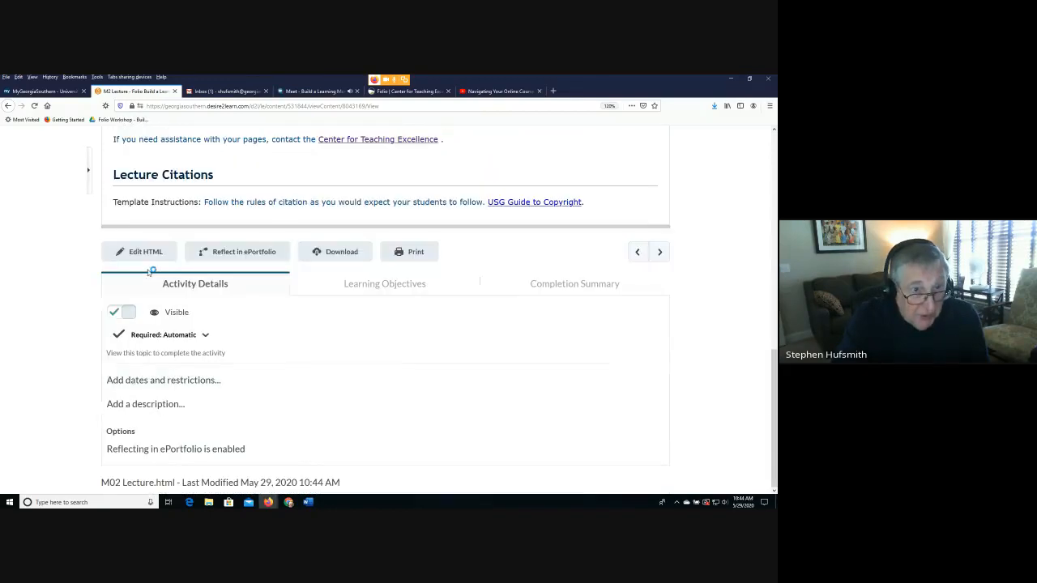
{"action": "left_click", "coordinate": [141, 253]}
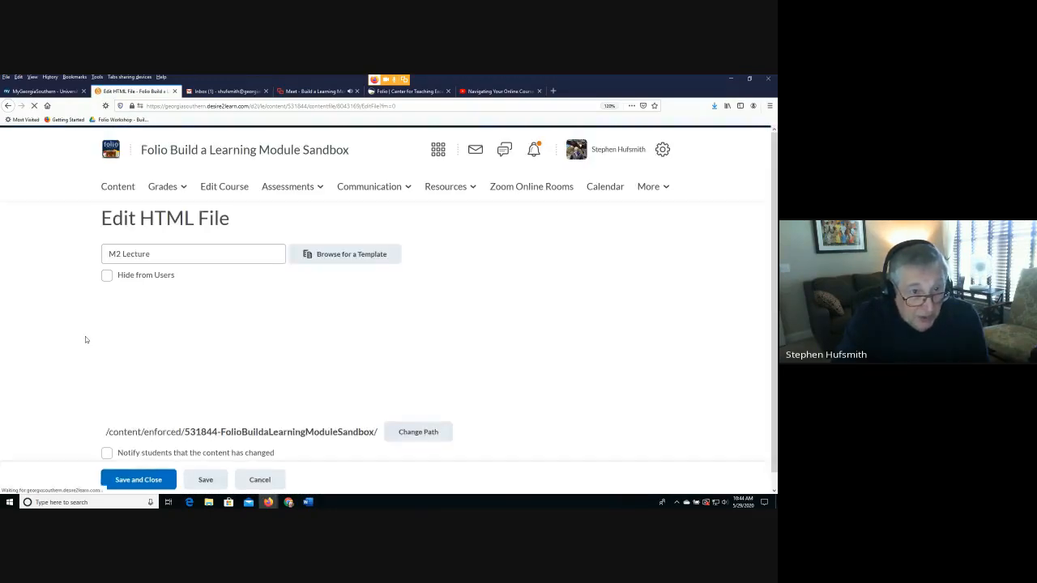
- Add two blank lines between the embedded video and the "Why use HTML (Web) pages?" heading
{"action": "scroll", "coordinate": [289, 372], "scroll_direction": "down", "scroll_amount": 2}
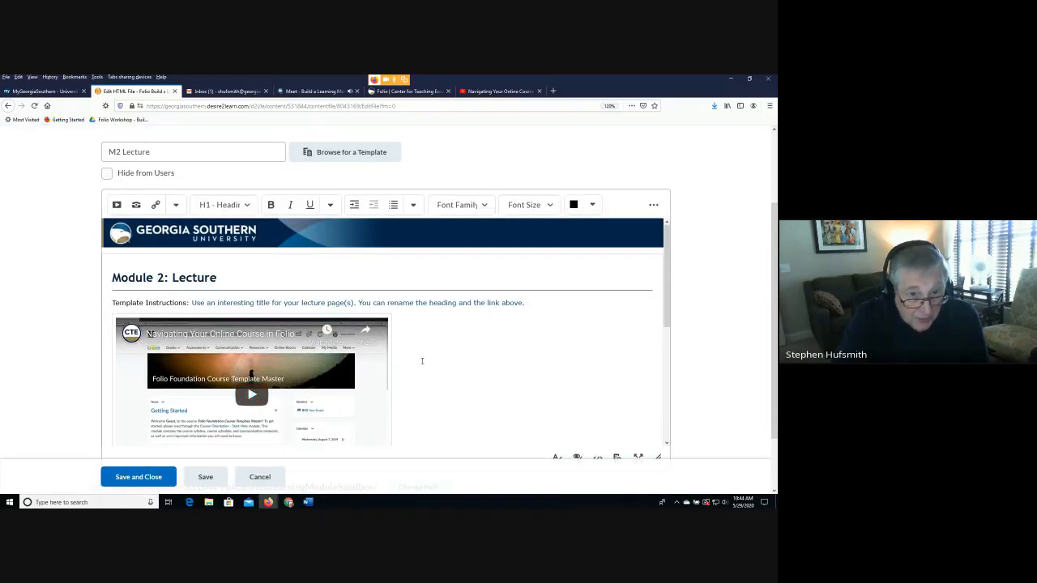
{"action": "scroll", "coordinate": [422, 361], "scroll_direction": "down", "scroll_amount": 3}
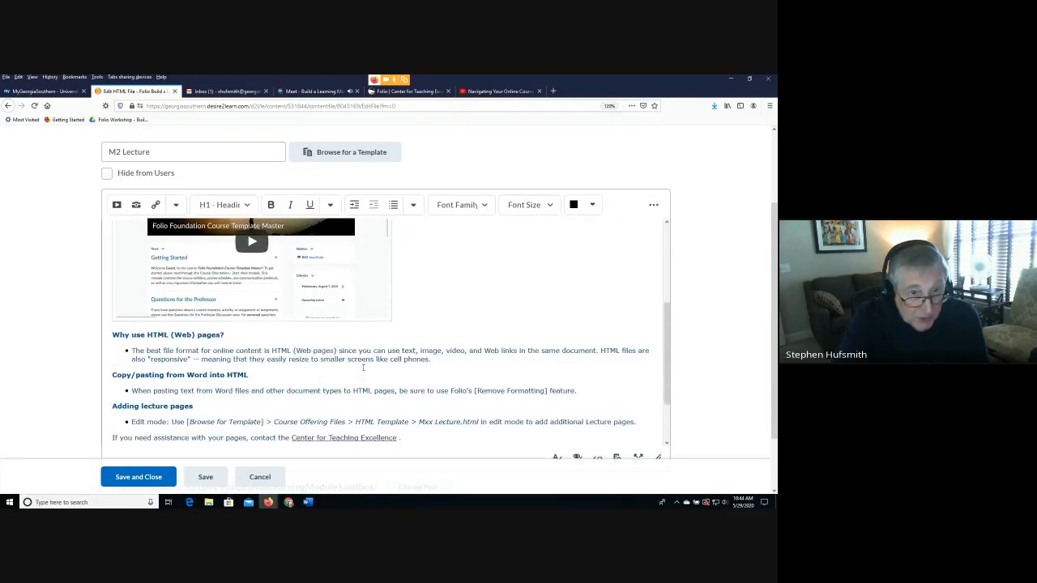
{"action": "left_click", "coordinate": [113, 334]}
{"action": "key", "text": "Return"}
{"action": "key", "text": "Return"}
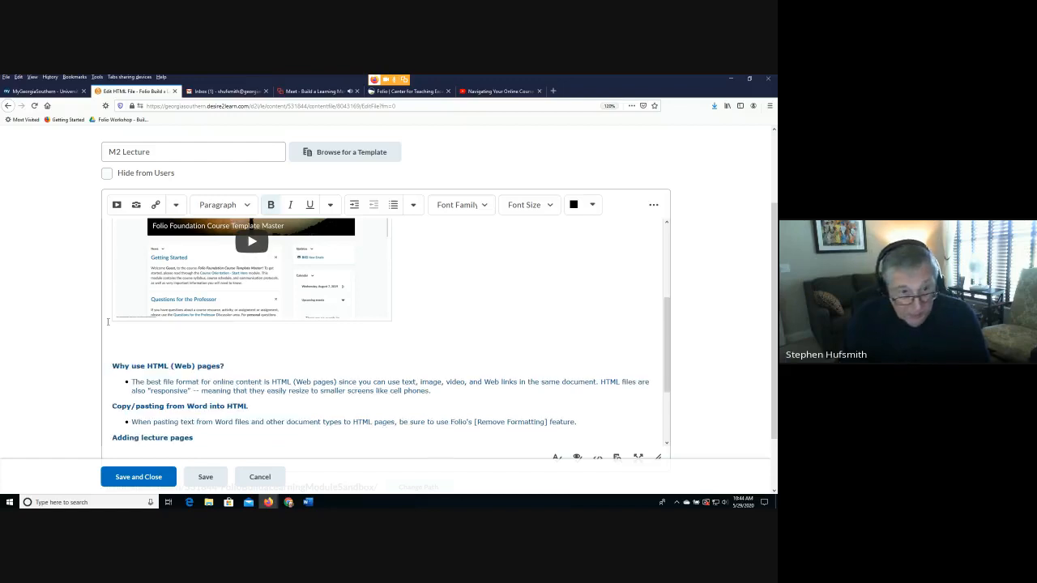
- Insert the "Kaltura Demo Video" from the Kaltura media library below the YouTube video on the M2 Lecture page
{"action": "left_click", "coordinate": [117, 206]}
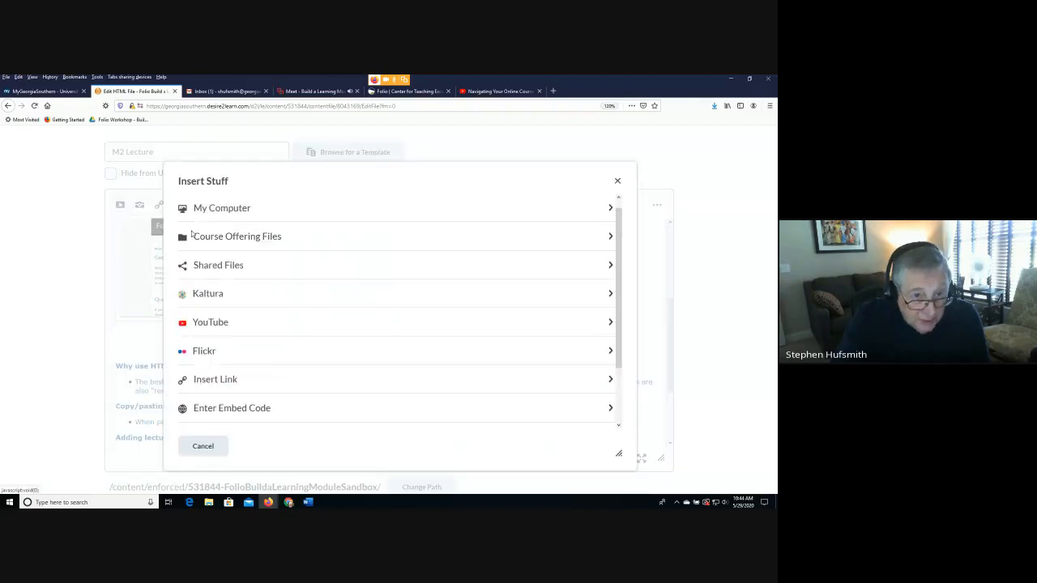
{"action": "scroll", "coordinate": [236, 352], "scroll_direction": "down", "scroll_amount": 2}
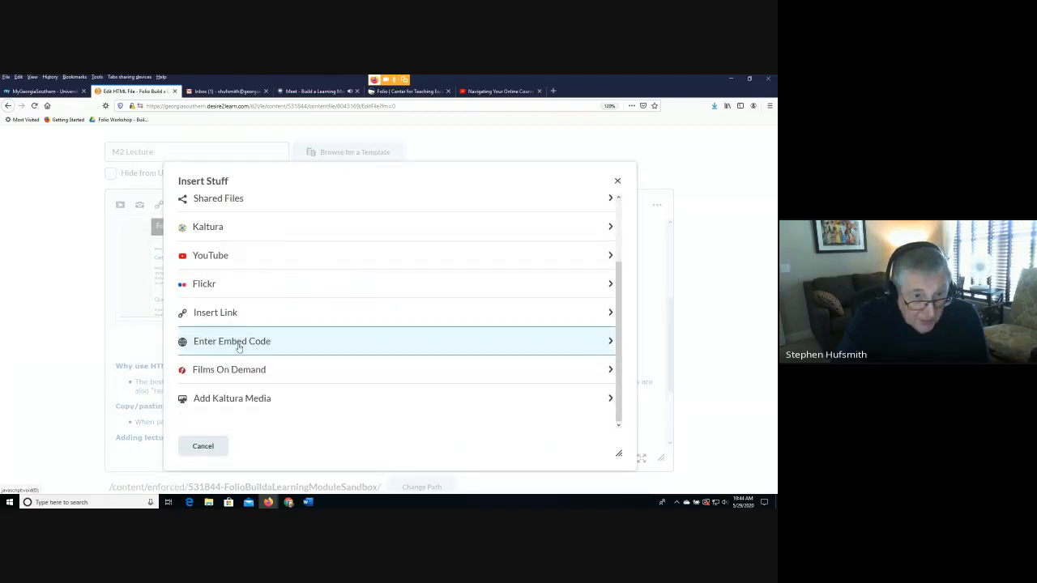
{"action": "left_click", "coordinate": [223, 399]}
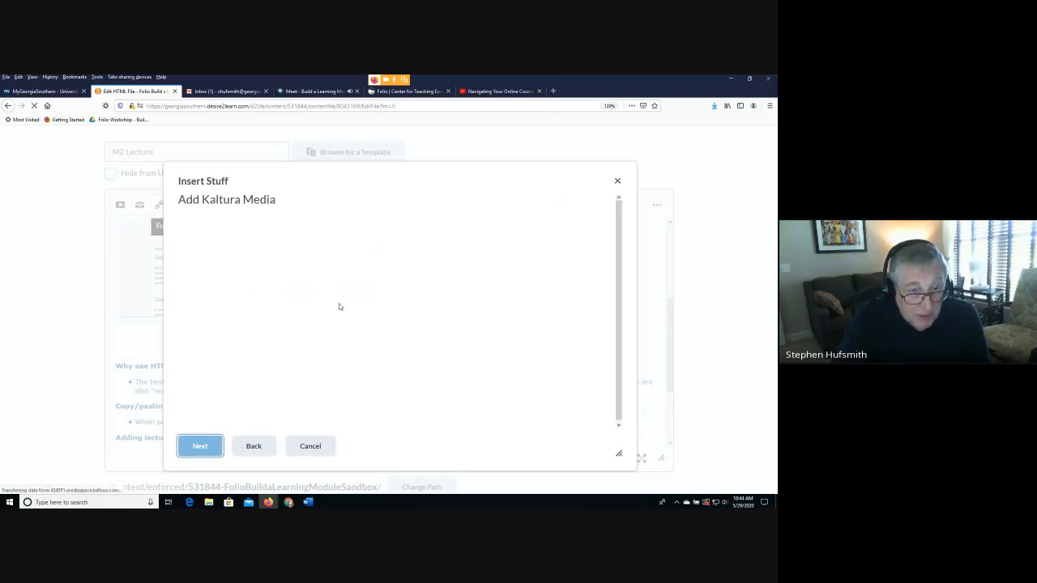
{"action": "scroll", "coordinate": [408, 334], "scroll_direction": "down", "scroll_amount": 8}
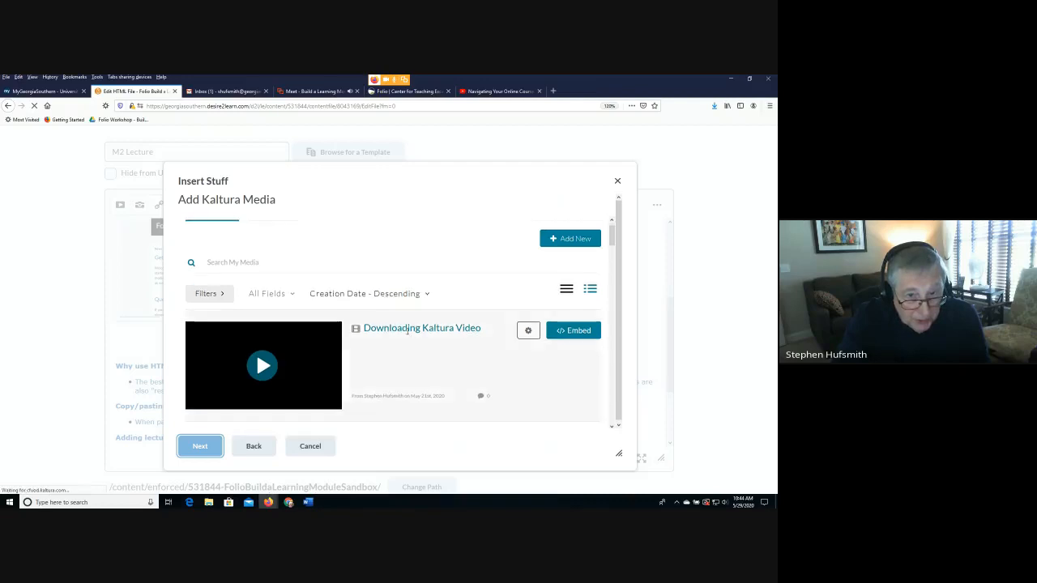
{"action": "scroll", "coordinate": [410, 327], "scroll_direction": "down", "scroll_amount": 5}
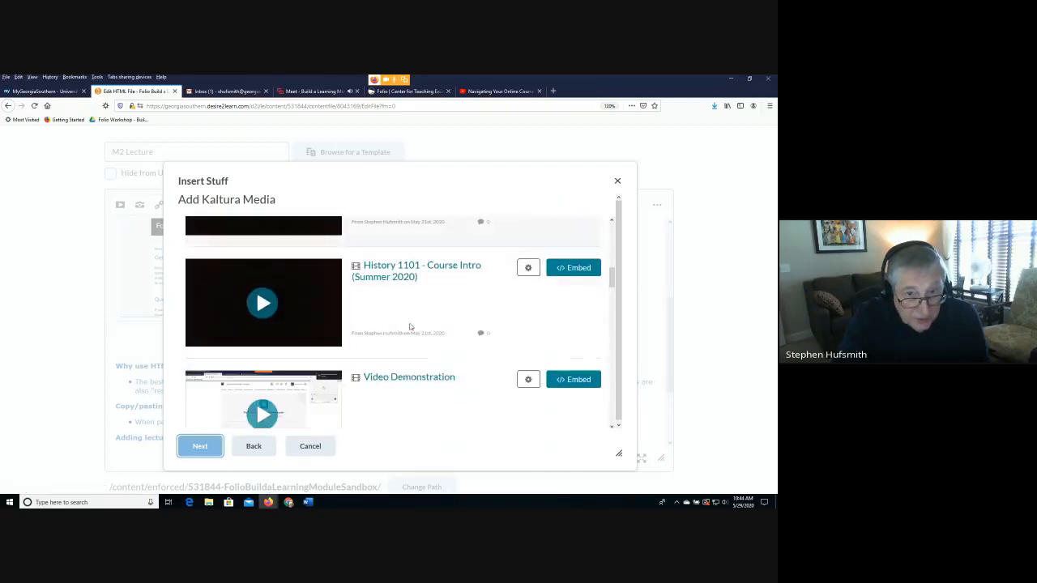
{"action": "scroll", "coordinate": [412, 327], "scroll_direction": "up", "scroll_amount": 2}
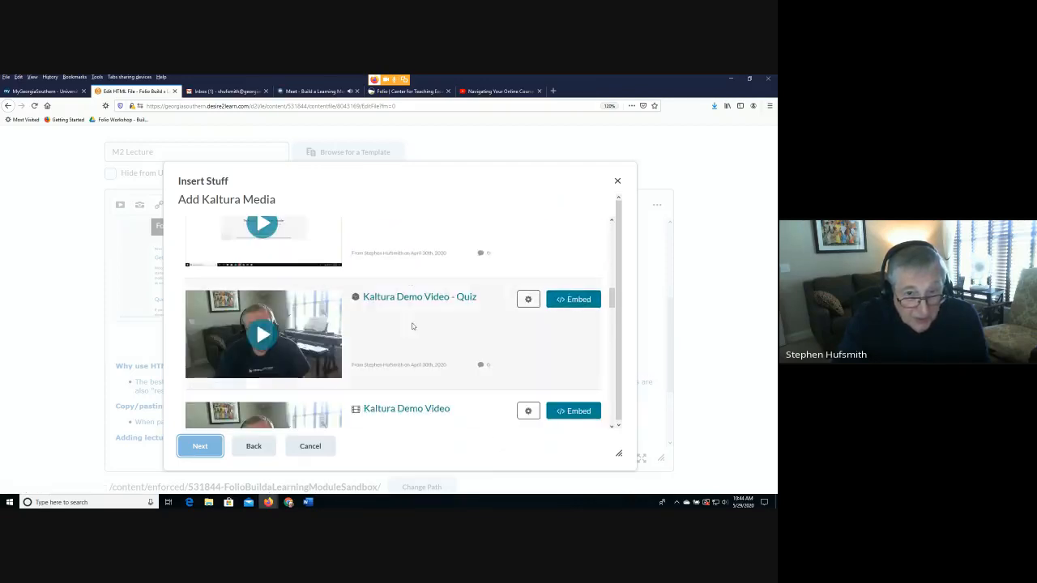
{"action": "scroll", "coordinate": [412, 343], "scroll_direction": "down", "scroll_amount": 2}
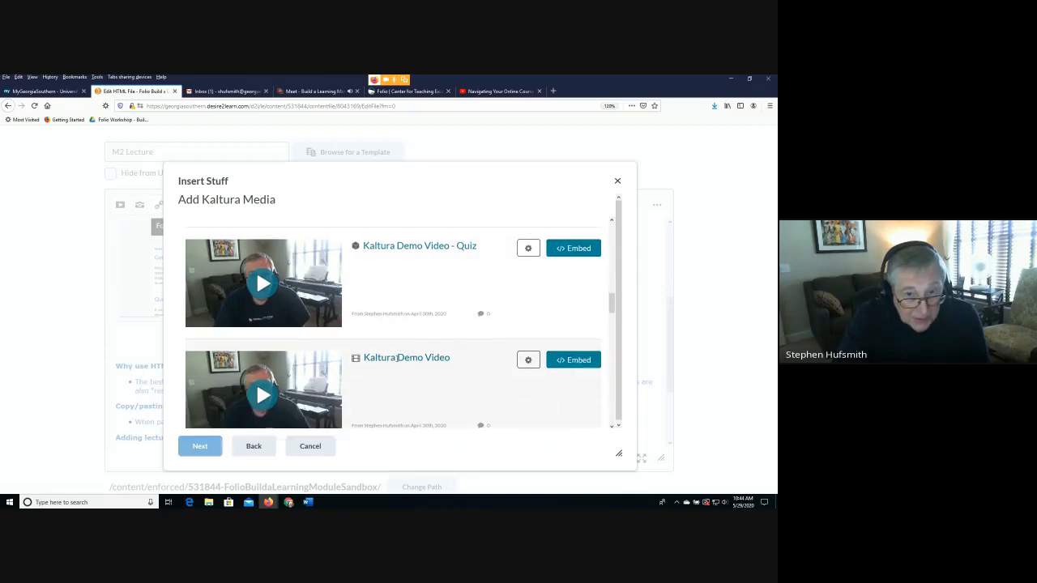
{"action": "left_click", "coordinate": [578, 364]}
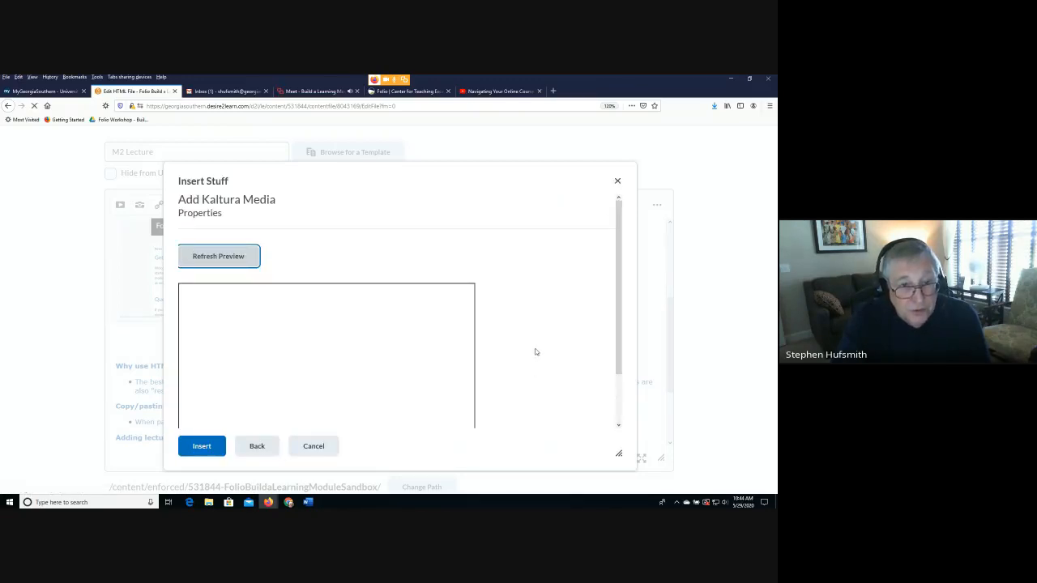
{"action": "scroll", "coordinate": [535, 351], "scroll_direction": "down", "scroll_amount": 1}
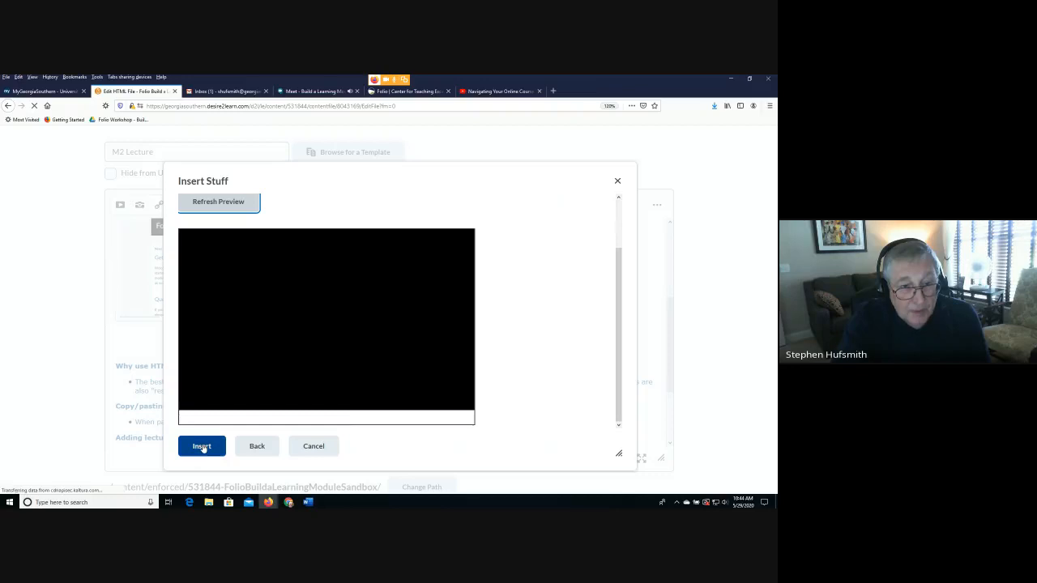
{"action": "left_click", "coordinate": [202, 448]}
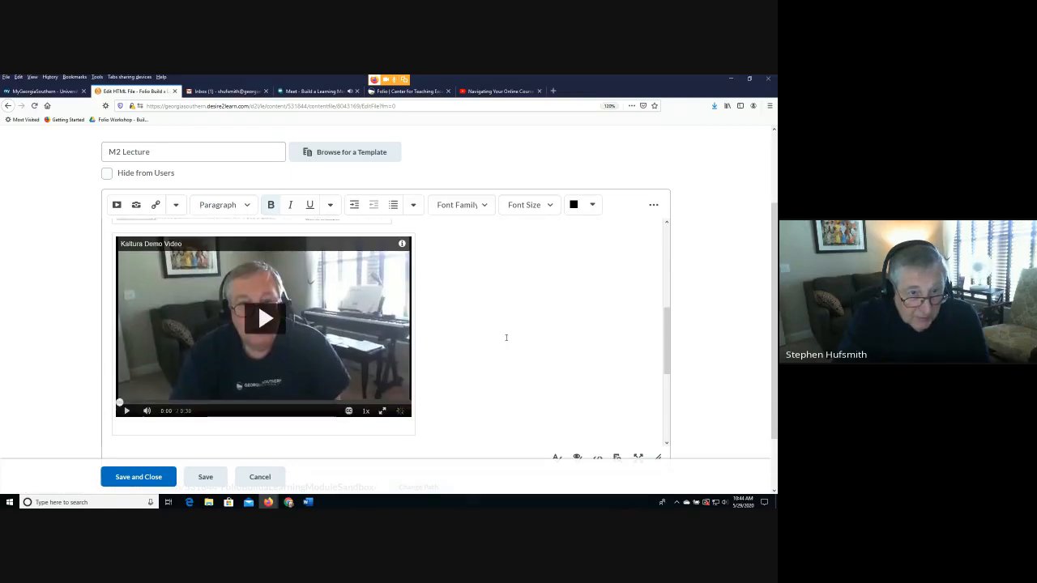
- Examine the placement of the embedded Kaltura video relative to the YouTube video in the M2 Lecture editor
{"action": "scroll", "coordinate": [507, 337], "scroll_direction": "down", "scroll_amount": 2}
{"action": "scroll", "coordinate": [506, 337], "scroll_direction": "up", "scroll_amount": 3}
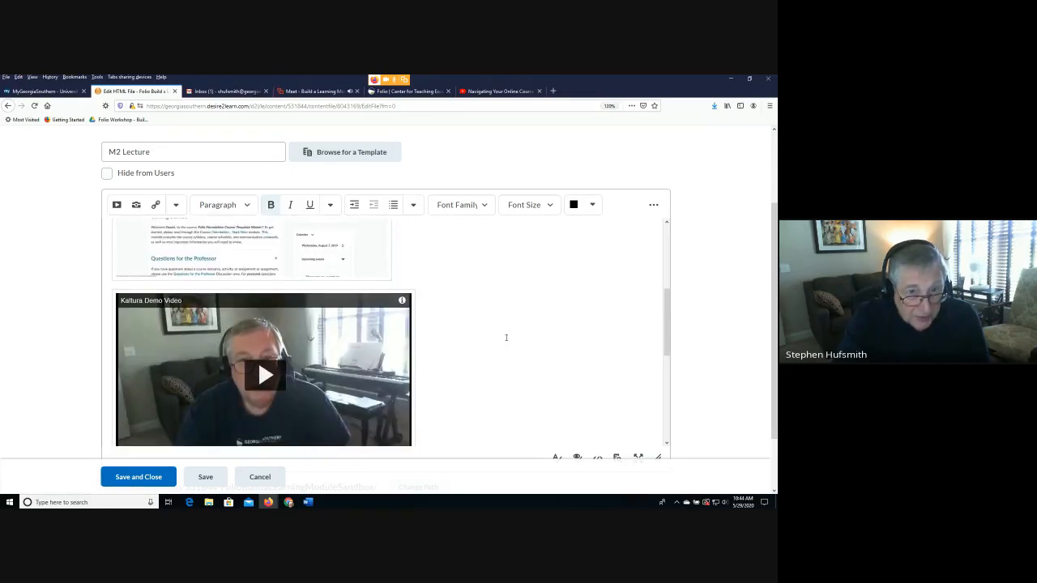
{"action": "scroll", "coordinate": [506, 337], "scroll_direction": "down", "scroll_amount": 2}
{"action": "scroll", "coordinate": [506, 337], "scroll_direction": "up", "scroll_amount": 2}
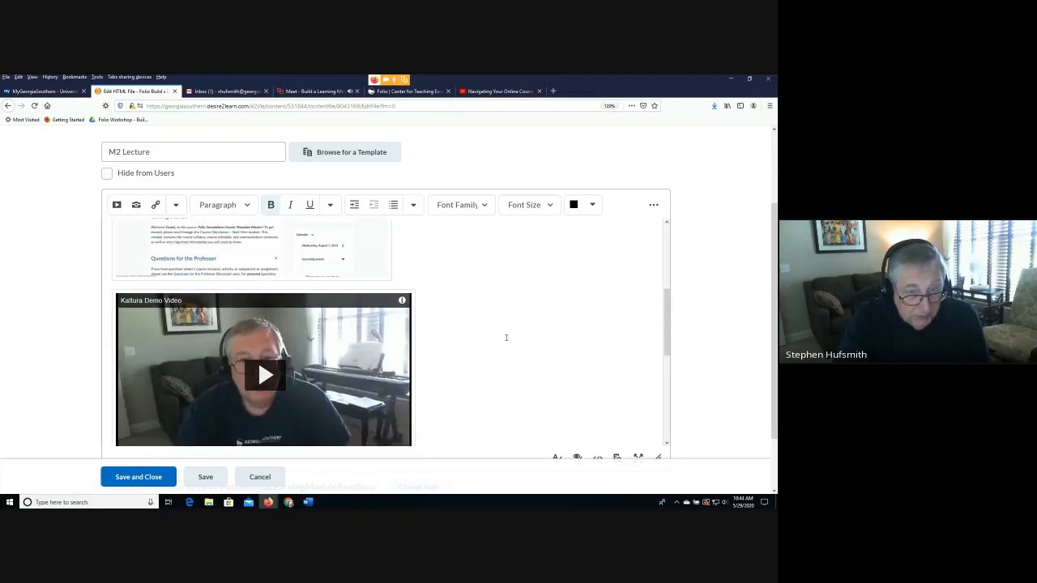
{"action": "scroll", "coordinate": [507, 337], "scroll_direction": "up", "scroll_amount": 3}
{"action": "scroll", "coordinate": [506, 337], "scroll_direction": "down", "scroll_amount": 4}
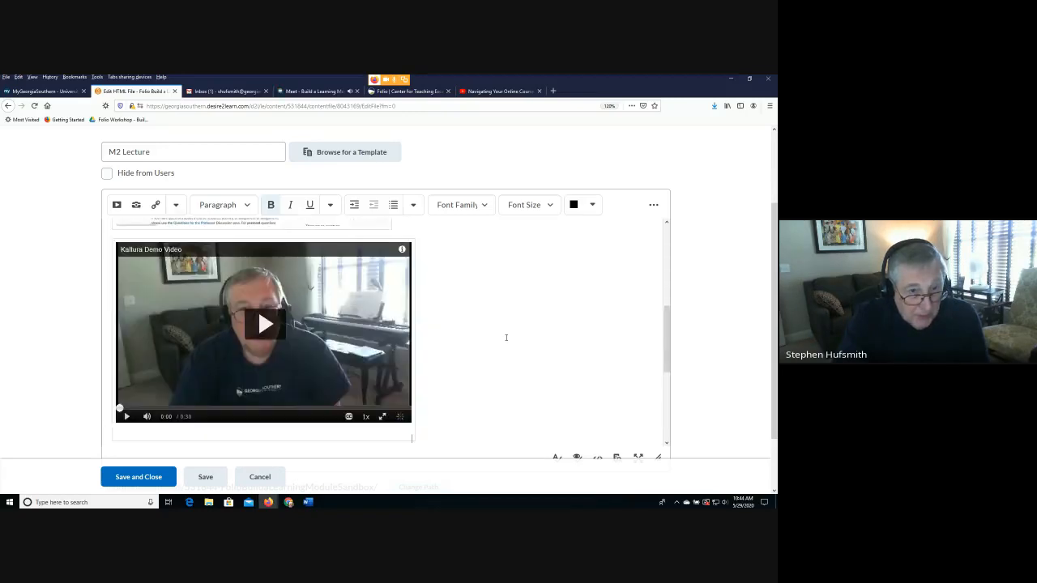
{"action": "scroll", "coordinate": [506, 337], "scroll_direction": "down", "scroll_amount": 1}
{"action": "scroll", "coordinate": [506, 337], "scroll_direction": "up", "scroll_amount": 3}
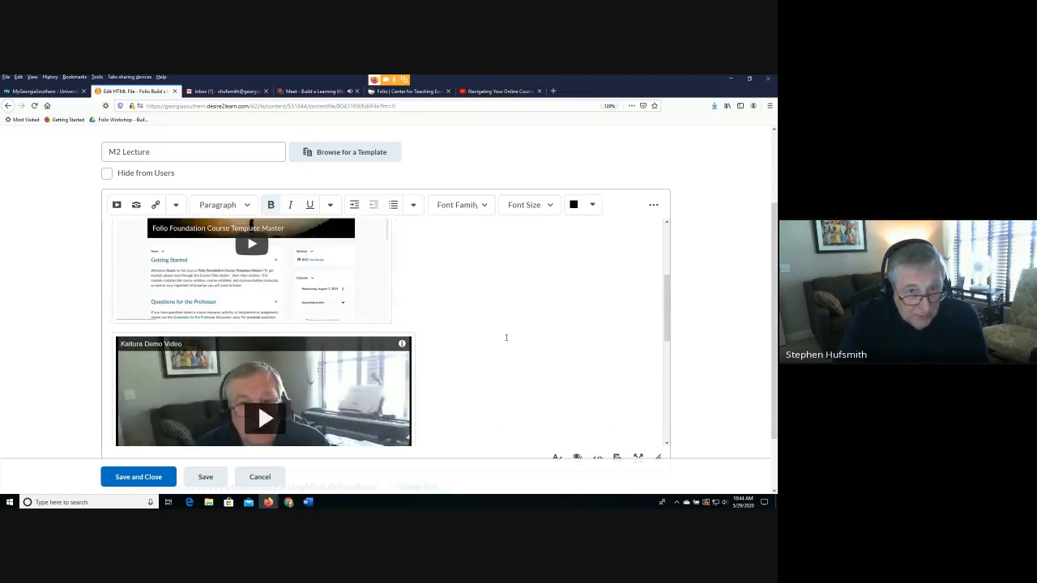
- Start adding an image on the blank line below the Kaltura video, uploading "black frame" from the computer's Downloads folder
{"action": "scroll", "coordinate": [506, 337], "scroll_direction": "down", "scroll_amount": 2}
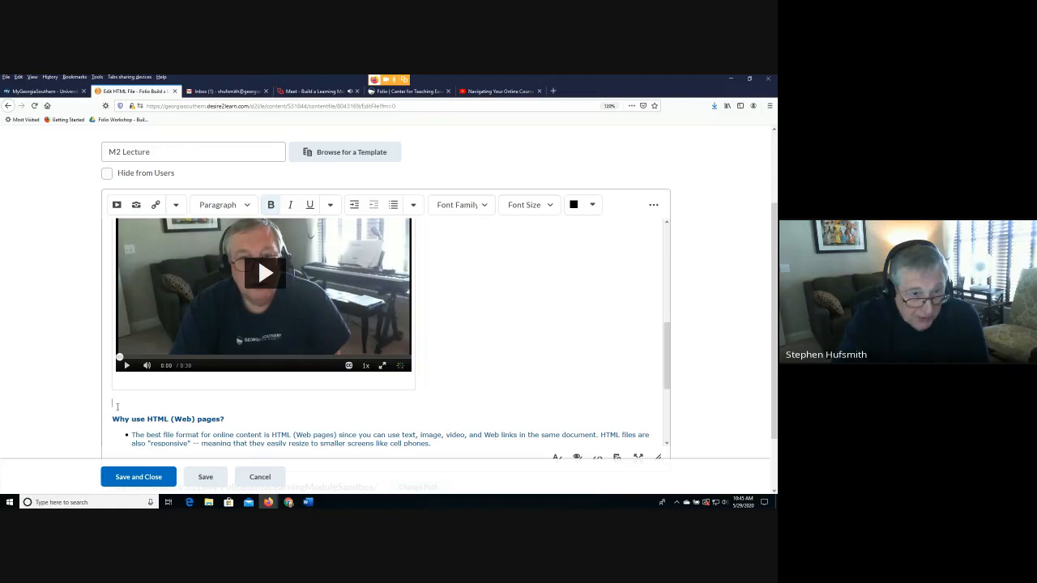
{"action": "scroll", "coordinate": [118, 340], "scroll_direction": "up", "scroll_amount": 1}
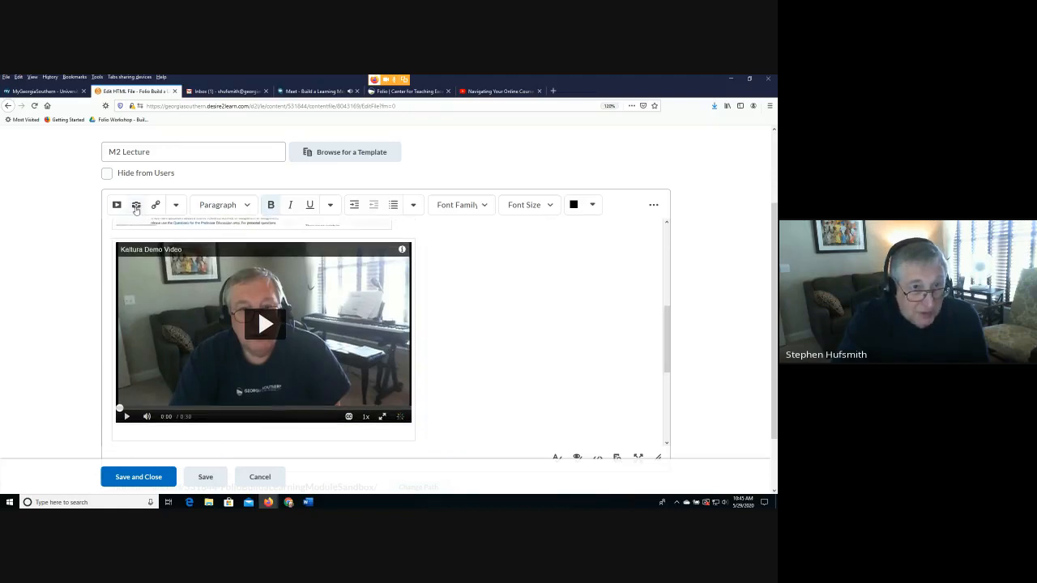
{"action": "left_click", "coordinate": [136, 208]}
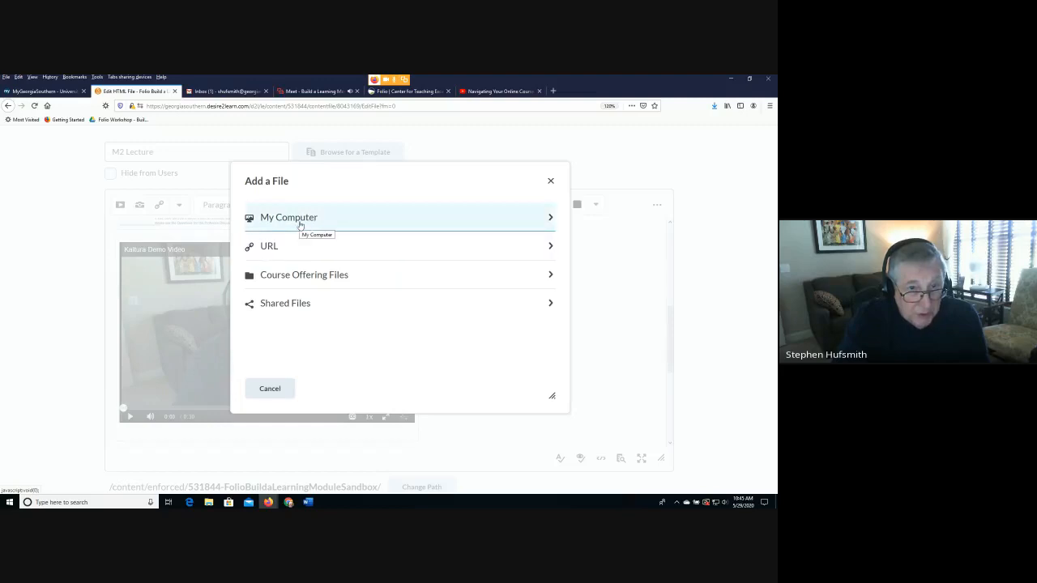
{"action": "left_click", "coordinate": [300, 225]}
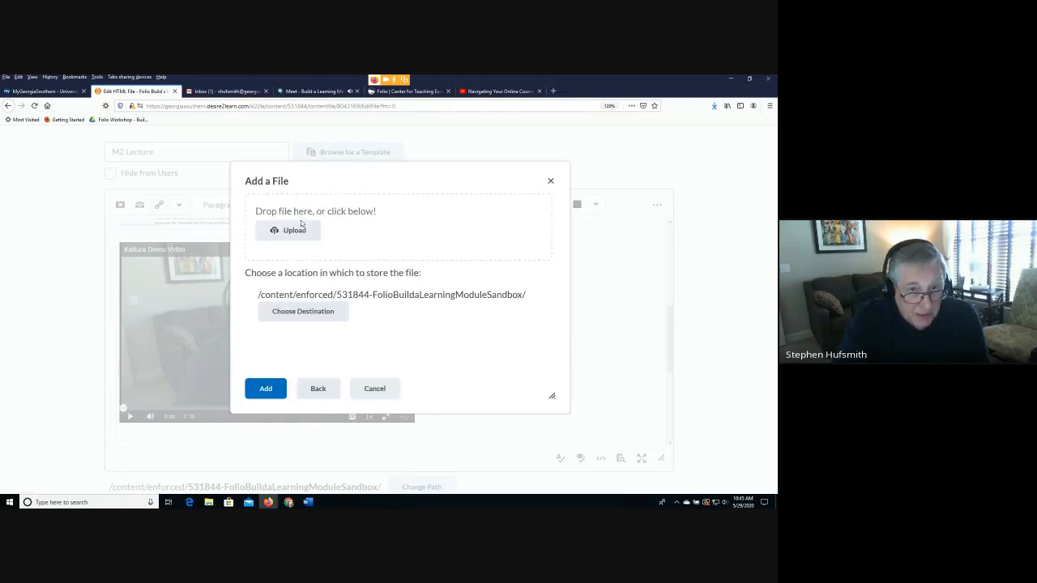
{"action": "left_click", "coordinate": [301, 224]}
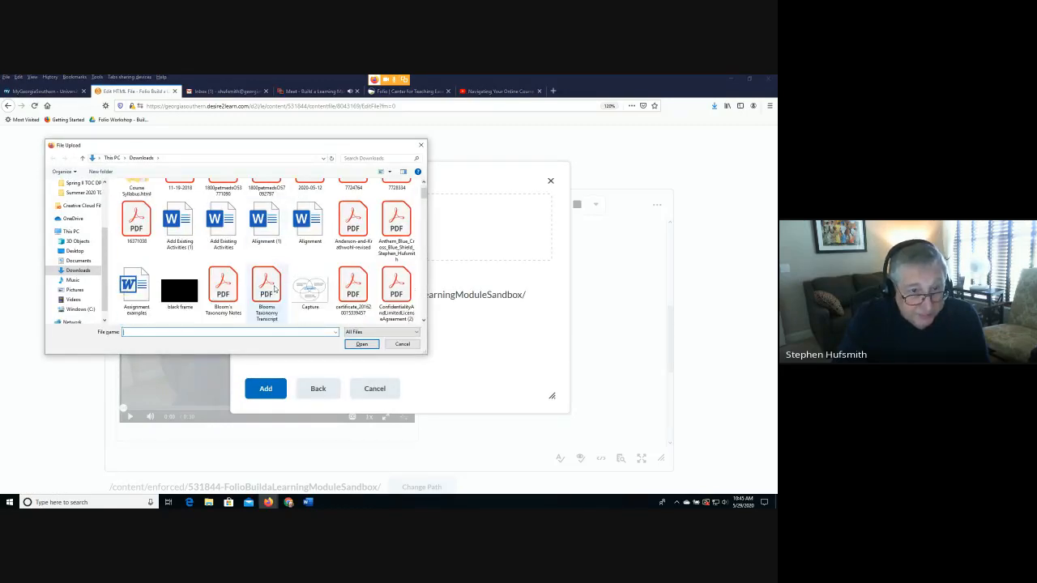
{"action": "scroll", "coordinate": [275, 289], "scroll_direction": "down", "scroll_amount": 3}
{"action": "scroll", "coordinate": [275, 289], "scroll_direction": "up", "scroll_amount": 2}
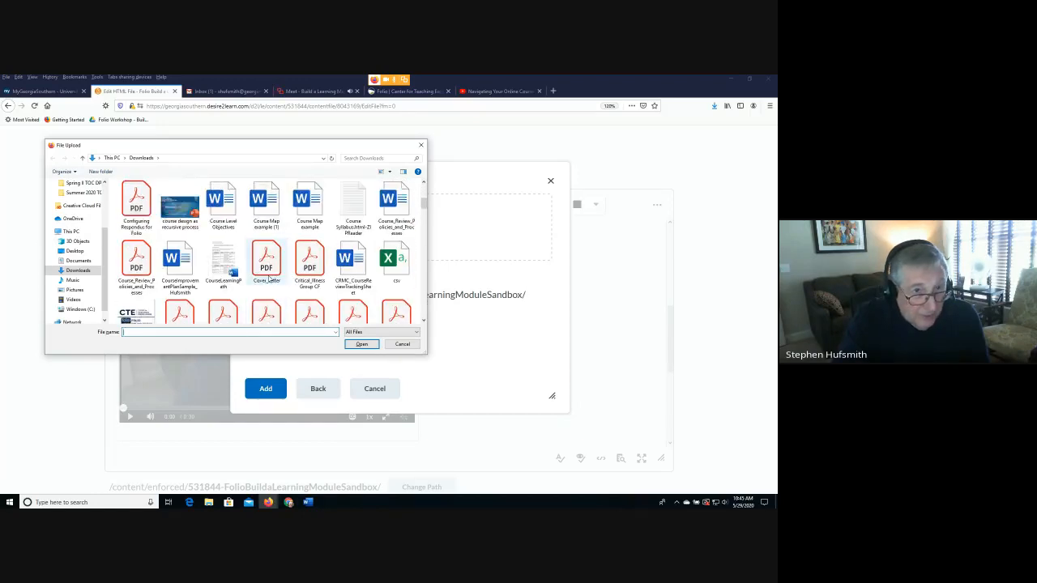
{"action": "left_click", "coordinate": [182, 206]}
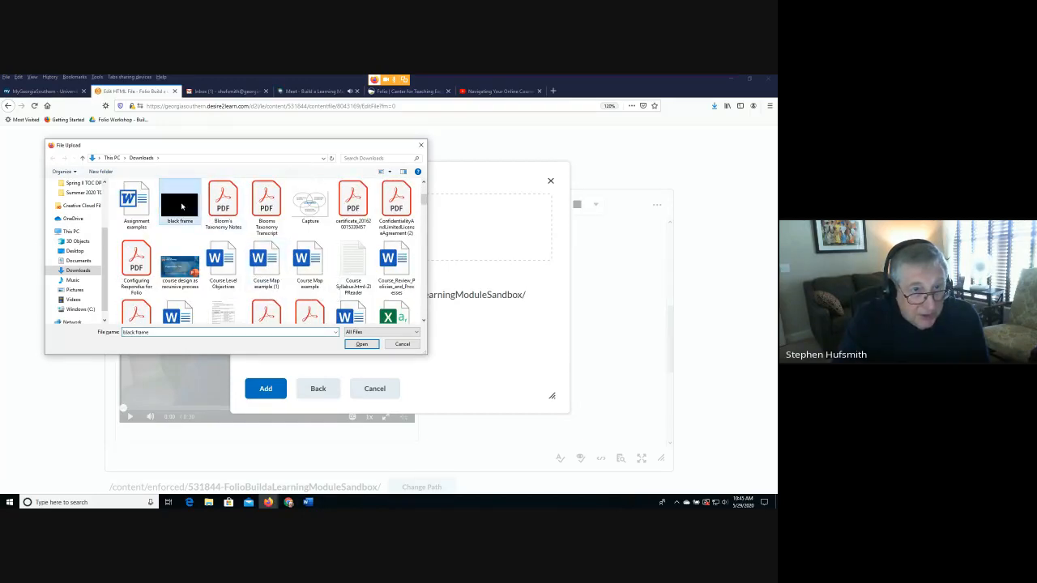
{"action": "left_click", "coordinate": [369, 346]}
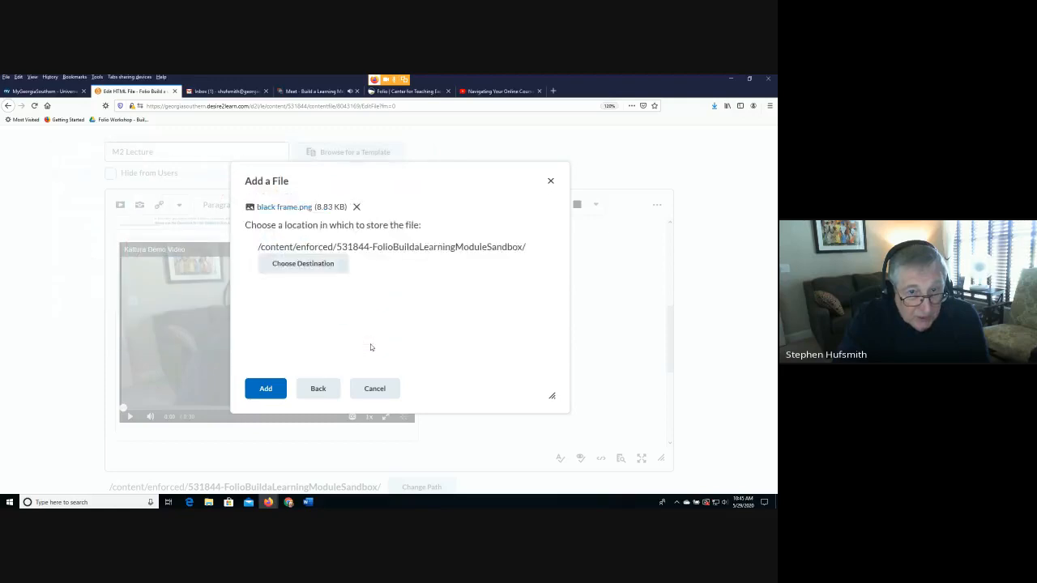
- Choose the course's root folder as the storage location for black frame.png and add the file
{"action": "left_click", "coordinate": [296, 271]}
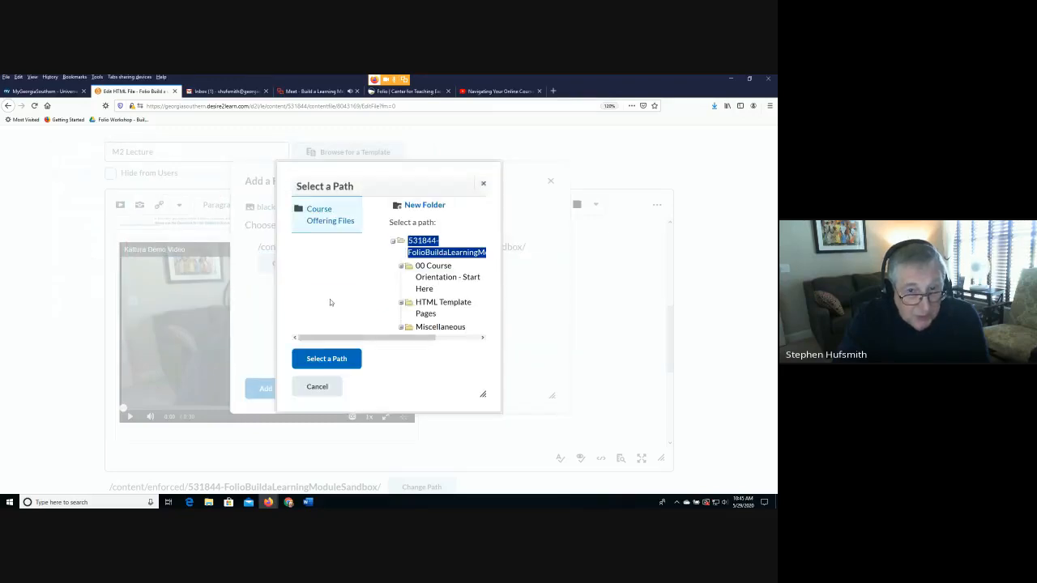
{"action": "left_click", "coordinate": [324, 360]}
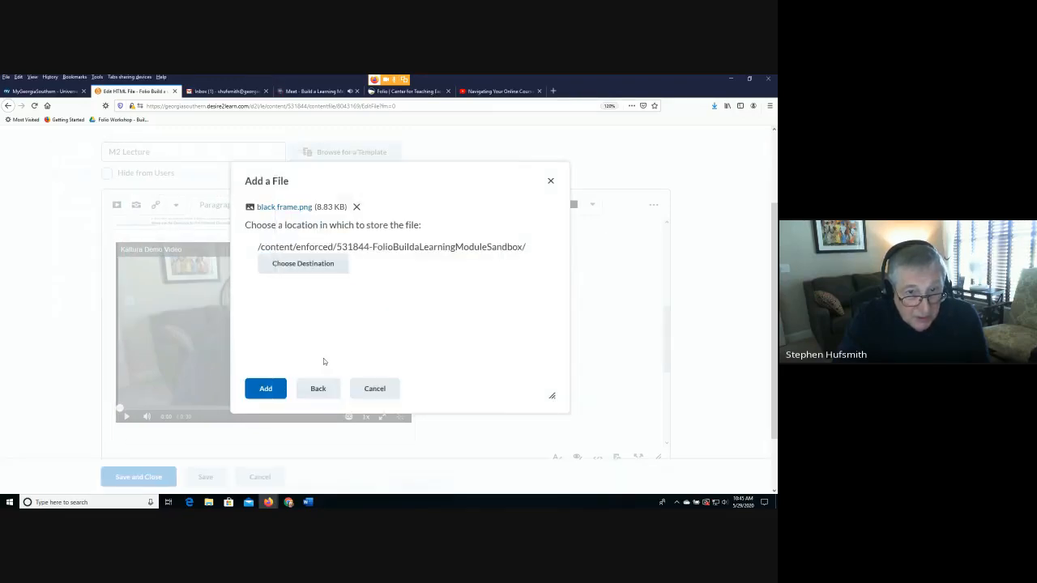
{"action": "left_click", "coordinate": [273, 396]}
- Enter "Image of black frame" as the picture's alternative text and insert it into the page
{"action": "left_click", "coordinate": [357, 297]}
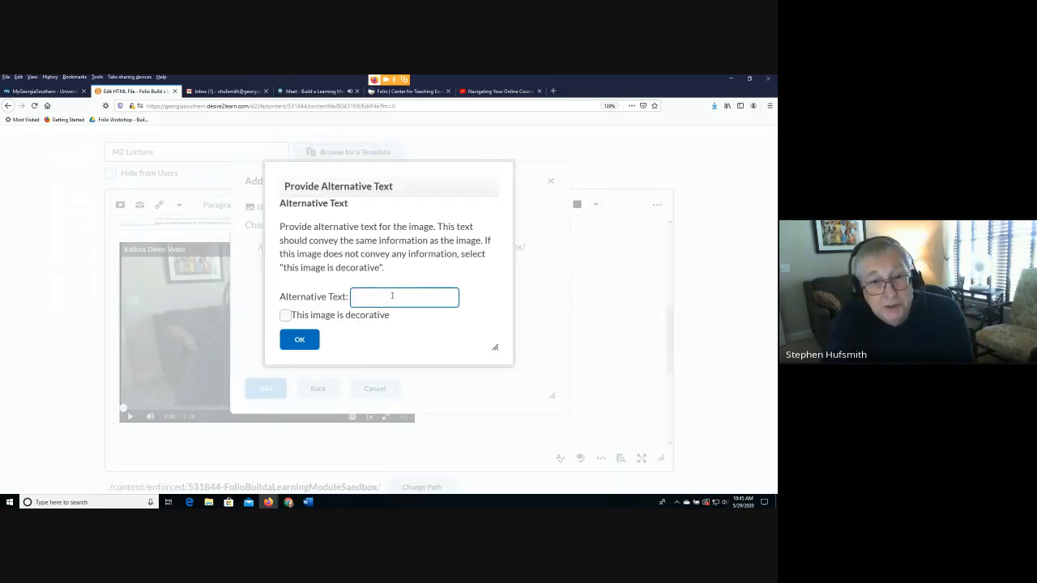
{"action": "left_click_drag", "start_coordinate": [395, 268], "coordinate": [284, 227]}
{"action": "left_click", "coordinate": [334, 276]}
{"action": "left_click", "coordinate": [362, 297]}
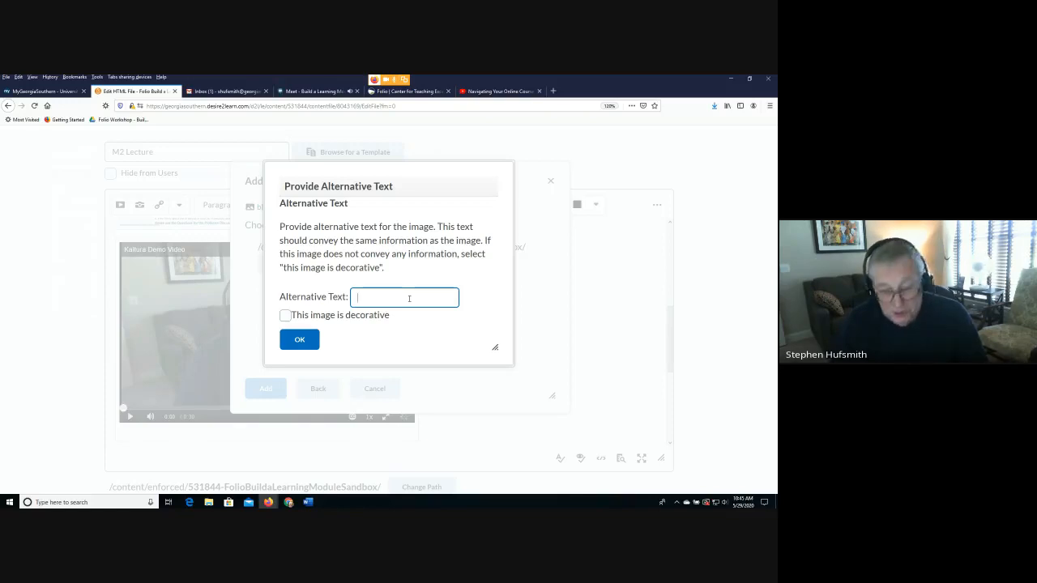
{"action": "type", "text": "Bl"}
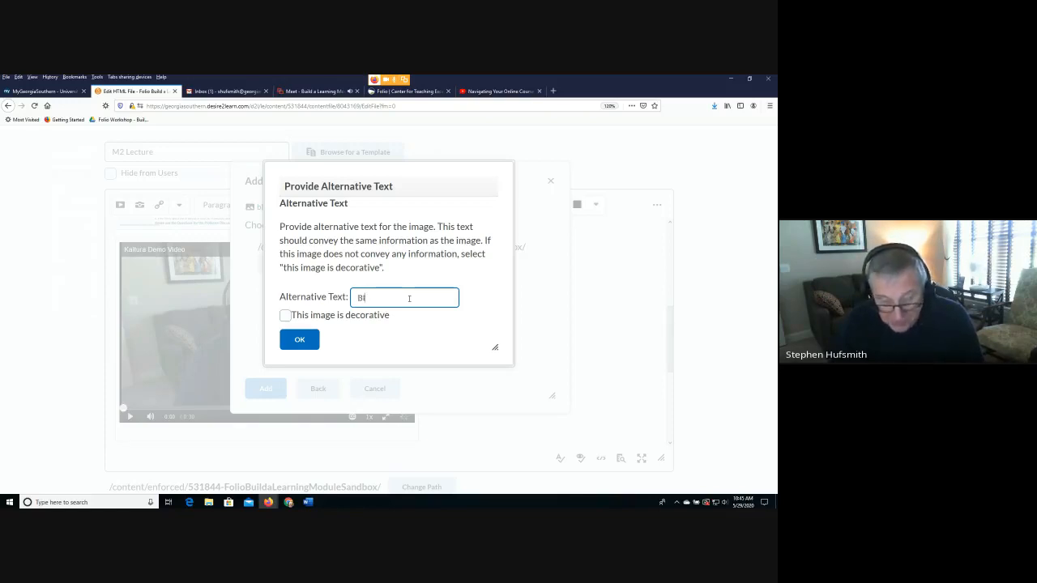
{"action": "key", "text": "BackSpace"}
{"action": "key", "text": "BackSpace"}
{"action": "key", "text": "BackSpace"}
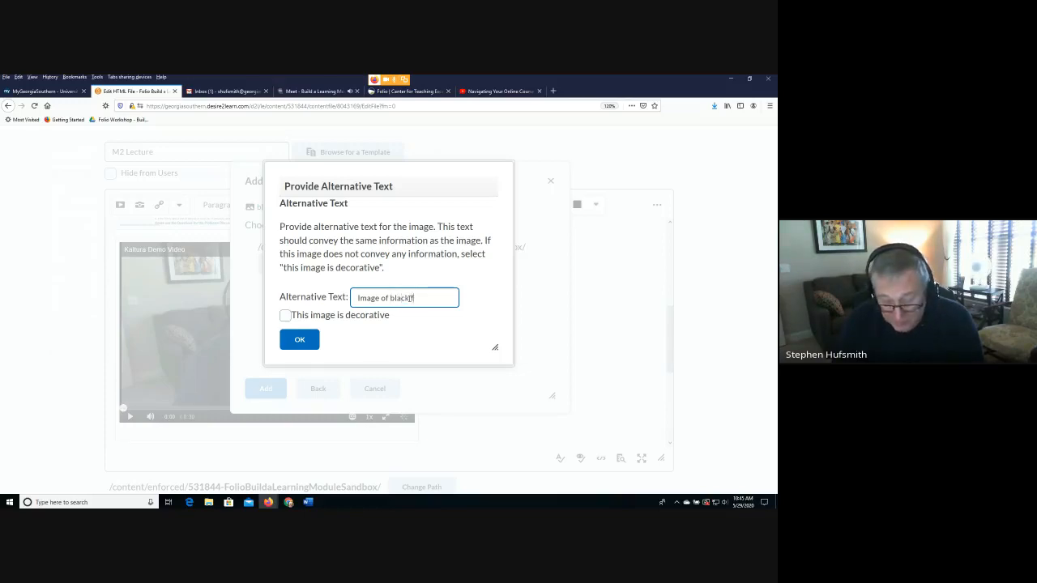
{"action": "type", "text": "frame"}
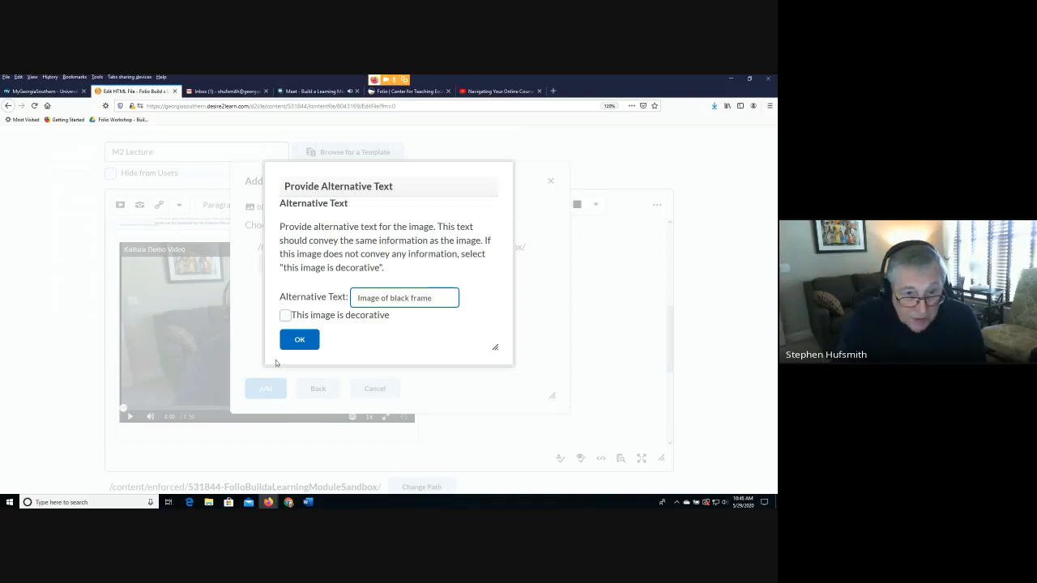
{"action": "left_click", "coordinate": [299, 340]}
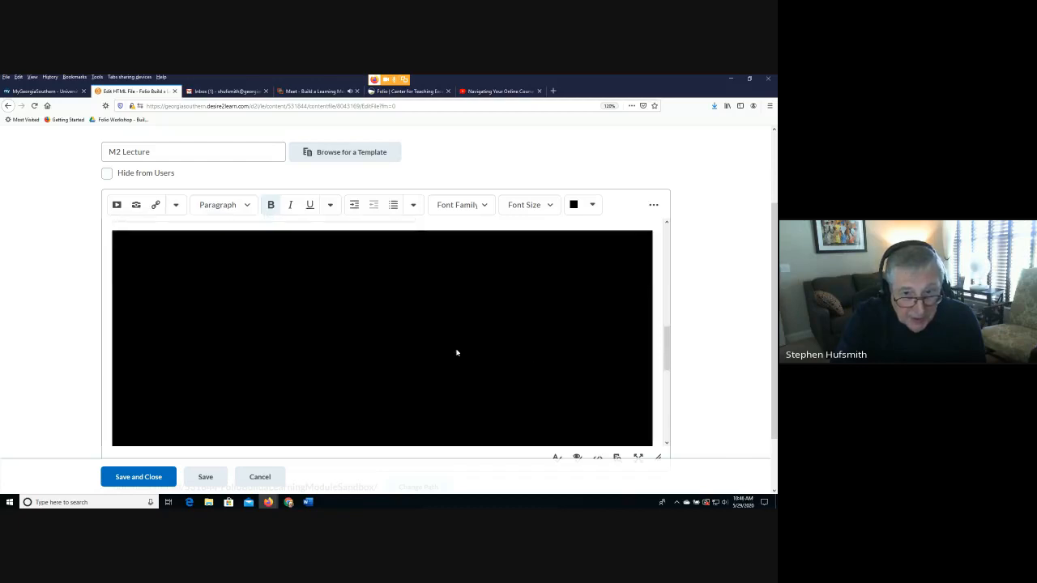
- Check the inserted black frame image in the editor, and save and close the M2 Lecture page
{"action": "scroll", "coordinate": [414, 356], "scroll_direction": "down", "scroll_amount": 3}
{"action": "scroll", "coordinate": [416, 356], "scroll_direction": "up", "scroll_amount": 4}
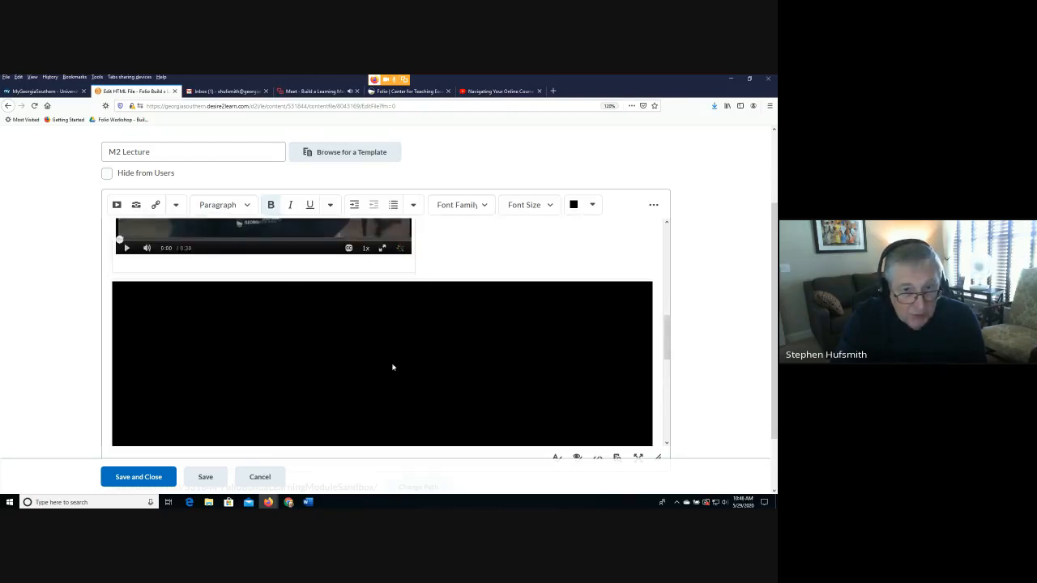
{"action": "scroll", "coordinate": [392, 367], "scroll_direction": "up", "scroll_amount": 3}
{"action": "left_click", "coordinate": [146, 478]}
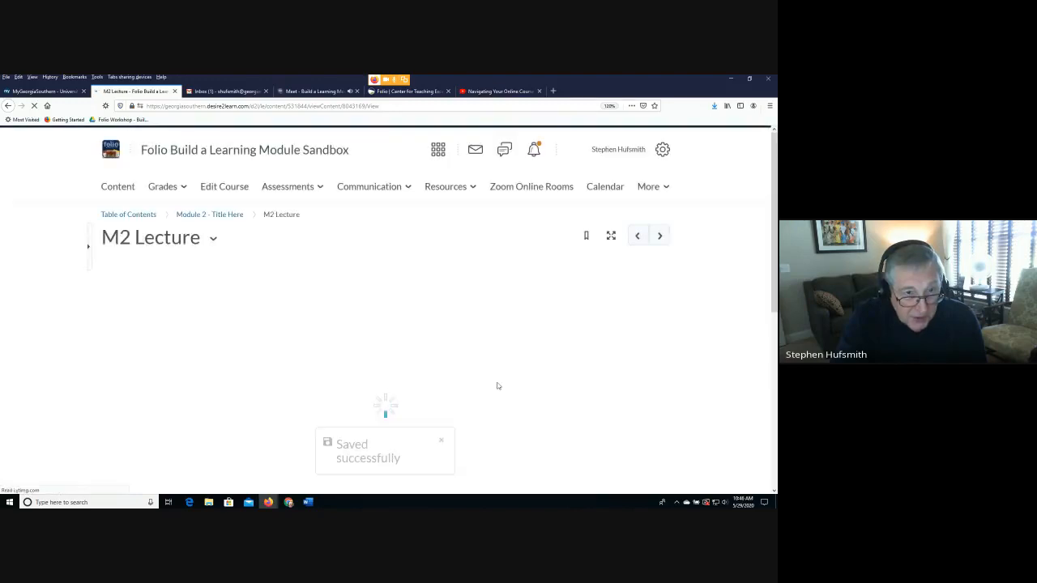
- Review the saved M2 Lecture page from the embedded videos to the Lecture Citations section
{"action": "scroll", "coordinate": [498, 386], "scroll_direction": "down", "scroll_amount": 3}
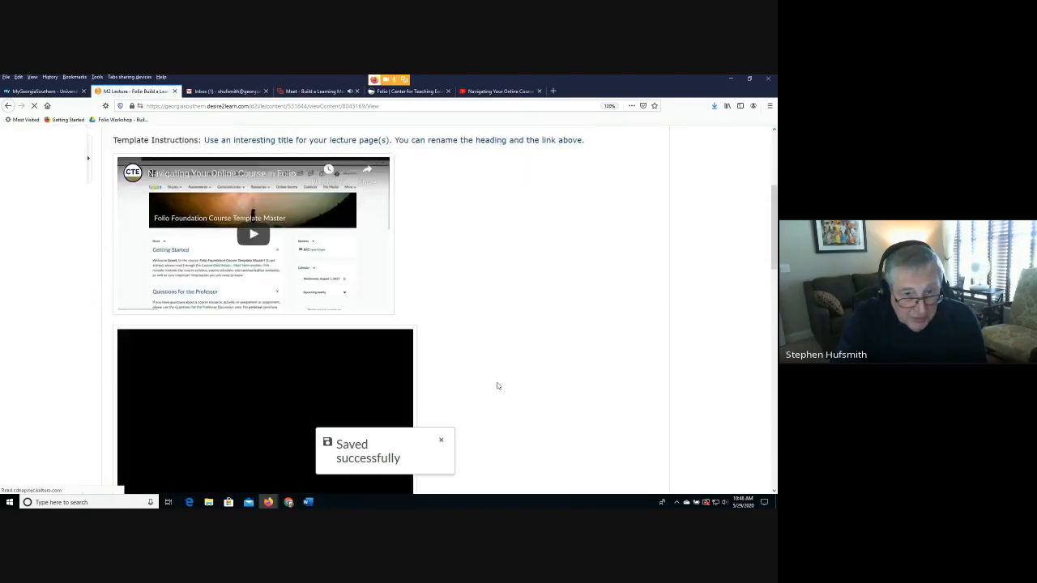
{"action": "scroll", "coordinate": [498, 386], "scroll_direction": "down", "scroll_amount": 10}
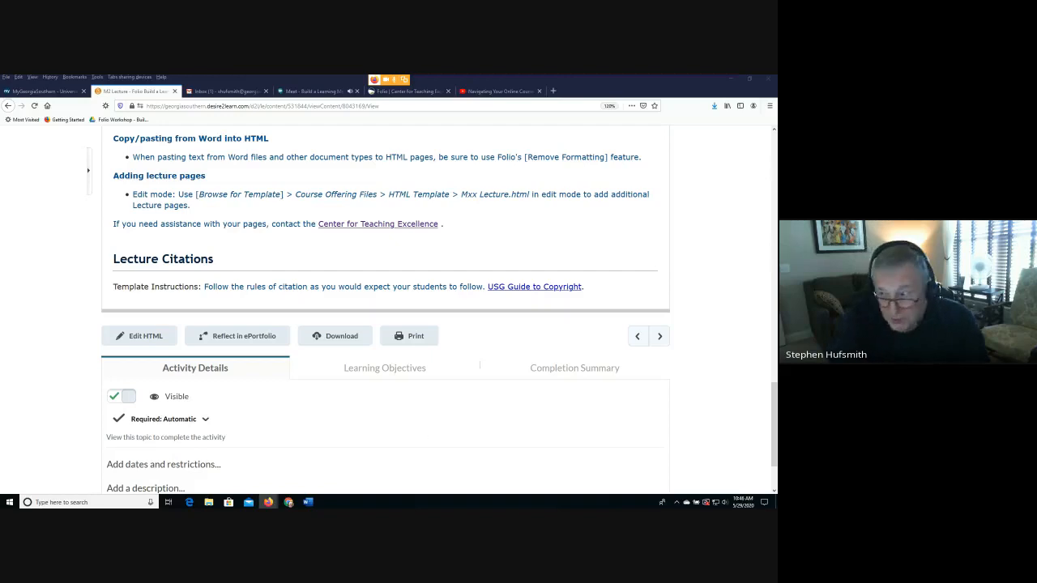
{"action": "scroll", "coordinate": [455, 397], "scroll_direction": "up", "scroll_amount": 10}
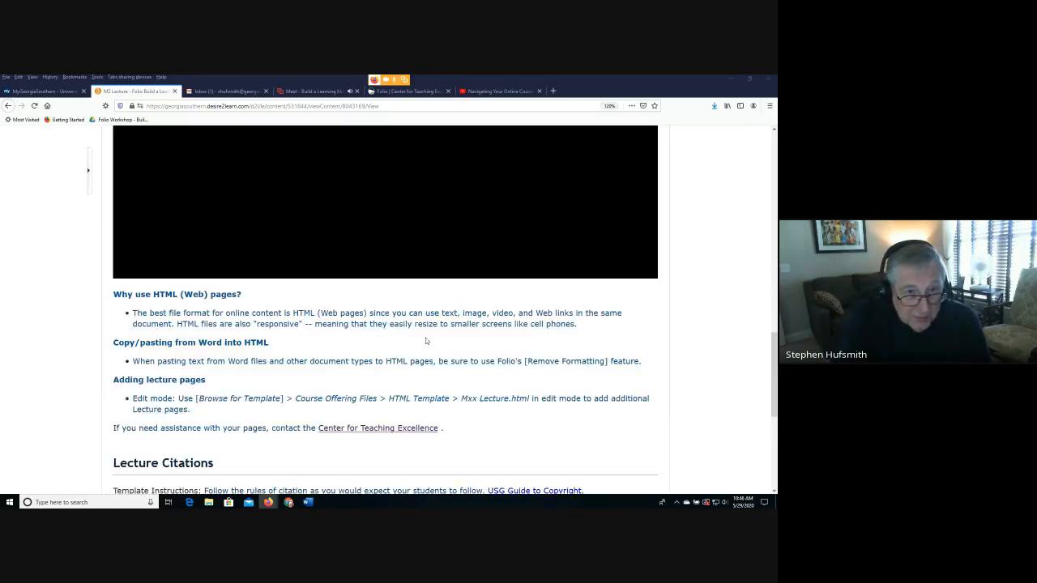
- Look back over the M2 Lecture page's heading, two embedded videos, black frame image and the guidance text on HTML pages
{"action": "scroll", "coordinate": [425, 341], "scroll_direction": "up", "scroll_amount": 2}
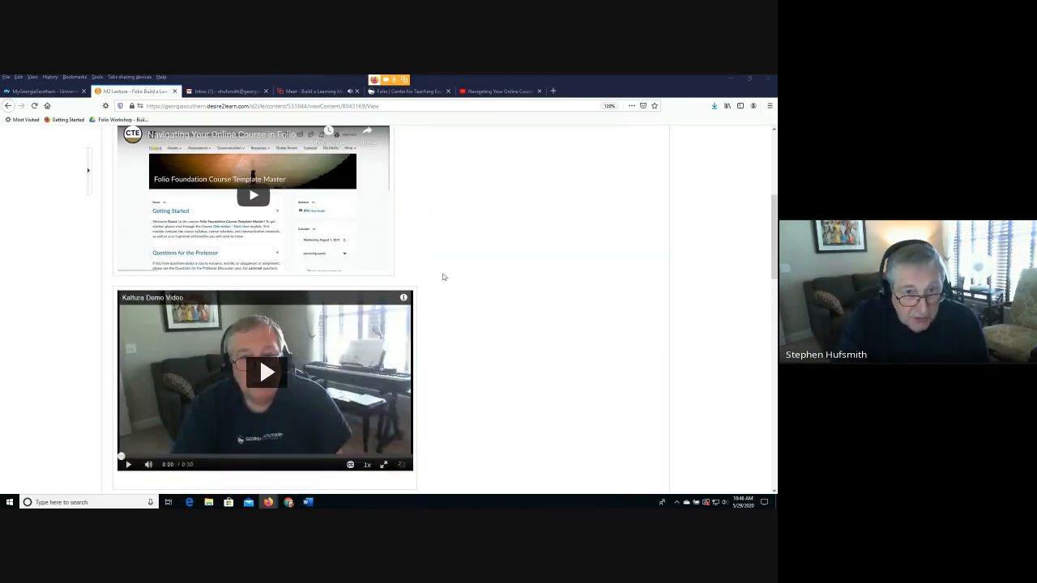
{"action": "scroll", "coordinate": [434, 276], "scroll_direction": "up", "scroll_amount": 3}
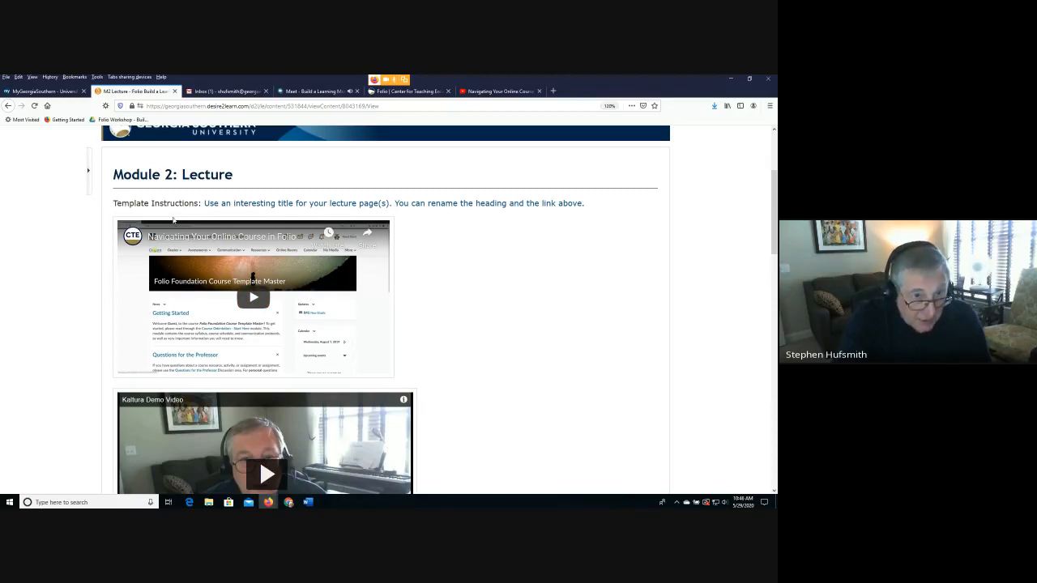
{"action": "scroll", "coordinate": [173, 219], "scroll_direction": "down", "scroll_amount": 10}
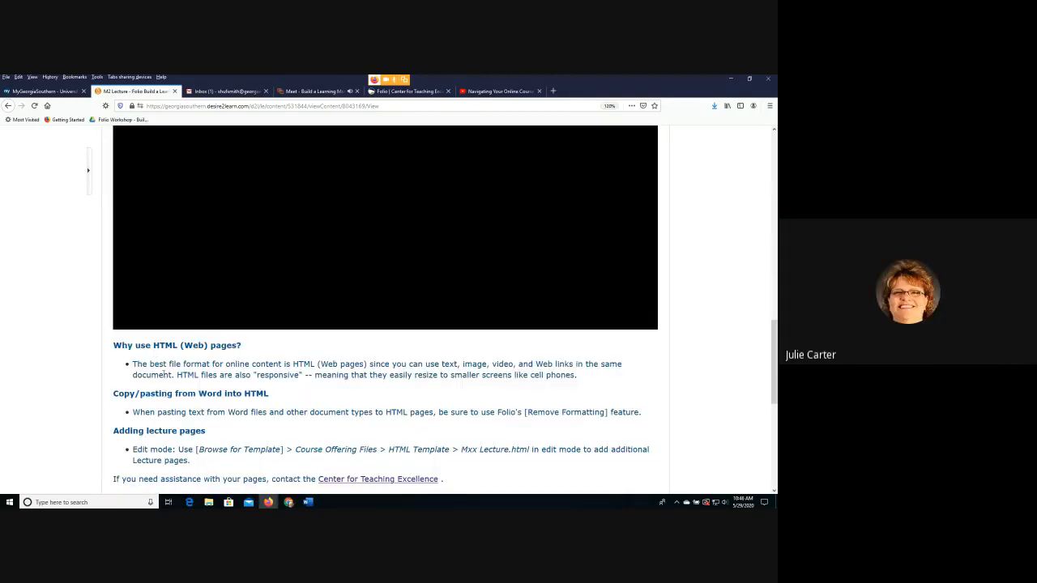
{"action": "scroll", "coordinate": [171, 381], "scroll_direction": "down", "scroll_amount": 3}
{"action": "scroll", "coordinate": [61, 346], "scroll_direction": "up", "scroll_amount": 3}
{"action": "scroll", "coordinate": [67, 348], "scroll_direction": "up", "scroll_amount": 2}
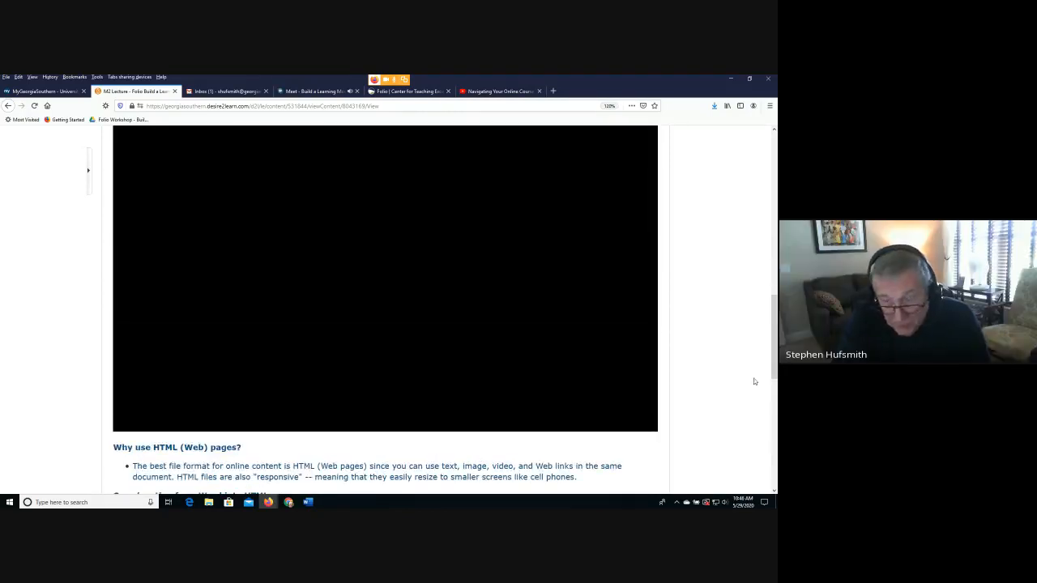
{"action": "scroll", "coordinate": [727, 385], "scroll_direction": "up", "scroll_amount": 5}
{"action": "scroll", "coordinate": [728, 385], "scroll_direction": "up", "scroll_amount": 5}
{"action": "scroll", "coordinate": [259, 307], "scroll_direction": "down", "scroll_amount": 3}
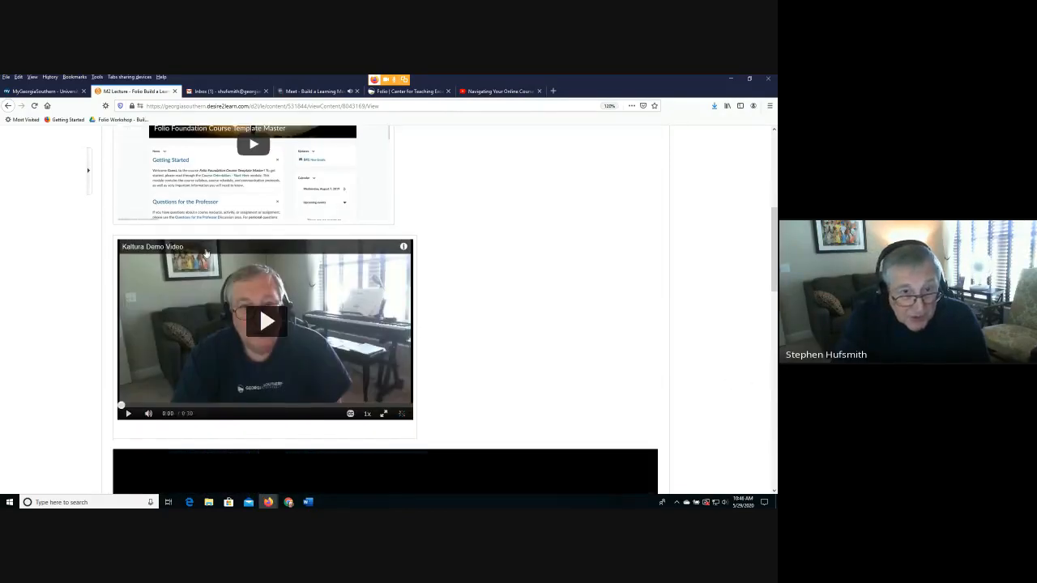
{"action": "scroll", "coordinate": [167, 254], "scroll_direction": "up", "scroll_amount": 2}
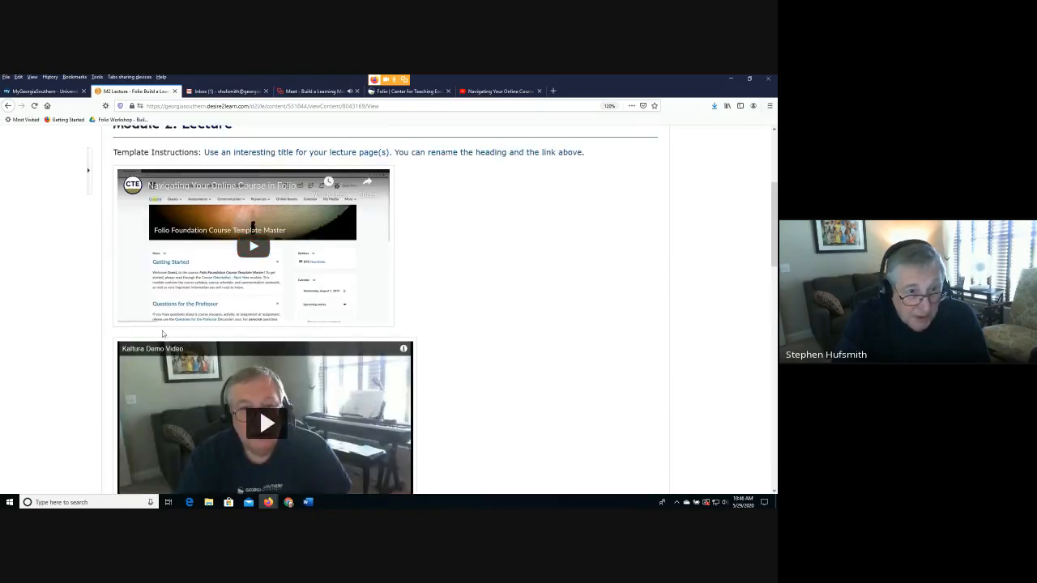
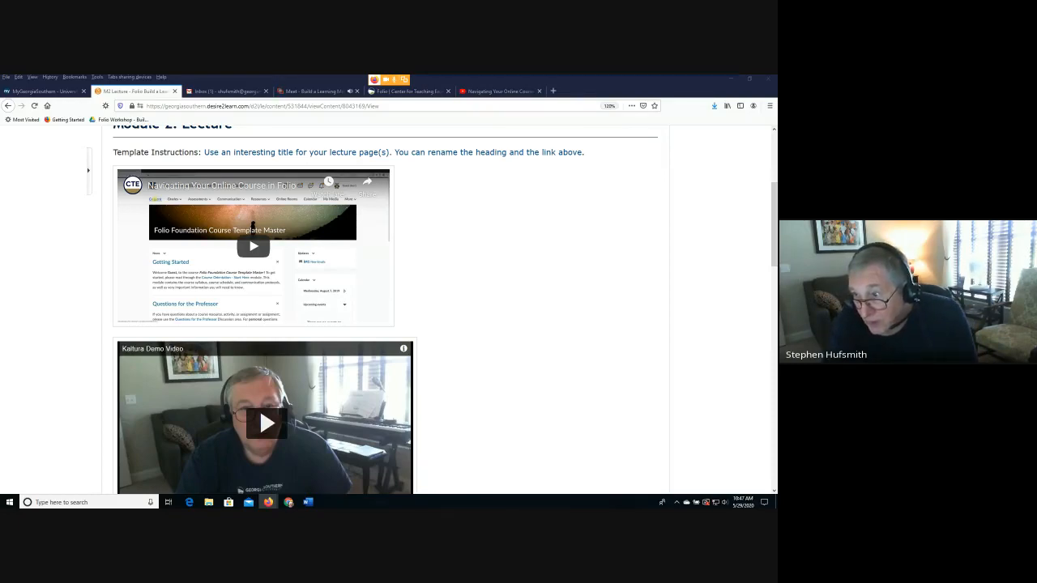
- Go back to the course's table of contents and open Module 3 to look over its list of pages
{"action": "scroll", "coordinate": [511, 364], "scroll_direction": "up", "scroll_amount": 3}
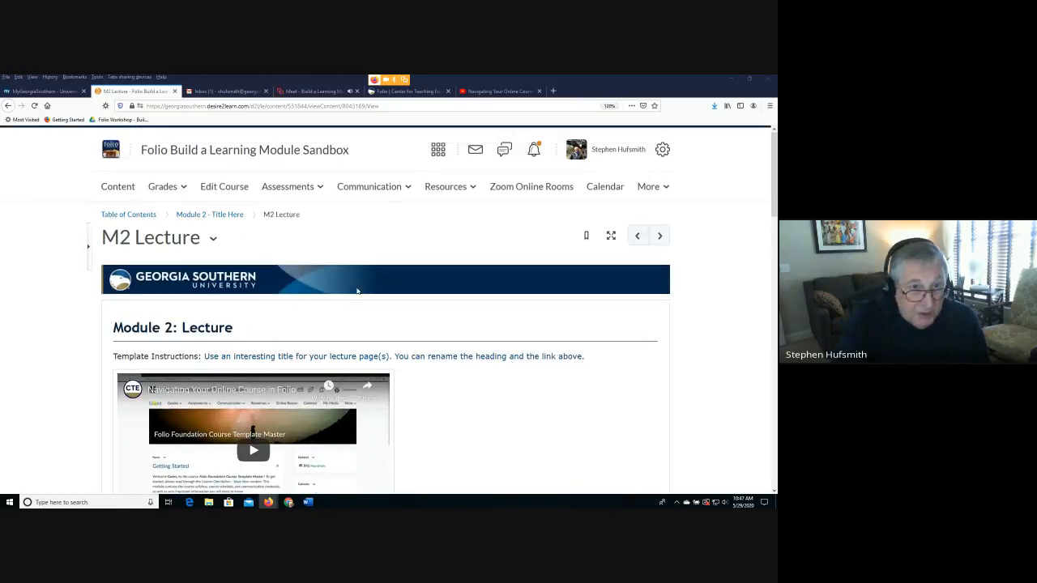
{"action": "left_click", "coordinate": [122, 214]}
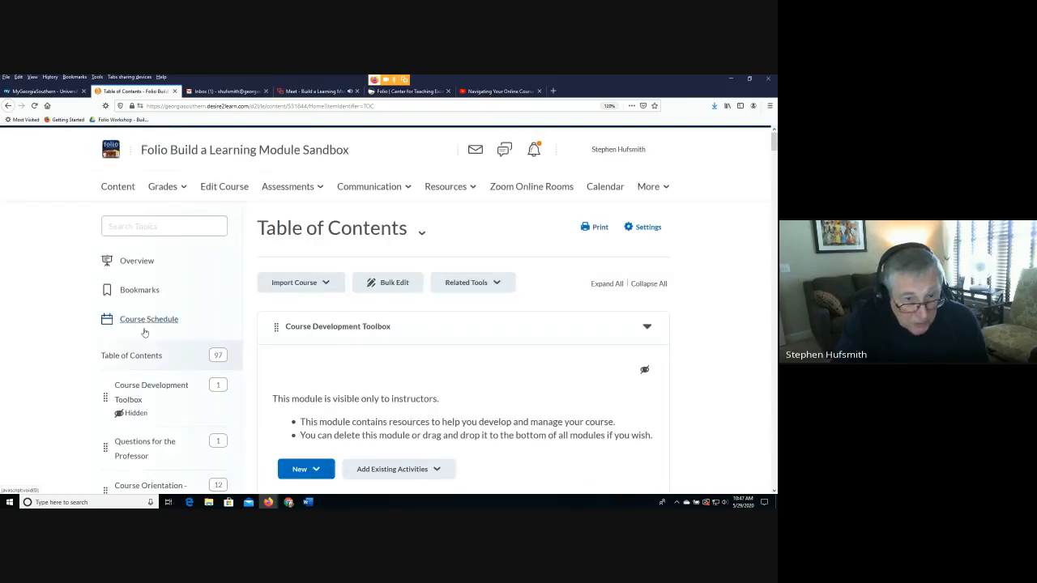
{"action": "scroll", "coordinate": [144, 356], "scroll_direction": "down", "scroll_amount": 3}
{"action": "scroll", "coordinate": [143, 391], "scroll_direction": "down", "scroll_amount": 3}
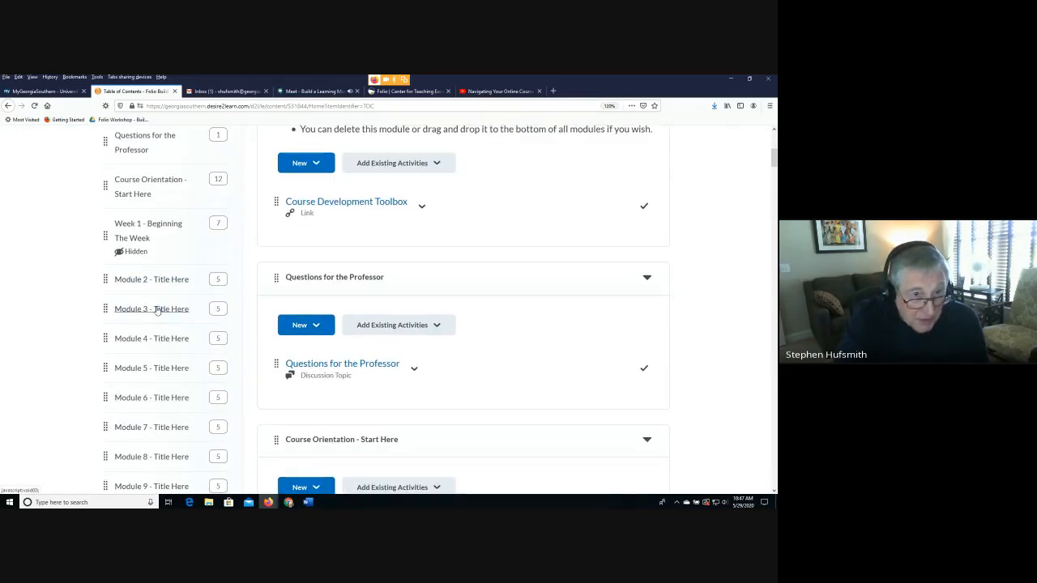
{"action": "left_click", "coordinate": [162, 308]}
{"action": "scroll", "coordinate": [373, 367], "scroll_direction": "up", "scroll_amount": 5}
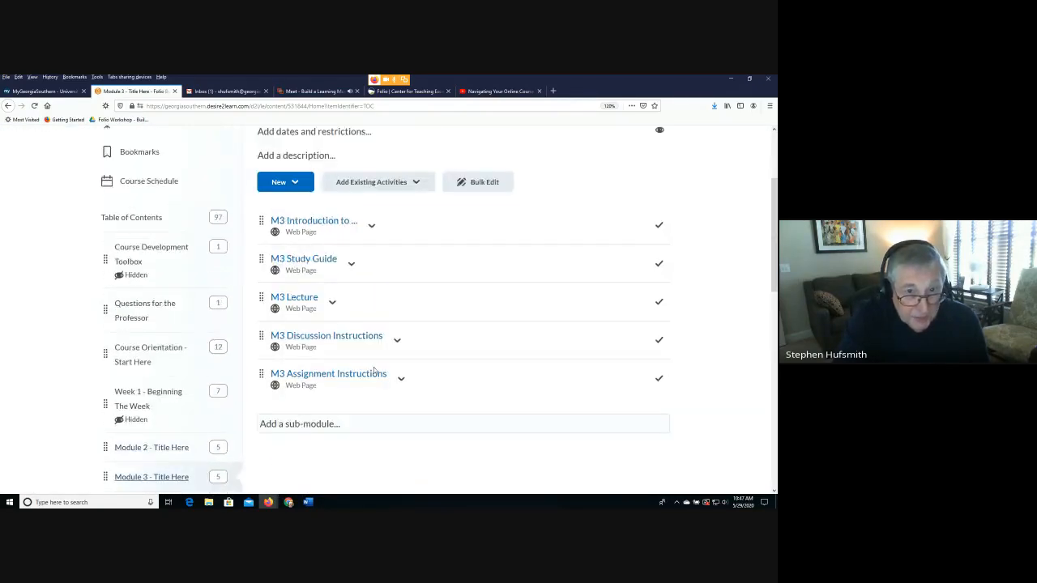
{"action": "scroll", "coordinate": [410, 375], "scroll_direction": "down", "scroll_amount": 1}
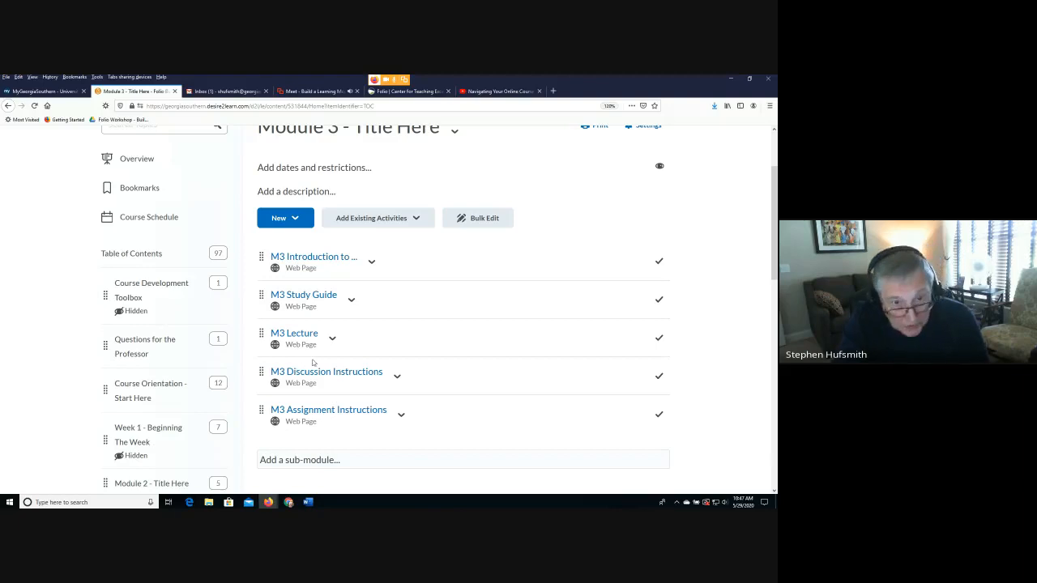
{"action": "scroll", "coordinate": [397, 342], "scroll_direction": "down", "scroll_amount": 1}
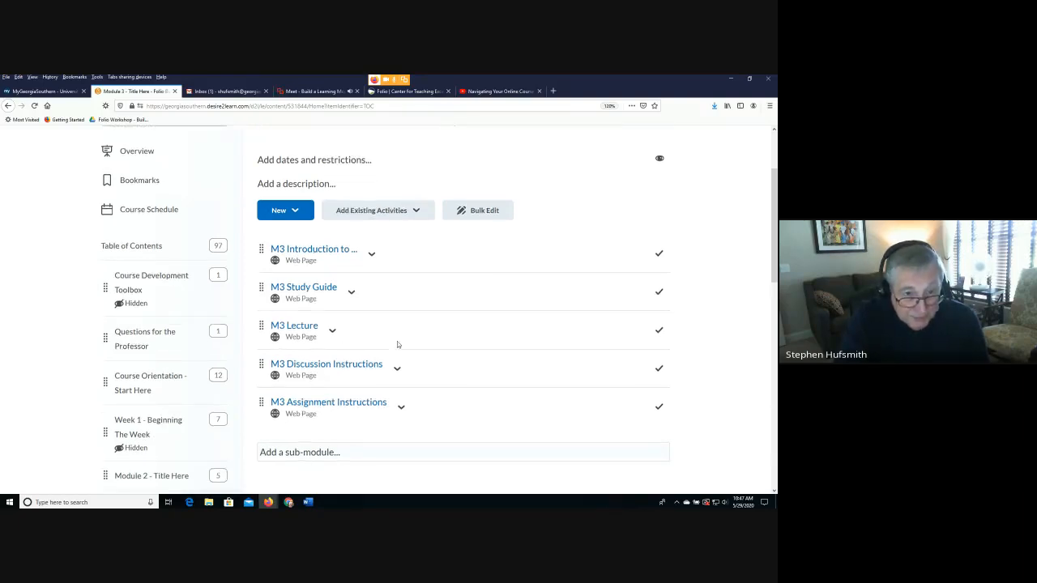
{"action": "scroll", "coordinate": [397, 341], "scroll_direction": "up", "scroll_amount": 1}
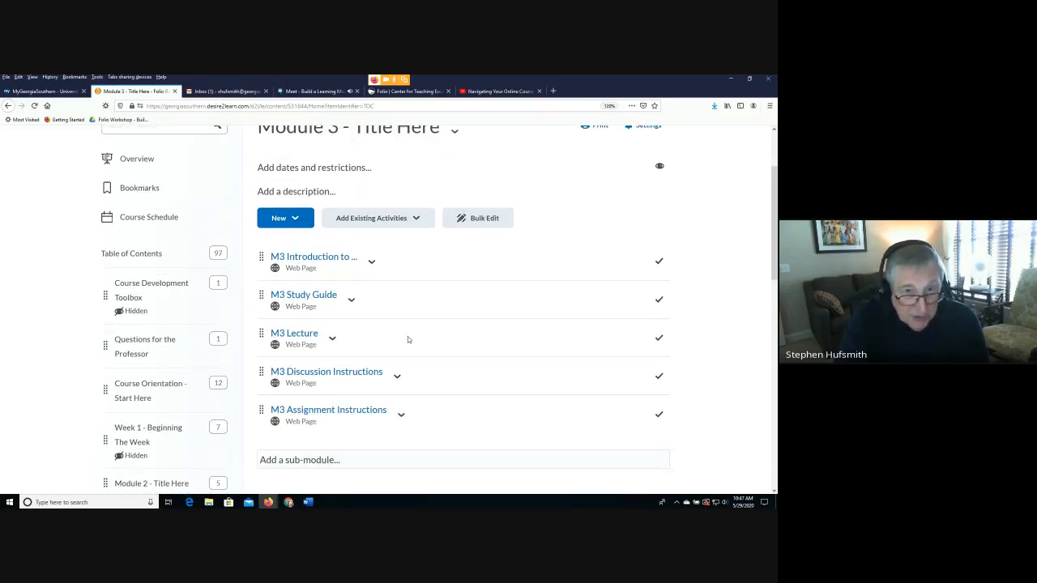
- Start creating a file in Module 3 and browse for a template in the HTML Template Pages folder of the Course Offering Files
{"action": "left_click", "coordinate": [297, 220]}
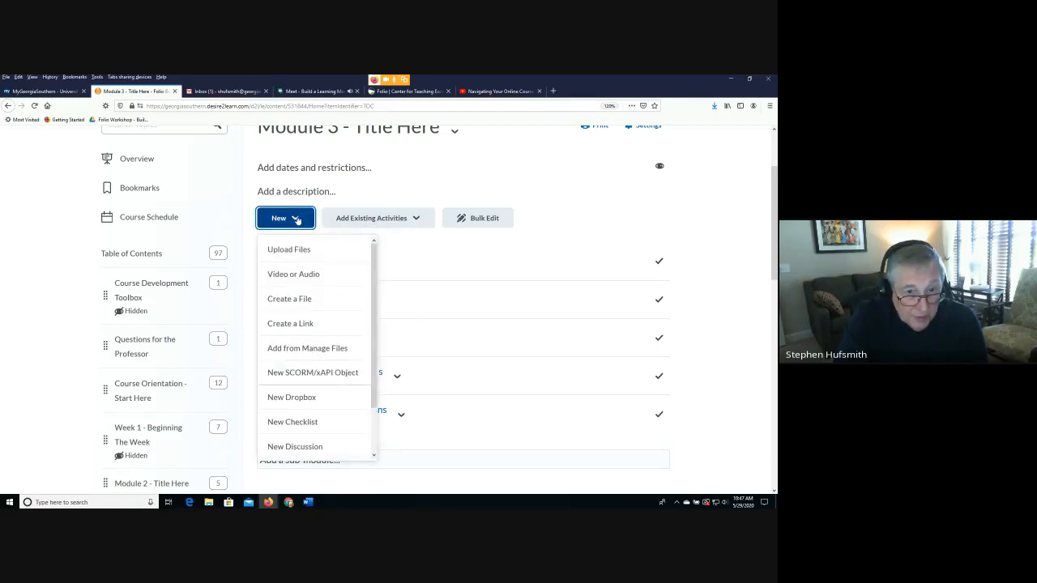
{"action": "left_click", "coordinate": [294, 298]}
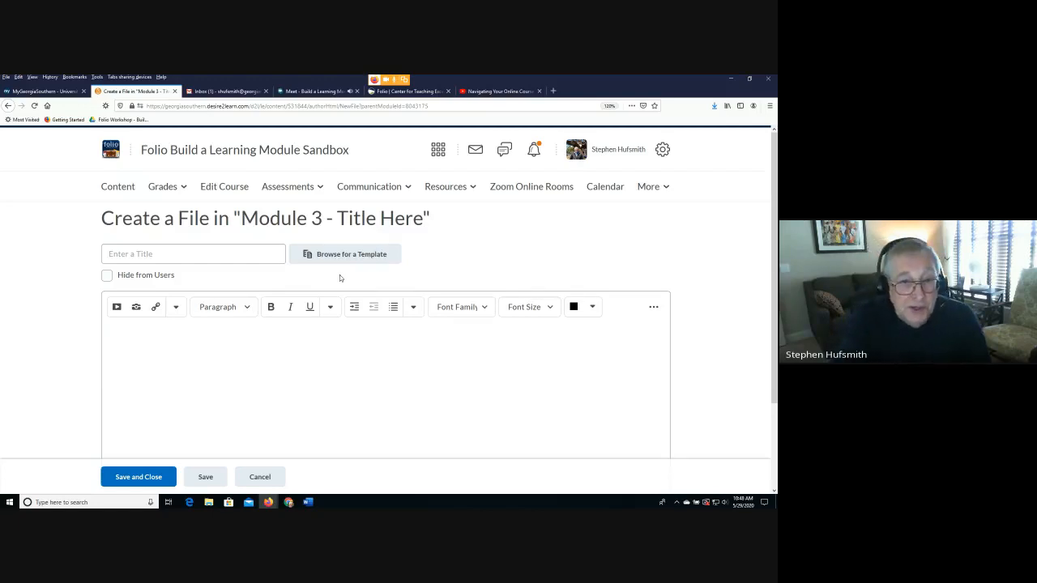
{"action": "left_click", "coordinate": [344, 255]}
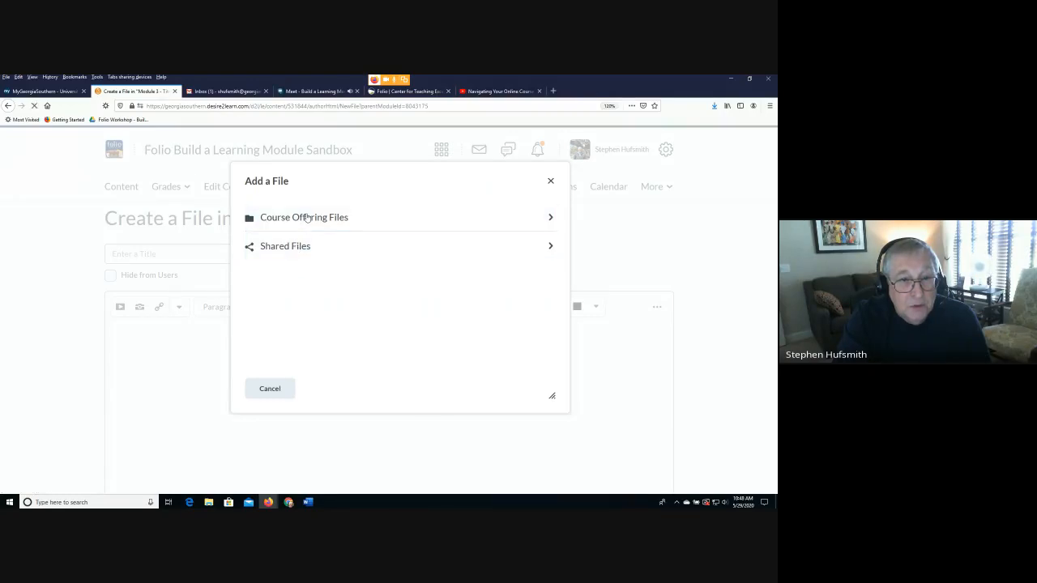
{"action": "left_click", "coordinate": [276, 217]}
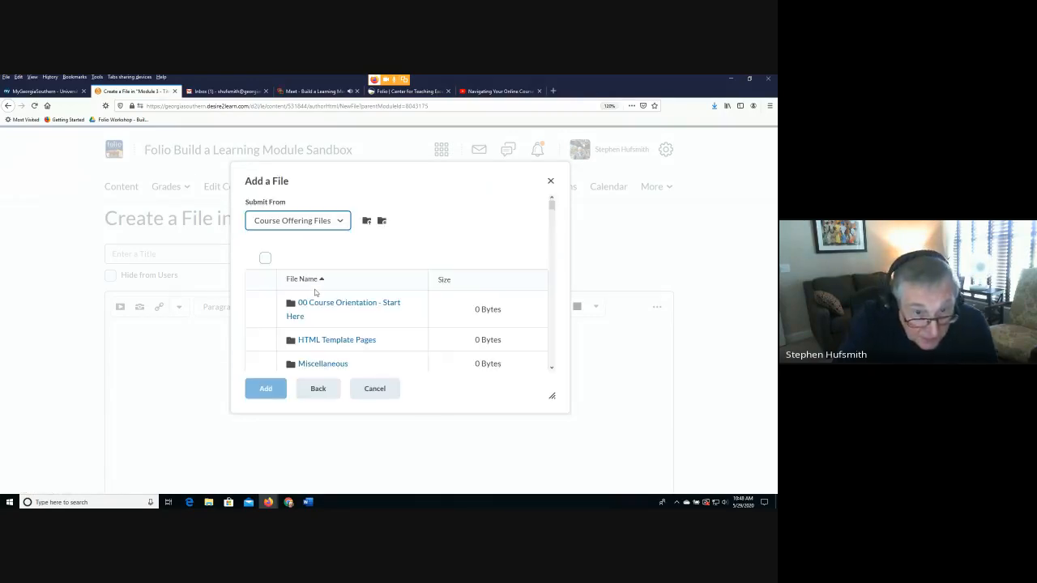
{"action": "scroll", "coordinate": [336, 356], "scroll_direction": "down", "scroll_amount": 2}
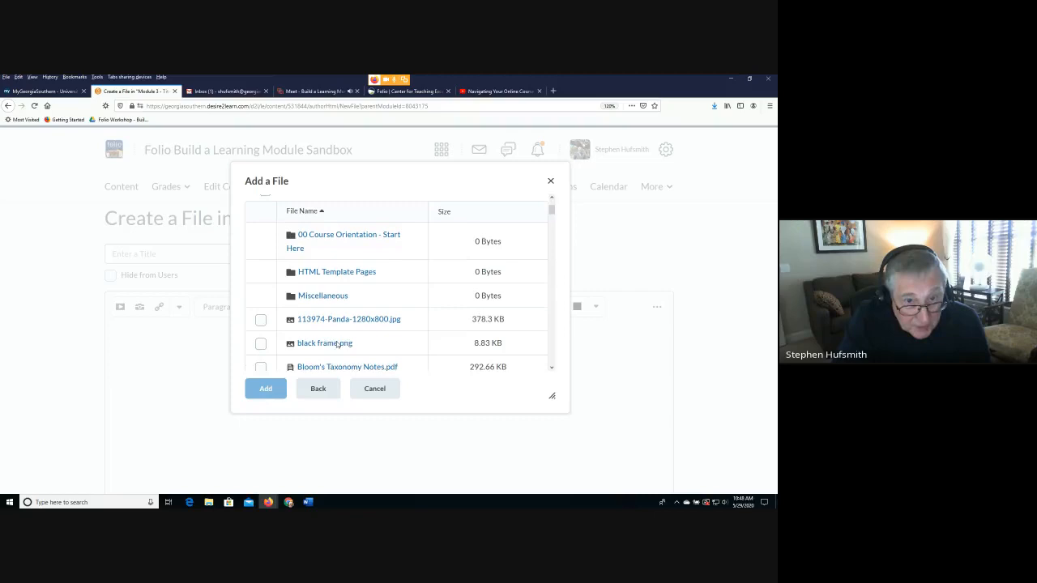
{"action": "left_click", "coordinate": [343, 277]}
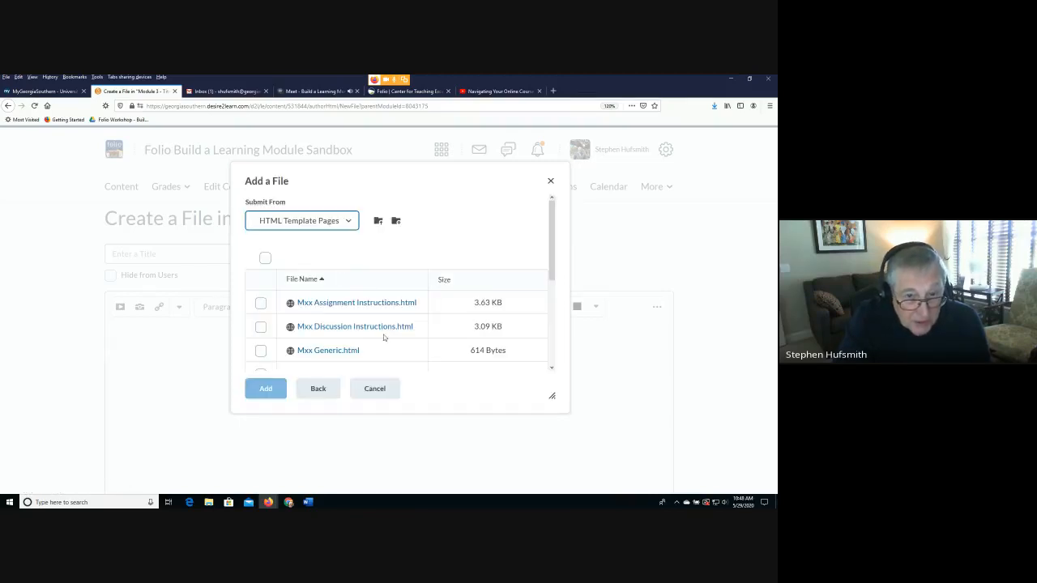
- Look through the HTML template files and add Mxx Lecture.html as the new page's template
{"action": "scroll", "coordinate": [379, 337], "scroll_direction": "down", "scroll_amount": 3}
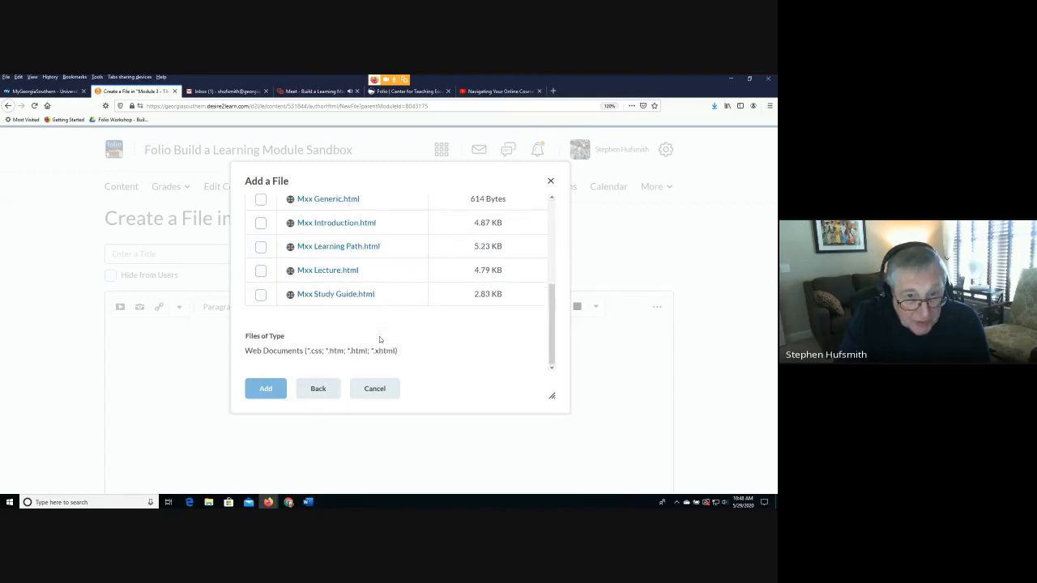
{"action": "scroll", "coordinate": [379, 336], "scroll_direction": "up", "scroll_amount": 3}
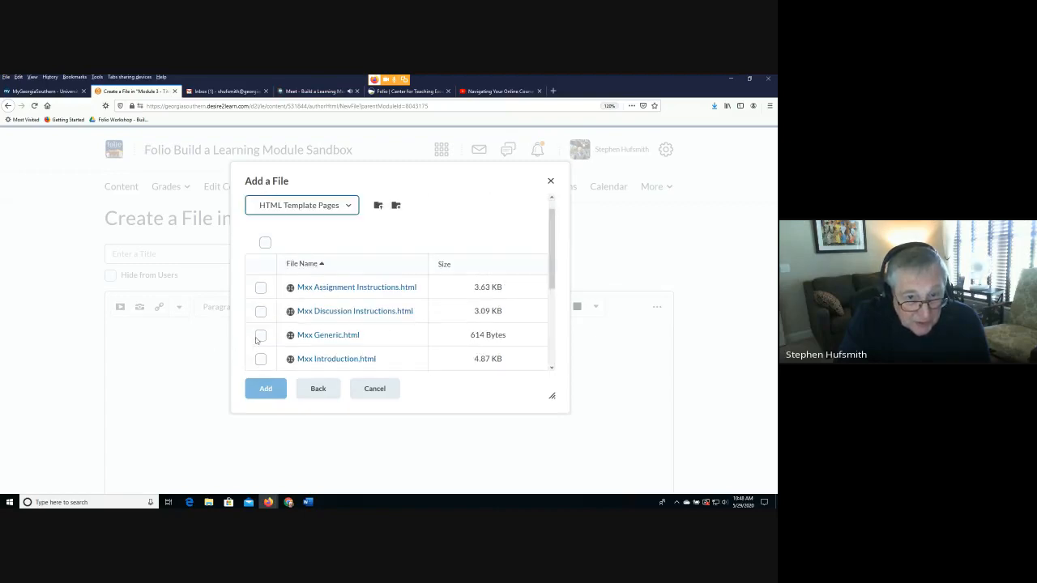
{"action": "scroll", "coordinate": [370, 336], "scroll_direction": "down", "scroll_amount": 2}
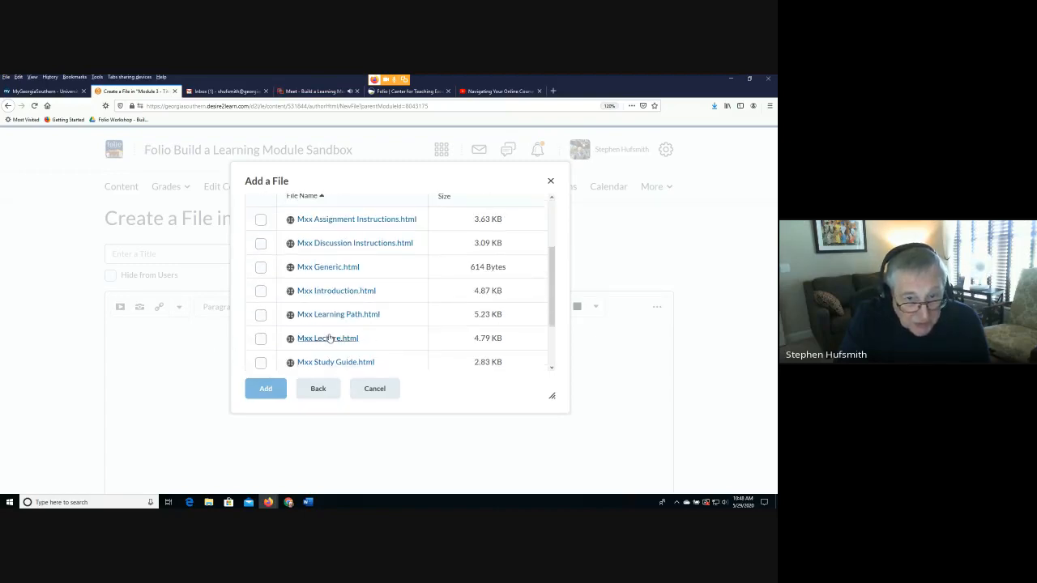
{"action": "scroll", "coordinate": [336, 338], "scroll_direction": "down", "scroll_amount": 3}
{"action": "left_click", "coordinate": [261, 271]}
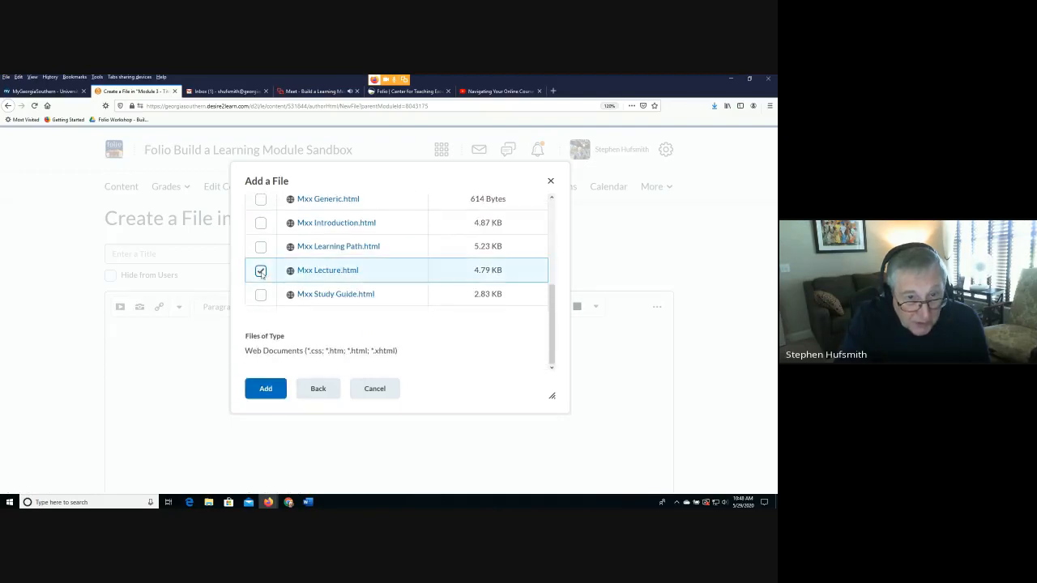
{"action": "left_click", "coordinate": [264, 389]}
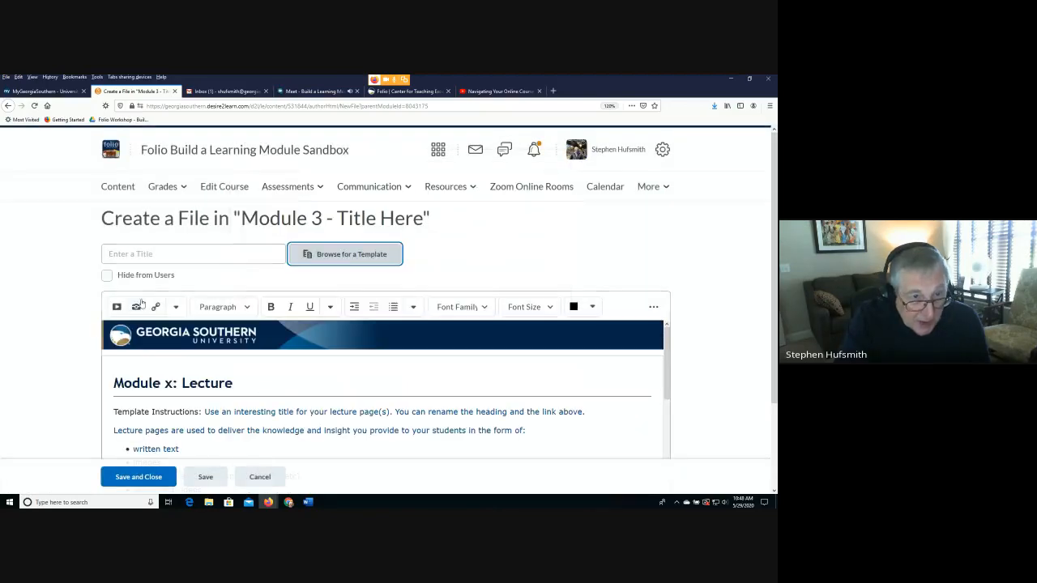
- Enter "Lecture 1 continued" as the new page's title
{"action": "left_click", "coordinate": [171, 254]}
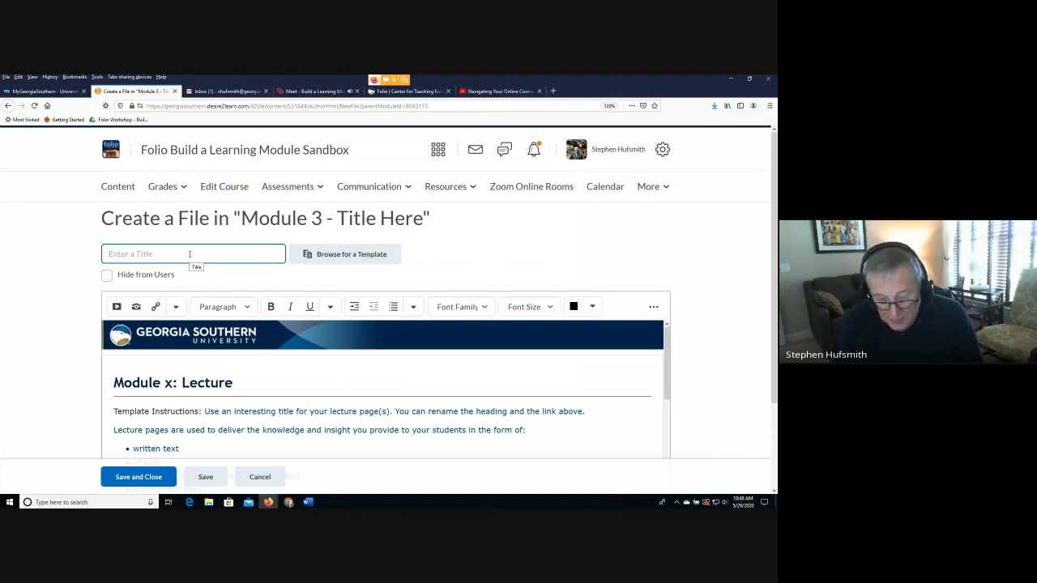
{"action": "type", "text": "Lecture"}
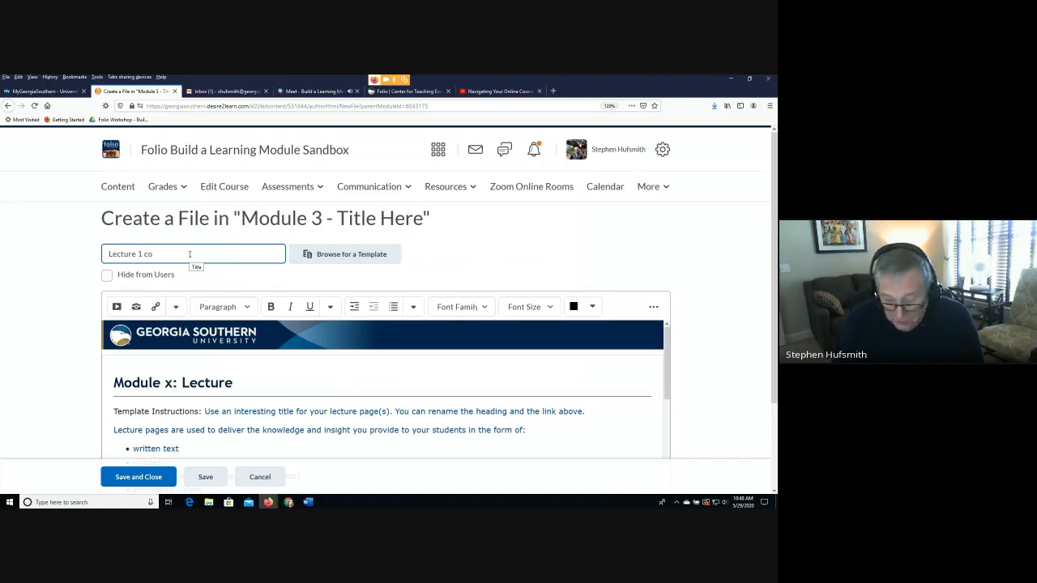
{"action": "type", "text": "1 cont"}
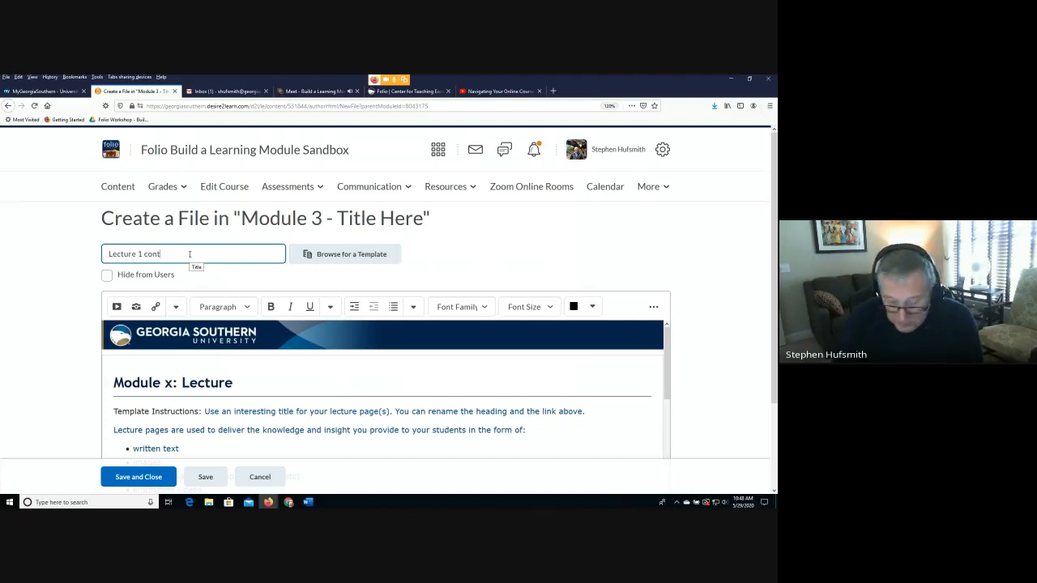
{"action": "type", "text": "inued"}
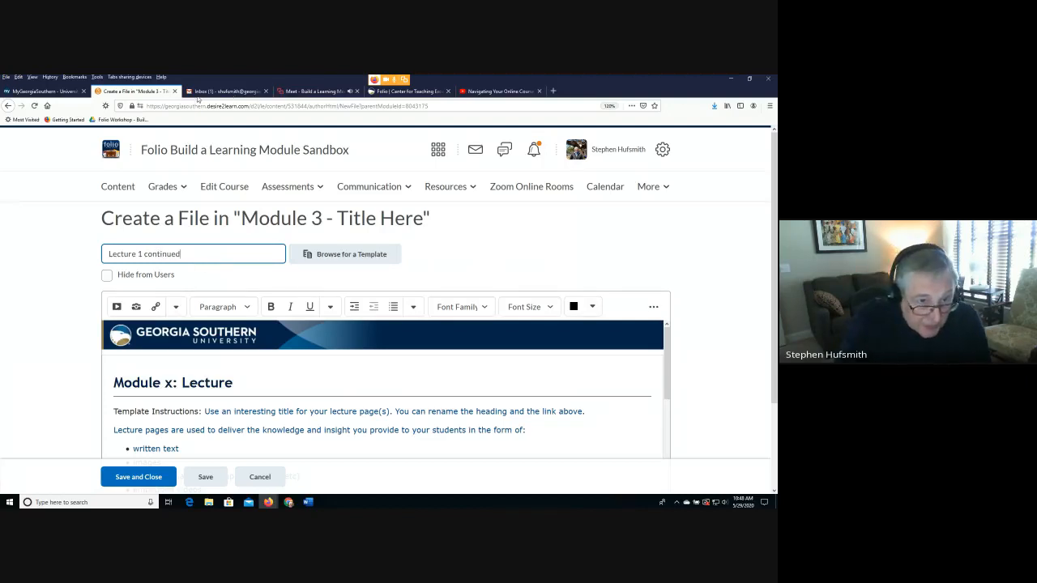
- Replace the "Module x: Lecture" heading with the copied page title "Lecture 1 continued", and save and close the page
{"action": "left_click_drag", "start_coordinate": [244, 350], "coordinate": [188, 357]}
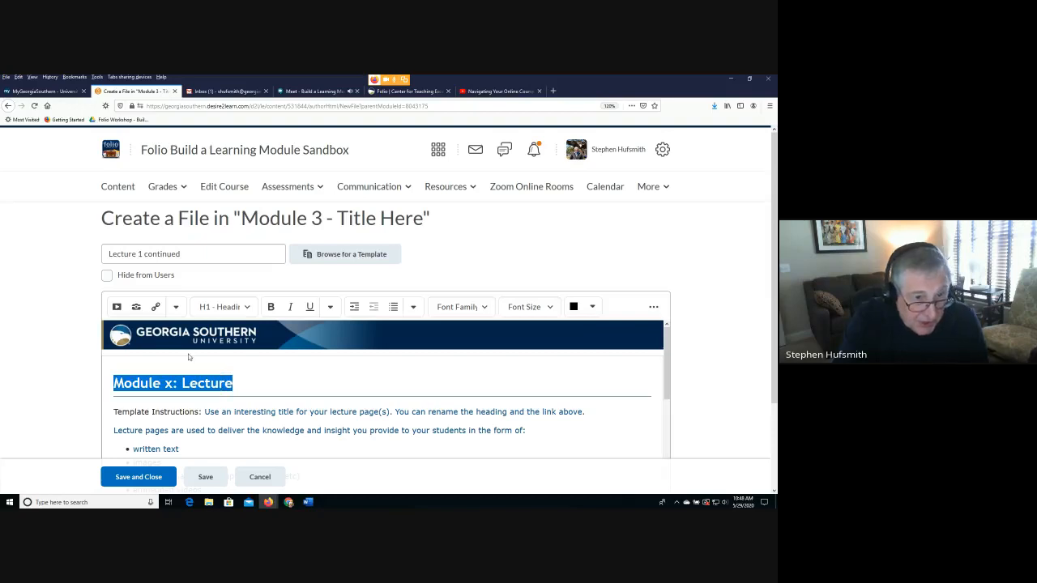
{"action": "left_click_drag", "start_coordinate": [184, 254], "coordinate": [96, 248]}
{"action": "key", "text": "ctrl+c"}
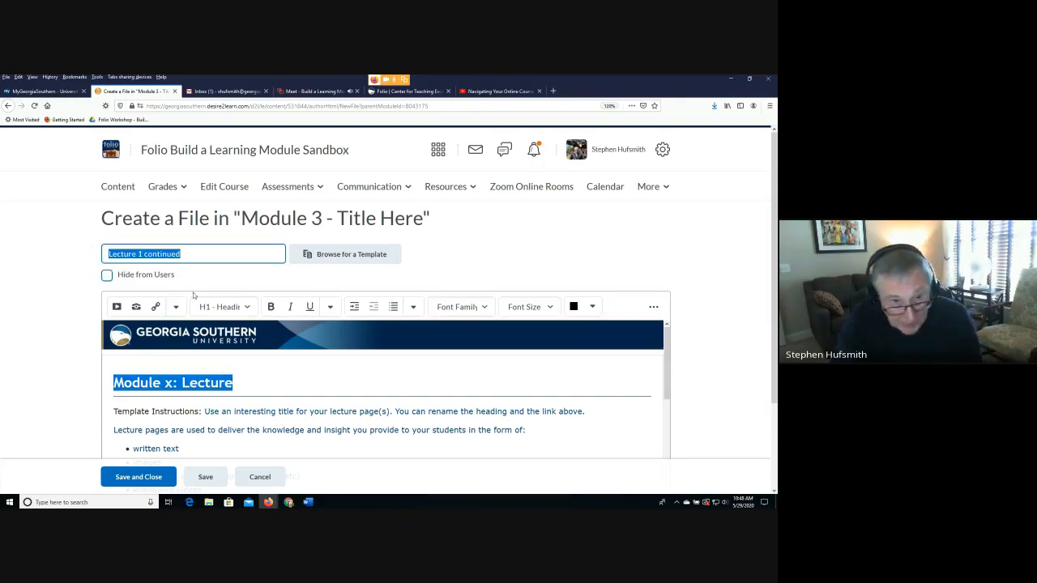
{"action": "left_click_drag", "start_coordinate": [250, 392], "coordinate": [111, 369]}
{"action": "key", "text": "ctrl+v"}
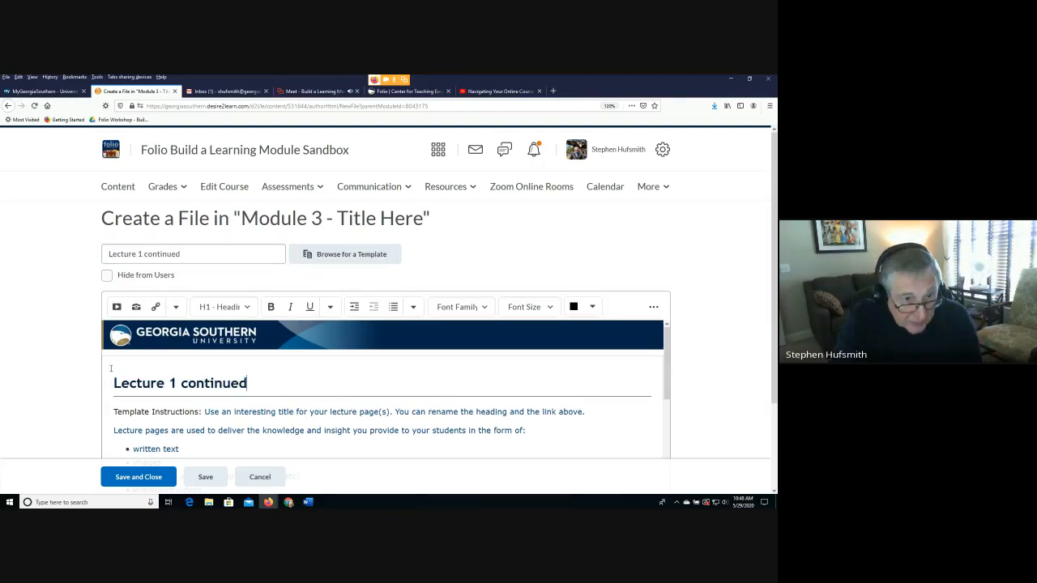
{"action": "left_click", "coordinate": [157, 478]}
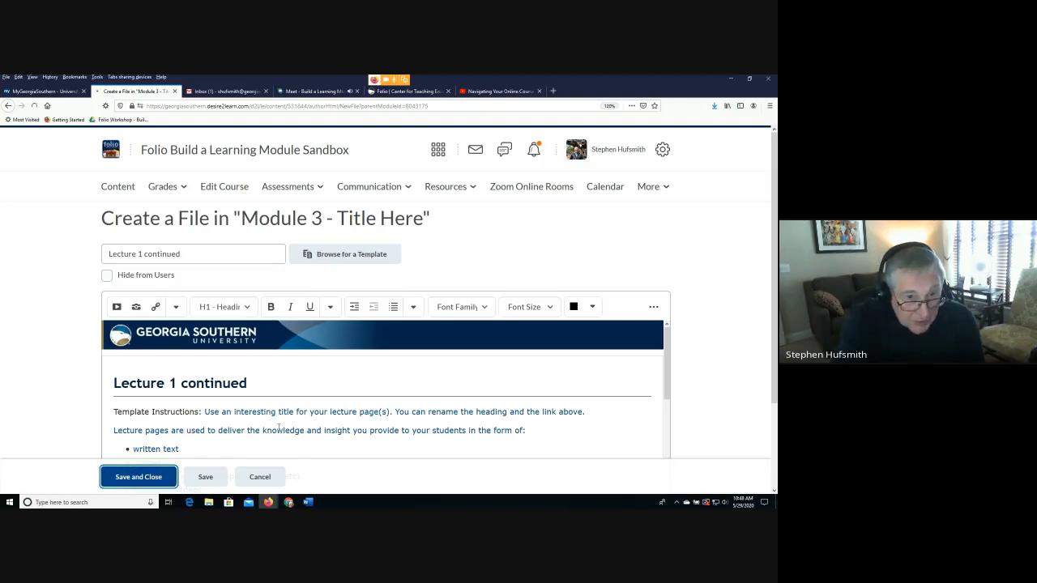
- Check the saved Lecture 1 continued page and return to the Module 3 overview
{"action": "scroll", "coordinate": [295, 412], "scroll_direction": "down", "scroll_amount": 3}
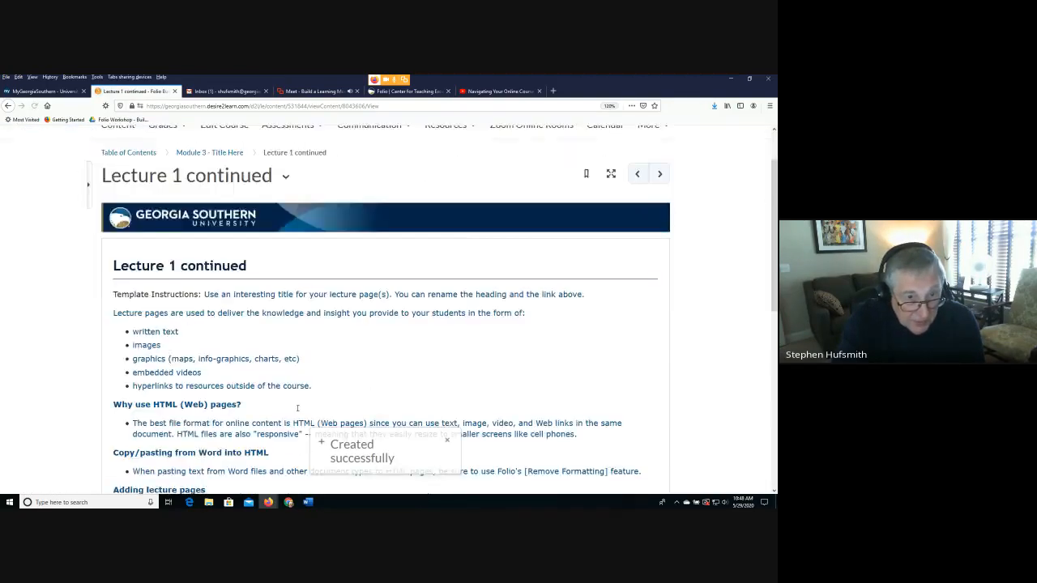
{"action": "scroll", "coordinate": [297, 412], "scroll_direction": "up", "scroll_amount": 3}
{"action": "left_click", "coordinate": [206, 214]}
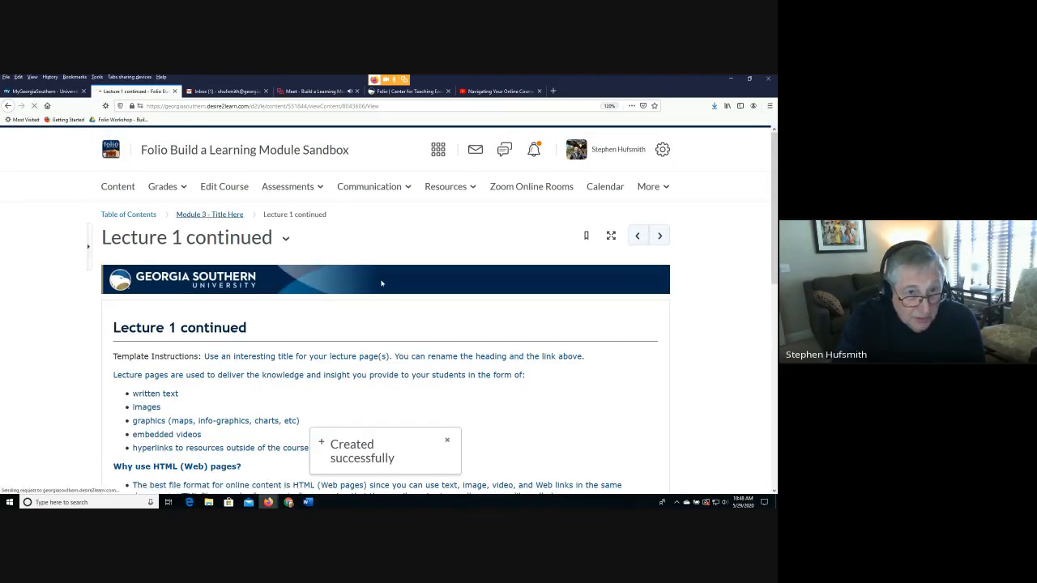
- Move the Lecture 1 continued page directly below M3 Lecture in the Module 3 page list
{"action": "scroll", "coordinate": [262, 338], "scroll_direction": "down", "scroll_amount": 2}
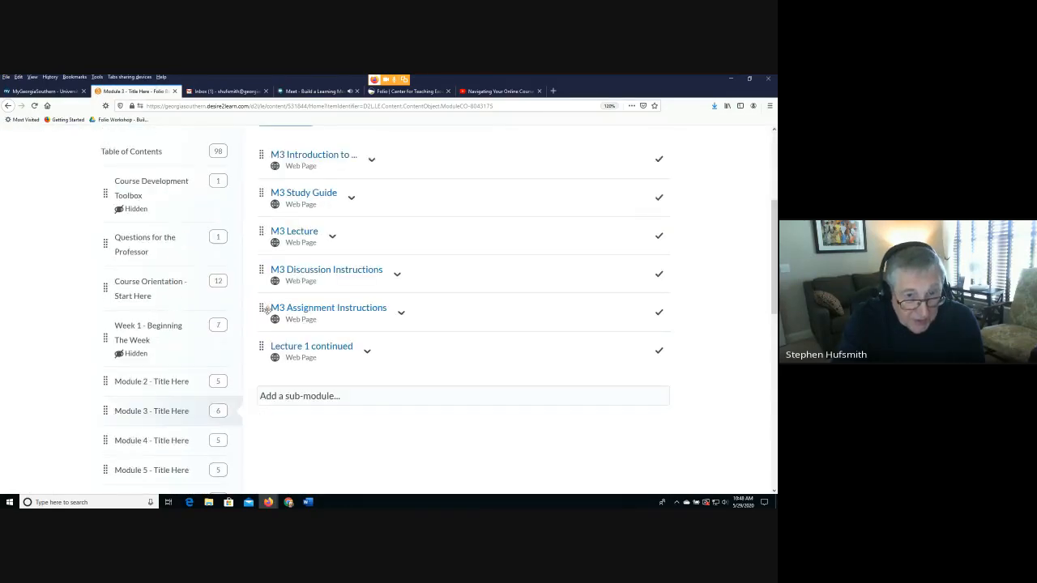
{"action": "left_click_drag", "start_coordinate": [261, 347], "coordinate": [261, 252]}
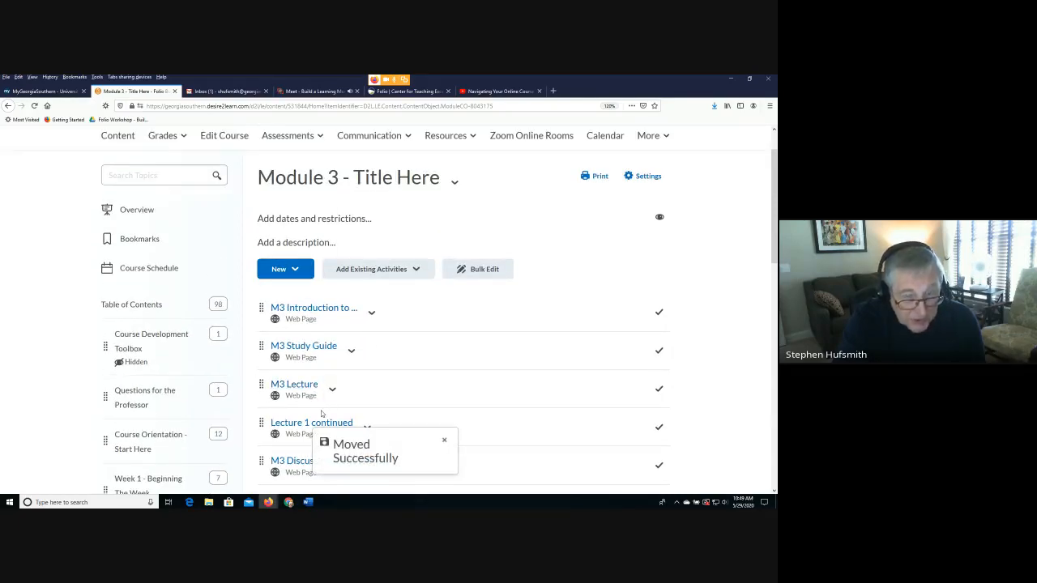
{"action": "scroll", "coordinate": [323, 414], "scroll_direction": "down", "scroll_amount": 2}
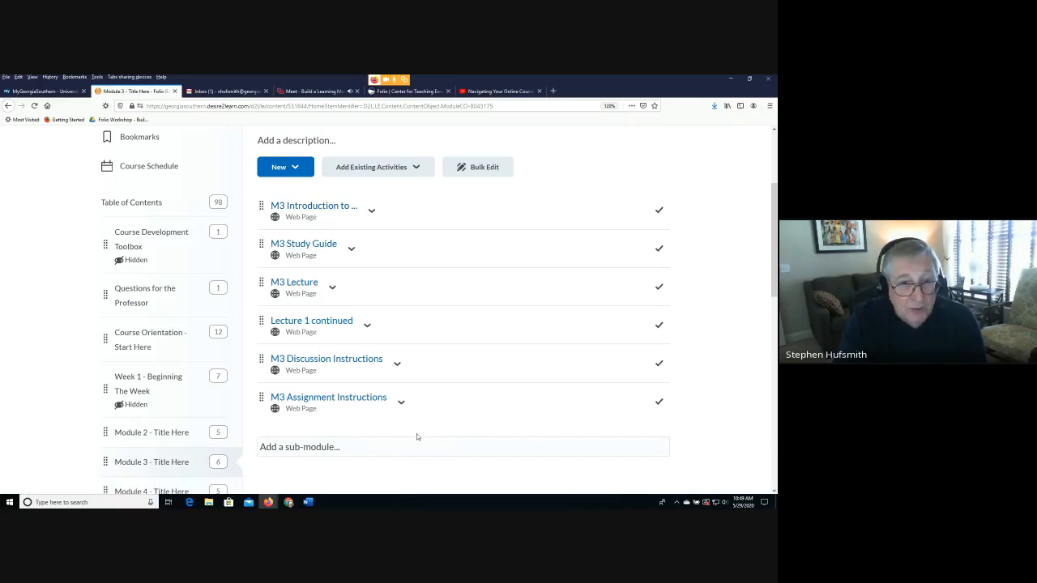
- Add a sub-module named "PowerPoint Slides" to Module 3
{"action": "scroll", "coordinate": [464, 422], "scroll_direction": "up", "scroll_amount": 3}
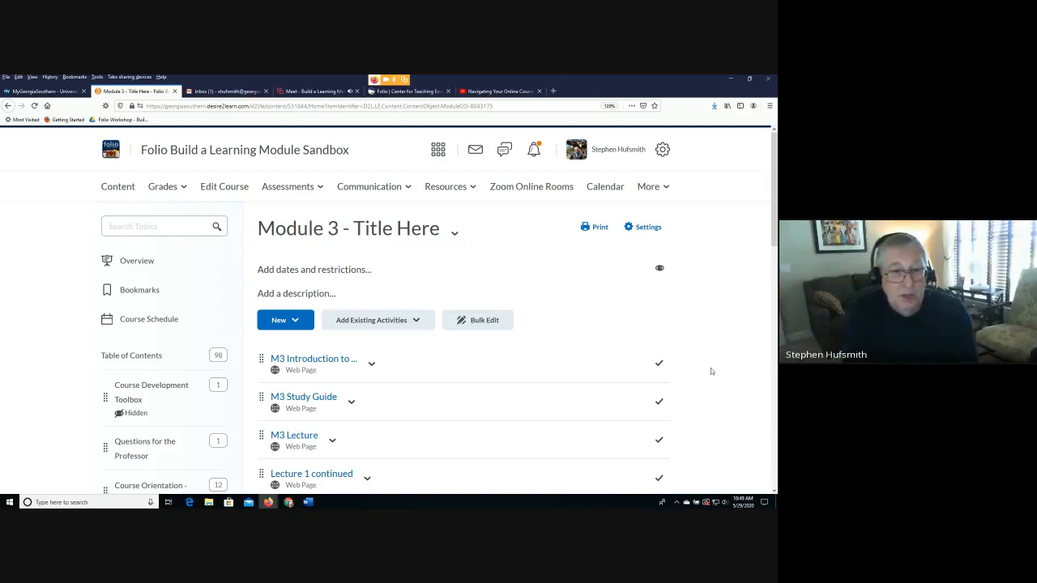
{"action": "scroll", "coordinate": [373, 414], "scroll_direction": "down", "scroll_amount": 3}
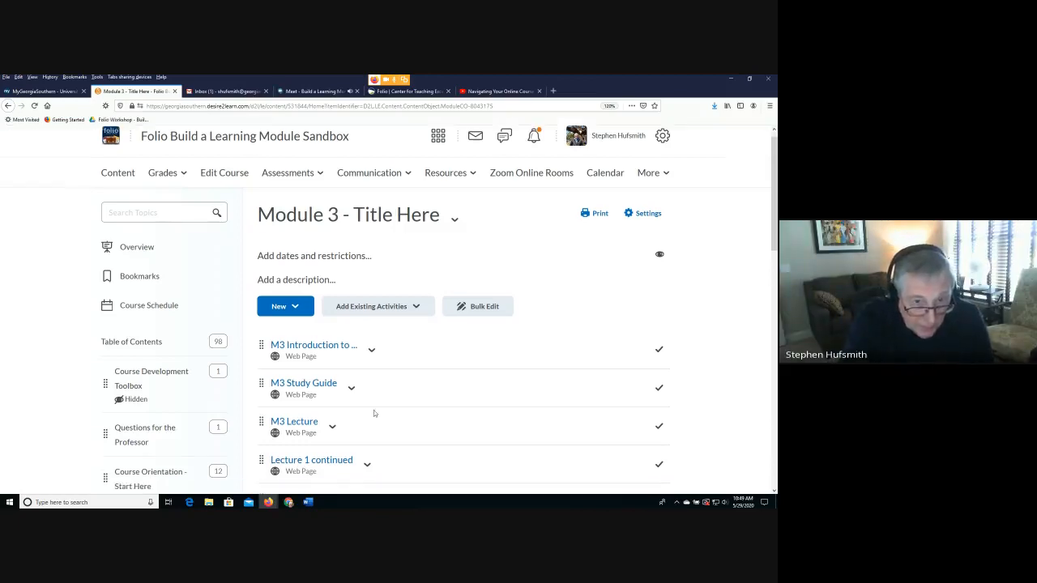
{"action": "scroll", "coordinate": [352, 205], "scroll_direction": "up", "scroll_amount": 2}
{"action": "scroll", "coordinate": [353, 204], "scroll_direction": "up", "scroll_amount": 1}
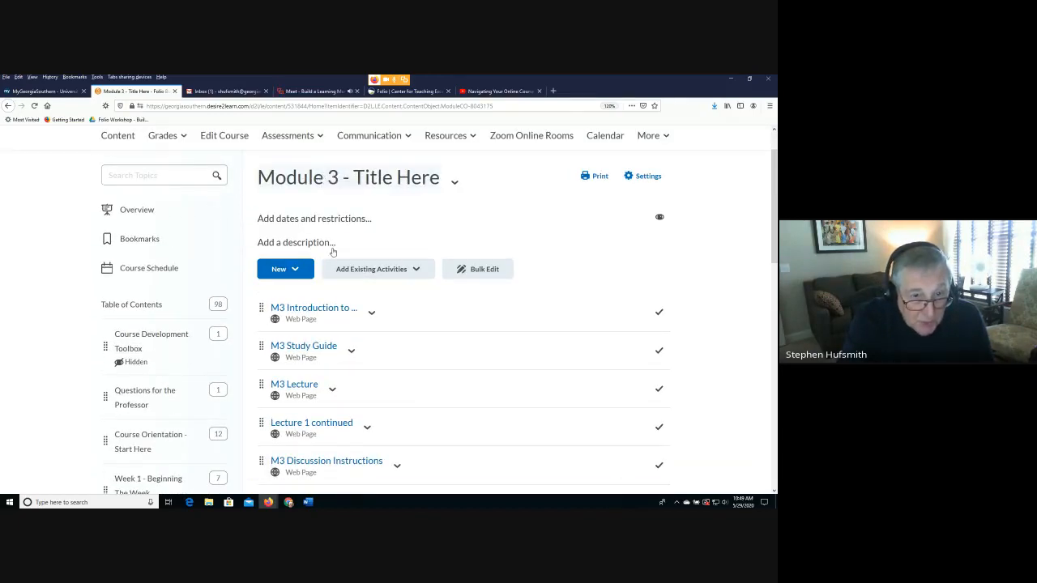
{"action": "scroll", "coordinate": [301, 373], "scroll_direction": "down", "scroll_amount": 3}
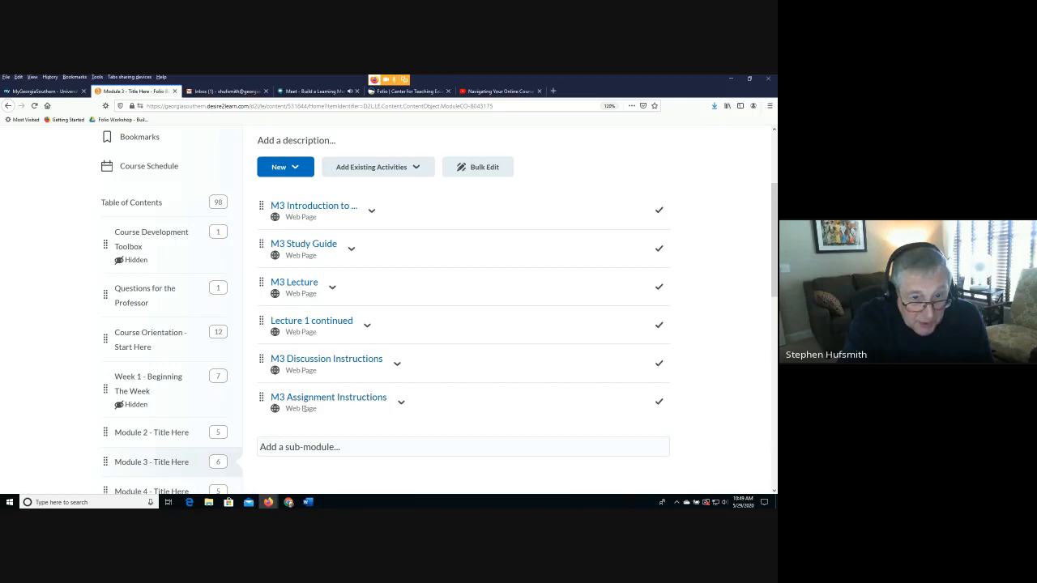
{"action": "left_click", "coordinate": [315, 450]}
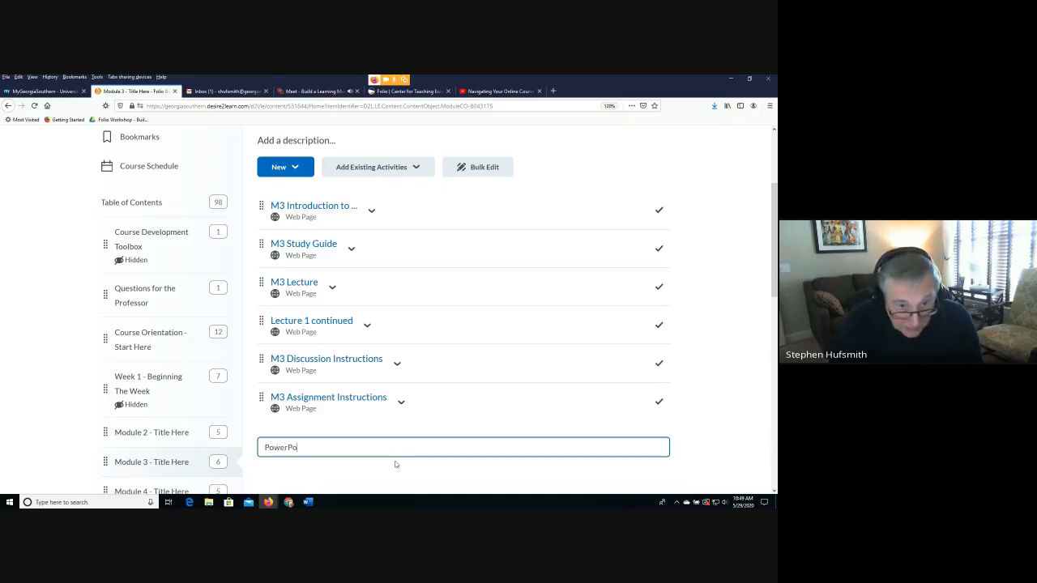
{"action": "type", "text": "nt Slides"}
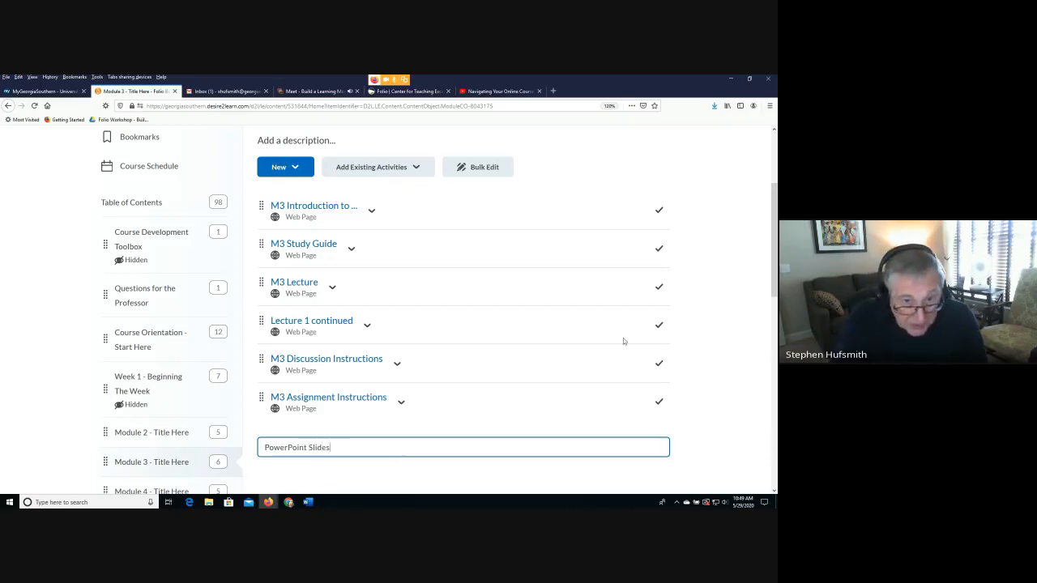
{"action": "key", "text": "Return"}
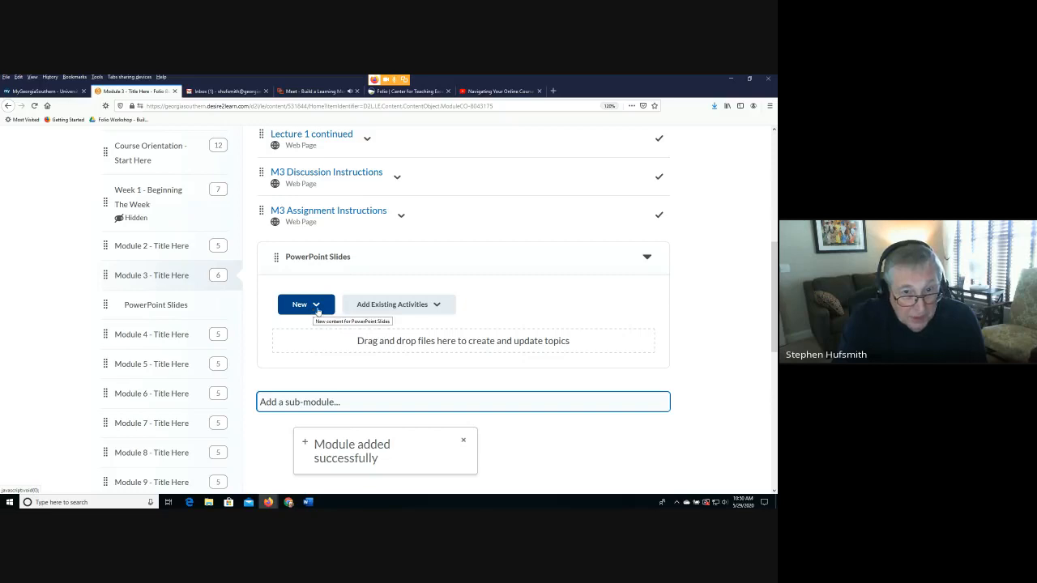
- Look at the new content options and upload file sources for the PowerPoint Slides sub-module, and close them without adding a file
{"action": "left_click", "coordinate": [314, 313]}
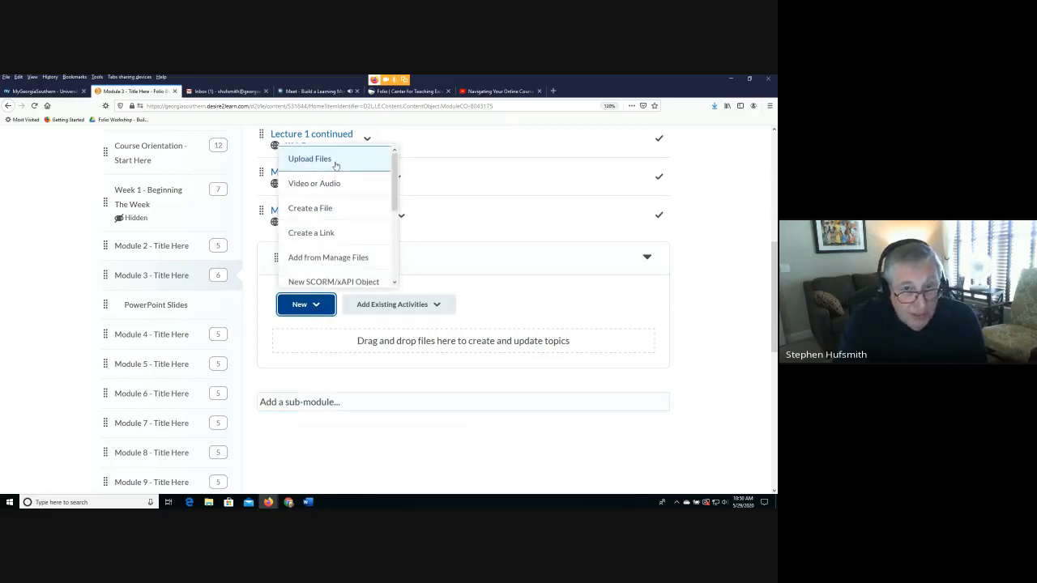
{"action": "left_click", "coordinate": [451, 453]}
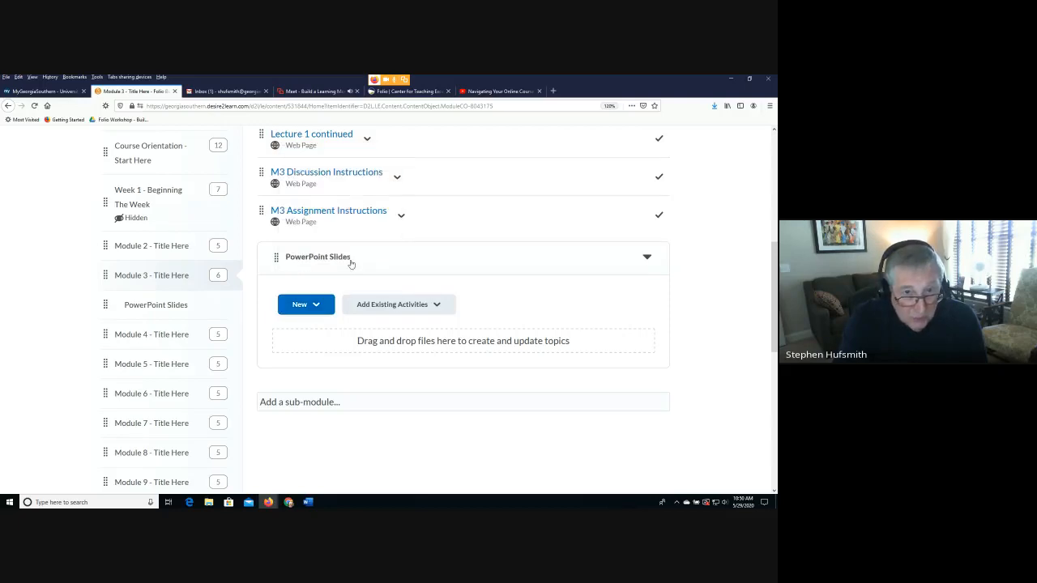
{"action": "scroll", "coordinate": [366, 348], "scroll_direction": "up", "scroll_amount": 2}
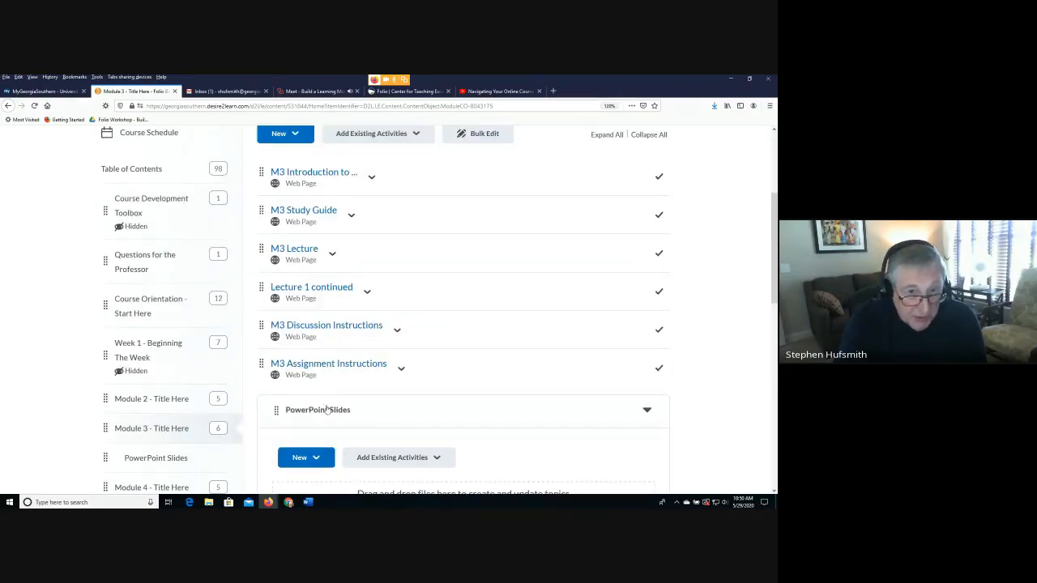
{"action": "scroll", "coordinate": [327, 418], "scroll_direction": "down", "scroll_amount": 1}
{"action": "scroll", "coordinate": [472, 359], "scroll_direction": "up", "scroll_amount": 2}
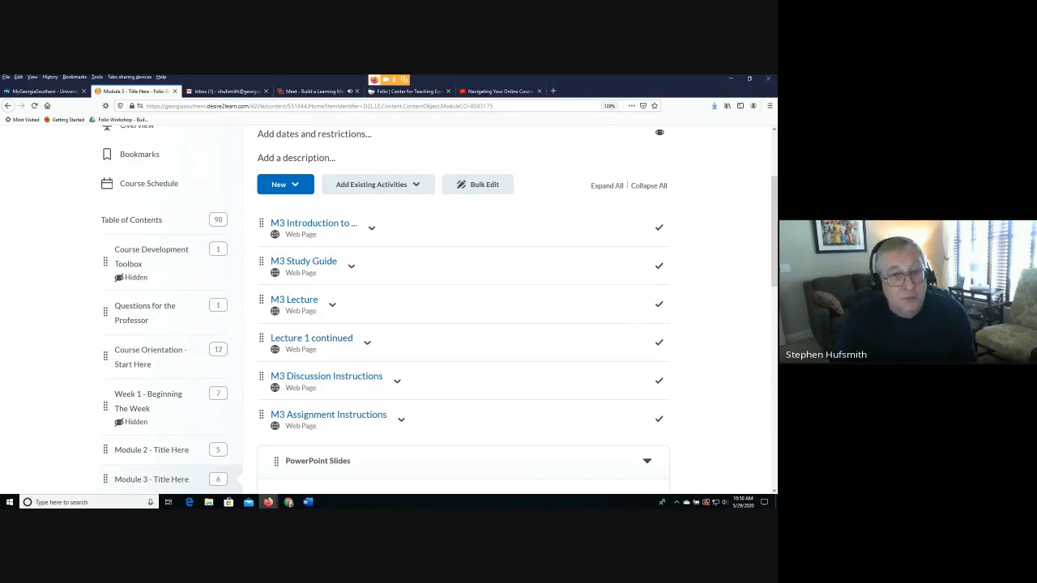
{"action": "scroll", "coordinate": [401, 454], "scroll_direction": "down", "scroll_amount": 3}
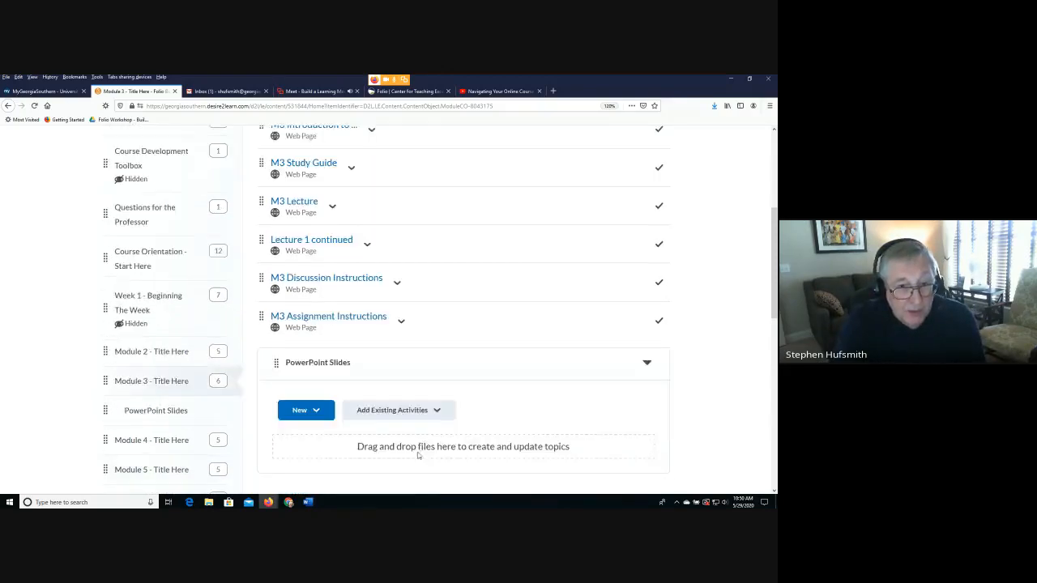
{"action": "left_click", "coordinate": [310, 361]}
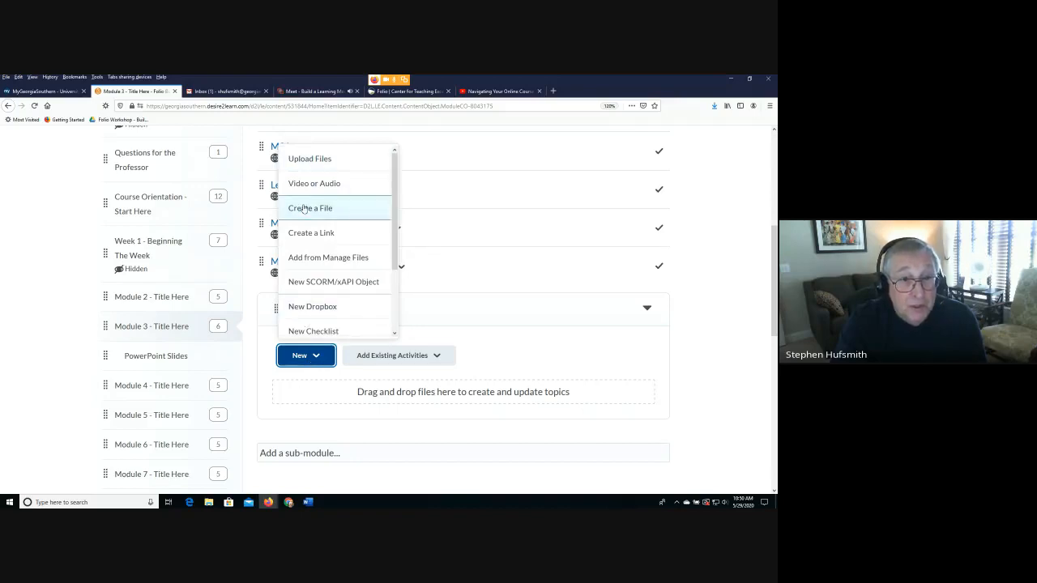
{"action": "left_click", "coordinate": [329, 164]}
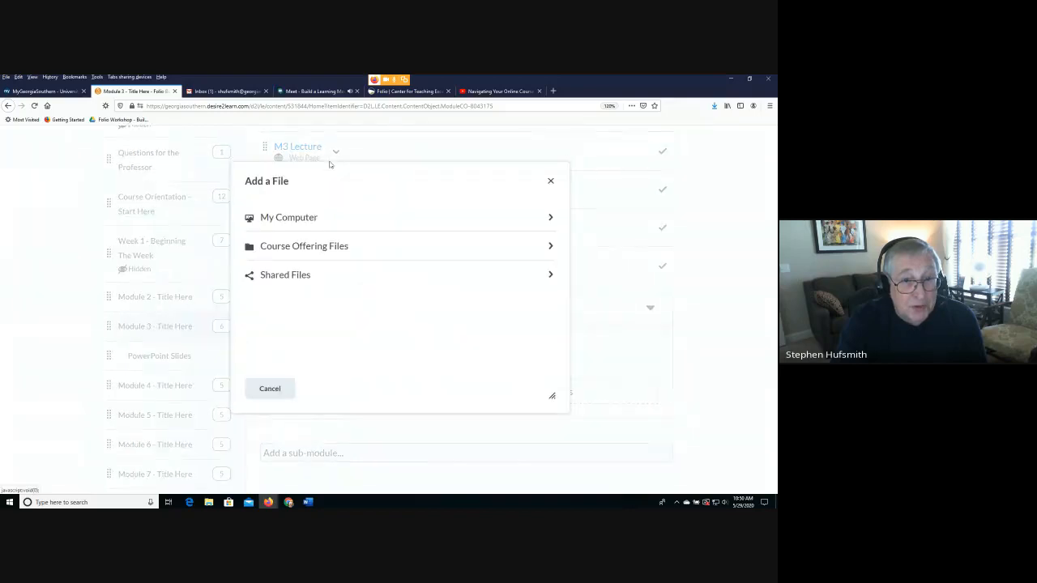
{"action": "left_click", "coordinate": [289, 386]}
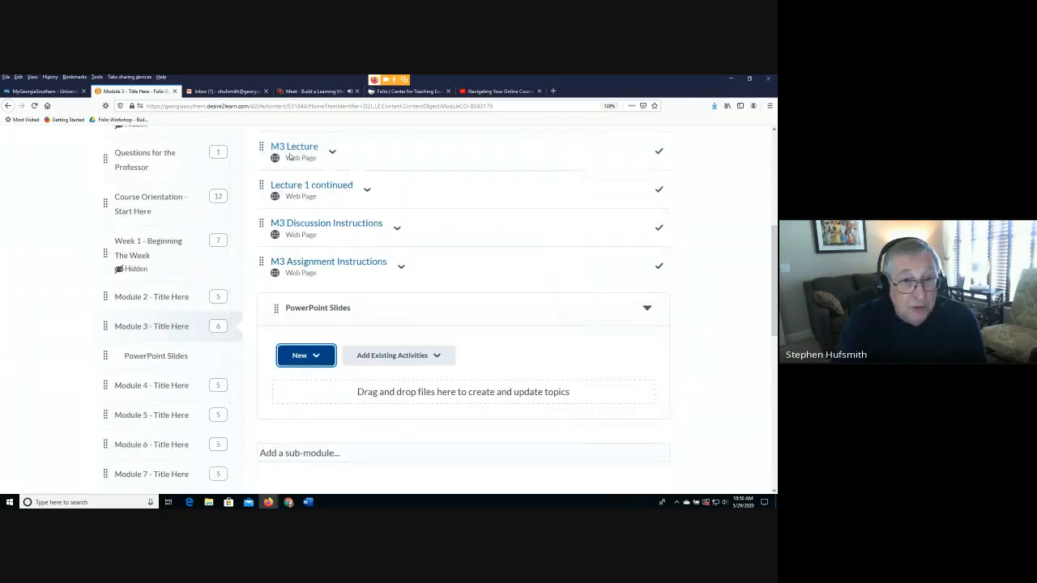
- Look at the Create a File page and its template browser for the PowerPoint Slides sub-module, and cancel both
{"action": "left_click", "coordinate": [320, 362]}
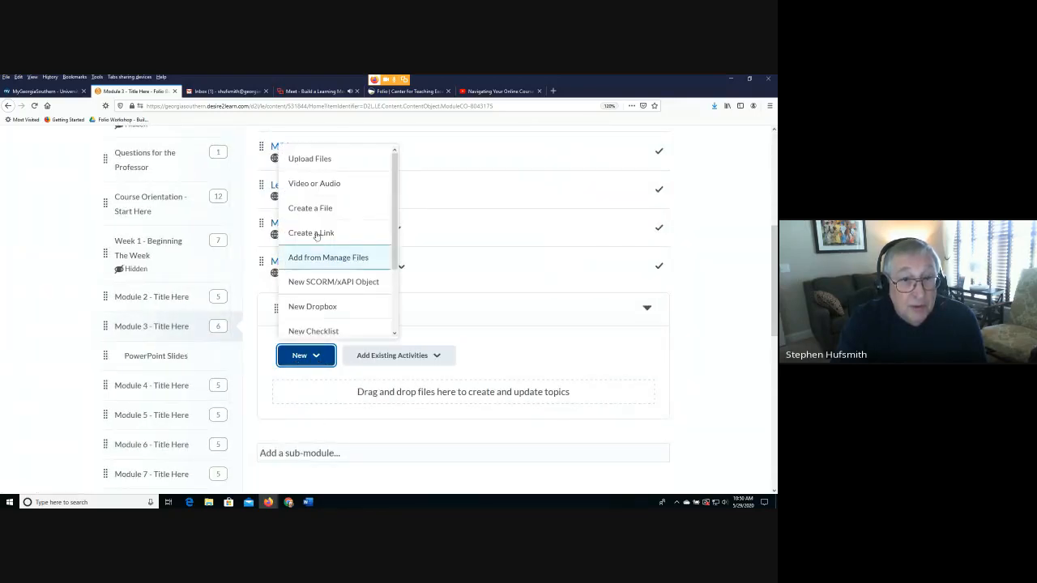
{"action": "scroll", "coordinate": [328, 243], "scroll_direction": "up", "scroll_amount": 1}
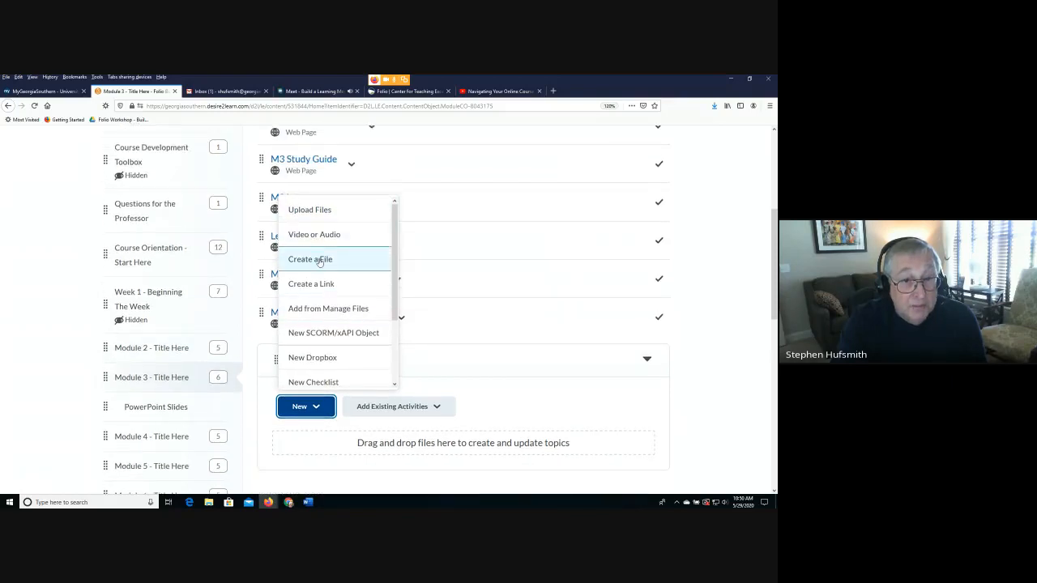
{"action": "left_click", "coordinate": [319, 260]}
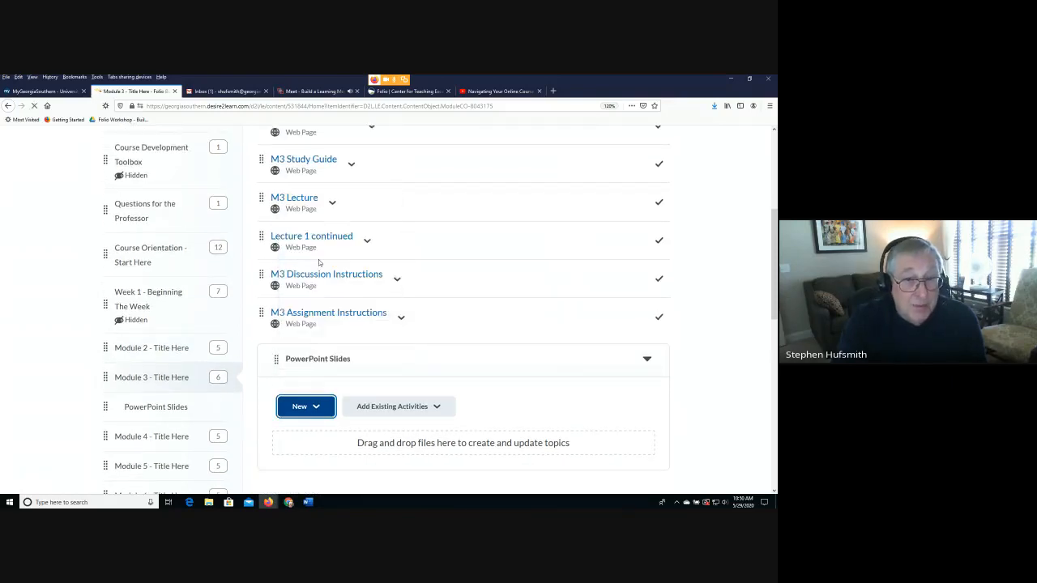
{"action": "left_click", "coordinate": [335, 258]}
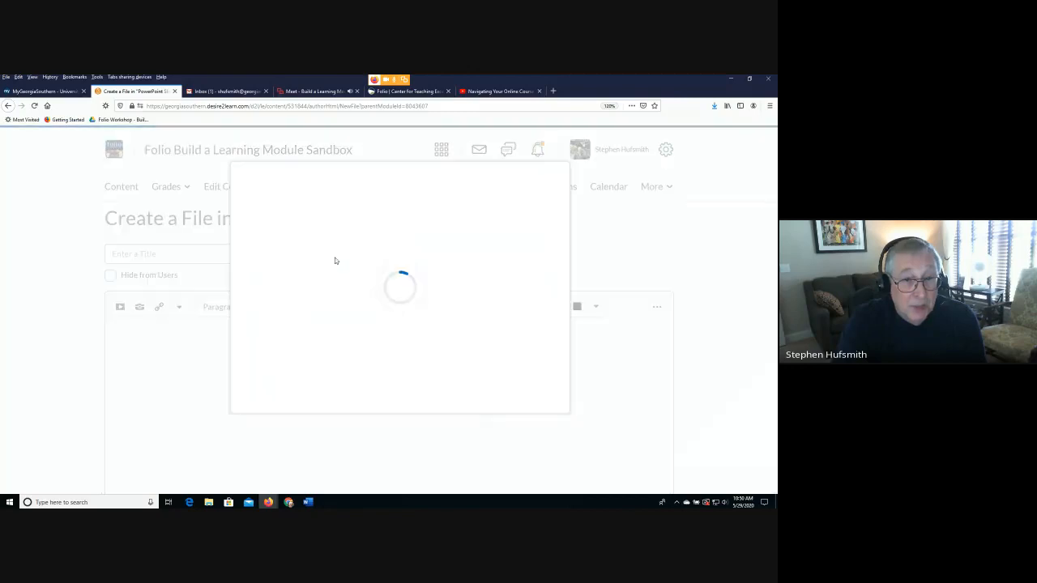
{"action": "left_click", "coordinate": [272, 388]}
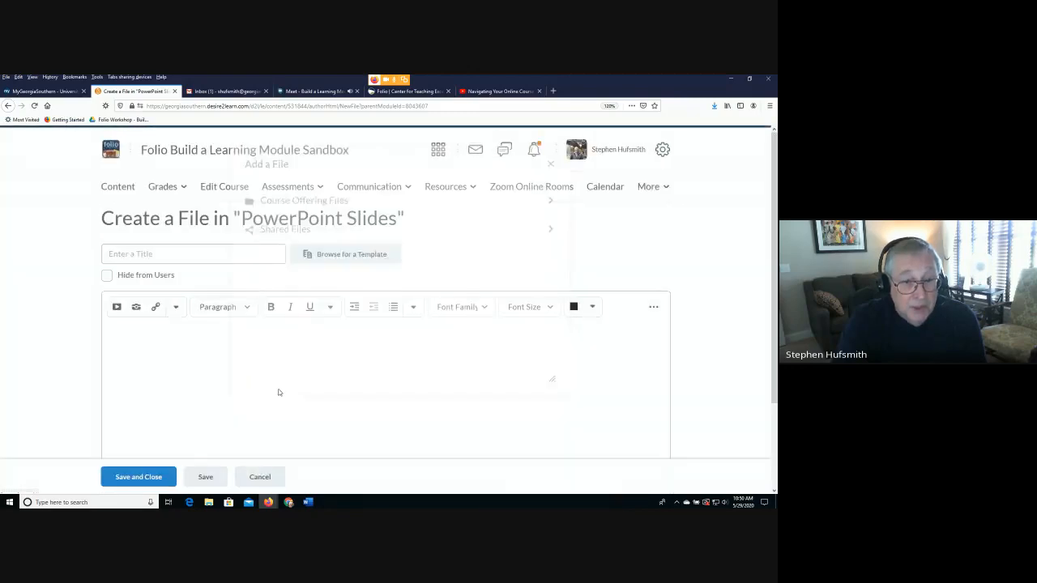
{"action": "left_click", "coordinate": [266, 478]}
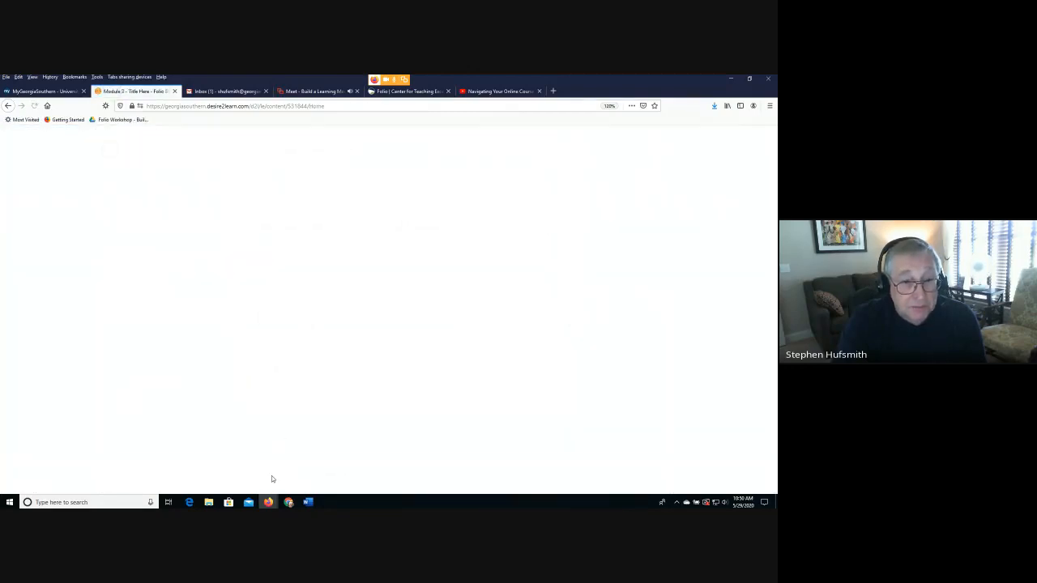
- Review the order of the Module 3 pages and the placement of the PowerPoint Slides sub-module
{"action": "scroll", "coordinate": [360, 456], "scroll_direction": "down", "scroll_amount": 2}
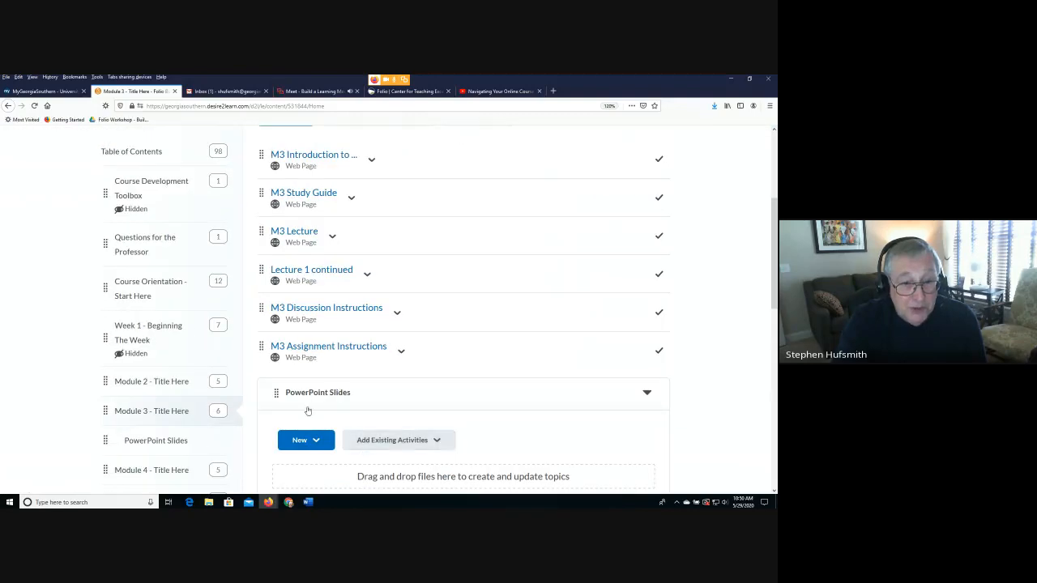
{"action": "scroll", "coordinate": [465, 428], "scroll_direction": "up", "scroll_amount": 2}
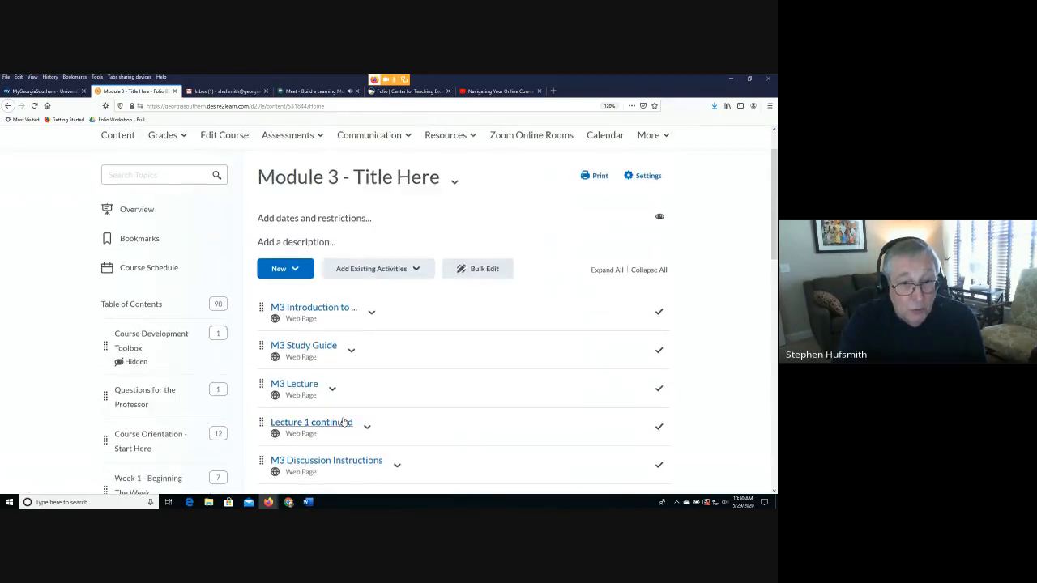
{"action": "scroll", "coordinate": [375, 379], "scroll_direction": "down", "scroll_amount": 2}
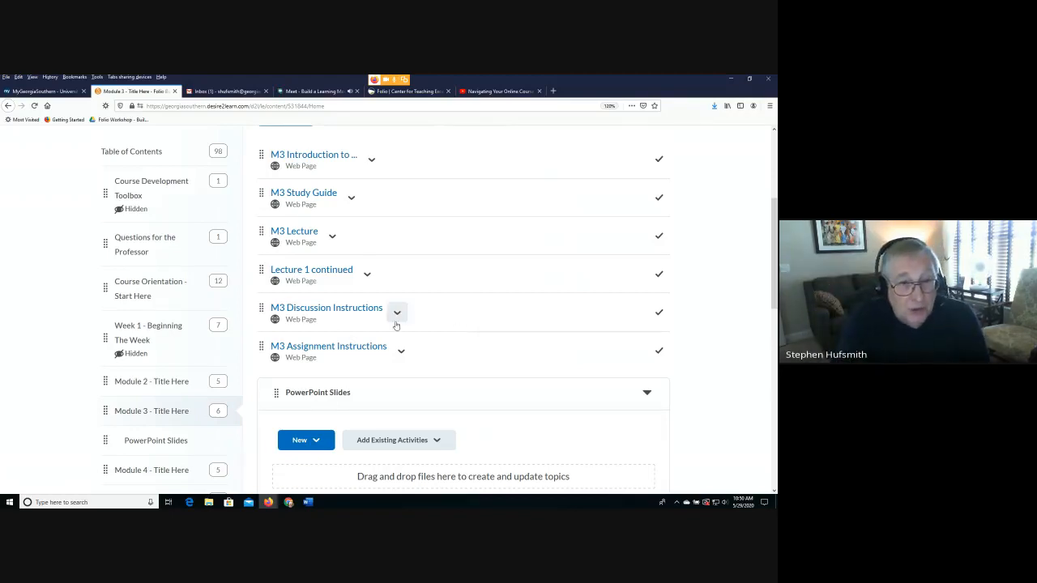
{"action": "scroll", "coordinate": [428, 333], "scroll_direction": "down", "scroll_amount": 1}
{"action": "scroll", "coordinate": [430, 335], "scroll_direction": "up", "scroll_amount": 1}
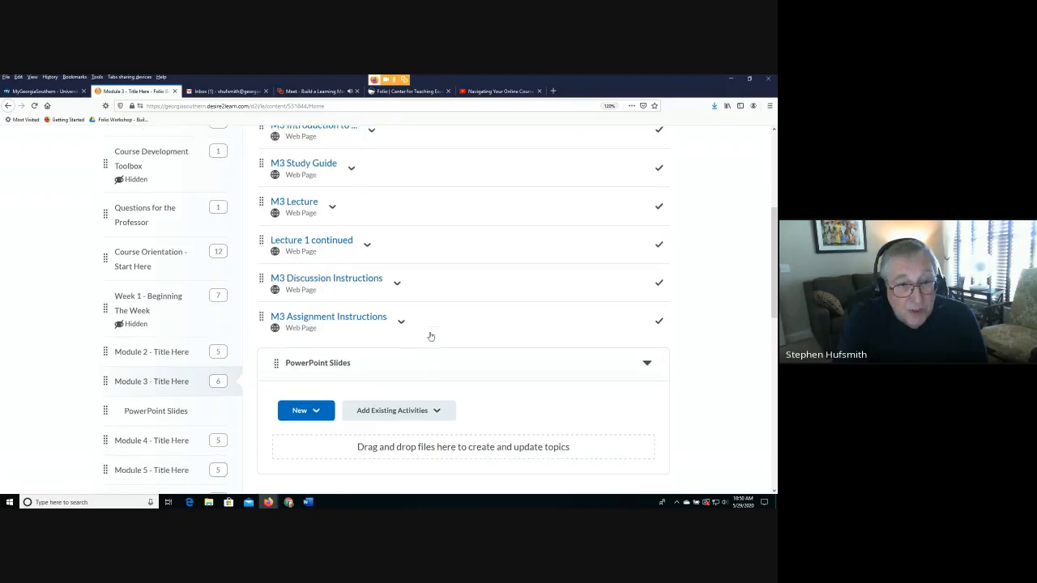
{"action": "scroll", "coordinate": [357, 357], "scroll_direction": "down", "scroll_amount": 2}
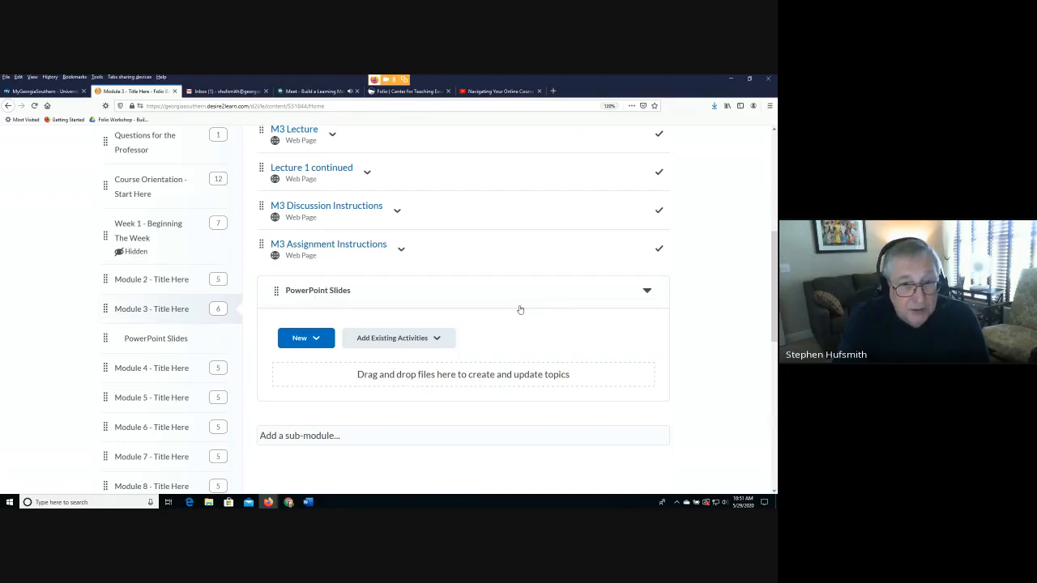
{"action": "scroll", "coordinate": [520, 310], "scroll_direction": "up", "scroll_amount": 3}
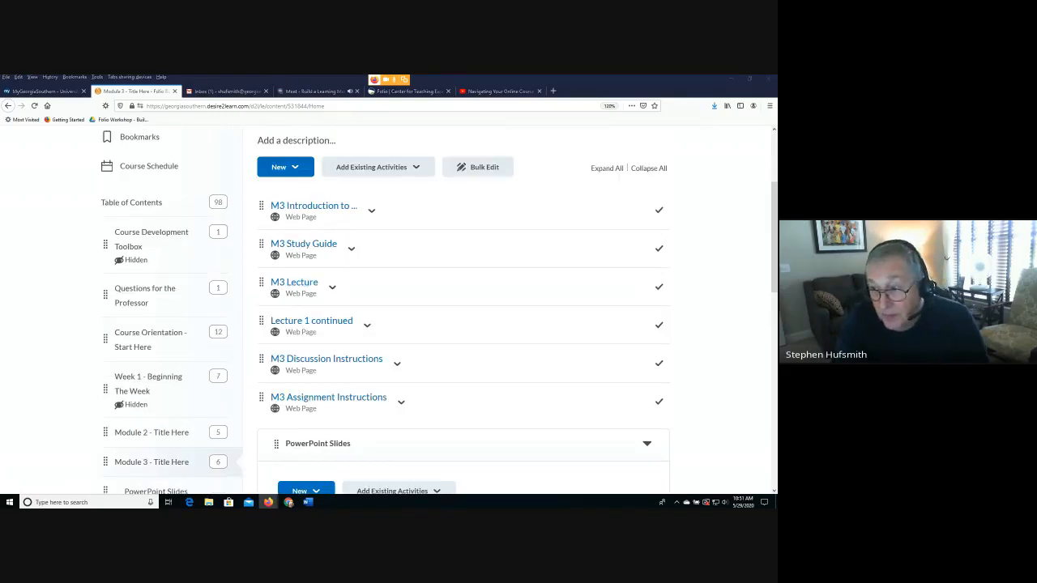
{"action": "scroll", "coordinate": [412, 306], "scroll_direction": "up", "scroll_amount": 3}
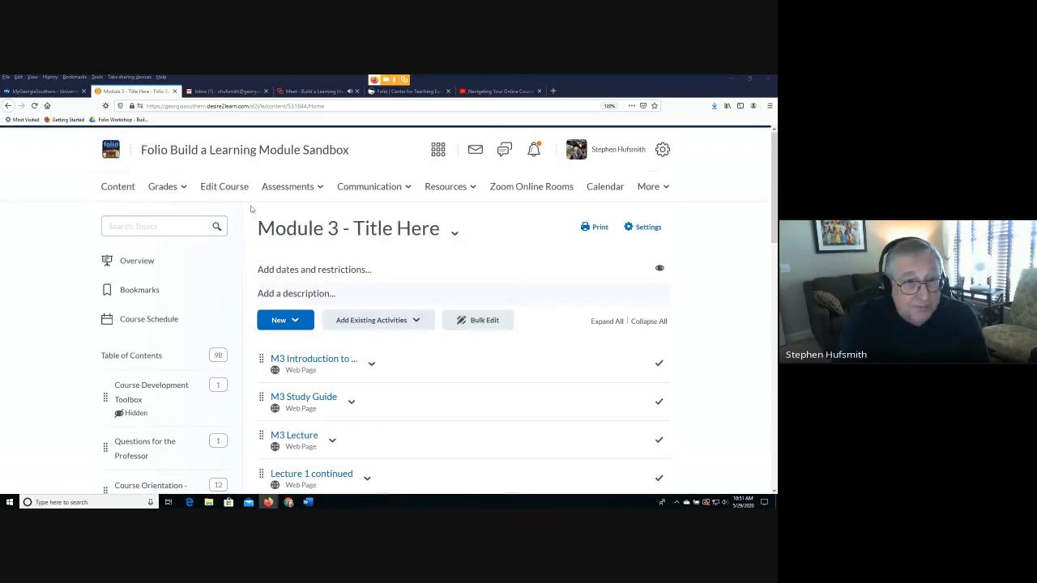
- Open the course homepage and look through its news items, from Questions for the Professor to Getting Started
{"action": "left_click", "coordinate": [195, 155]}
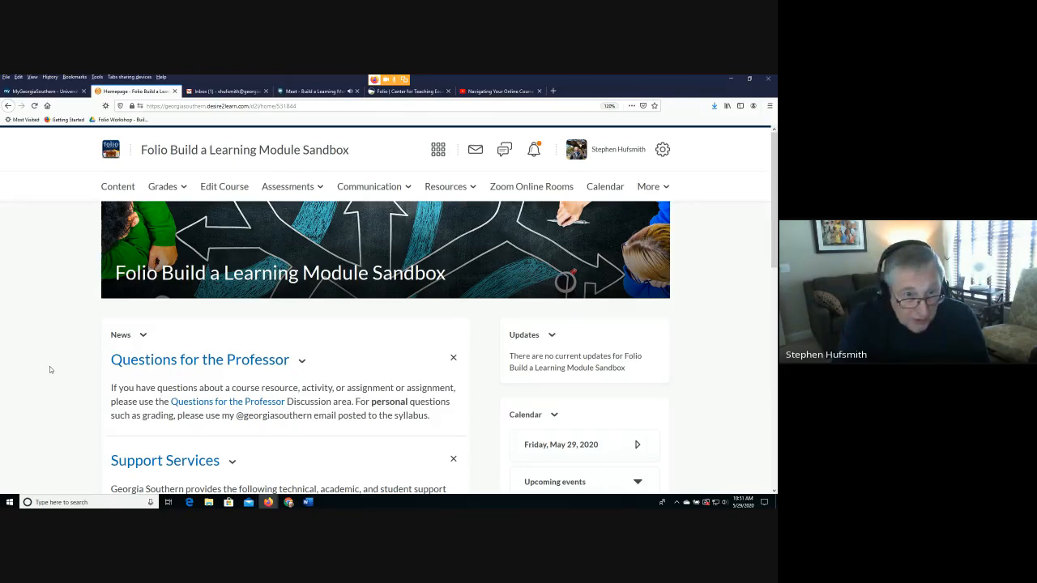
{"action": "scroll", "coordinate": [50, 370], "scroll_direction": "down", "scroll_amount": 3}
{"action": "scroll", "coordinate": [51, 371], "scroll_direction": "up", "scroll_amount": 2}
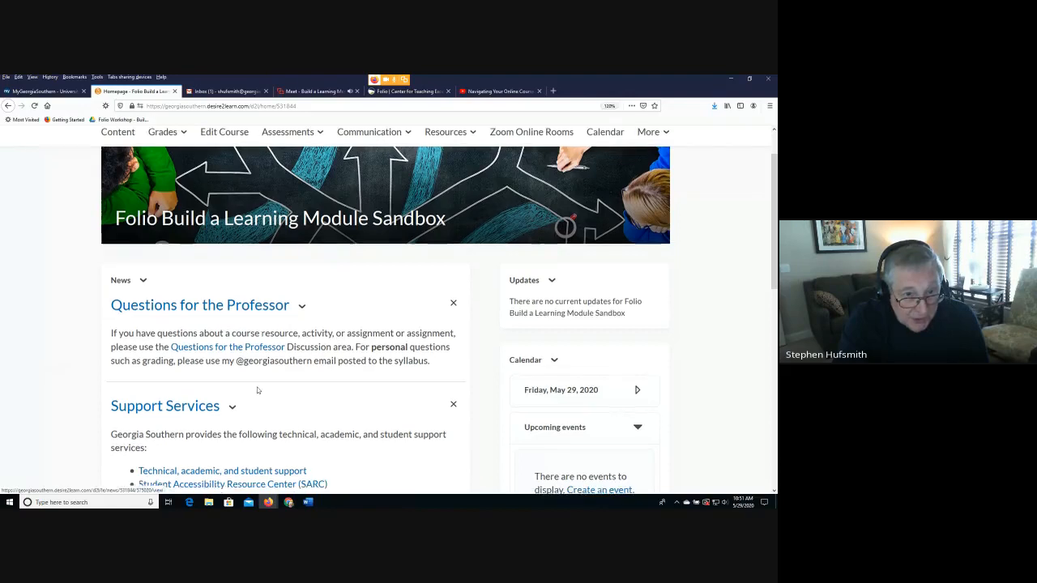
{"action": "scroll", "coordinate": [251, 348], "scroll_direction": "down", "scroll_amount": 3}
{"action": "scroll", "coordinate": [287, 377], "scroll_direction": "up", "scroll_amount": 3}
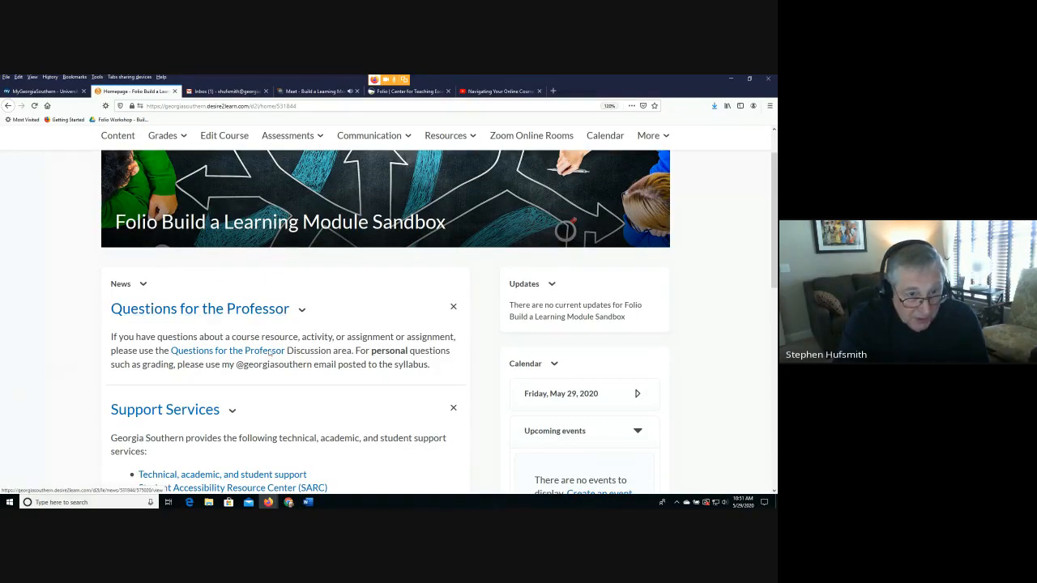
{"action": "scroll", "coordinate": [289, 407], "scroll_direction": "down", "scroll_amount": 3}
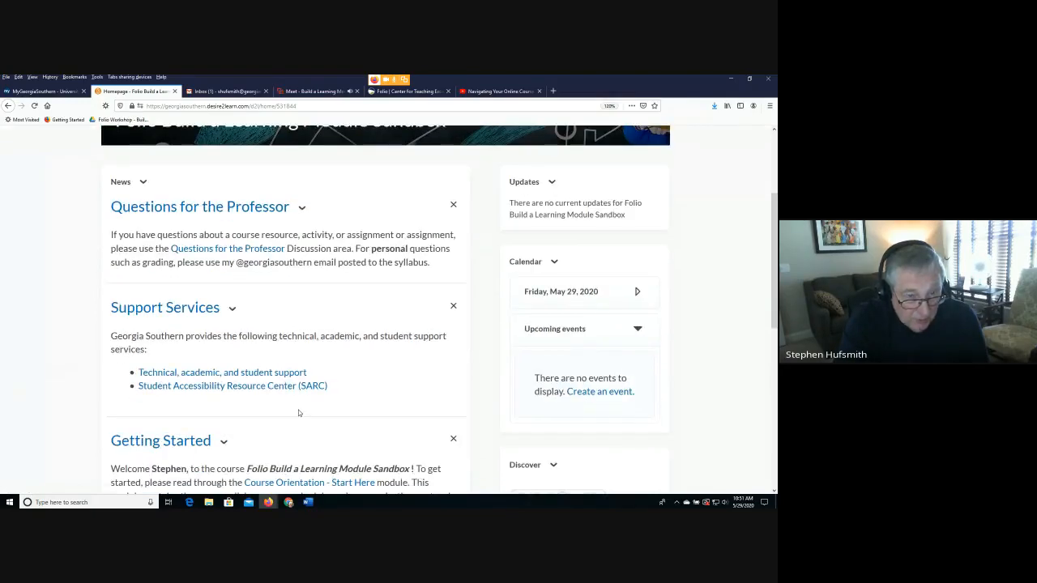
- Start a new news item from the homepage's News widget and give it the headline "Introduction"
{"action": "scroll", "coordinate": [298, 410], "scroll_direction": "down", "scroll_amount": 3}
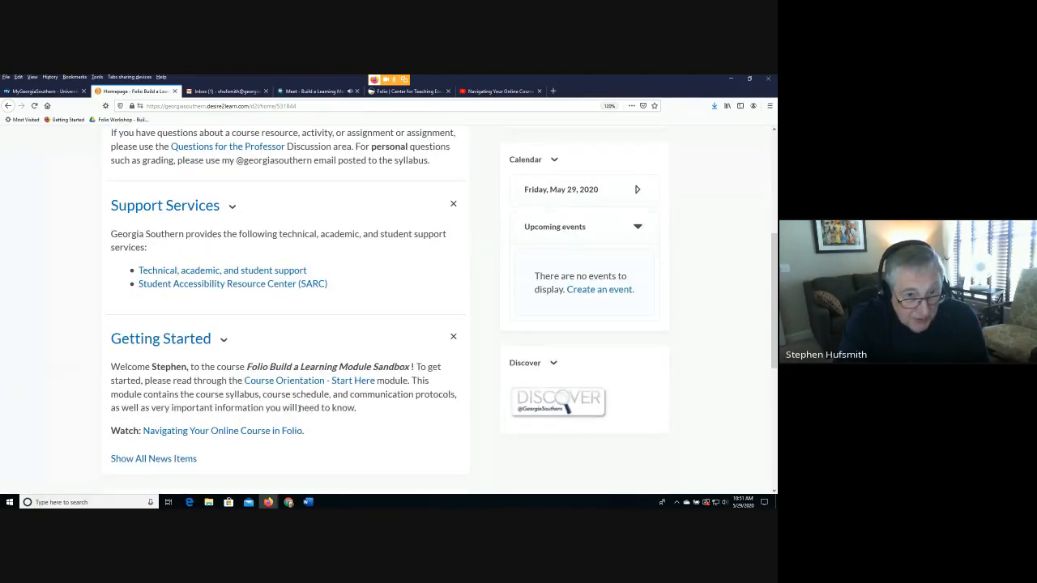
{"action": "scroll", "coordinate": [298, 408], "scroll_direction": "up", "scroll_amount": 4}
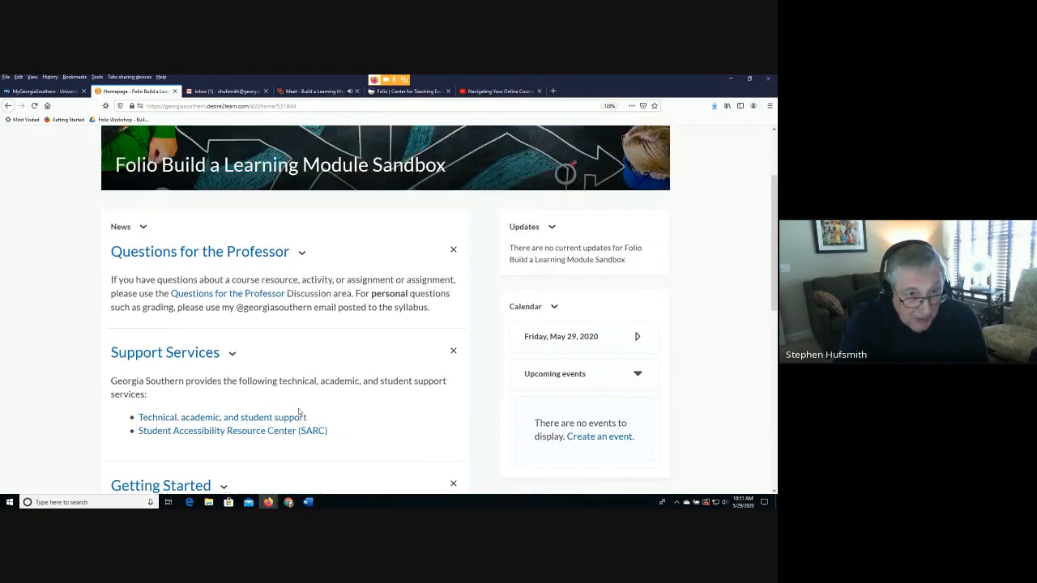
{"action": "scroll", "coordinate": [298, 408], "scroll_direction": "up", "scroll_amount": 2}
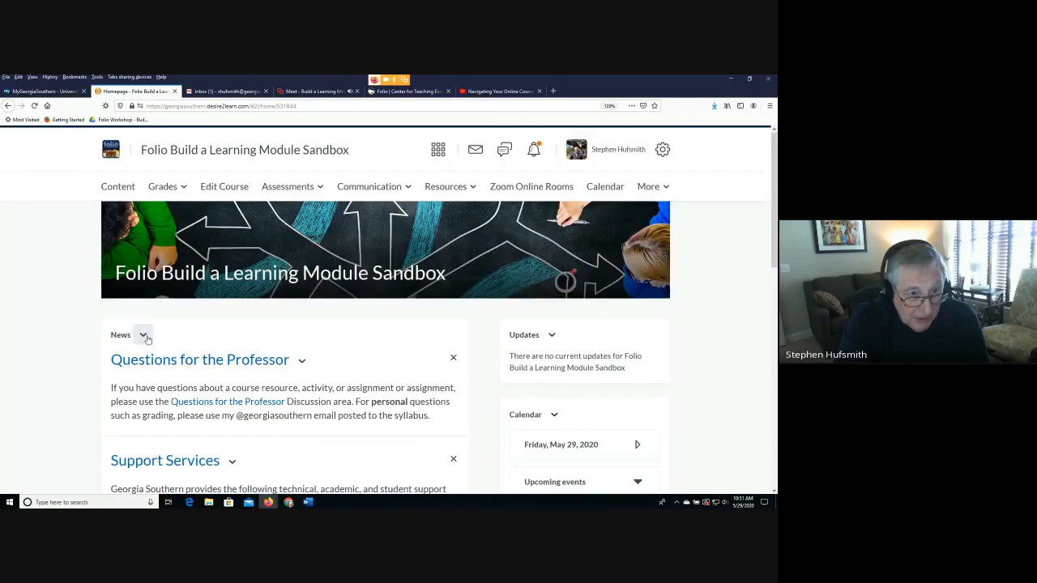
{"action": "left_click", "coordinate": [144, 336]}
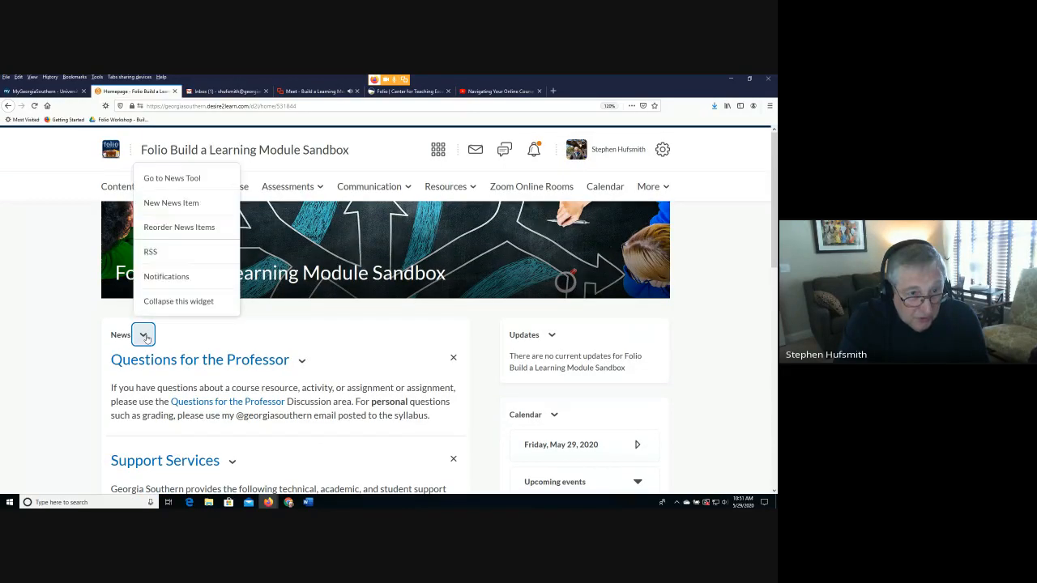
{"action": "left_click", "coordinate": [171, 203]}
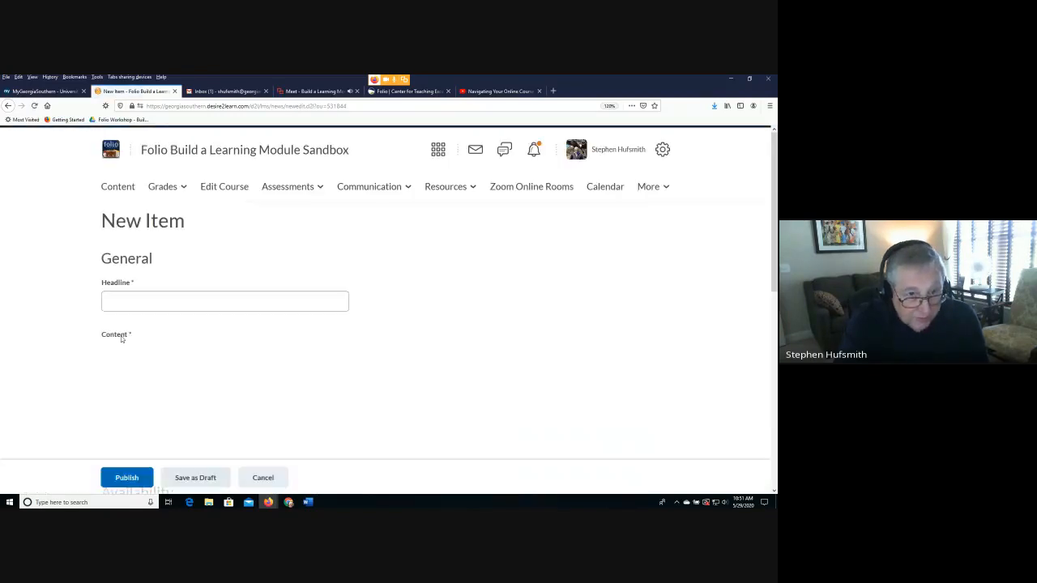
{"action": "left_click", "coordinate": [139, 300]}
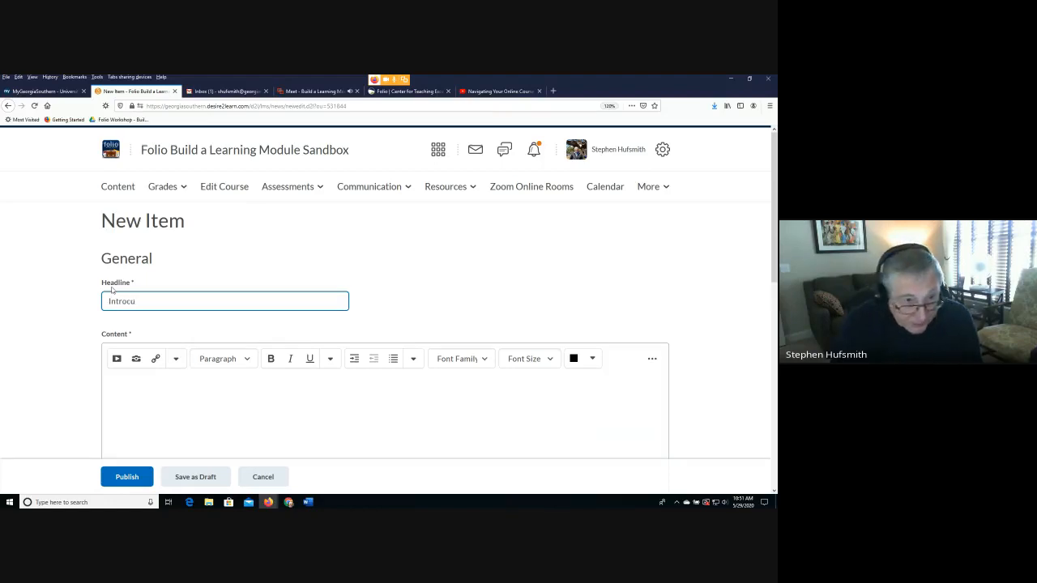
{"action": "type", "text": "Introdc"}
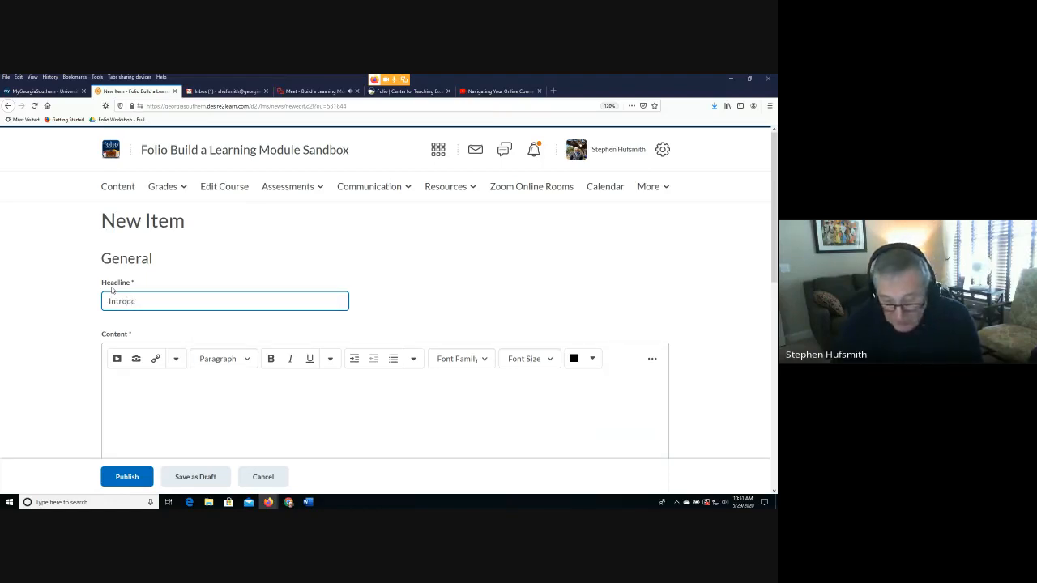
{"action": "type", "text": "ut"}
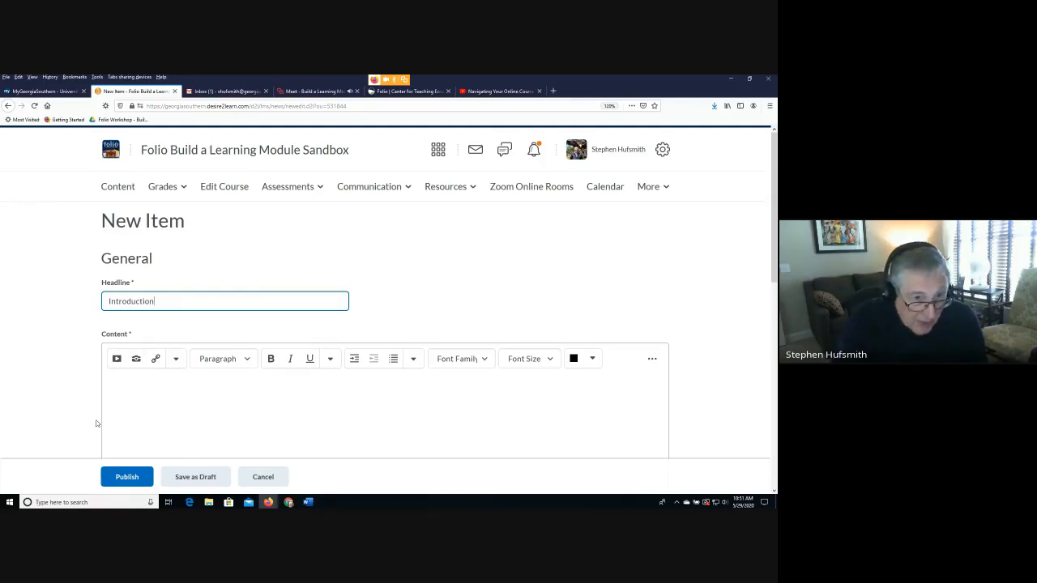
- Look over the news item's content editor and its availability settings, opening the start date picker and closing it without picking a date
{"action": "left_click", "coordinate": [210, 405]}
{"action": "scroll", "coordinate": [142, 310], "scroll_direction": "down", "scroll_amount": 3}
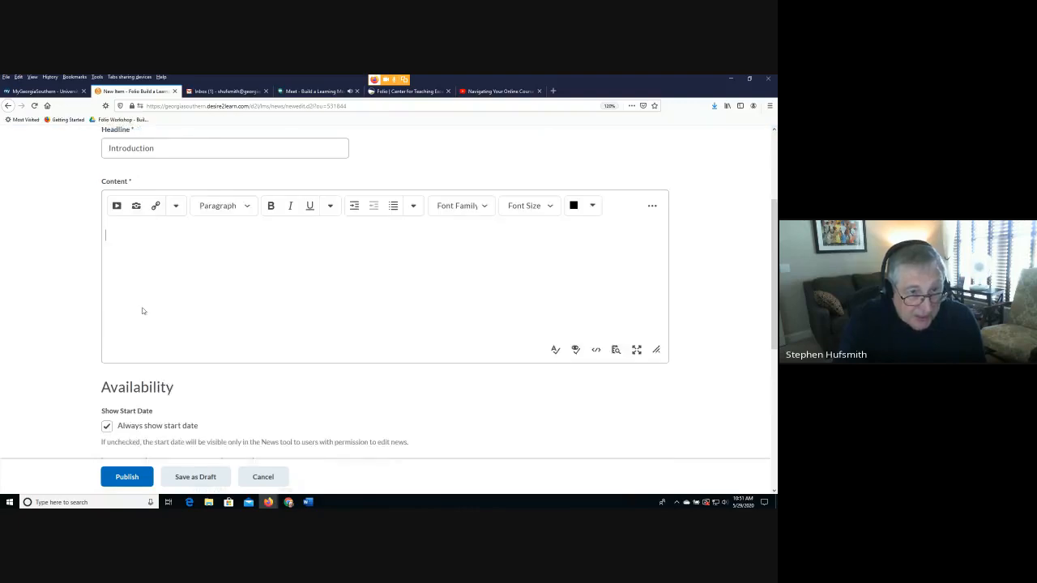
{"action": "right_click", "coordinate": [507, 253]}
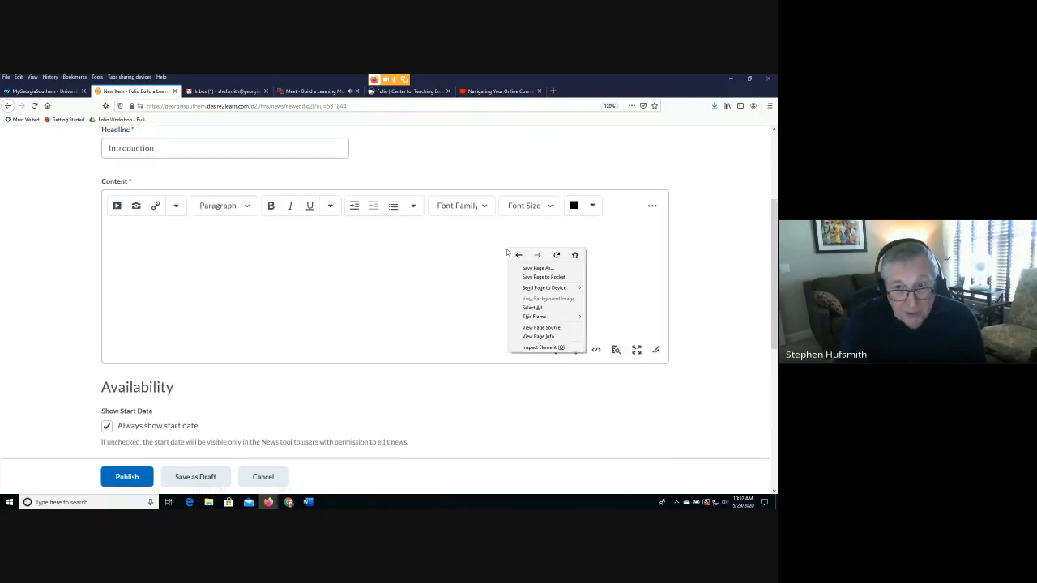
{"action": "left_click", "coordinate": [76, 211]}
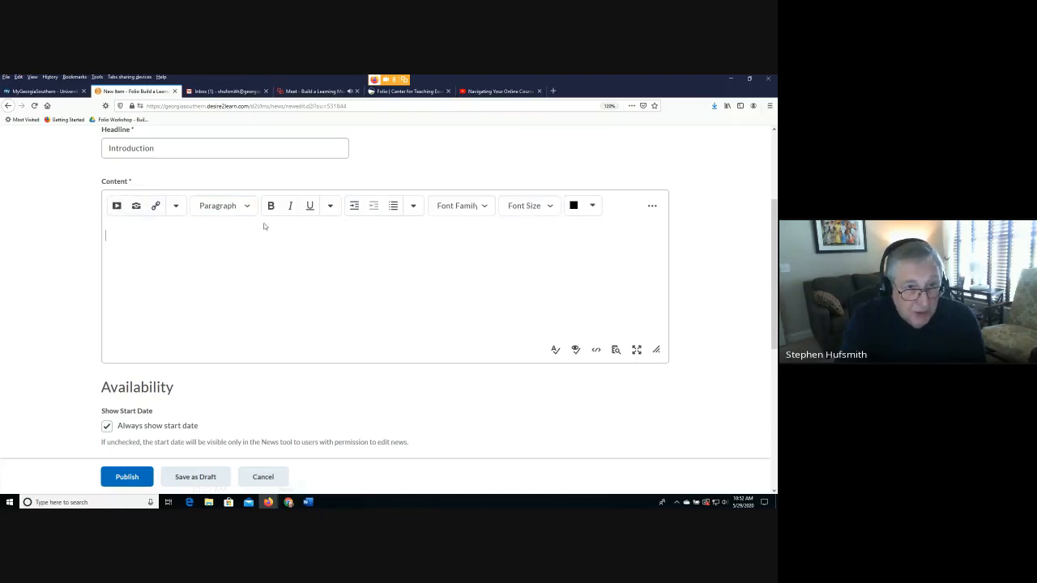
{"action": "scroll", "coordinate": [191, 358], "scroll_direction": "down", "scroll_amount": 3}
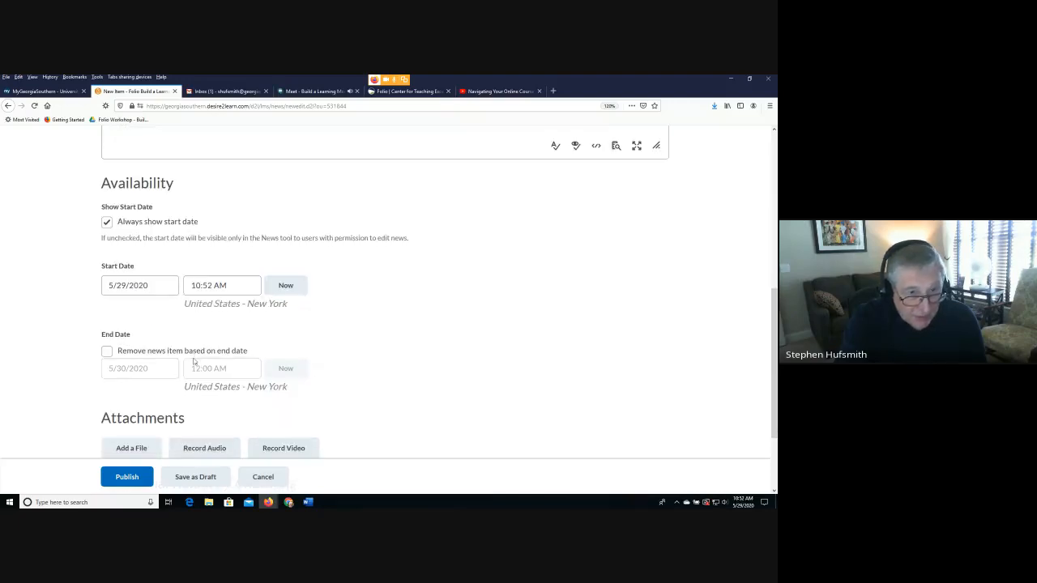
{"action": "left_click", "coordinate": [138, 288]}
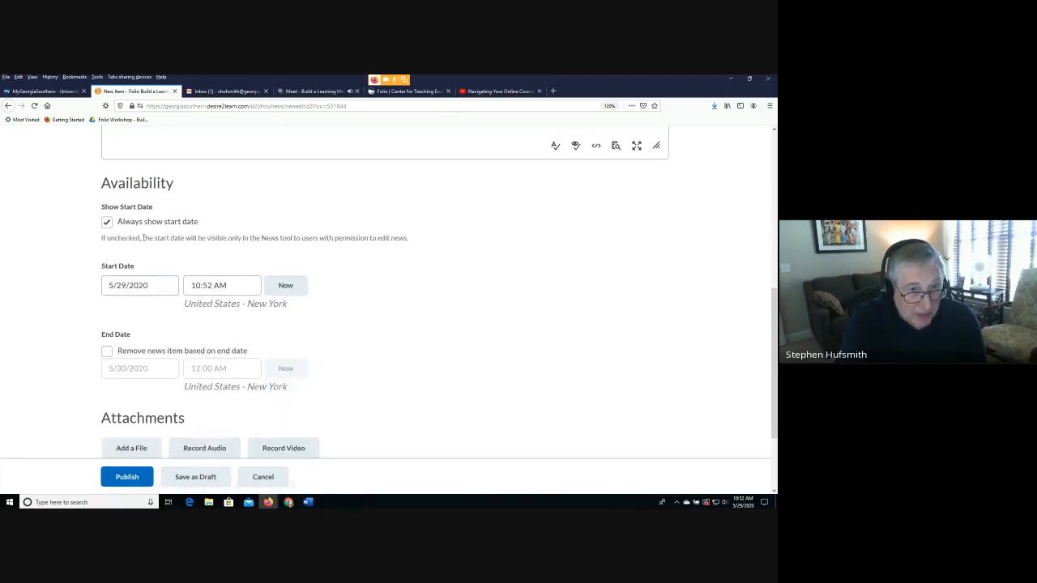
{"action": "left_click", "coordinate": [142, 283]}
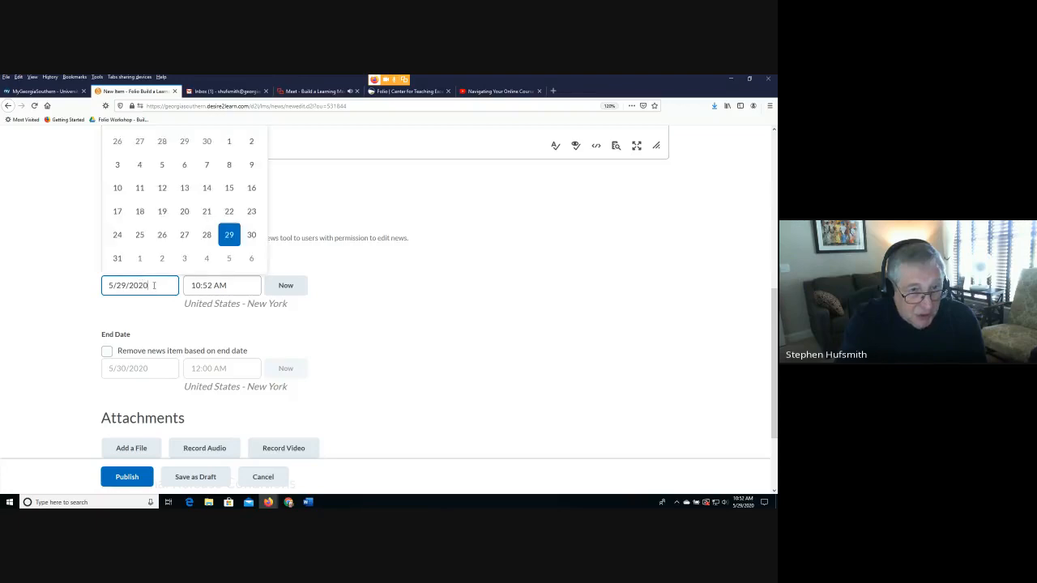
{"action": "left_click", "coordinate": [57, 289]}
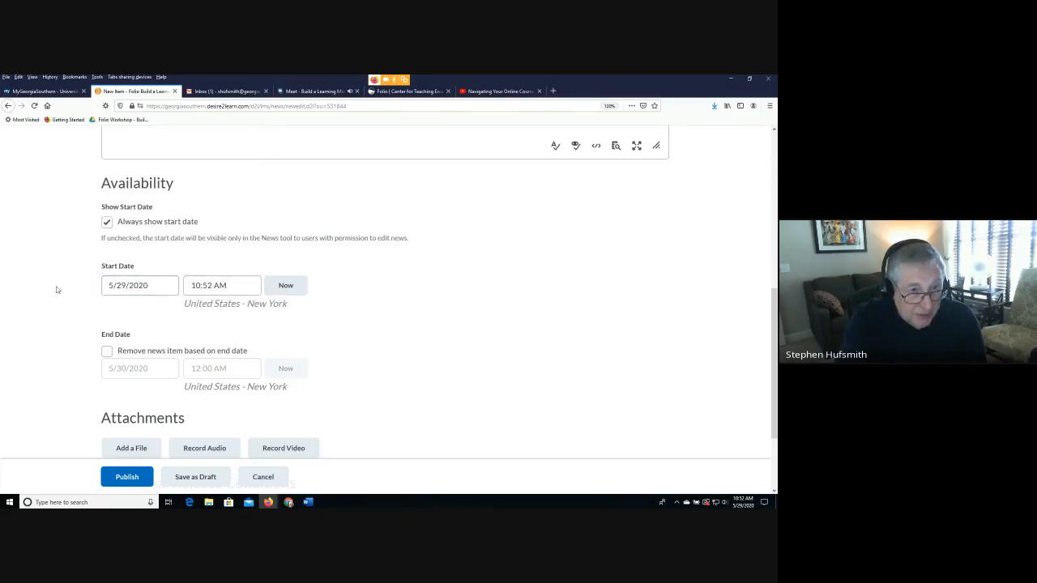
{"action": "left_click", "coordinate": [160, 286]}
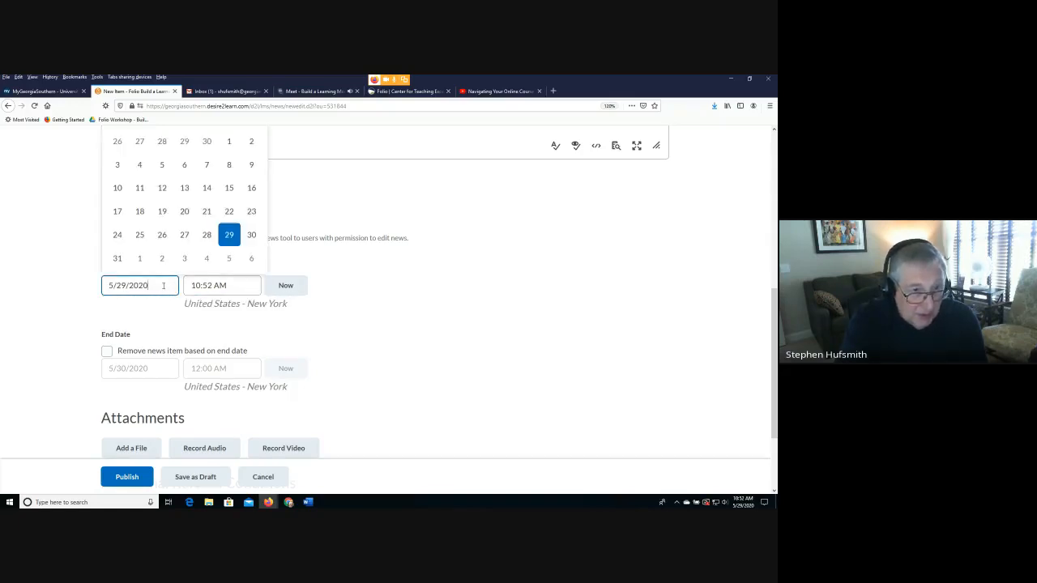
{"action": "left_click", "coordinate": [41, 327]}
{"action": "scroll", "coordinate": [338, 361], "scroll_direction": "down", "scroll_amount": 3}
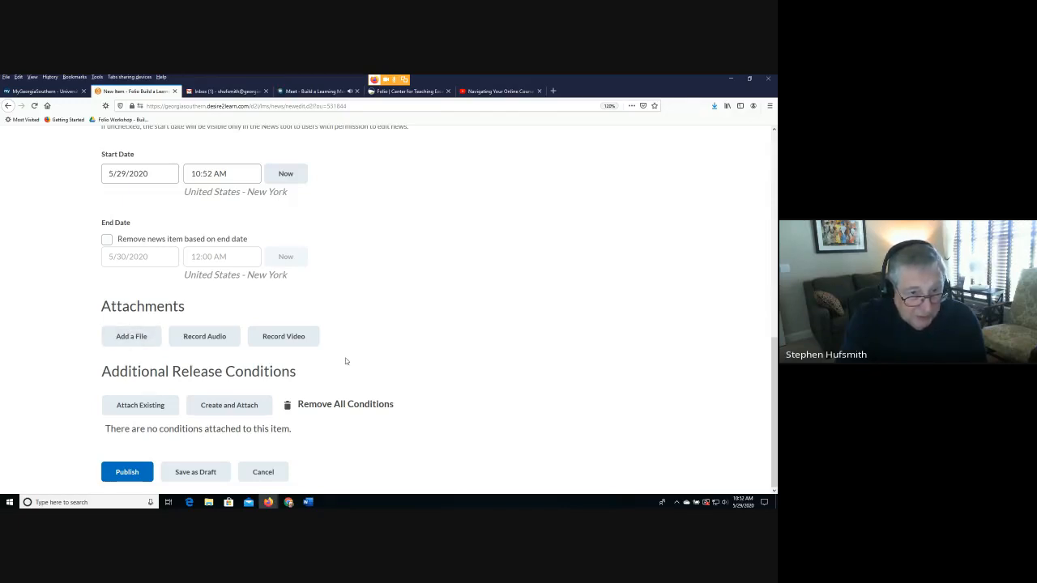
- Look at the video recording option for the news item's attachments and close it without adding a video
{"action": "left_click", "coordinate": [285, 339]}
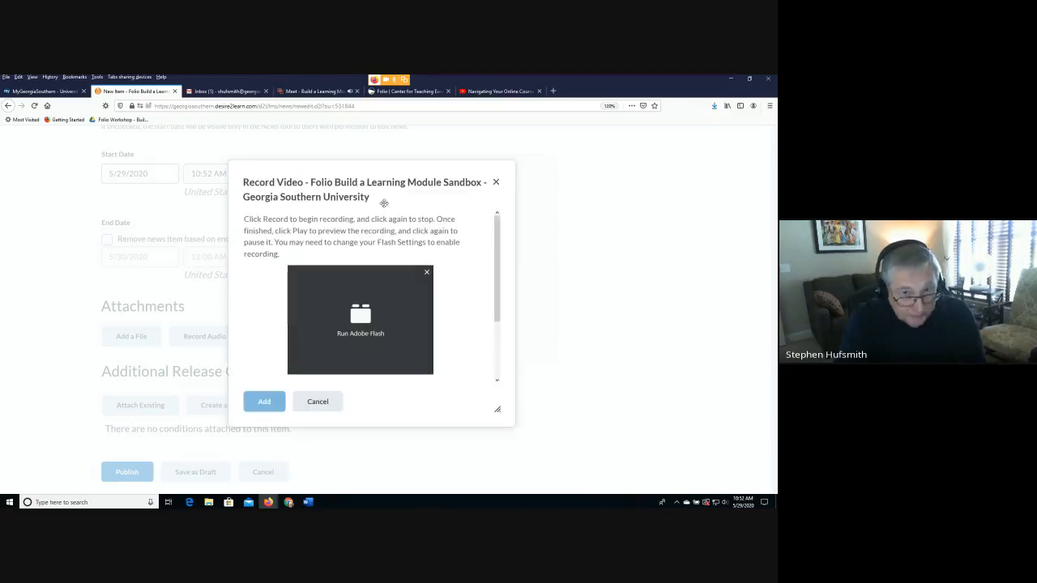
{"action": "right_click", "coordinate": [487, 188]}
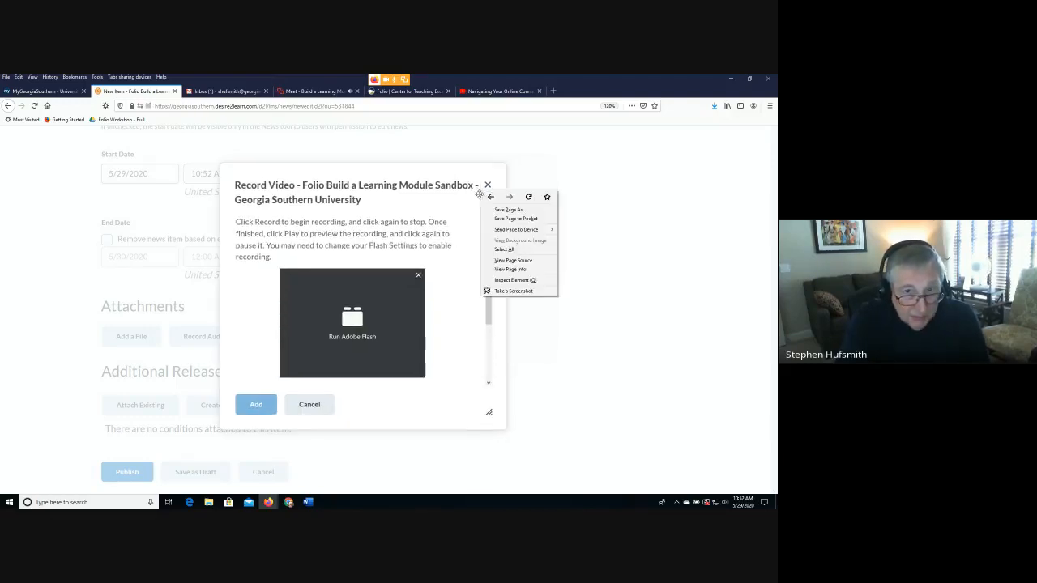
{"action": "left_click", "coordinate": [488, 187]}
{"action": "left_click", "coordinate": [488, 185]}
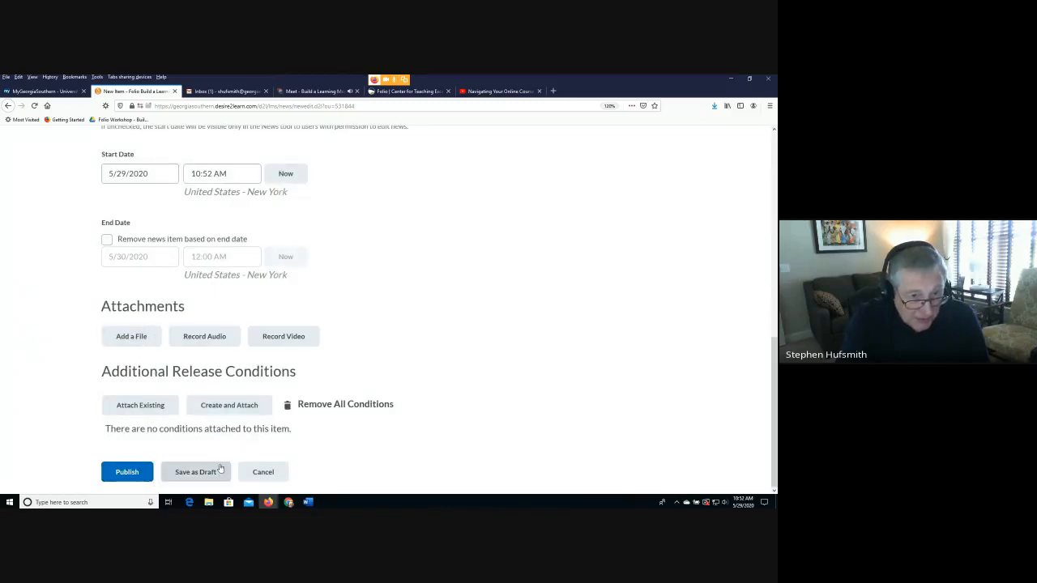
- Enter "Test news item" as the content of the Introduction news item and publish it
{"action": "left_click", "coordinate": [127, 472]}
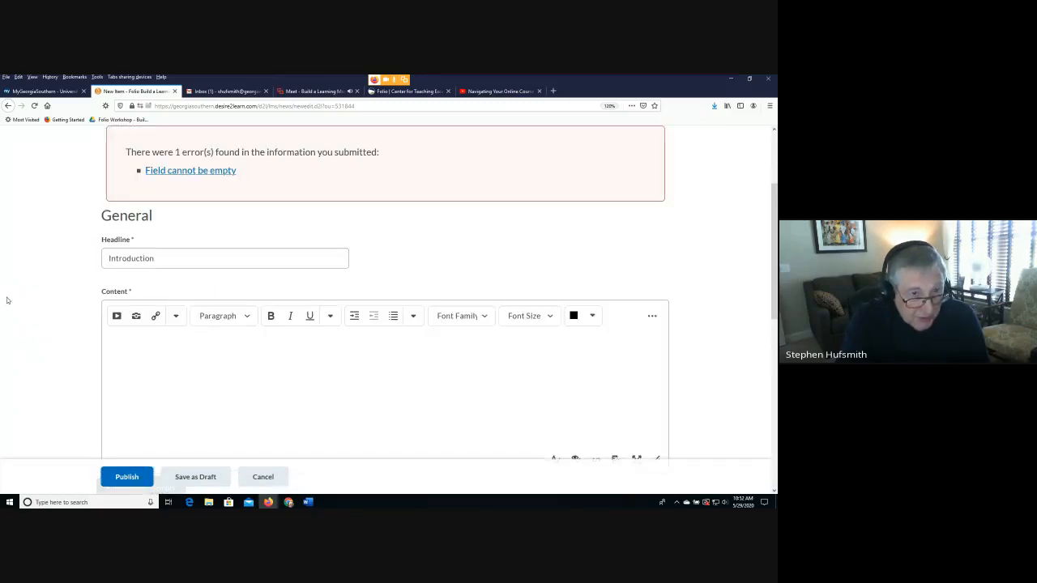
{"action": "left_click", "coordinate": [146, 360]}
{"action": "mouse_move", "coordinate": [308, 502]}
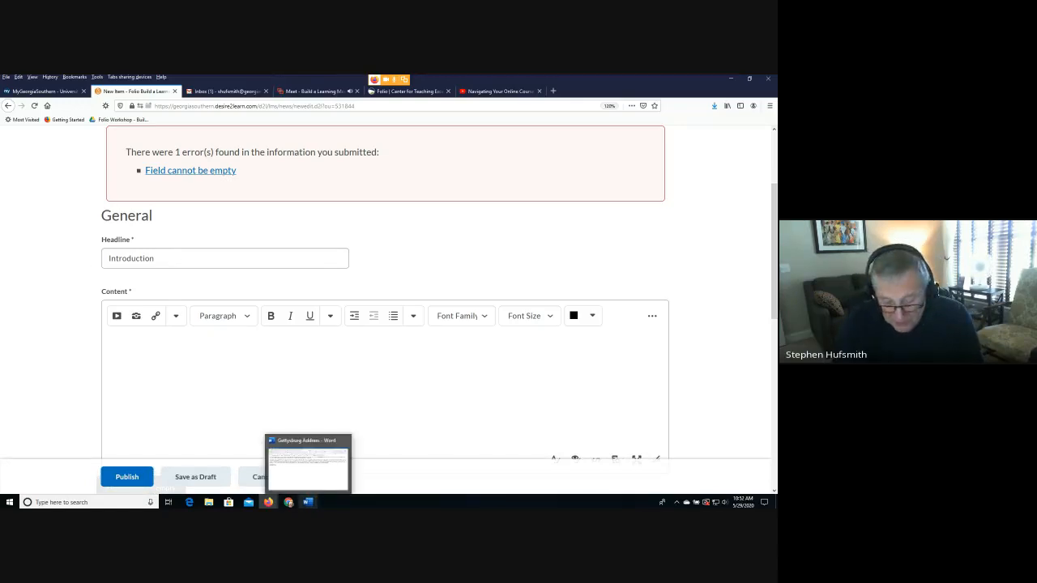
{"action": "type", "text": "Tewst"}
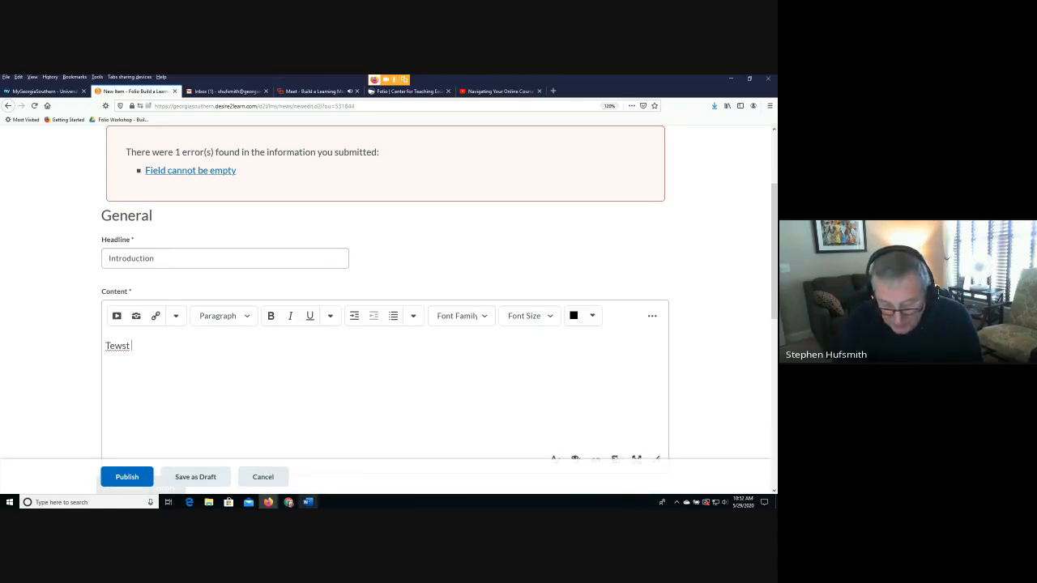
{"action": "type", "text": " BNe"}
{"action": "key", "text": "BackSpace"}
{"action": "key", "text": "BackSpace"}
{"action": "key", "text": "BackSpace"}
{"action": "key", "text": "BackSpace"}
{"action": "key", "text": "BackSpace"}
{"action": "key", "text": "BackSpace"}
{"action": "key", "text": "BackSpace"}
{"action": "key", "text": "BackSpace"}
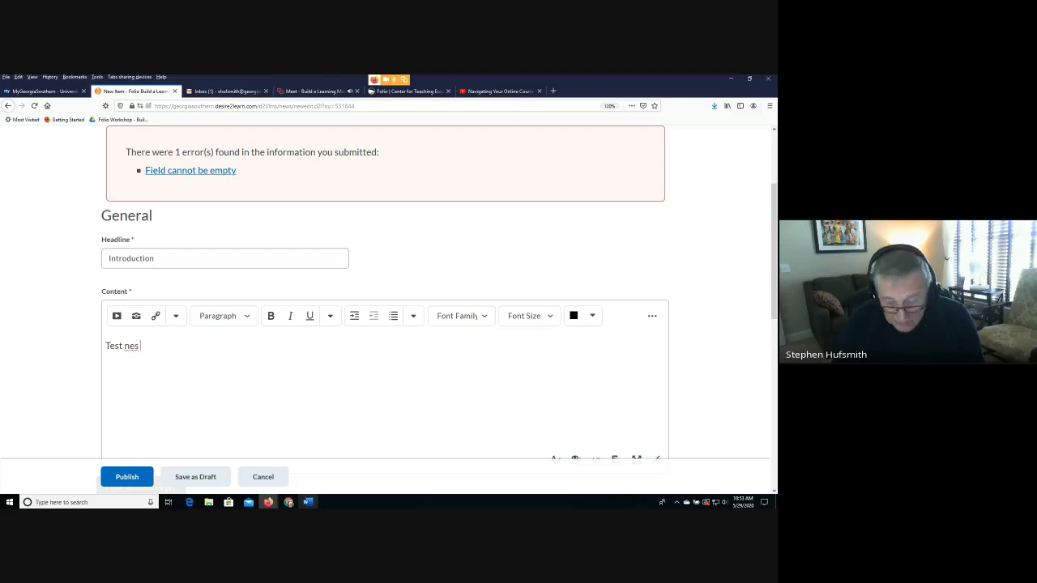
{"action": "type", "text": "st news i"}
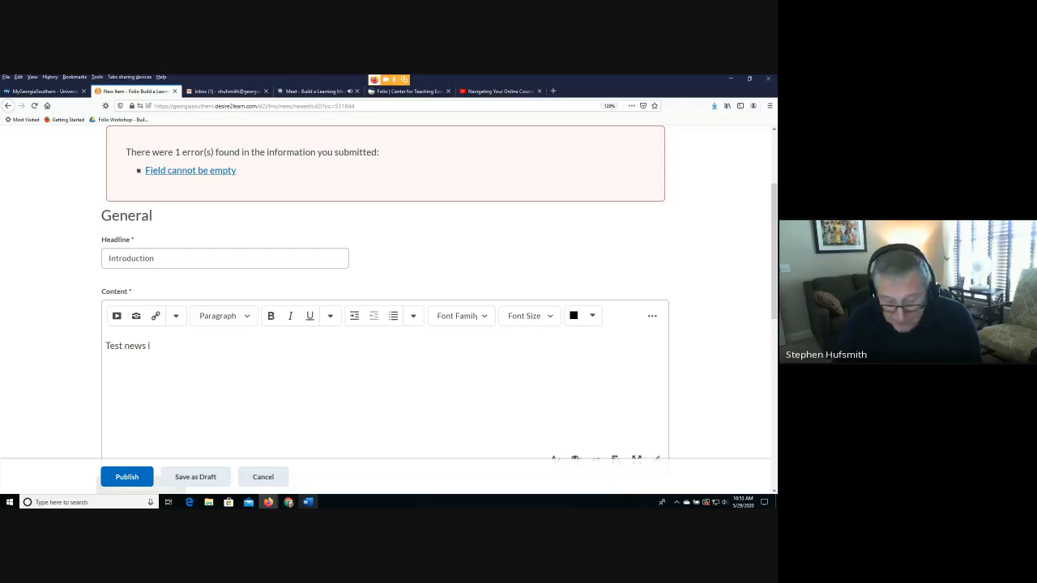
{"action": "type", "text": "tem"}
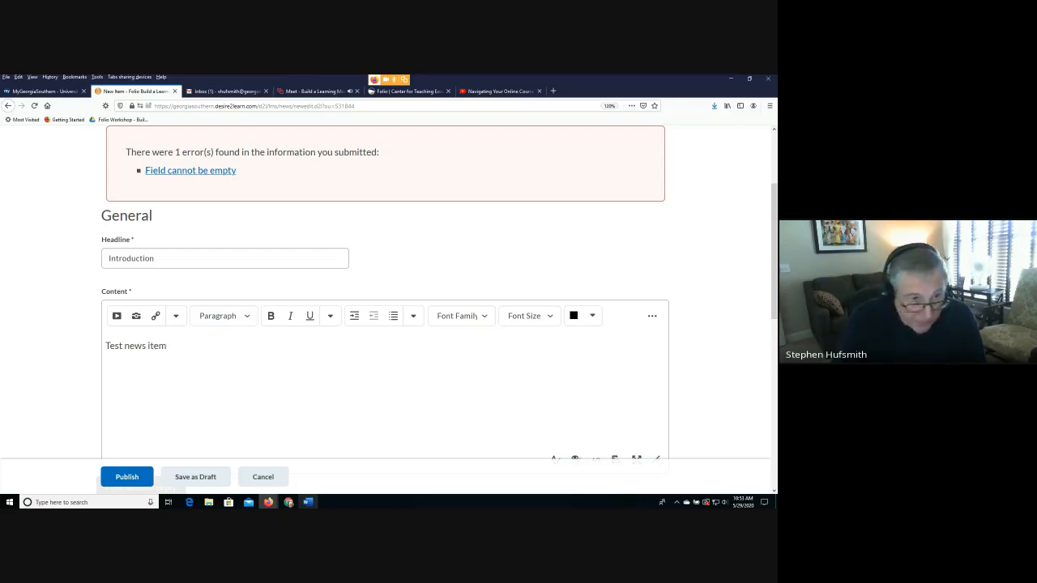
{"action": "left_click", "coordinate": [126, 477]}
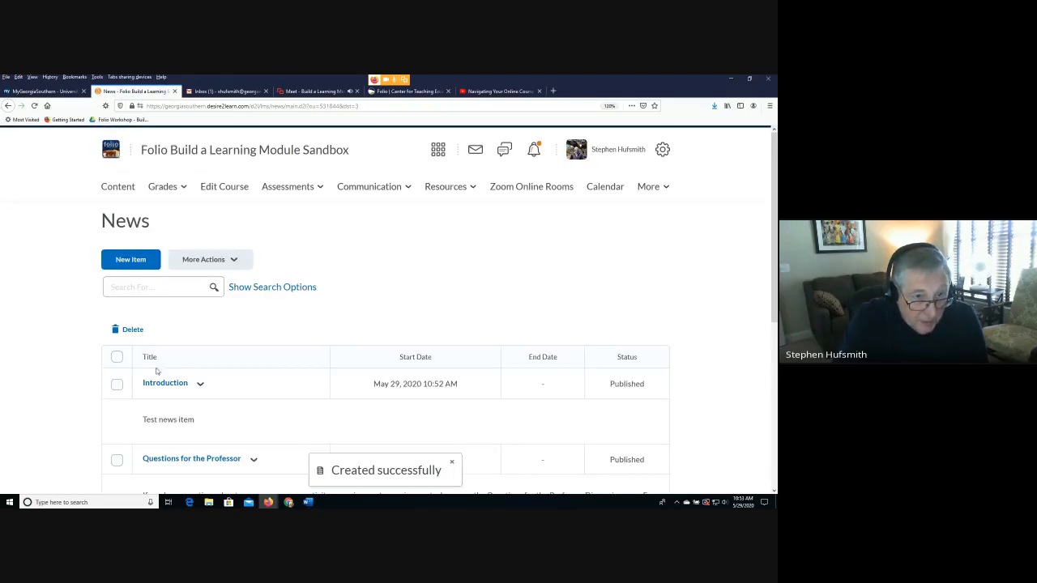
- Return to the course homepage and review how the Introduction item appears among the news items
{"action": "left_click", "coordinate": [117, 186]}
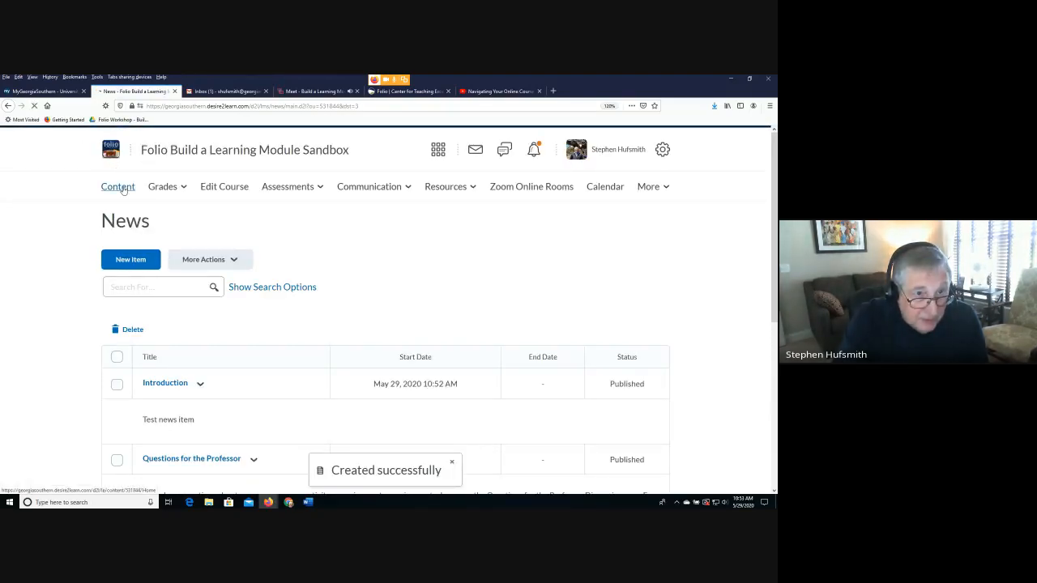
{"action": "left_click", "coordinate": [187, 153]}
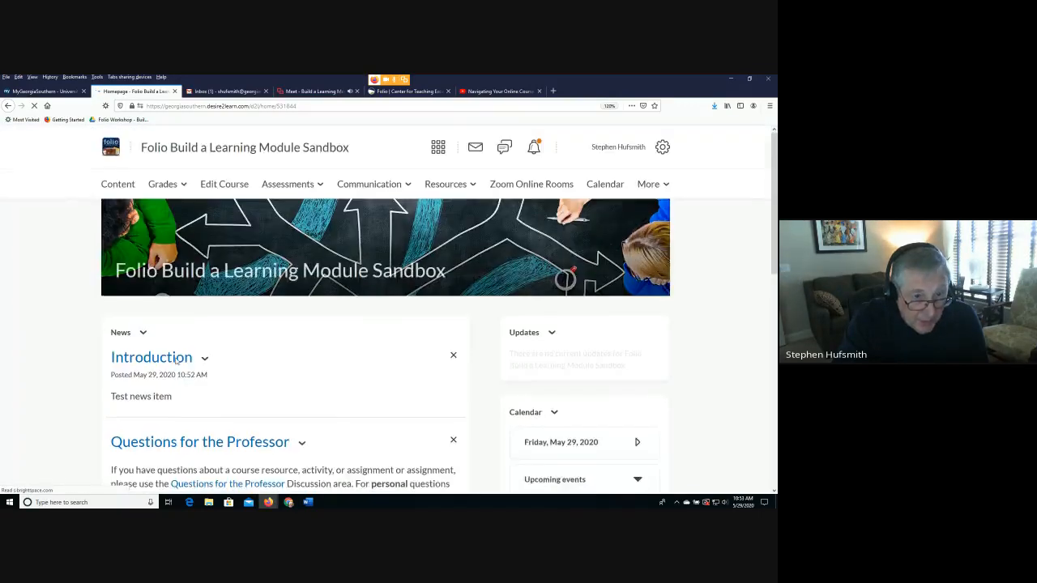
{"action": "scroll", "coordinate": [134, 235], "scroll_direction": "down", "scroll_amount": 3}
{"action": "scroll", "coordinate": [135, 235], "scroll_direction": "up", "scroll_amount": 2}
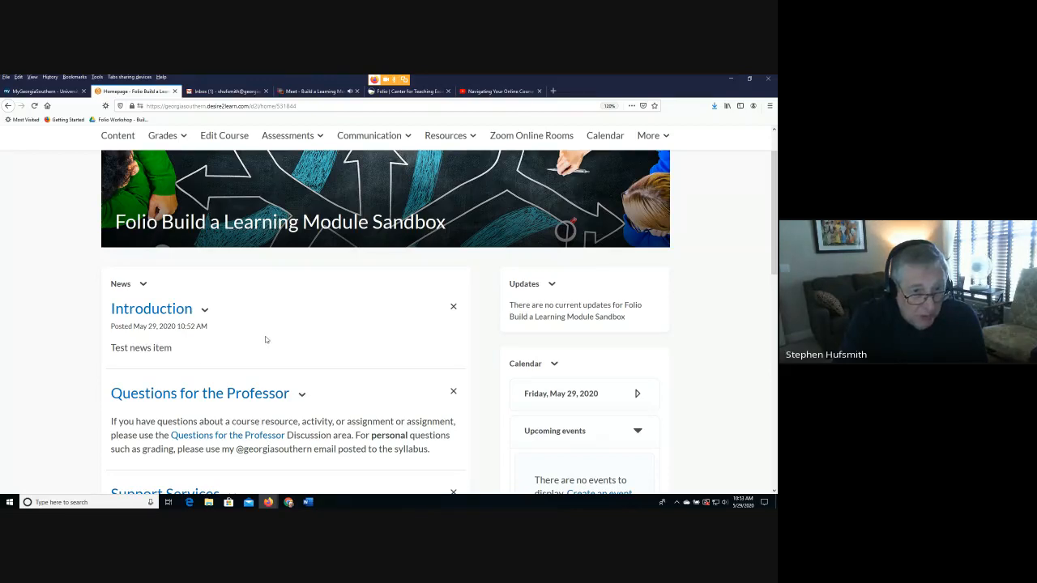
{"action": "scroll", "coordinate": [238, 358], "scroll_direction": "down", "scroll_amount": 1}
{"action": "scroll", "coordinate": [240, 363], "scroll_direction": "up", "scroll_amount": 2}
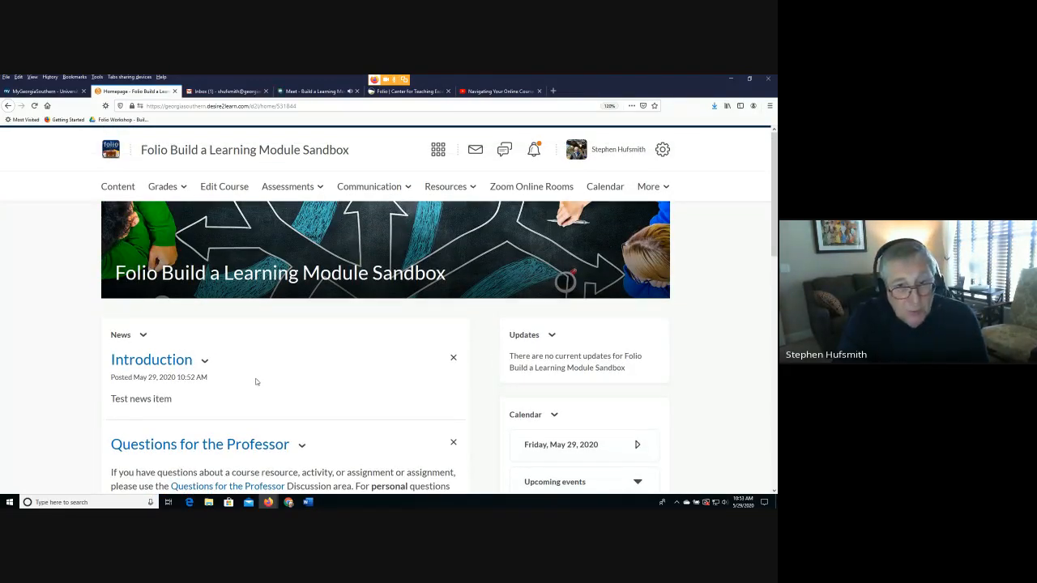
{"action": "scroll", "coordinate": [256, 382], "scroll_direction": "down", "scroll_amount": 2}
{"action": "scroll", "coordinate": [257, 381], "scroll_direction": "up", "scroll_amount": 2}
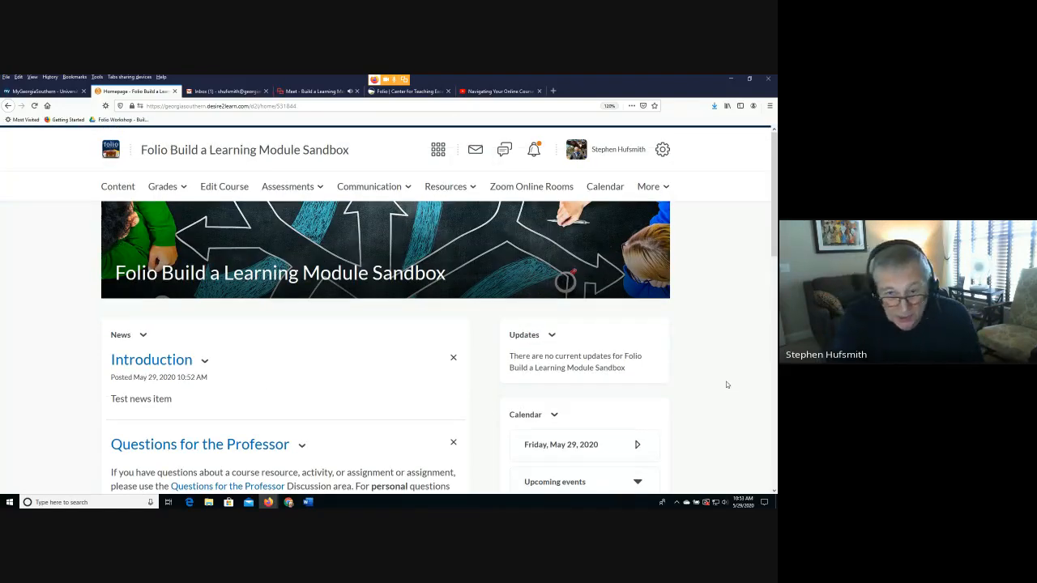
- Open the full course calendar from the homepage's Calendar widget
{"action": "scroll", "coordinate": [724, 391], "scroll_direction": "down", "scroll_amount": 2}
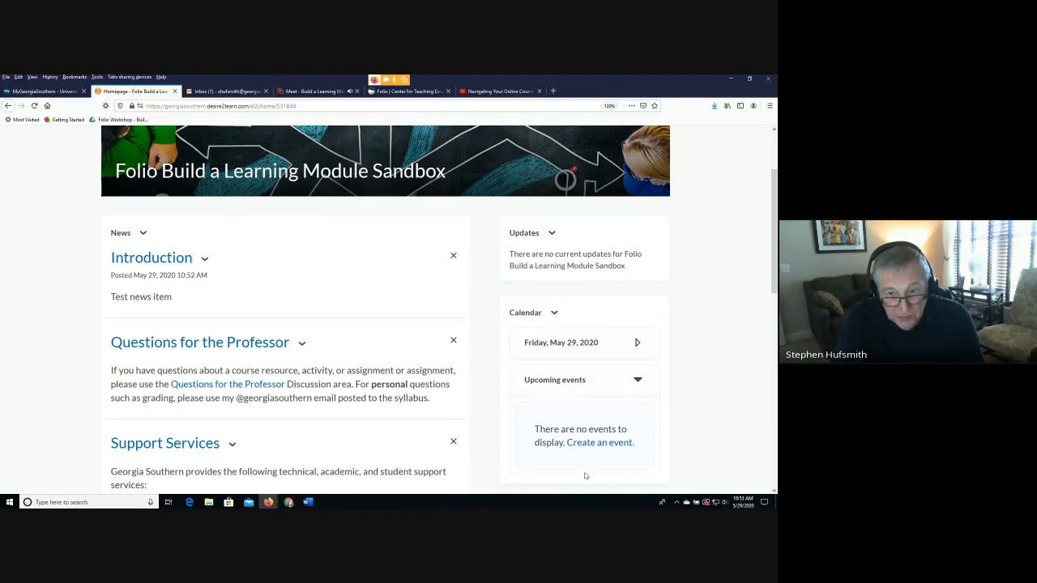
{"action": "left_click", "coordinate": [554, 312]}
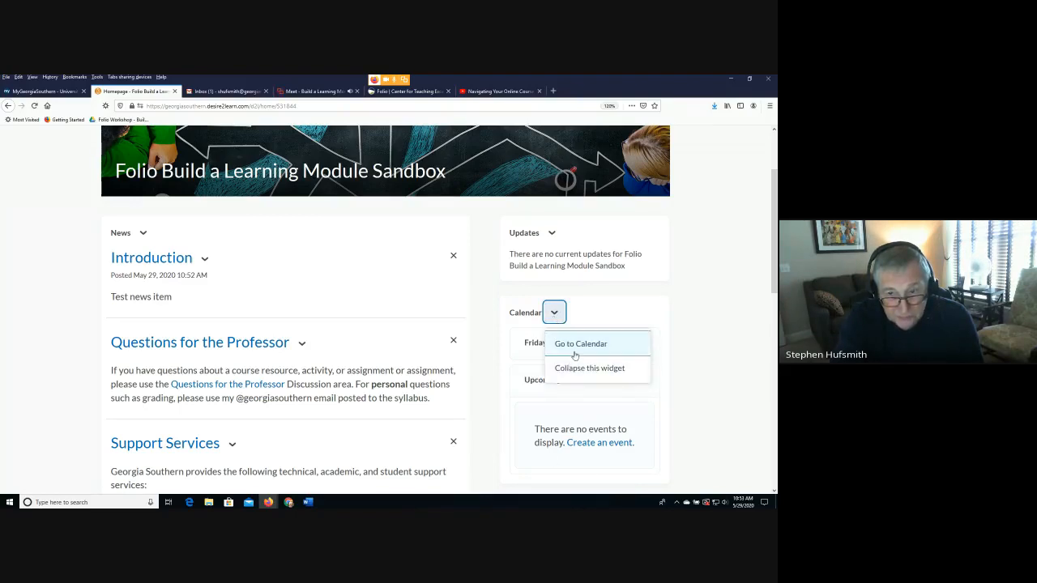
{"action": "left_click", "coordinate": [567, 345]}
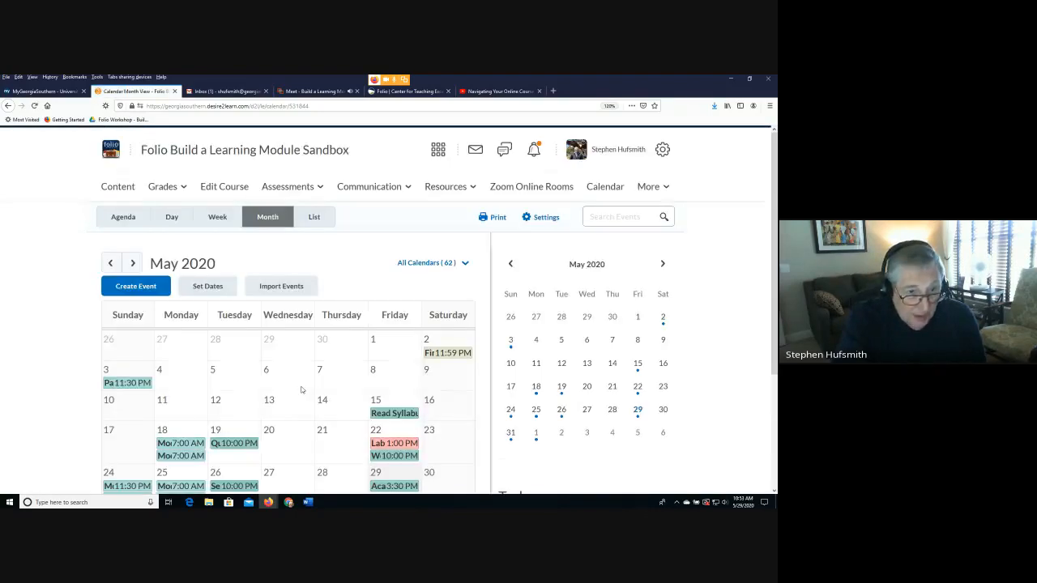
- Review the May 2020 course calendar and the list of calendars available for filtering, then close the list
{"action": "scroll", "coordinate": [300, 391], "scroll_direction": "down", "scroll_amount": 2}
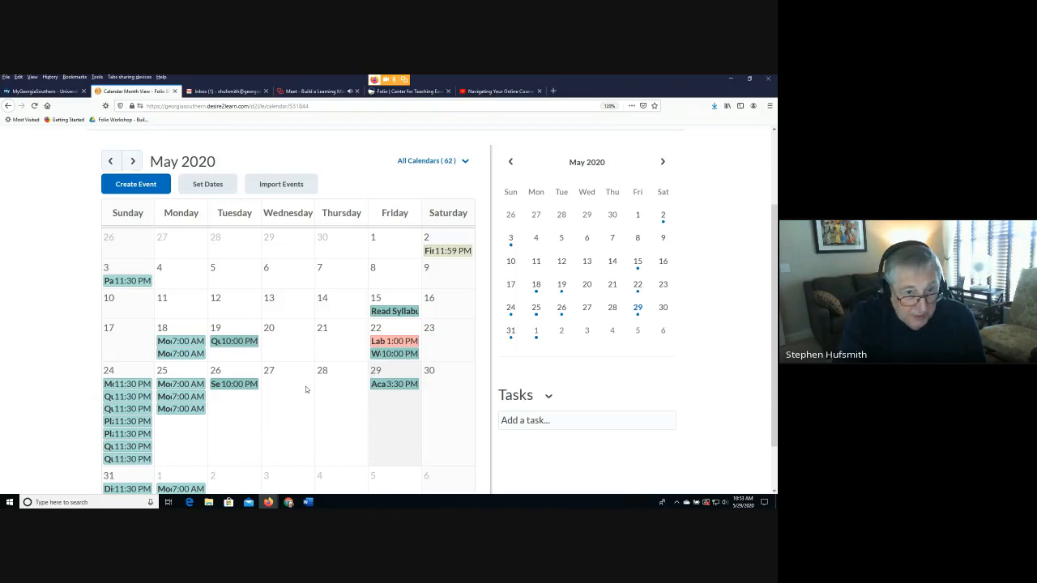
{"action": "scroll", "coordinate": [305, 390], "scroll_direction": "up", "scroll_amount": 2}
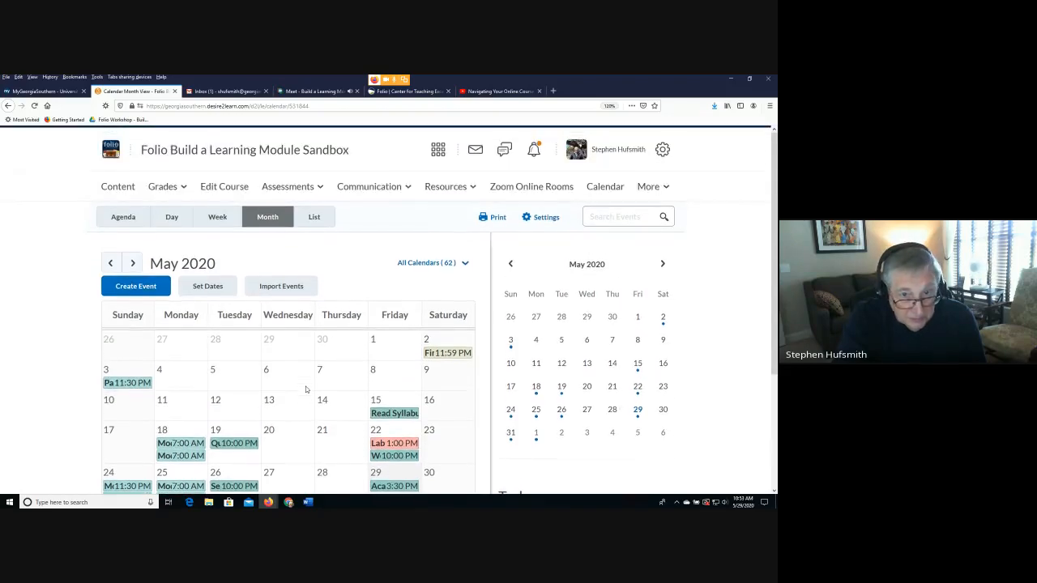
{"action": "left_click", "coordinate": [462, 269]}
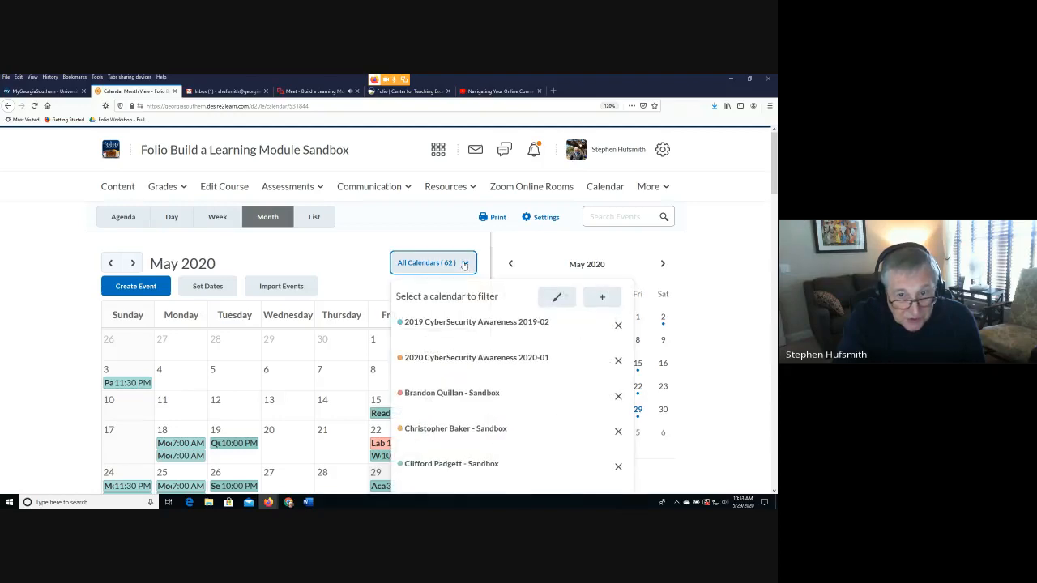
{"action": "scroll", "coordinate": [463, 412], "scroll_direction": "down", "scroll_amount": 3}
{"action": "scroll", "coordinate": [465, 429], "scroll_direction": "up", "scroll_amount": 2}
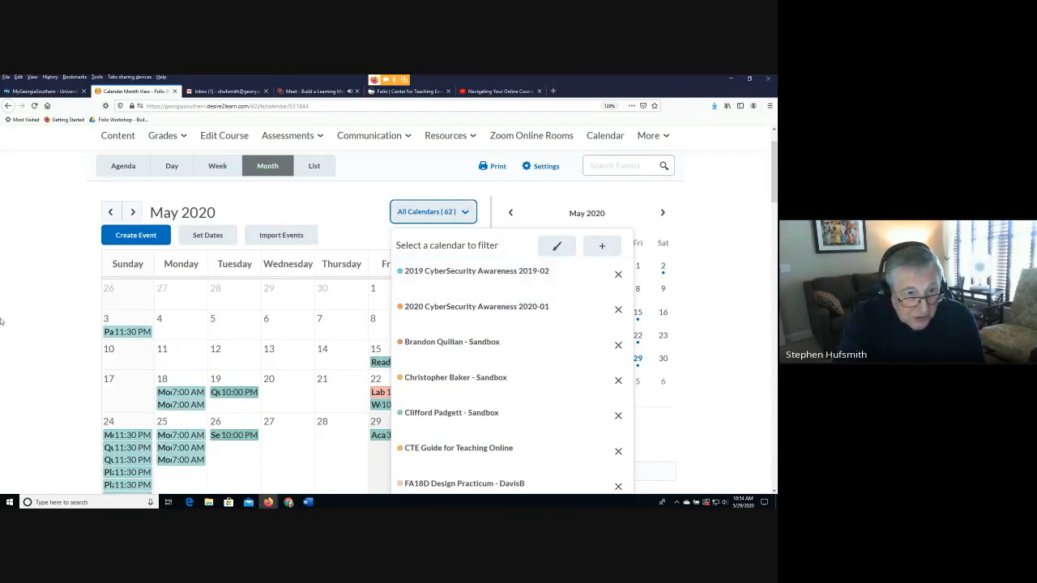
{"action": "left_click", "coordinate": [27, 321]}
- Open the form for creating a calendar event, review its title and description fields, and cancel without creating an event
{"action": "left_click", "coordinate": [143, 236]}
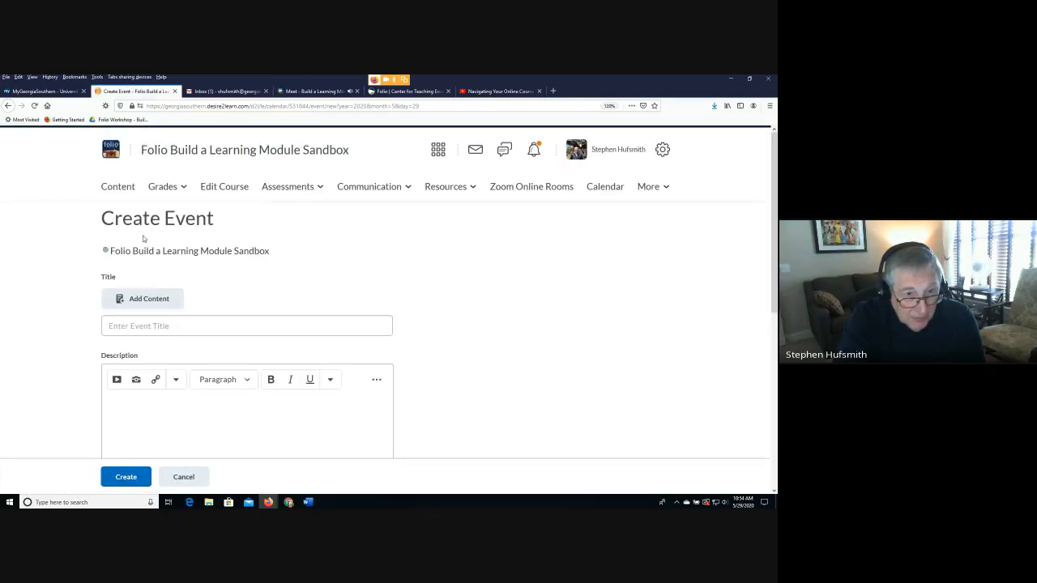
{"action": "scroll", "coordinate": [245, 303], "scroll_direction": "down", "scroll_amount": 1}
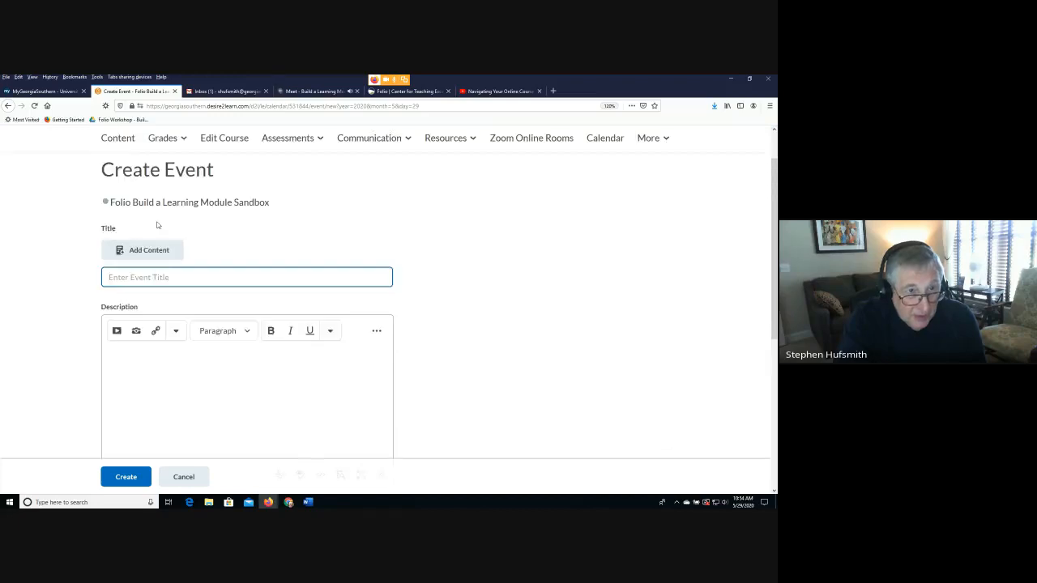
{"action": "scroll", "coordinate": [121, 267], "scroll_direction": "up", "scroll_amount": 1}
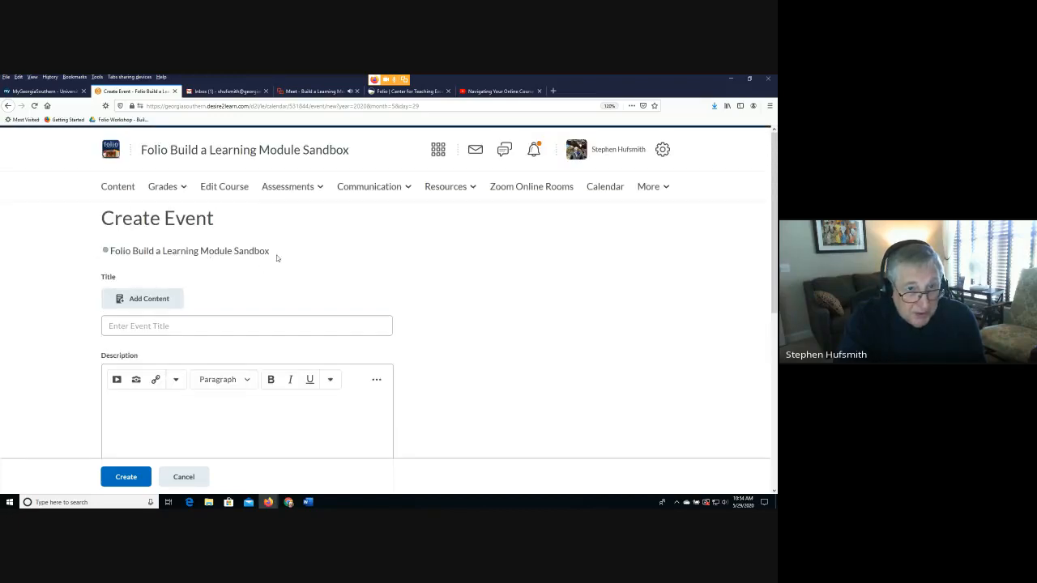
{"action": "left_click", "coordinate": [140, 325]}
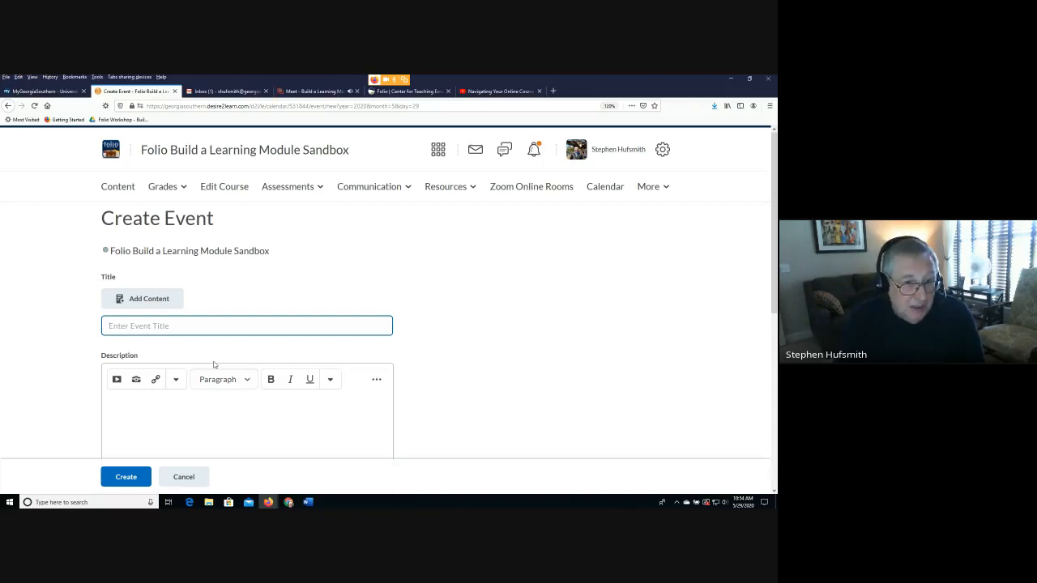
{"action": "left_click", "coordinate": [184, 478]}
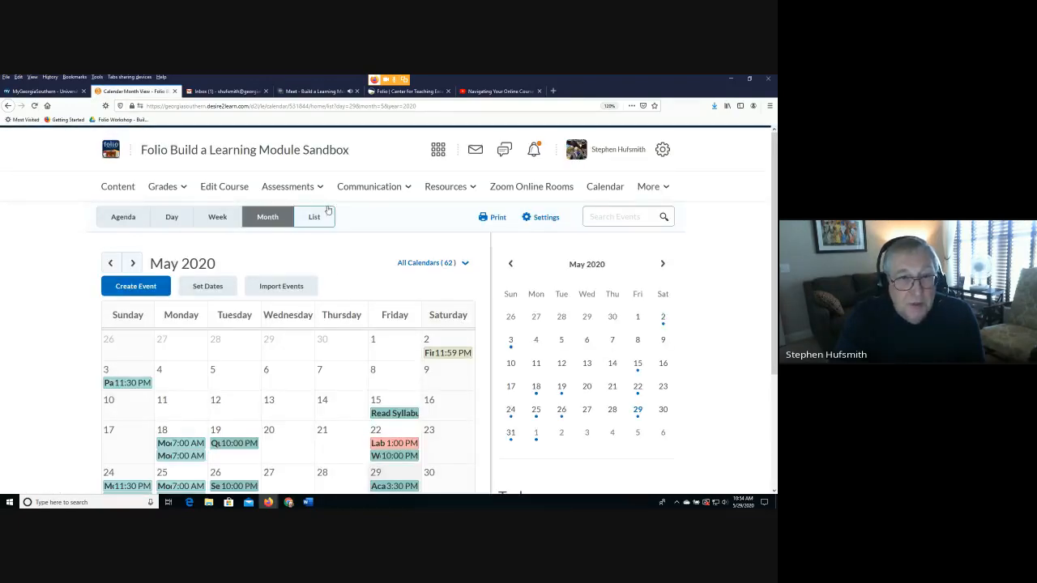
- Open the Assignment 1 folder from the course's Dropbox folders for editing
{"action": "left_click", "coordinate": [285, 192]}
{"action": "left_click", "coordinate": [272, 241]}
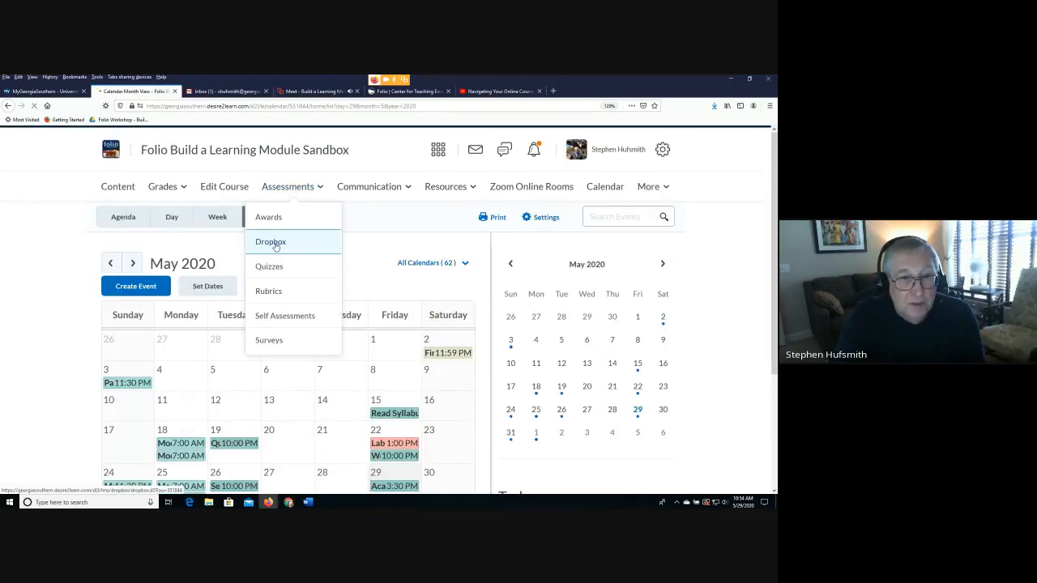
{"action": "left_click", "coordinate": [201, 387]}
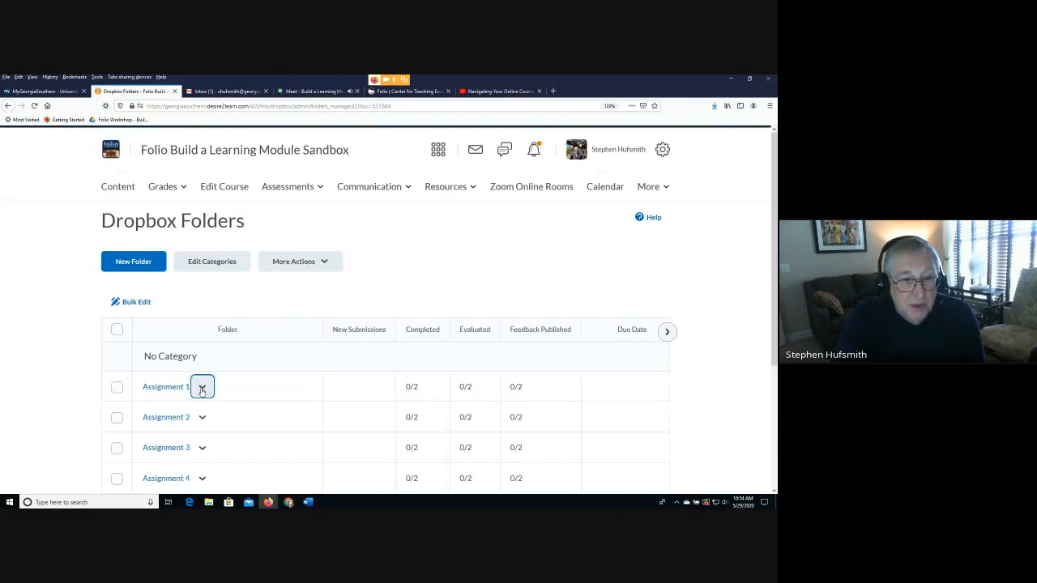
{"action": "left_click", "coordinate": [216, 282]}
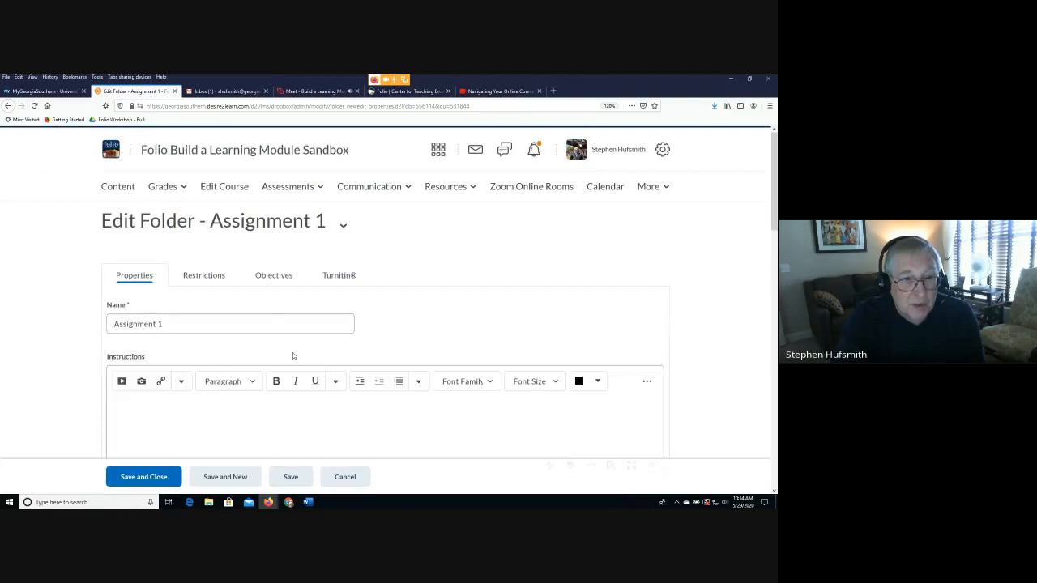
- Review the due date, availability and release condition restrictions of the Assignment 1 folder and leave without changing them
{"action": "scroll", "coordinate": [205, 293], "scroll_direction": "down", "scroll_amount": 1}
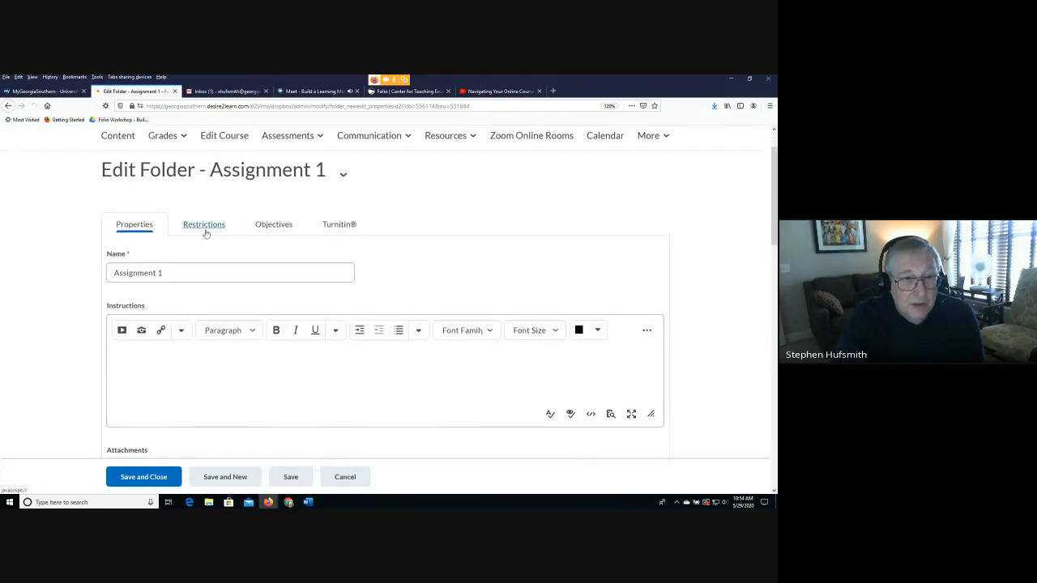
{"action": "left_click", "coordinate": [205, 232]}
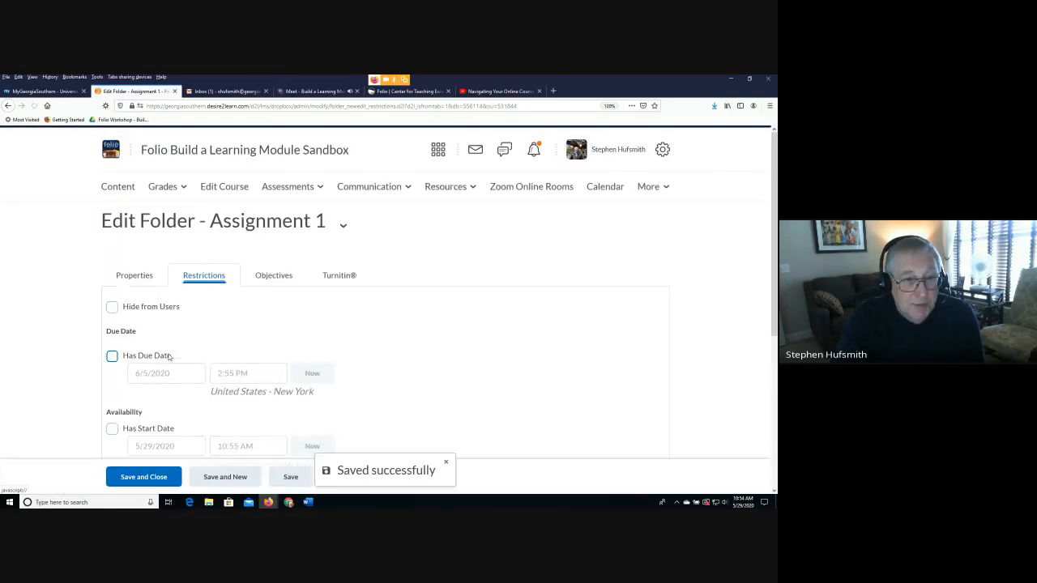
{"action": "scroll", "coordinate": [180, 371], "scroll_direction": "down", "scroll_amount": 3}
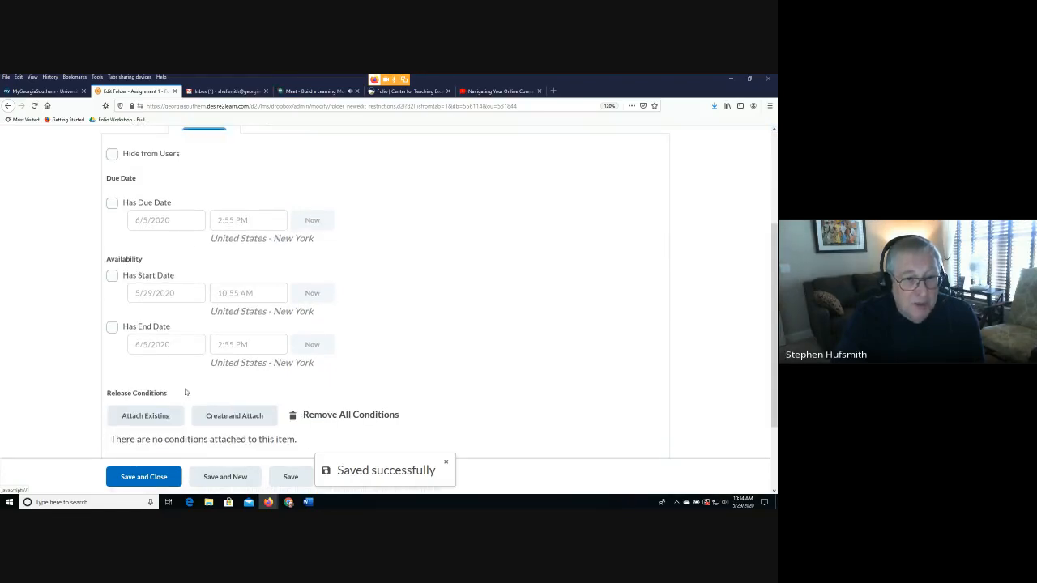
{"action": "scroll", "coordinate": [284, 334], "scroll_direction": "up", "scroll_amount": 4}
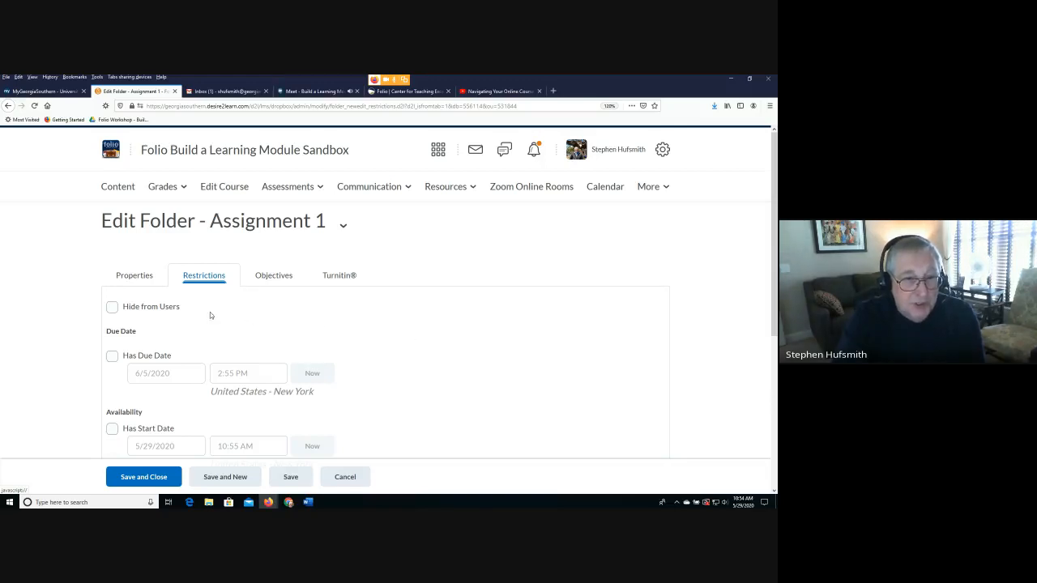
{"action": "left_click", "coordinate": [344, 477]}
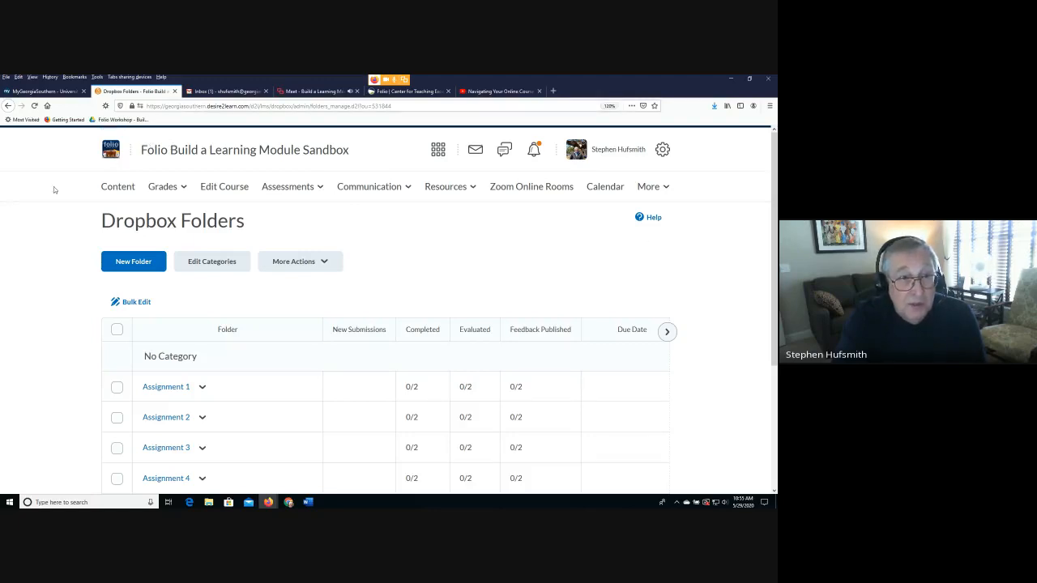
- Look over the Folio links on the MyGeorgiaSouthern portal and return to the course's Dropbox folders
{"action": "left_click", "coordinate": [48, 91]}
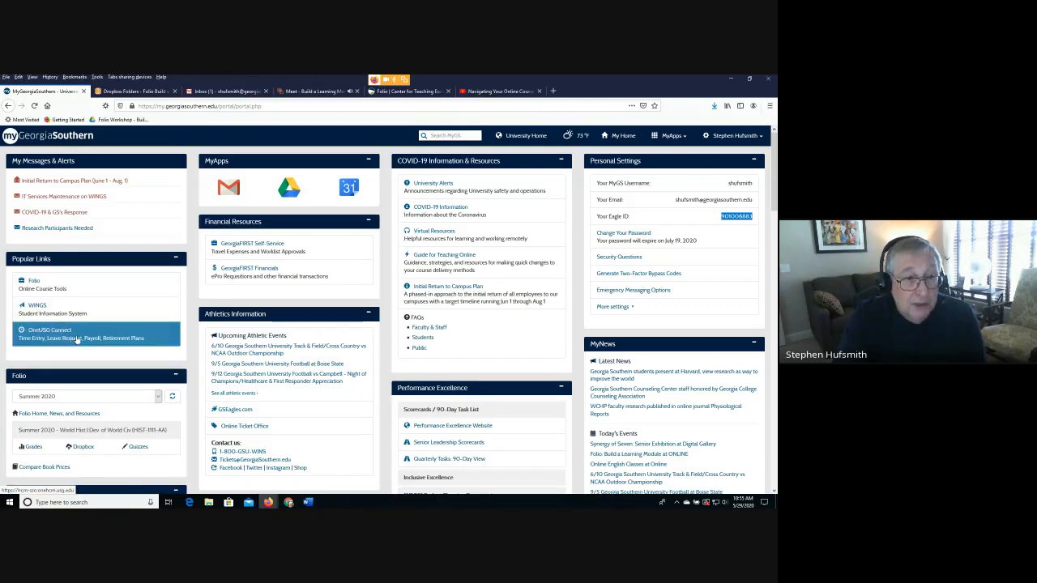
{"action": "scroll", "coordinate": [122, 356], "scroll_direction": "down", "scroll_amount": 2}
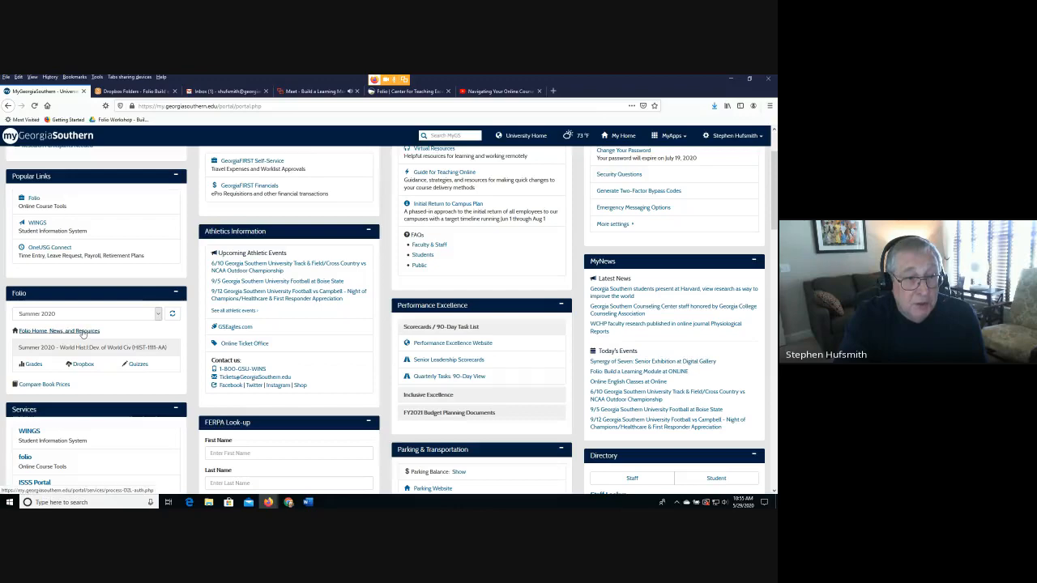
{"action": "scroll", "coordinate": [83, 334], "scroll_direction": "up", "scroll_amount": 2}
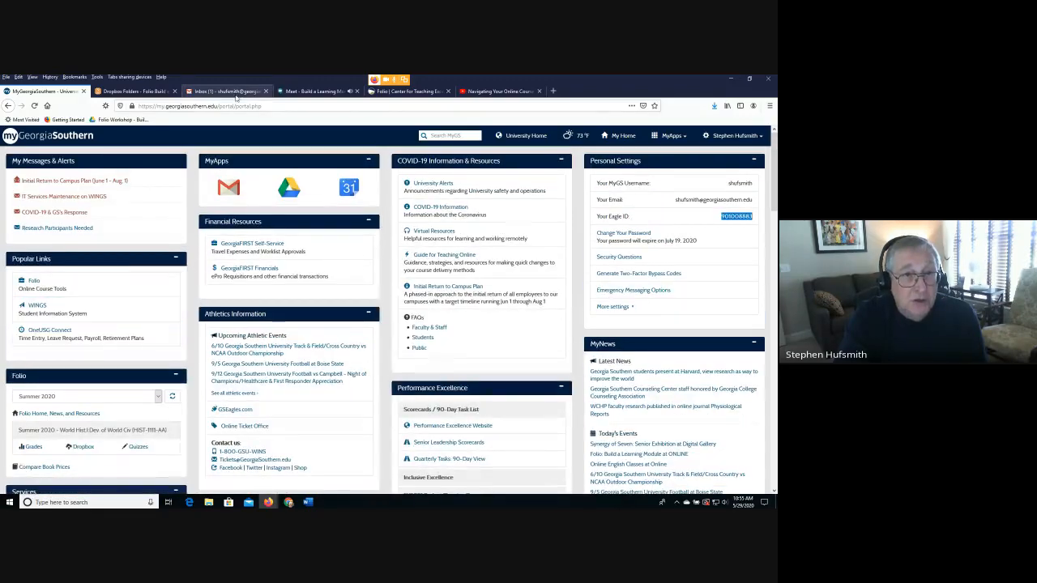
{"action": "left_click", "coordinate": [158, 92]}
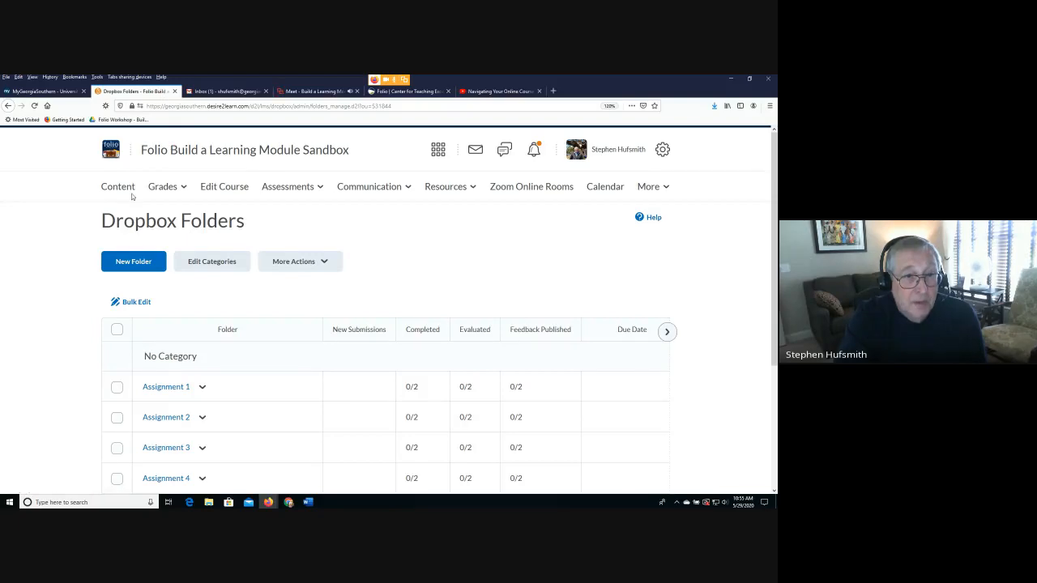
- Open the Course Offering Information from Course Administration and locate the course's active status setting
{"action": "left_click", "coordinate": [218, 189]}
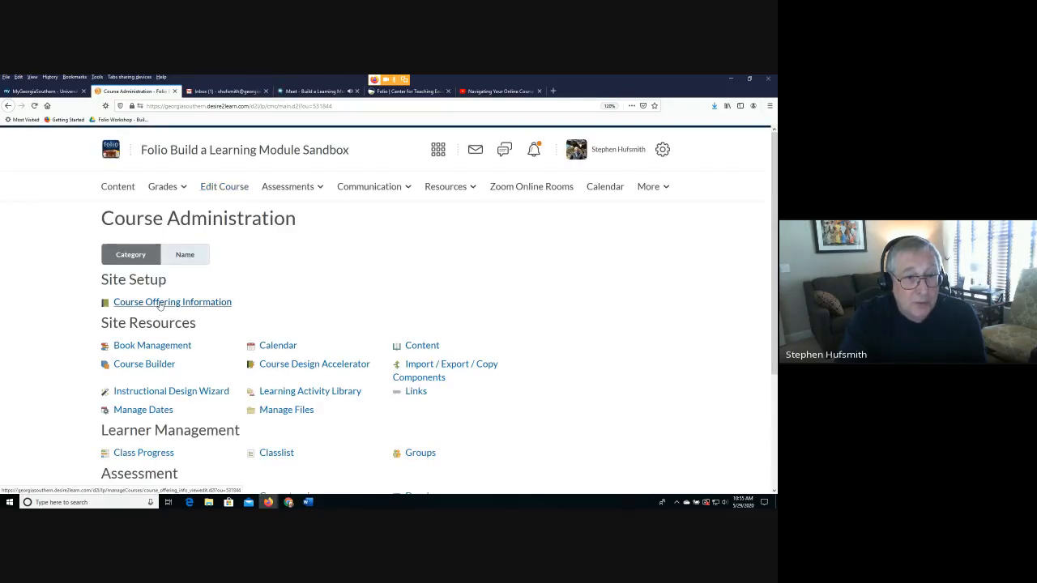
{"action": "left_click", "coordinate": [160, 302]}
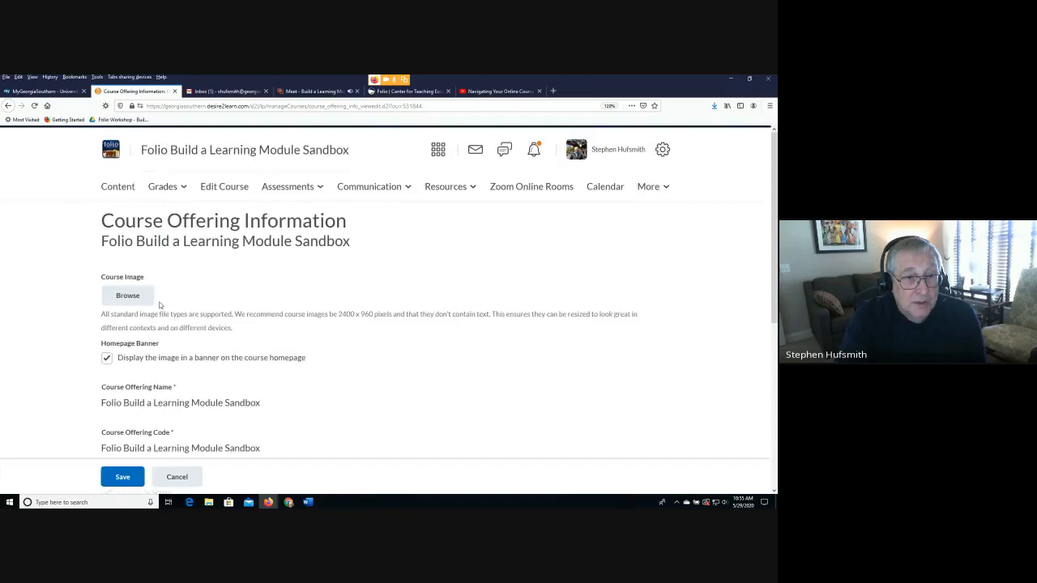
{"action": "scroll", "coordinate": [164, 303], "scroll_direction": "down", "scroll_amount": 3}
{"action": "scroll", "coordinate": [164, 303], "scroll_direction": "down", "scroll_amount": 2}
{"action": "scroll", "coordinate": [162, 295], "scroll_direction": "up", "scroll_amount": 2}
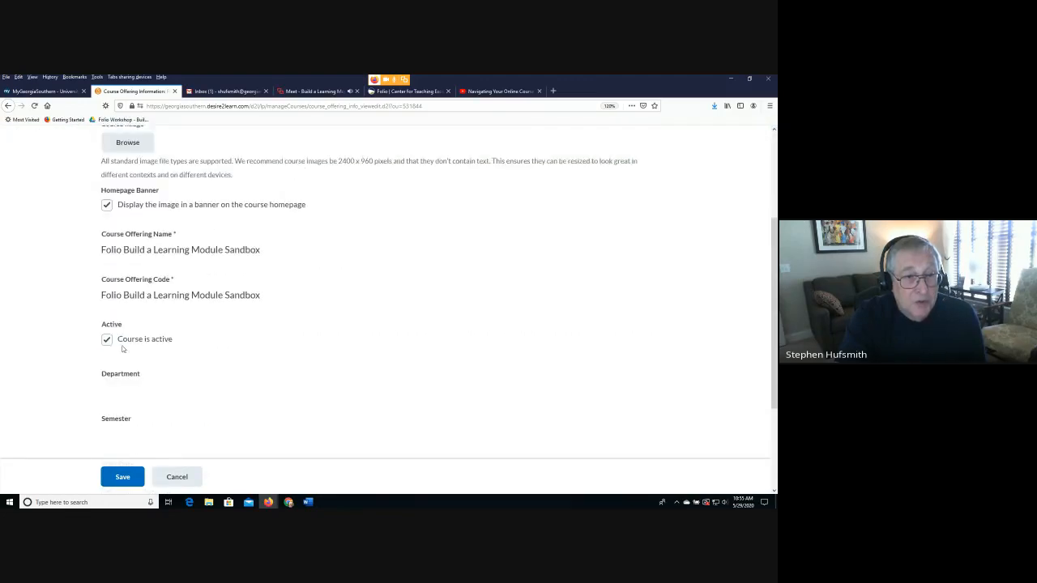
- Try marking the course as inactive, make it active again, and save the course offering information
{"action": "left_click", "coordinate": [112, 341]}
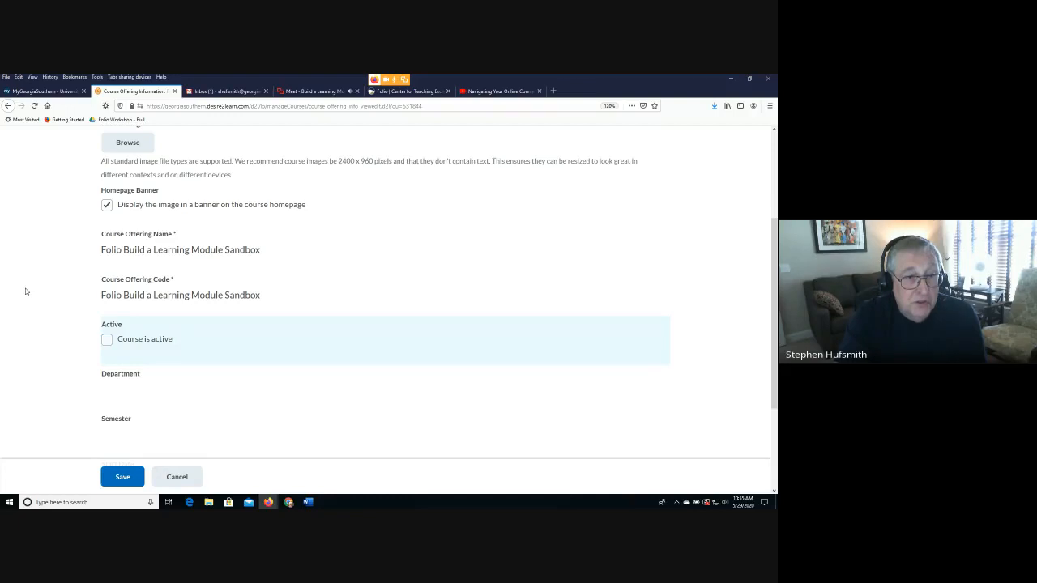
{"action": "left_click", "coordinate": [125, 481]}
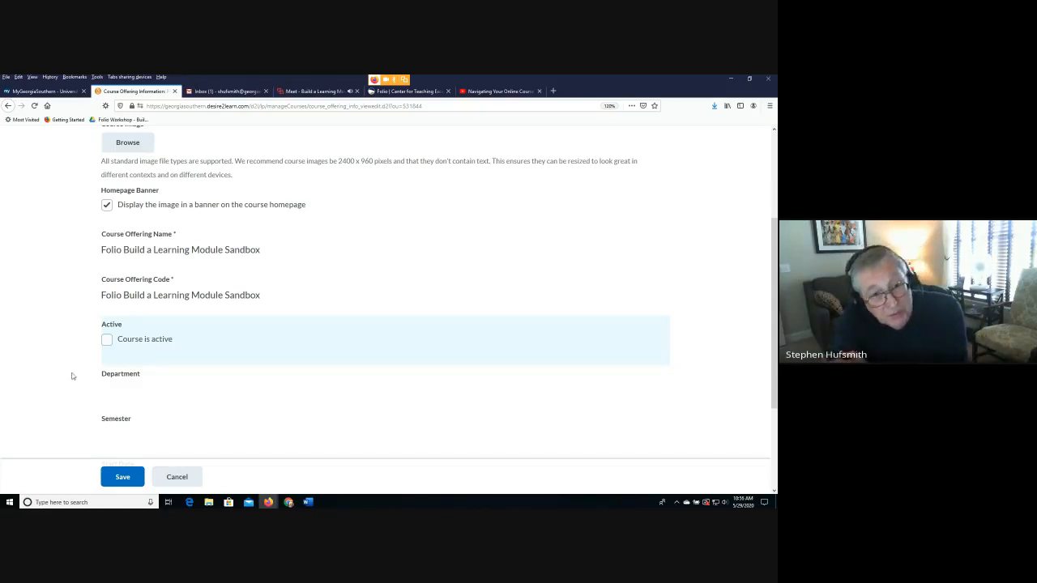
{"action": "left_click", "coordinate": [106, 339]}
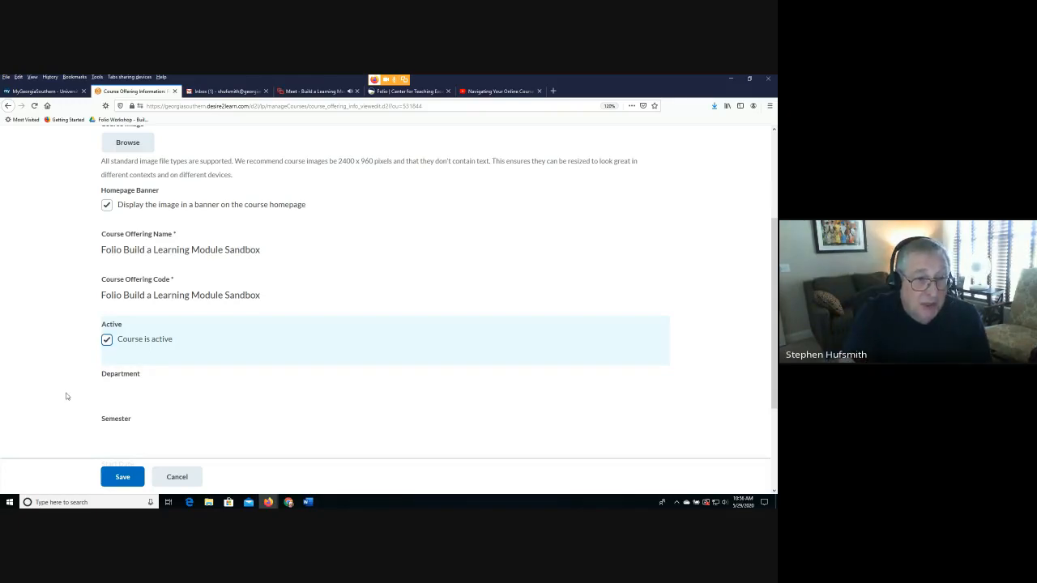
{"action": "left_click", "coordinate": [123, 477]}
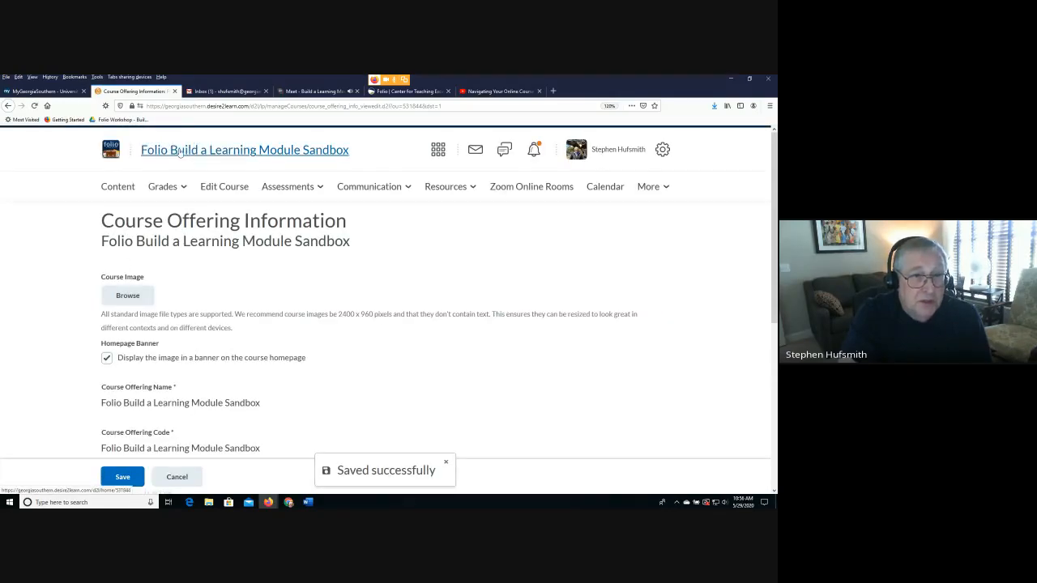
- Open the course homepage, check the Google Meet call briefly, and return to the homepage
{"action": "left_click", "coordinate": [180, 154]}
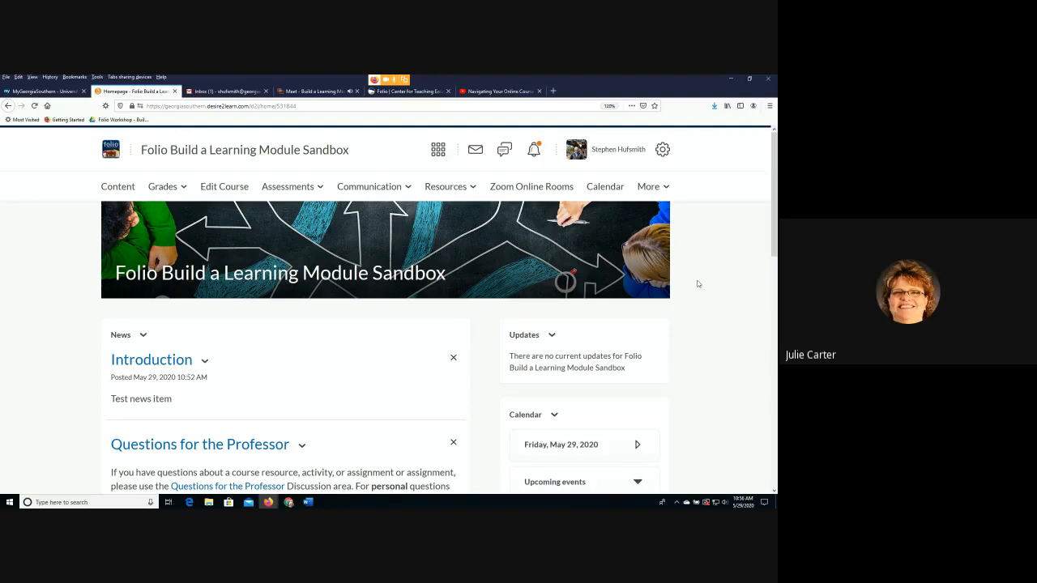
{"action": "left_click", "coordinate": [290, 91]}
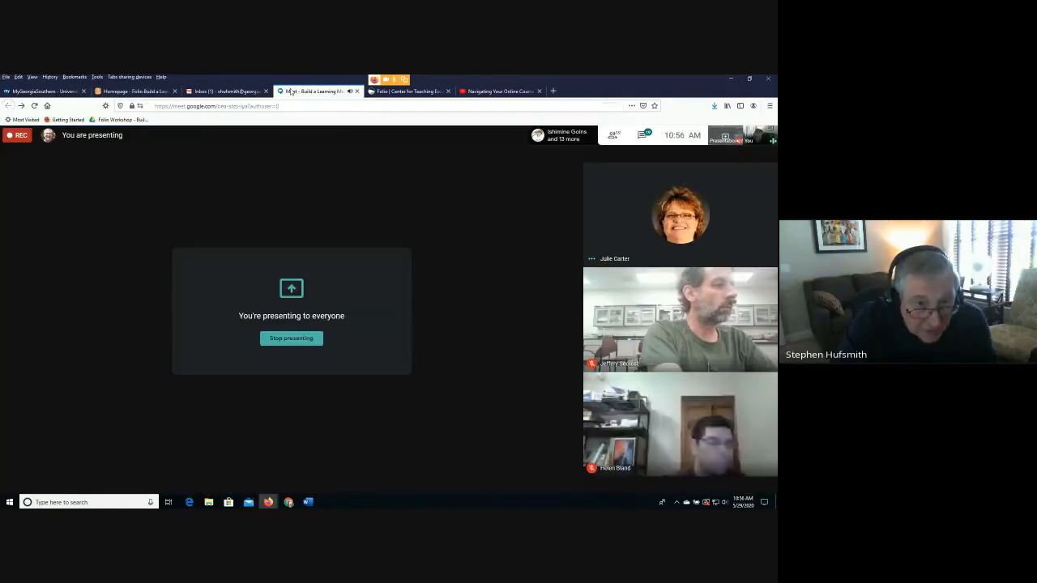
{"action": "left_click", "coordinate": [140, 92]}
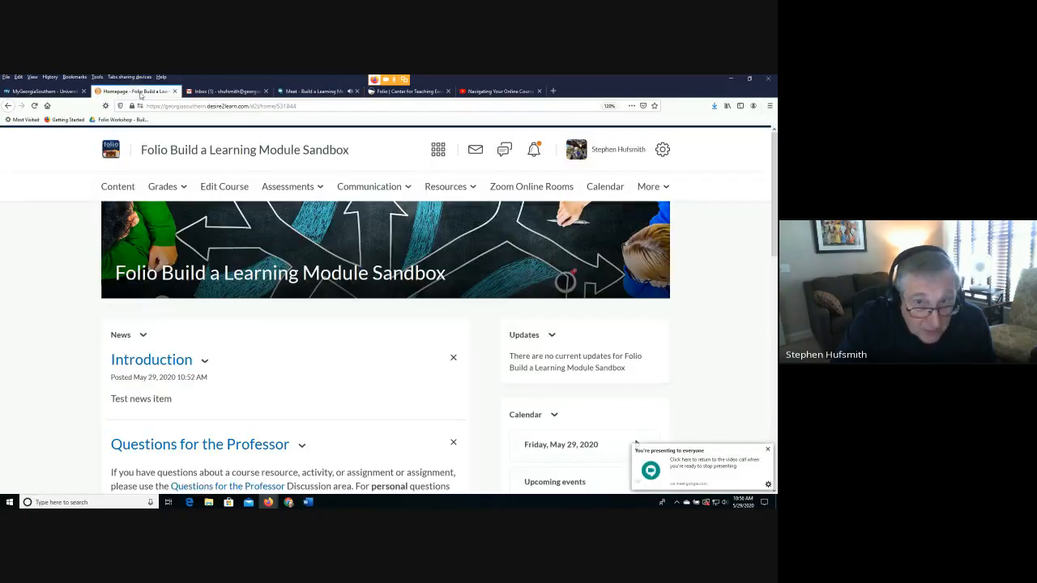
- Switch to the Folio Workshop presentation in Google Slides and show the Faculty Professional Development Badges slide
{"action": "left_click", "coordinate": [416, 91]}
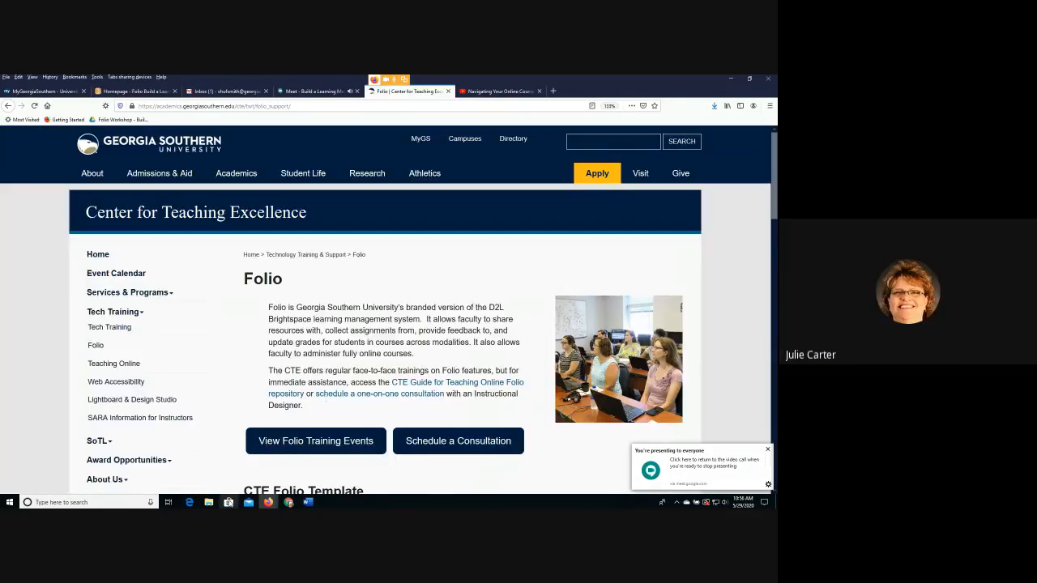
{"action": "mouse_move", "coordinate": [269, 502]}
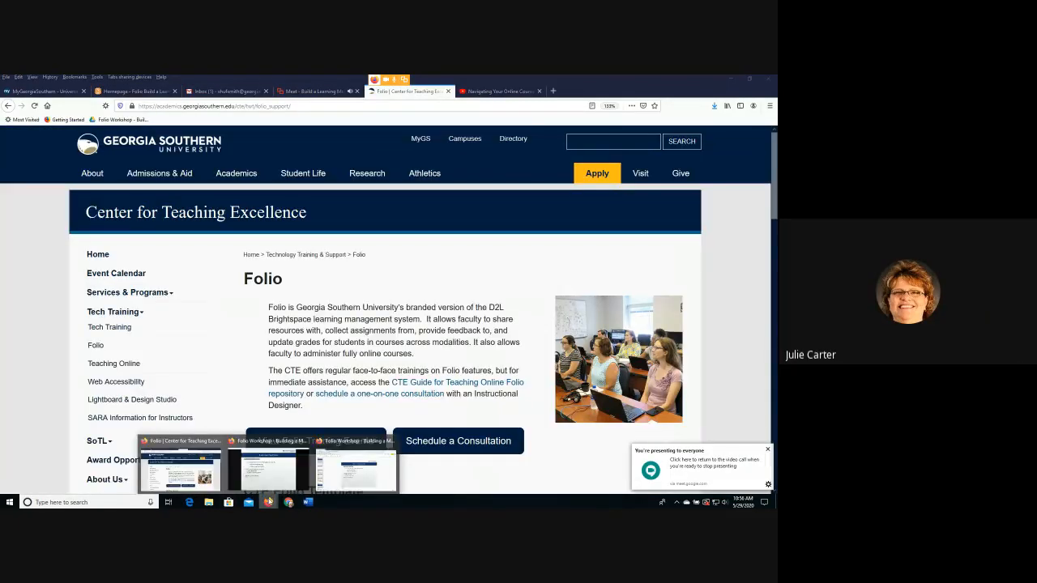
{"action": "left_click", "coordinate": [283, 450]}
{"action": "scroll", "coordinate": [379, 392], "scroll_direction": "down", "scroll_amount": 2}
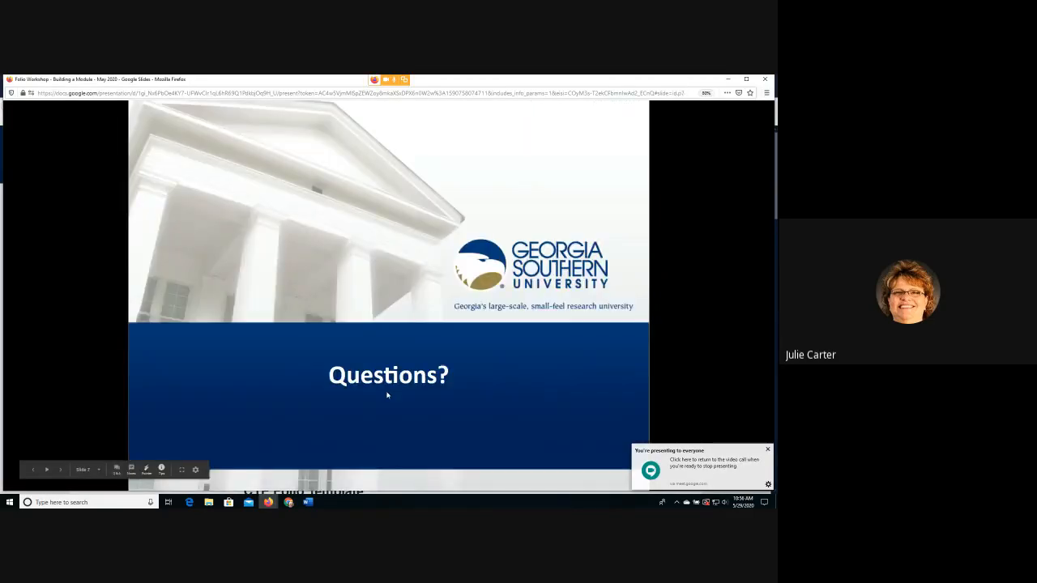
{"action": "scroll", "coordinate": [387, 394], "scroll_direction": "up", "scroll_amount": 1}
{"action": "scroll", "coordinate": [448, 299], "scroll_direction": "down", "scroll_amount": 1}
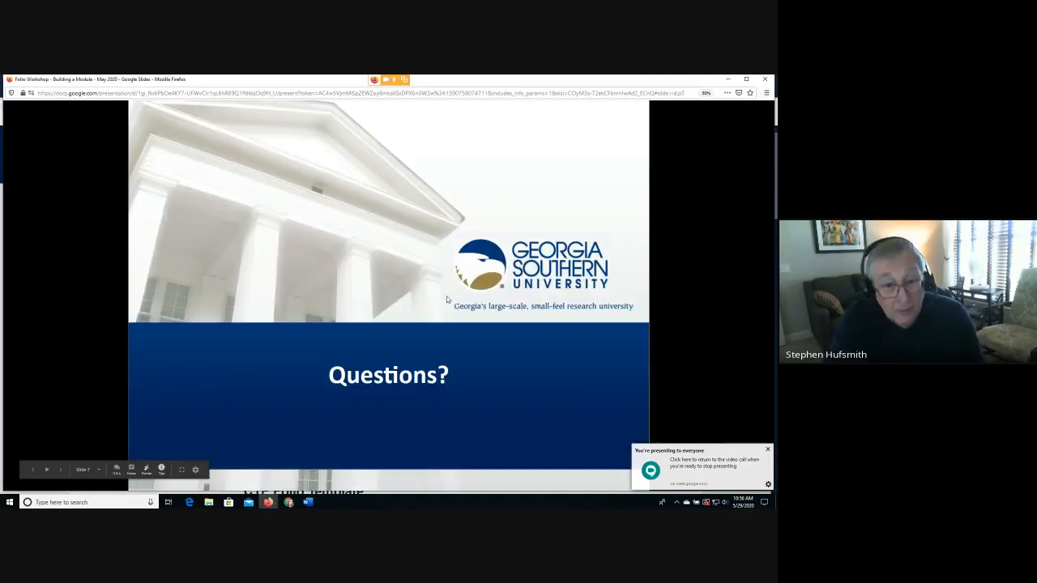
{"action": "scroll", "coordinate": [586, 224], "scroll_direction": "up", "scroll_amount": 1}
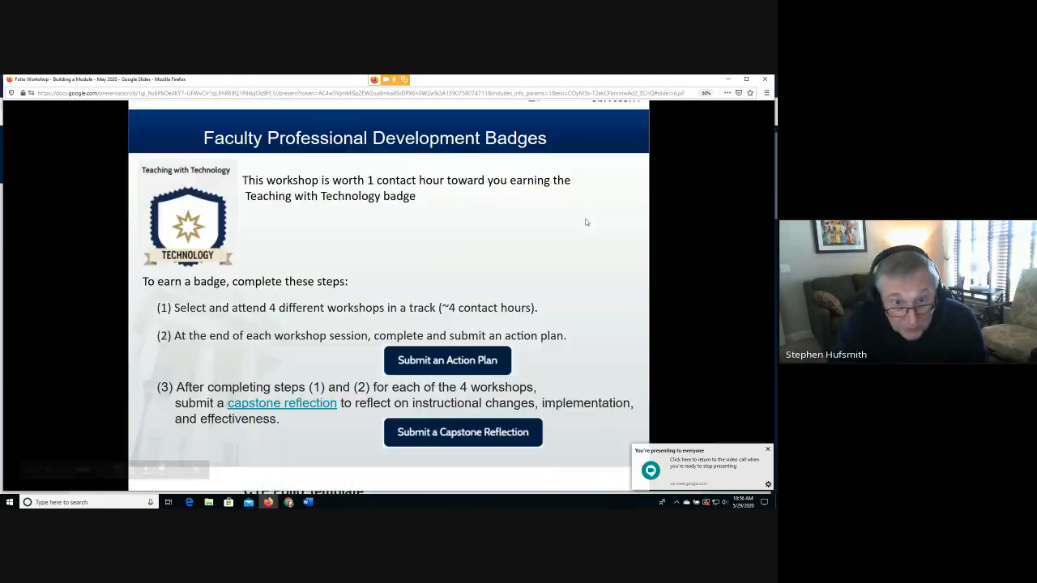